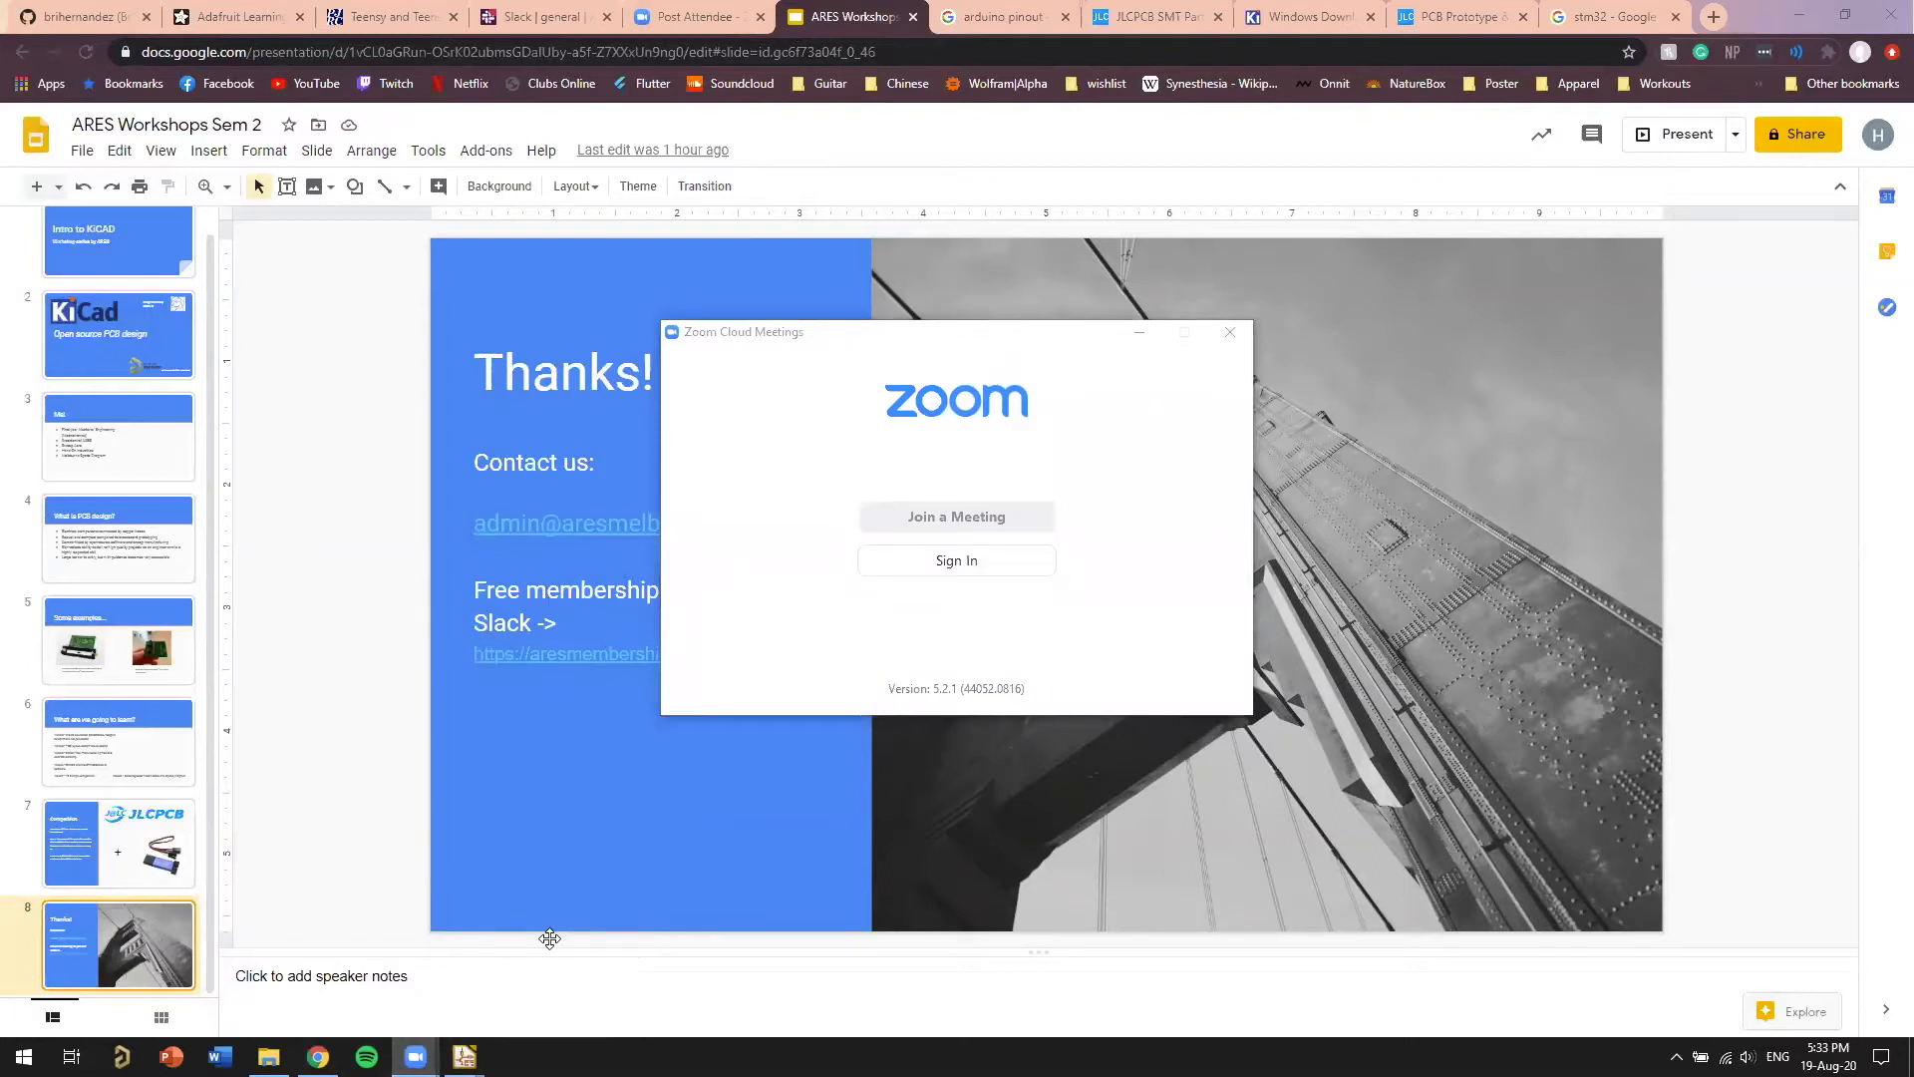
{"action": "double_click", "coordinate": [597, 653]}
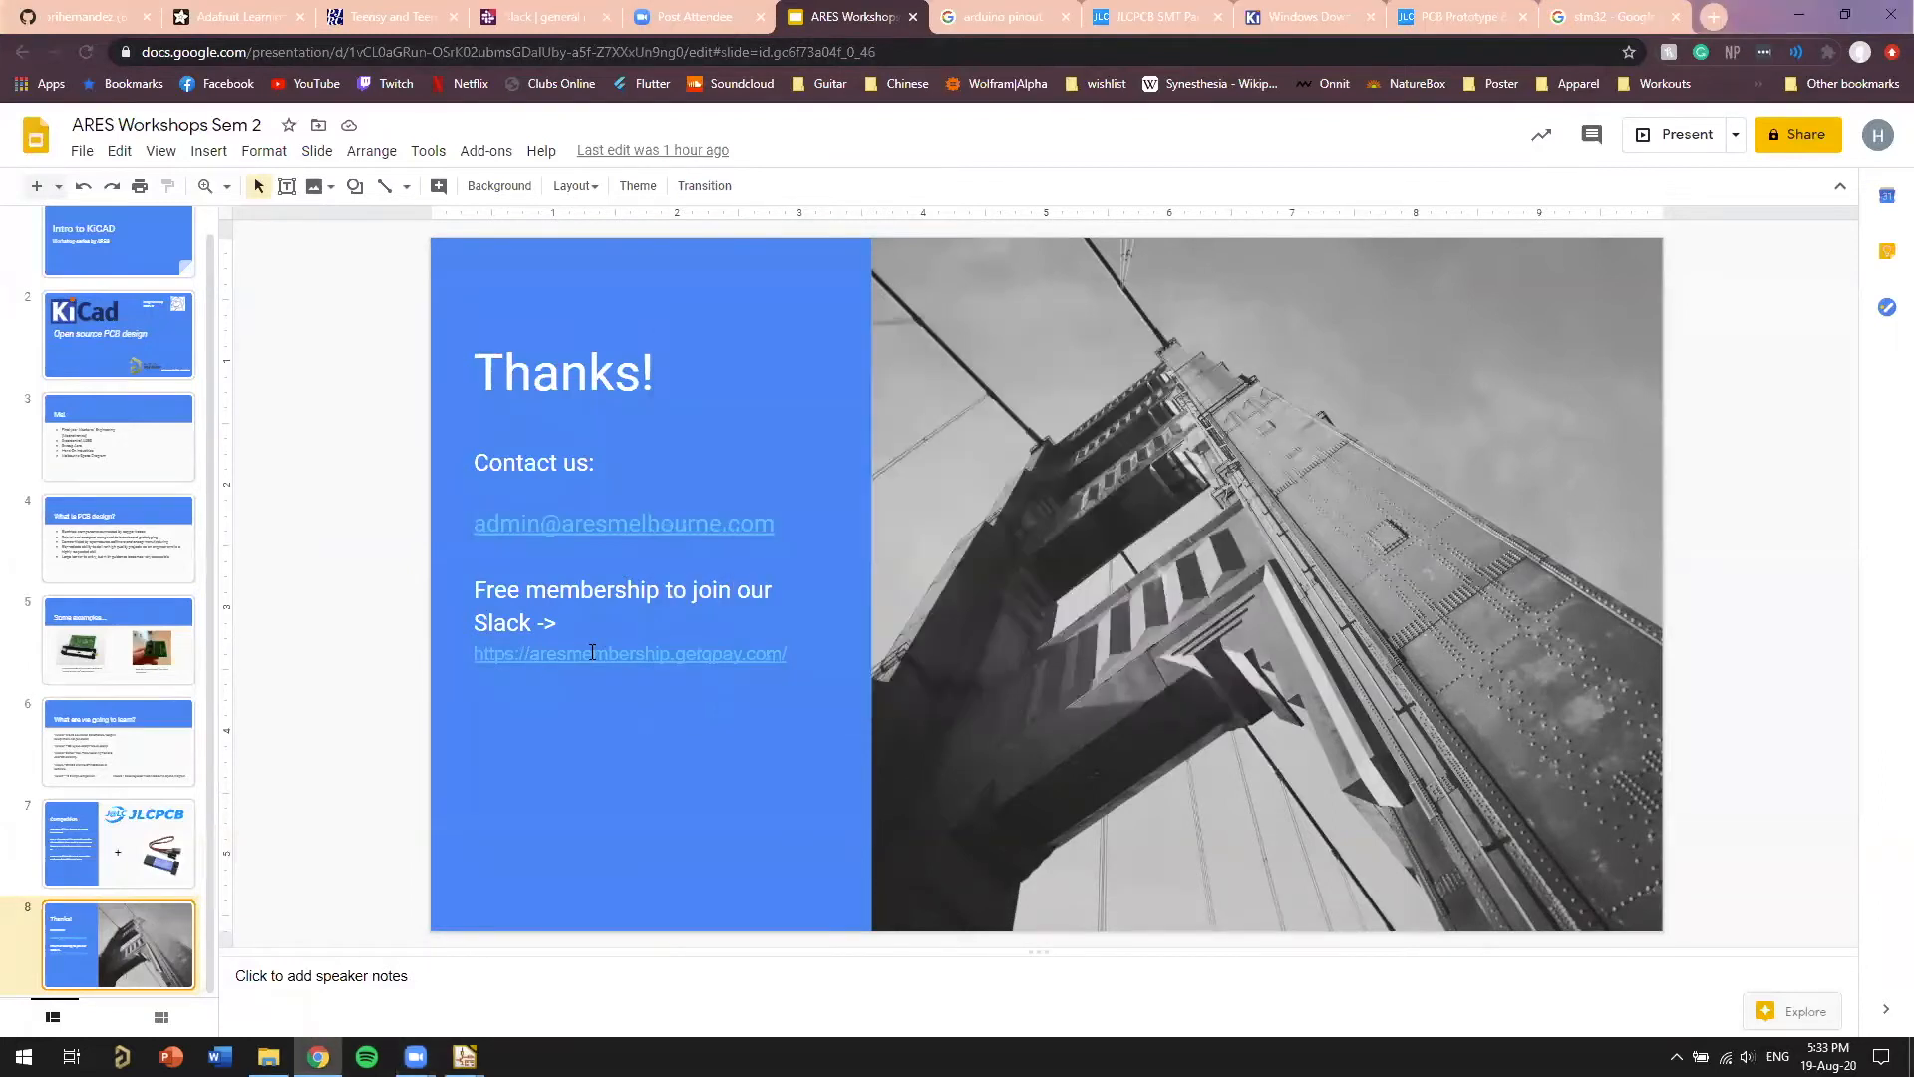
{"action": "left_click_drag", "start_coordinate": [807, 655], "coordinate": [579, 623]}
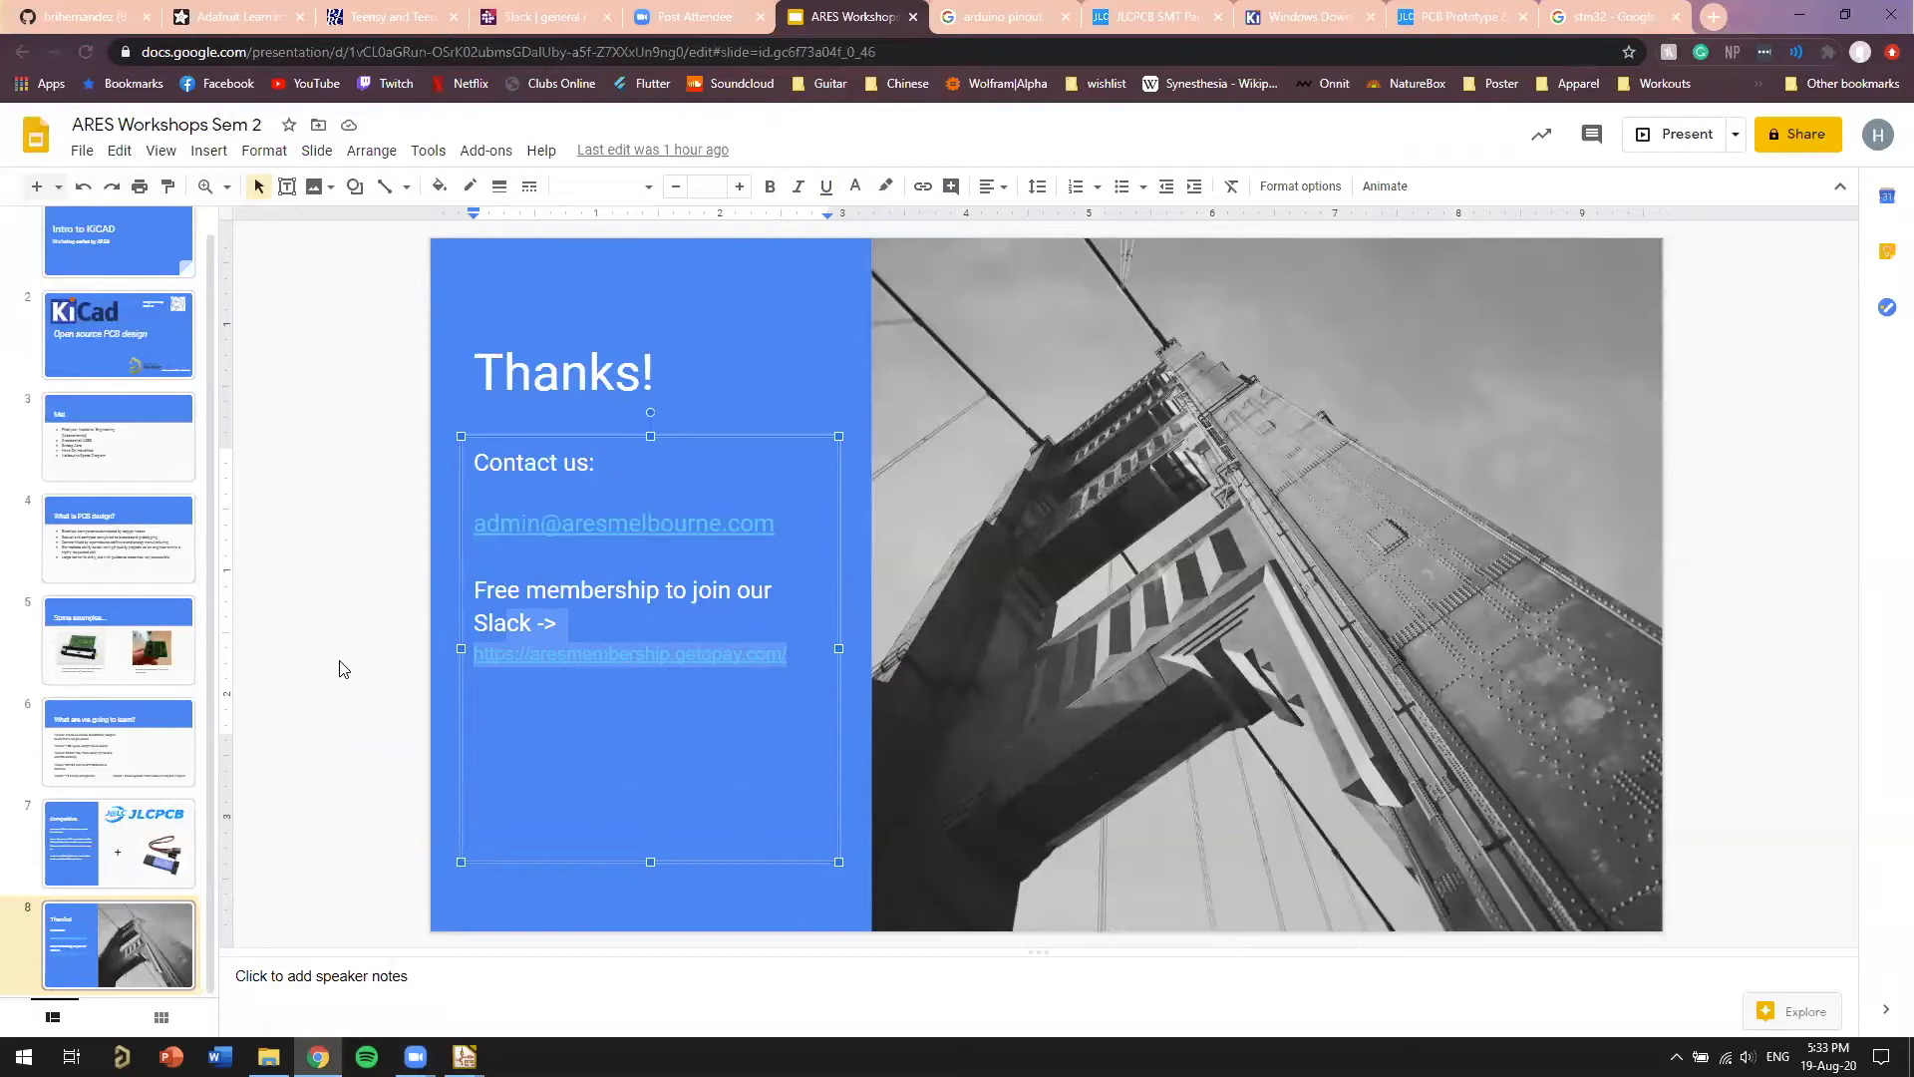
{"action": "left_click", "coordinate": [381, 599]}
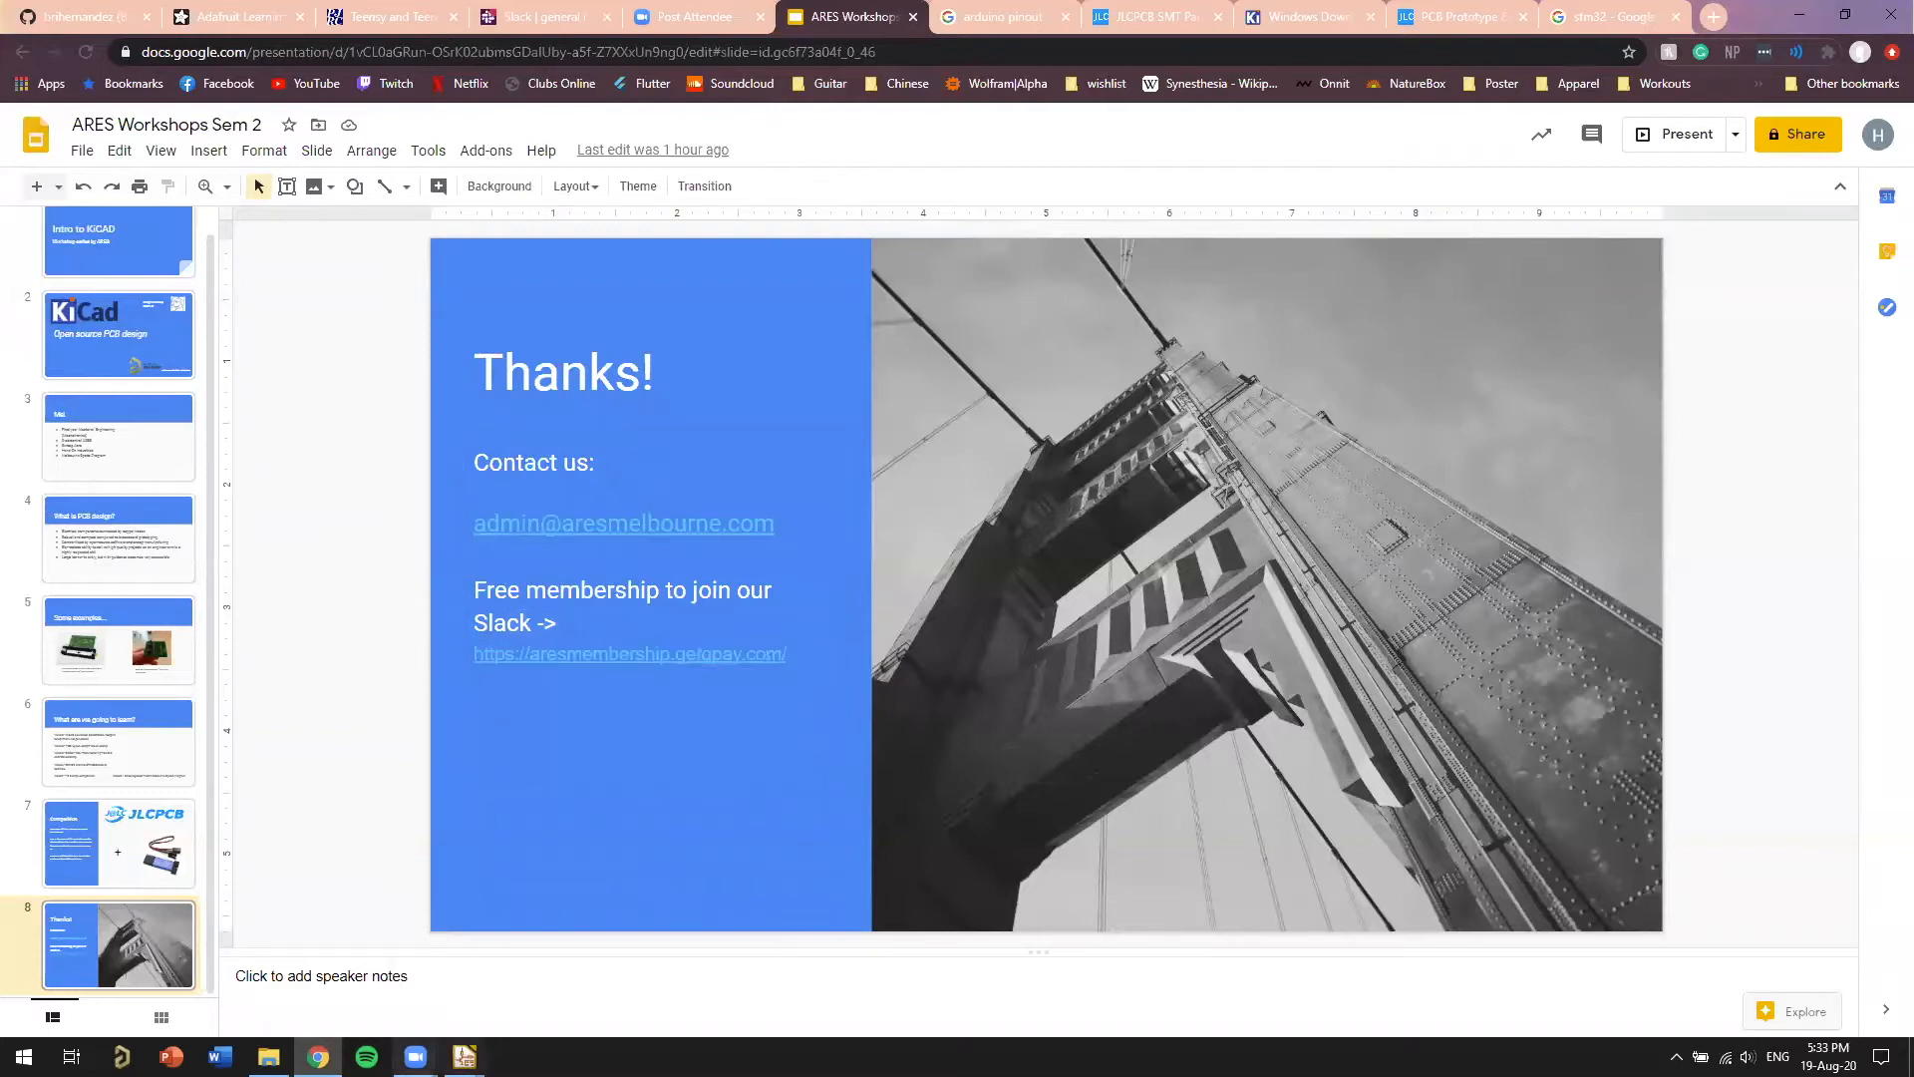
Switch to the KiCad project manager window with the LED Project loaded
{"action": "mouse_move", "coordinate": [415, 1056]}
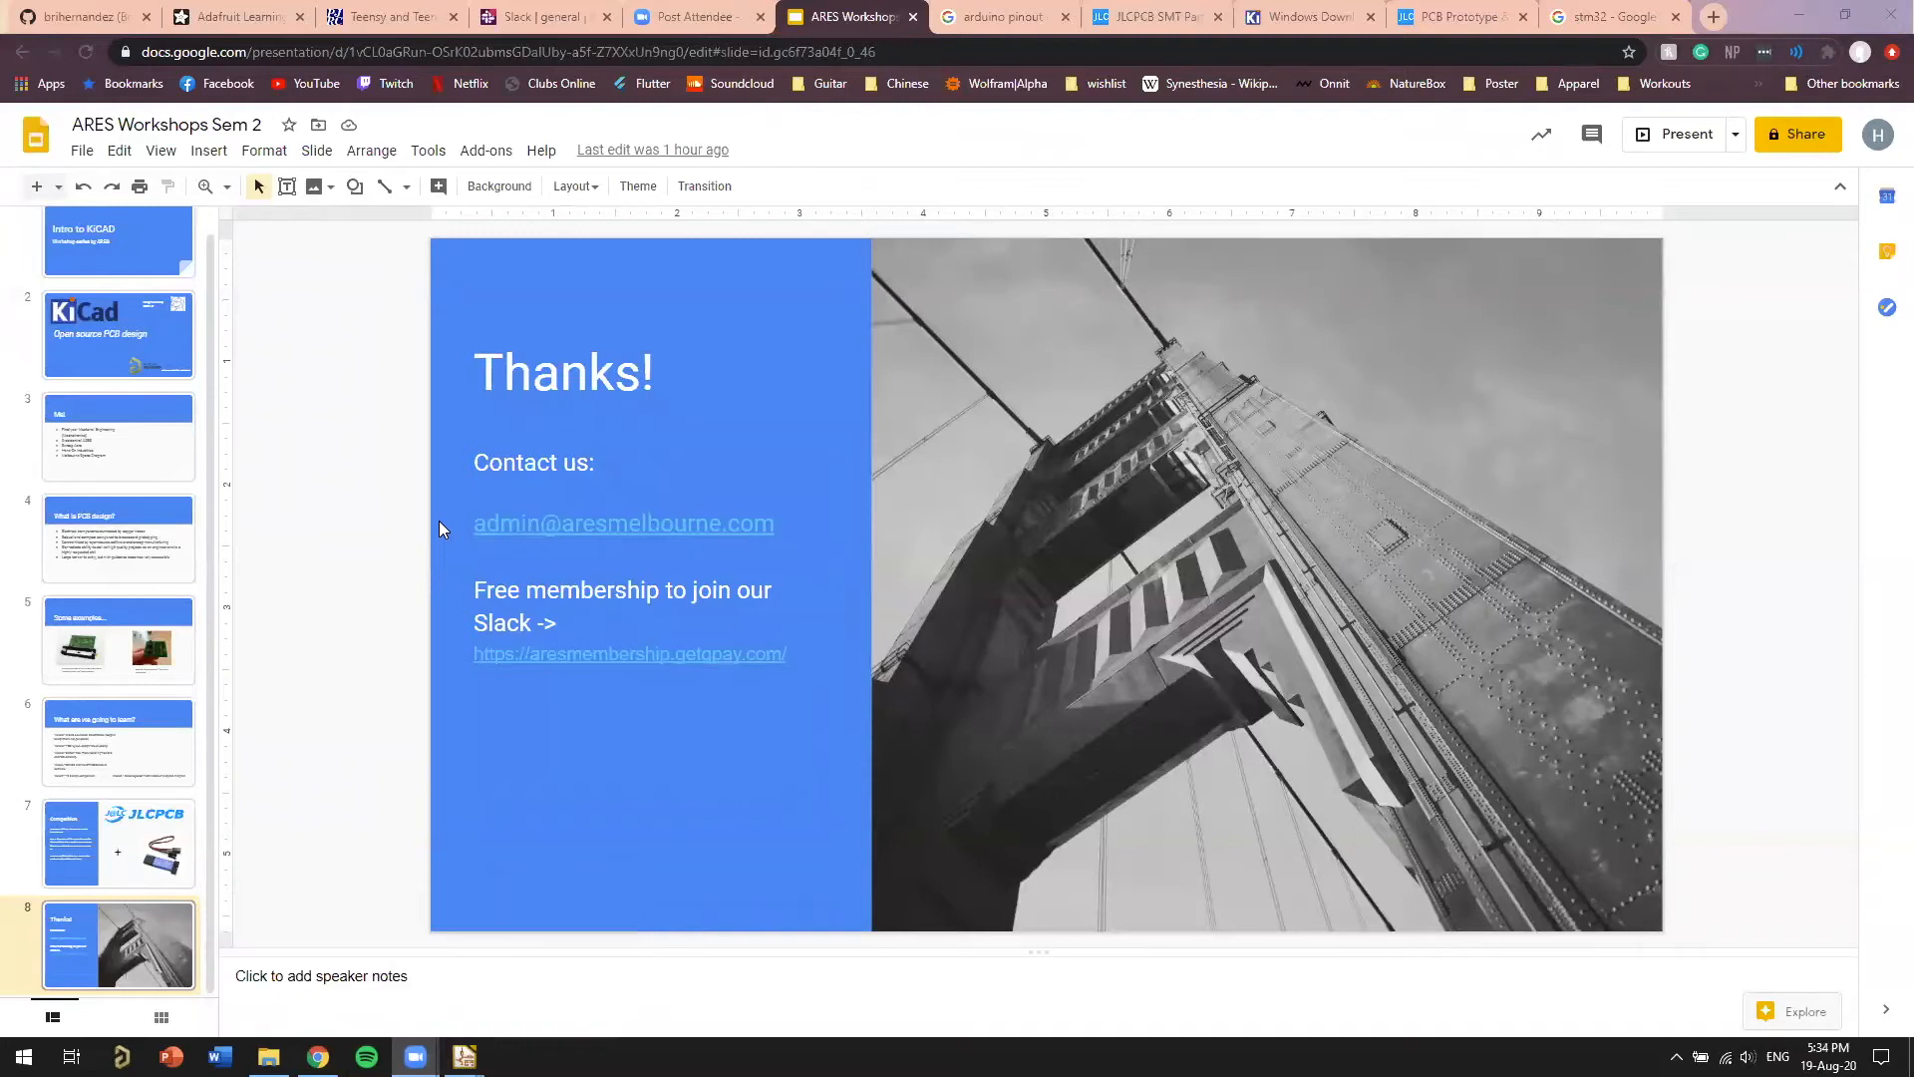
{"action": "left_click", "coordinate": [465, 1057]}
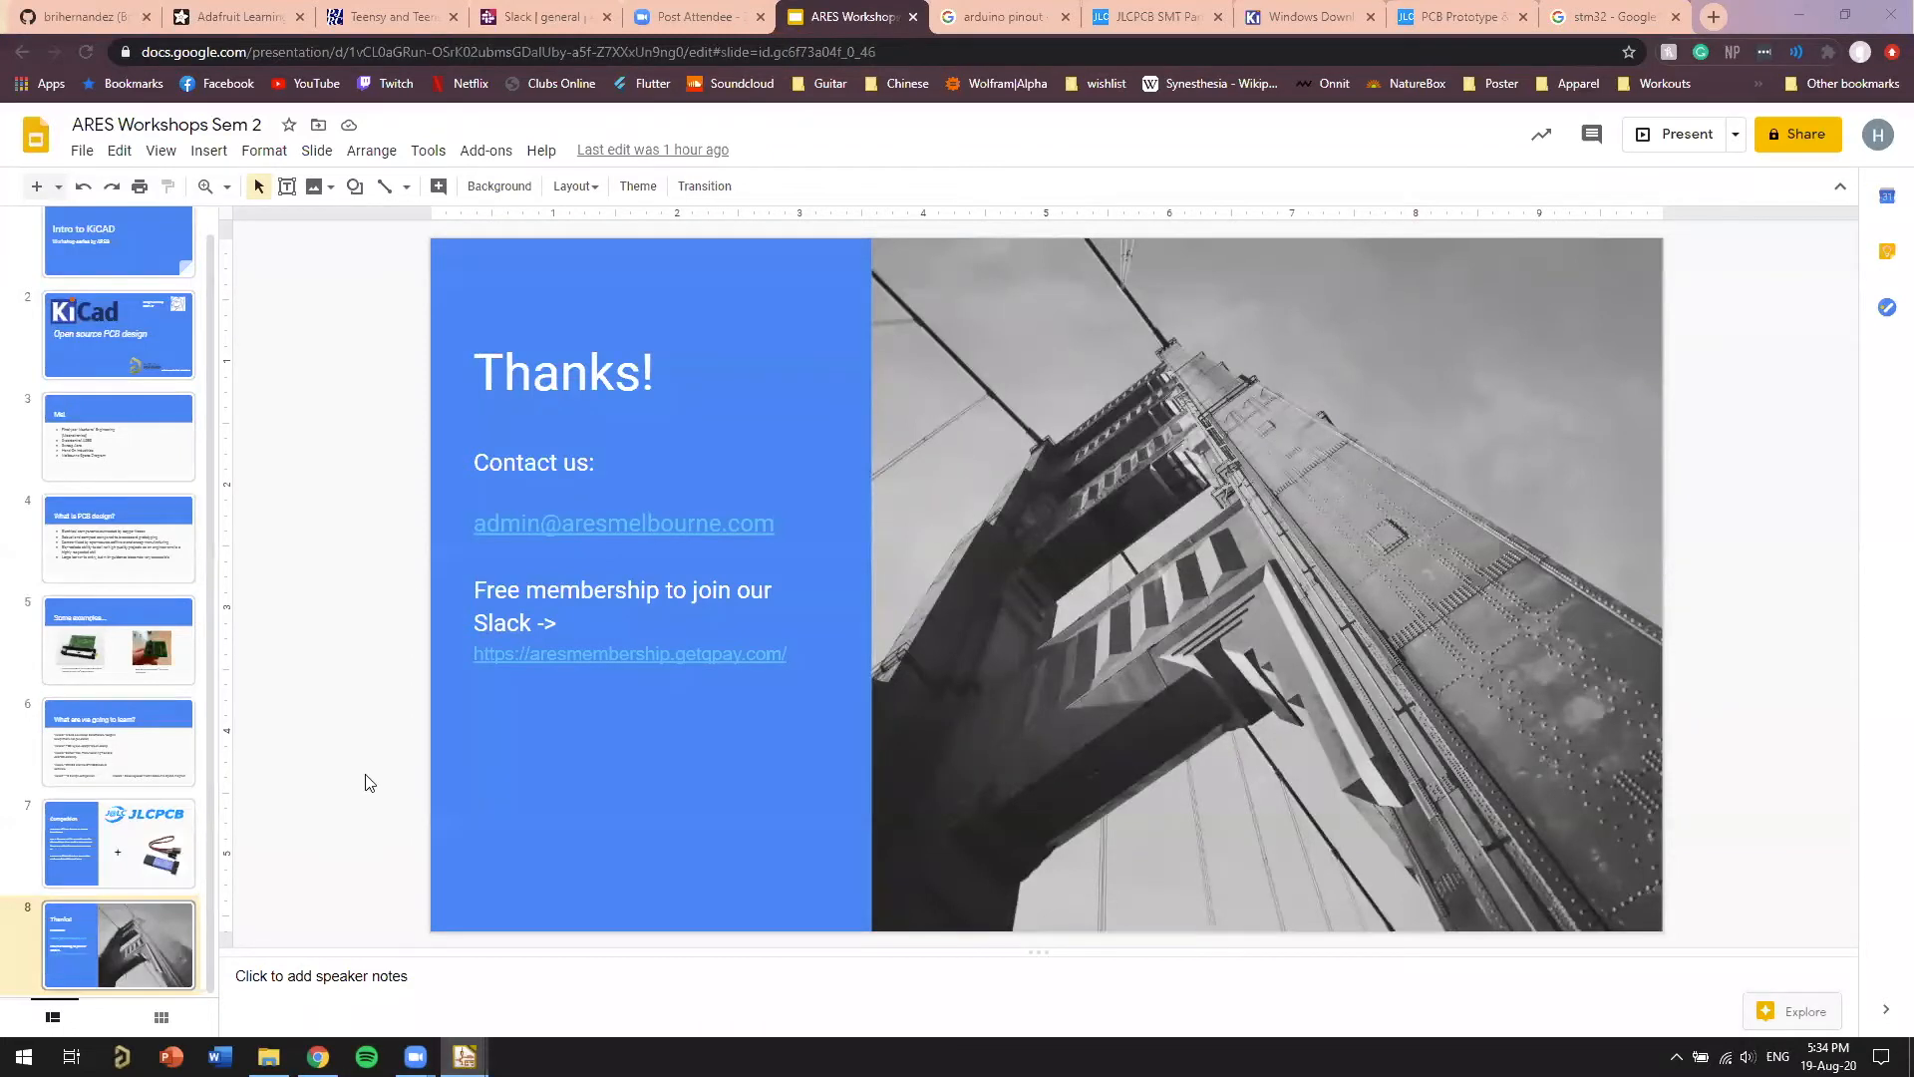
{"action": "mouse_move", "coordinate": [465, 1056]}
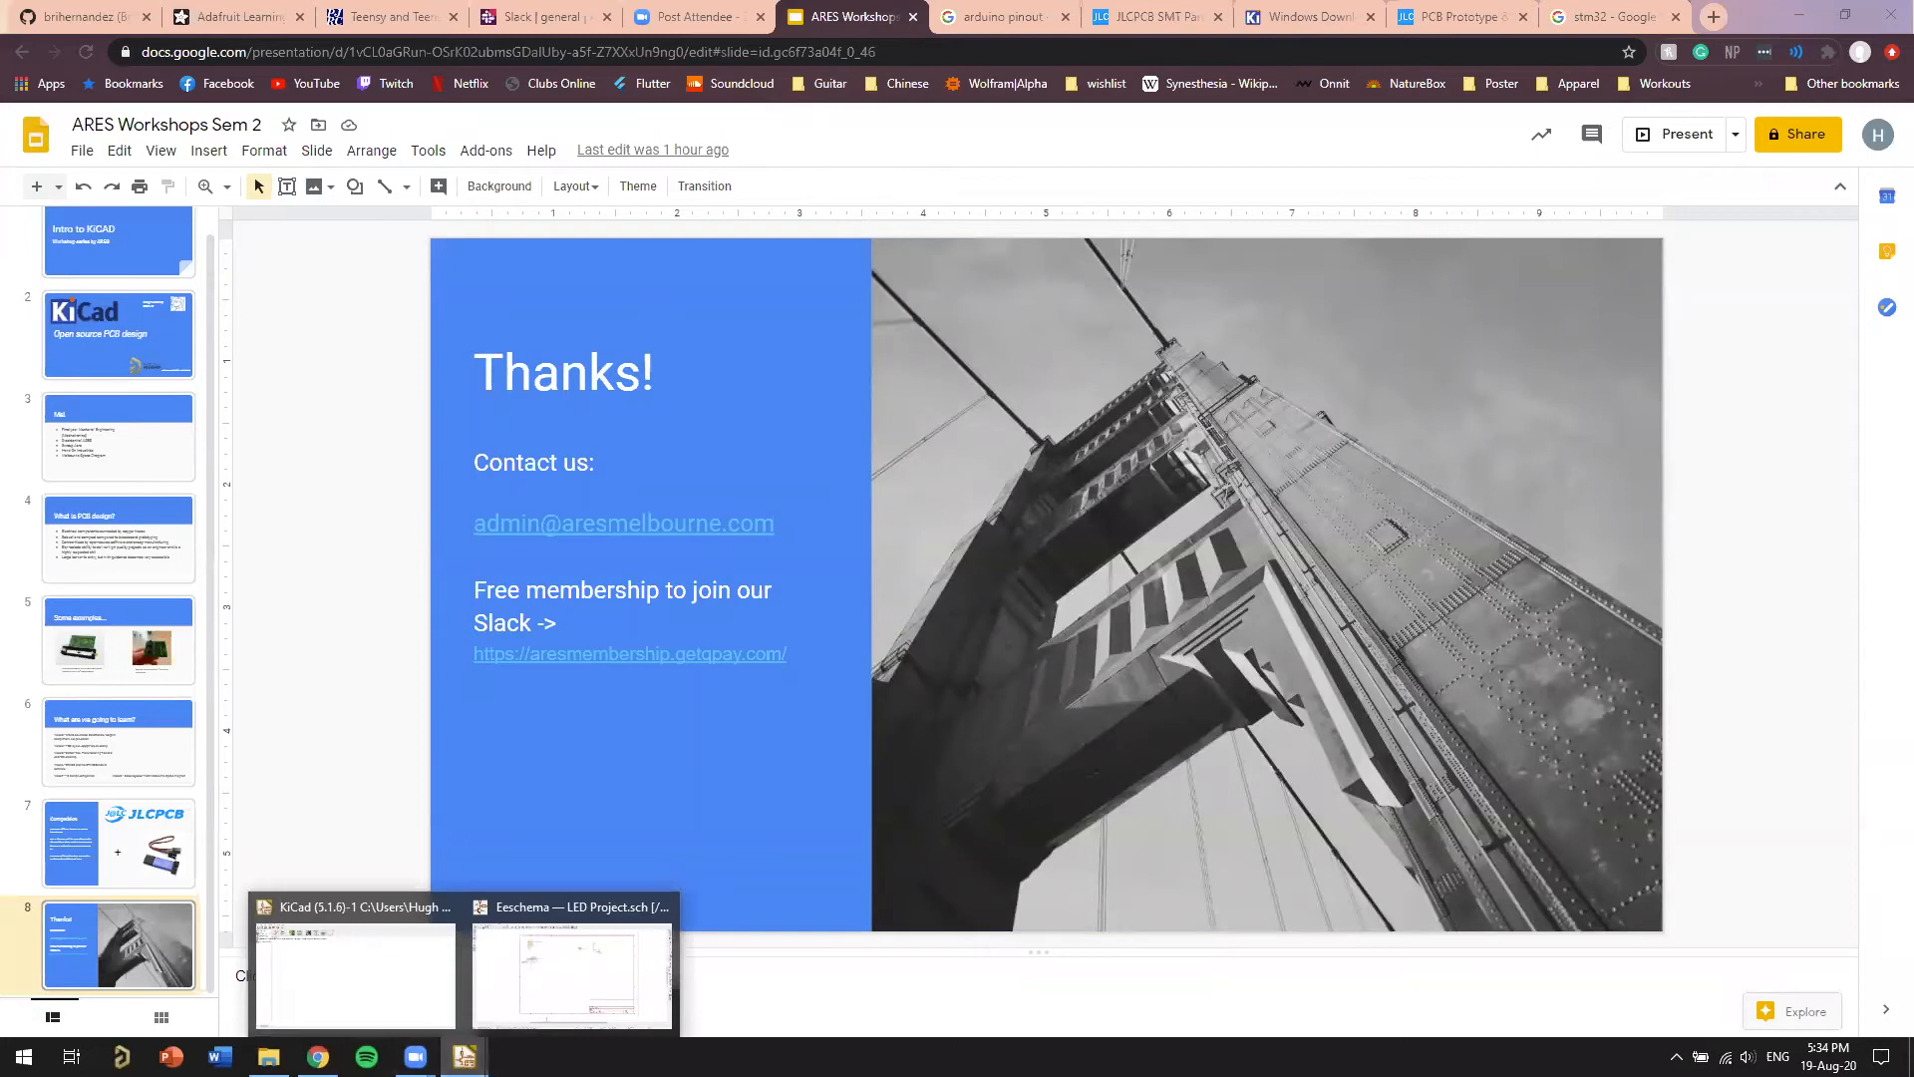
{"action": "left_click", "coordinate": [407, 988]}
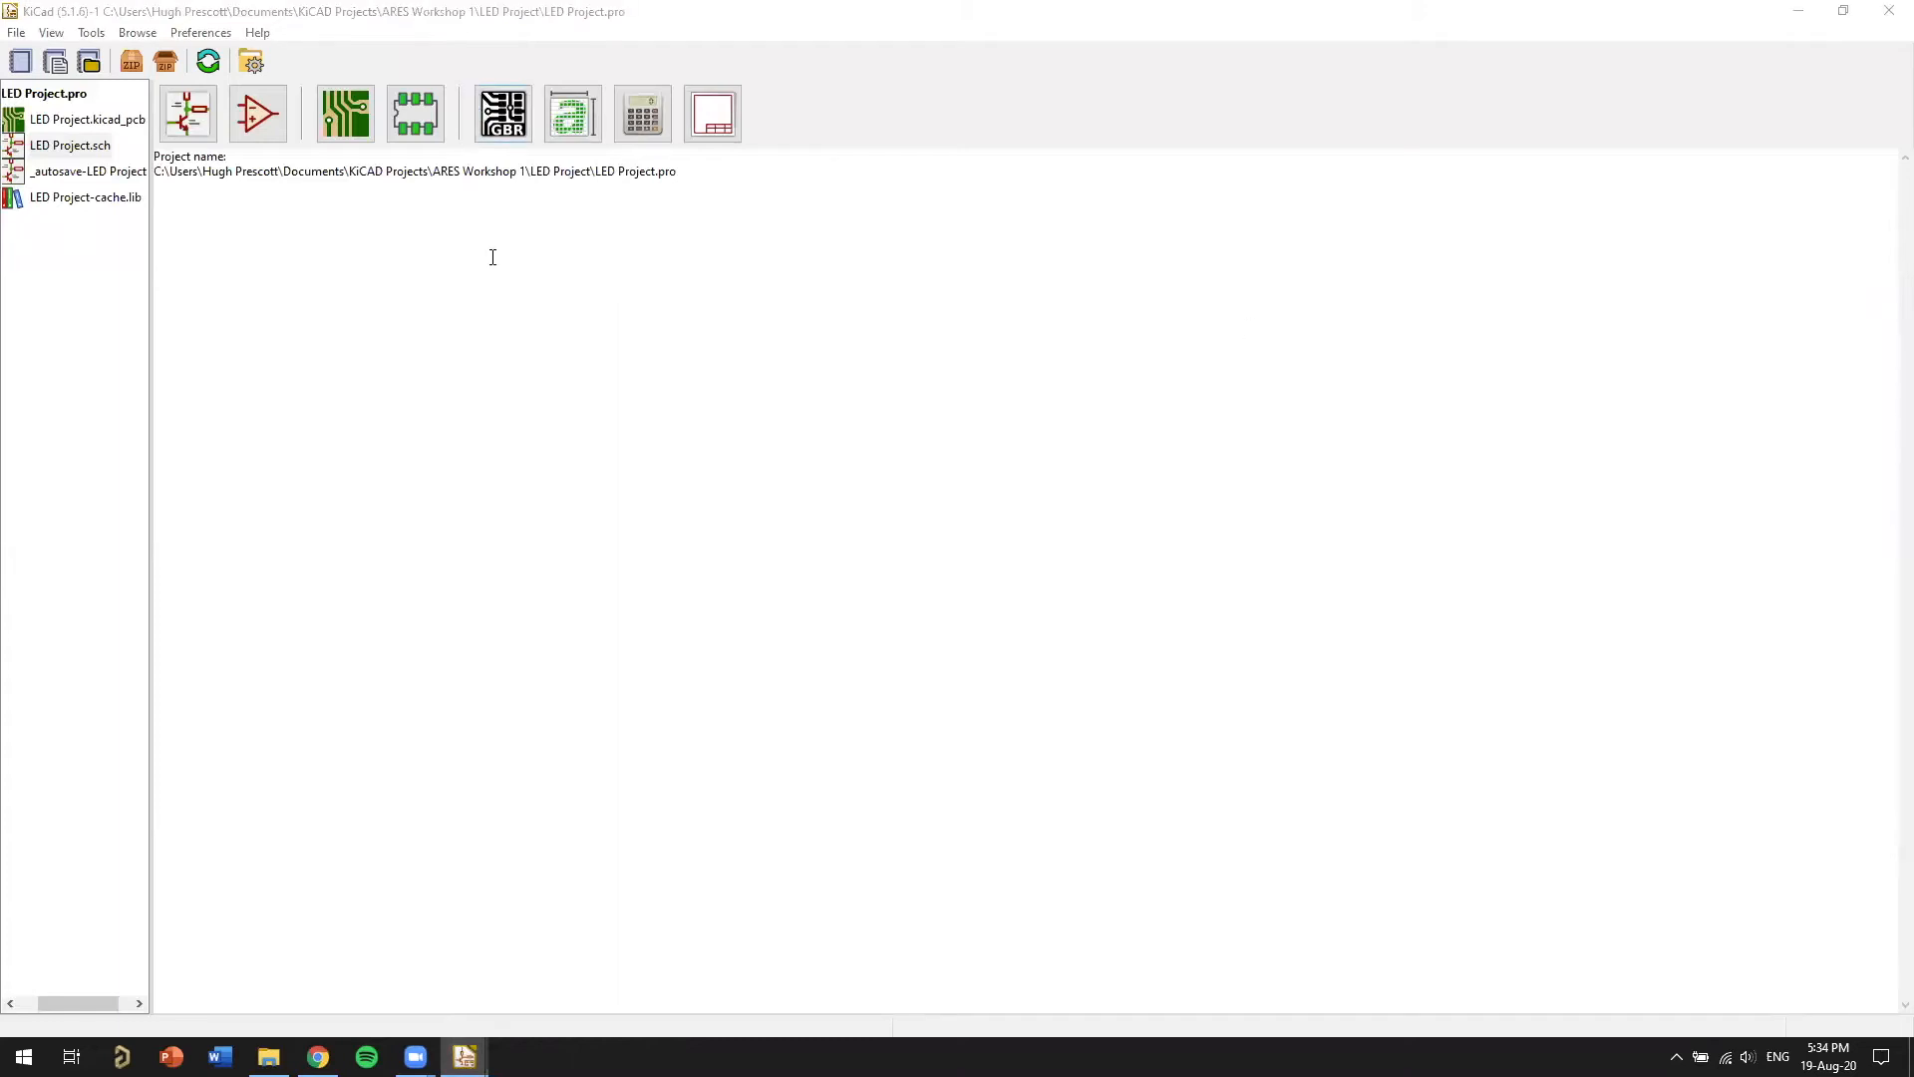
{"action": "left_click", "coordinate": [5, 34]}
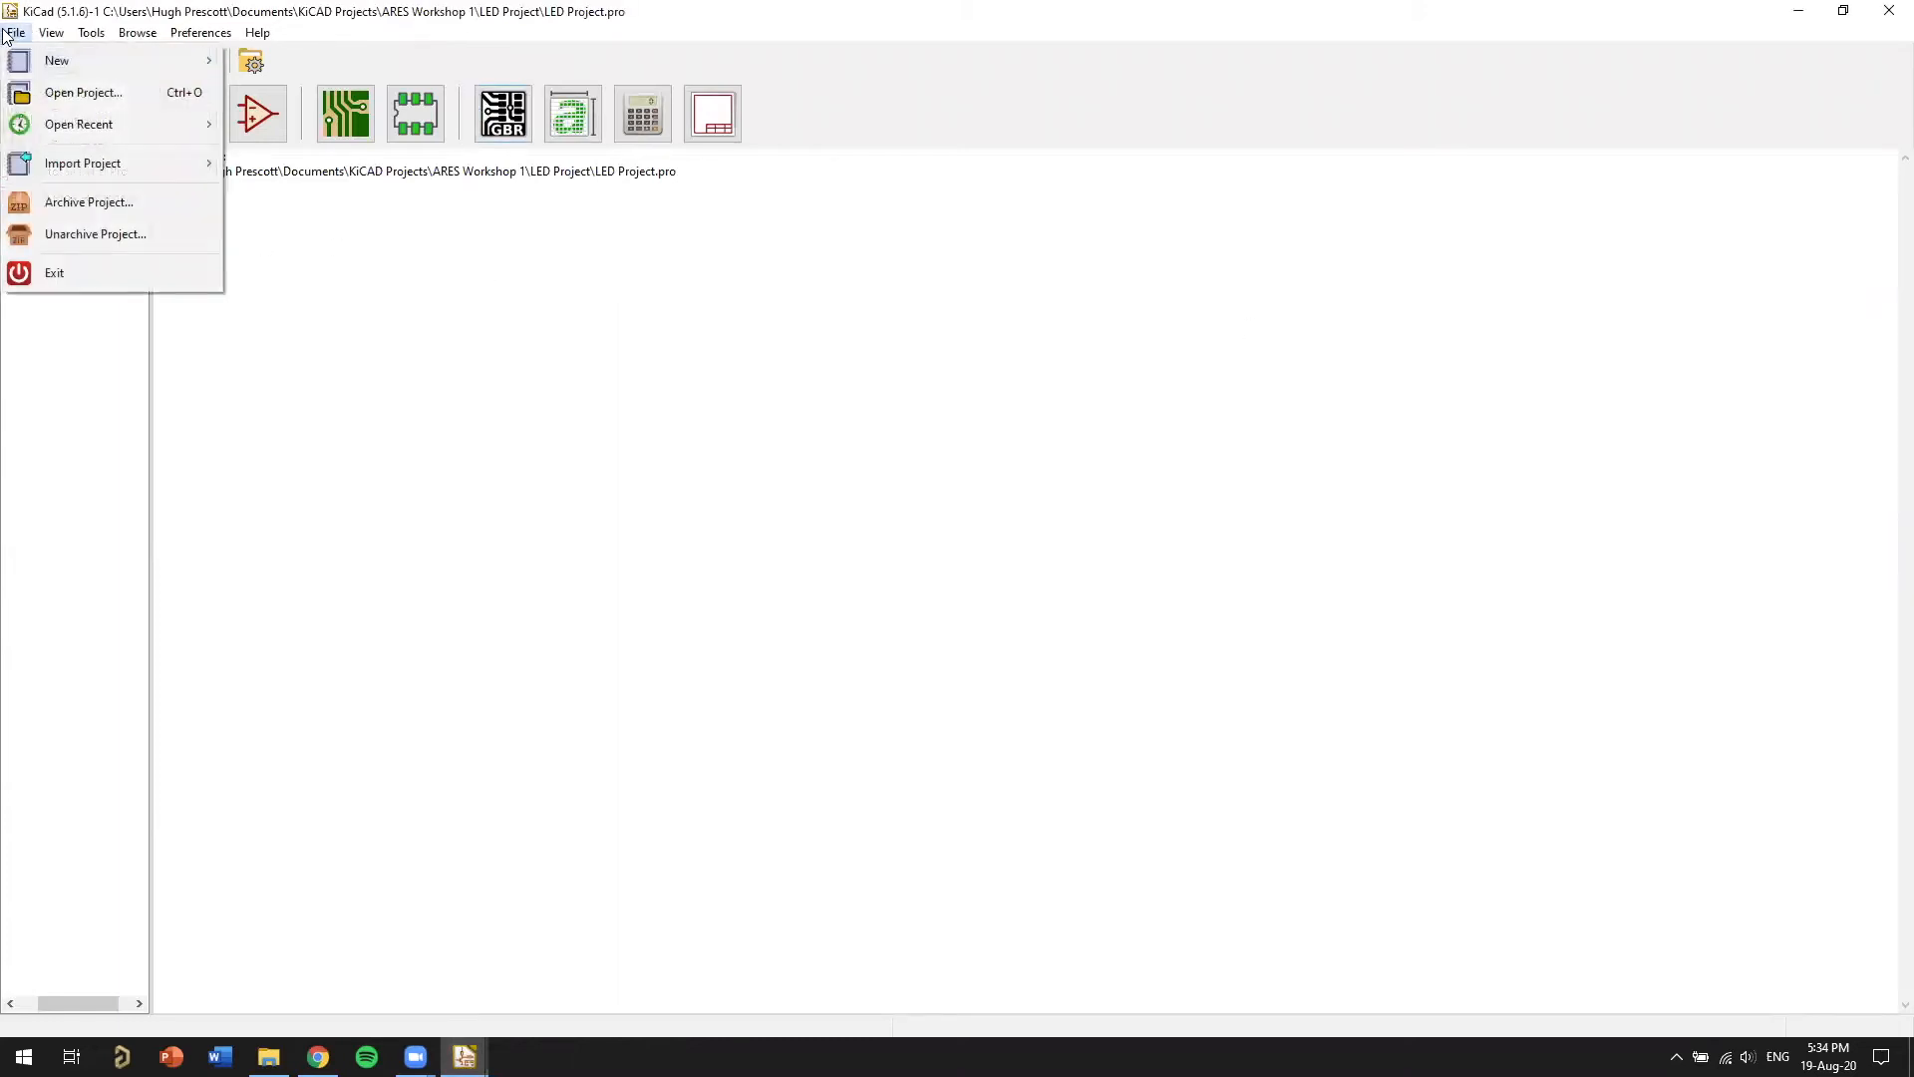
{"action": "left_click", "coordinate": [5, 34]}
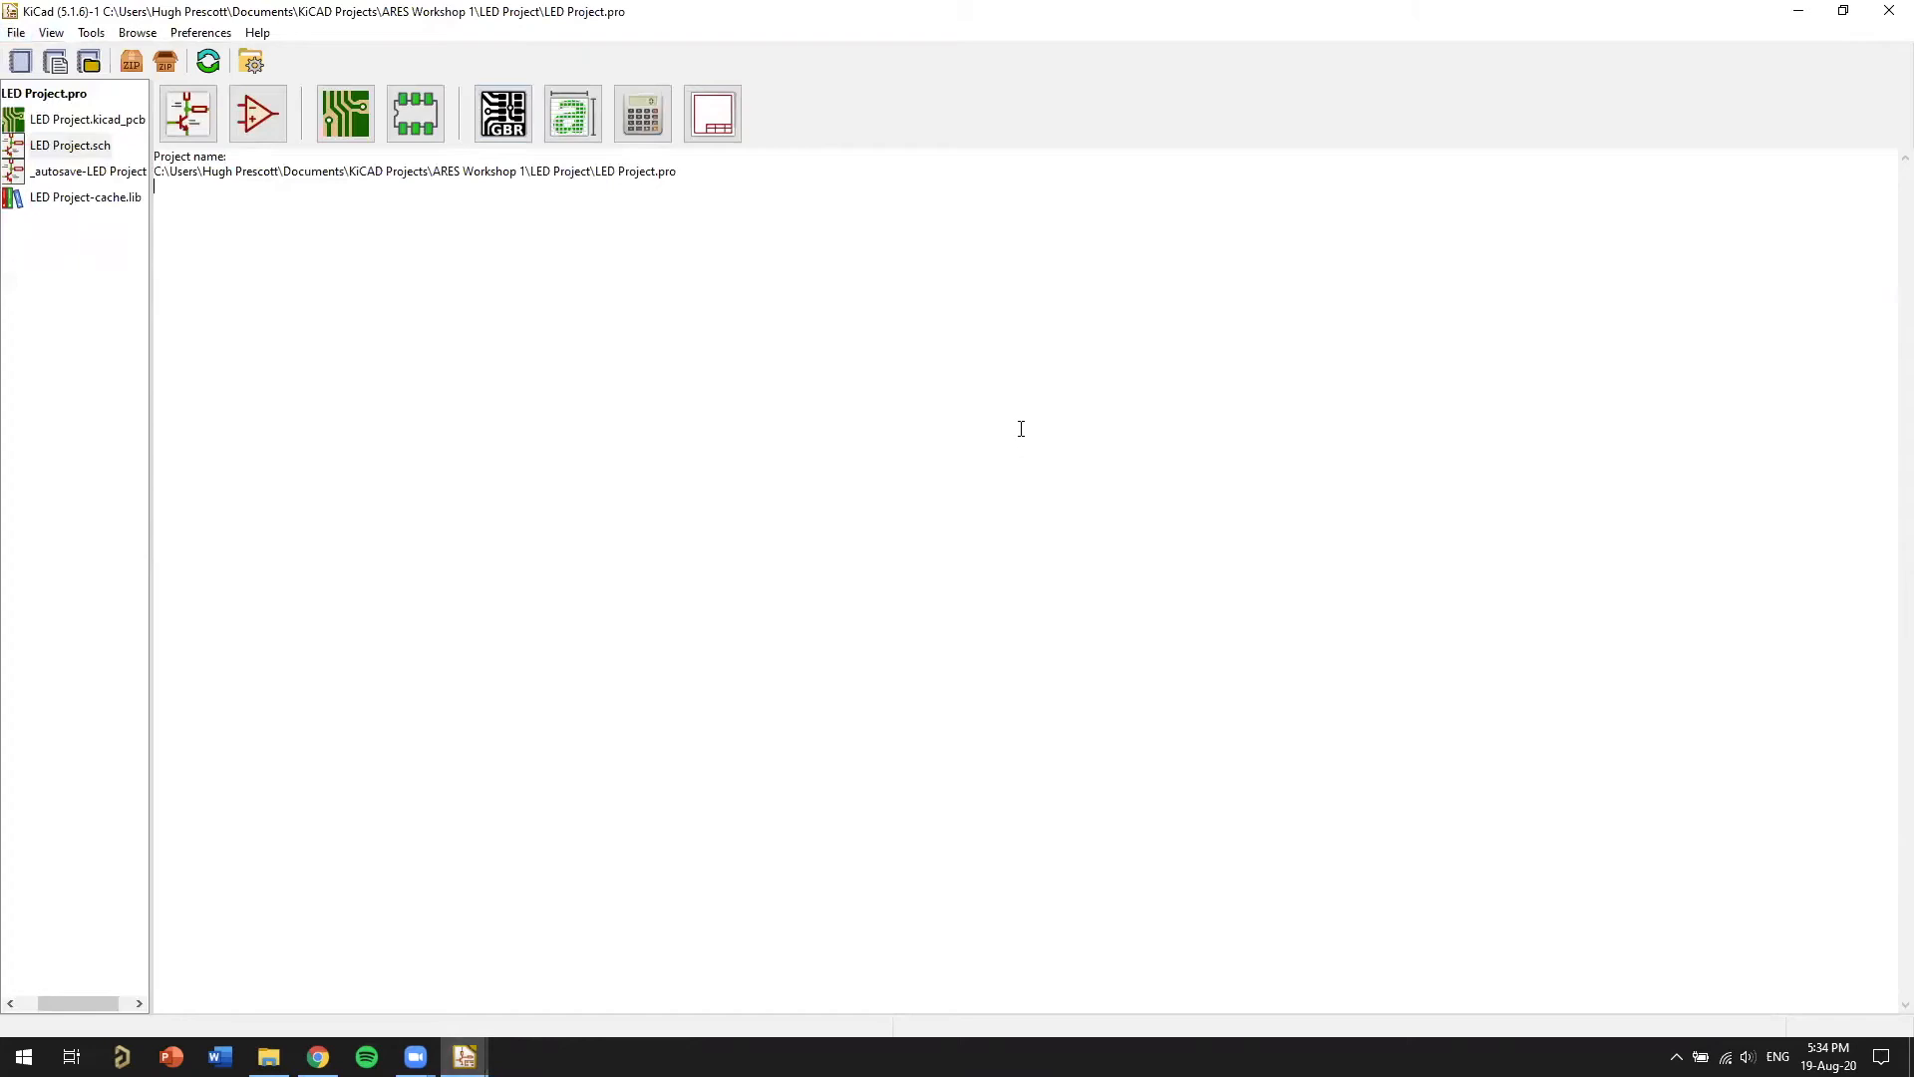
{"action": "left_click", "coordinate": [16, 33]}
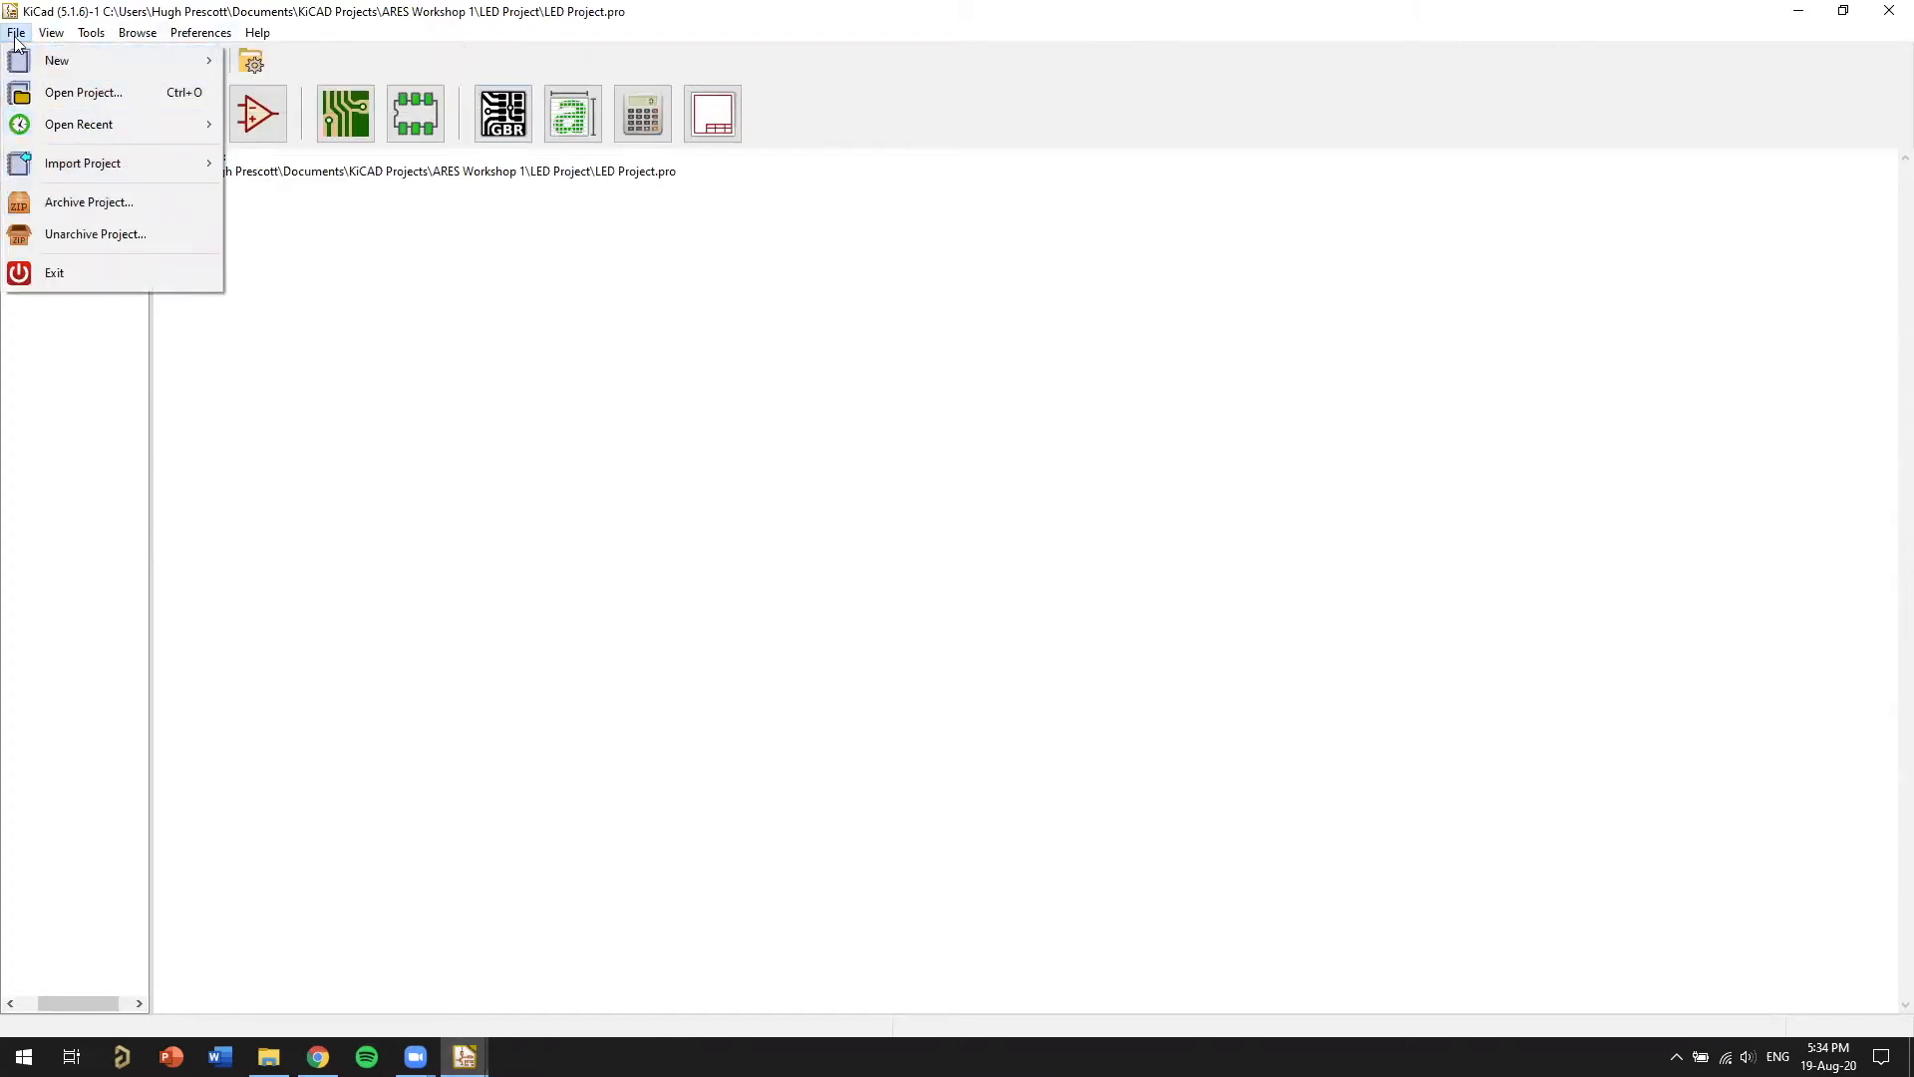
{"action": "mouse_move", "coordinate": [100, 60]}
{"action": "left_click", "coordinate": [325, 59]}
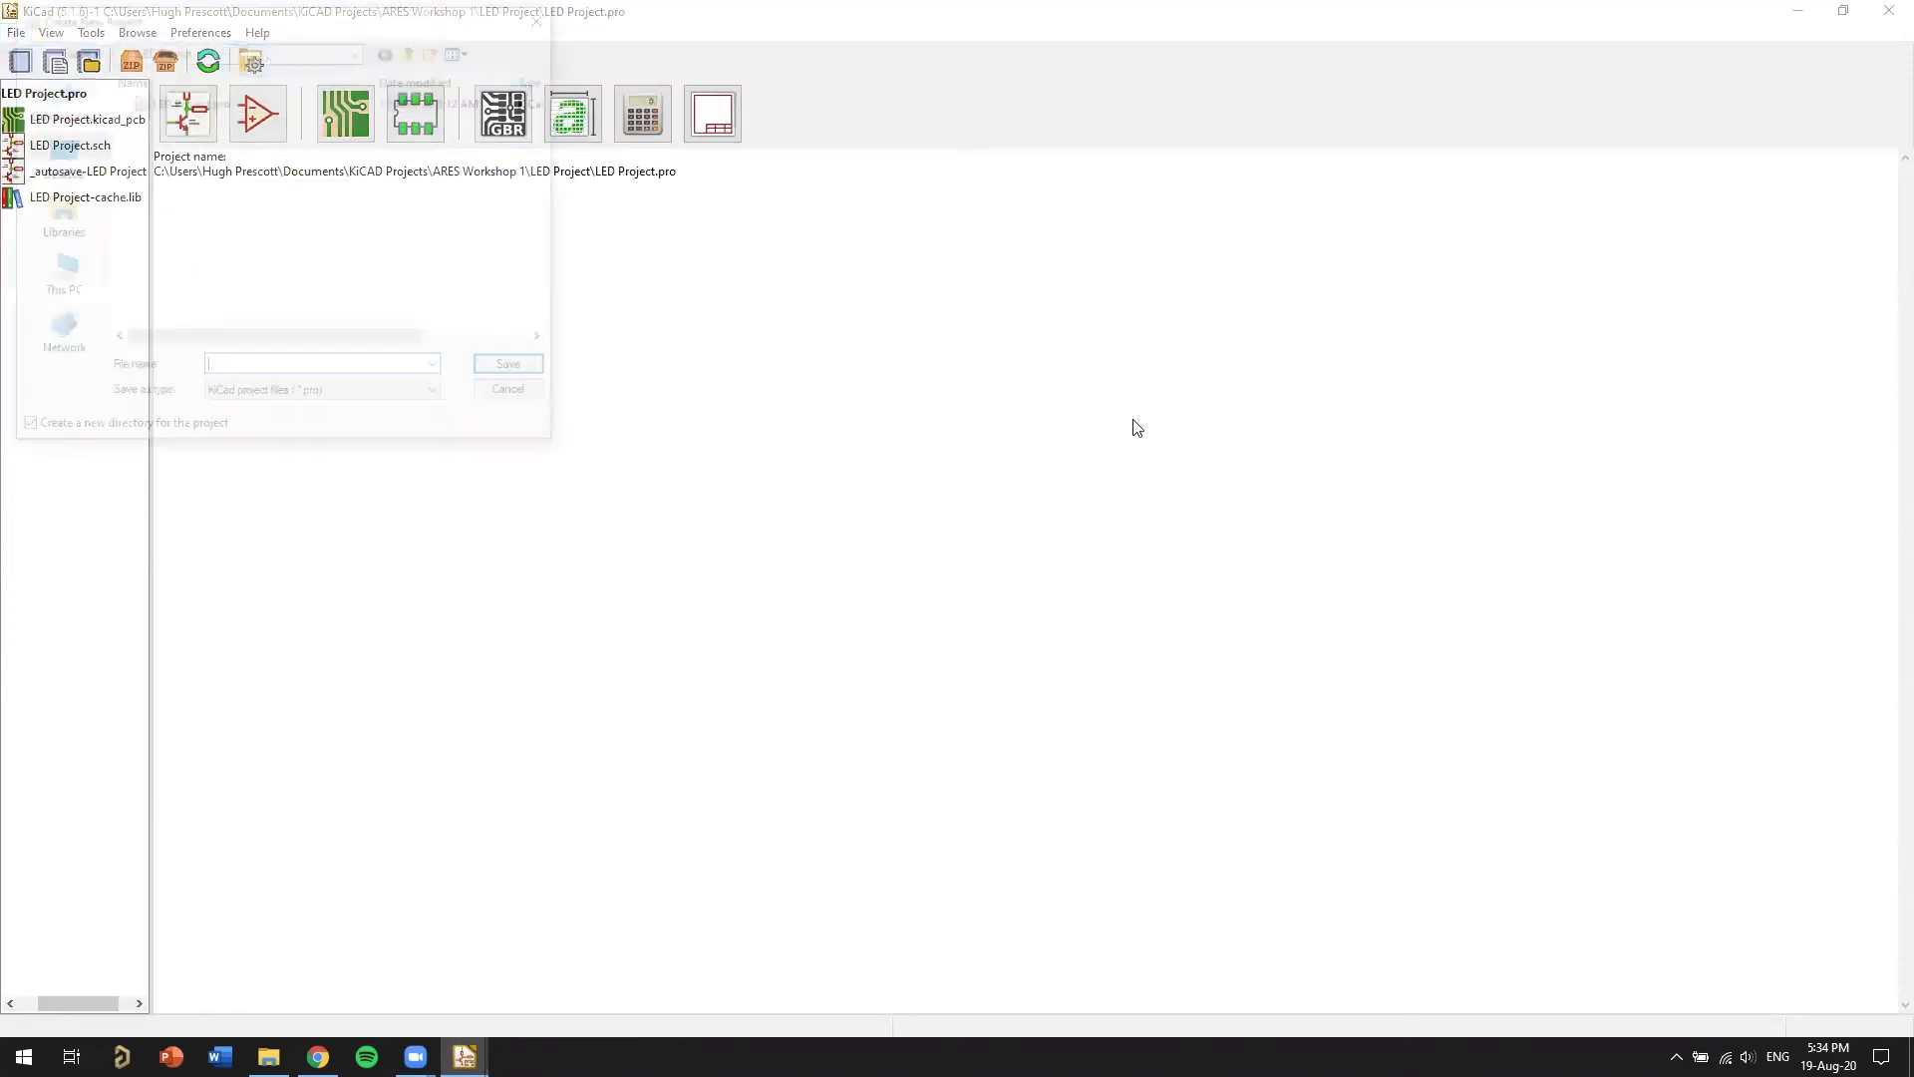
{"action": "left_click", "coordinate": [415, 50]}
{"action": "left_click", "coordinate": [415, 49]}
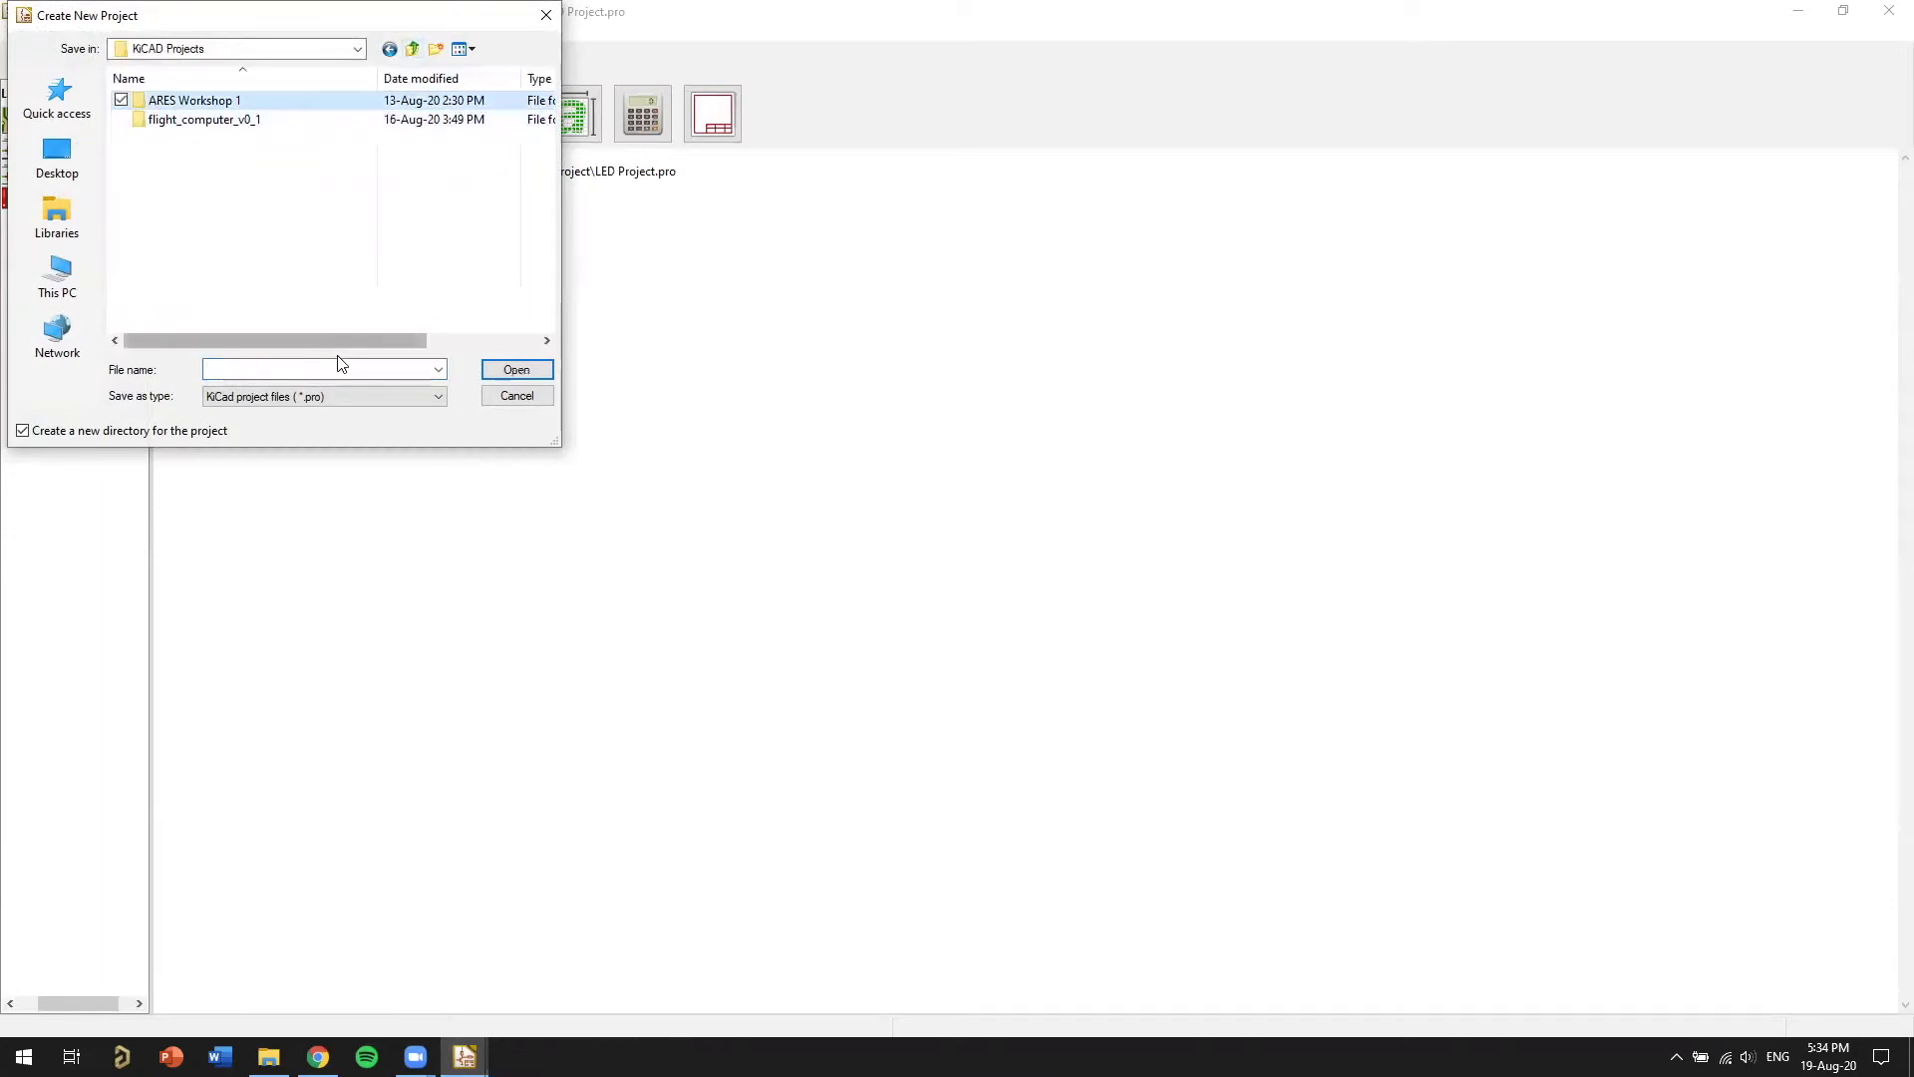
{"action": "left_click", "coordinate": [320, 254]}
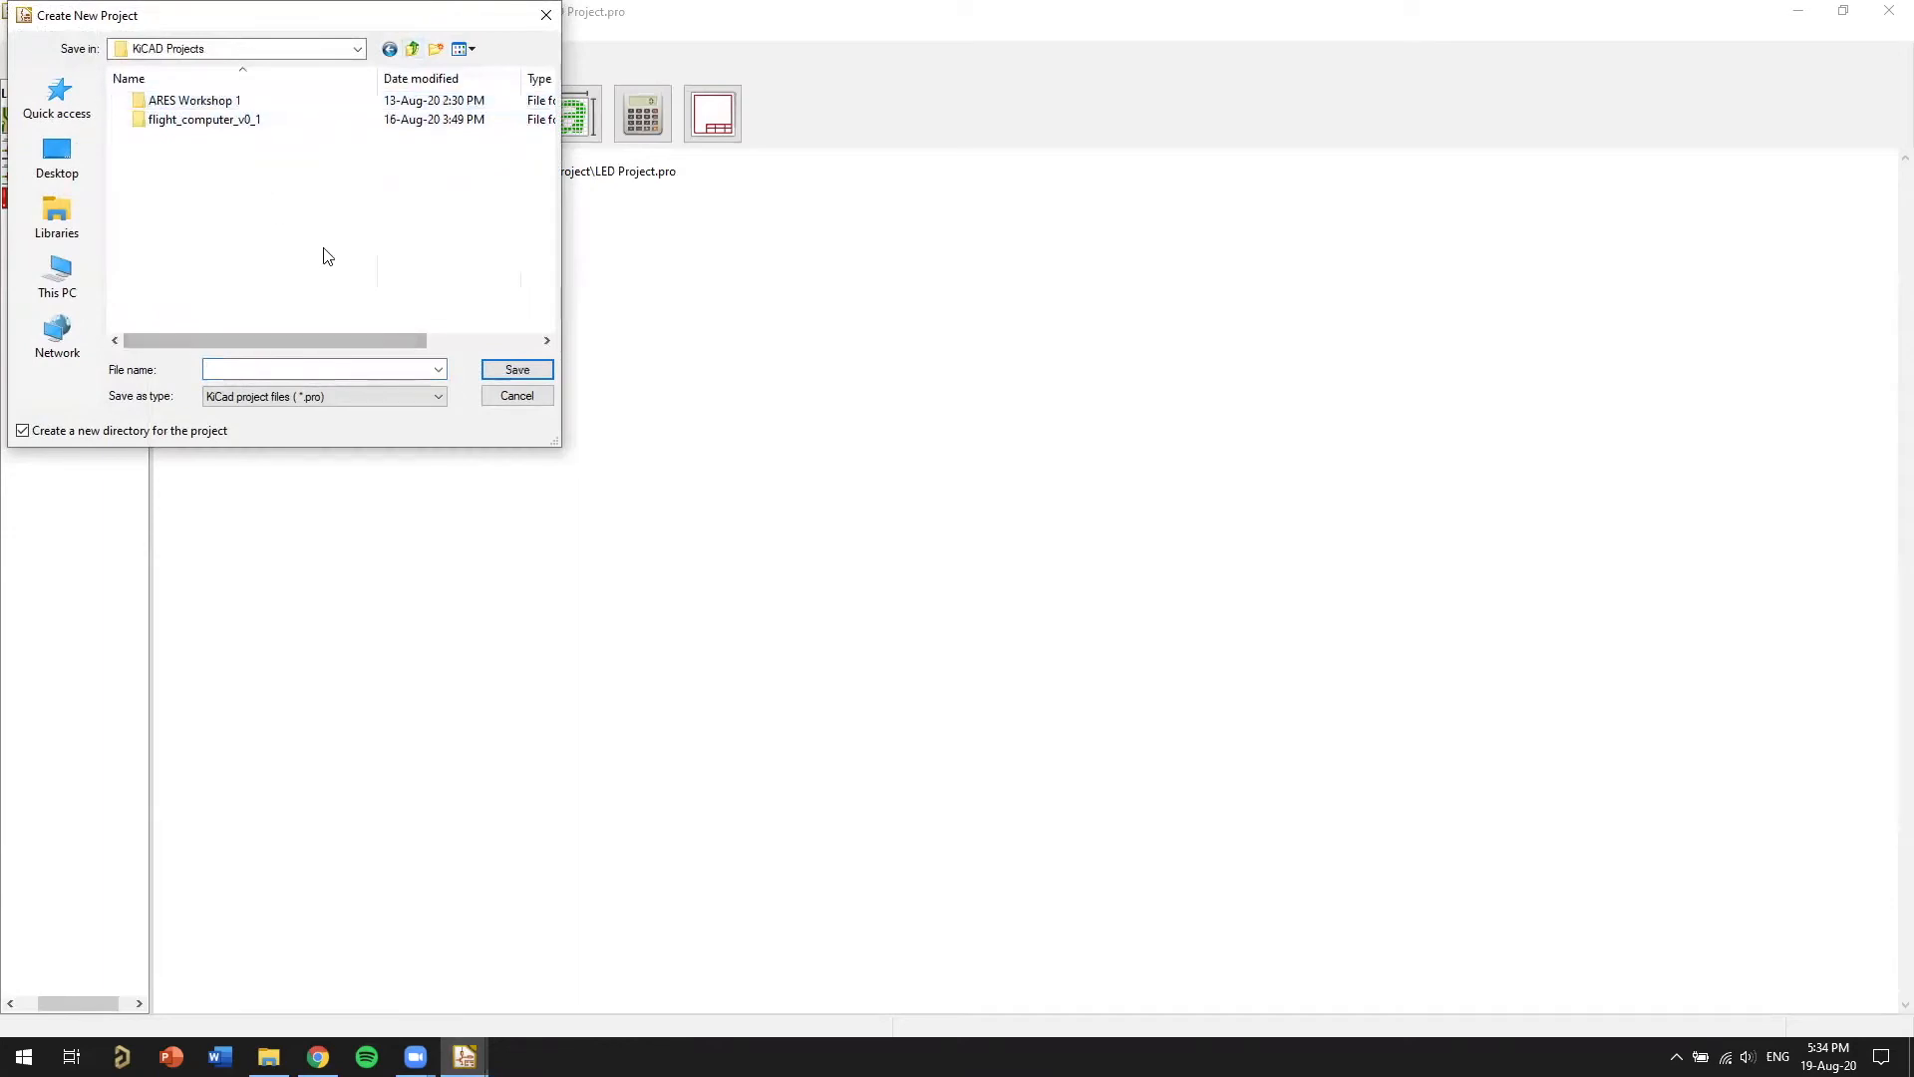
{"action": "double_click", "coordinate": [227, 101]}
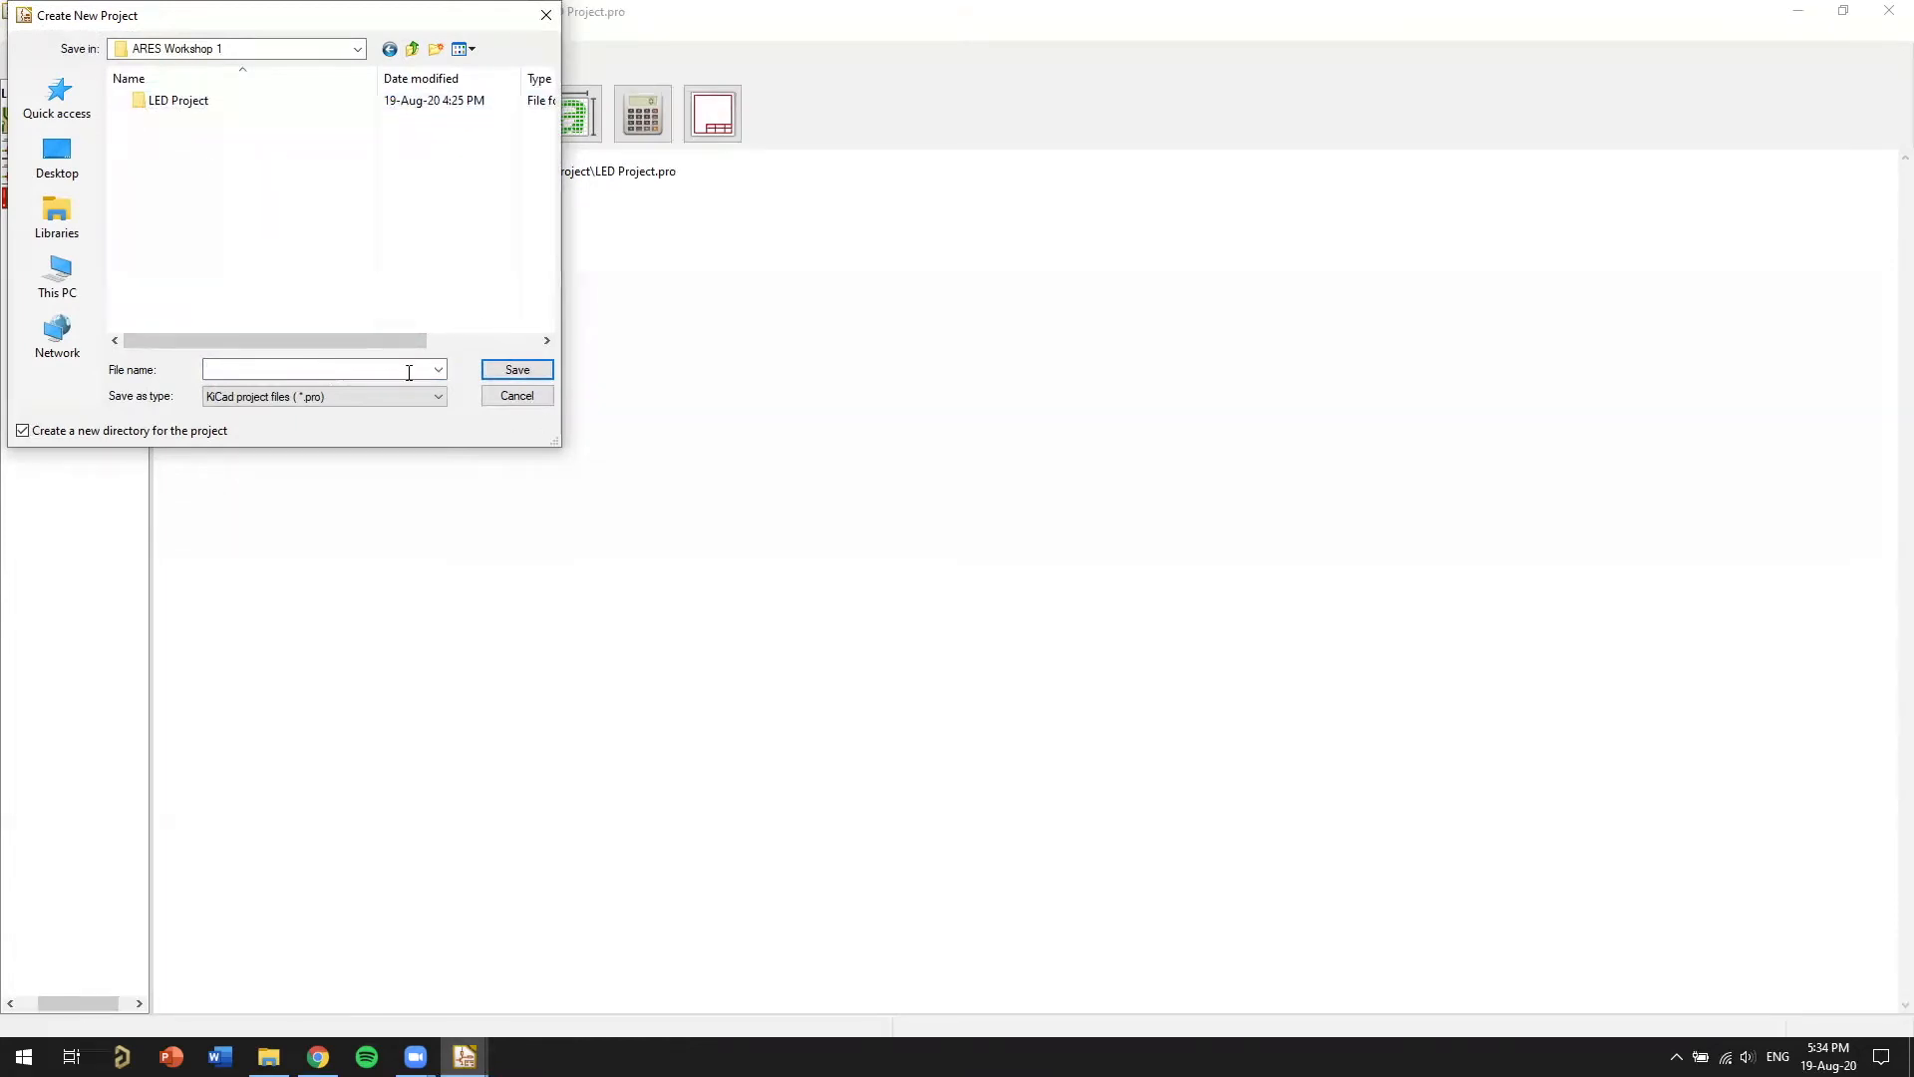
{"action": "double_click", "coordinate": [255, 110]}
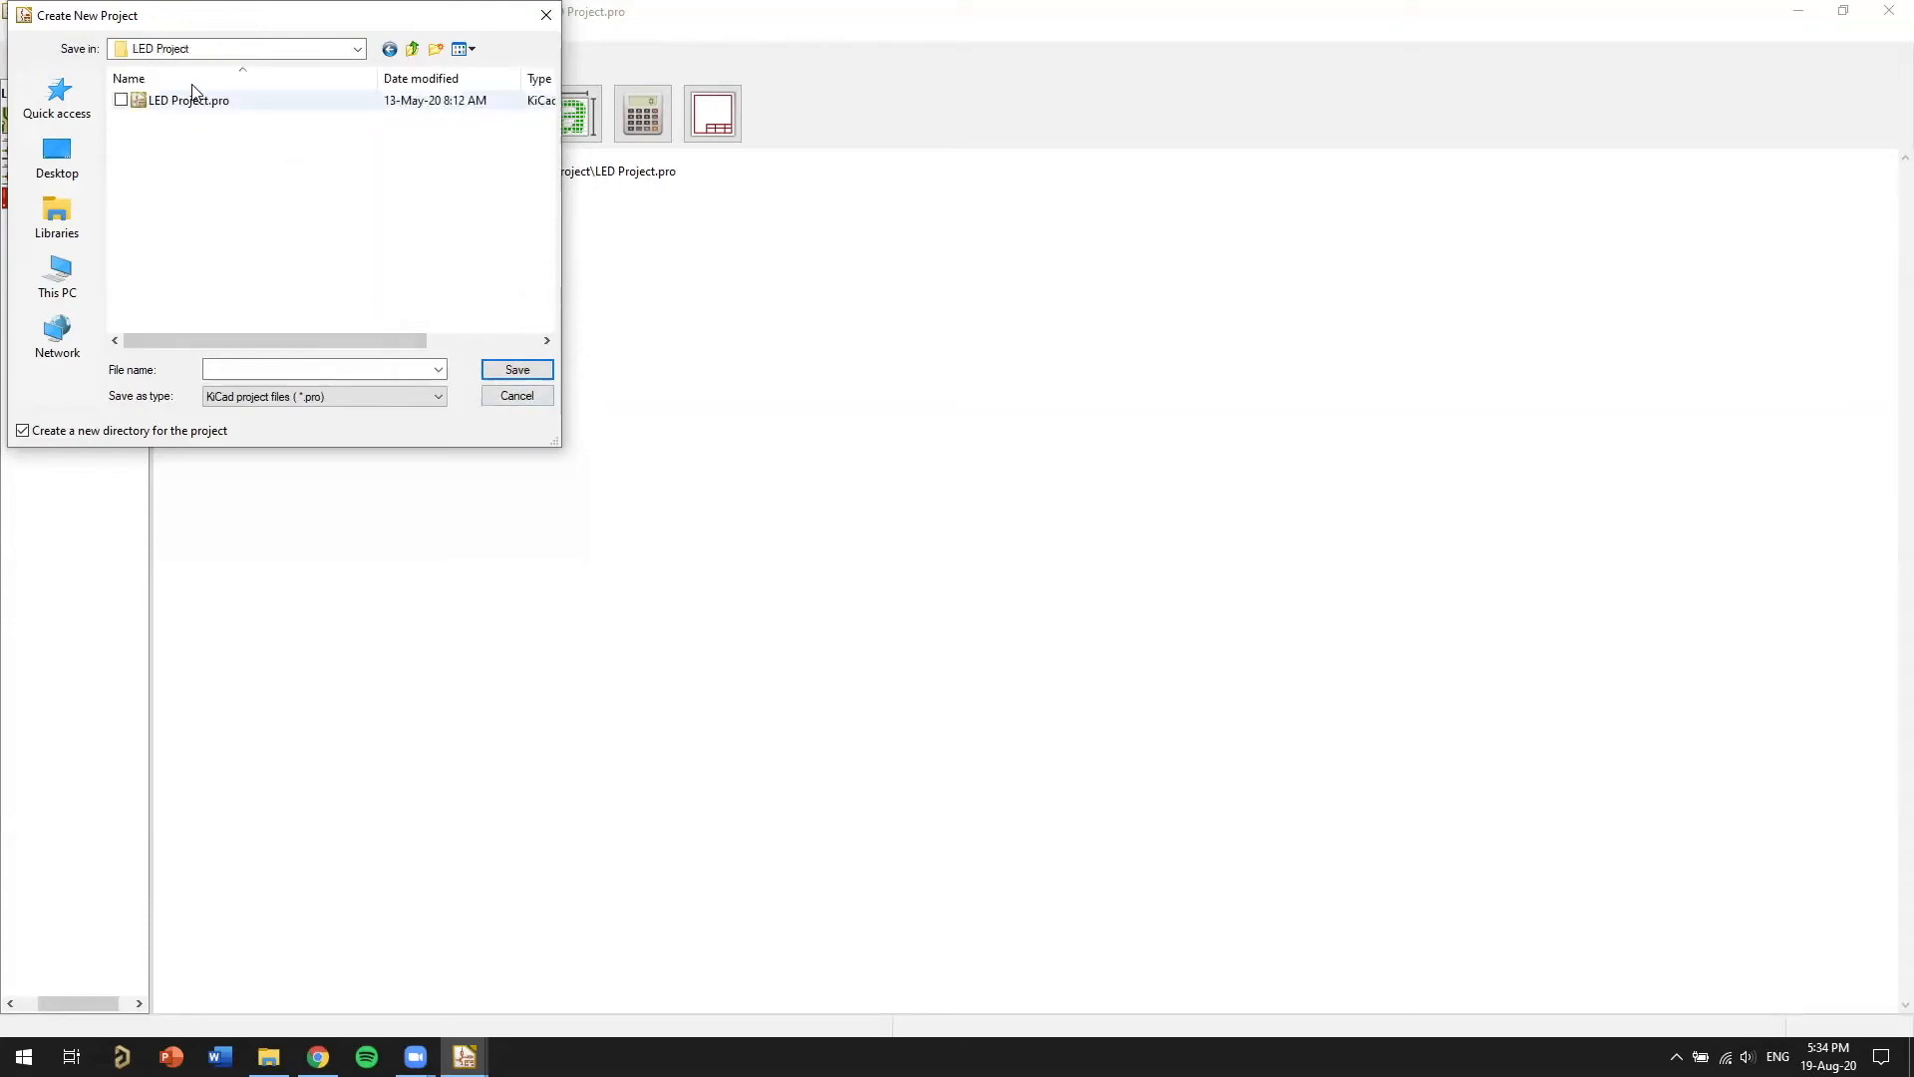
{"action": "double_click", "coordinate": [506, 14]}
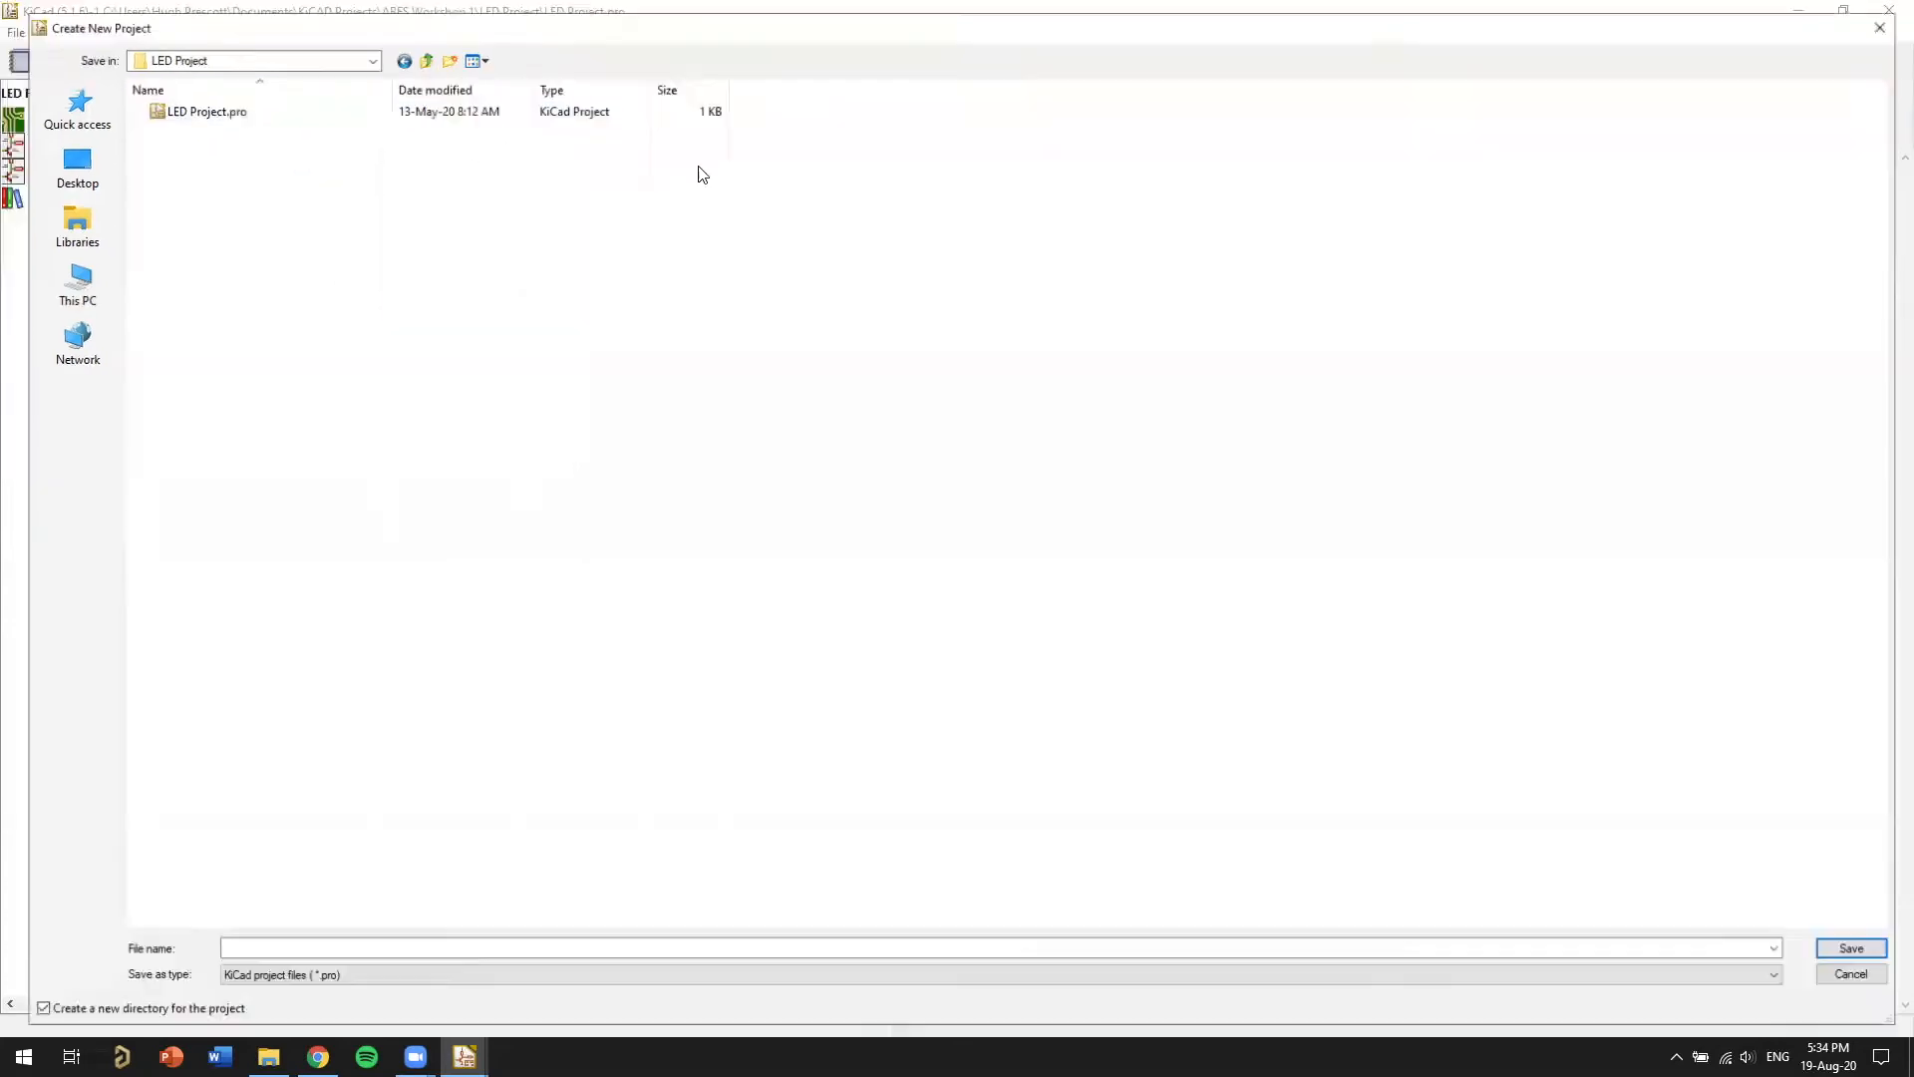
{"action": "double_click", "coordinate": [541, 18]}
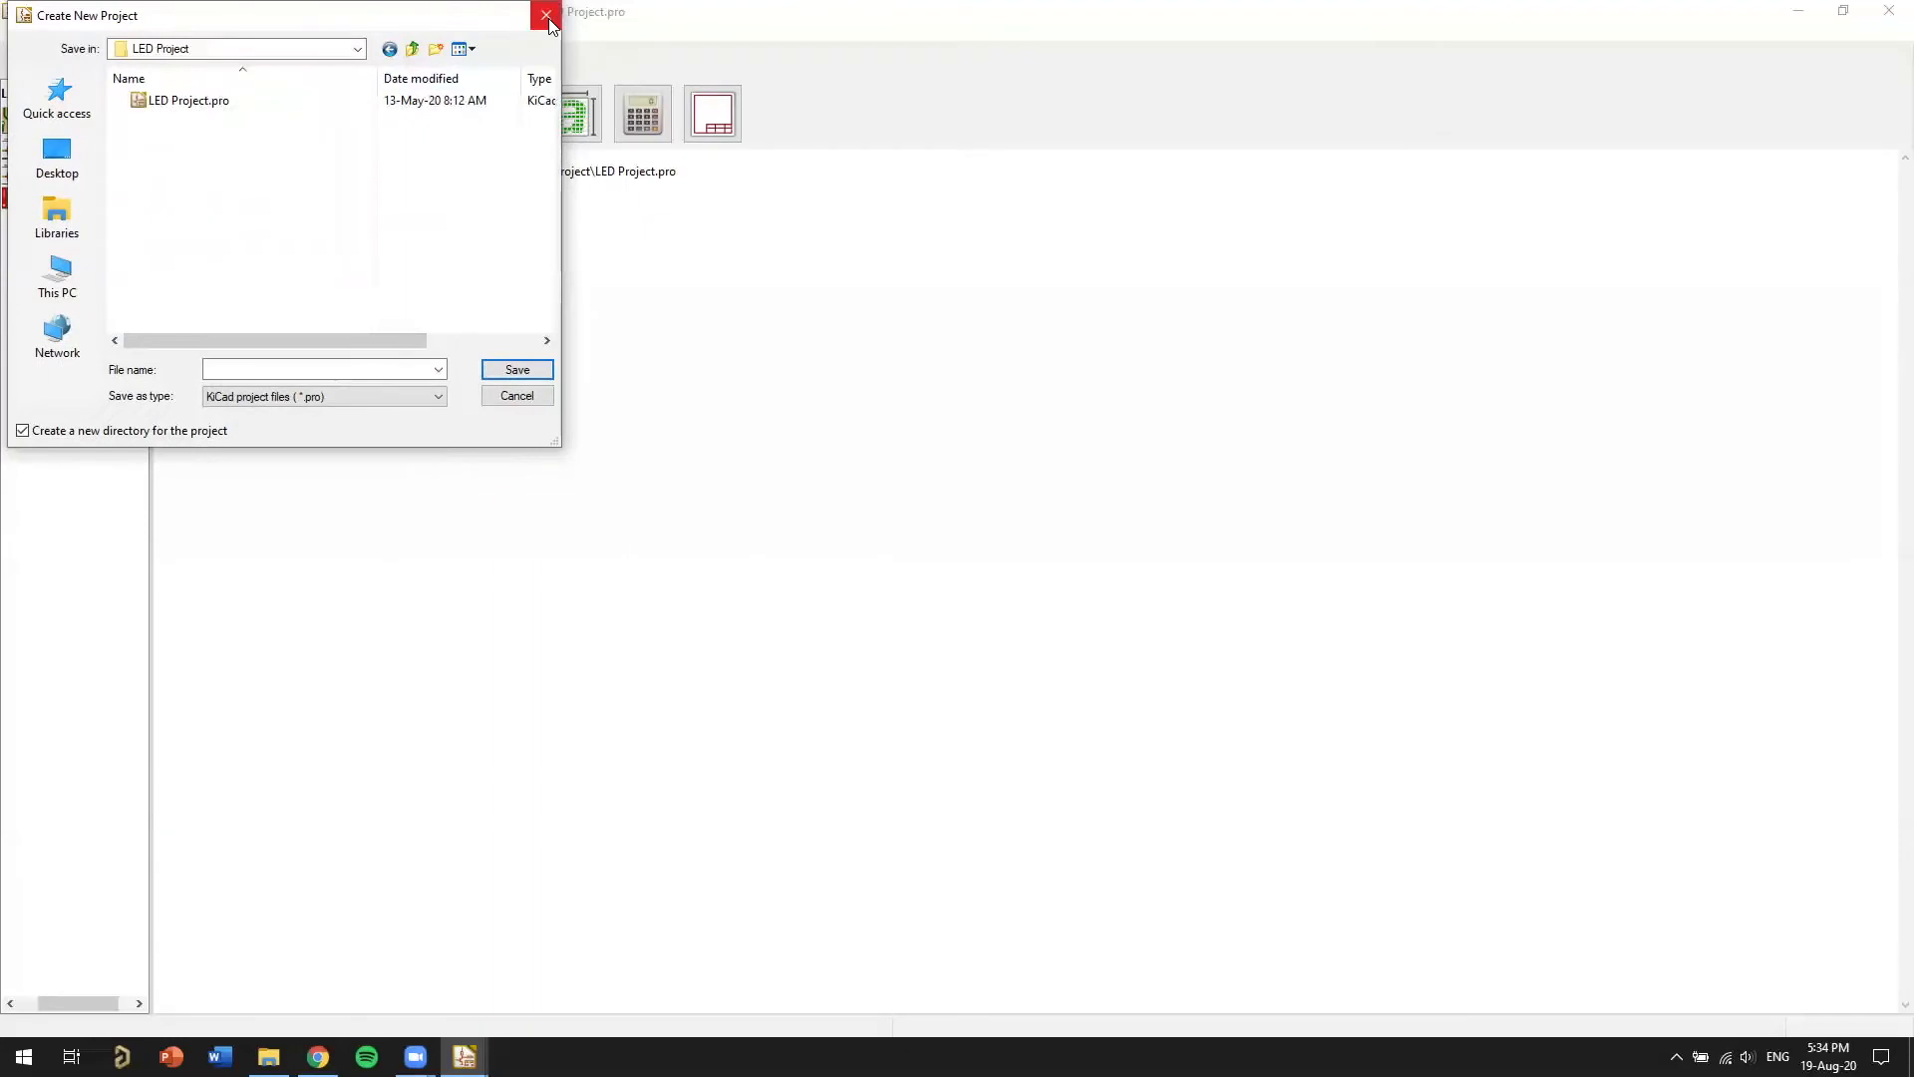
{"action": "left_click", "coordinate": [547, 15]}
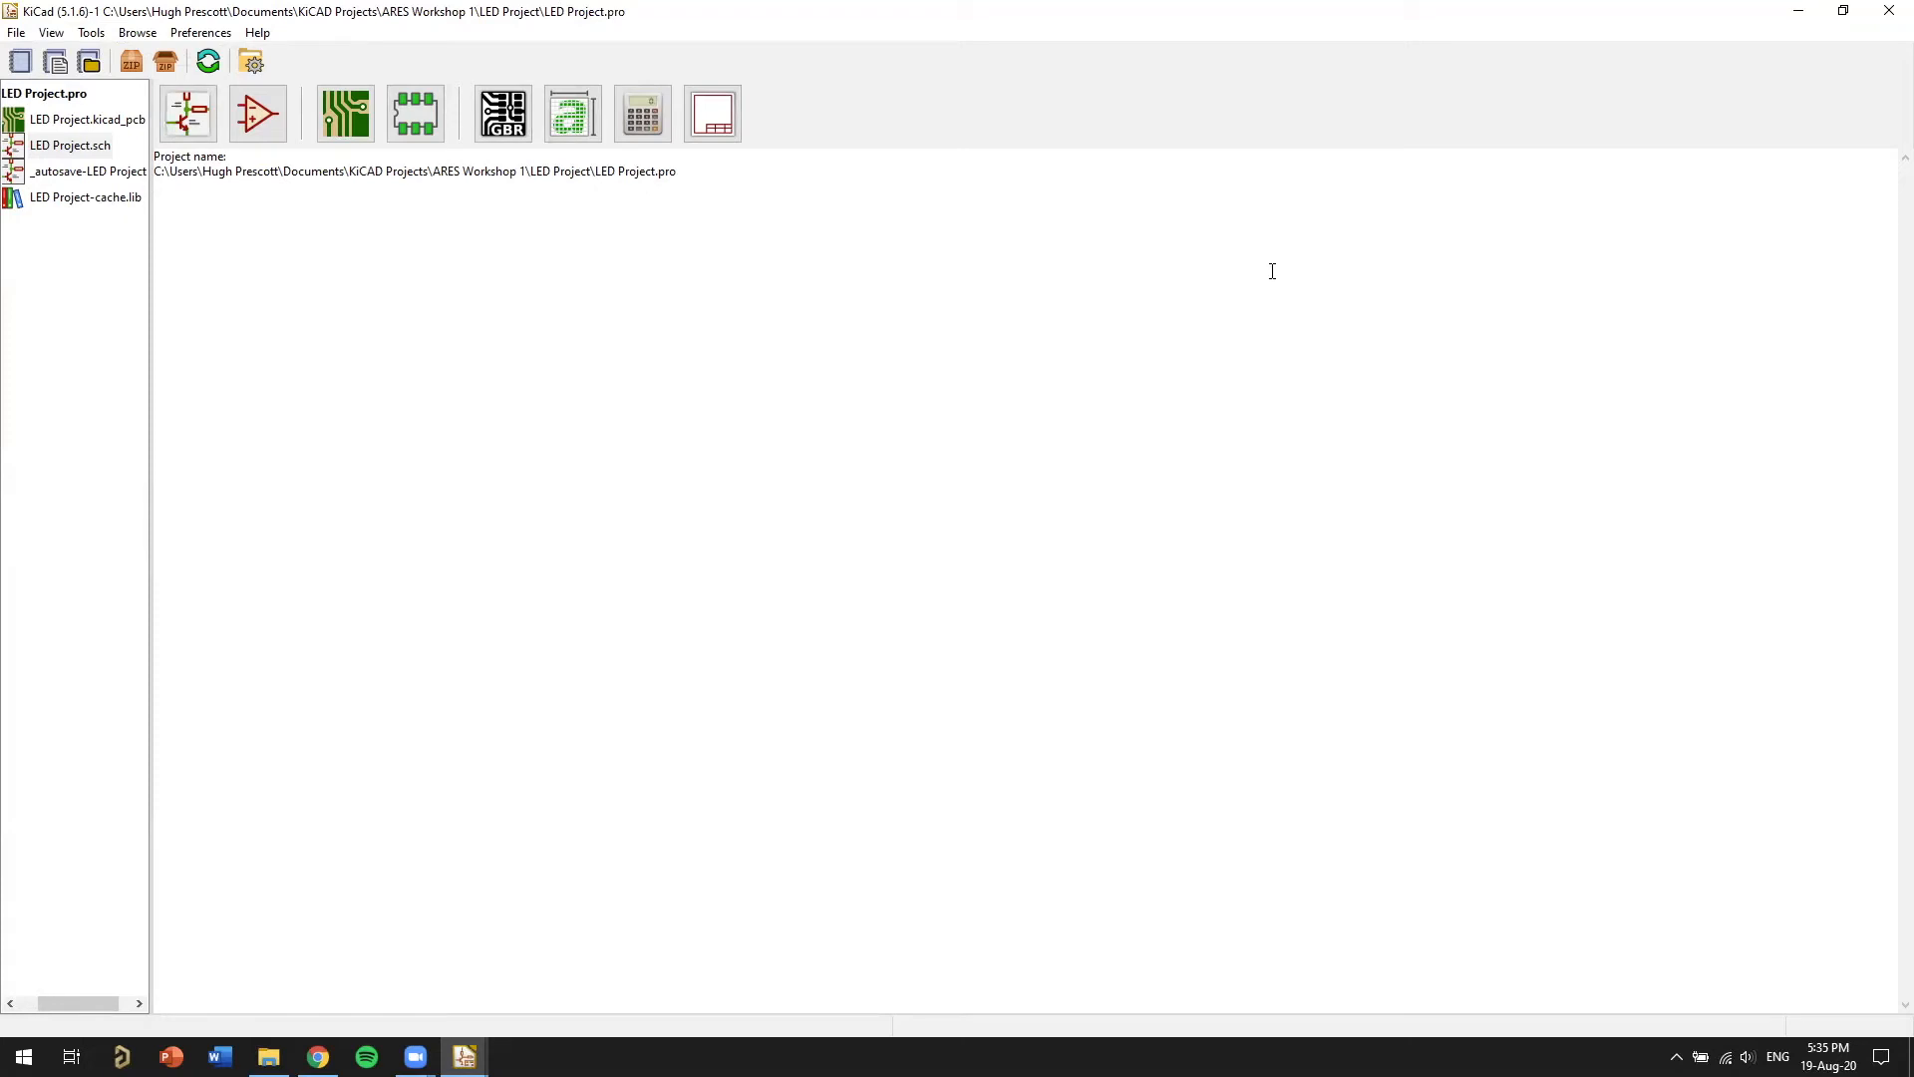
Open the LED Project.sch schematic from the project's files in the schematic editor
{"action": "left_click", "coordinate": [71, 147]}
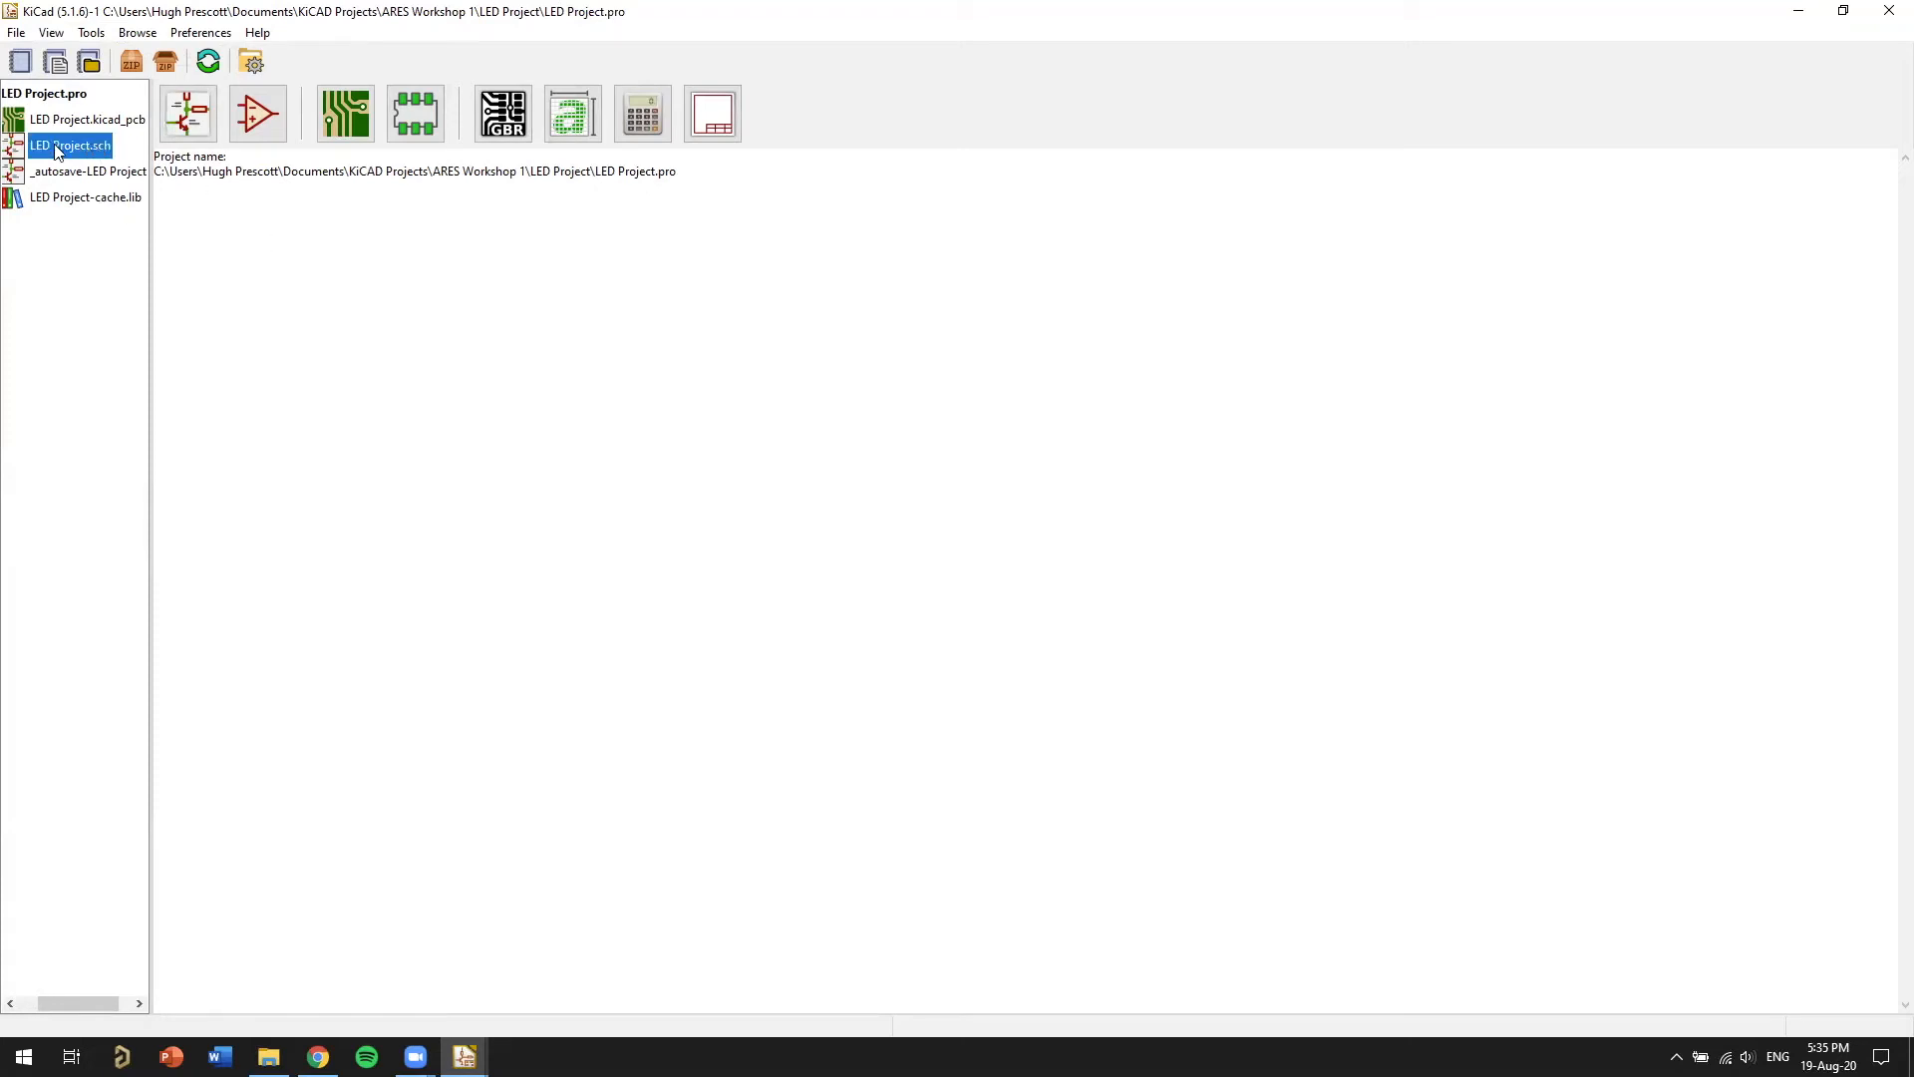
{"action": "left_click", "coordinate": [116, 121]}
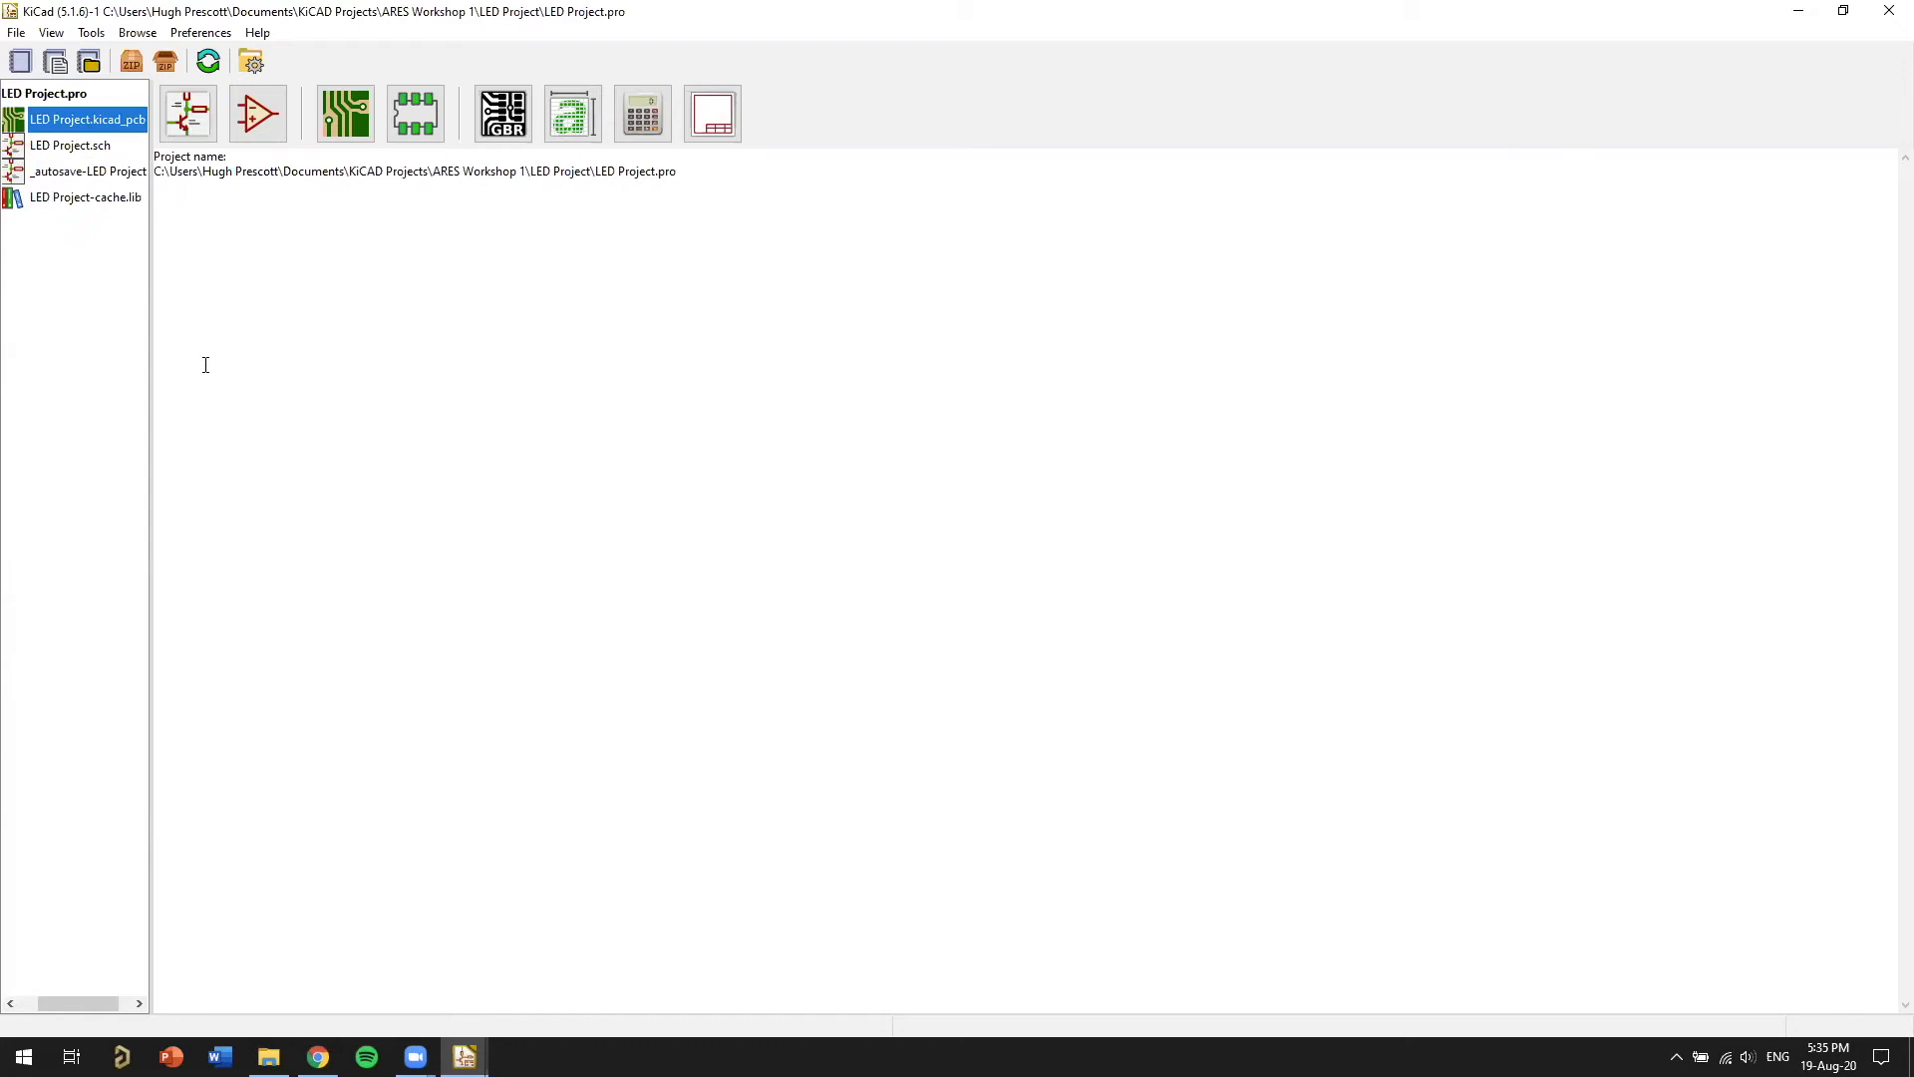
{"action": "left_click", "coordinate": [88, 147]}
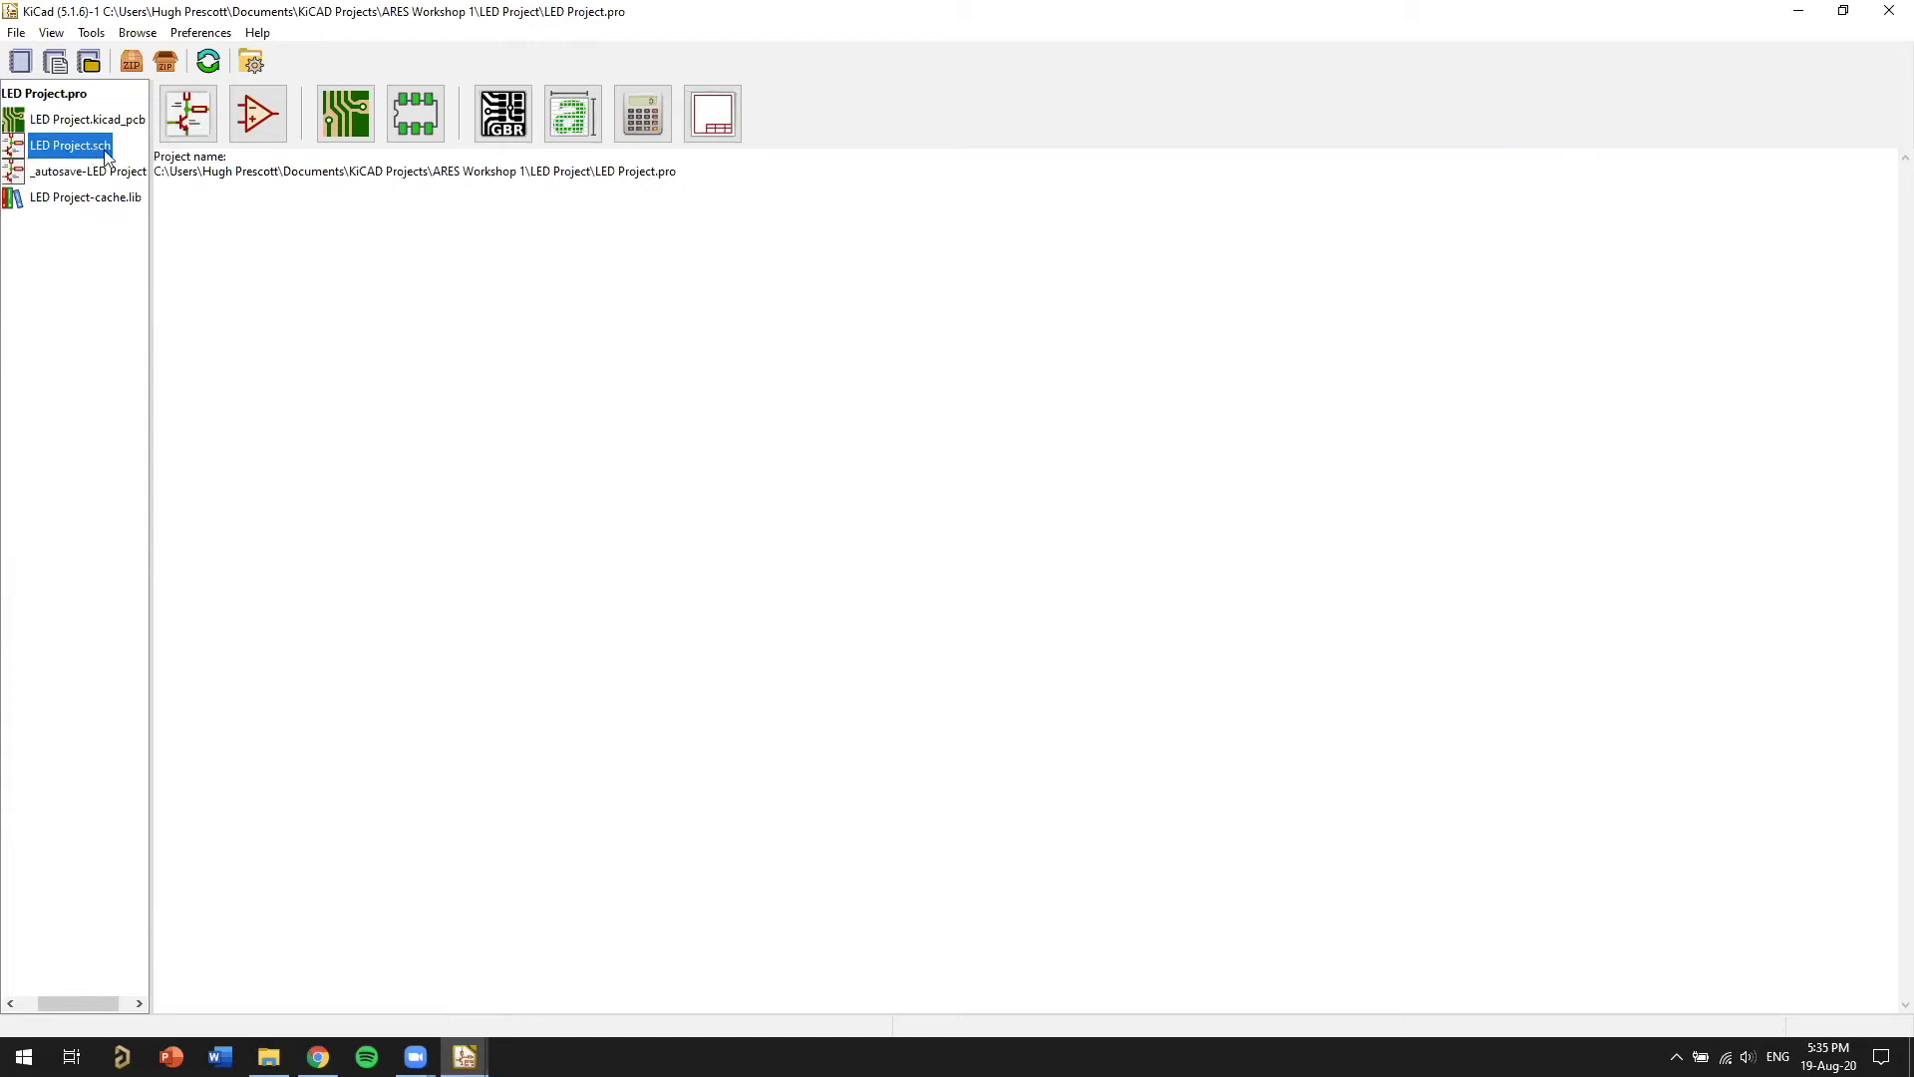
{"action": "left_click", "coordinate": [101, 123]}
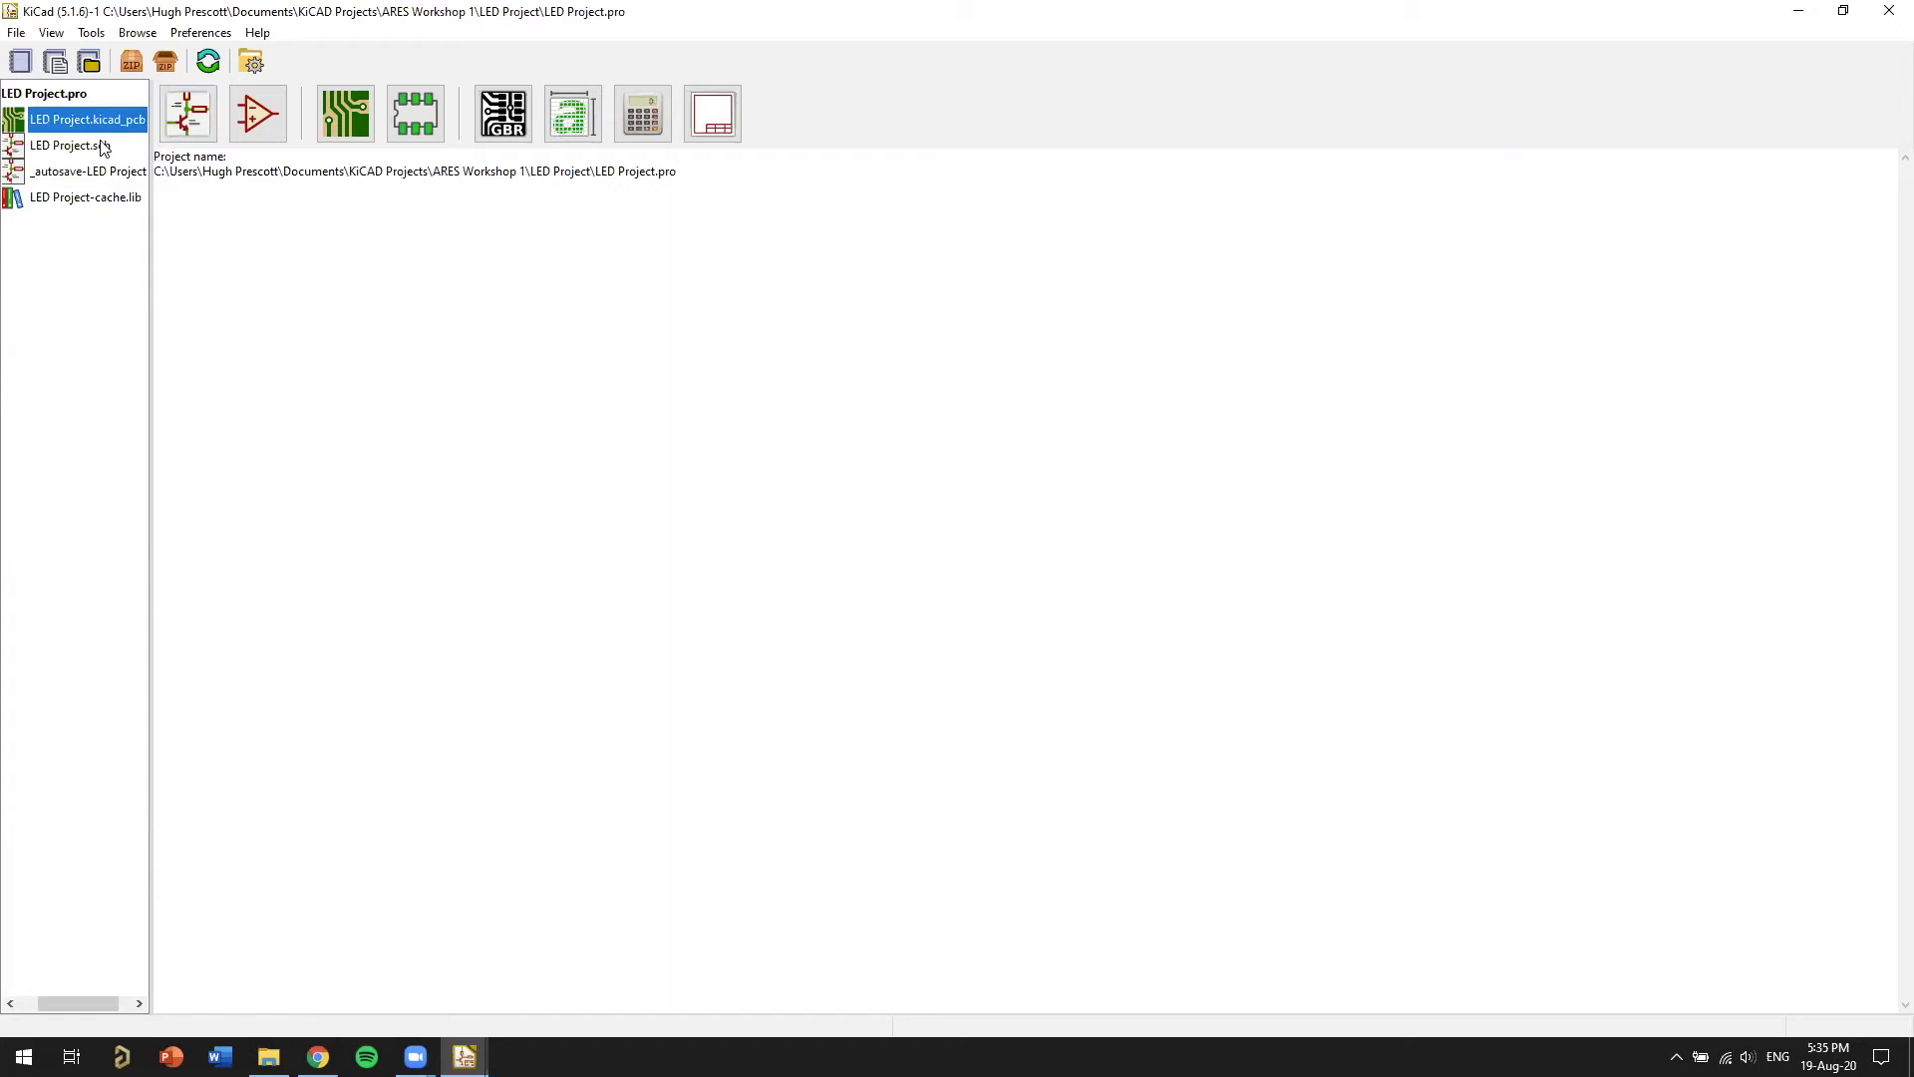
{"action": "left_click", "coordinate": [95, 147]}
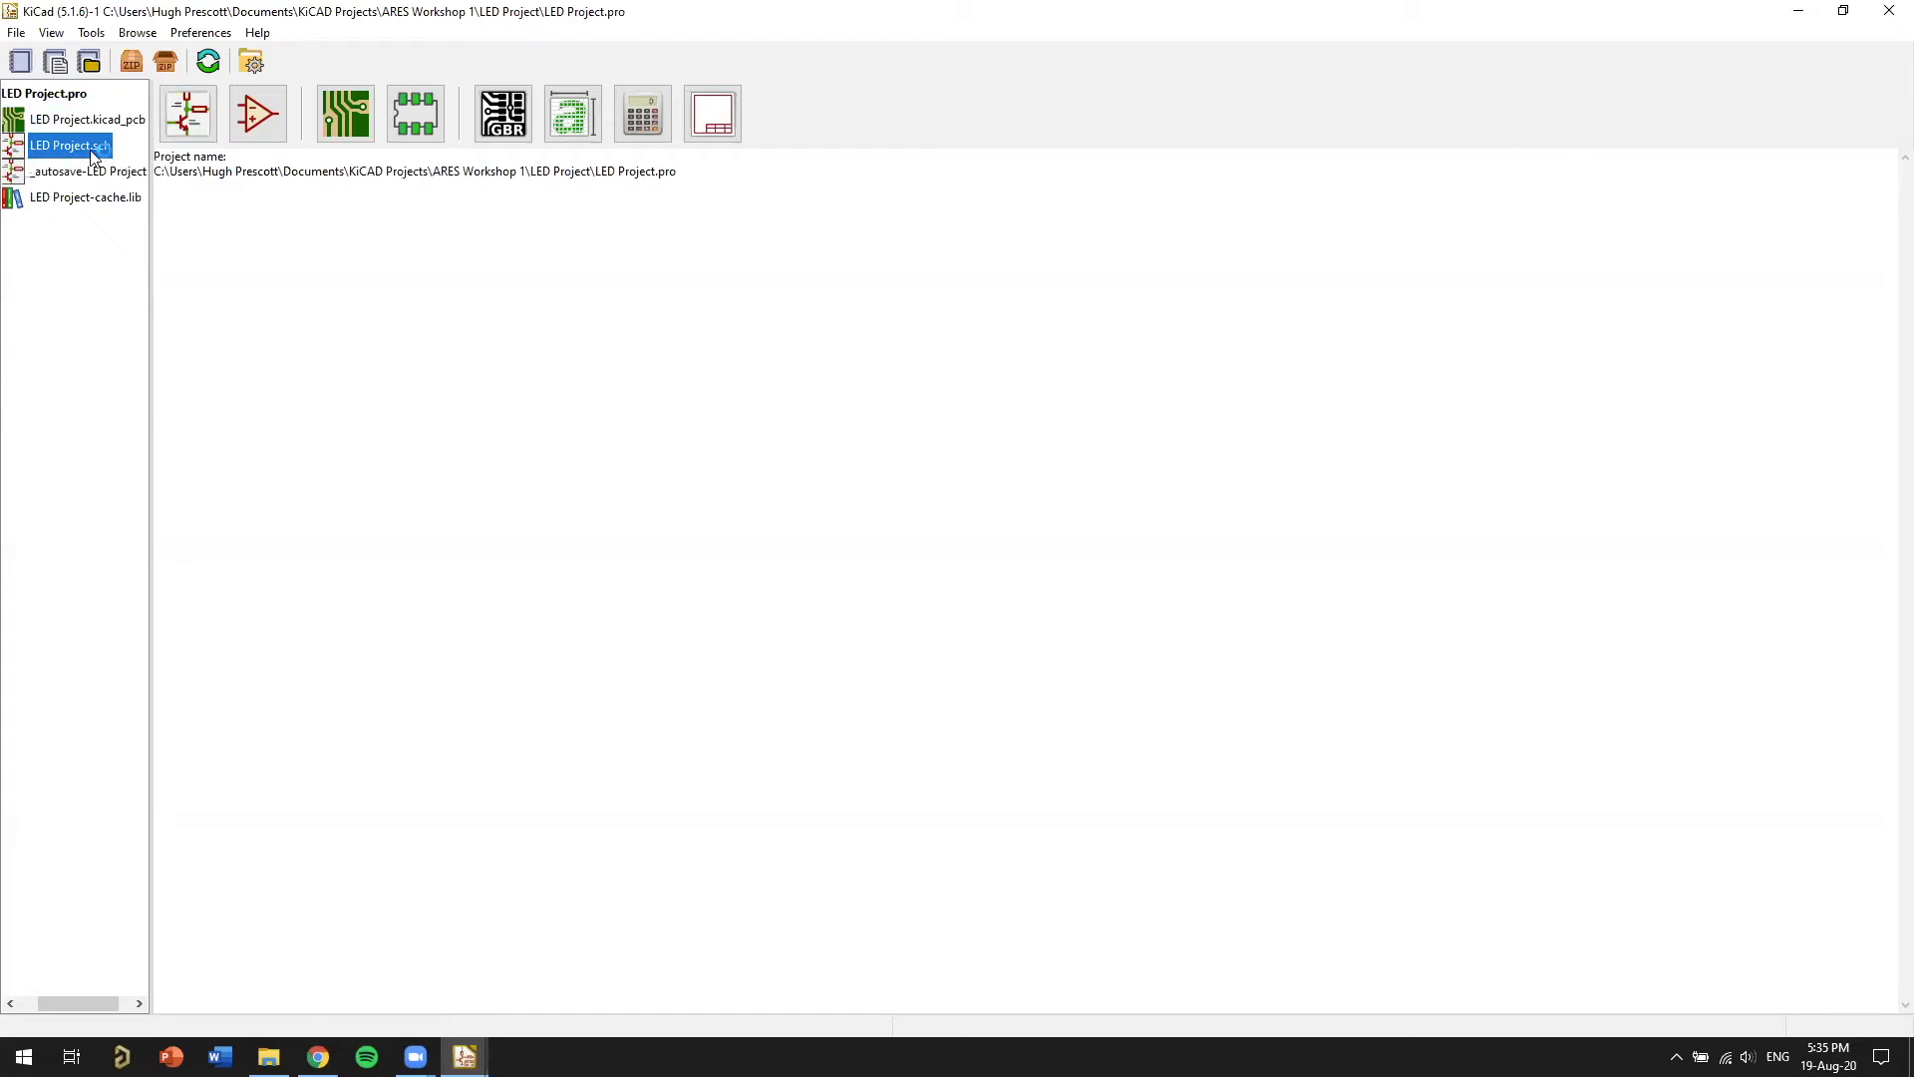
{"action": "double_click", "coordinate": [96, 157]}
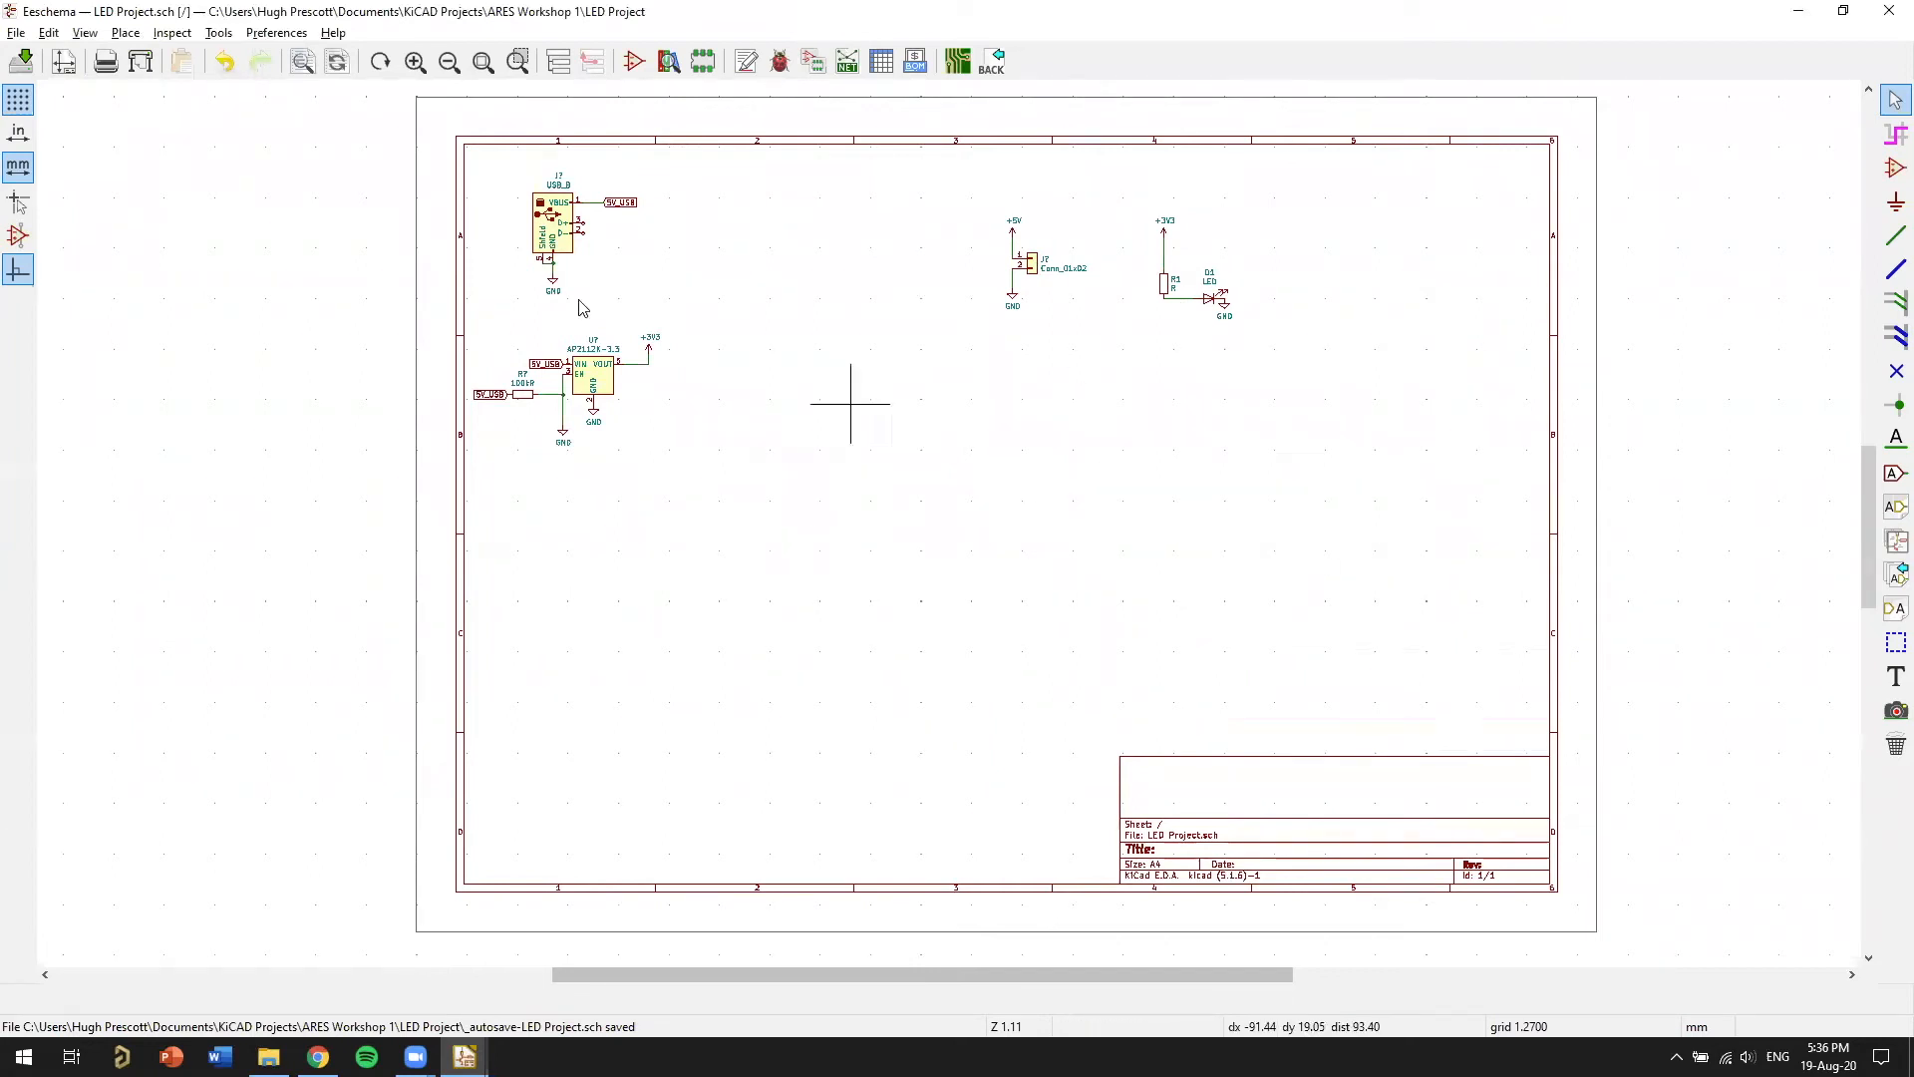
Examine the schematic's USB_B connector, AP2112K-3.3 regulator, two-pin connector and resistor-LED circuits, both close up and as a whole sheet
{"action": "scroll", "coordinate": [682, 356], "scroll_direction": "up", "scroll_amount": 1}
{"action": "scroll", "coordinate": [1228, 731], "scroll_direction": "up", "scroll_amount": 3}
{"action": "middle_click_drag", "start_coordinate": [763, 426], "coordinate": [1323, 600]}
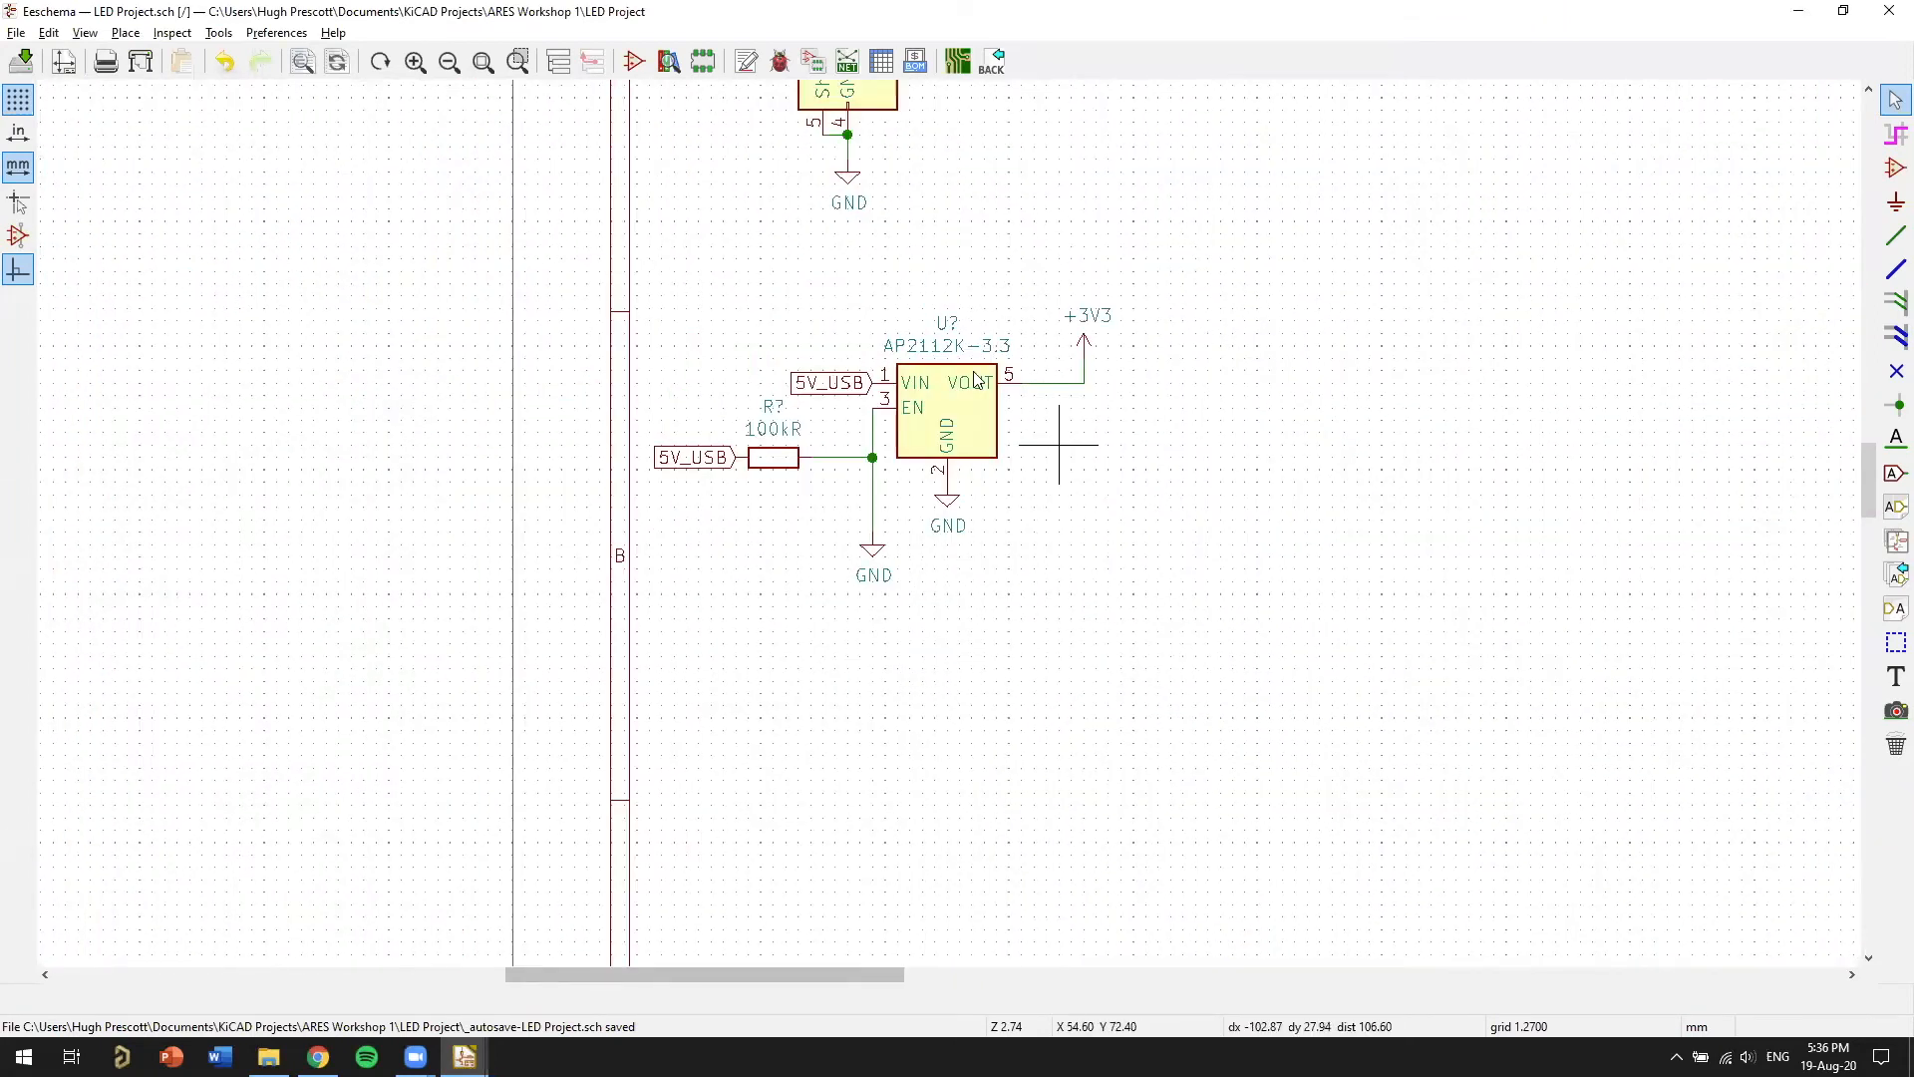
{"action": "scroll", "coordinate": [1275, 500], "scroll_direction": "up", "scroll_amount": 3}
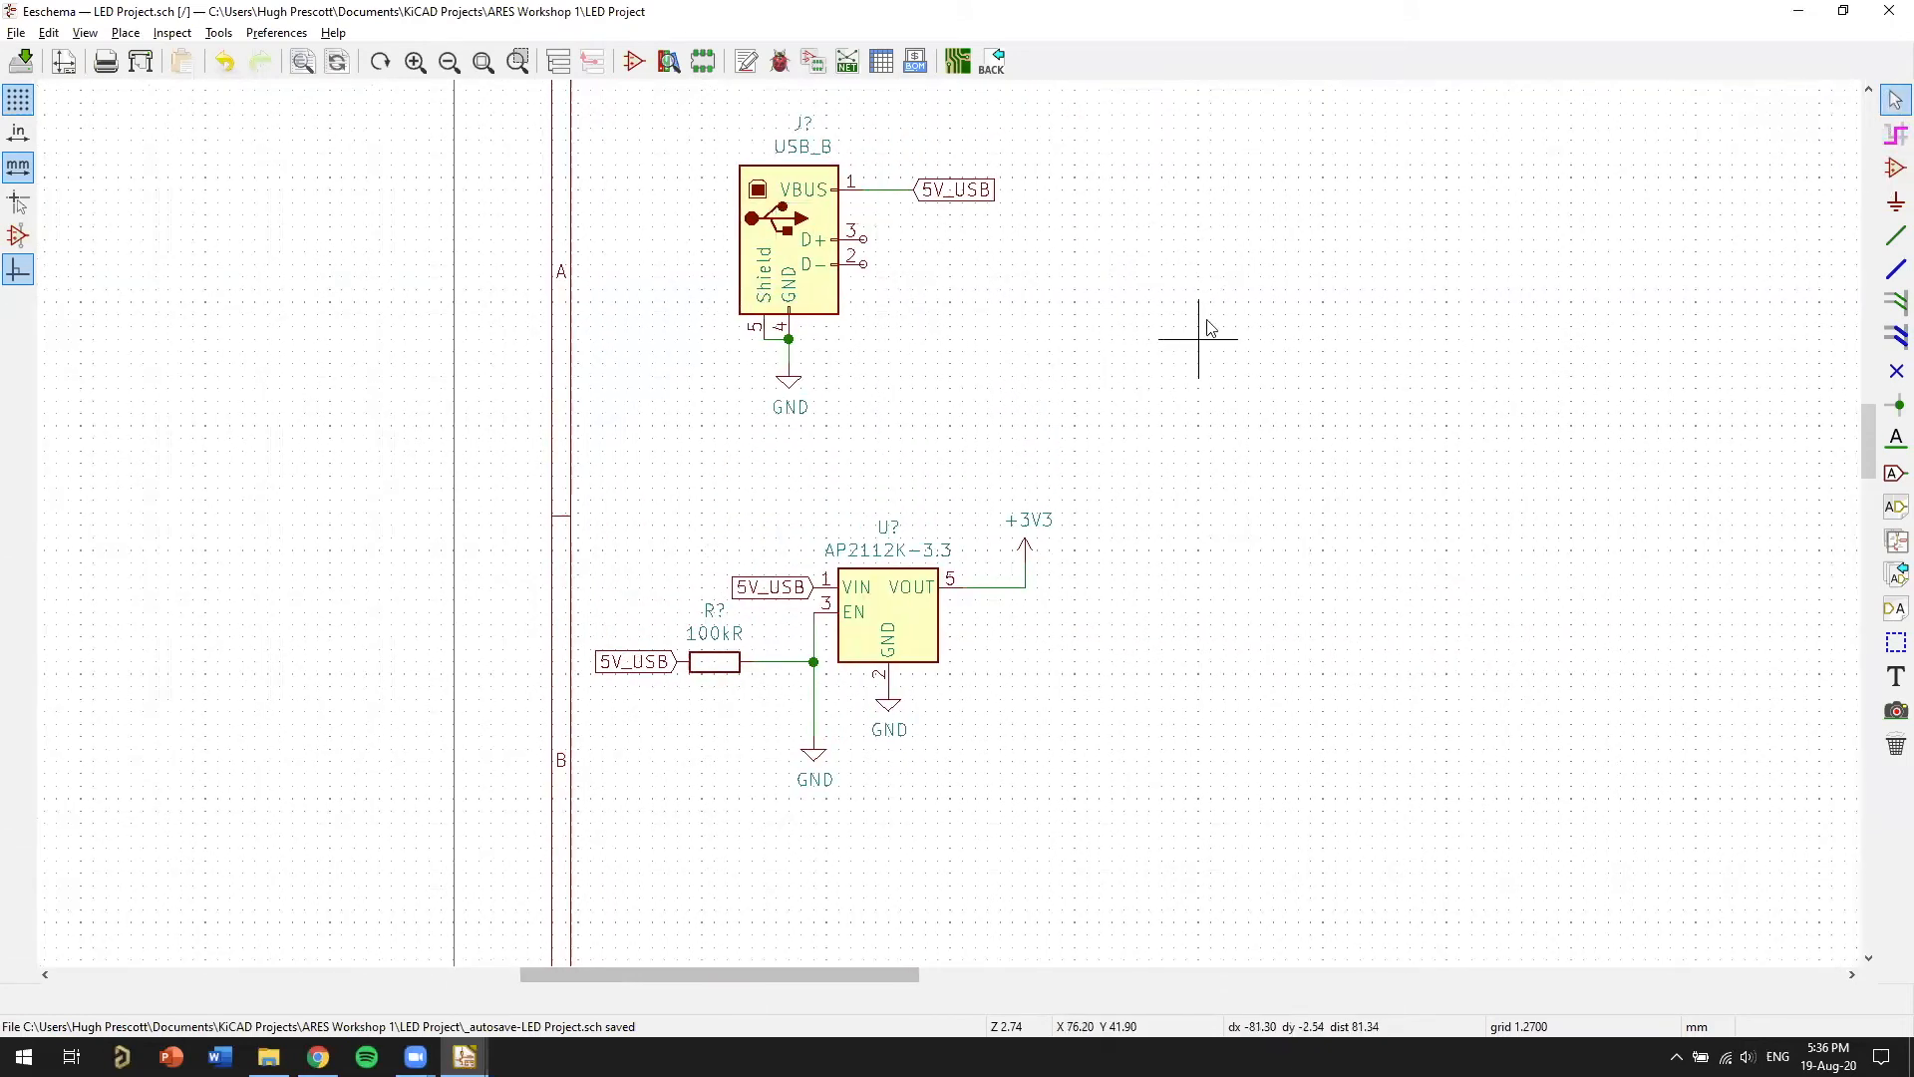
{"action": "scroll", "coordinate": [1210, 328], "scroll_direction": "down", "scroll_amount": 1}
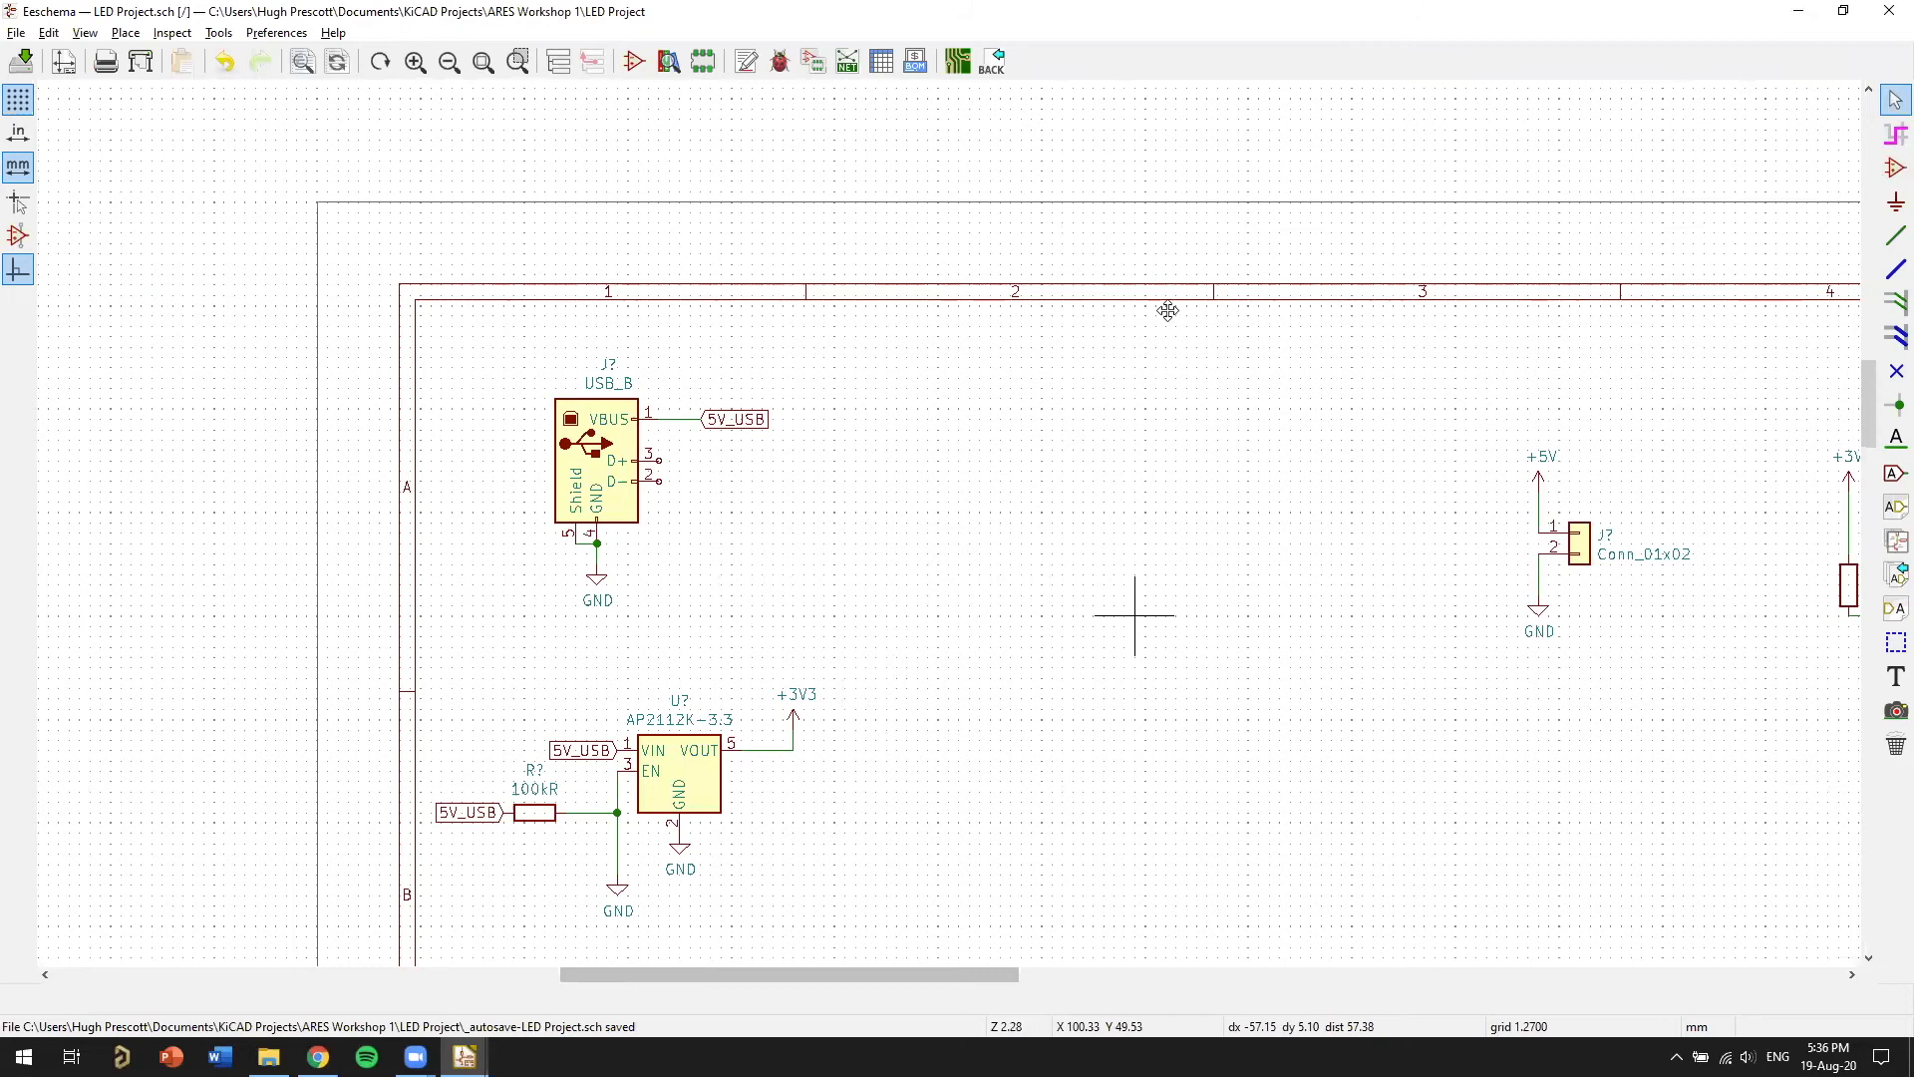
{"action": "middle_click_drag", "start_coordinate": [1135, 616], "coordinate": [1168, 310]}
{"action": "scroll", "coordinate": [1083, 409], "scroll_direction": "down", "scroll_amount": 1}
{"action": "middle_click_drag", "start_coordinate": [692, 394], "coordinate": [885, 338]}
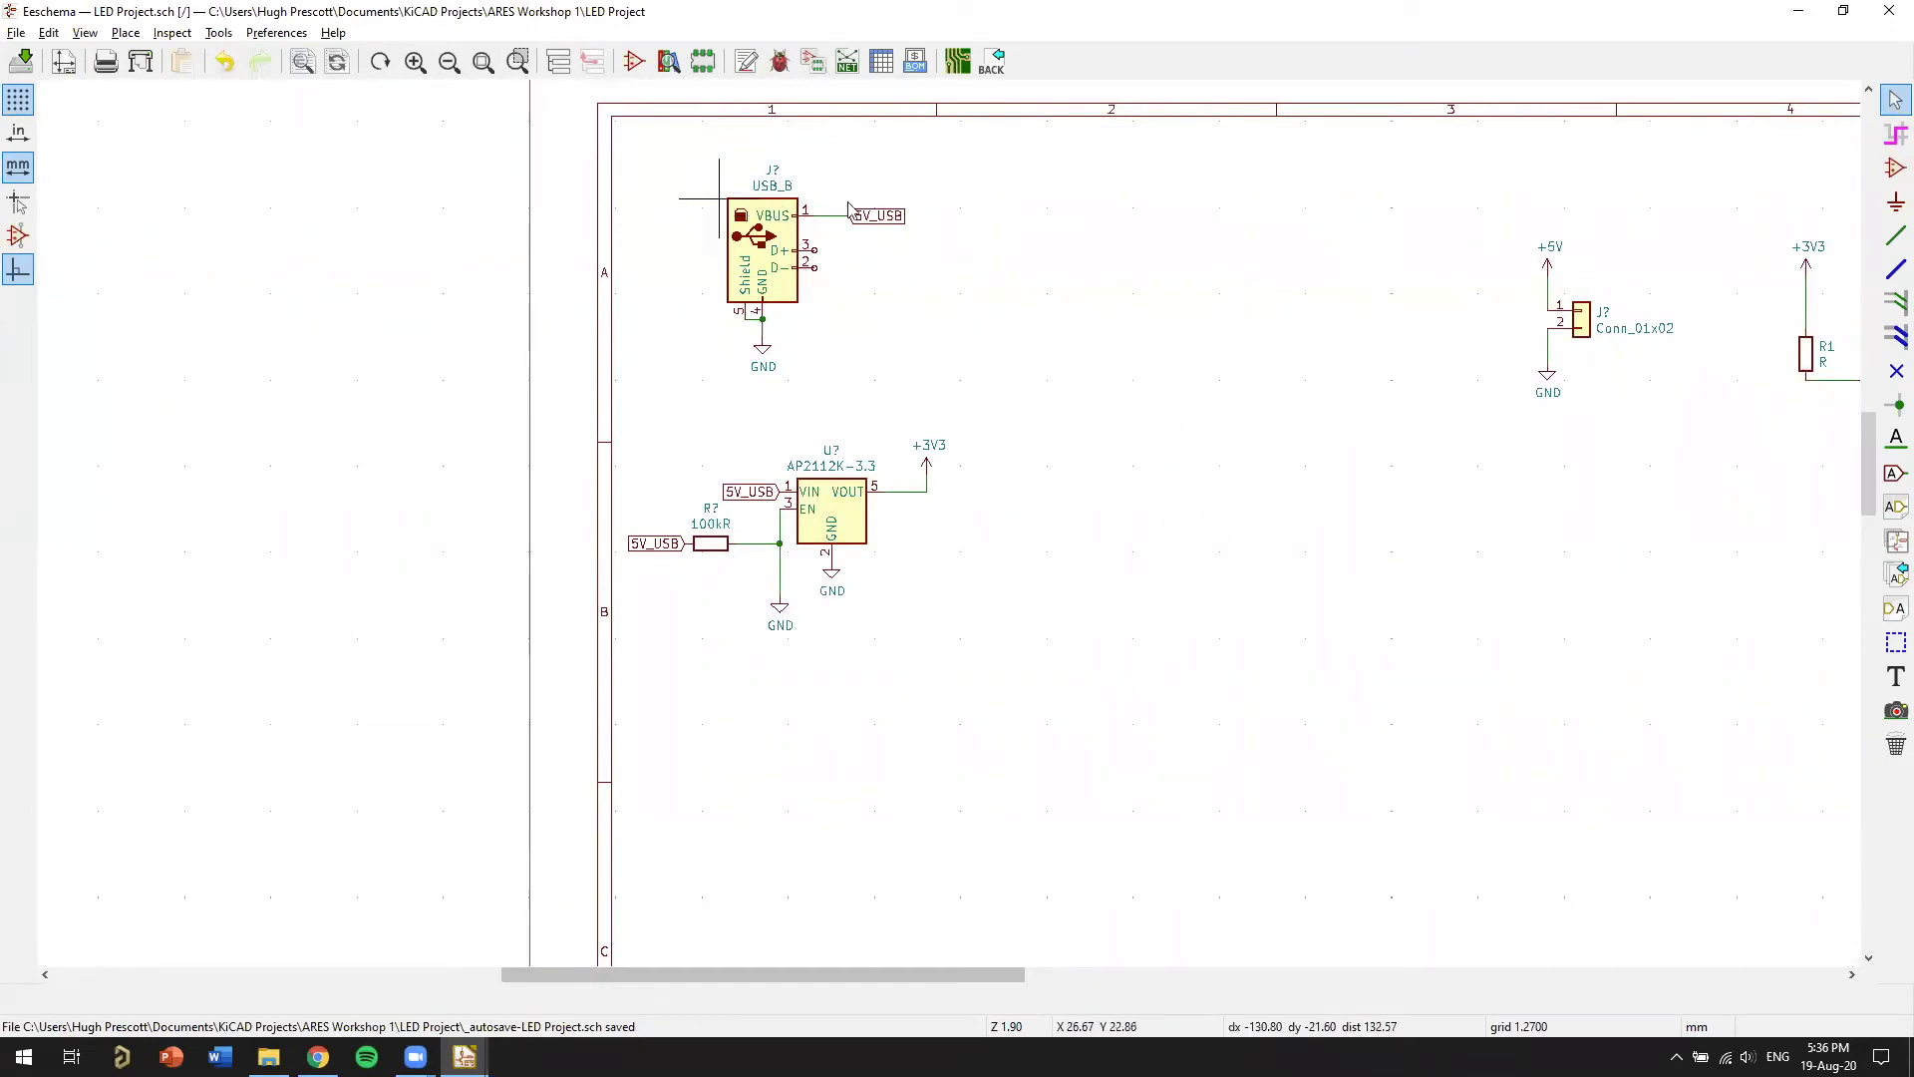
{"action": "middle_click_drag", "start_coordinate": [1326, 475], "coordinate": [1078, 393]}
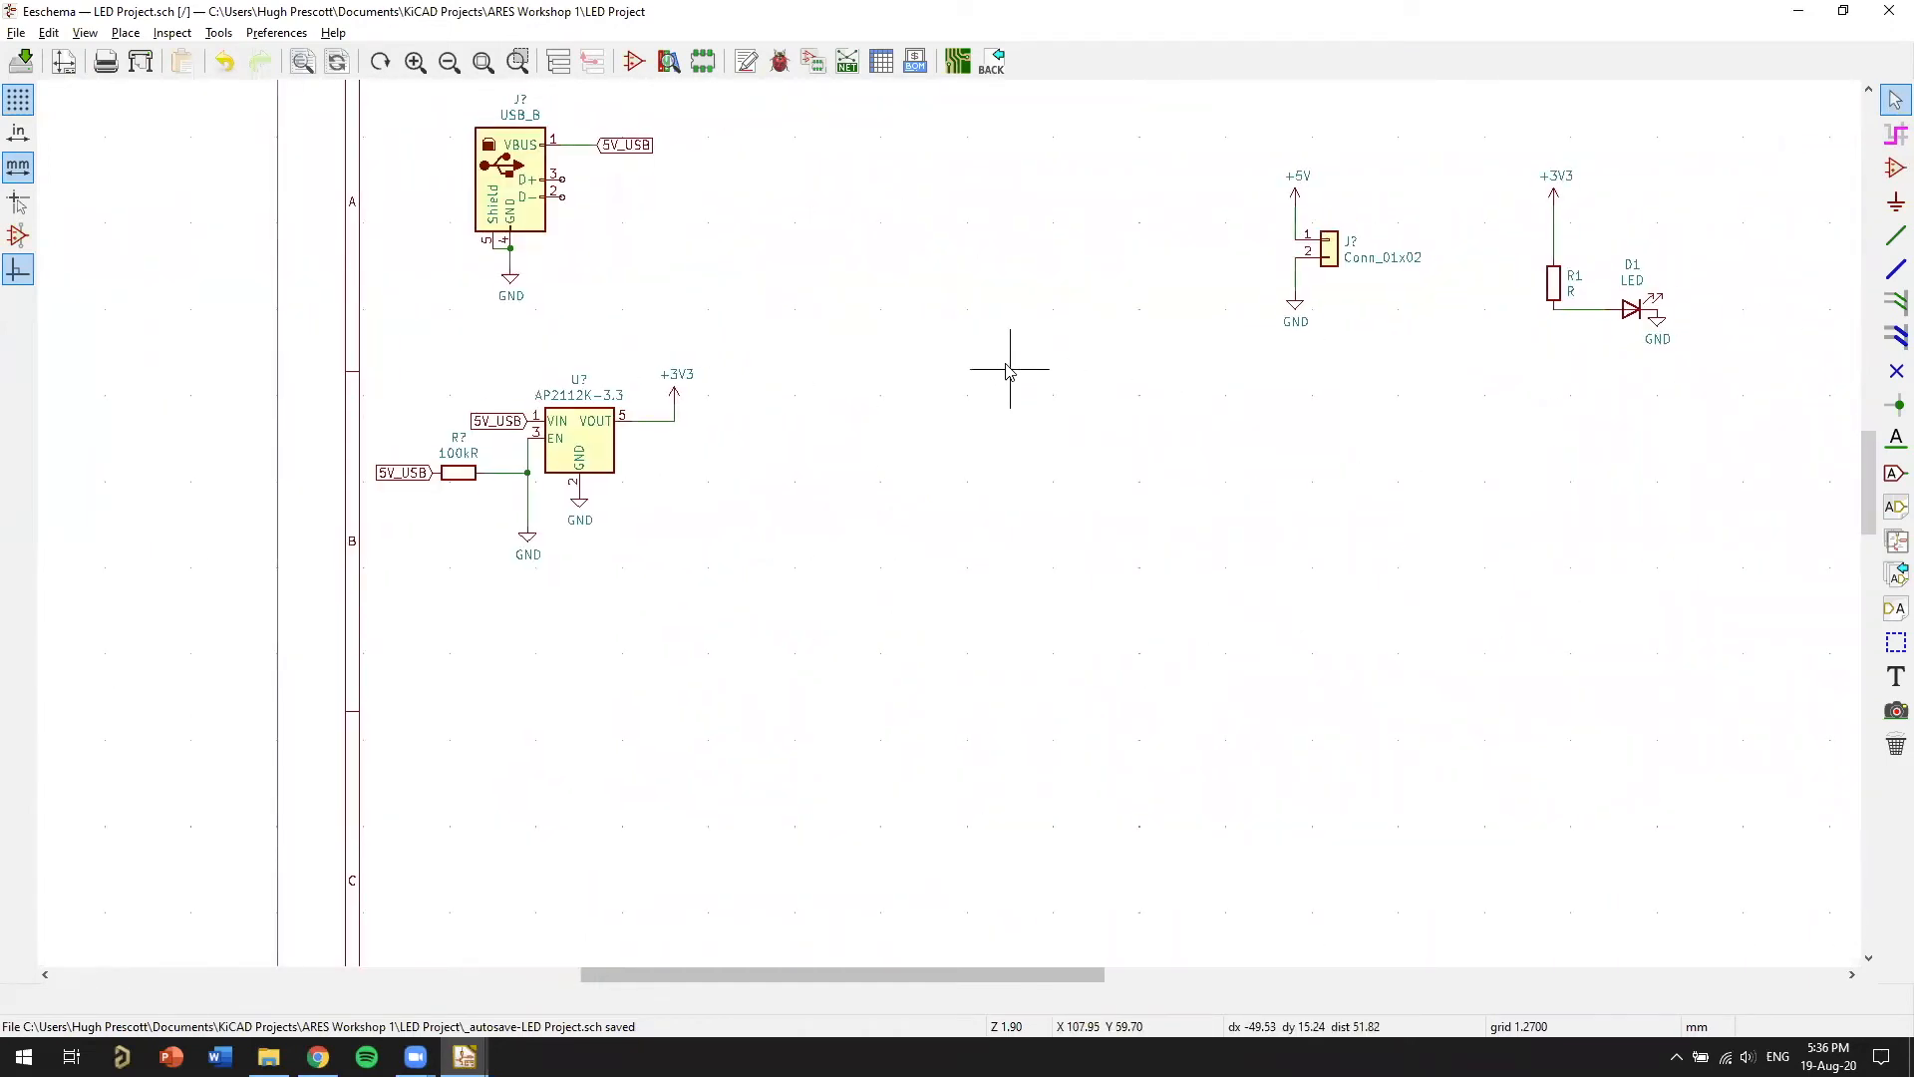
{"action": "middle_click_drag", "start_coordinate": [705, 248], "coordinate": [1039, 360]}
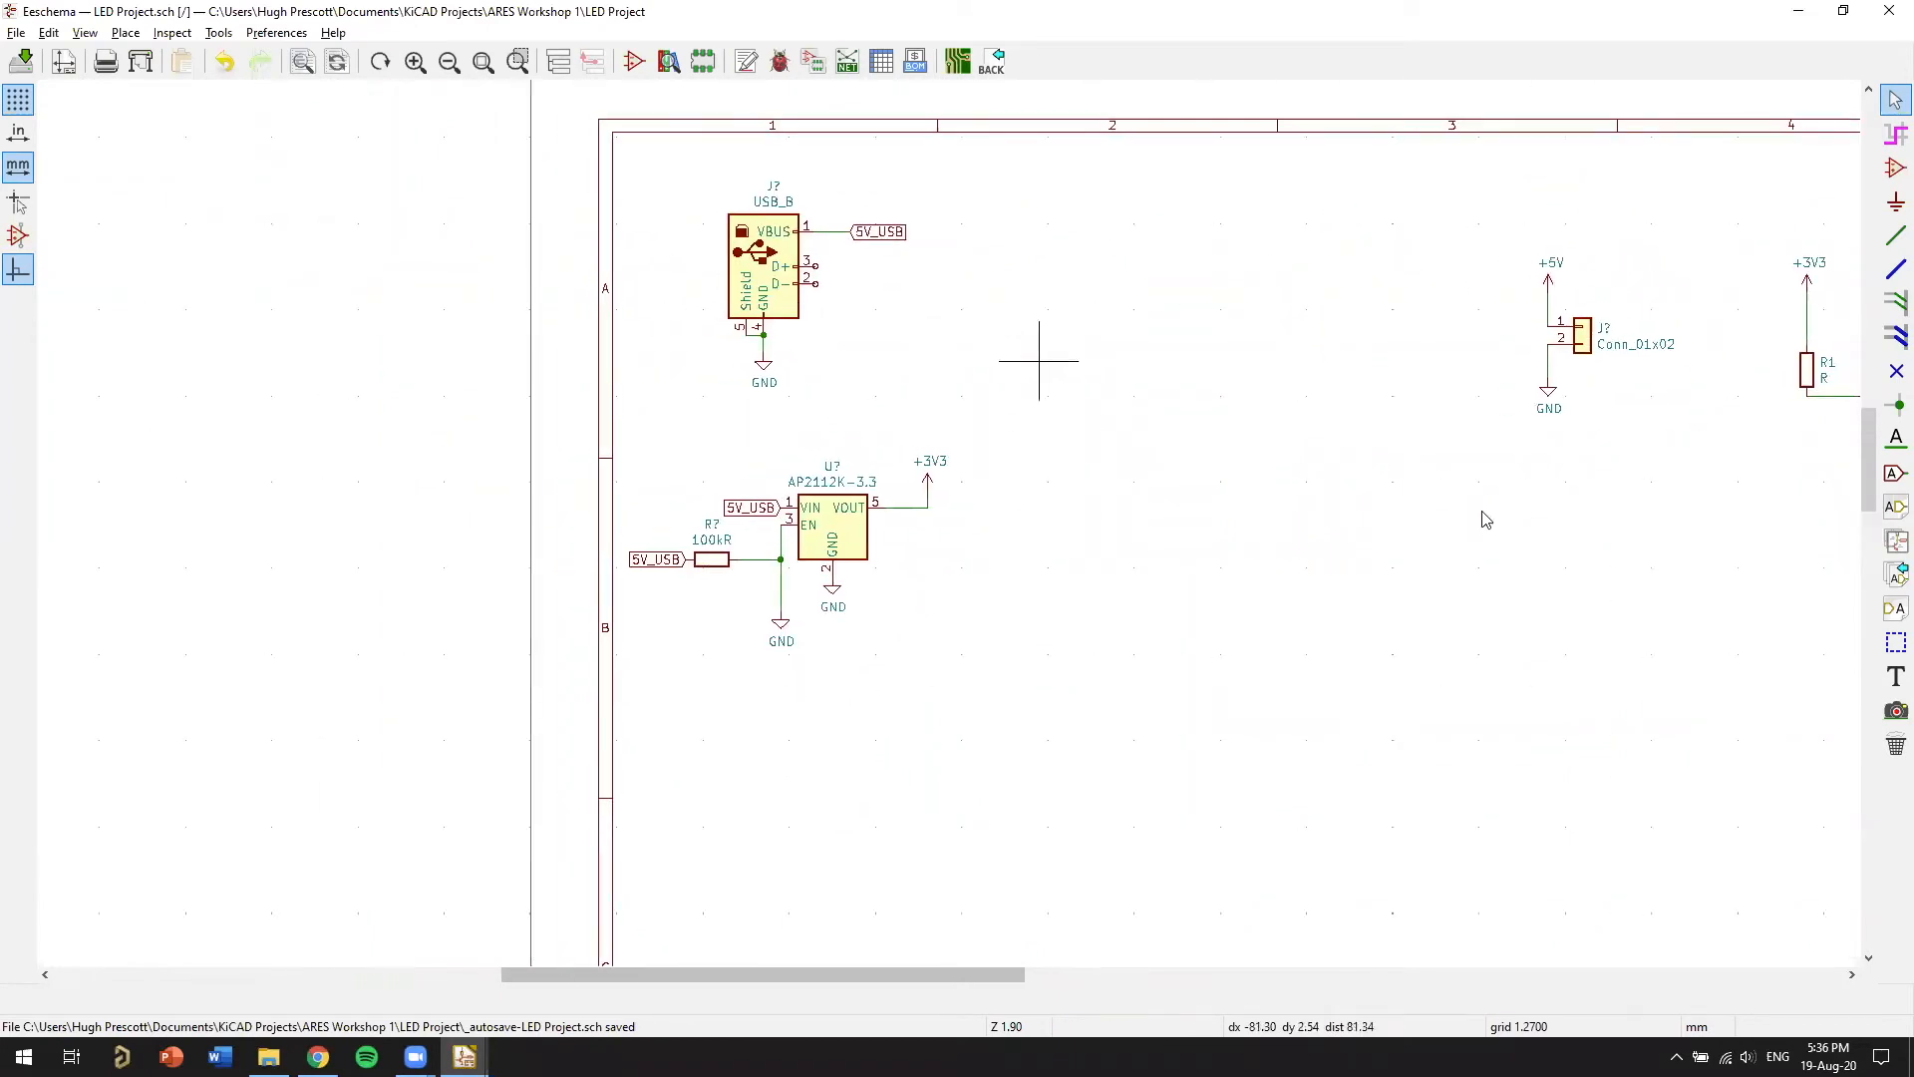
{"action": "scroll", "coordinate": [954, 538], "scroll_direction": "down", "scroll_amount": 1}
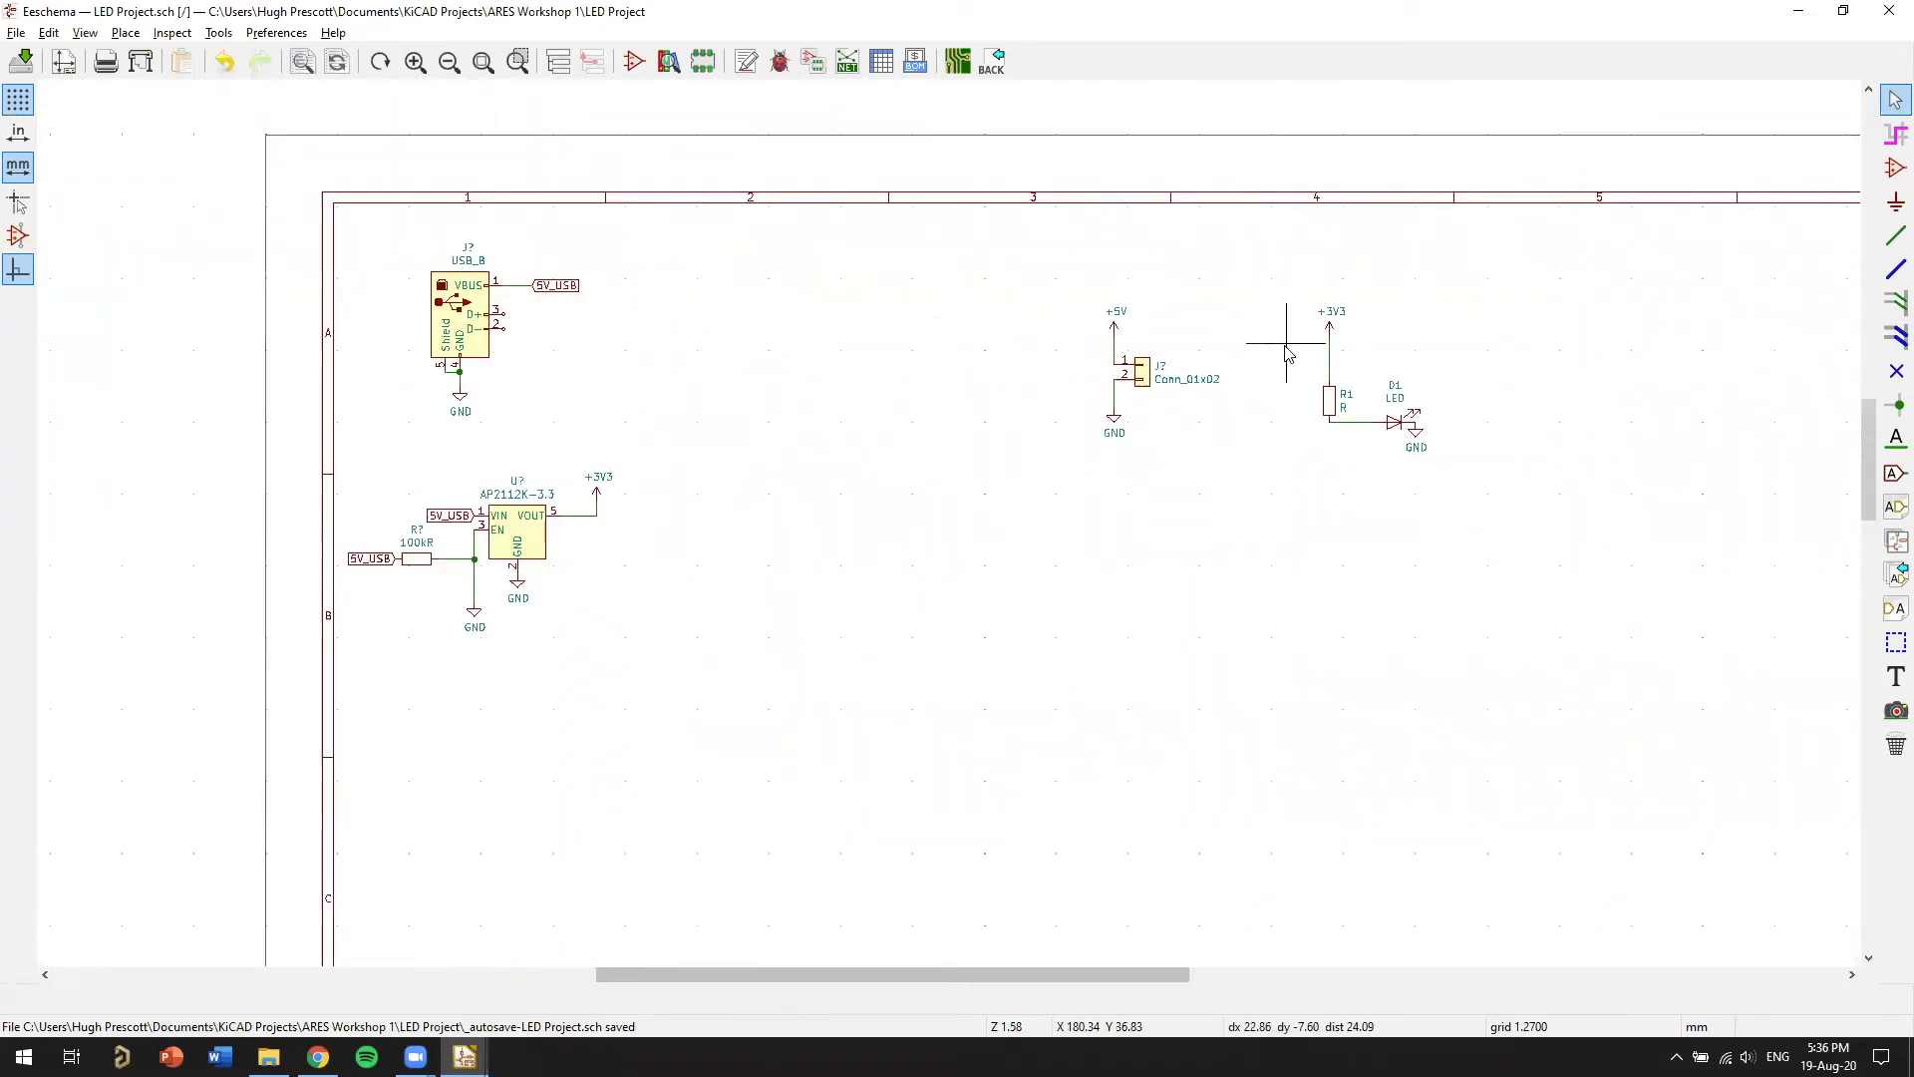
{"action": "key", "text": "space"}
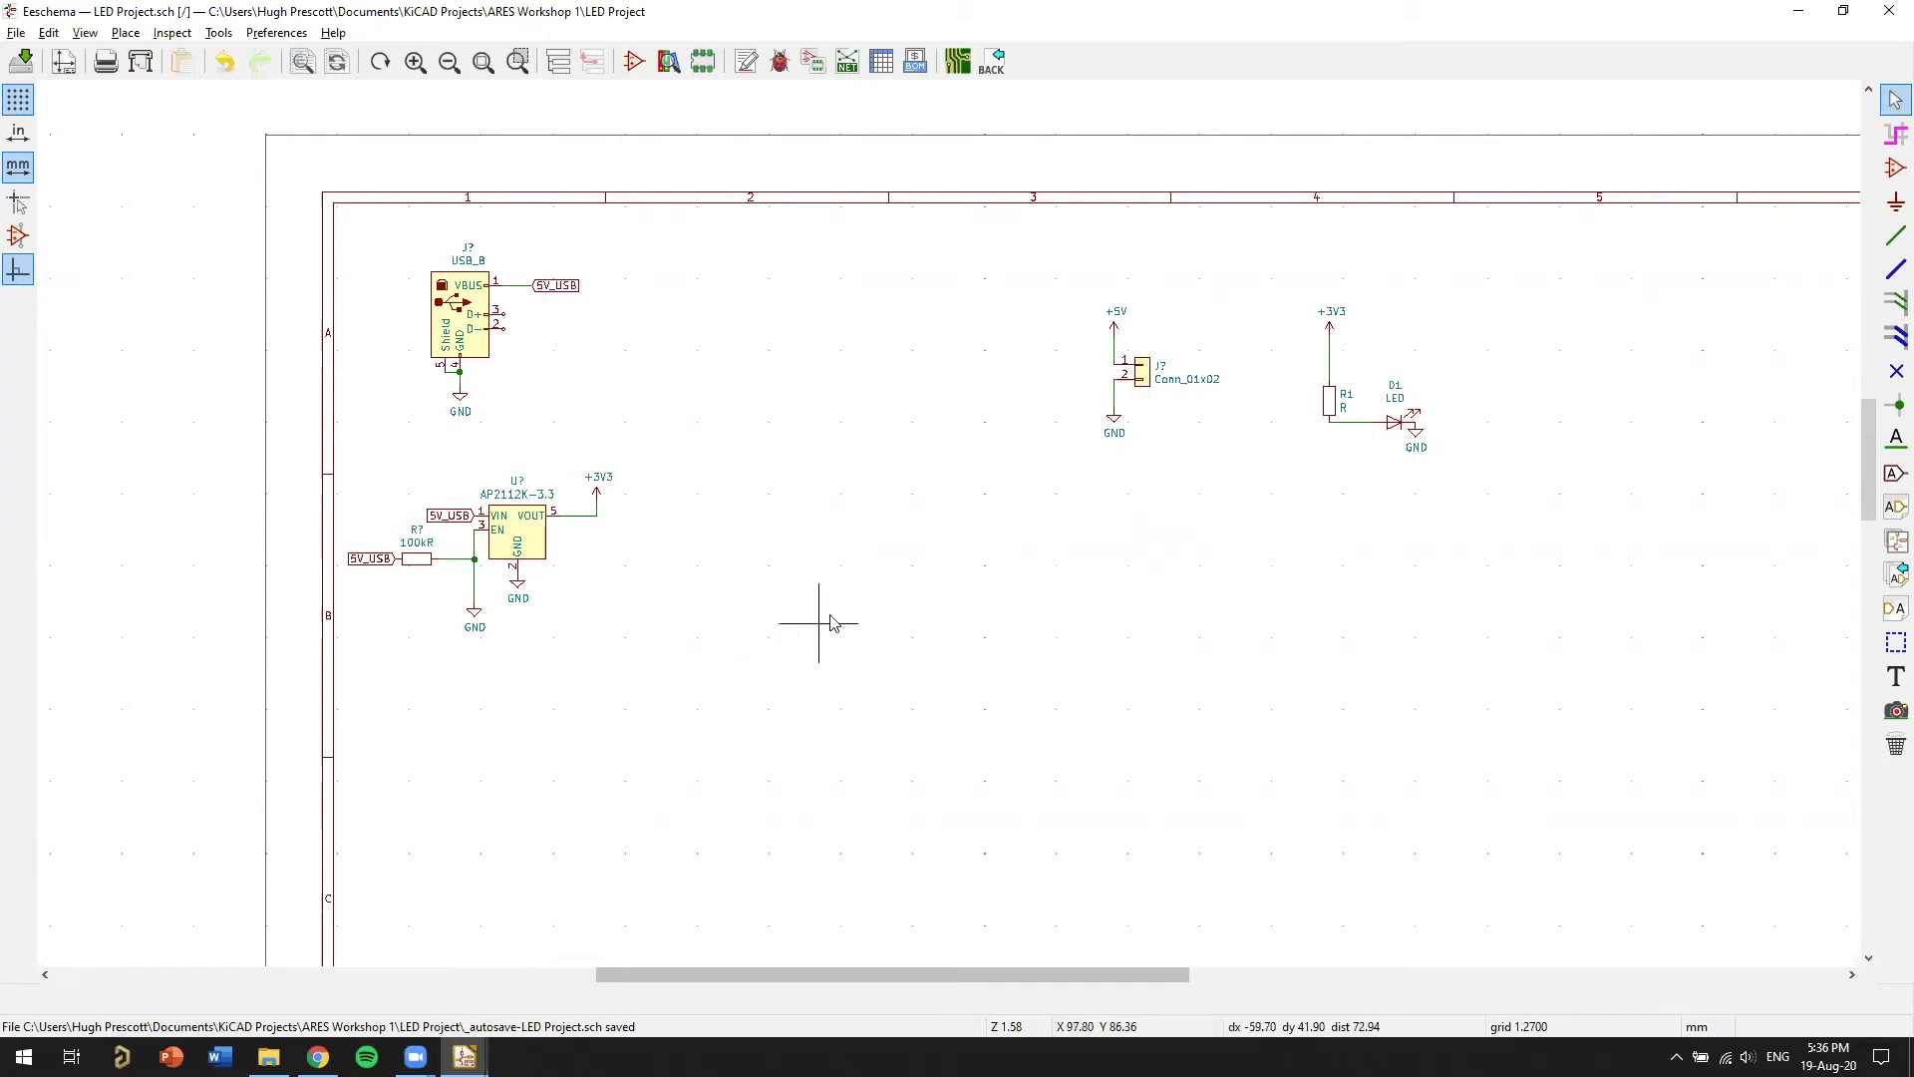
{"action": "scroll", "coordinate": [1192, 558], "scroll_direction": "down", "scroll_amount": 2}
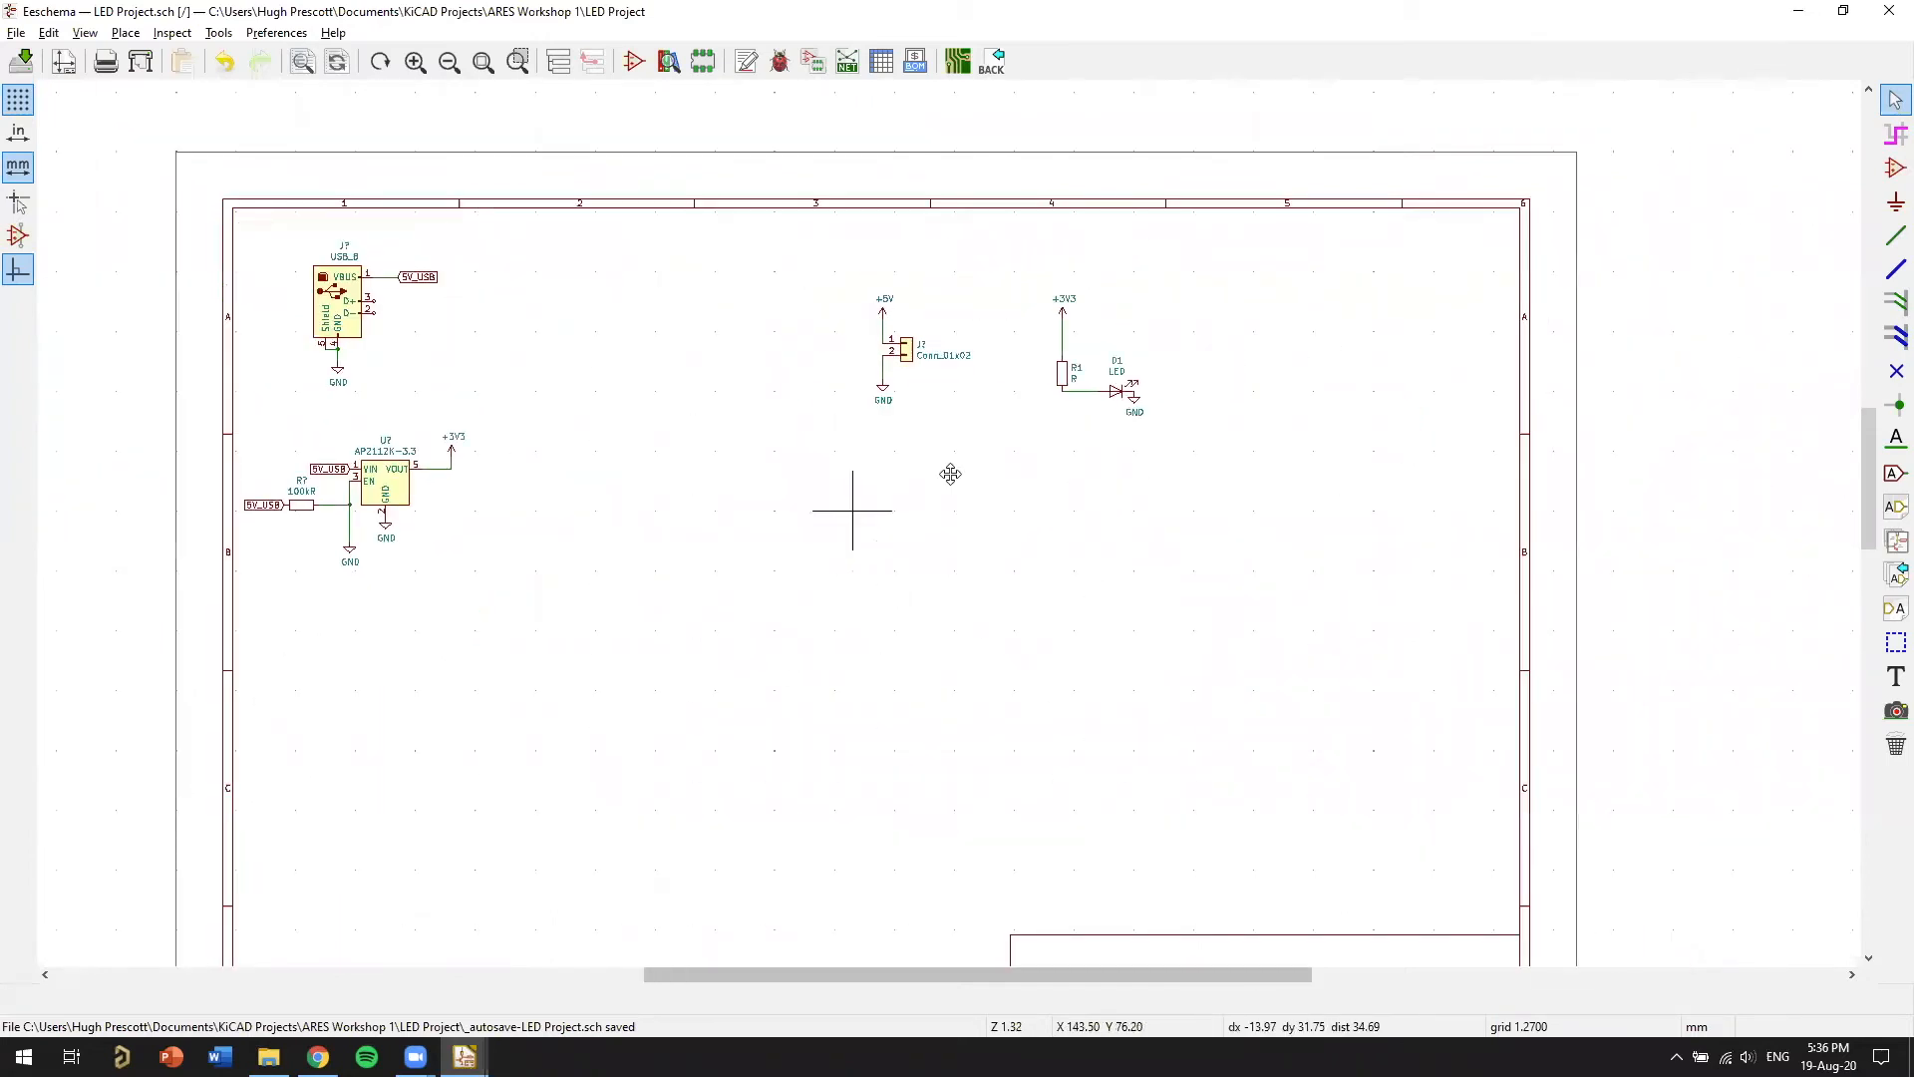
{"action": "scroll", "coordinate": [951, 473], "scroll_direction": "down", "scroll_amount": 4}
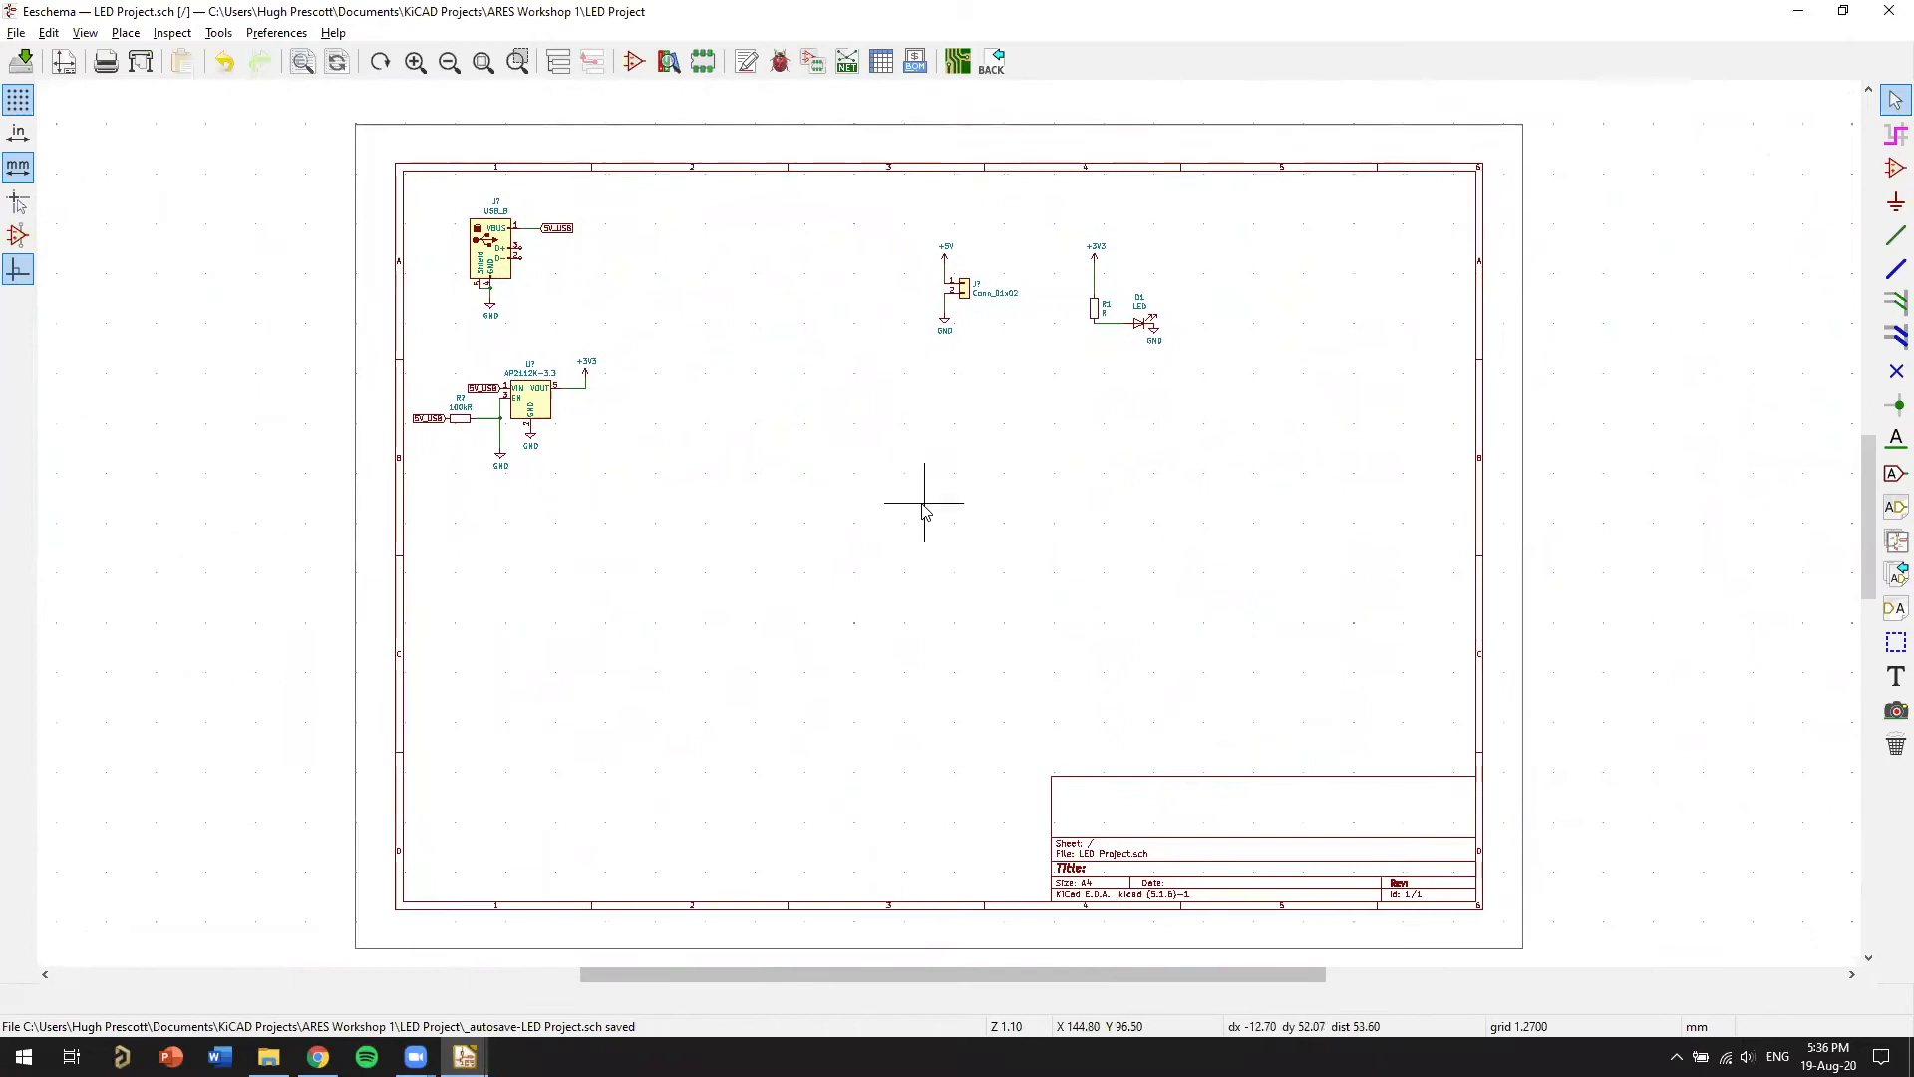
{"action": "scroll", "coordinate": [738, 509], "scroll_direction": "up", "scroll_amount": 2}
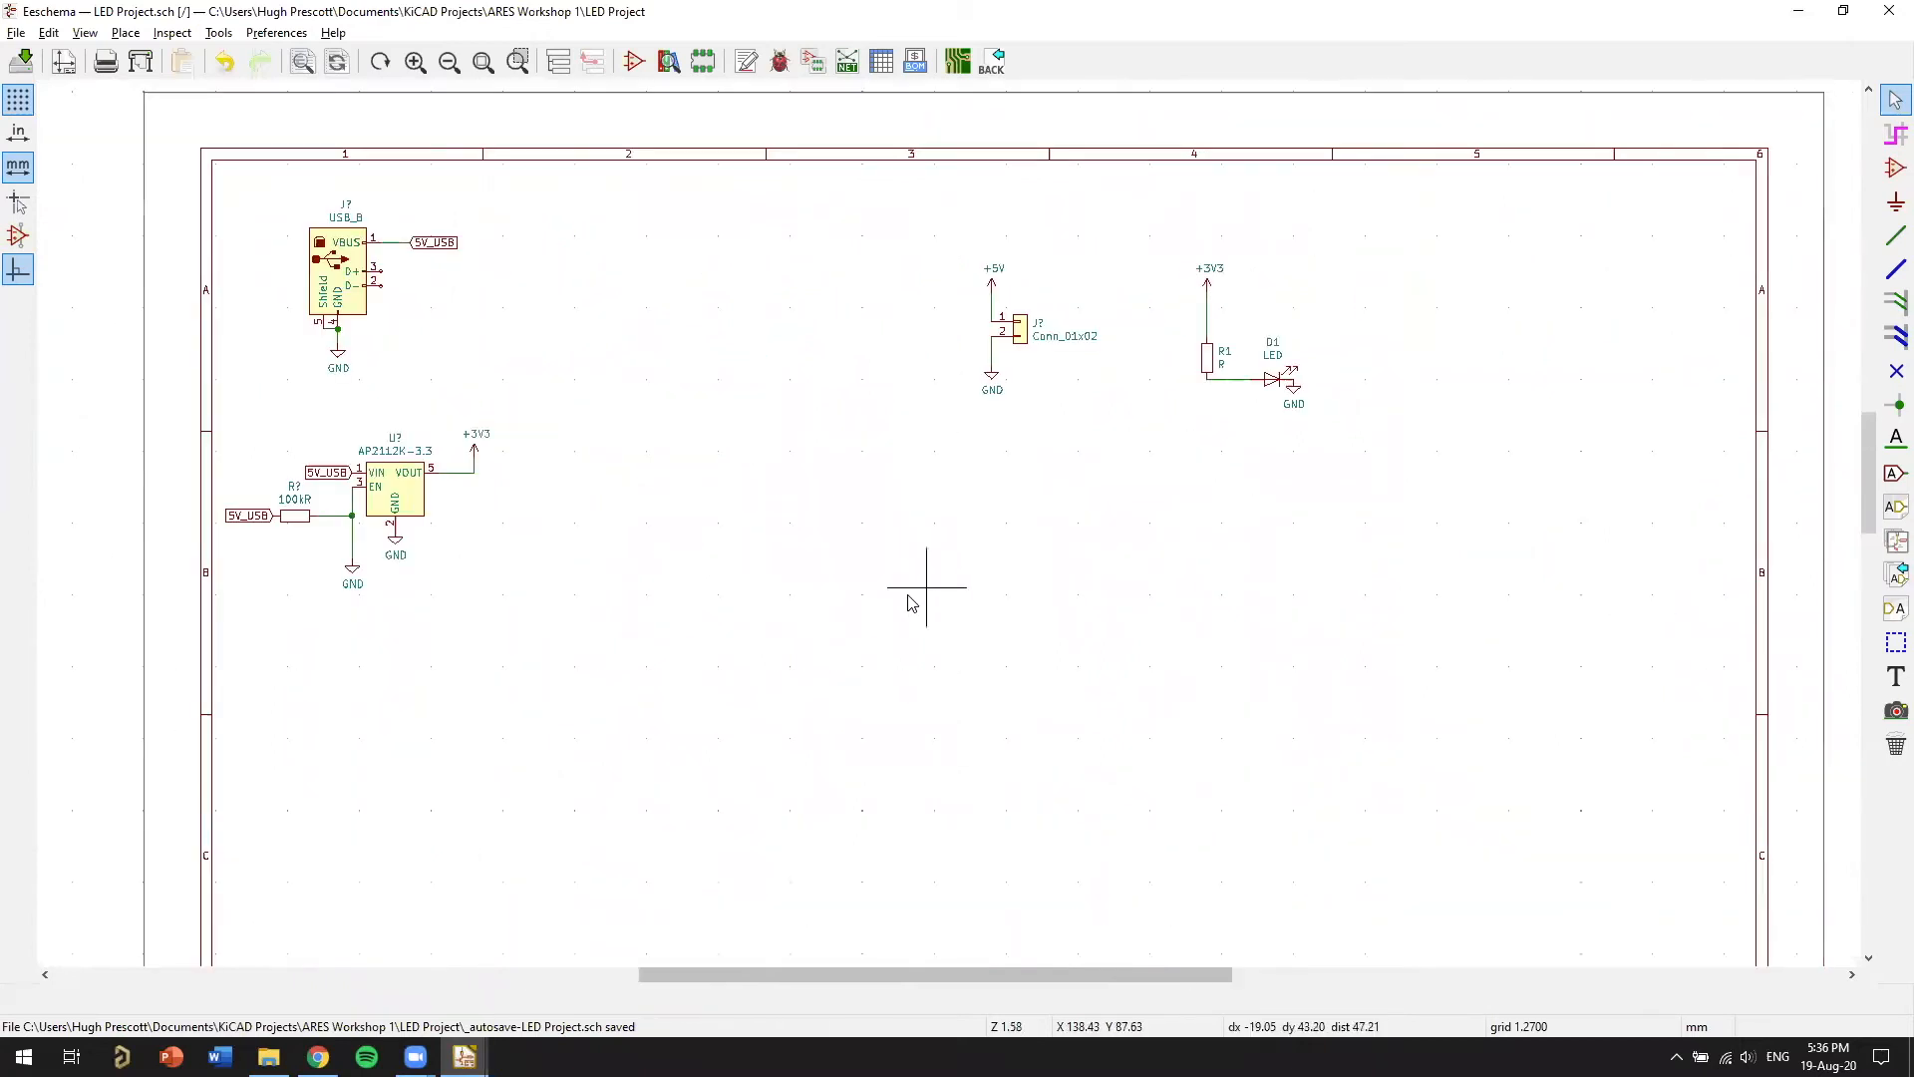
{"action": "middle_click_drag", "start_coordinate": [628, 351], "coordinate": [884, 428]}
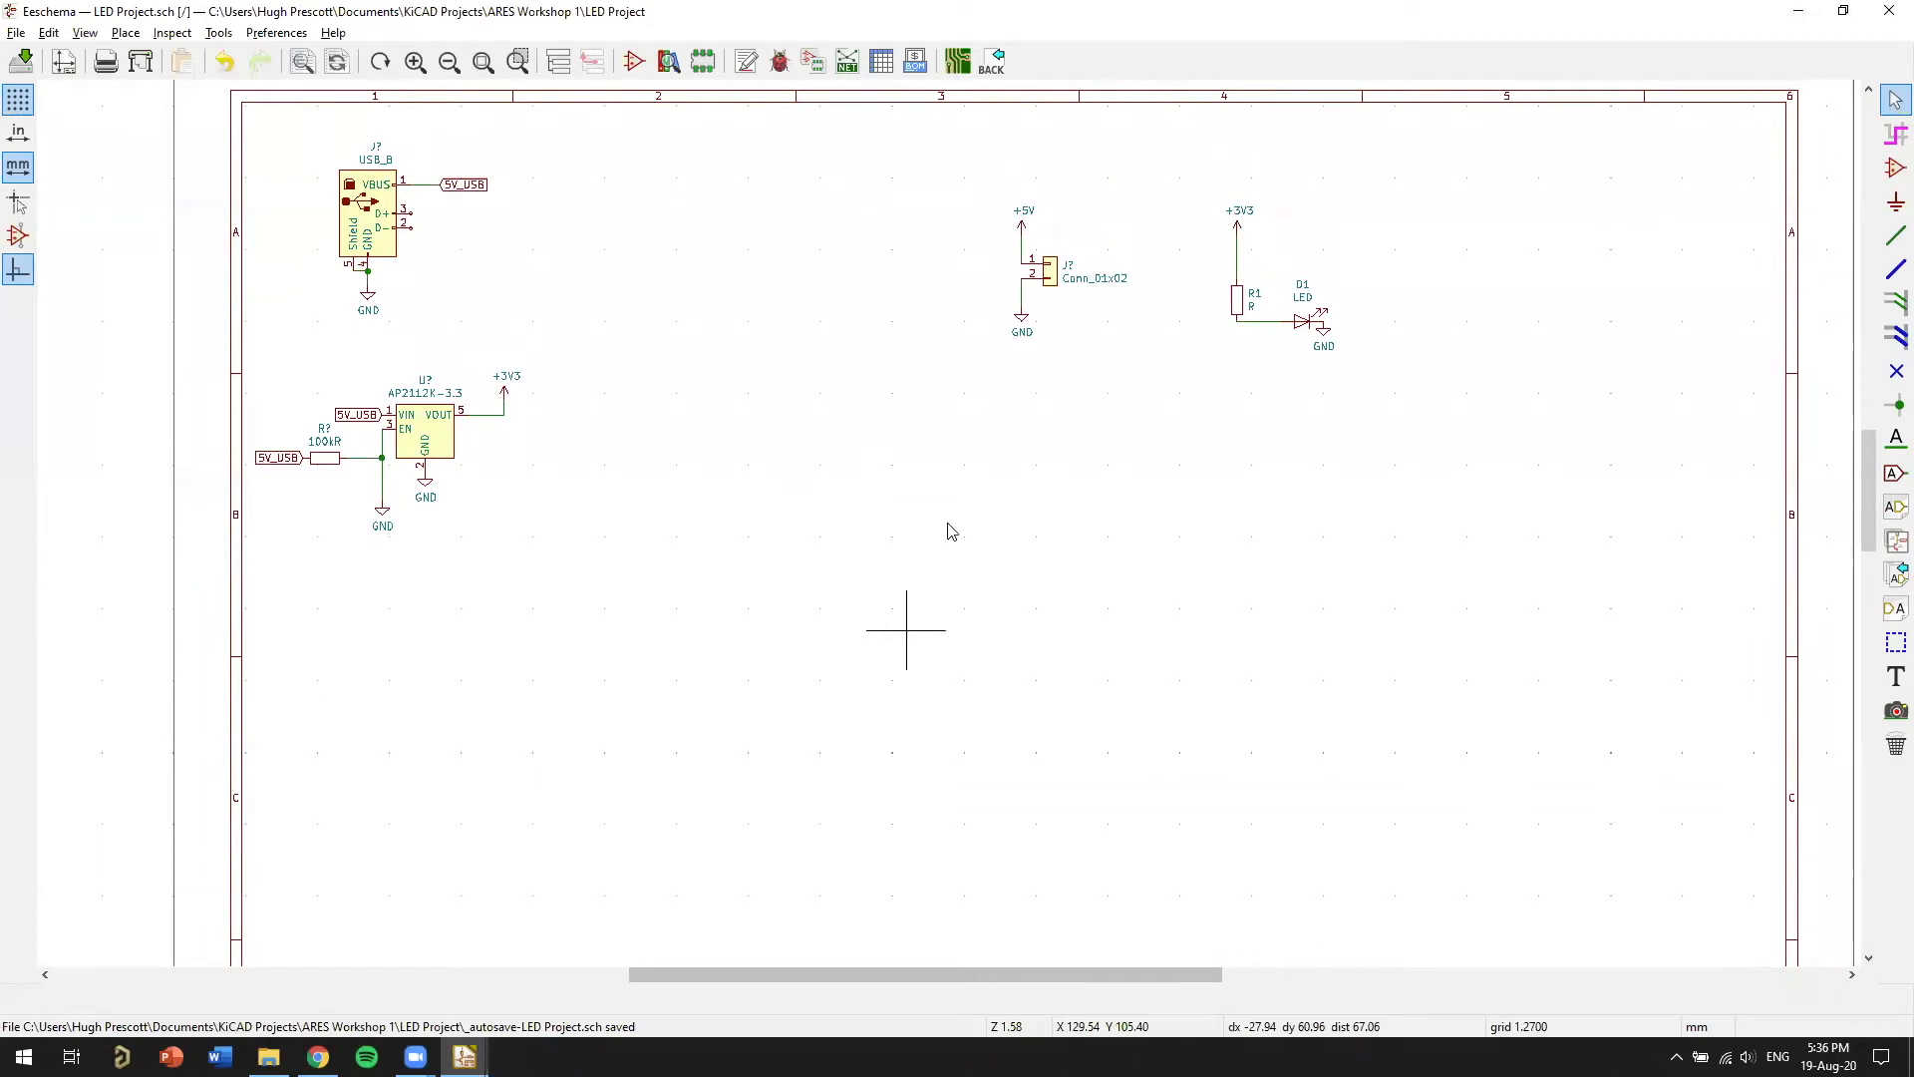
{"action": "scroll", "coordinate": [945, 529], "scroll_direction": "up", "scroll_amount": 1}
{"action": "middle_click_drag", "start_coordinate": [1171, 410], "coordinate": [1069, 525]}
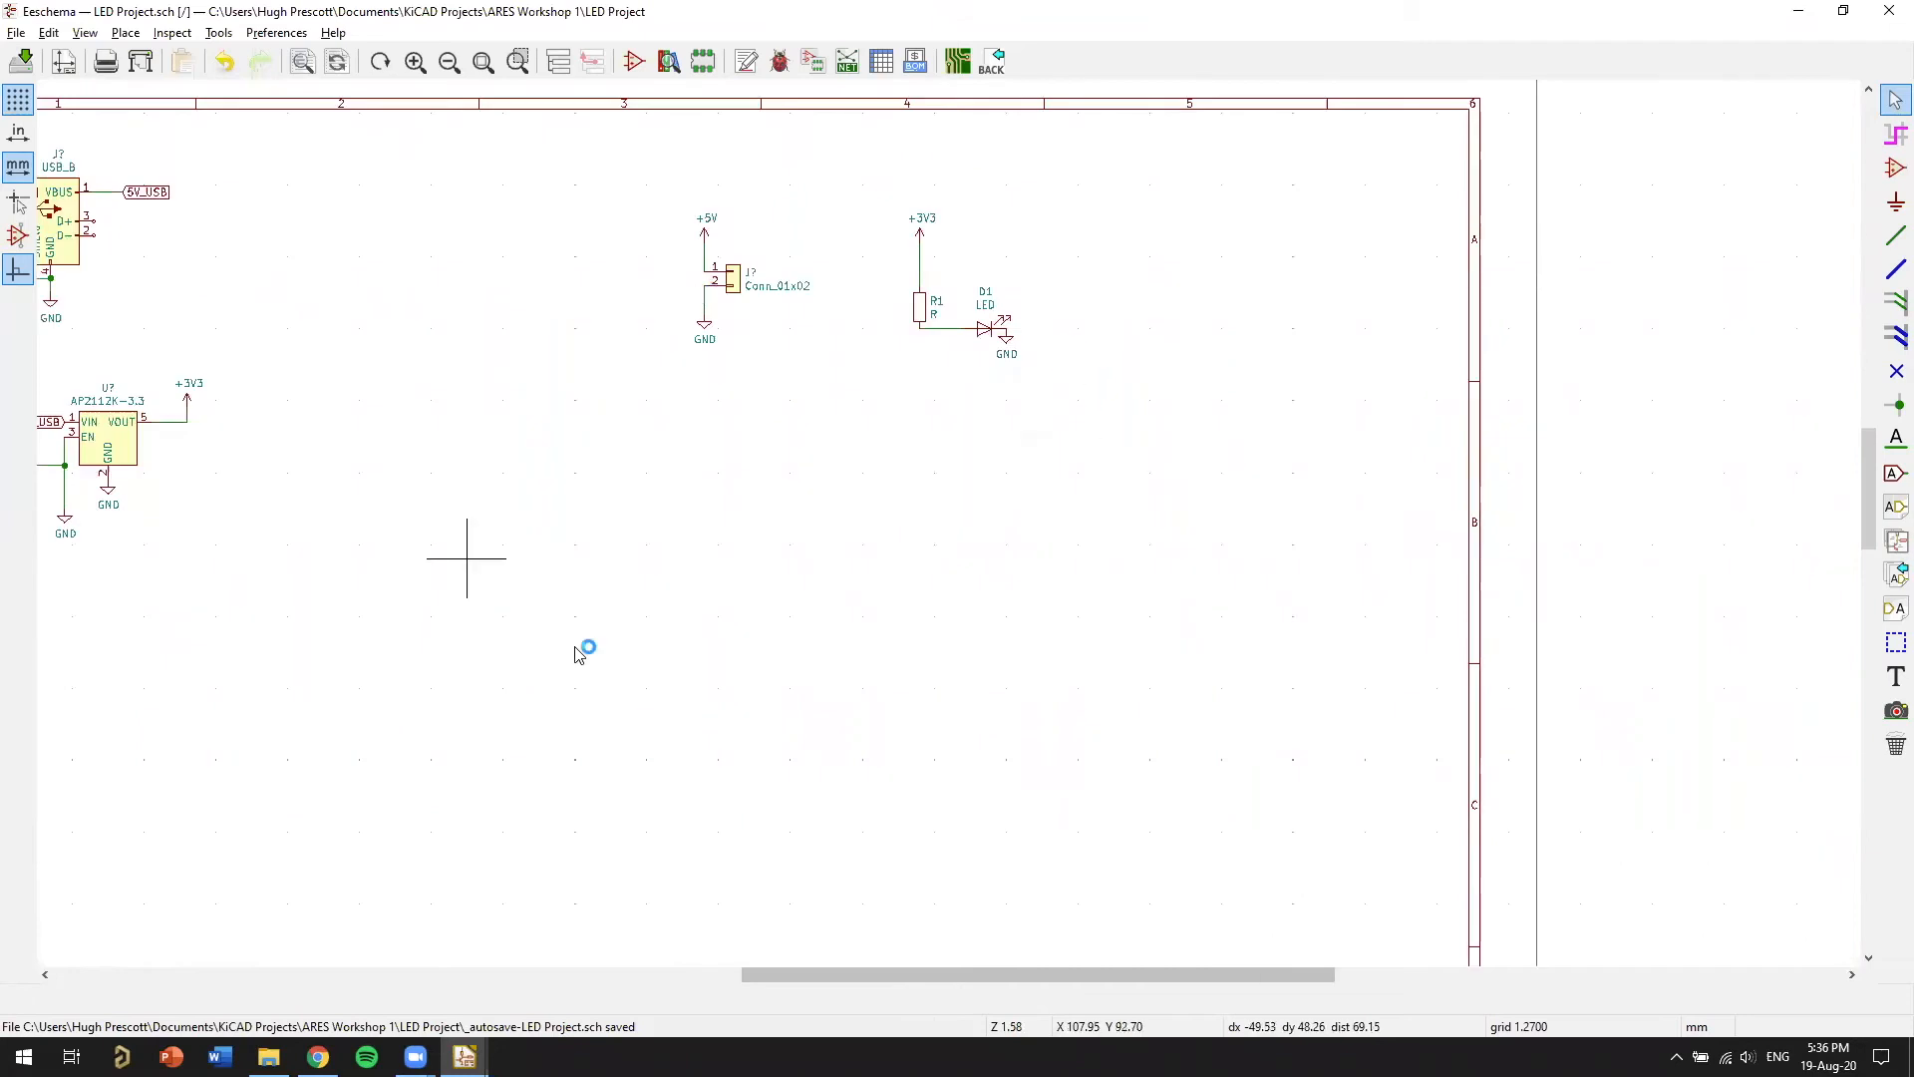
{"action": "scroll", "coordinate": [905, 469], "scroll_direction": "down", "scroll_amount": 1}
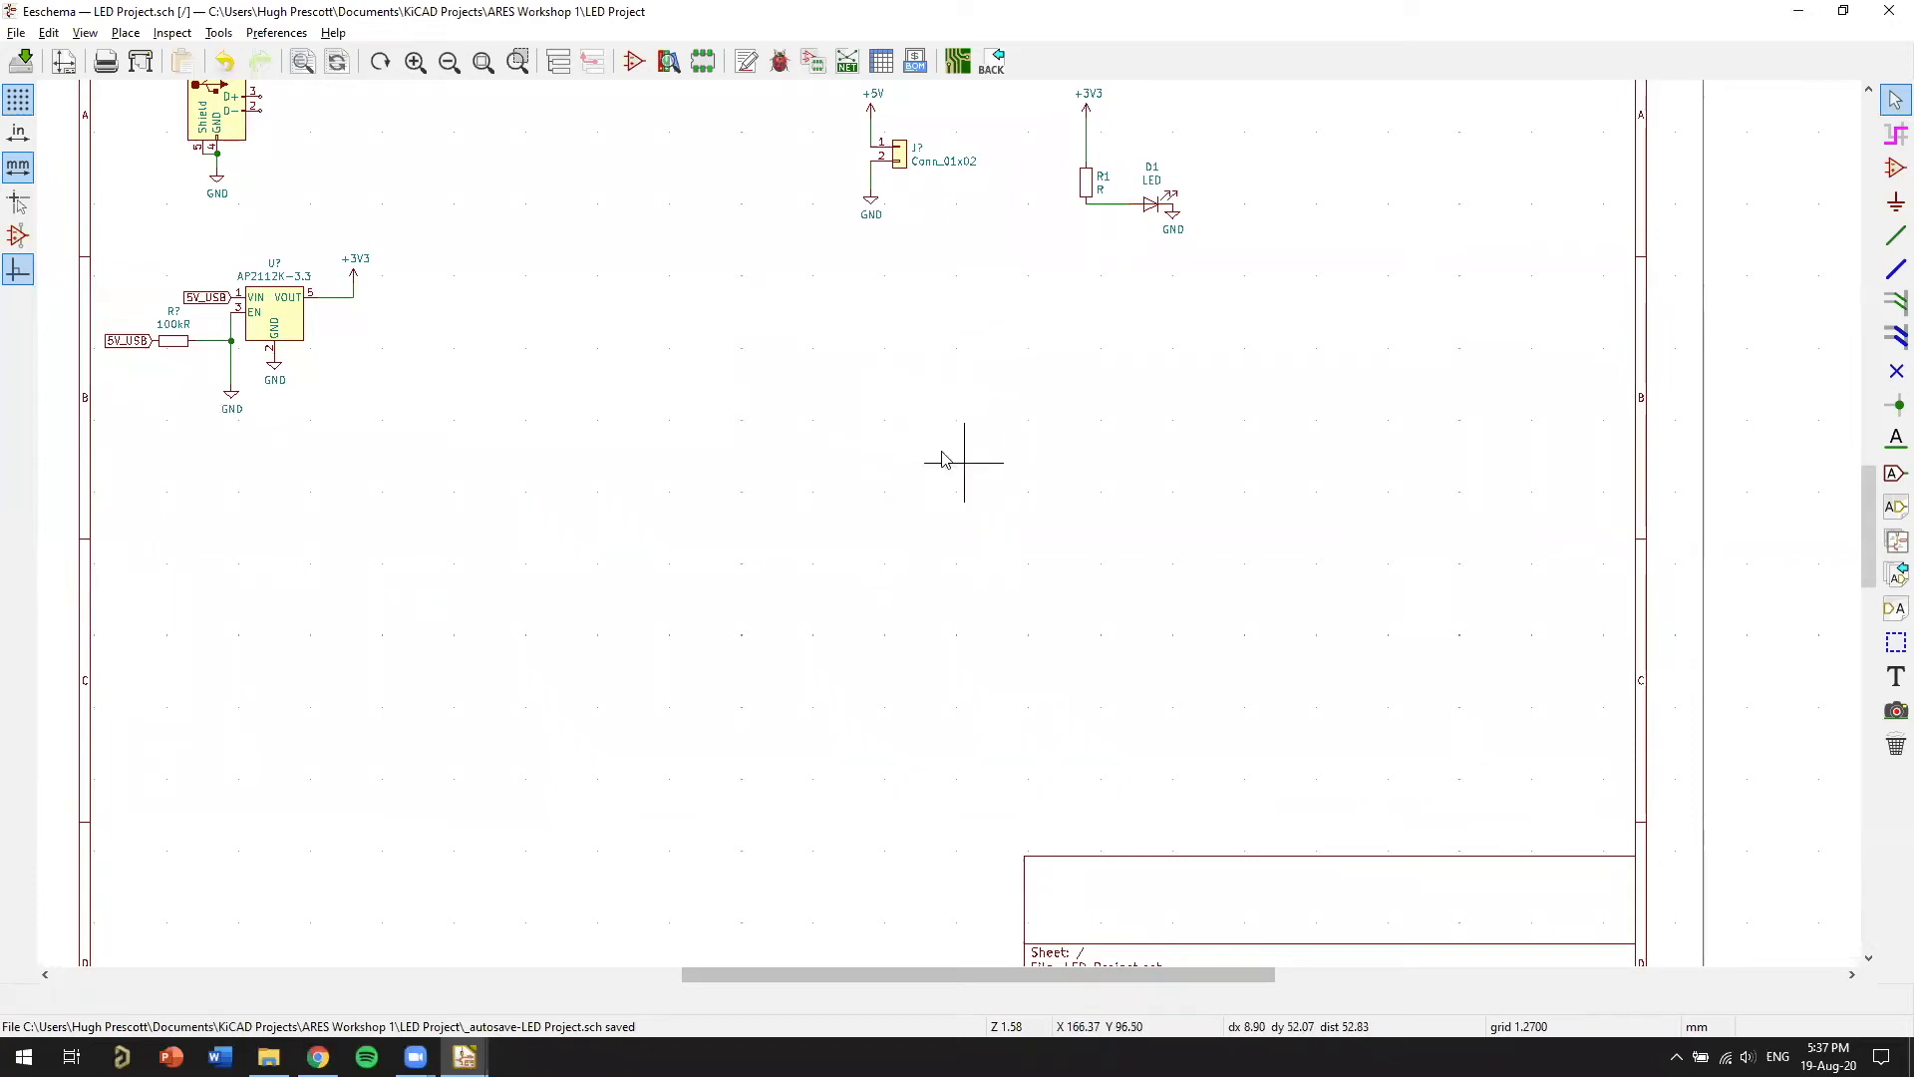
{"action": "middle_click_drag", "start_coordinate": [946, 458], "coordinate": [1092, 399]}
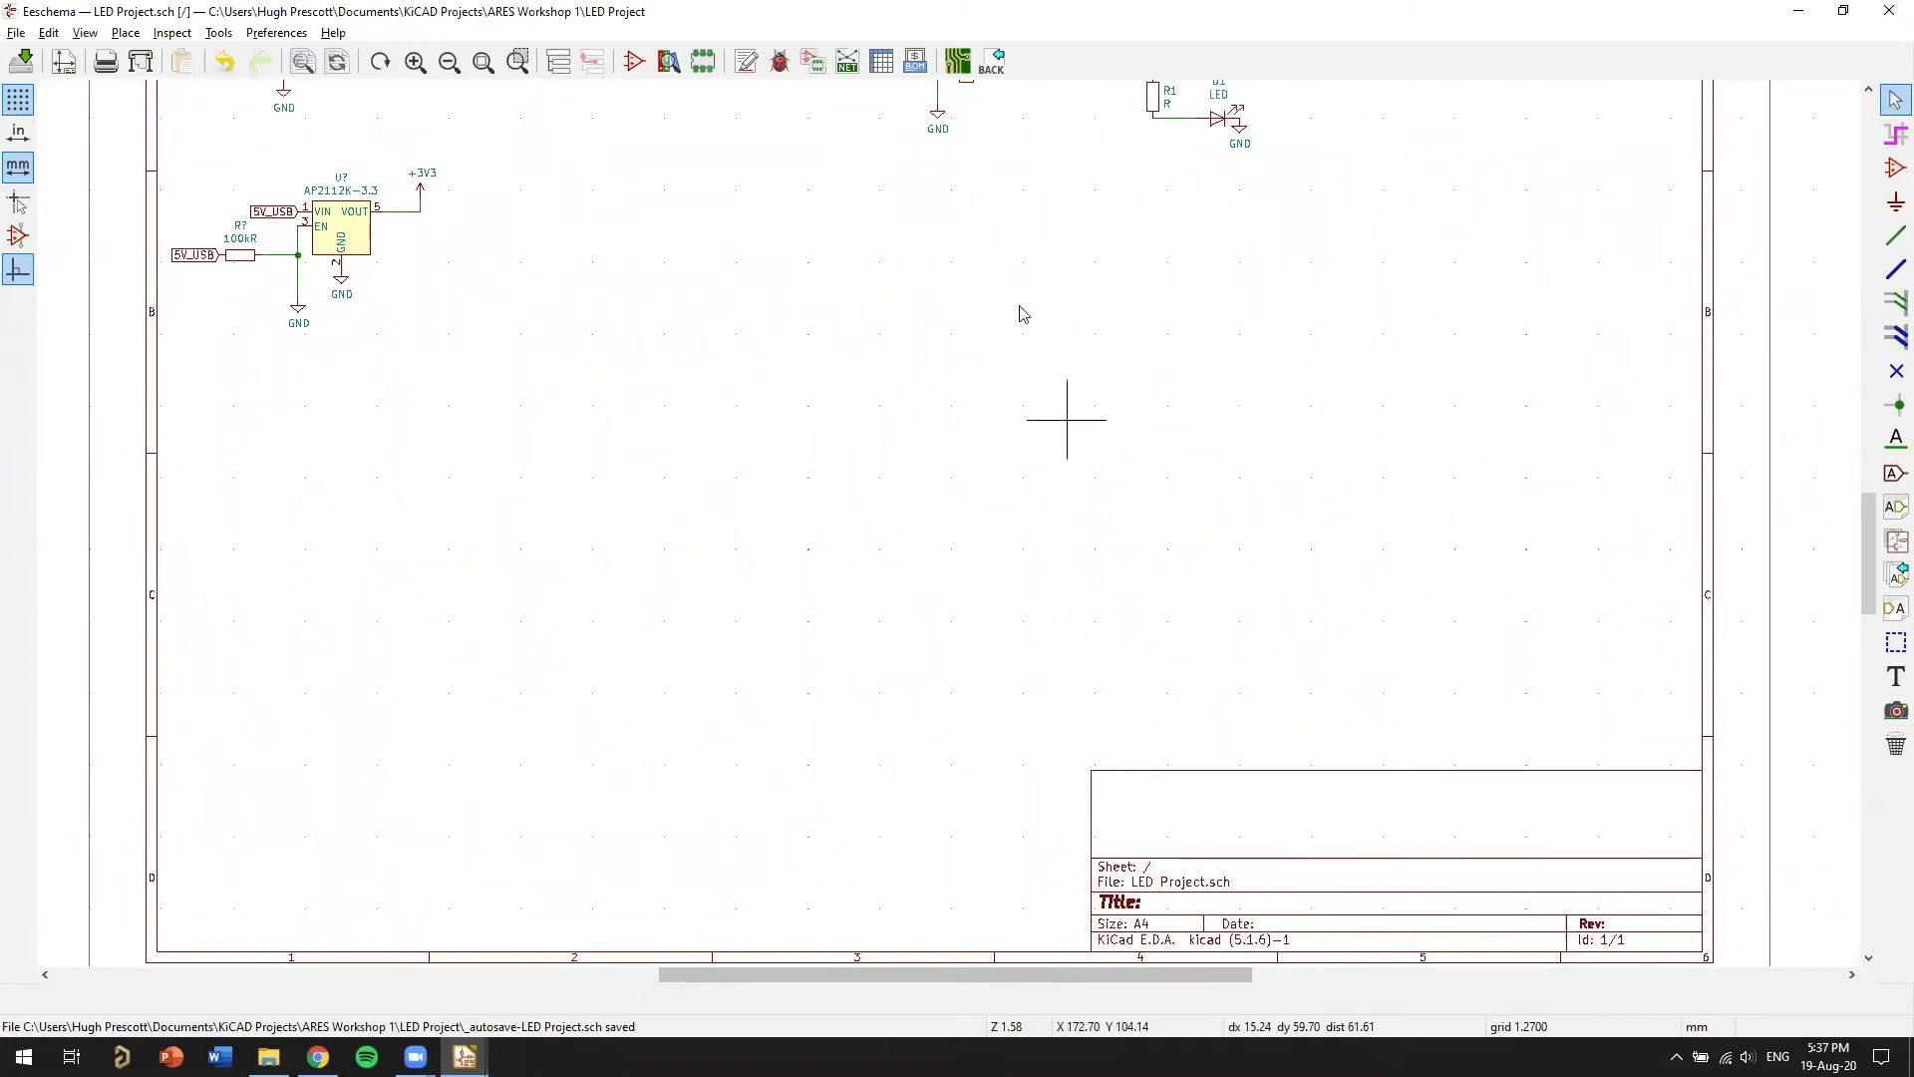
{"action": "middle_click_drag", "start_coordinate": [1043, 406], "coordinate": [1233, 481]}
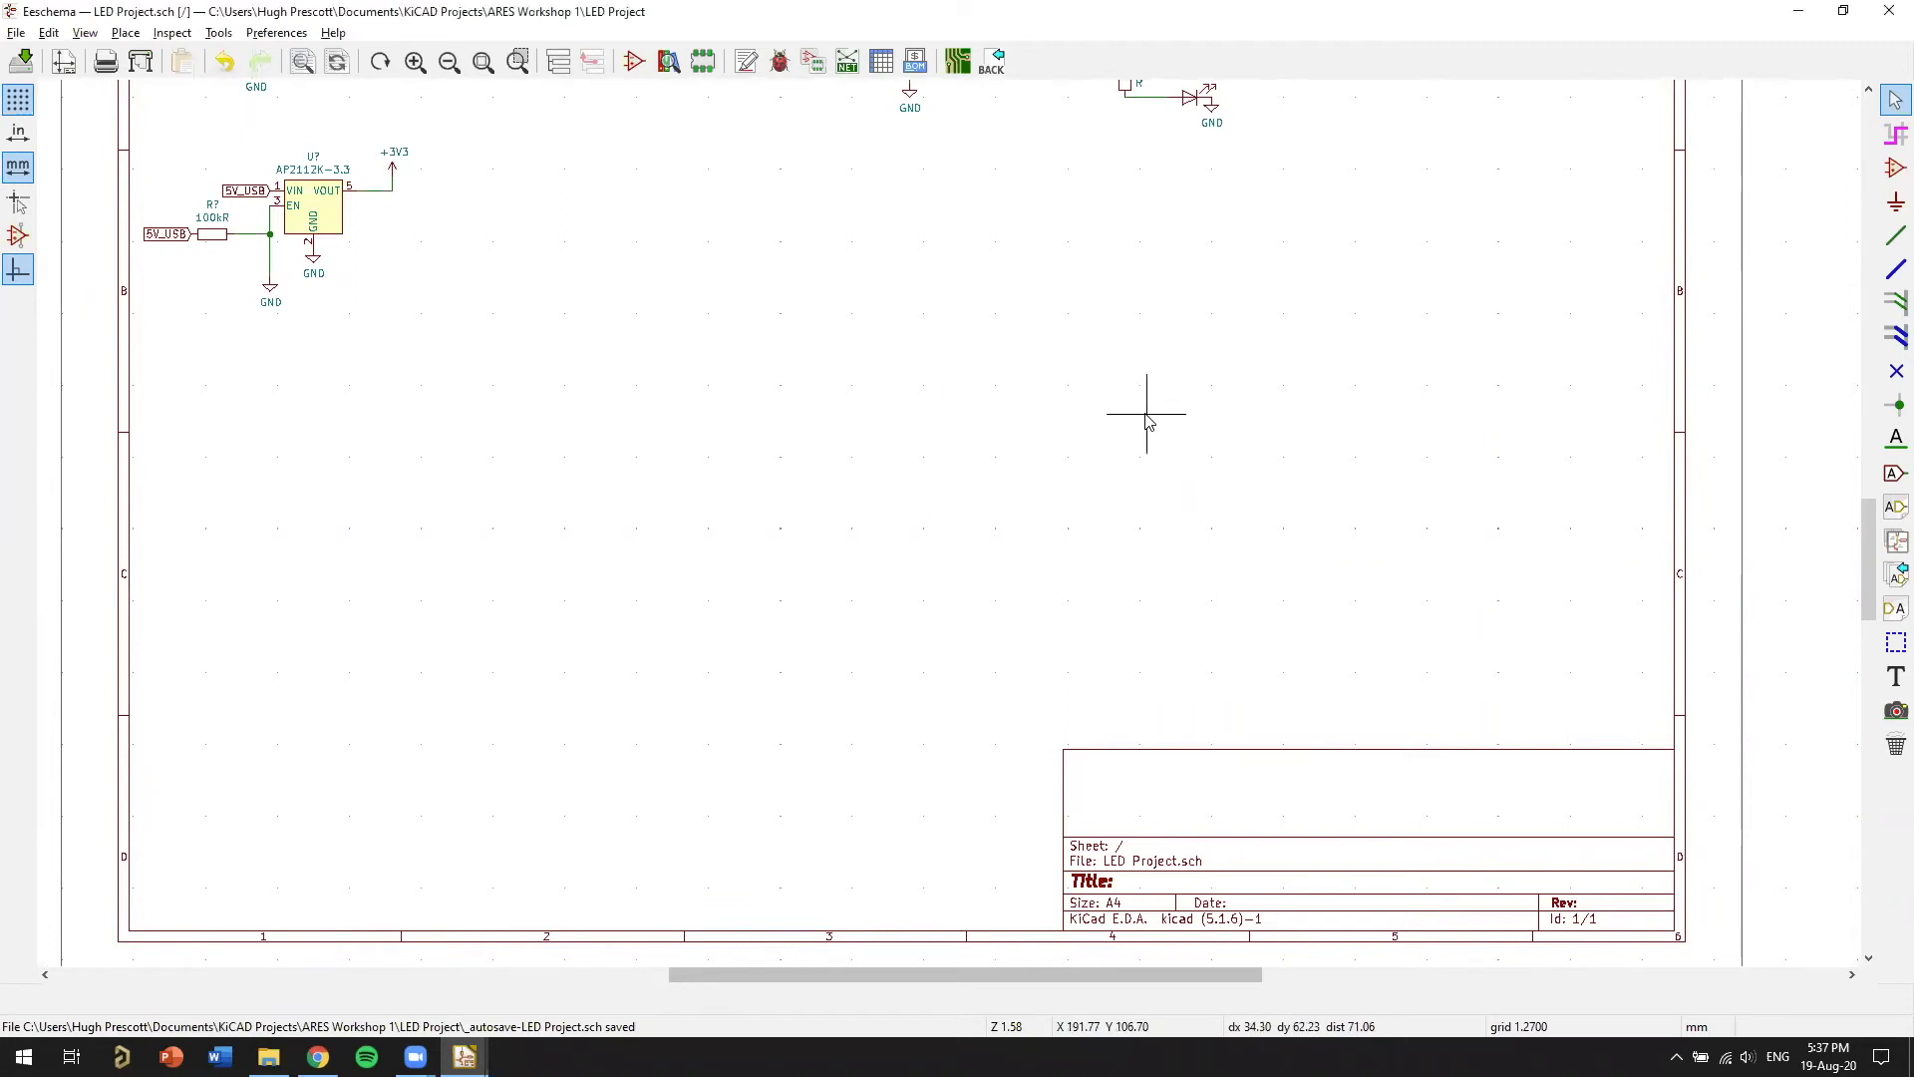
{"action": "scroll", "coordinate": [1027, 399], "scroll_direction": "up", "scroll_amount": 1}
{"action": "scroll", "coordinate": [887, 554], "scroll_direction": "down", "scroll_amount": 2}
{"action": "scroll", "coordinate": [983, 598], "scroll_direction": "up", "scroll_amount": 1}
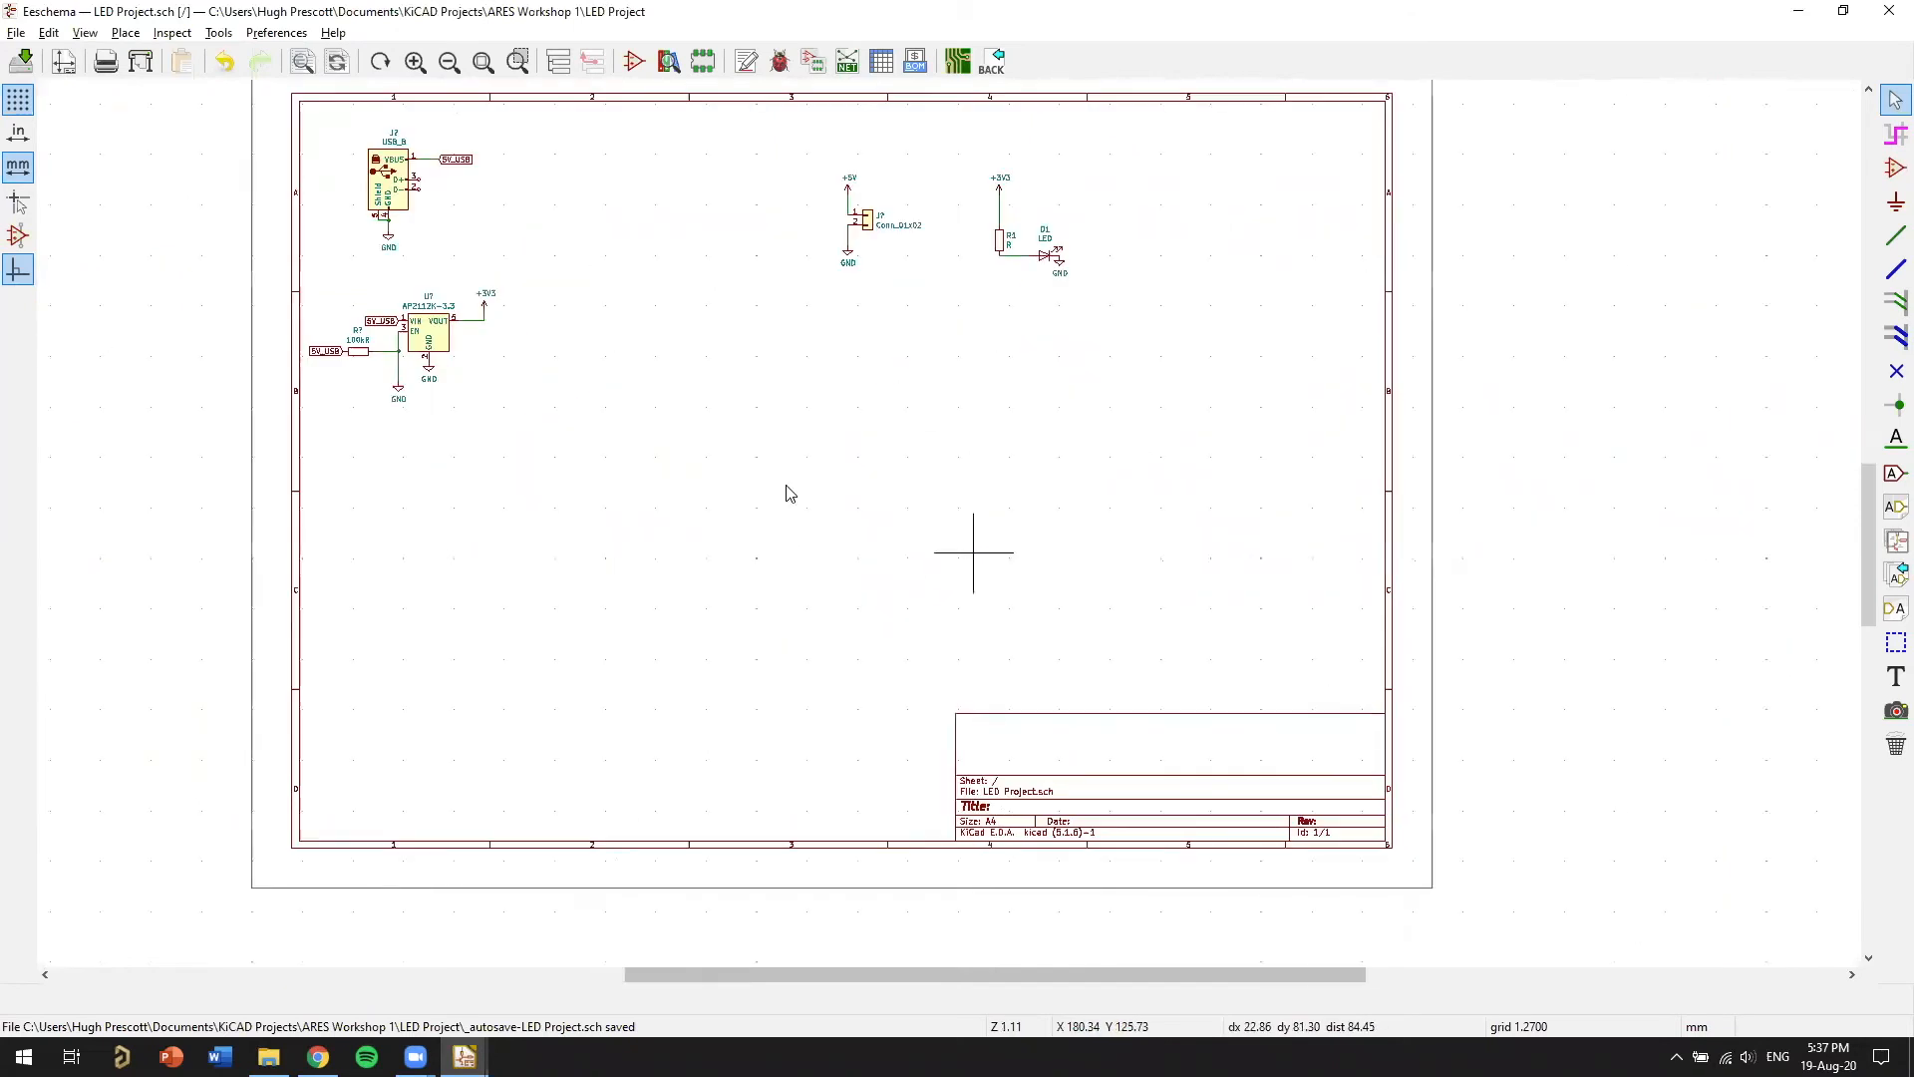
{"action": "scroll", "coordinate": [786, 491], "scroll_direction": "up", "scroll_amount": 1}
{"action": "middle_click_drag", "start_coordinate": [946, 491], "coordinate": [1094, 491]}
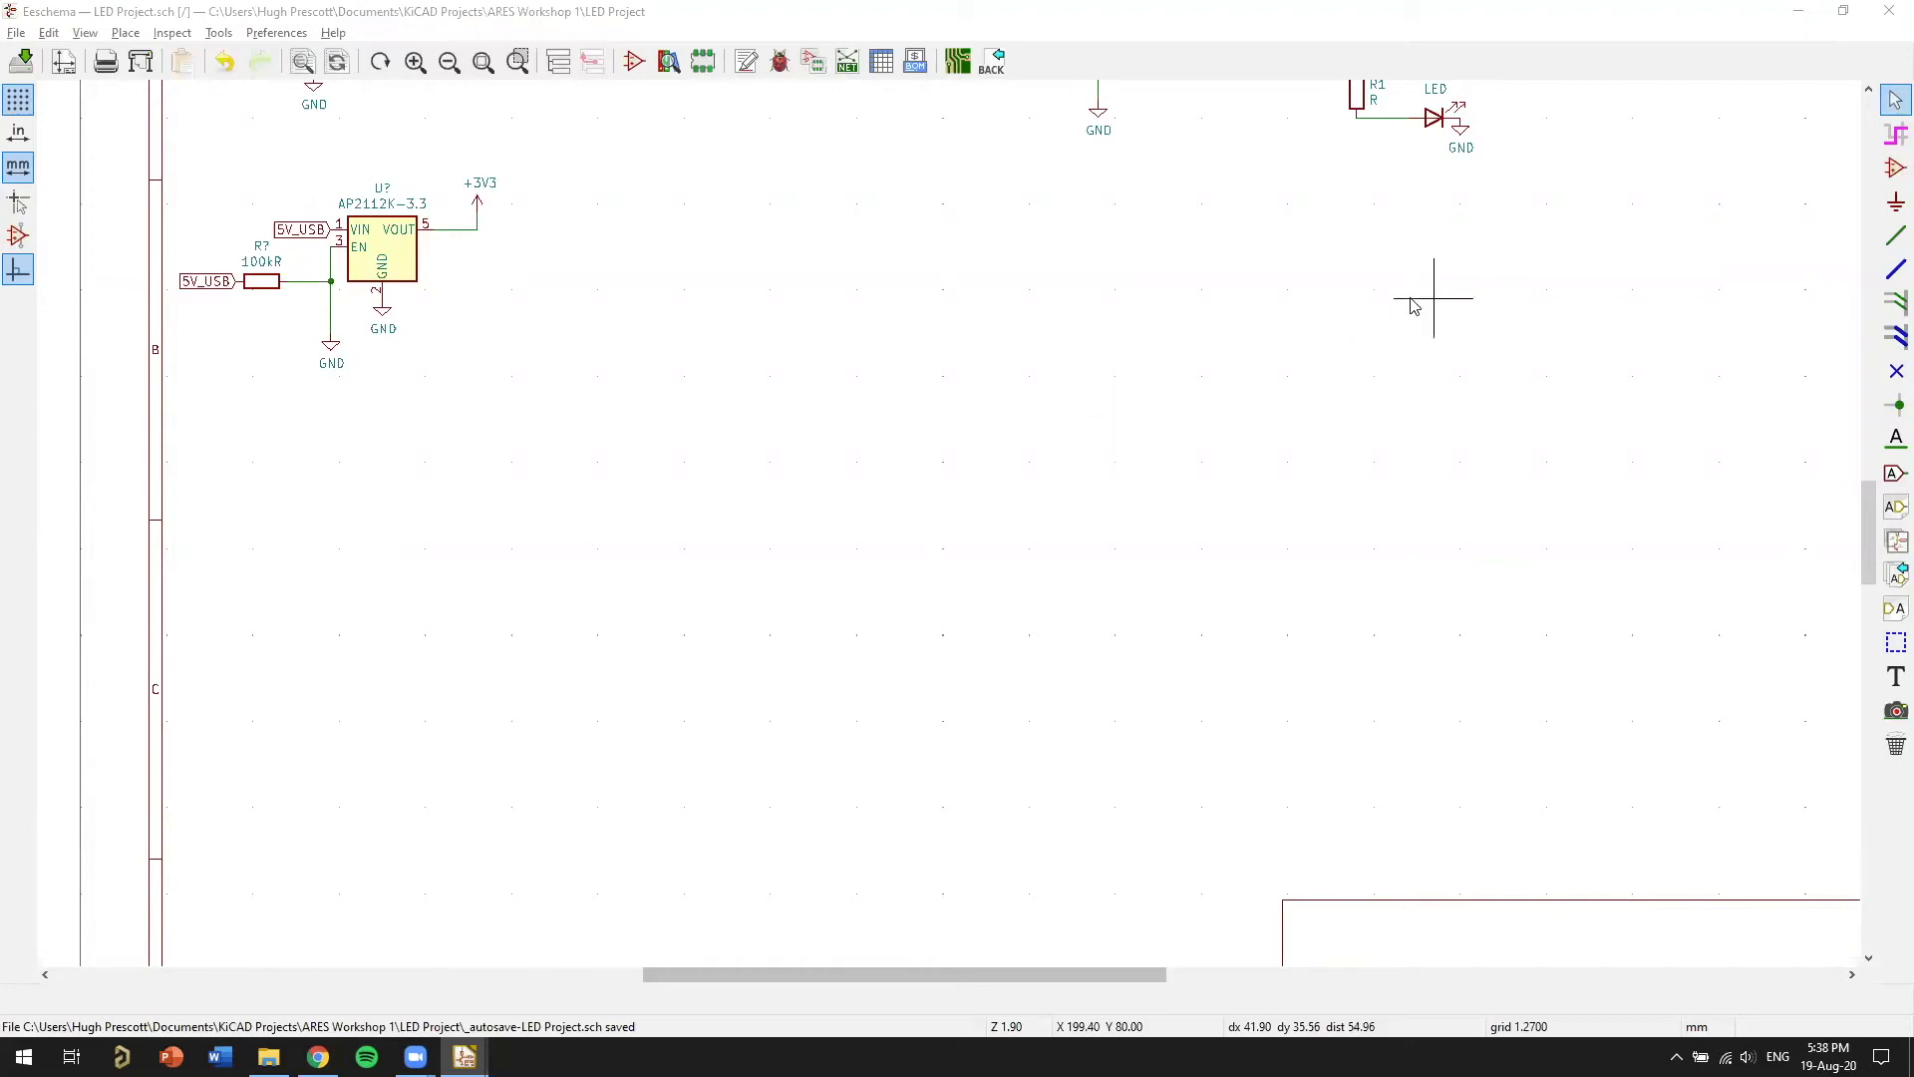
{"action": "left_click", "coordinate": [1062, 32]}
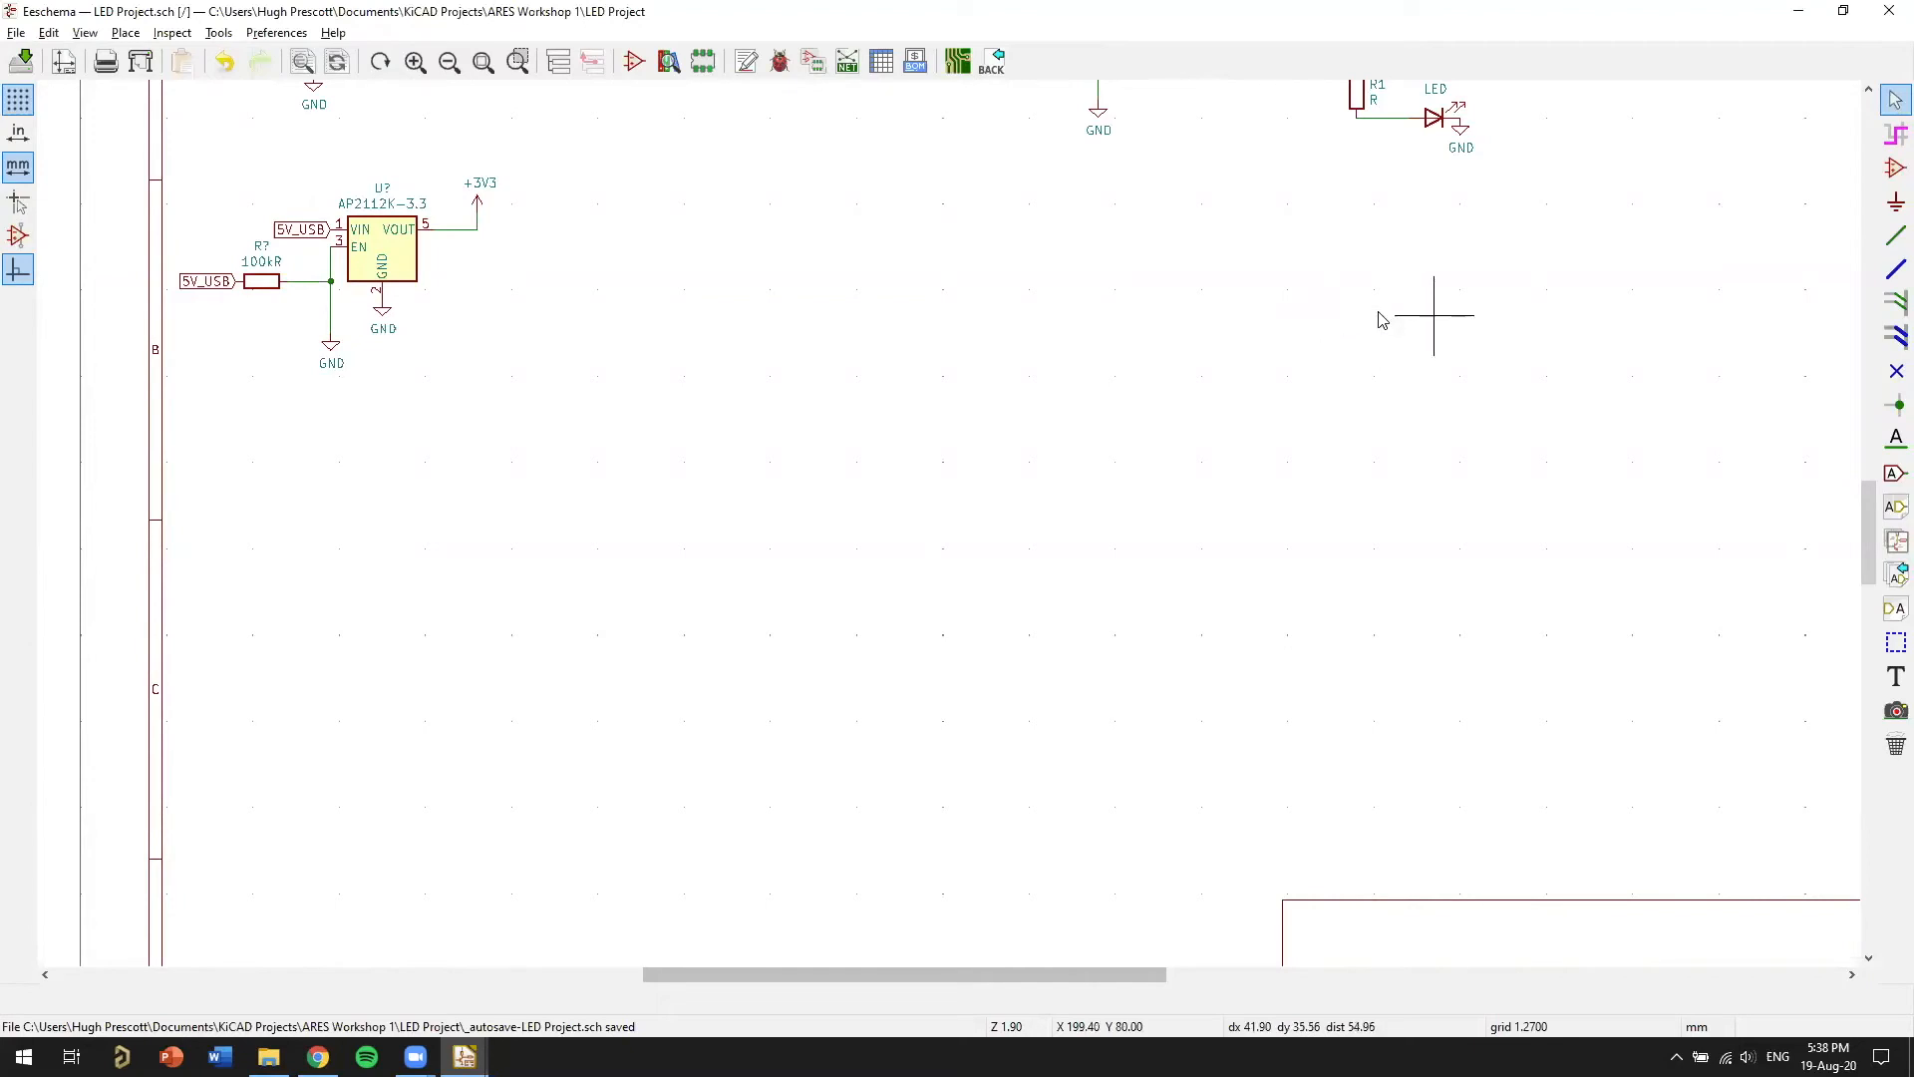
View the whole schematic sheet and inspect its component circuits at closer and wider zoom levels
{"action": "key", "text": "Home"}
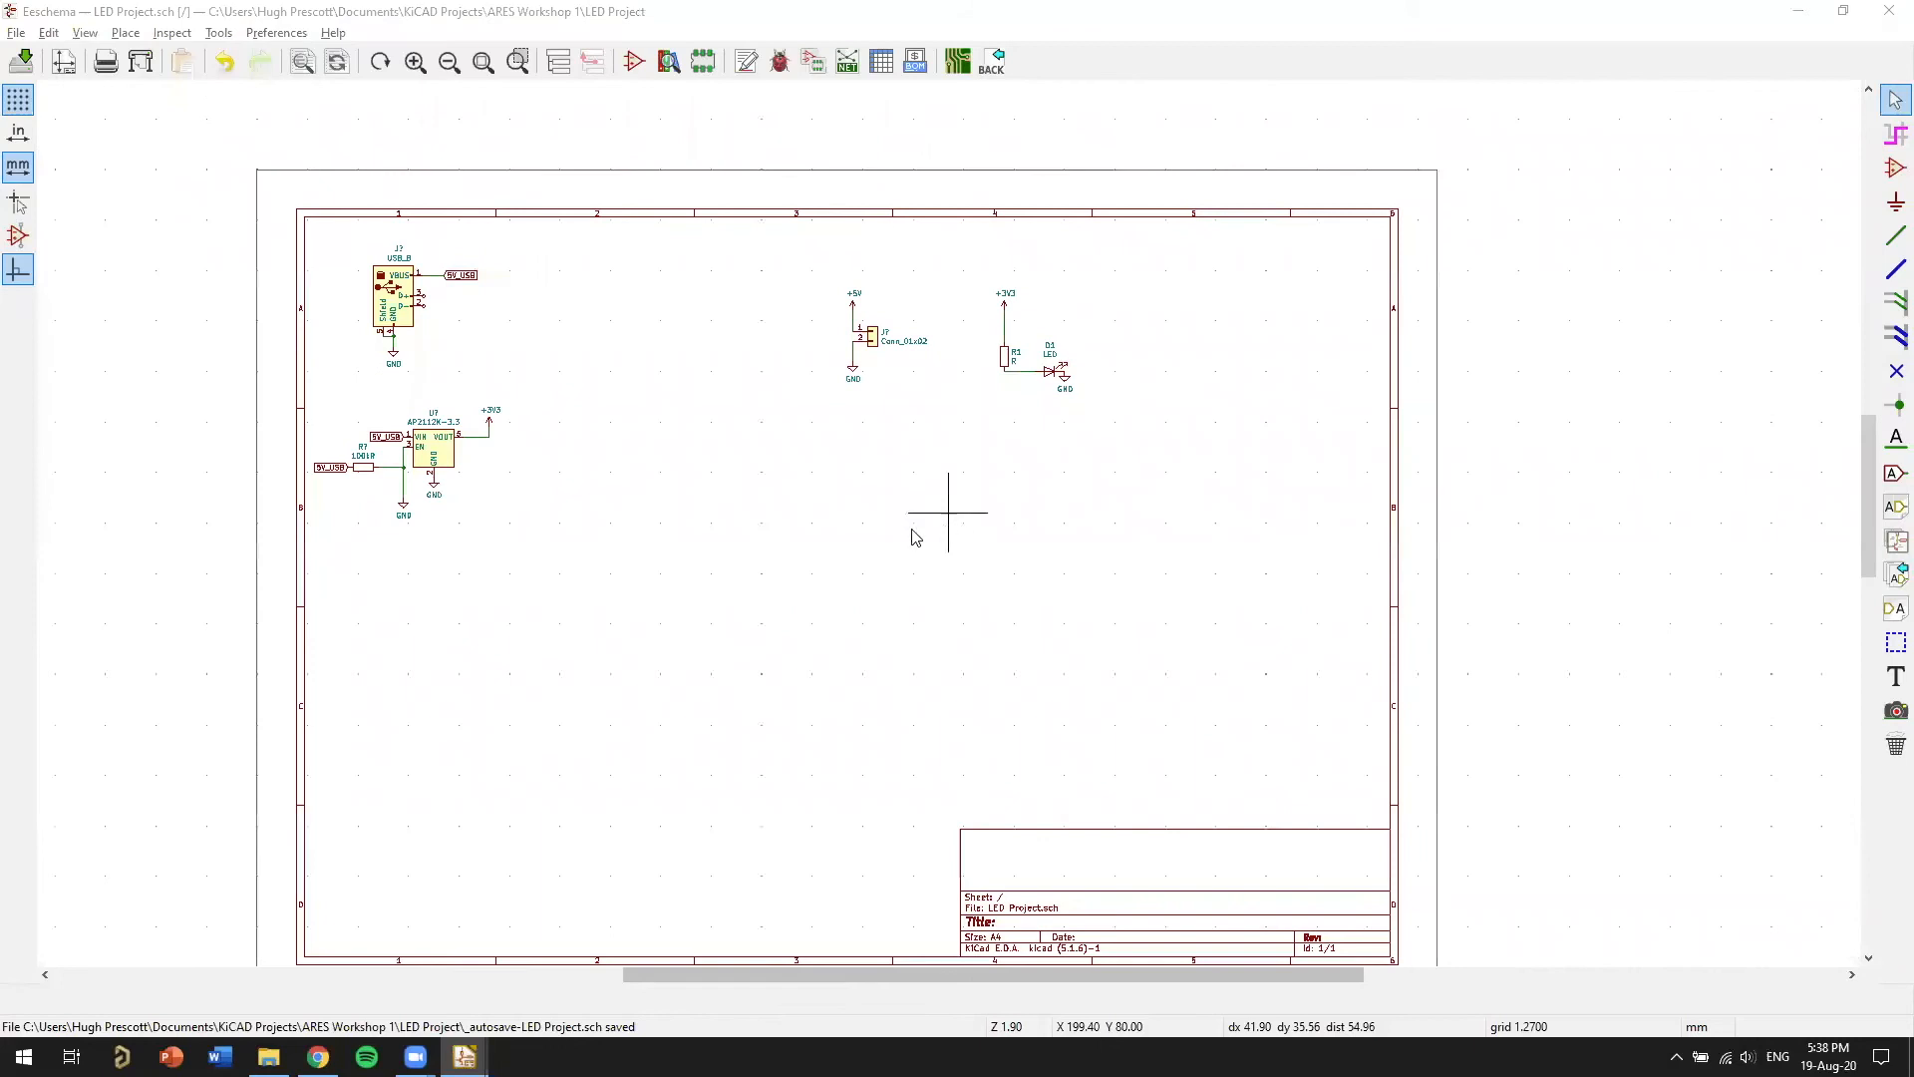
{"action": "key", "text": "Home"}
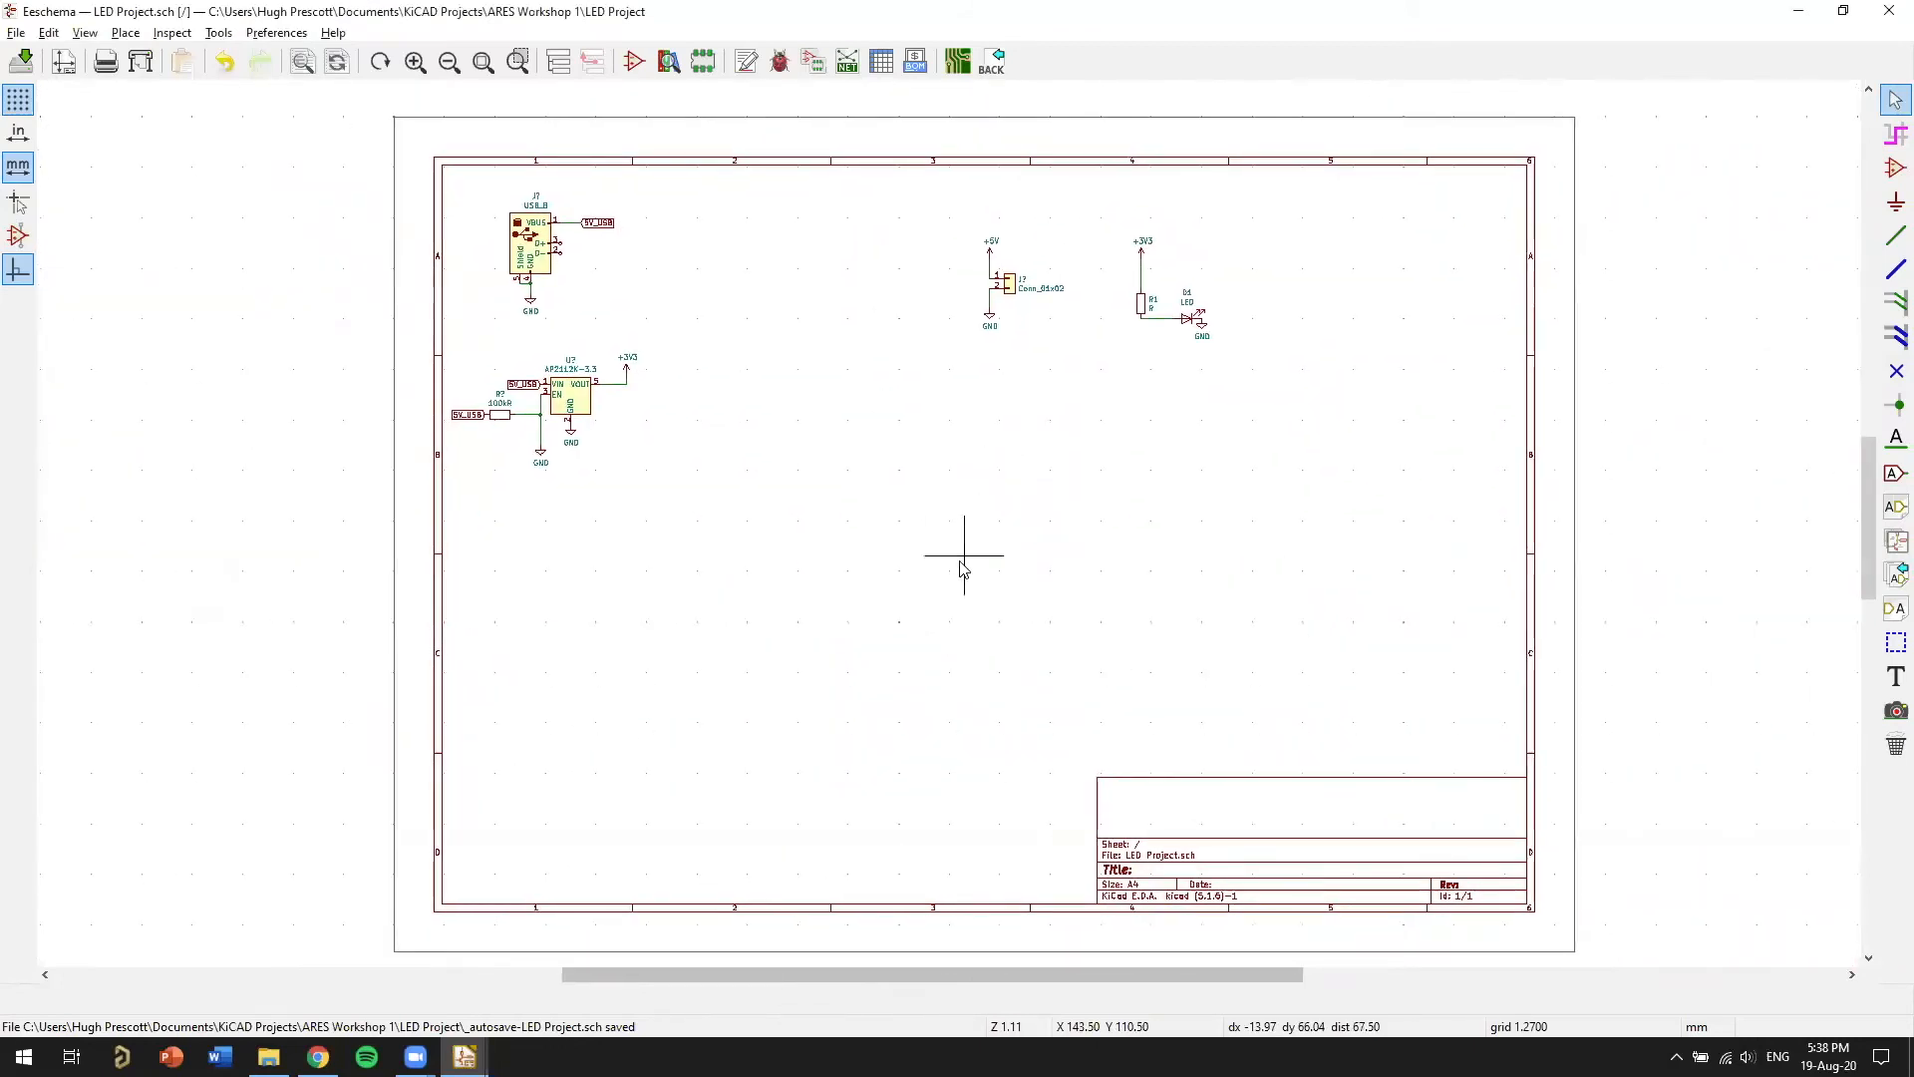
{"action": "scroll", "coordinate": [952, 469], "scroll_direction": "up", "scroll_amount": 1}
{"action": "scroll", "coordinate": [948, 551], "scroll_direction": "up", "scroll_amount": 1}
{"action": "scroll", "coordinate": [953, 524], "scroll_direction": "up", "scroll_amount": 2}
{"action": "scroll", "coordinate": [949, 519], "scroll_direction": "down", "scroll_amount": 5}
{"action": "scroll", "coordinate": [953, 516], "scroll_direction": "up", "scroll_amount": 5}
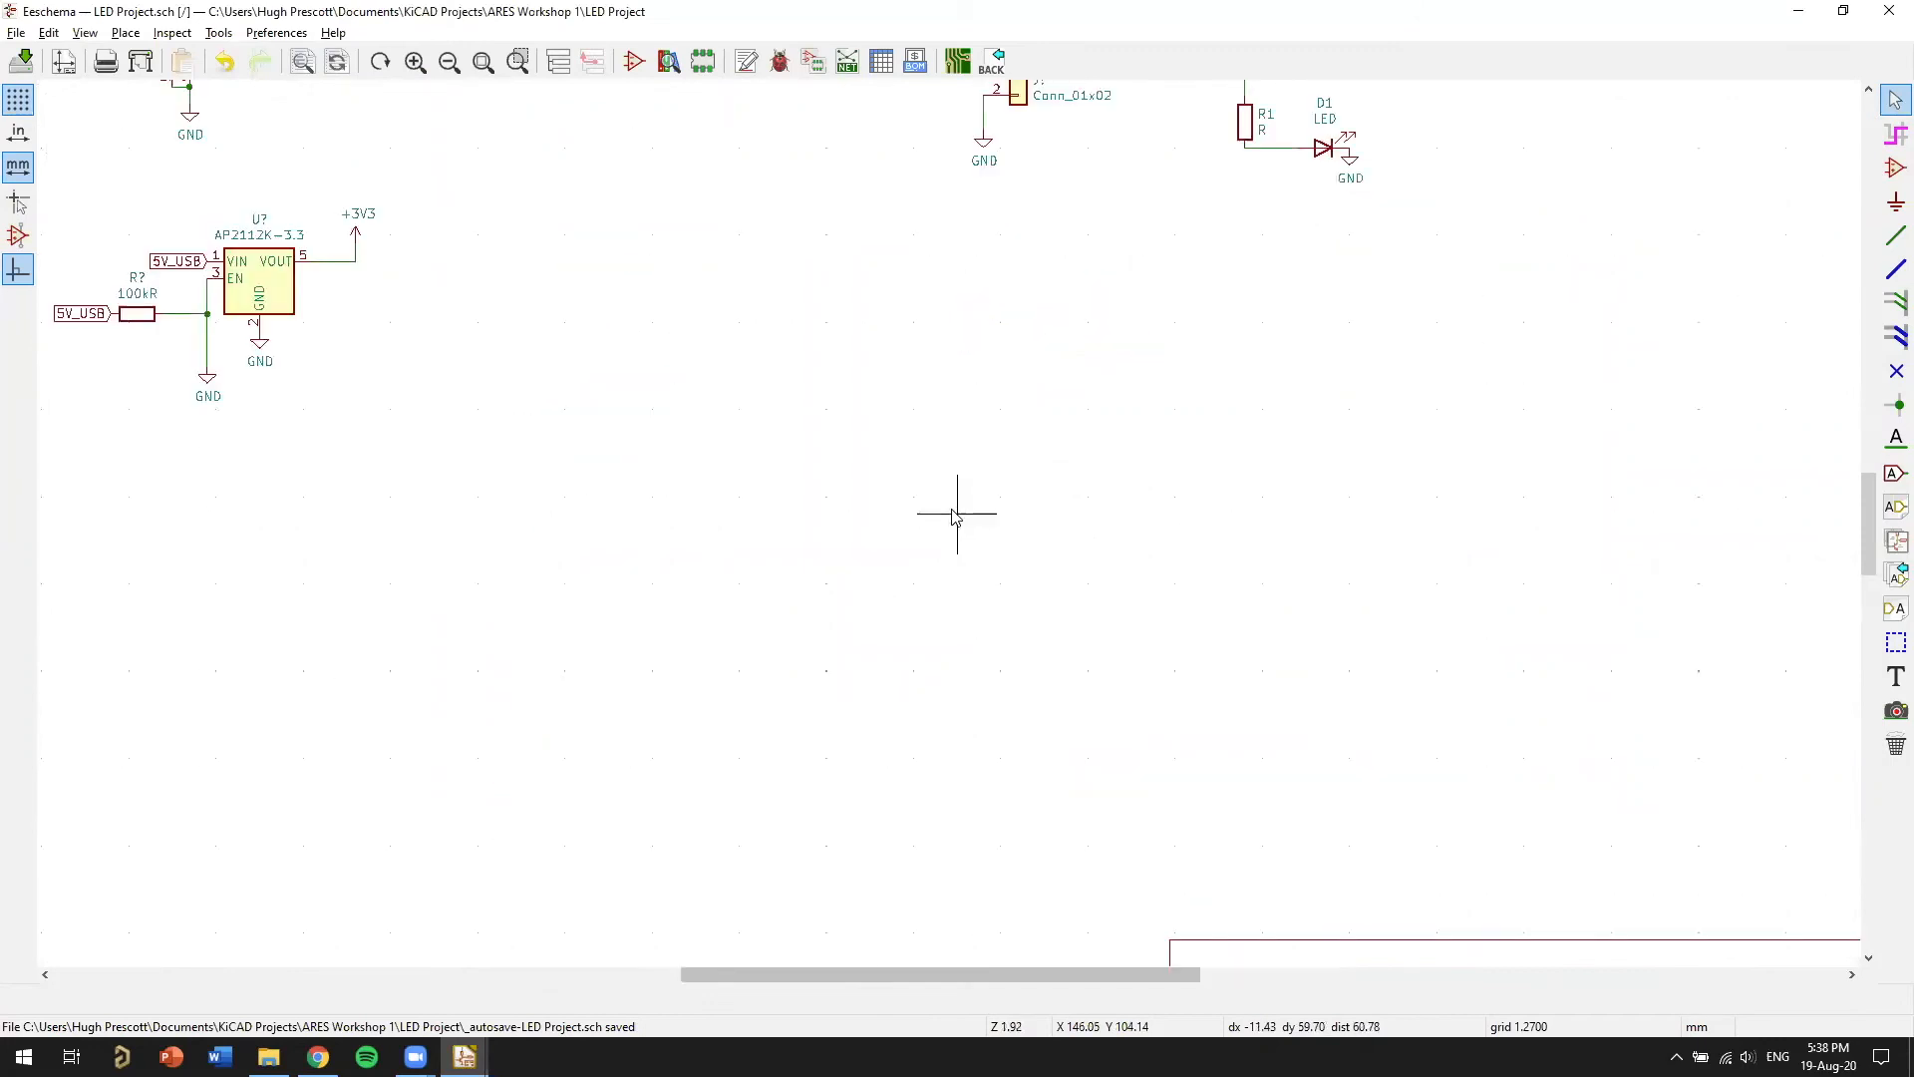
{"action": "scroll", "coordinate": [952, 514], "scroll_direction": "down", "scroll_amount": 1}
{"action": "scroll", "coordinate": [1097, 559], "scroll_direction": "up", "scroll_amount": 1}
{"action": "scroll", "coordinate": [1237, 623], "scroll_direction": "down", "scroll_amount": 1}
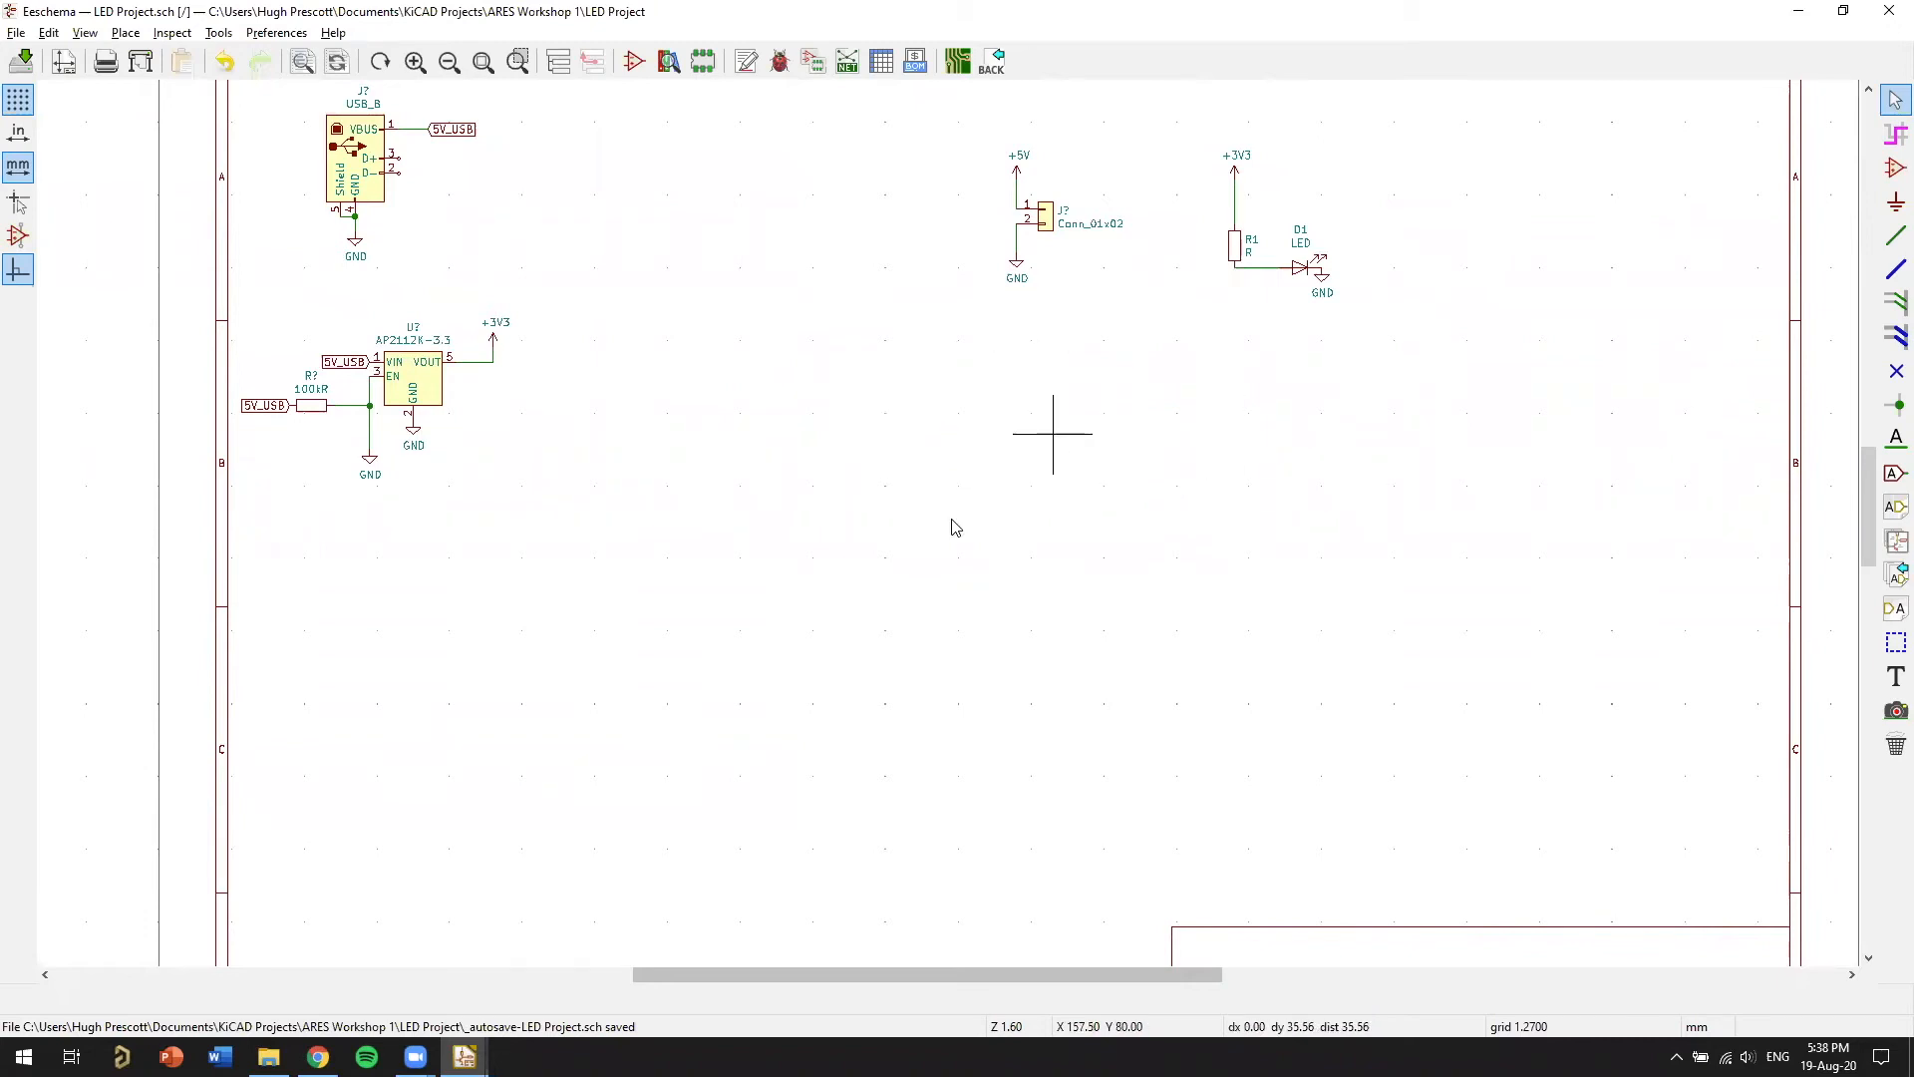
{"action": "scroll", "coordinate": [951, 526], "scroll_direction": "up", "scroll_amount": 1}
{"action": "scroll", "coordinate": [944, 526], "scroll_direction": "down", "scroll_amount": 1}
{"action": "scroll", "coordinate": [902, 599], "scroll_direction": "up", "scroll_amount": 1}
{"action": "scroll", "coordinate": [901, 592], "scroll_direction": "down", "scroll_amount": 1}
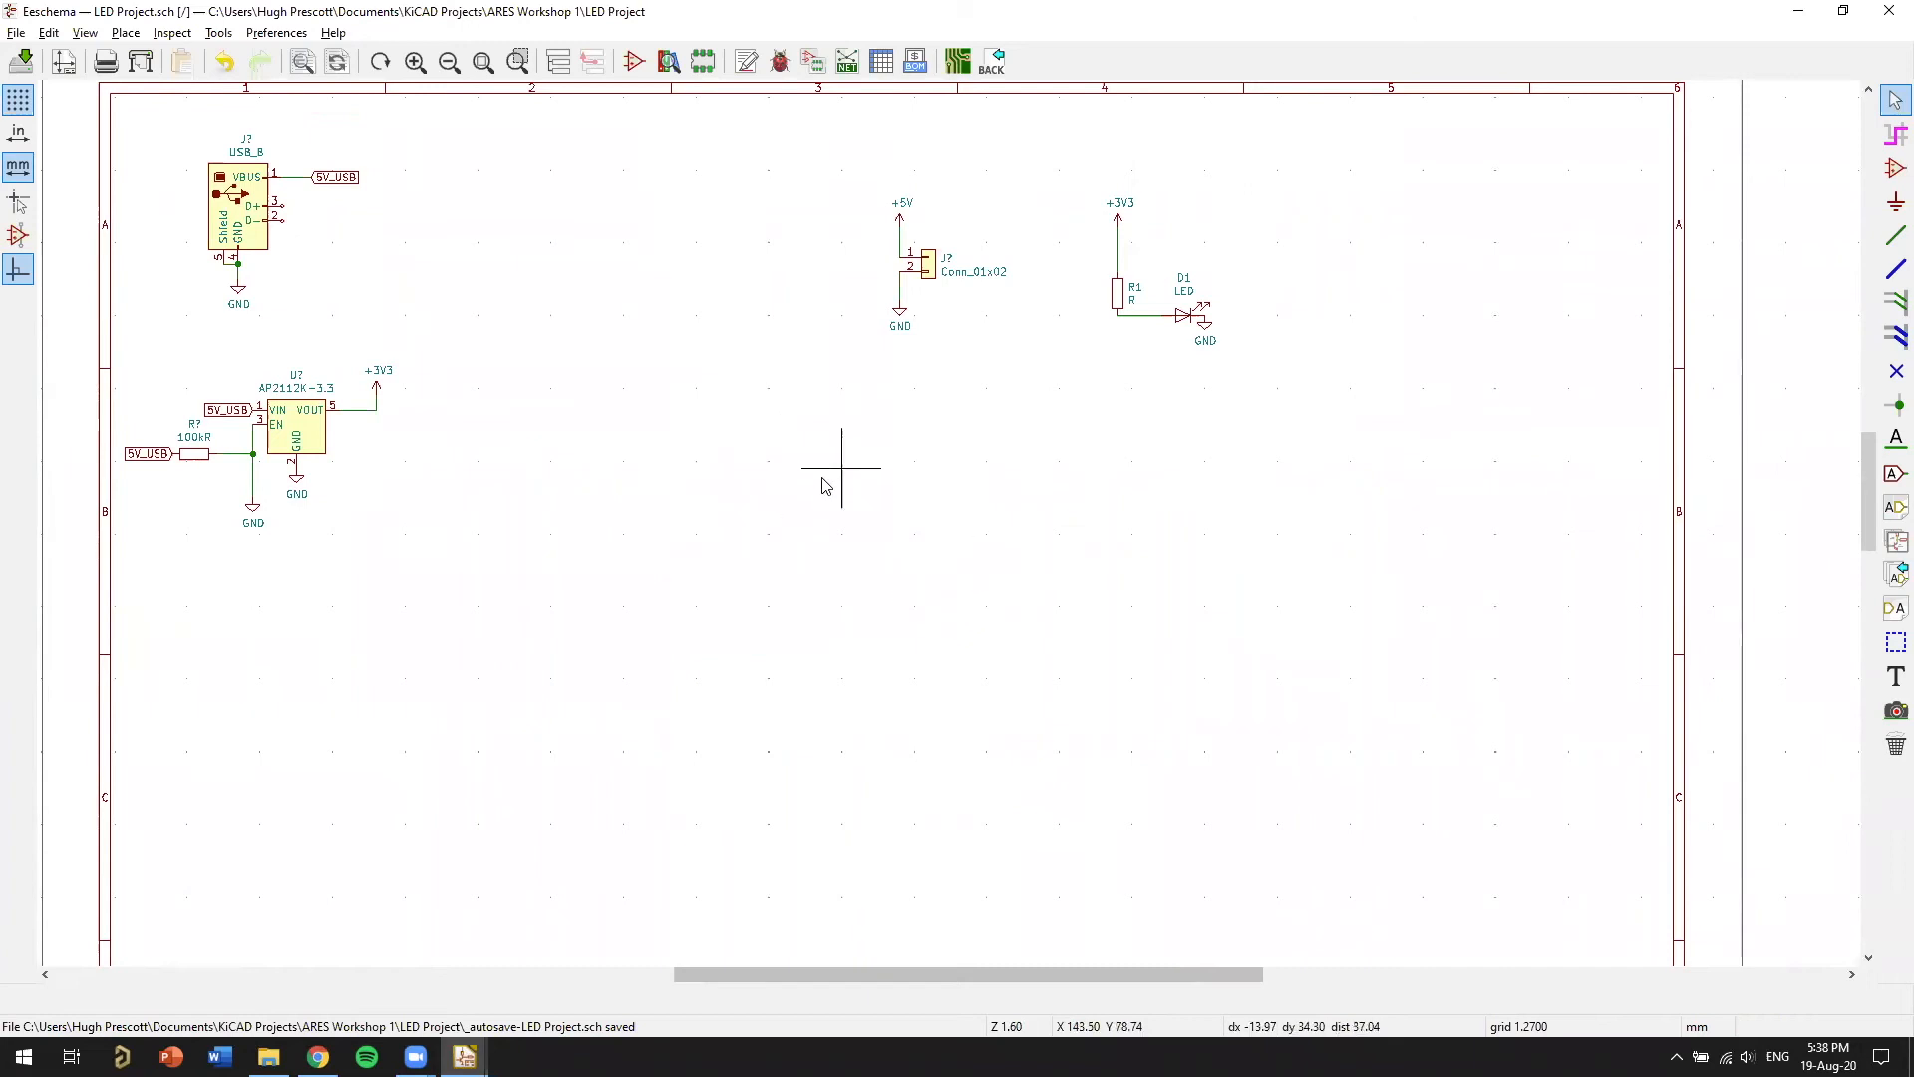
Move the two-pin connector circuit, including its +5V and GND symbols, slightly higher on the sheet
{"action": "left_click_drag", "start_coordinate": [725, 409], "coordinate": [1146, 690]}
{"action": "left_click_drag", "start_coordinate": [825, 175], "coordinate": [991, 376]}
{"action": "left_click", "coordinate": [977, 332]}
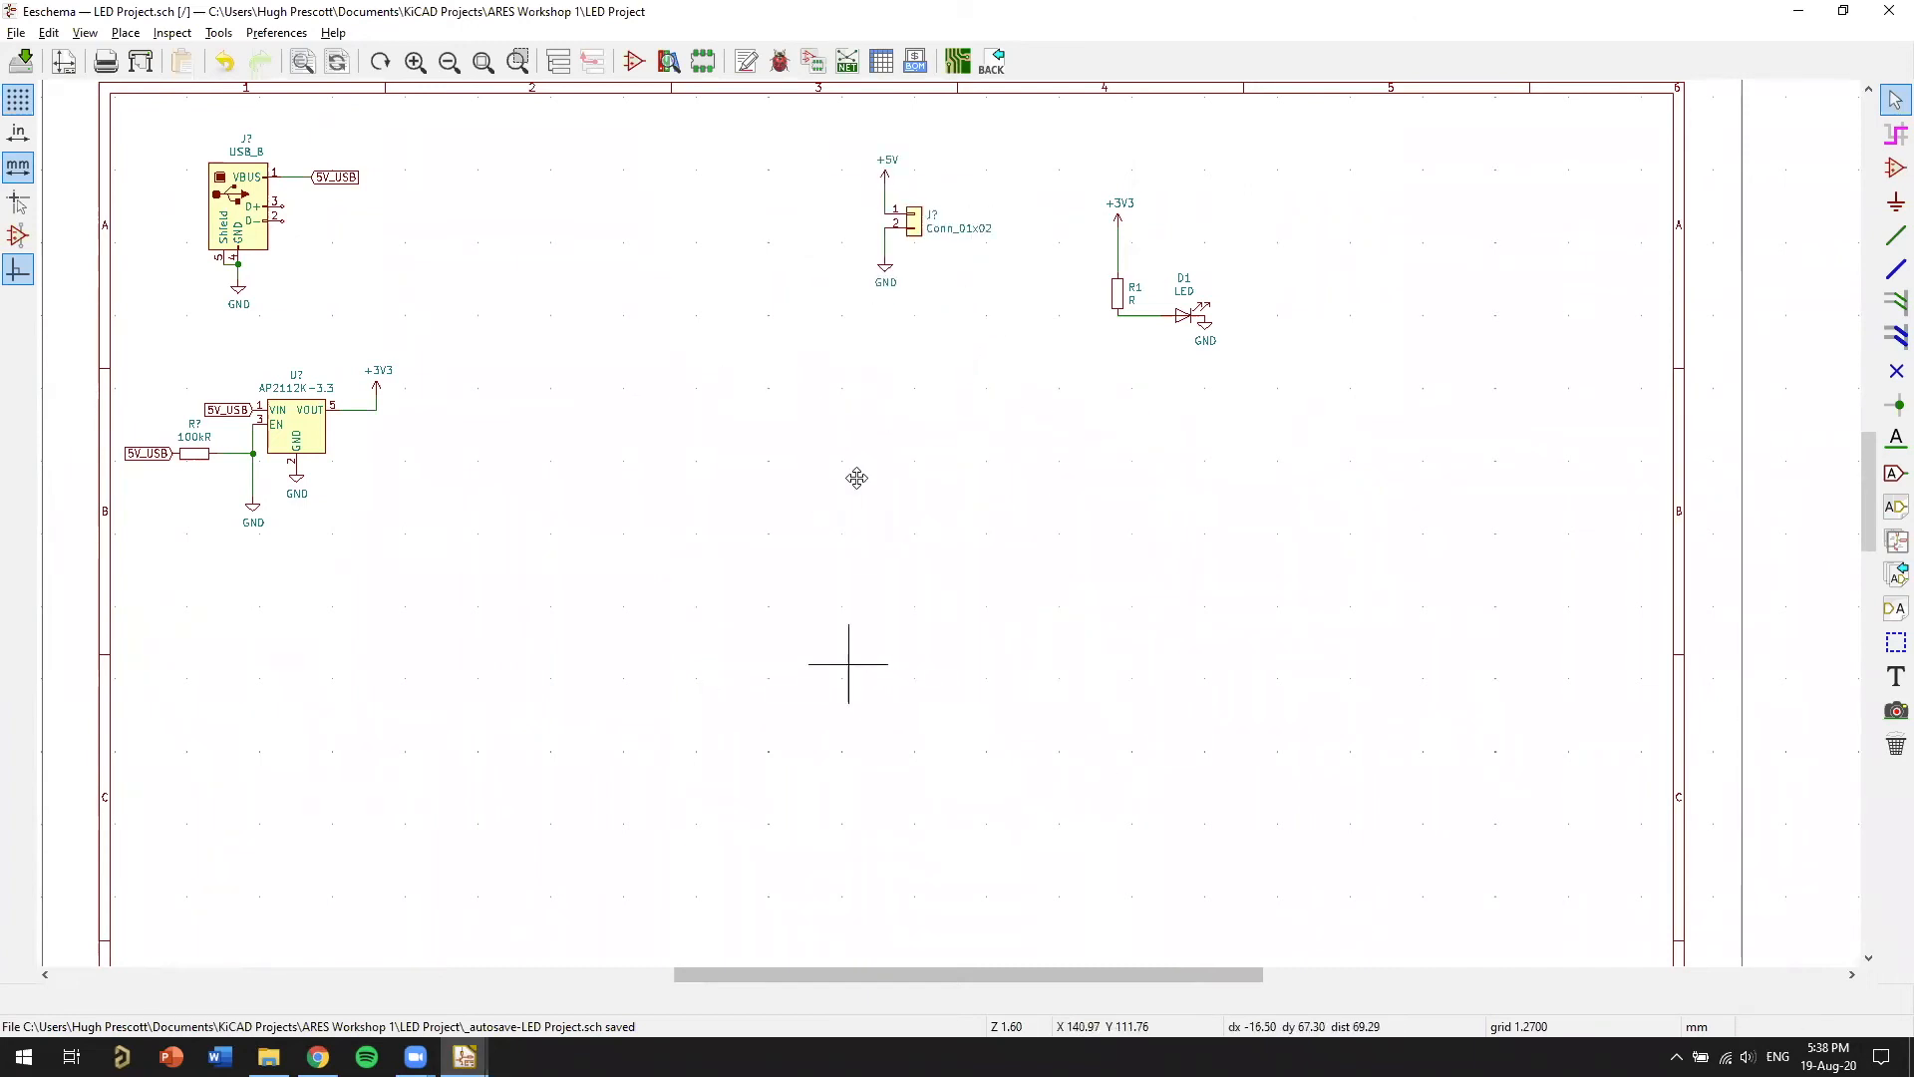
Pan vertically and horizontally across the sheet to survey the circuits and the empty area below them
{"action": "scroll", "coordinate": [897, 508], "scroll_direction": "down", "scroll_amount": 2, "text": "shift"}
{"action": "scroll", "coordinate": [919, 533], "scroll_direction": "left", "scroll_amount": 1, "text": "ctrl"}
{"action": "scroll", "coordinate": [952, 513], "scroll_direction": "left", "scroll_amount": 1, "text": "ctrl"}
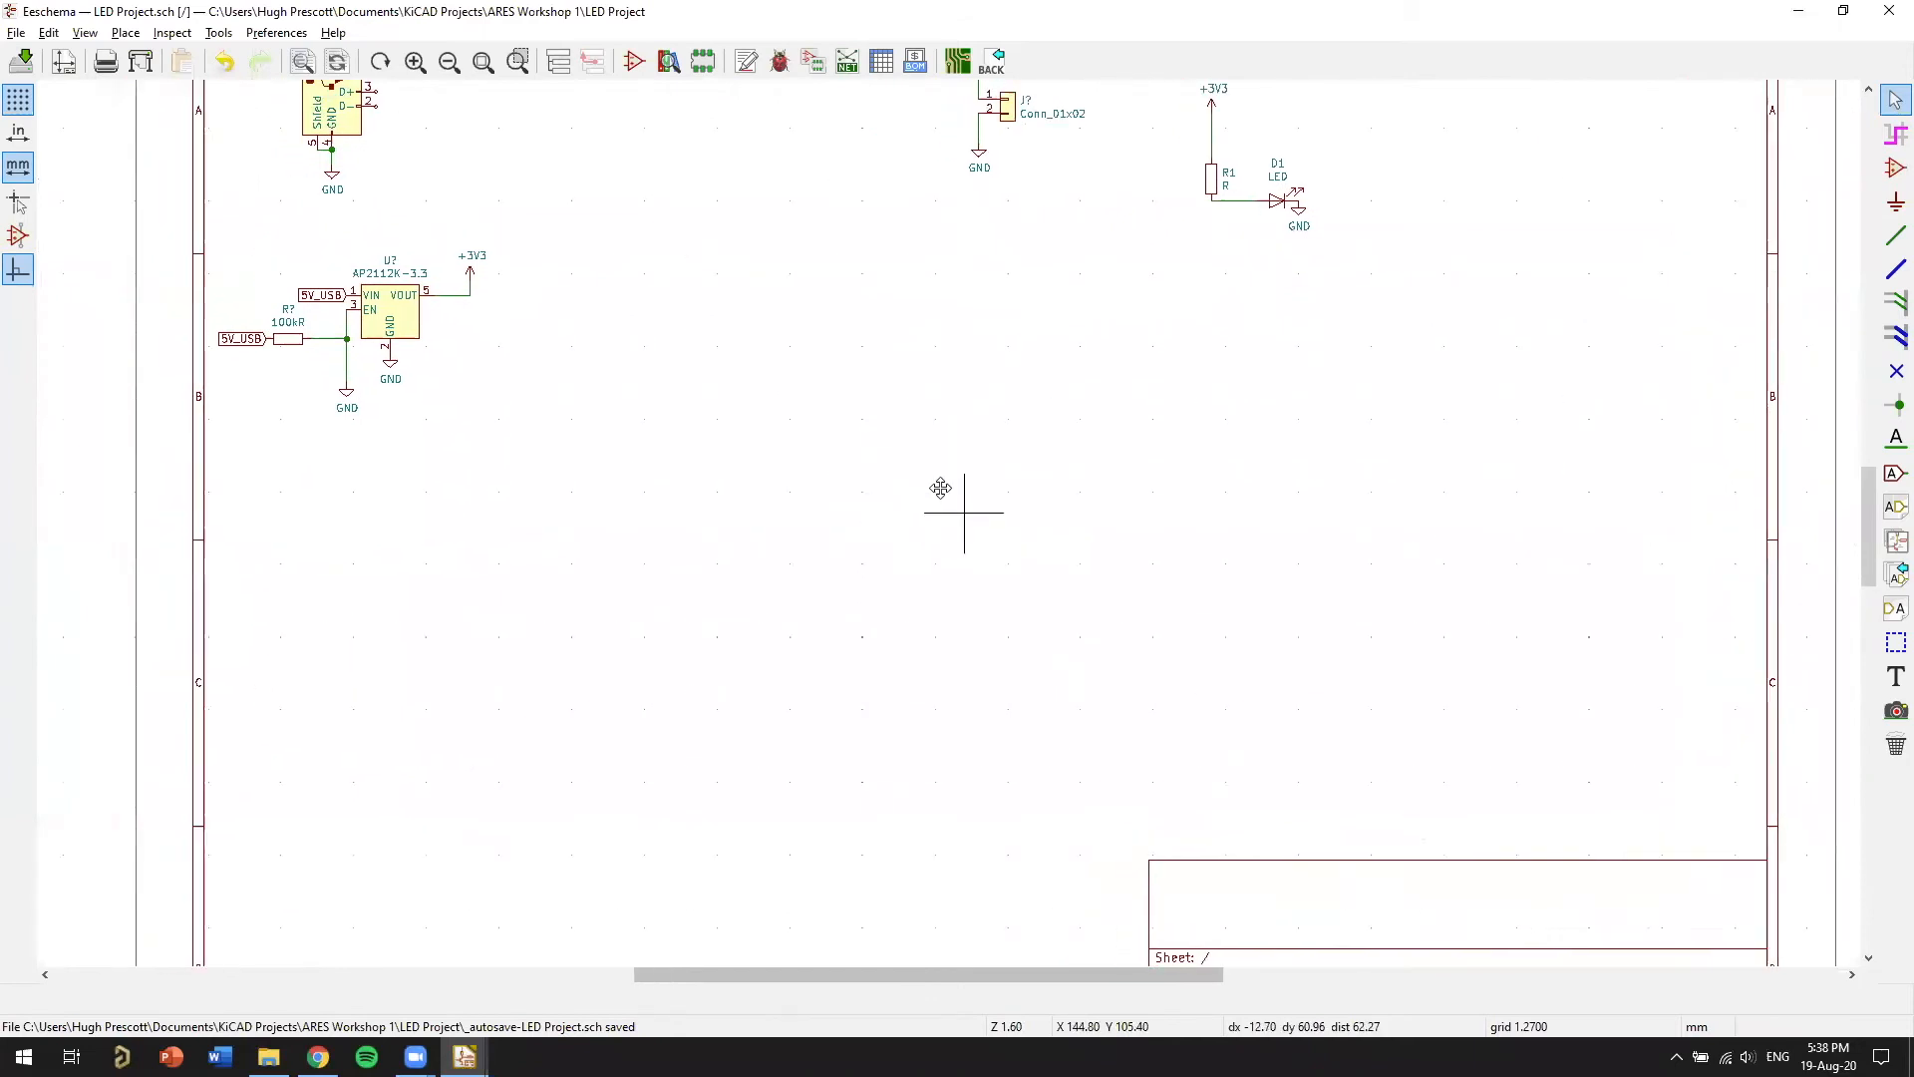
{"action": "scroll", "coordinate": [950, 479], "scroll_direction": "up", "scroll_amount": 2, "text": "shift"}
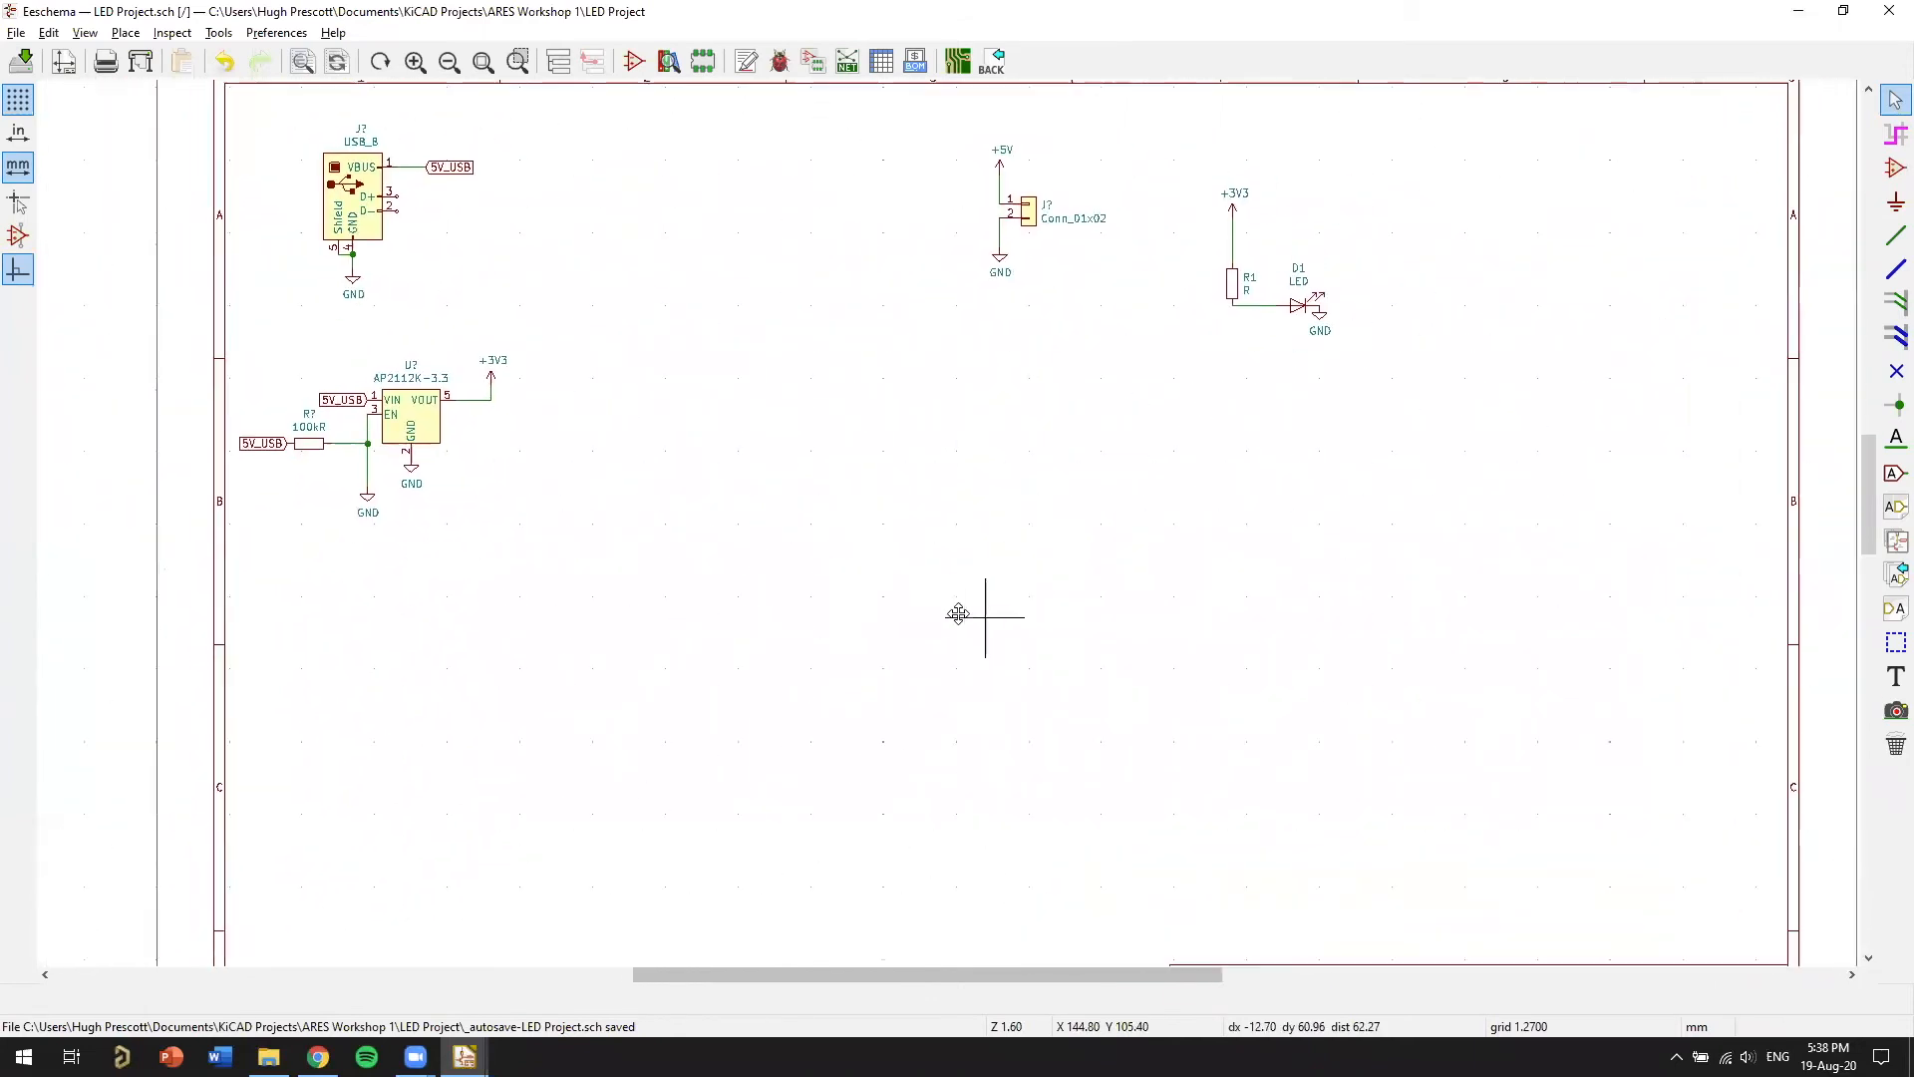
{"action": "scroll", "coordinate": [947, 528], "scroll_direction": "down", "scroll_amount": 1, "text": "shift"}
{"action": "scroll", "coordinate": [997, 508], "scroll_direction": "right", "scroll_amount": 1, "text": "ctrl"}
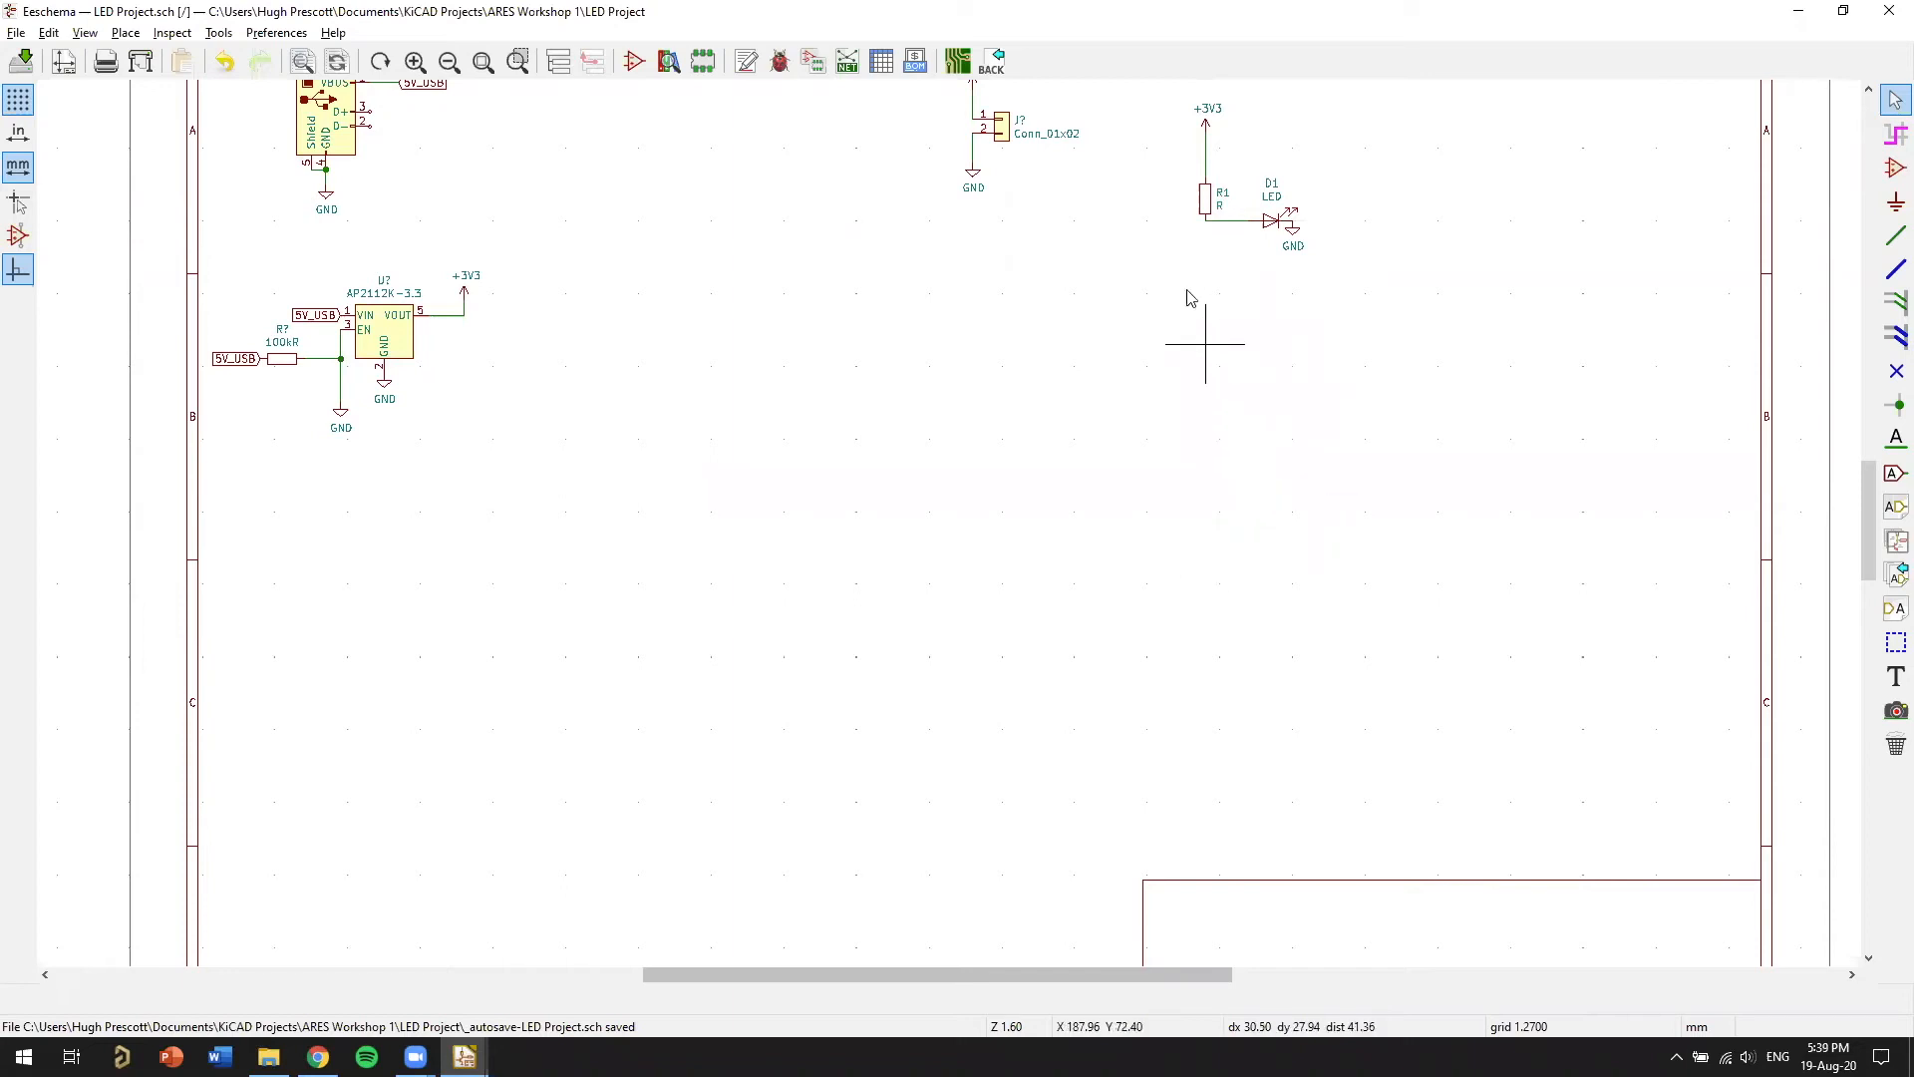
{"action": "middle_click_drag", "start_coordinate": [1260, 511], "coordinate": [1234, 539]}
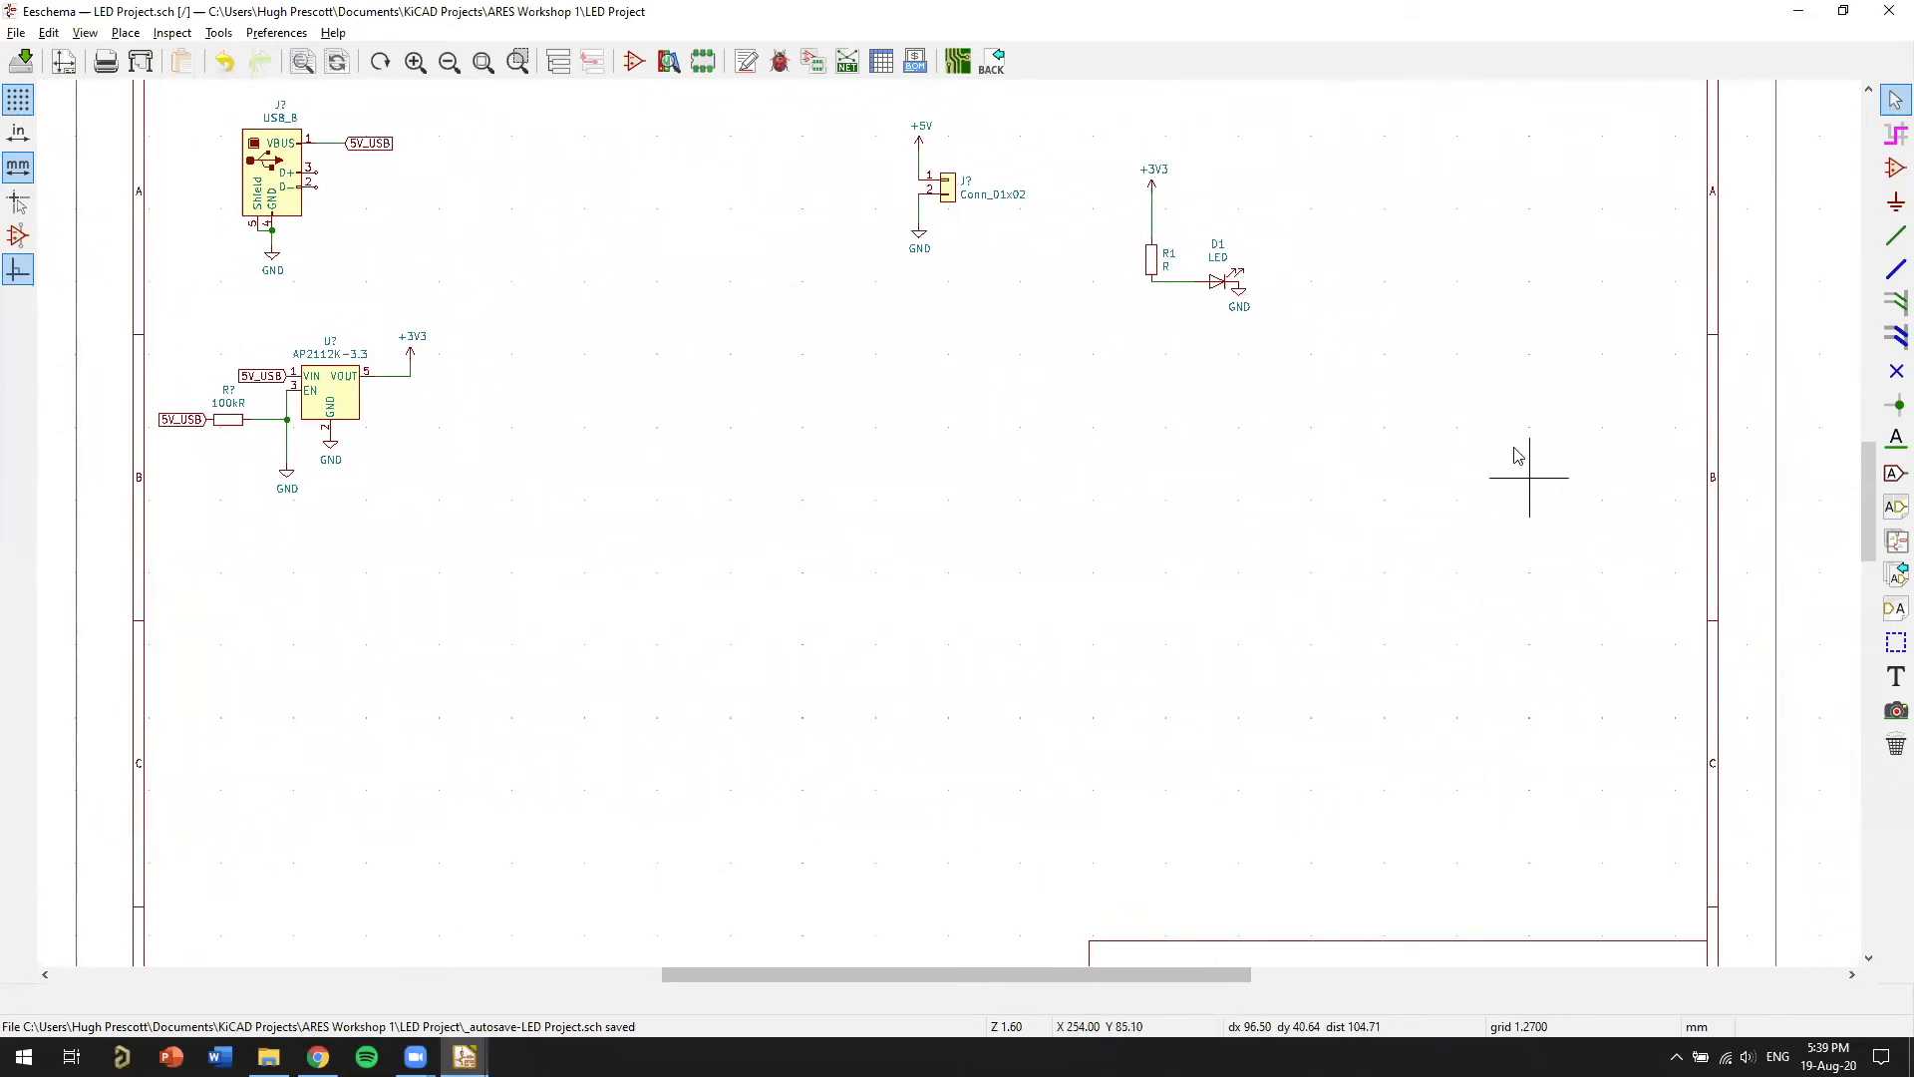
Examine the R1 resistor and D1 LED circuit between +3V3 and GND up close, along with the neighbouring connector circuit
{"action": "scroll", "coordinate": [1093, 273], "scroll_direction": "up", "scroll_amount": 1}
{"action": "scroll", "coordinate": [1094, 572], "scroll_direction": "up", "scroll_amount": 1}
{"action": "scroll", "coordinate": [921, 522], "scroll_direction": "up", "scroll_amount": 5}
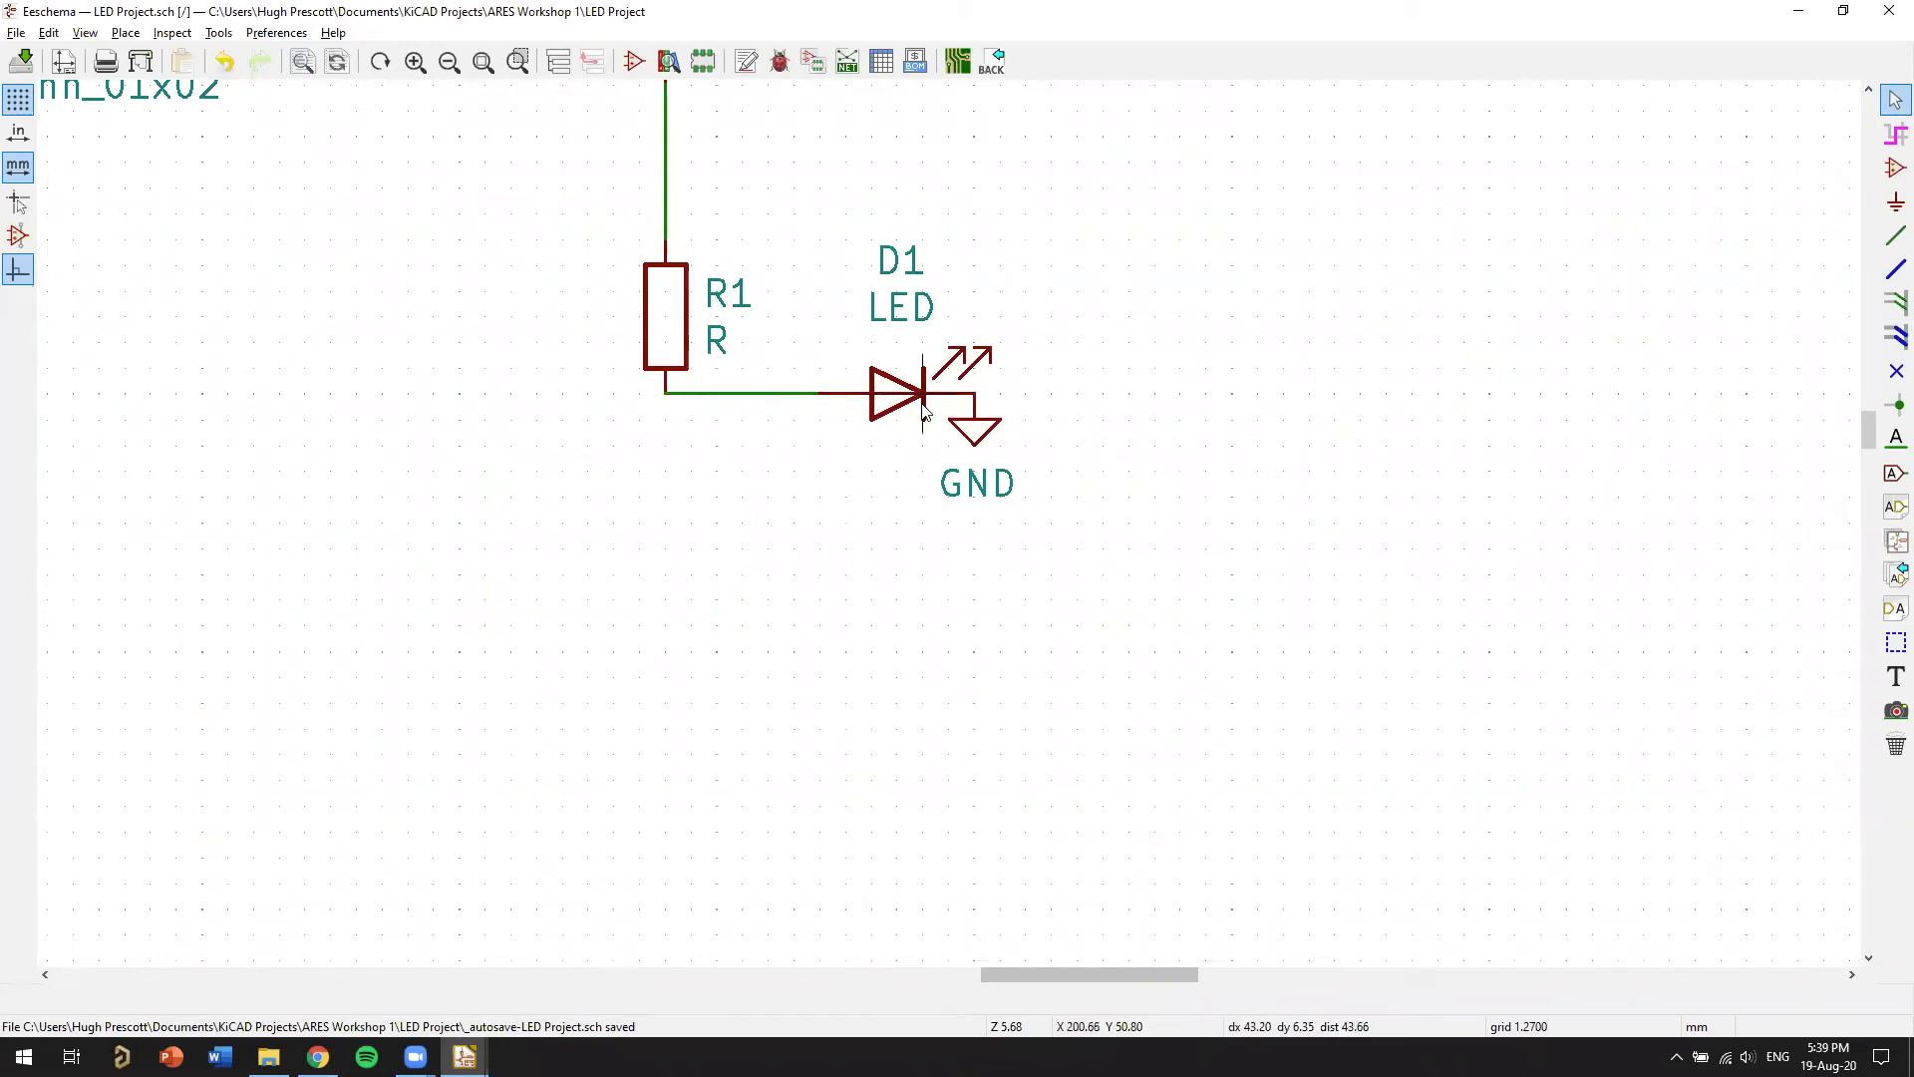
{"action": "key", "text": "F4"}
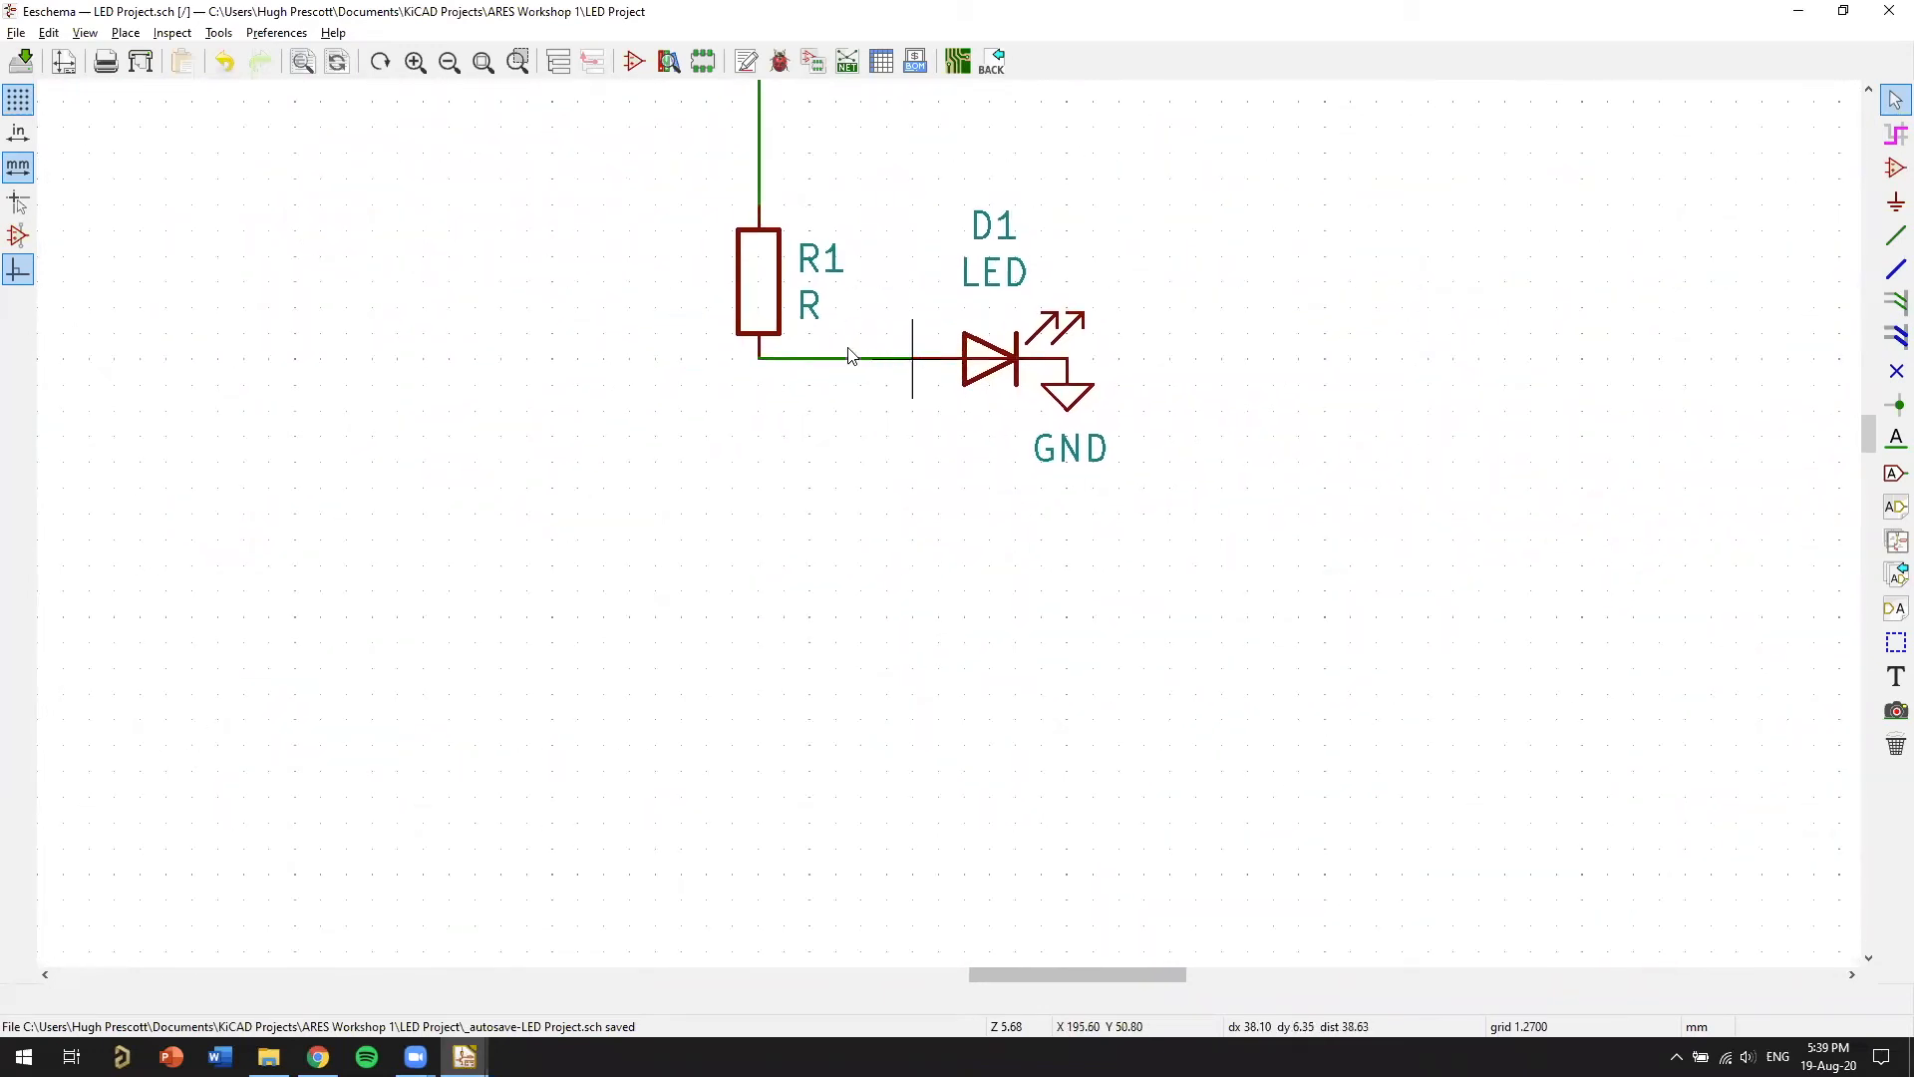
{"action": "scroll", "coordinate": [876, 458], "scroll_direction": "down", "scroll_amount": 5}
{"action": "scroll", "coordinate": [948, 519], "scroll_direction": "up", "scroll_amount": 4}
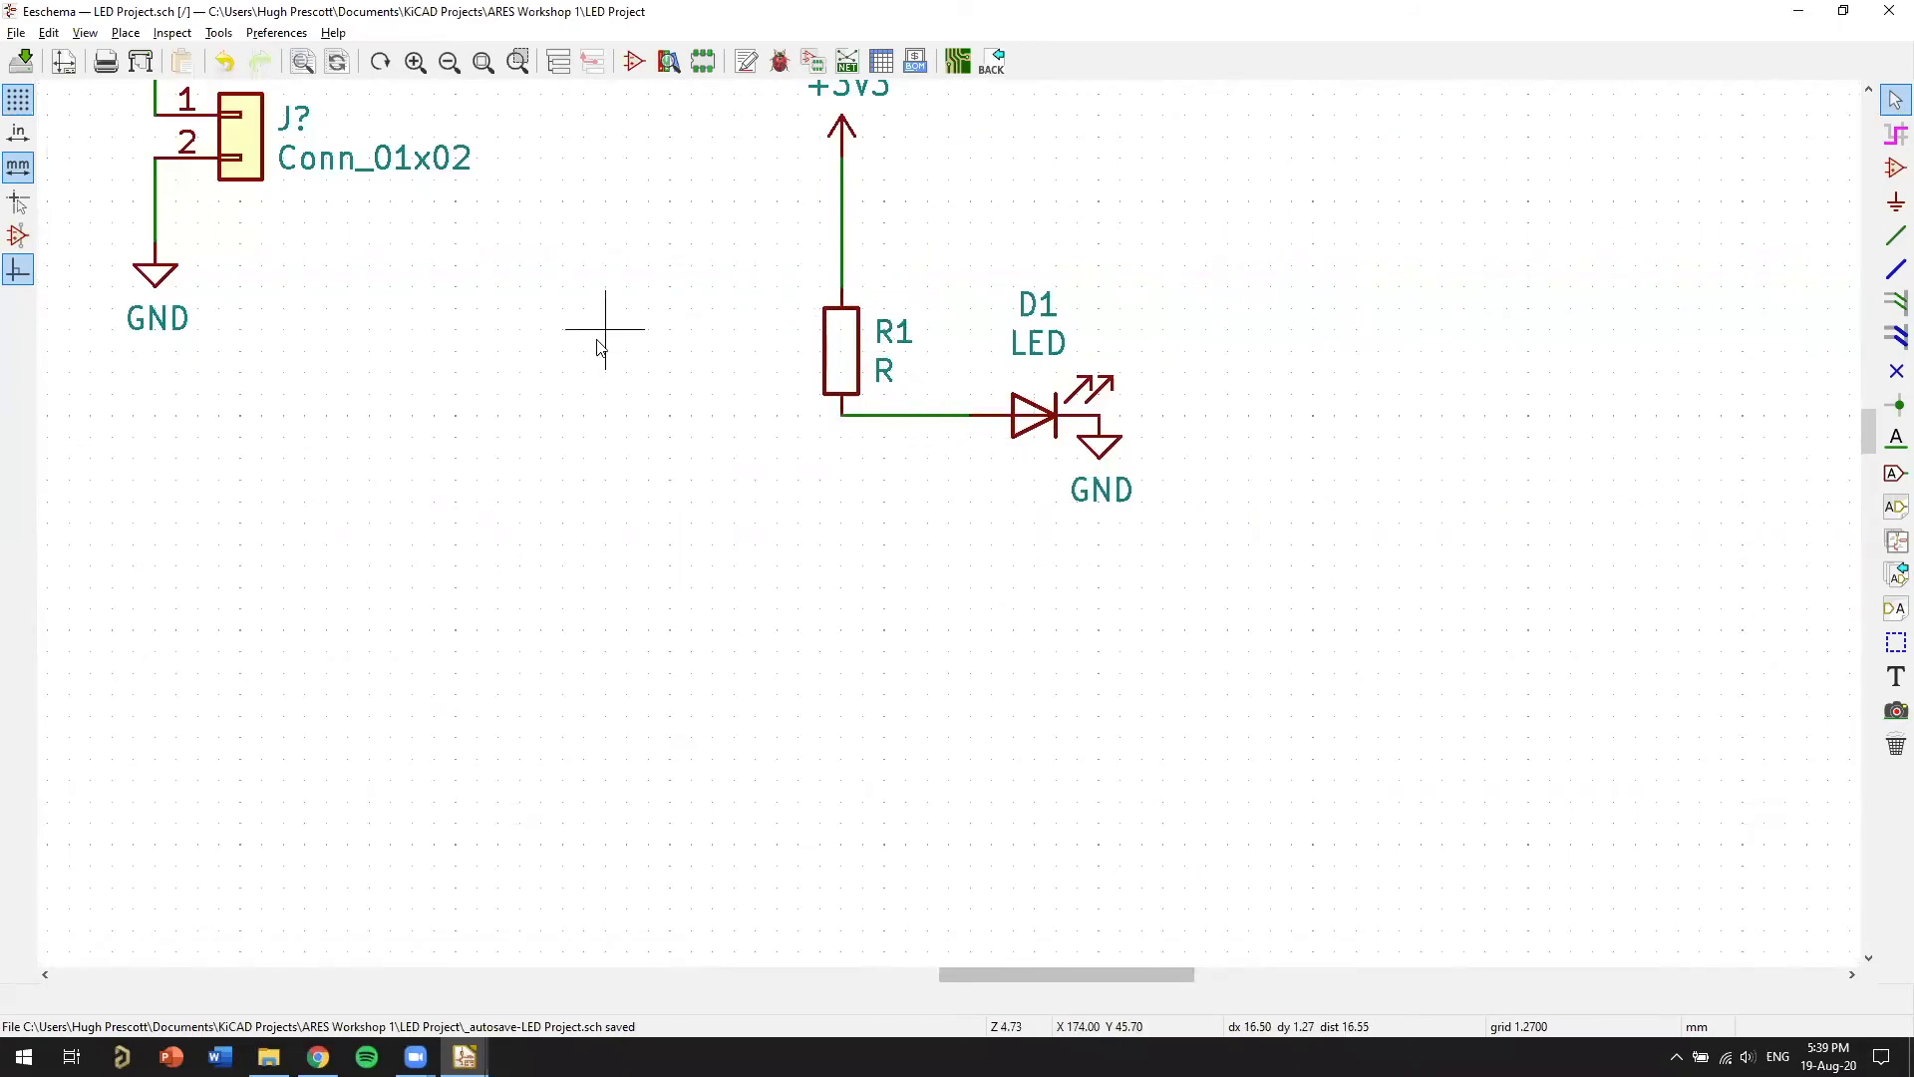
{"action": "middle_click_drag", "start_coordinate": [598, 333], "coordinate": [649, 462]}
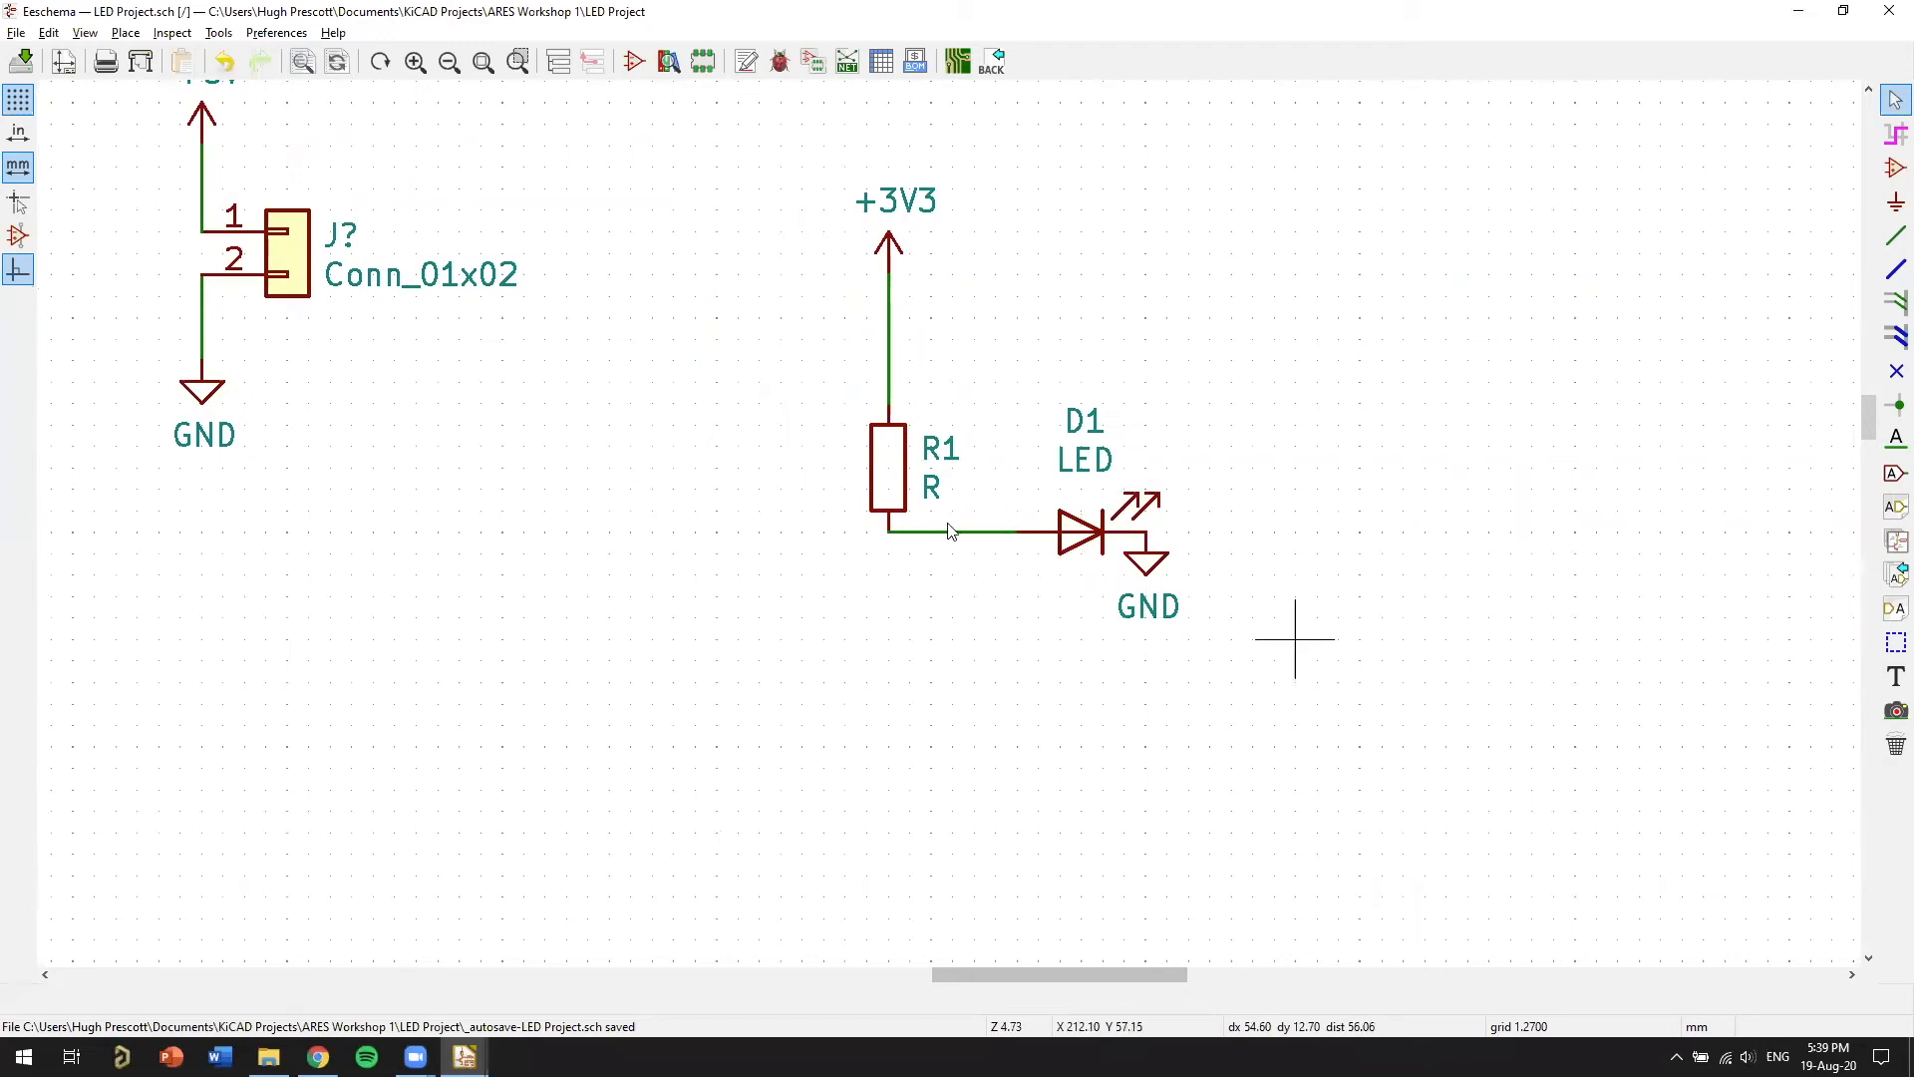
{"action": "scroll", "coordinate": [1290, 632], "scroll_direction": "down", "scroll_amount": 1}
{"action": "scroll", "coordinate": [631, 486], "scroll_direction": "down", "scroll_amount": 1}
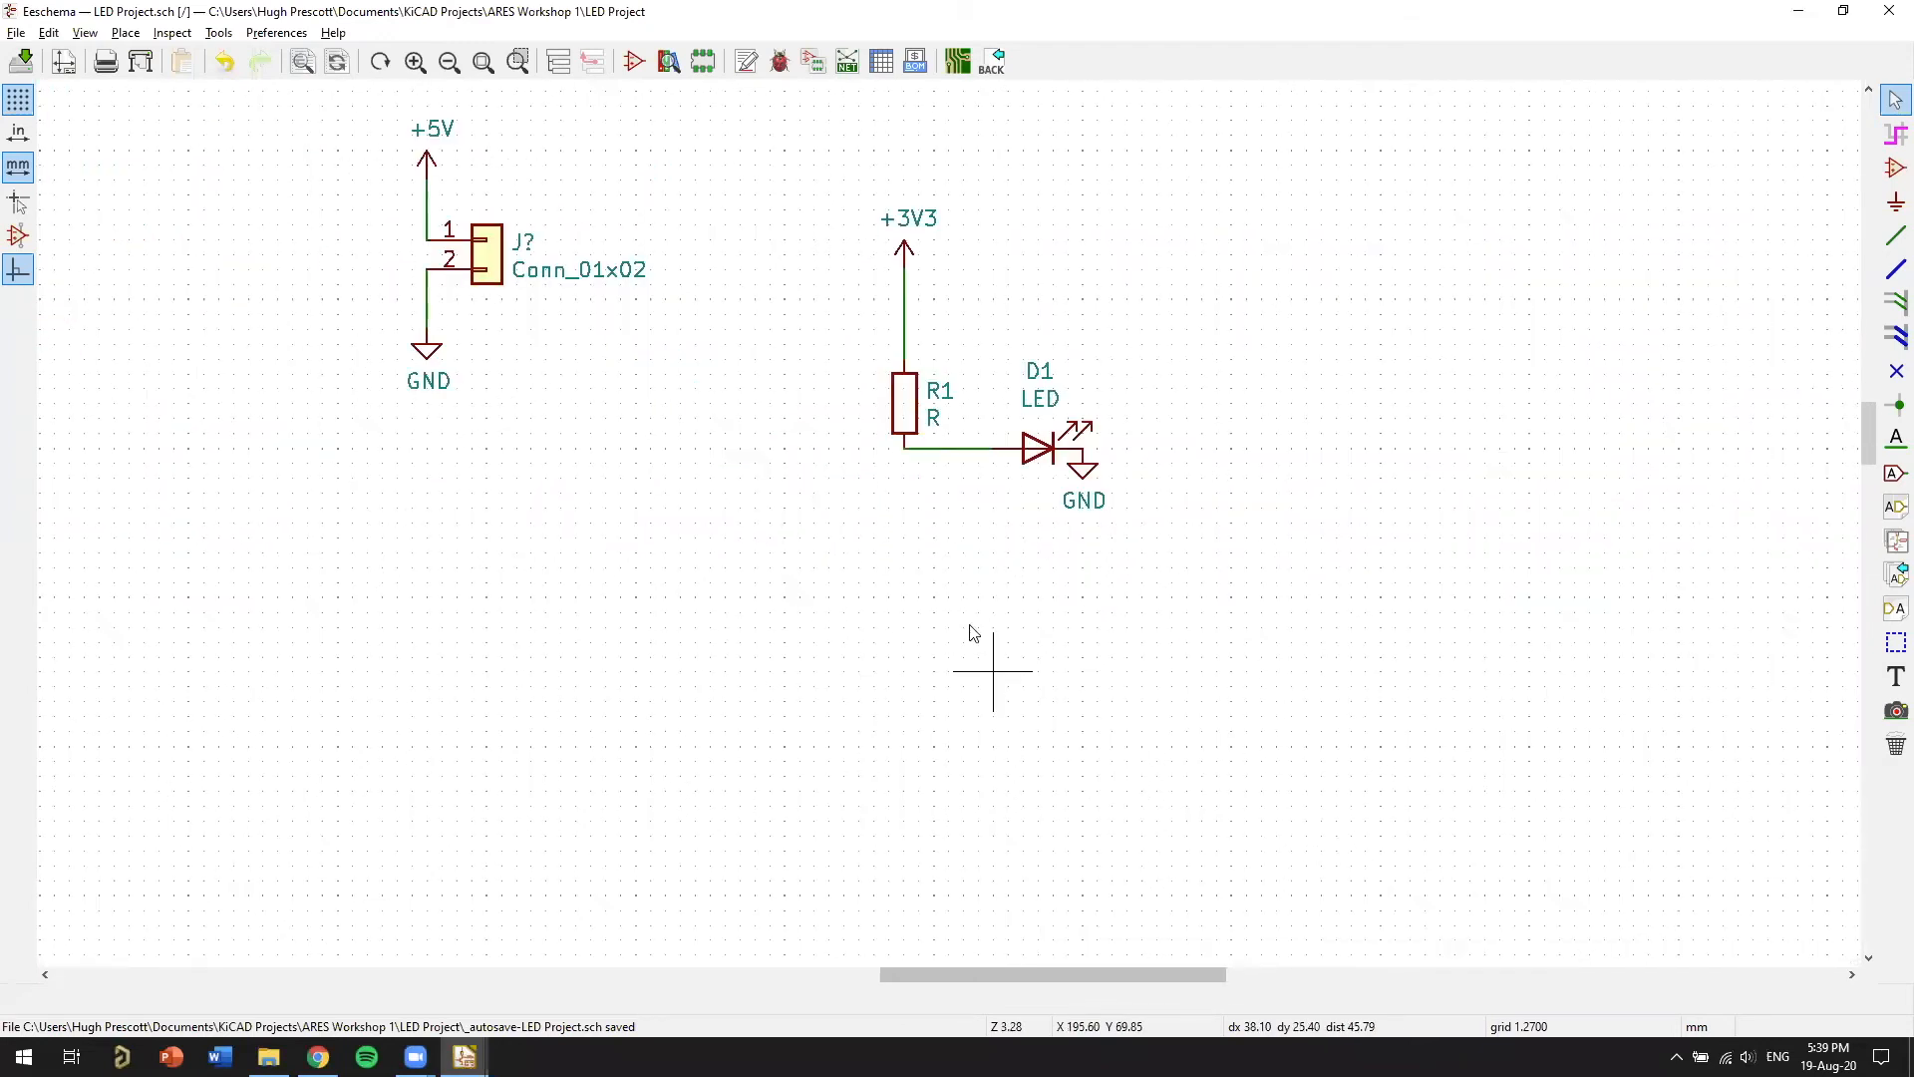
{"action": "middle_click_drag", "start_coordinate": [1212, 593], "coordinate": [1229, 493]}
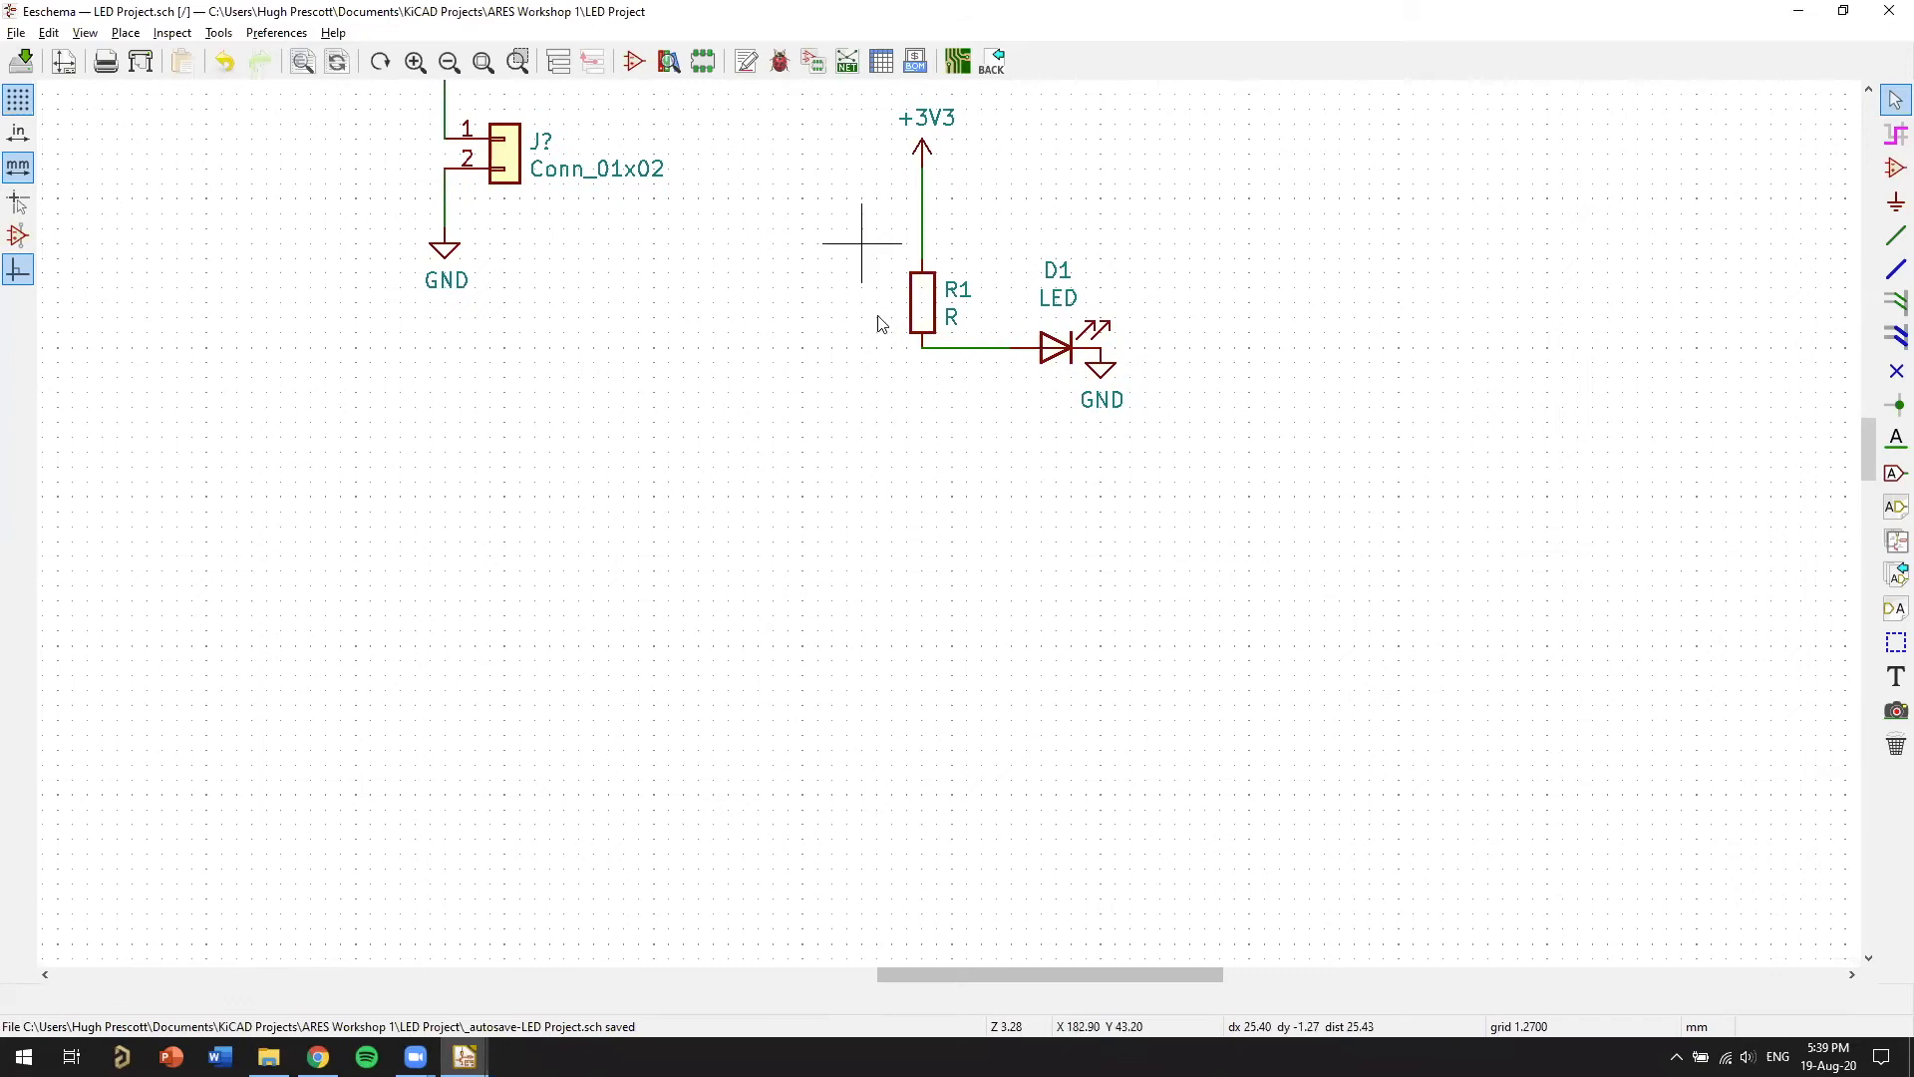
{"action": "middle_click_drag", "start_coordinate": [1130, 536], "coordinate": [1284, 445]}
{"action": "scroll", "coordinate": [829, 526], "scroll_direction": "down", "scroll_amount": 1}
{"action": "middle_click_drag", "start_coordinate": [829, 526], "coordinate": [922, 536]}
{"action": "scroll", "coordinate": [982, 554], "scroll_direction": "down", "scroll_amount": 2}
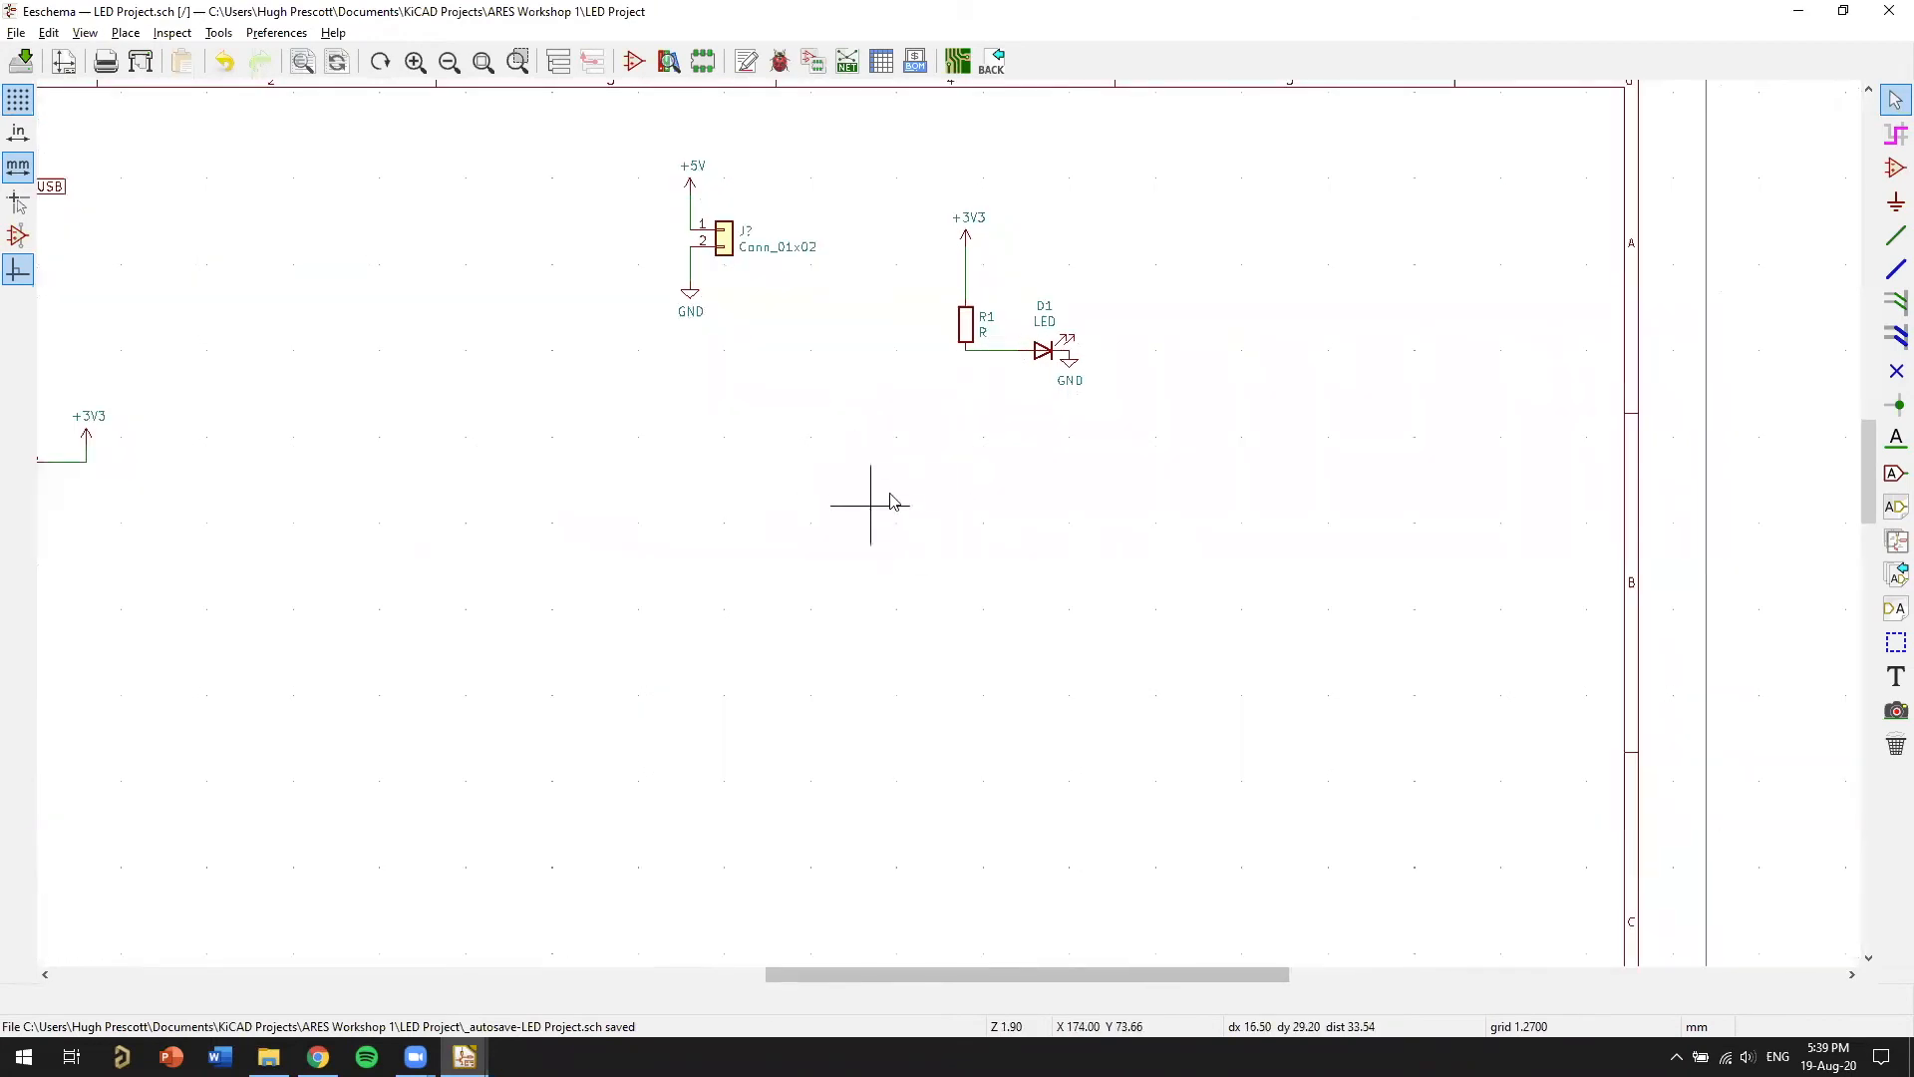
{"action": "middle_click_drag", "start_coordinate": [922, 443], "coordinate": [1162, 337]}
{"action": "scroll", "coordinate": [950, 531], "scroll_direction": "down", "scroll_amount": 1}
{"action": "middle_click_drag", "start_coordinate": [842, 557], "coordinate": [928, 488]}
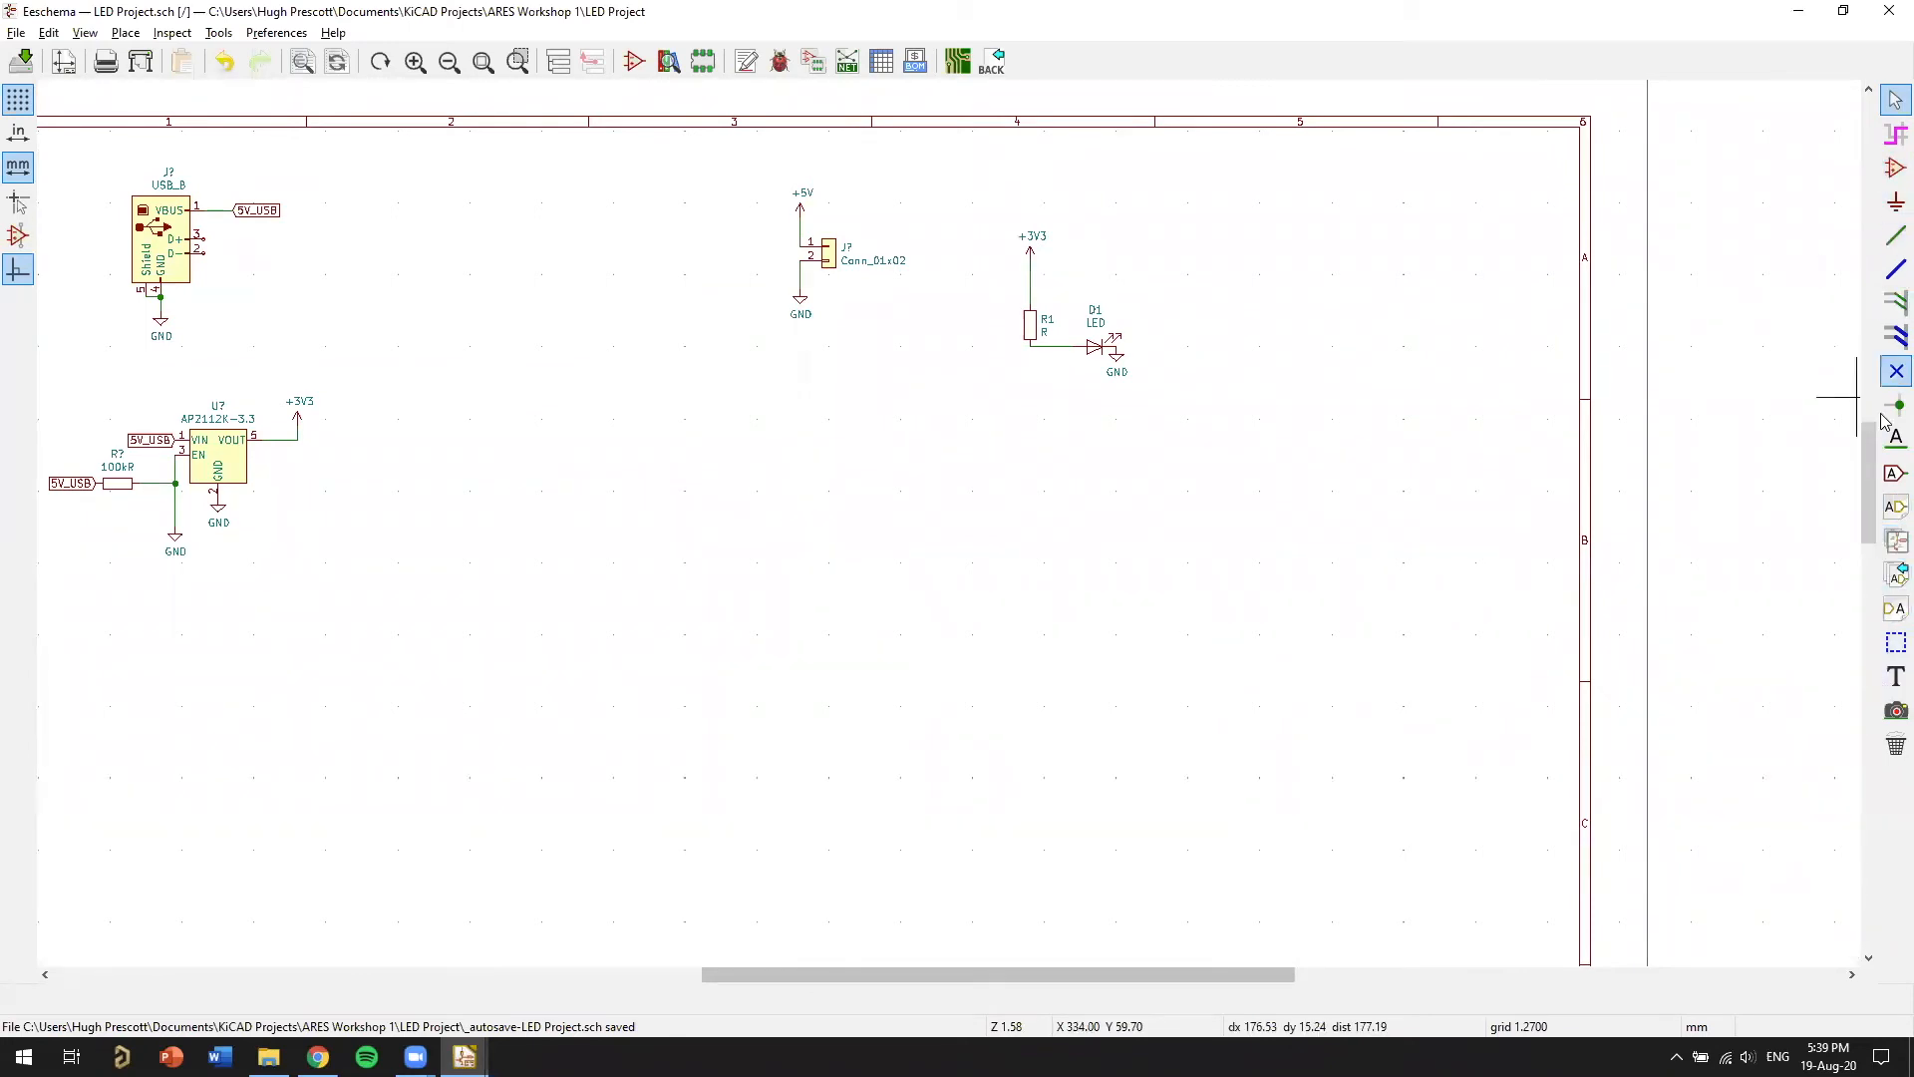
Place a three-line text note reading "Connector", "LED", "Resistor" in the empty area below the existing circuits
{"action": "left_click", "coordinate": [1897, 677]}
{"action": "left_click", "coordinate": [656, 439]}
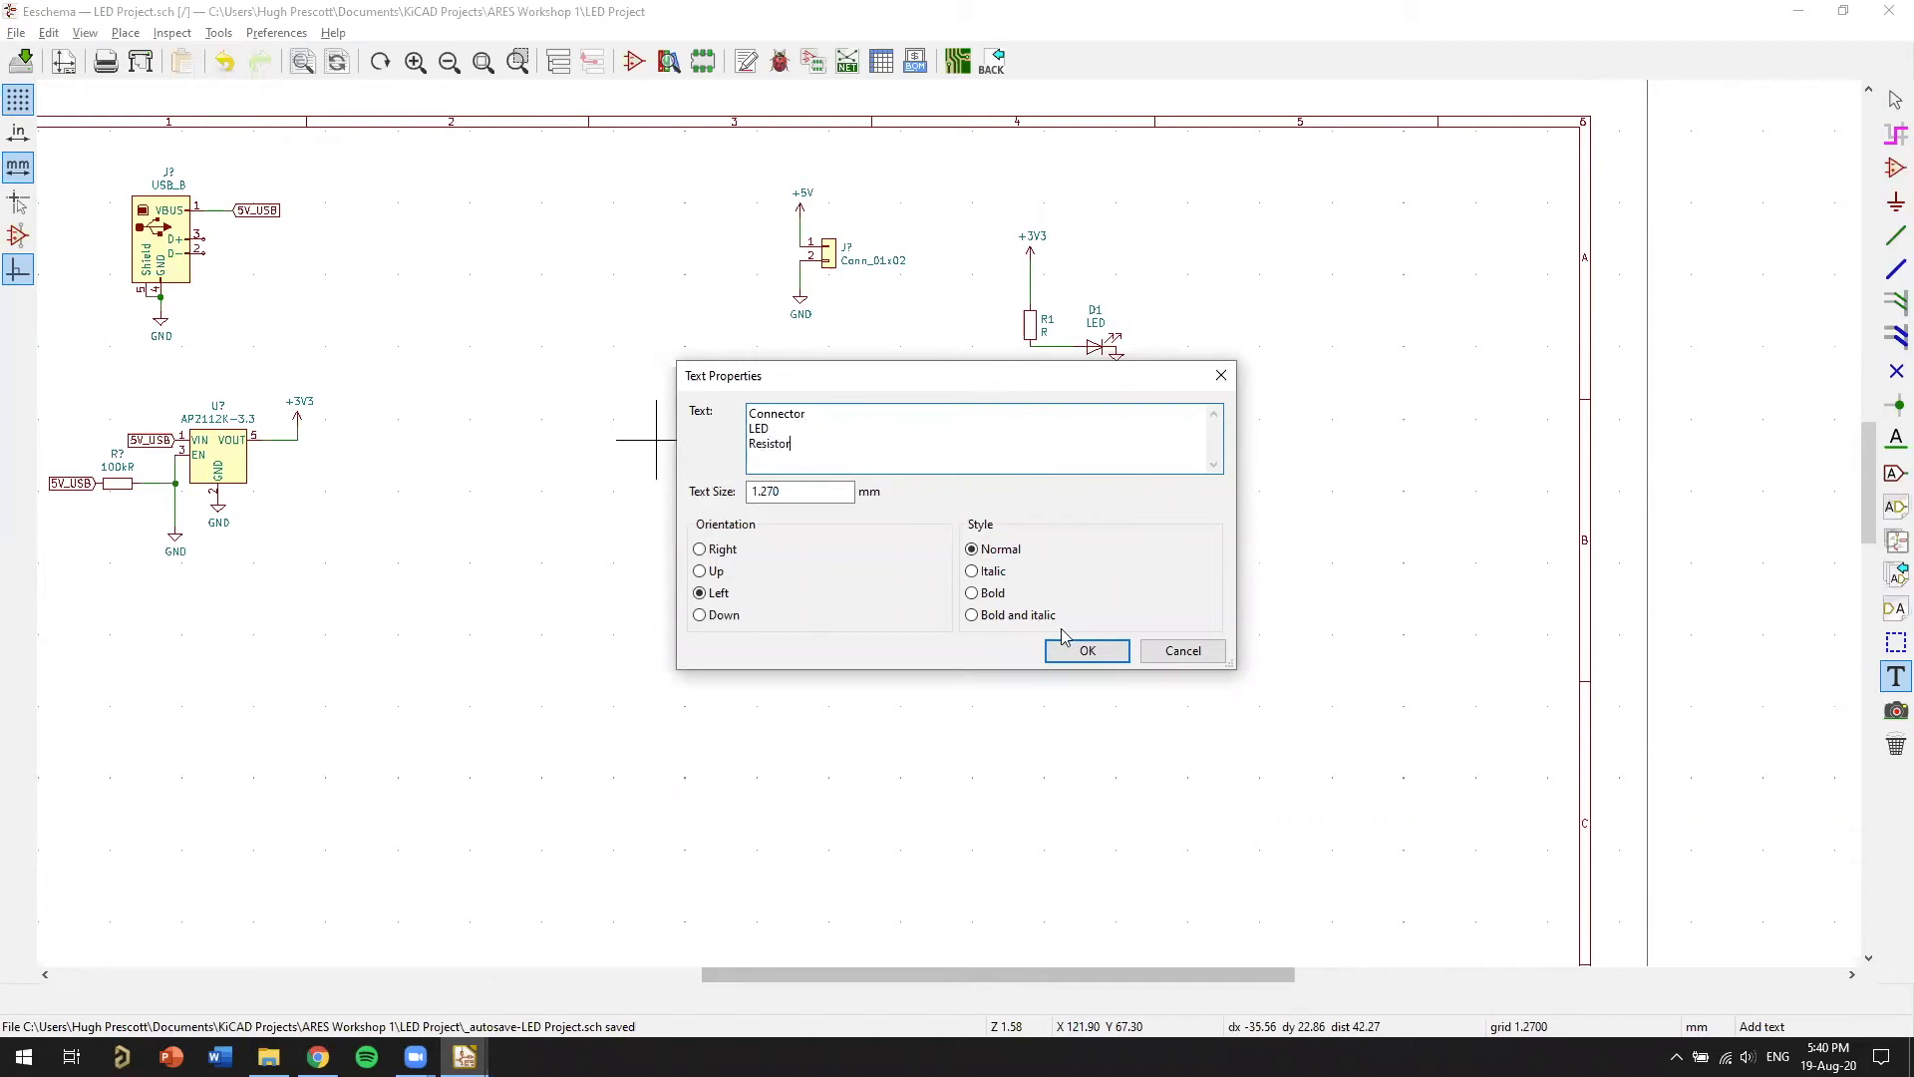
{"action": "left_click", "coordinate": [1088, 651]}
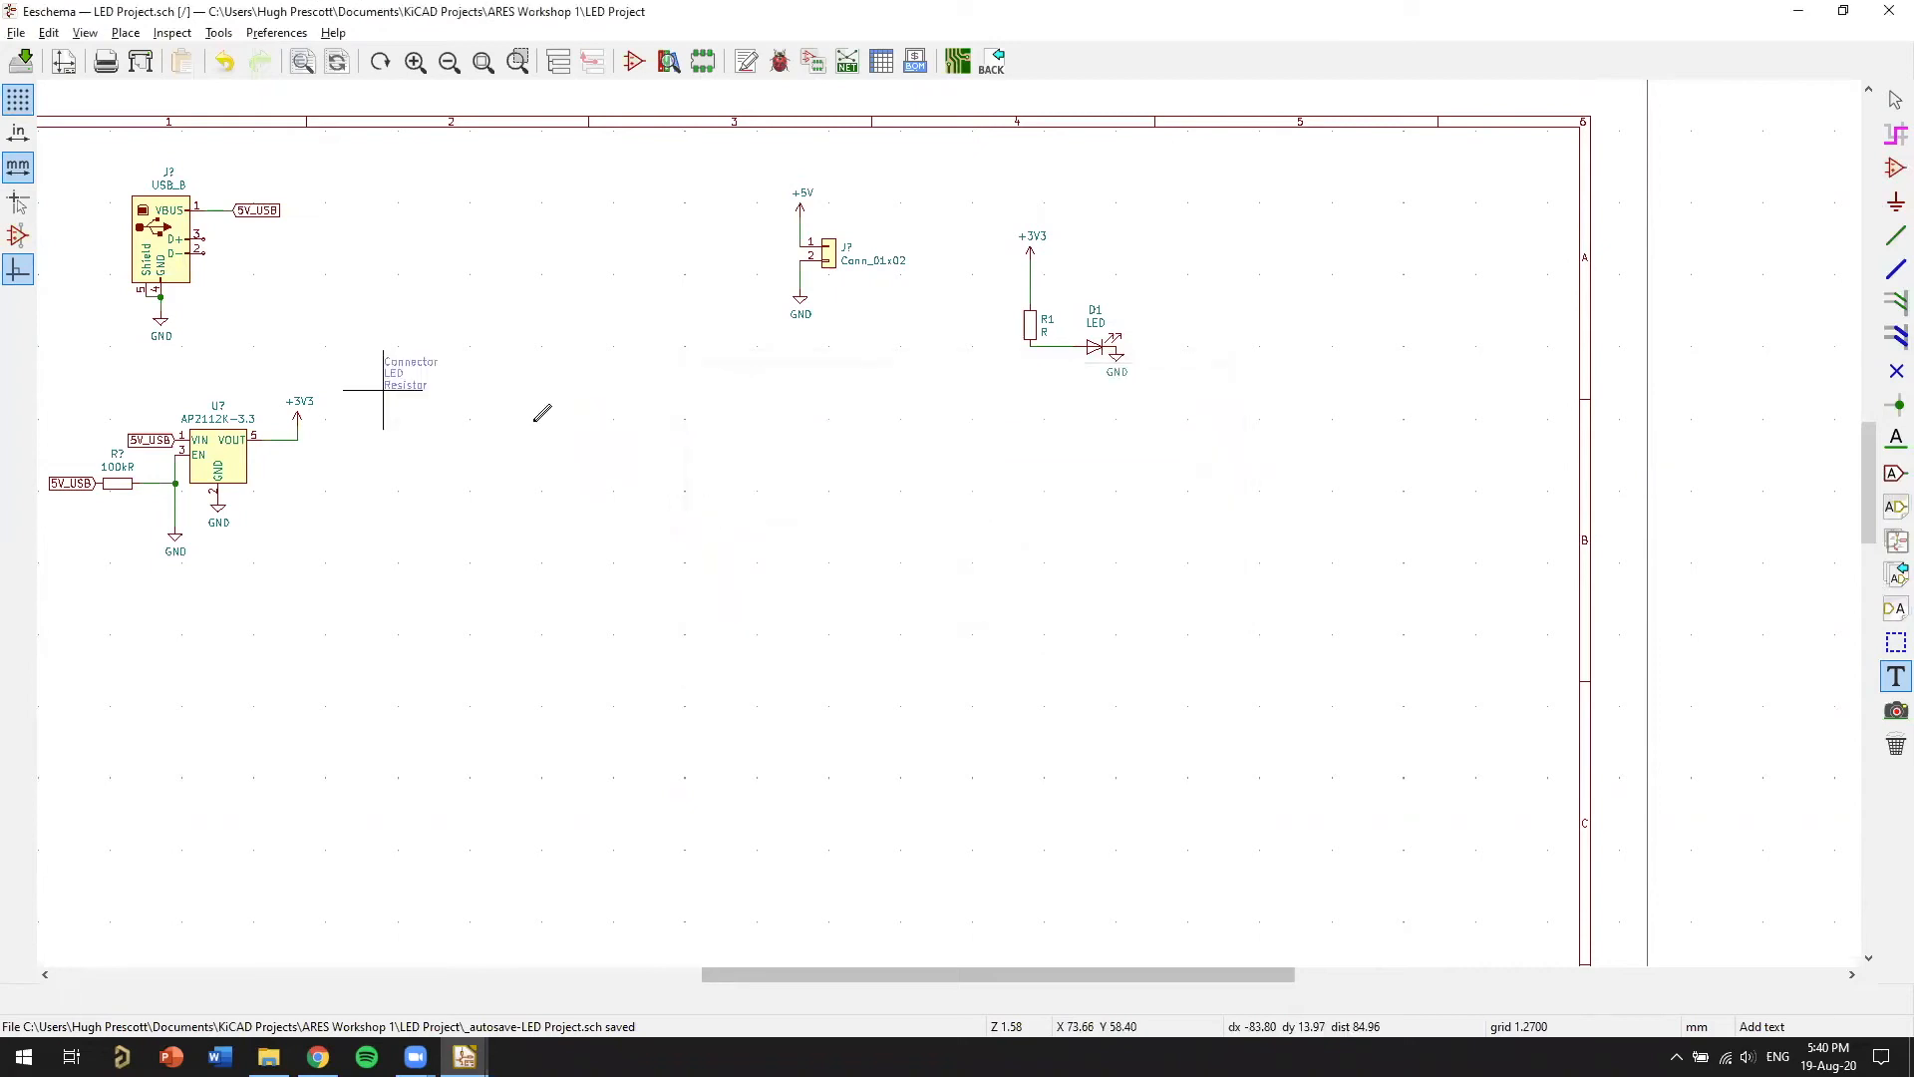
{"action": "left_click", "coordinate": [628, 460]}
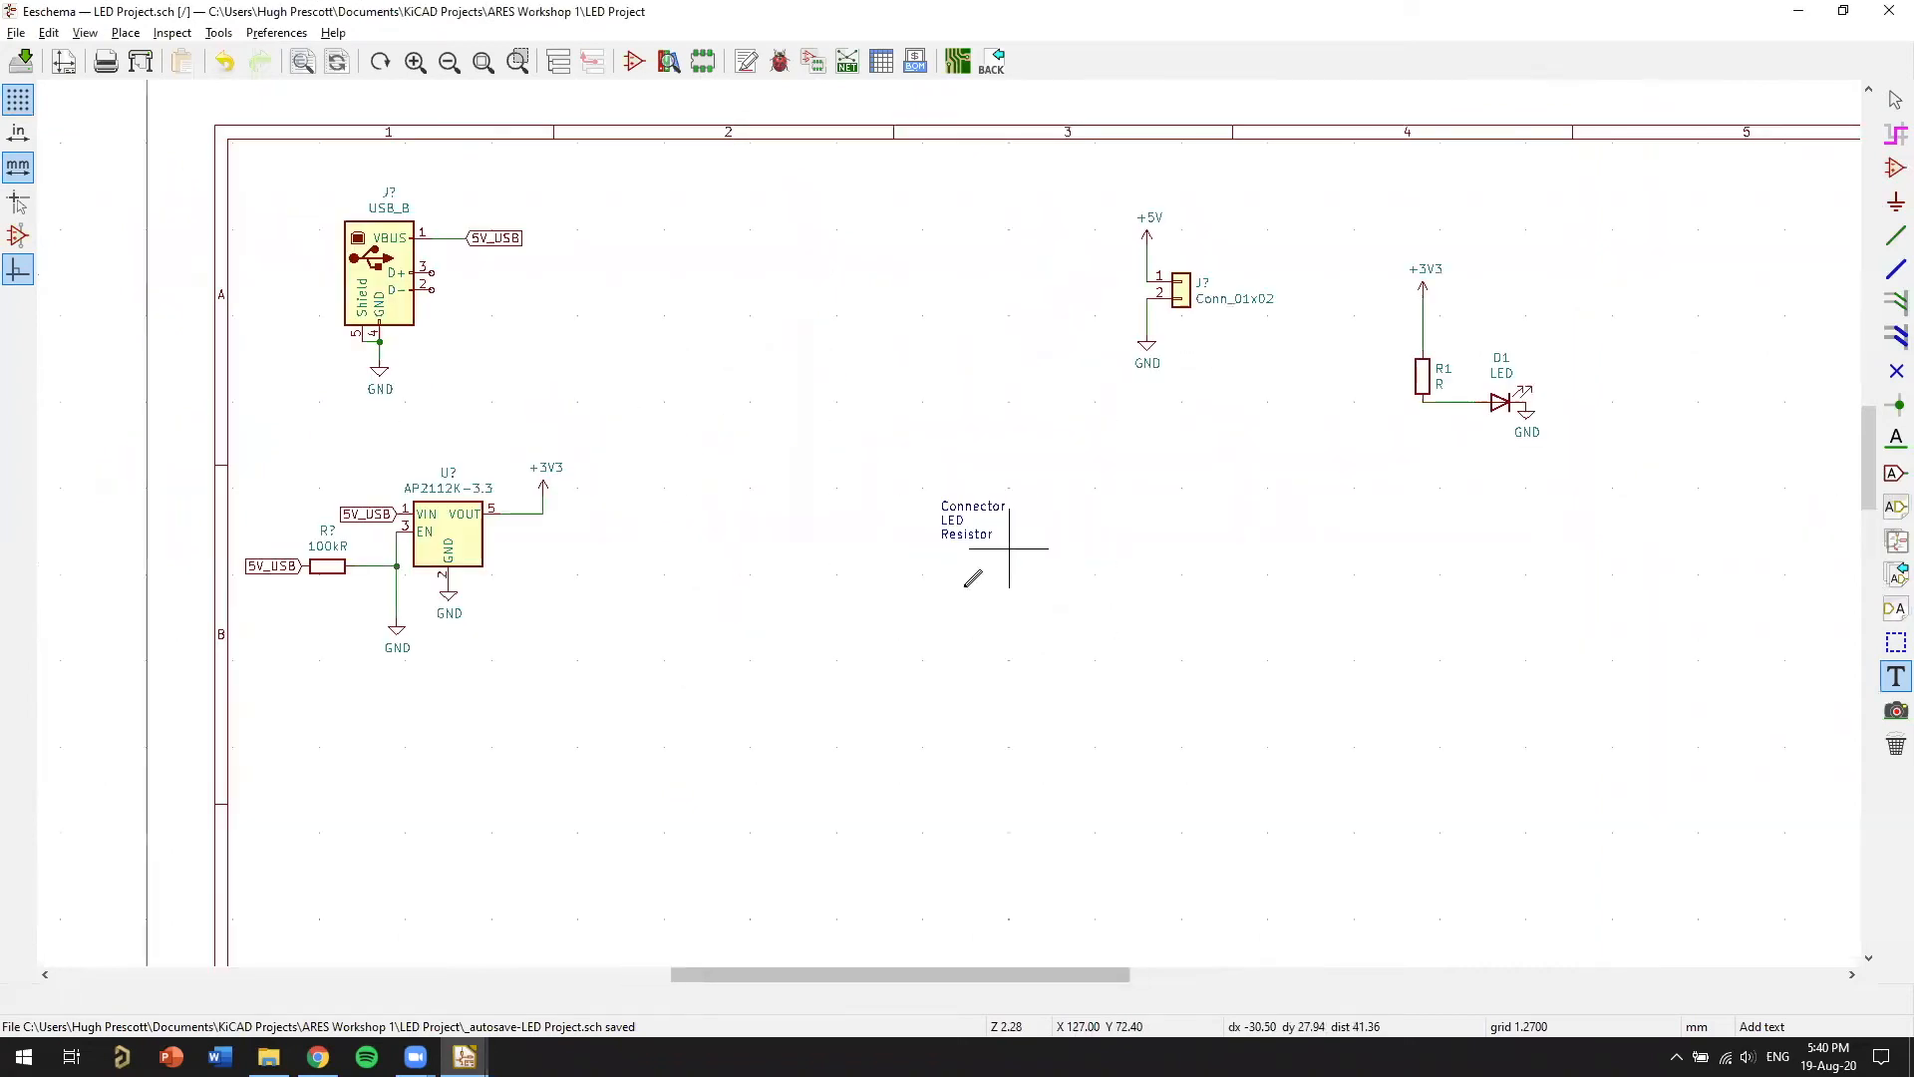
Start adding a component in the empty area beside the three-line text note, opening the symbol chooser
{"action": "scroll", "coordinate": [974, 582], "scroll_direction": "up", "scroll_amount": 4}
{"action": "middle_click_drag", "start_coordinate": [846, 425], "coordinate": [727, 359]}
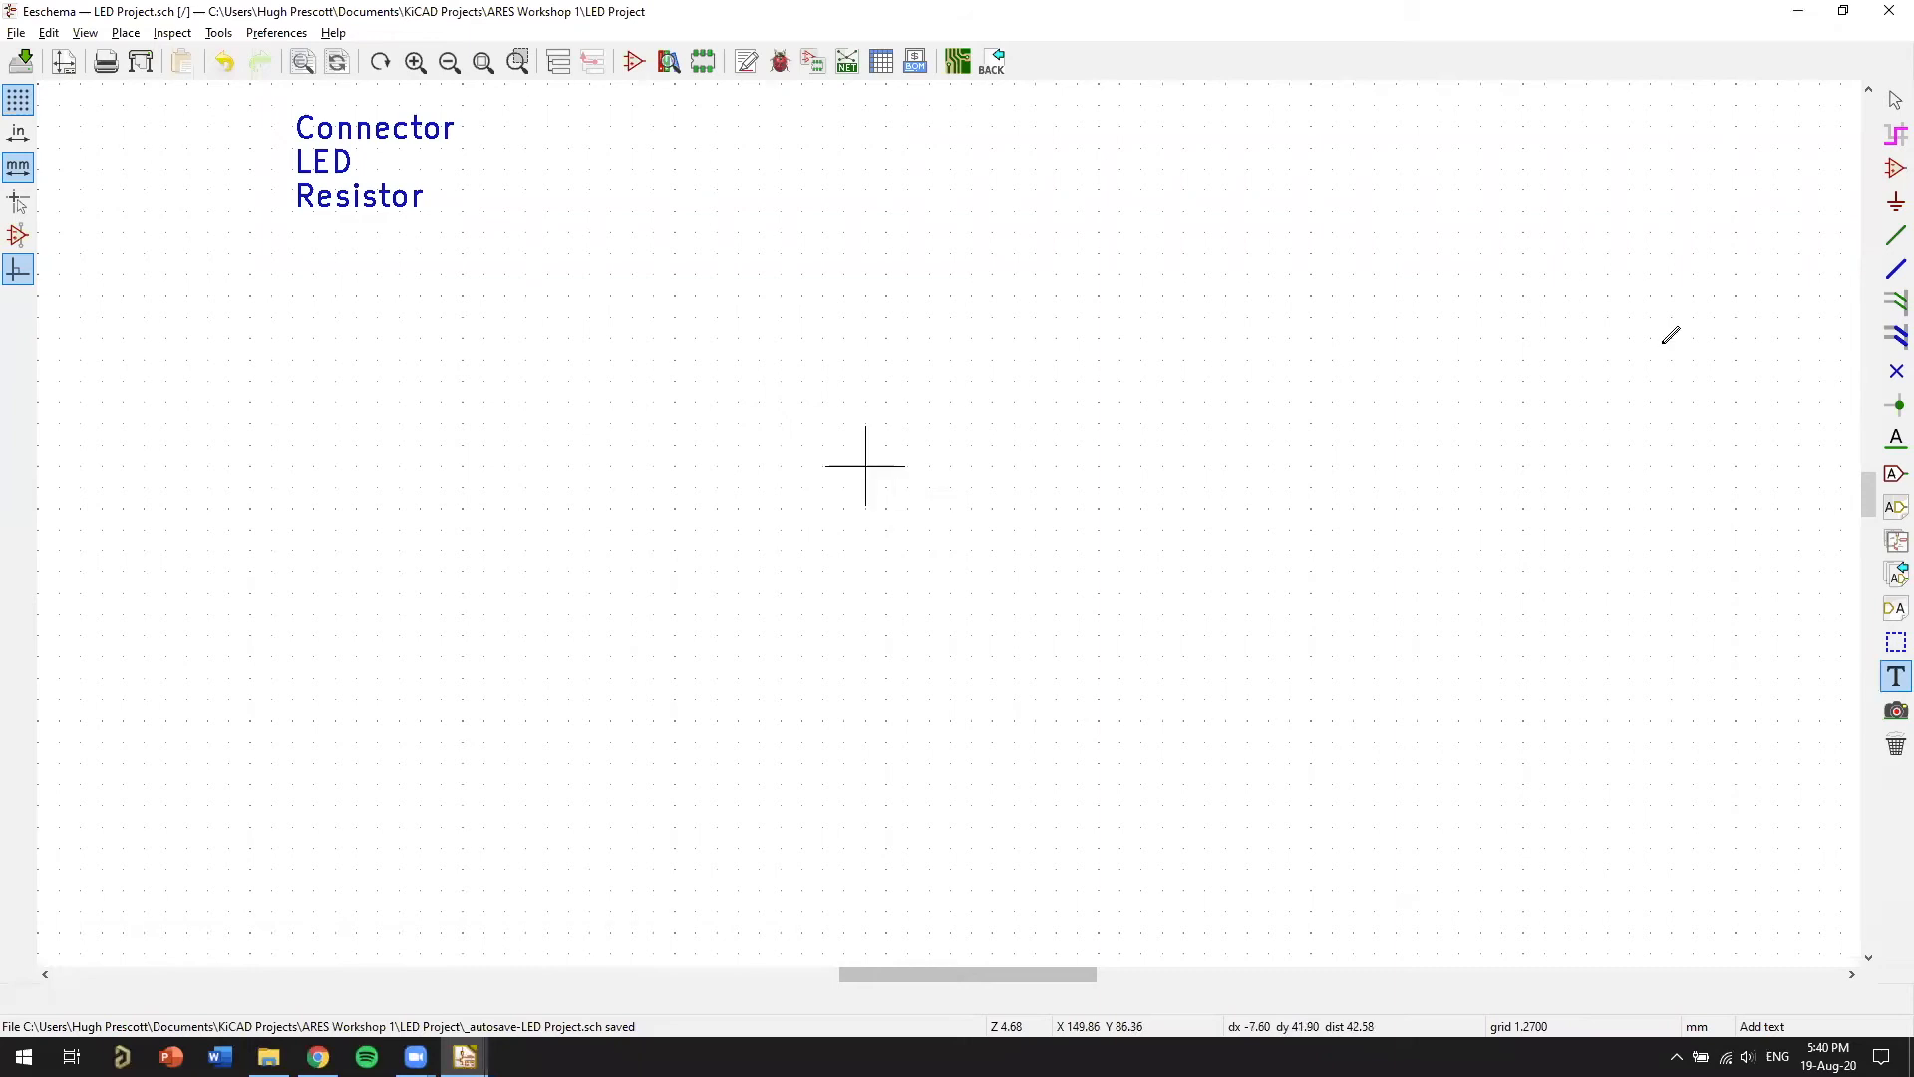
{"action": "left_click", "coordinate": [1894, 169]}
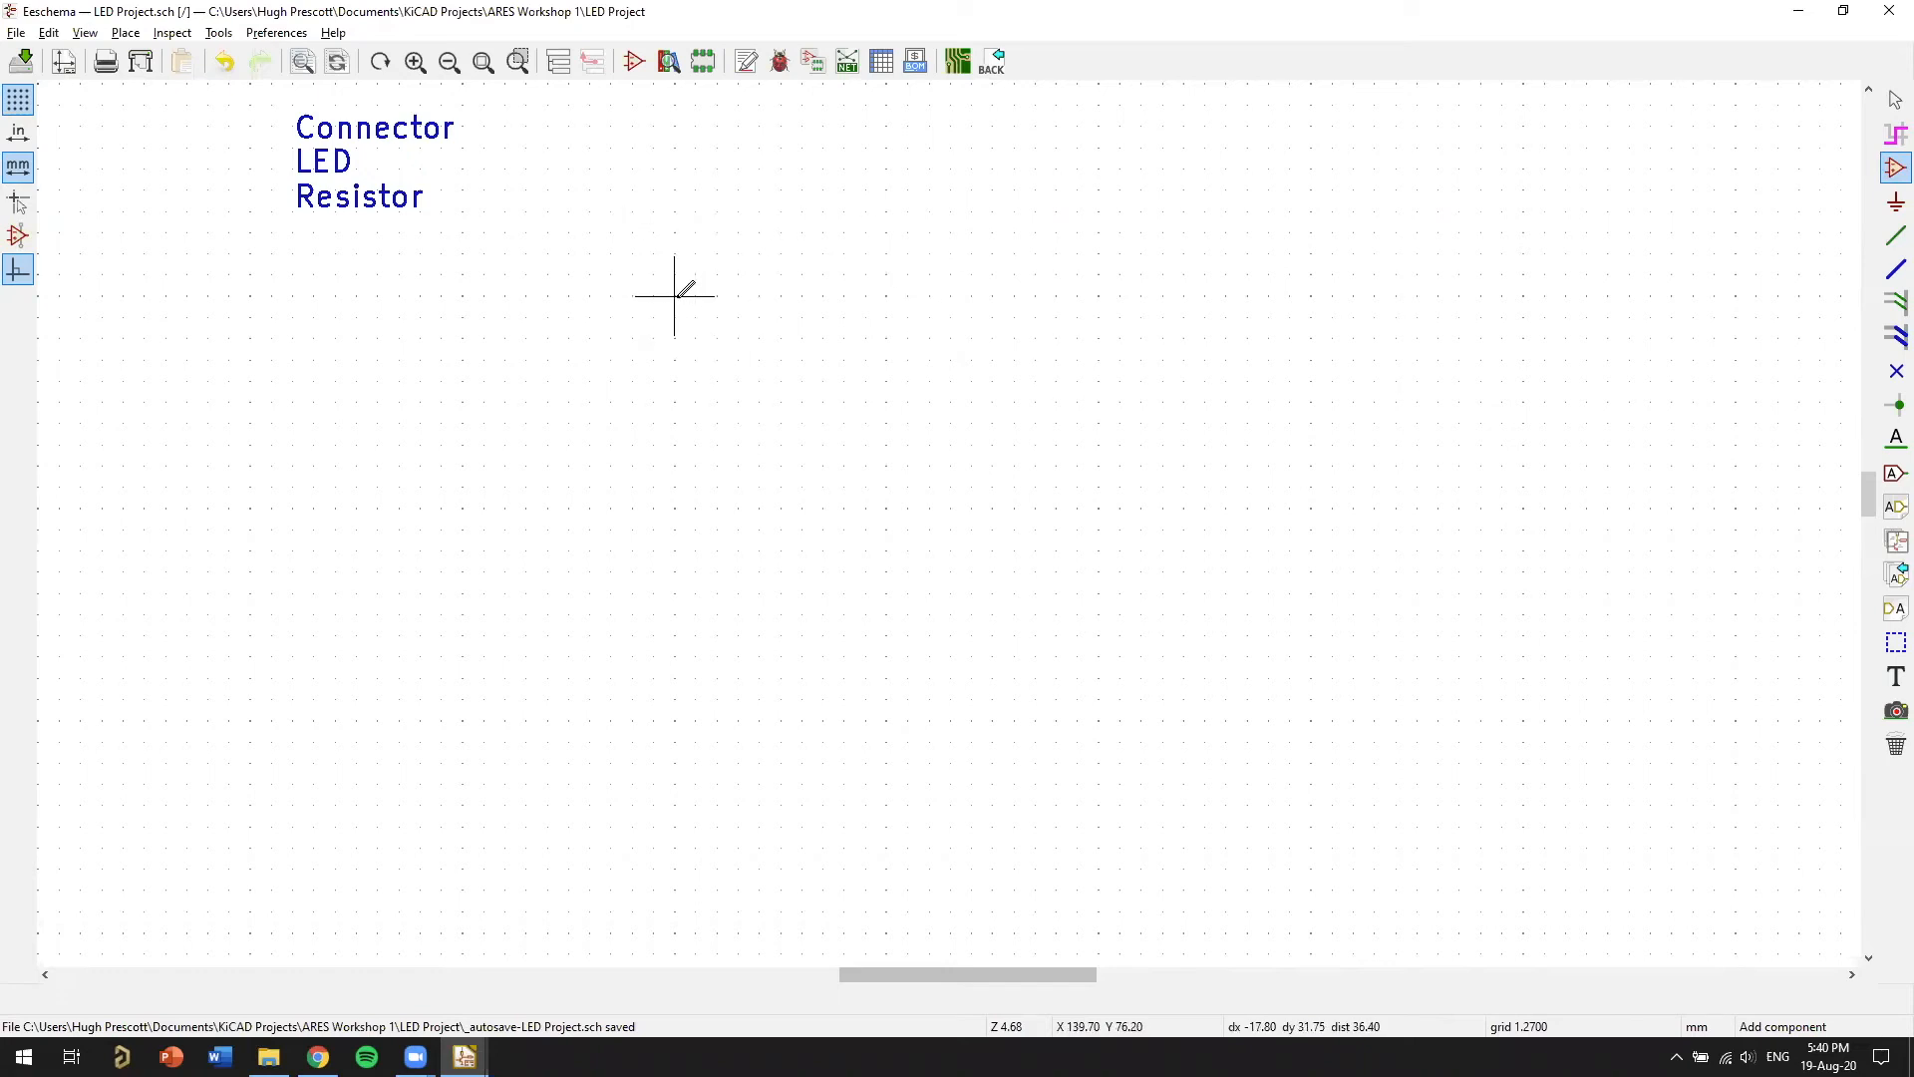
{"action": "left_click", "coordinate": [728, 366]}
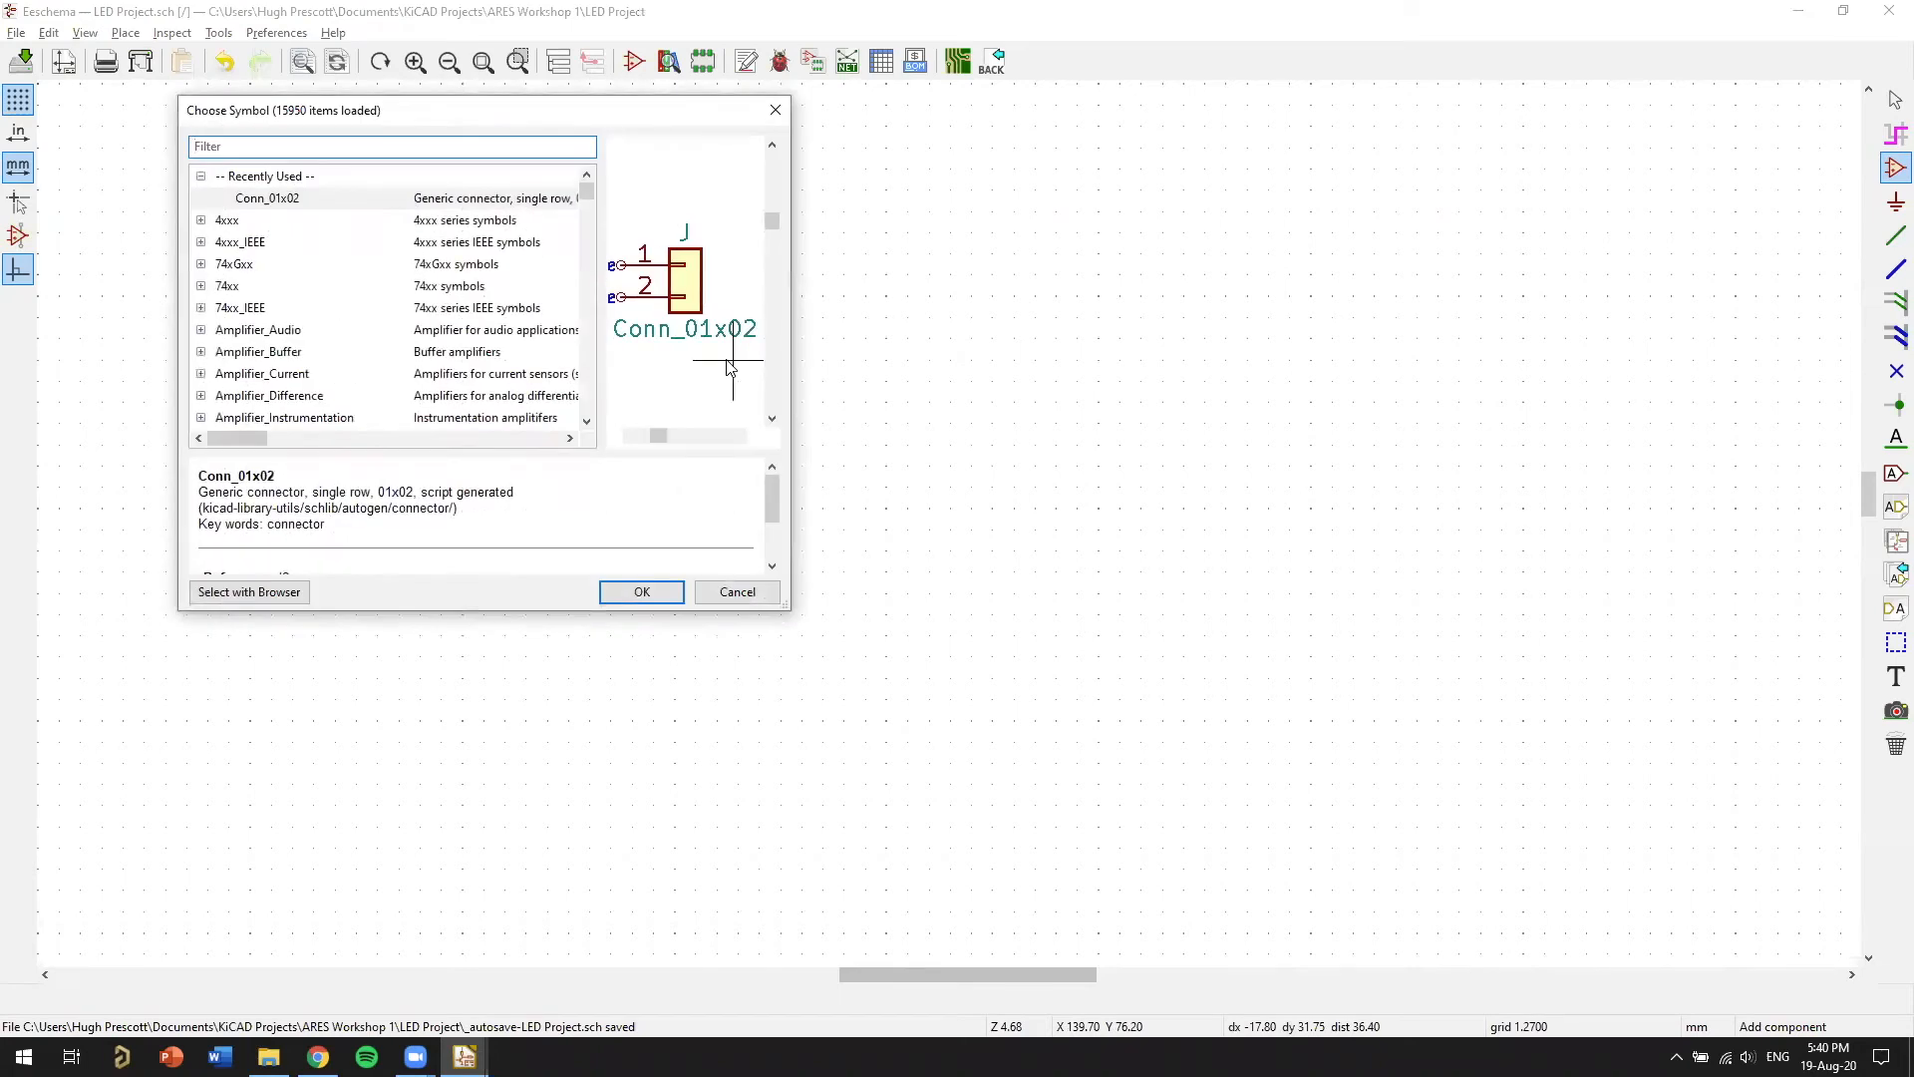
Examine the full list of symbol libraries from start to end, including the contents of Connector_Generic
{"action": "left_click_drag", "start_coordinate": [615, 122], "coordinate": [843, 250]}
{"action": "scroll", "coordinate": [511, 342], "scroll_direction": "down", "scroll_amount": 5}
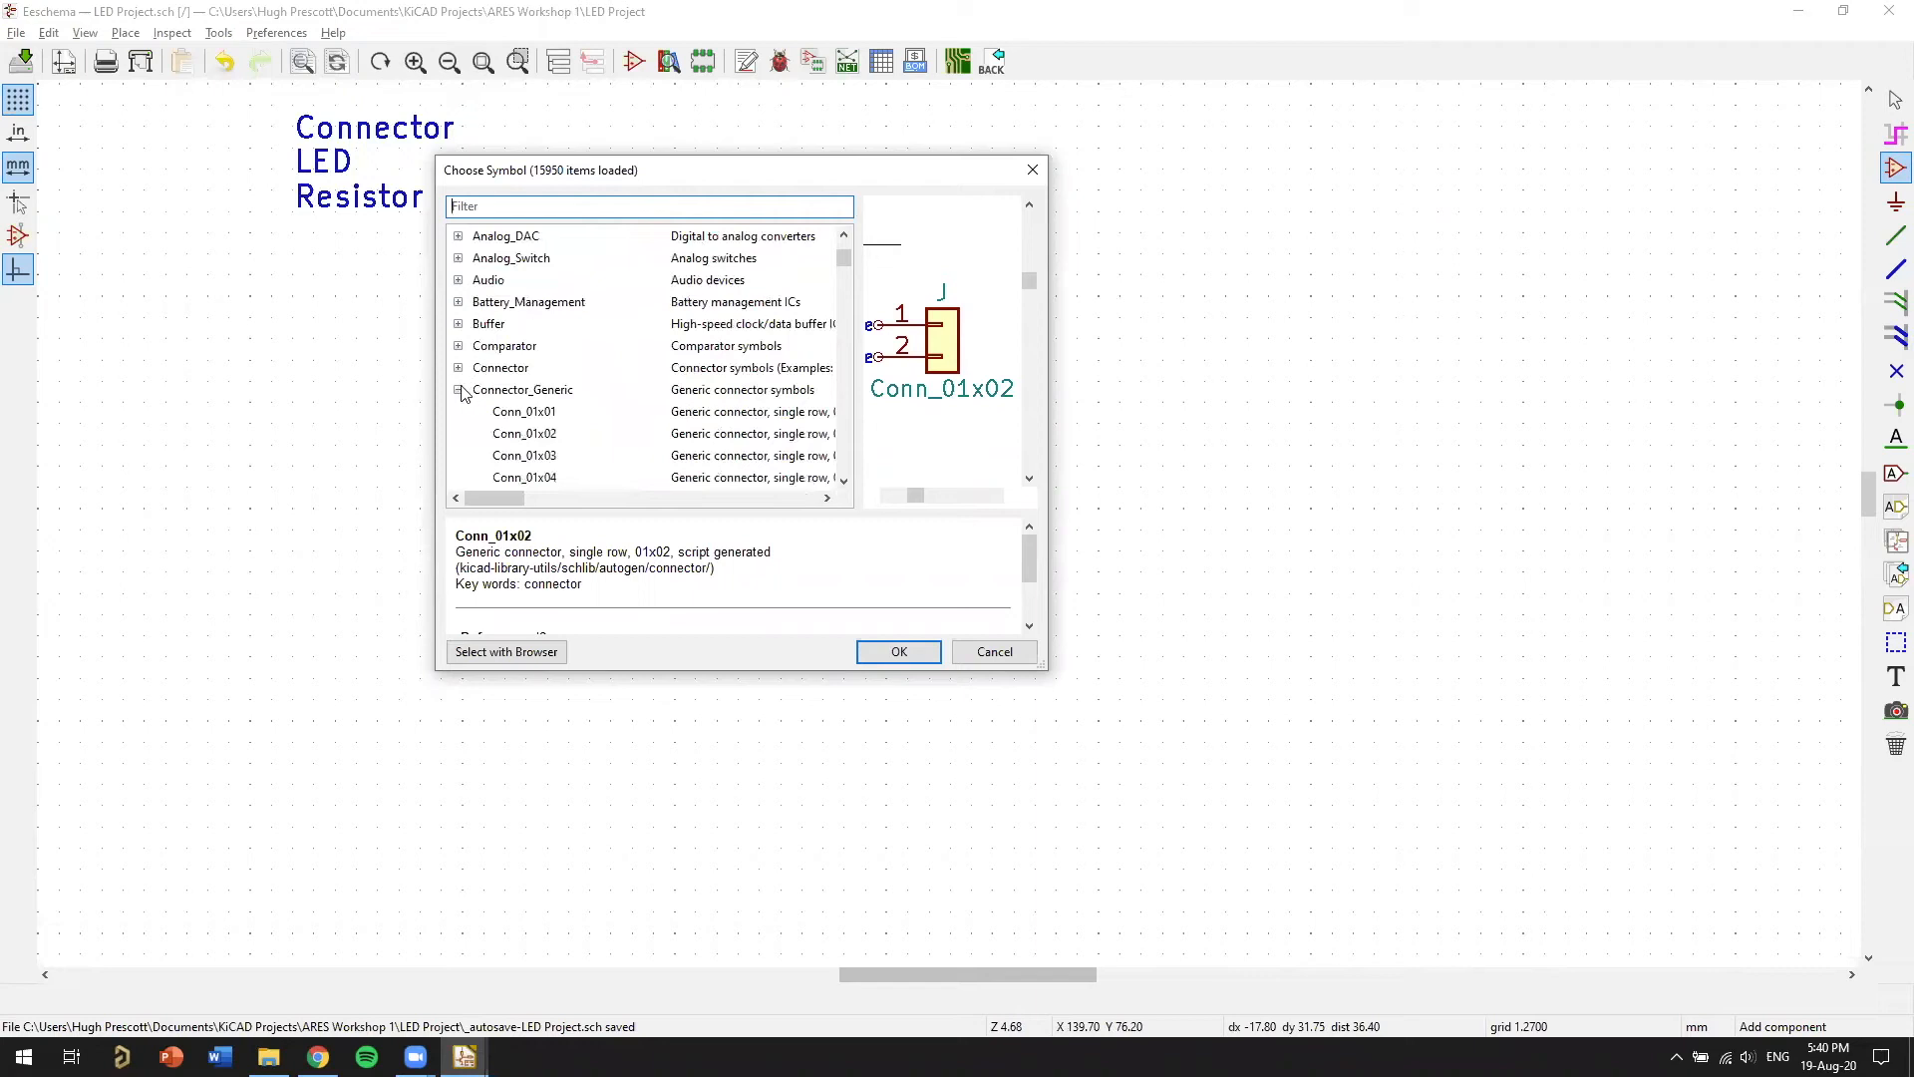
{"action": "left_click", "coordinate": [459, 390]}
{"action": "scroll", "coordinate": [845, 279], "scroll_direction": "down", "scroll_amount": 10}
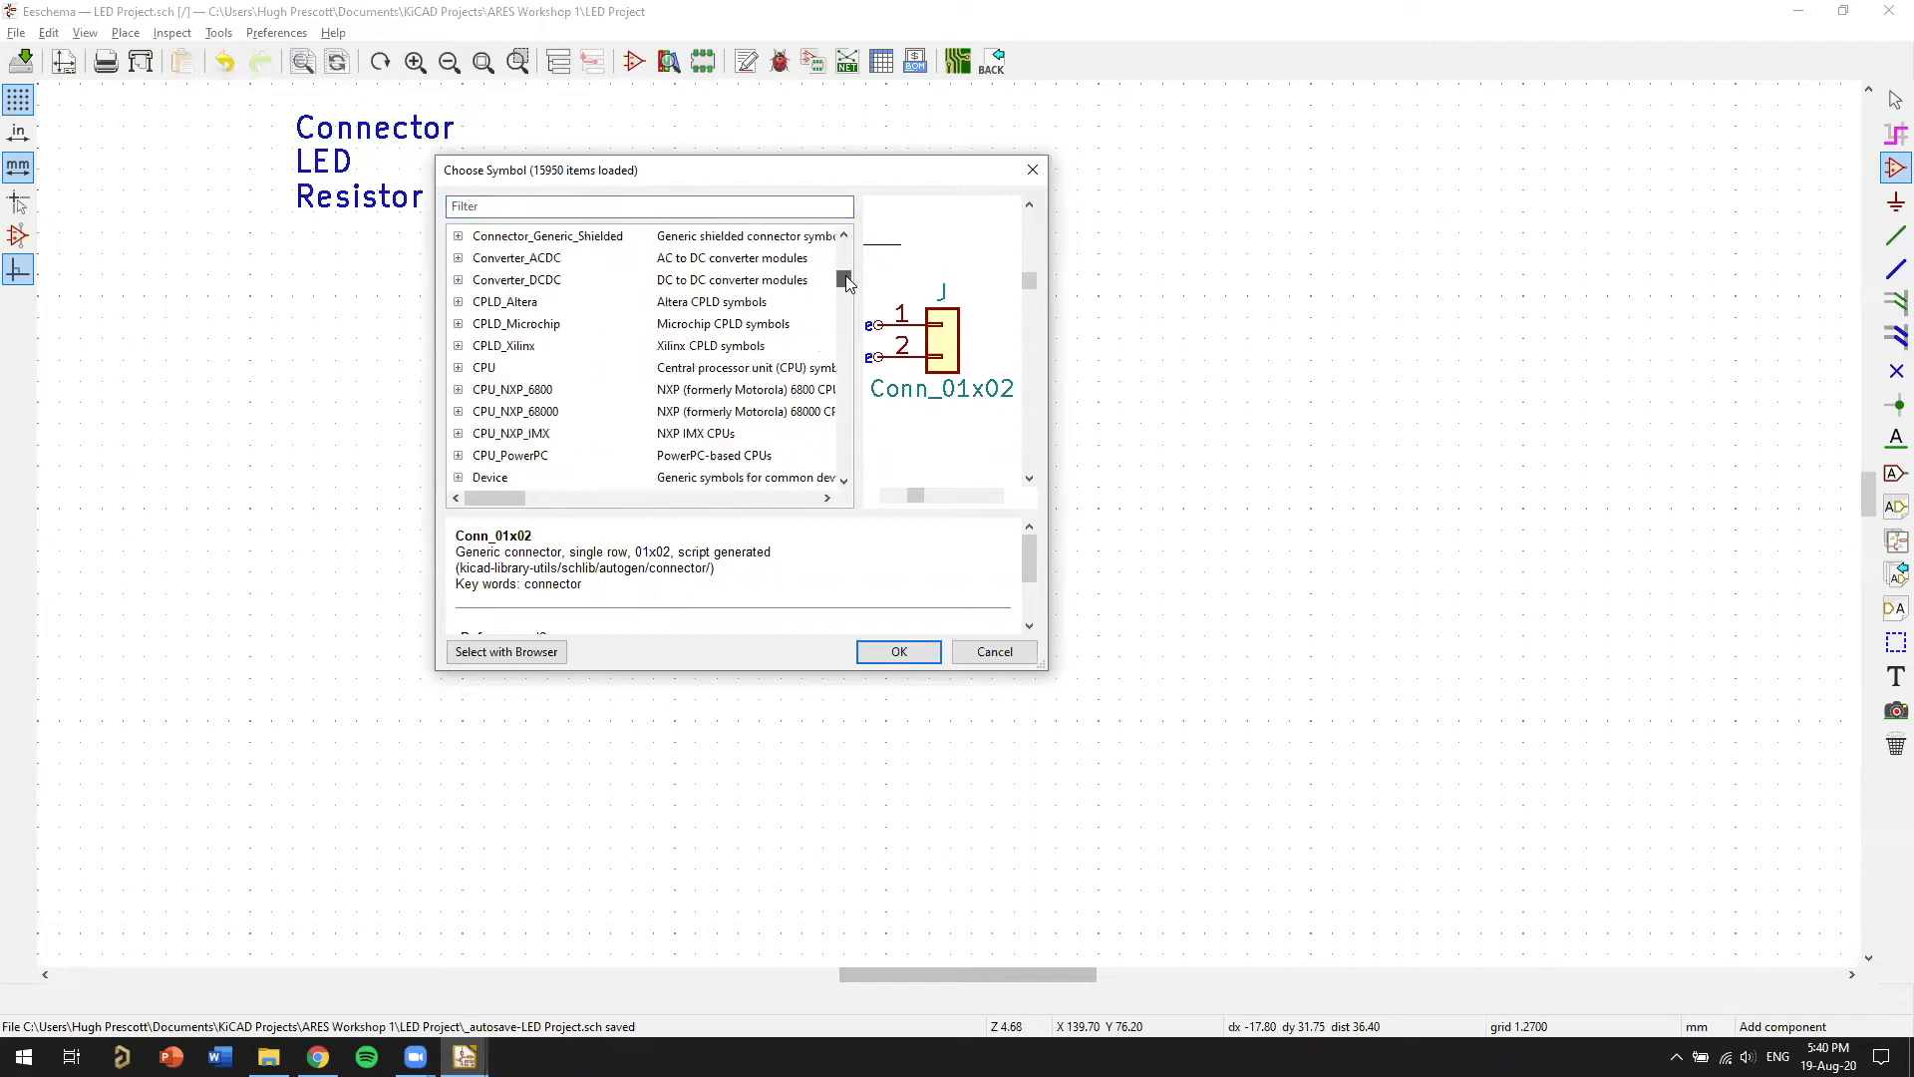
{"action": "scroll", "coordinate": [843, 339], "scroll_direction": "down", "scroll_amount": 20}
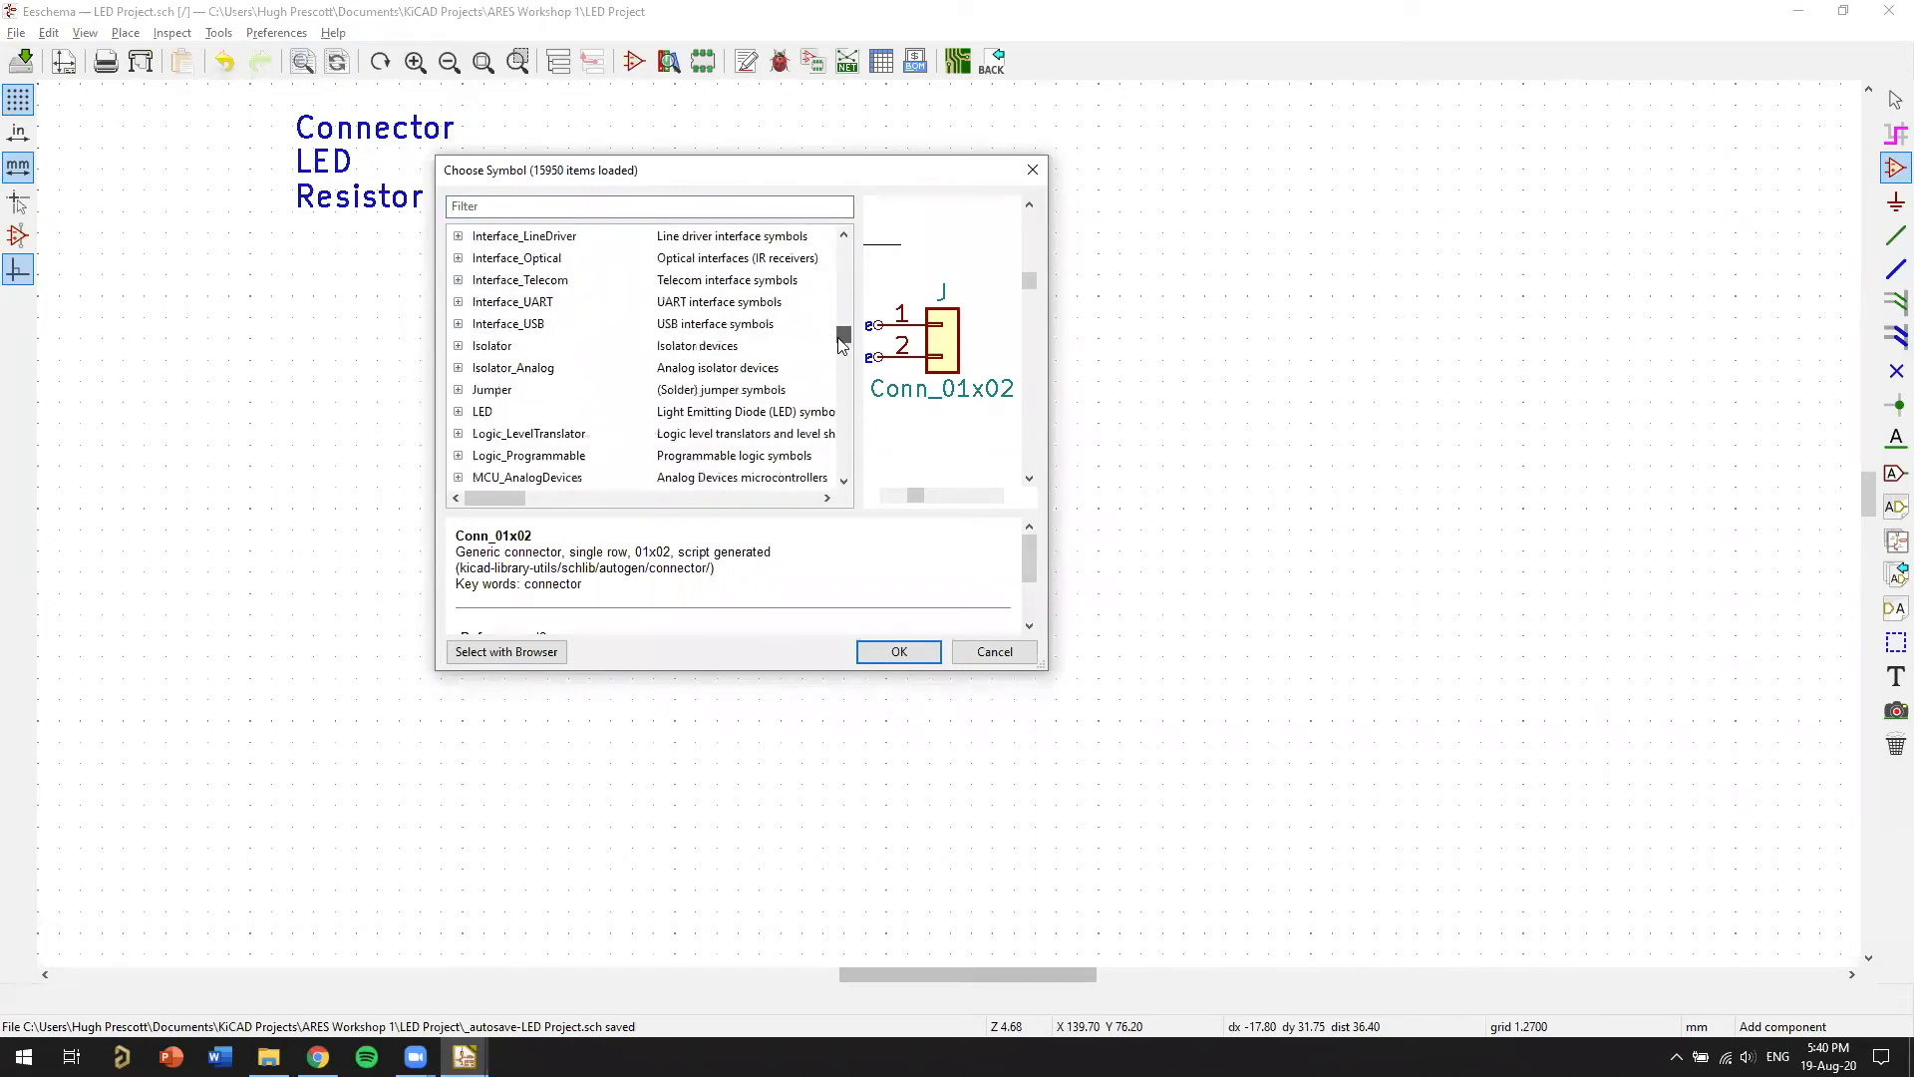
{"action": "scroll", "coordinate": [836, 374], "scroll_direction": "down", "scroll_amount": 20}
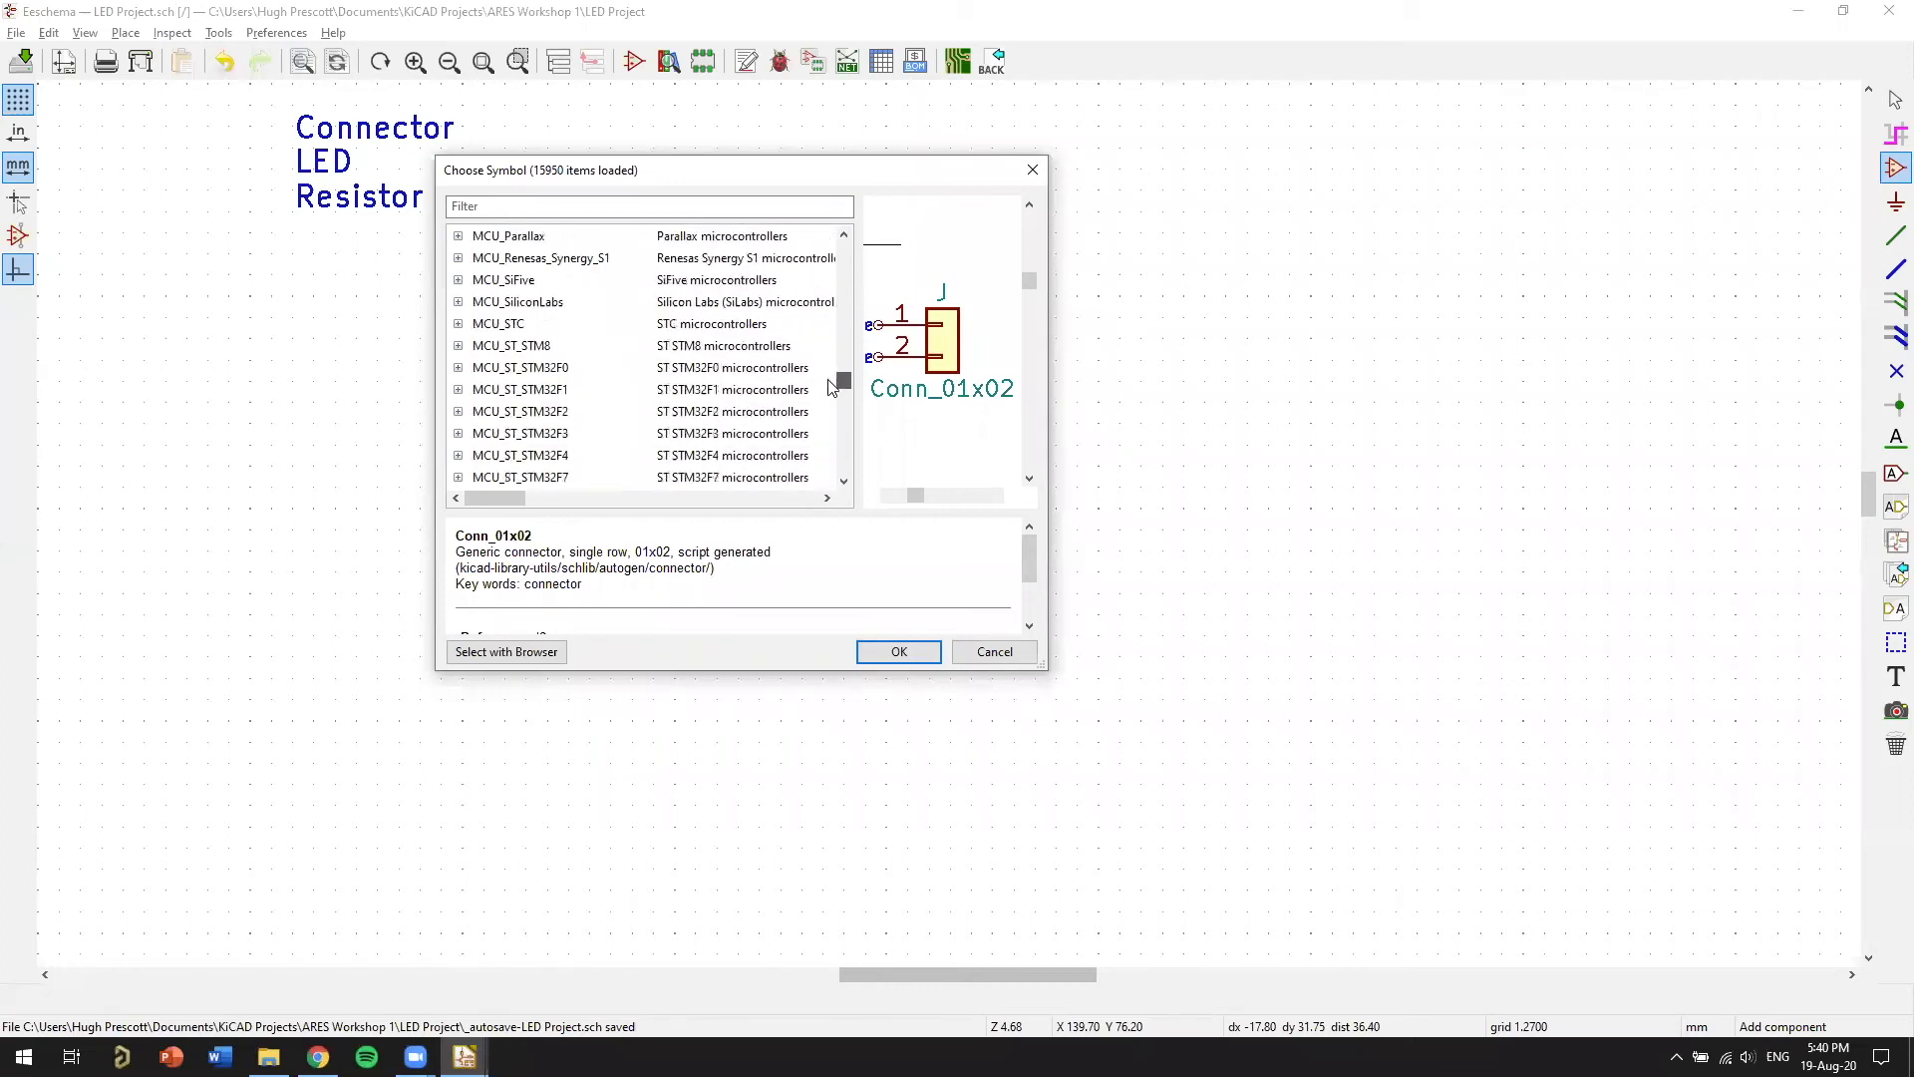
{"action": "scroll", "coordinate": [833, 449], "scroll_direction": "down", "scroll_amount": 15}
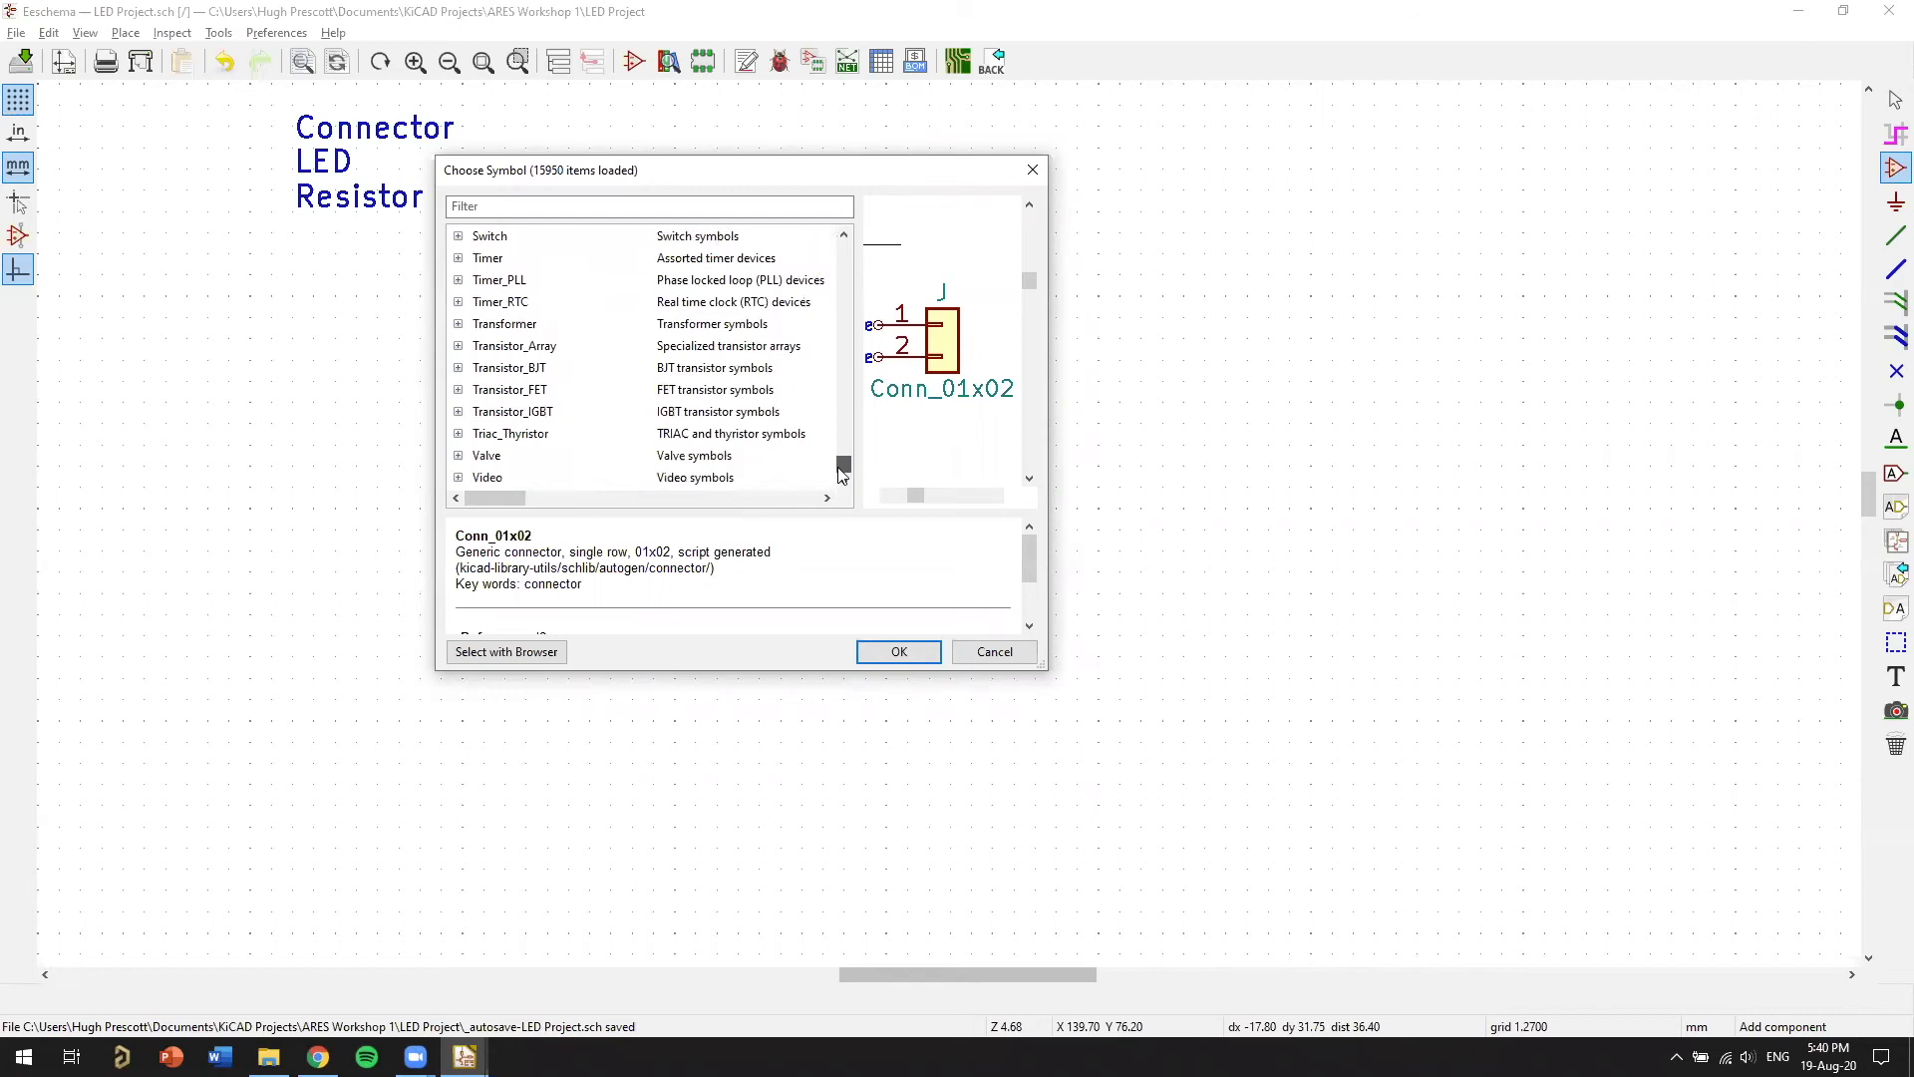
{"action": "scroll", "coordinate": [842, 468], "scroll_direction": "up", "scroll_amount": 1}
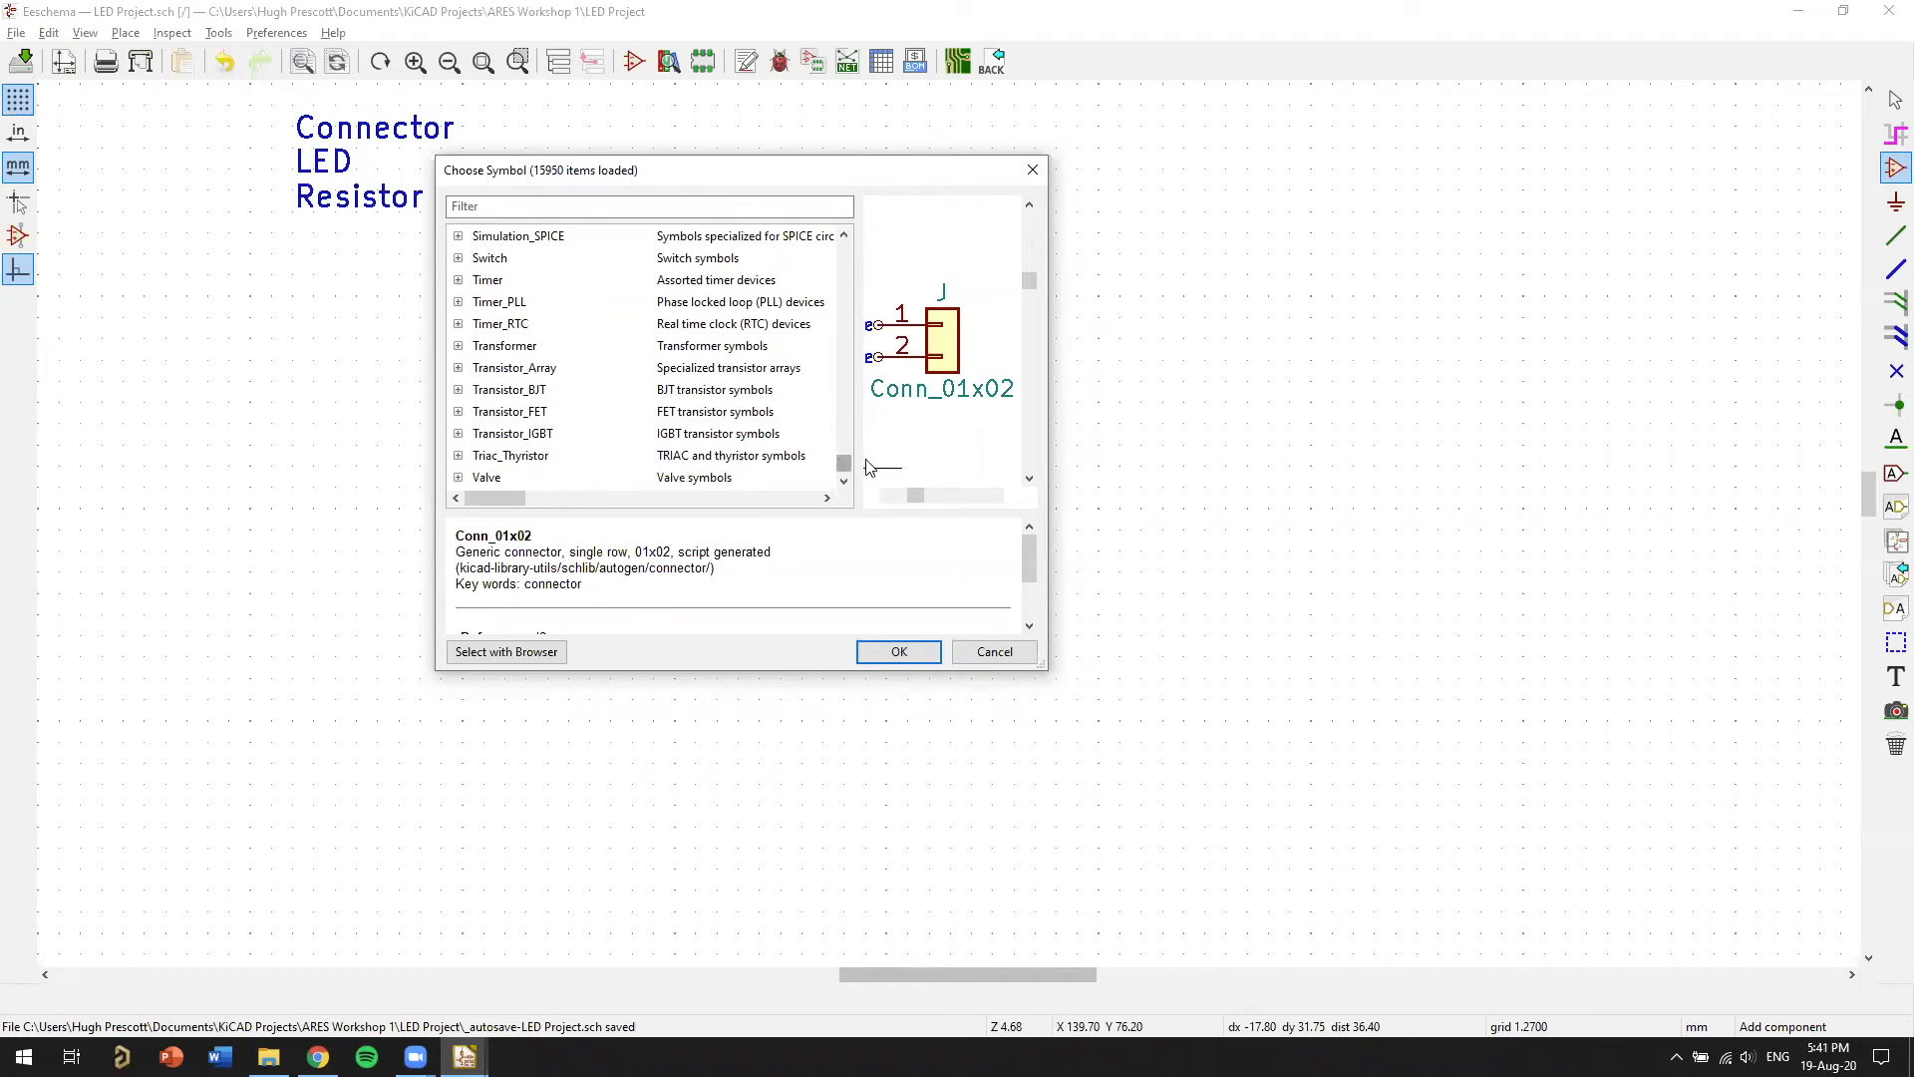
{"action": "left_click_drag", "start_coordinate": [851, 468], "coordinate": [804, 231]}
Filter the symbol list by "Conn"
{"action": "left_click", "coordinate": [654, 205]}
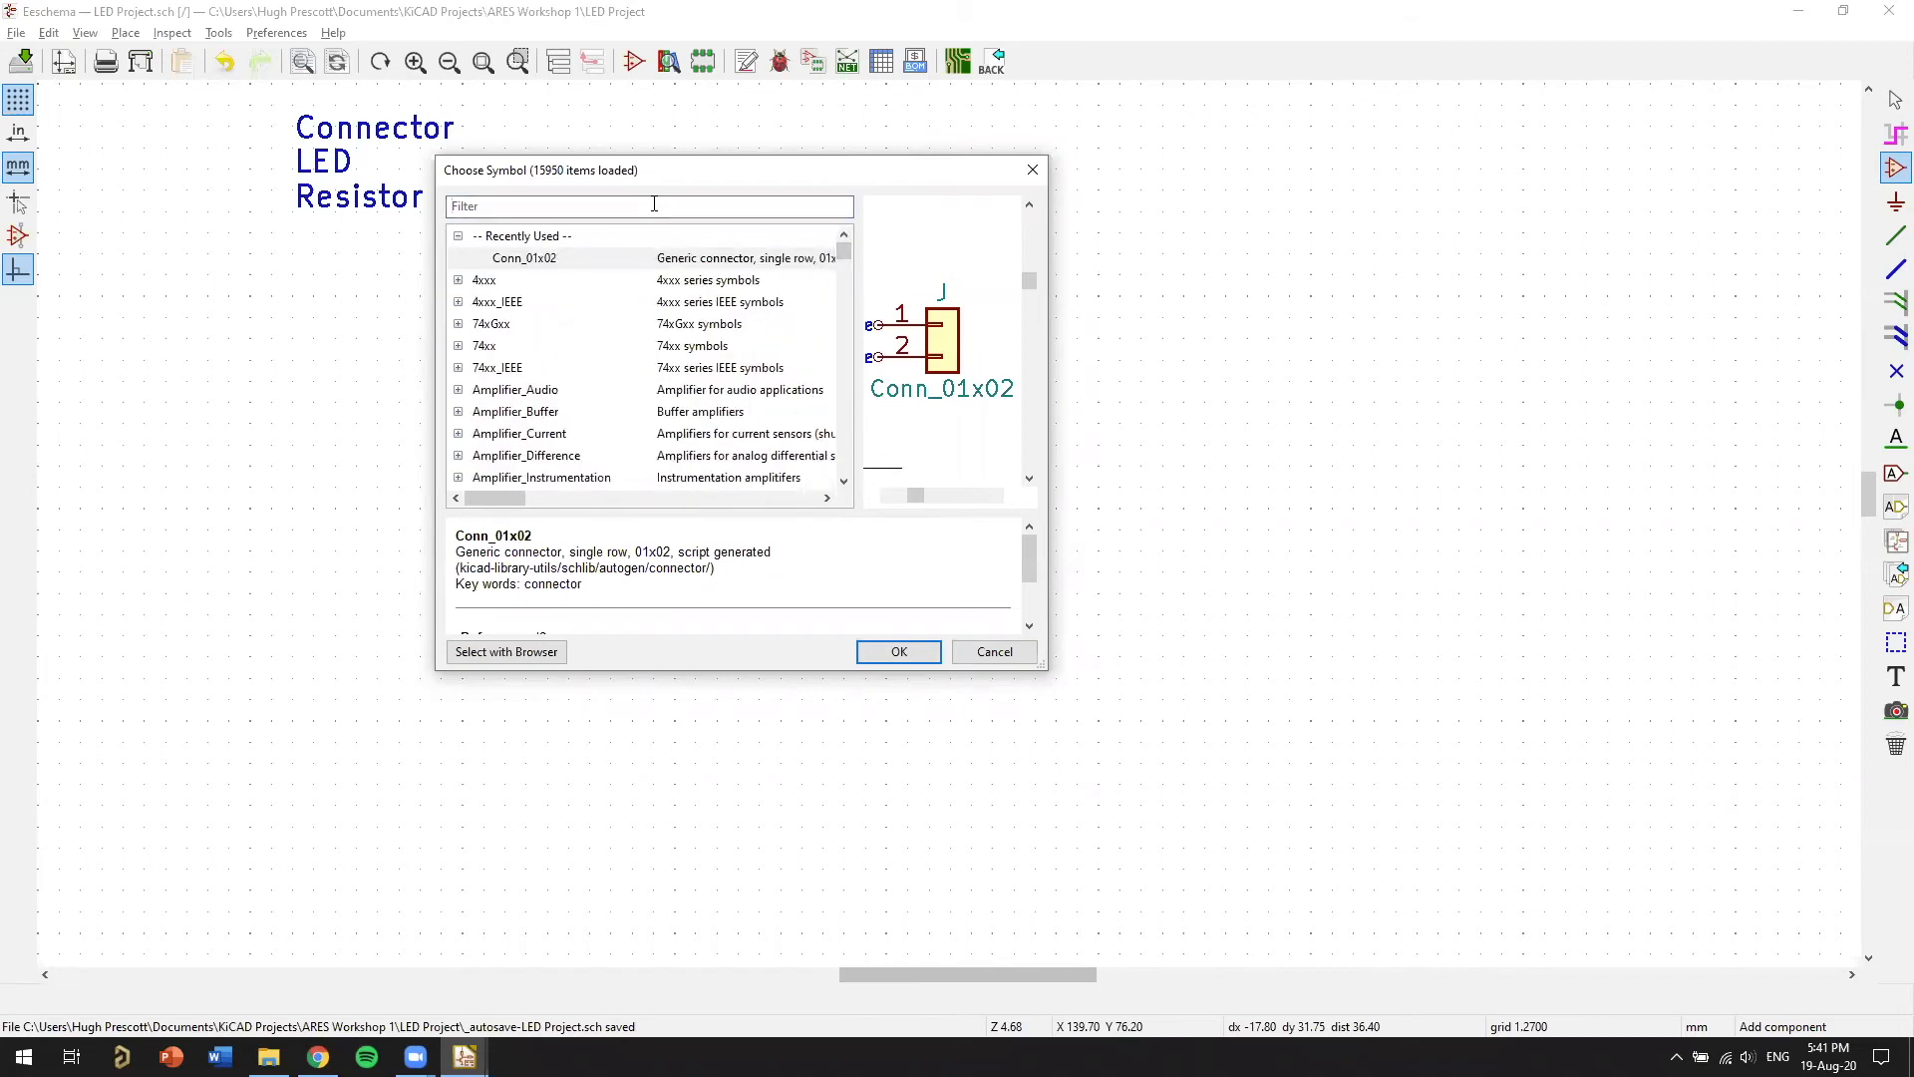
{"action": "left_click_drag", "start_coordinate": [797, 170], "coordinate": [1085, 158]}
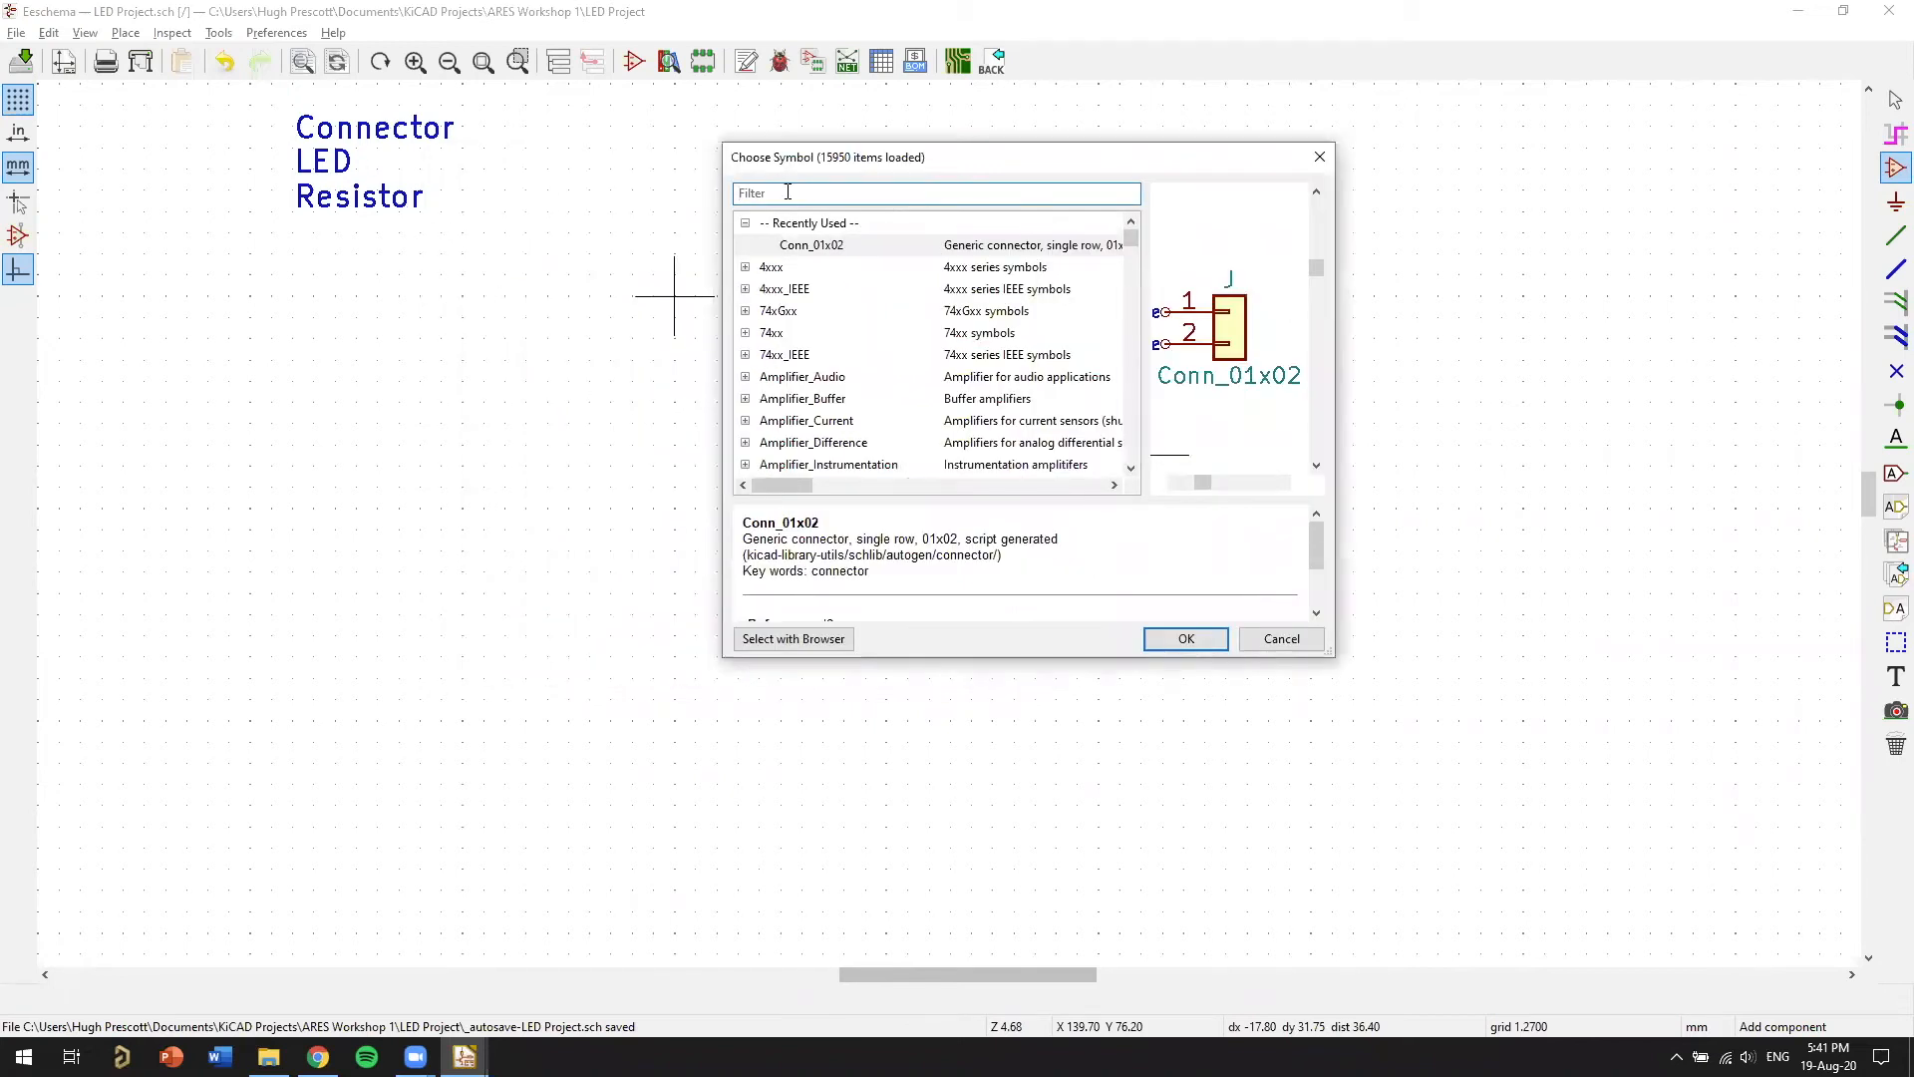
{"action": "type", "text": "Conne"}
{"action": "key", "text": "BackSpace"}
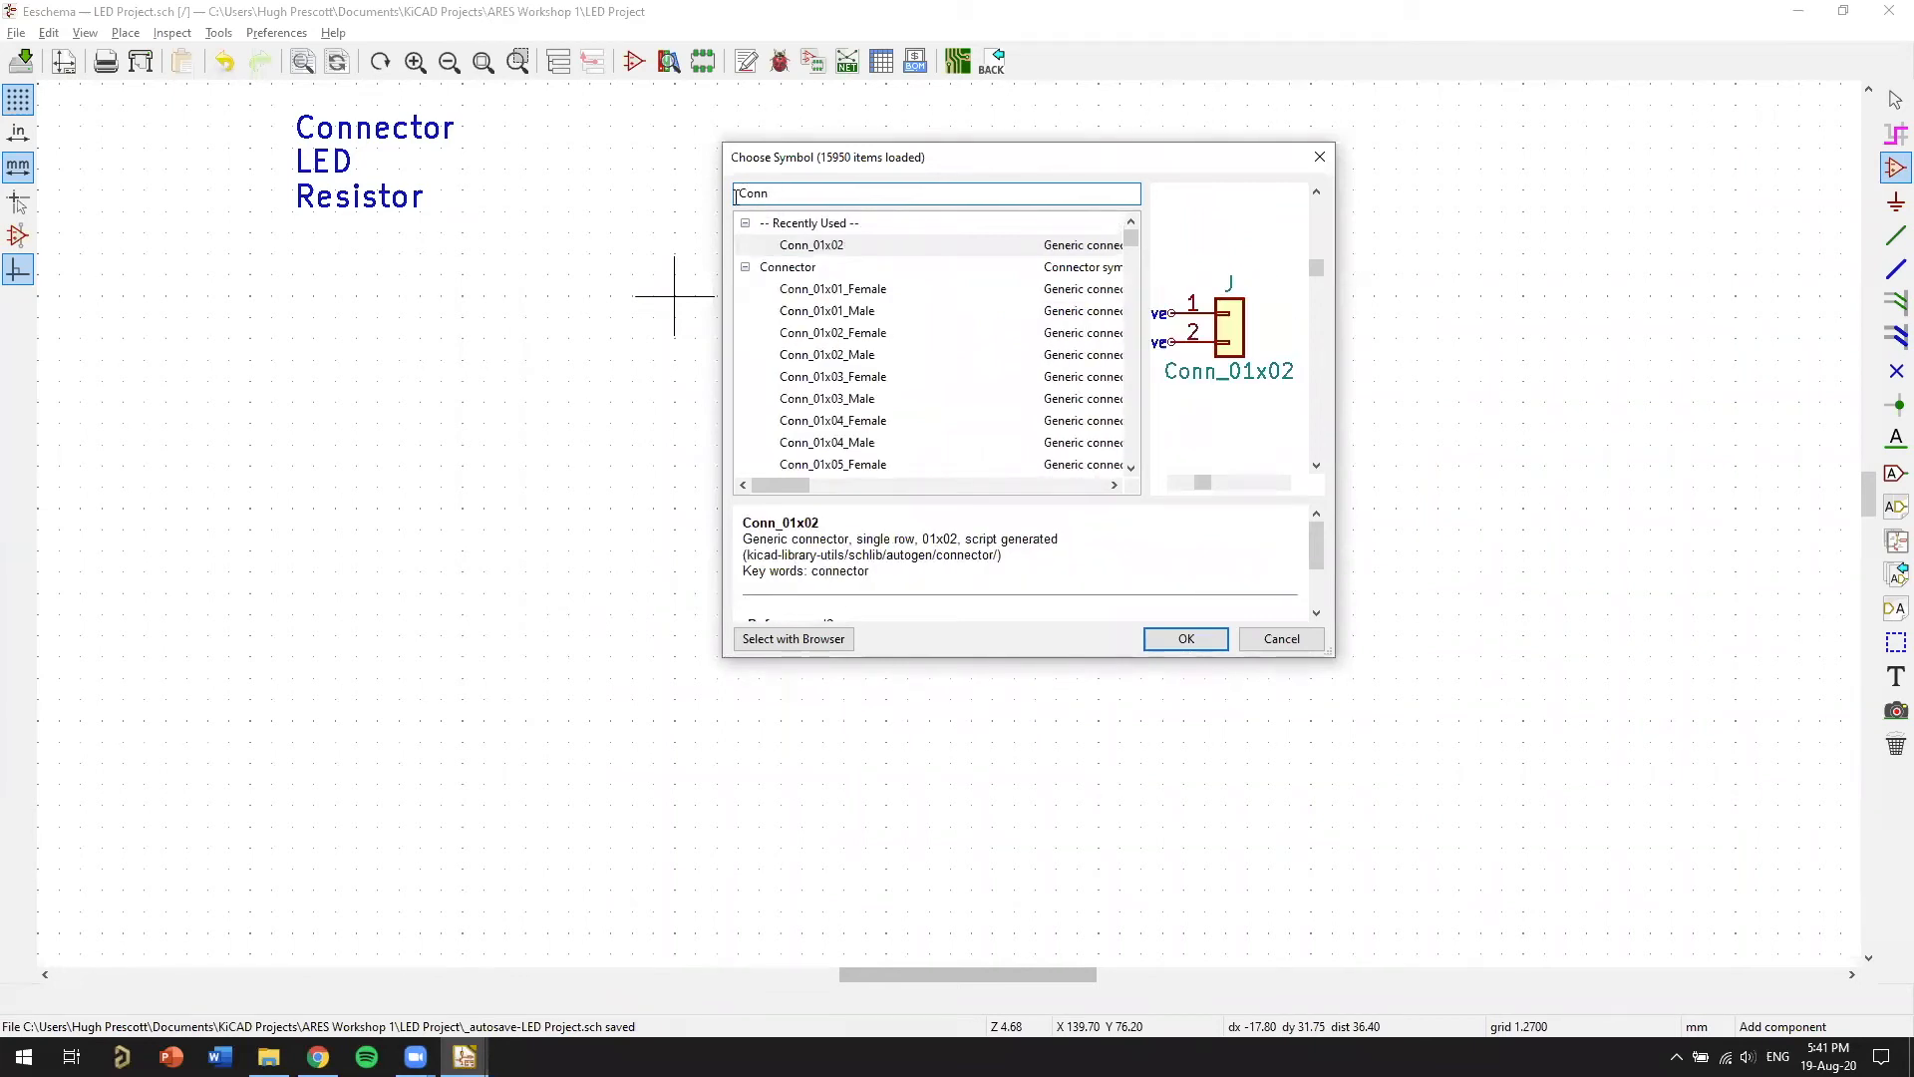
Preview the generic Conn_01x01 and Conn_01x02 symbols and compare them with Conn_01x02_Female from the Connector library
{"action": "left_click", "coordinate": [746, 267]}
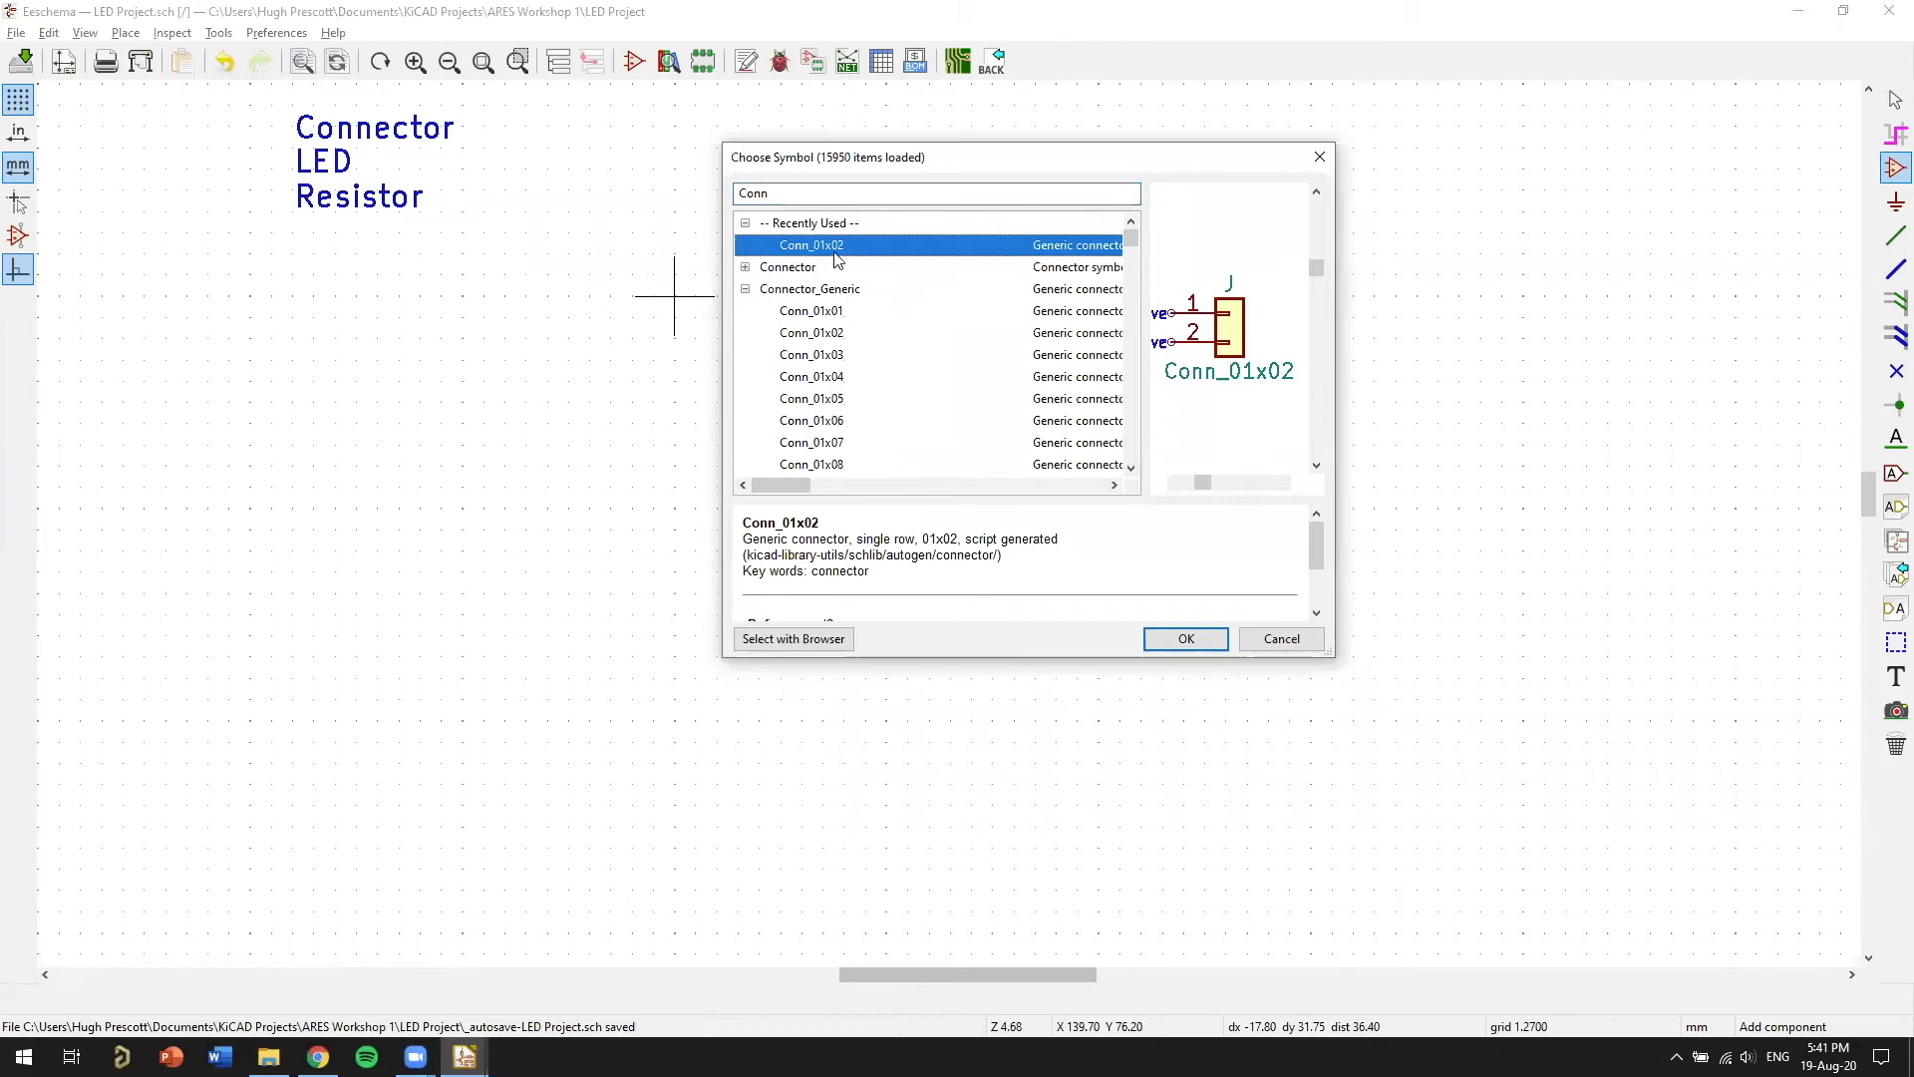
{"action": "left_click", "coordinate": [835, 290]}
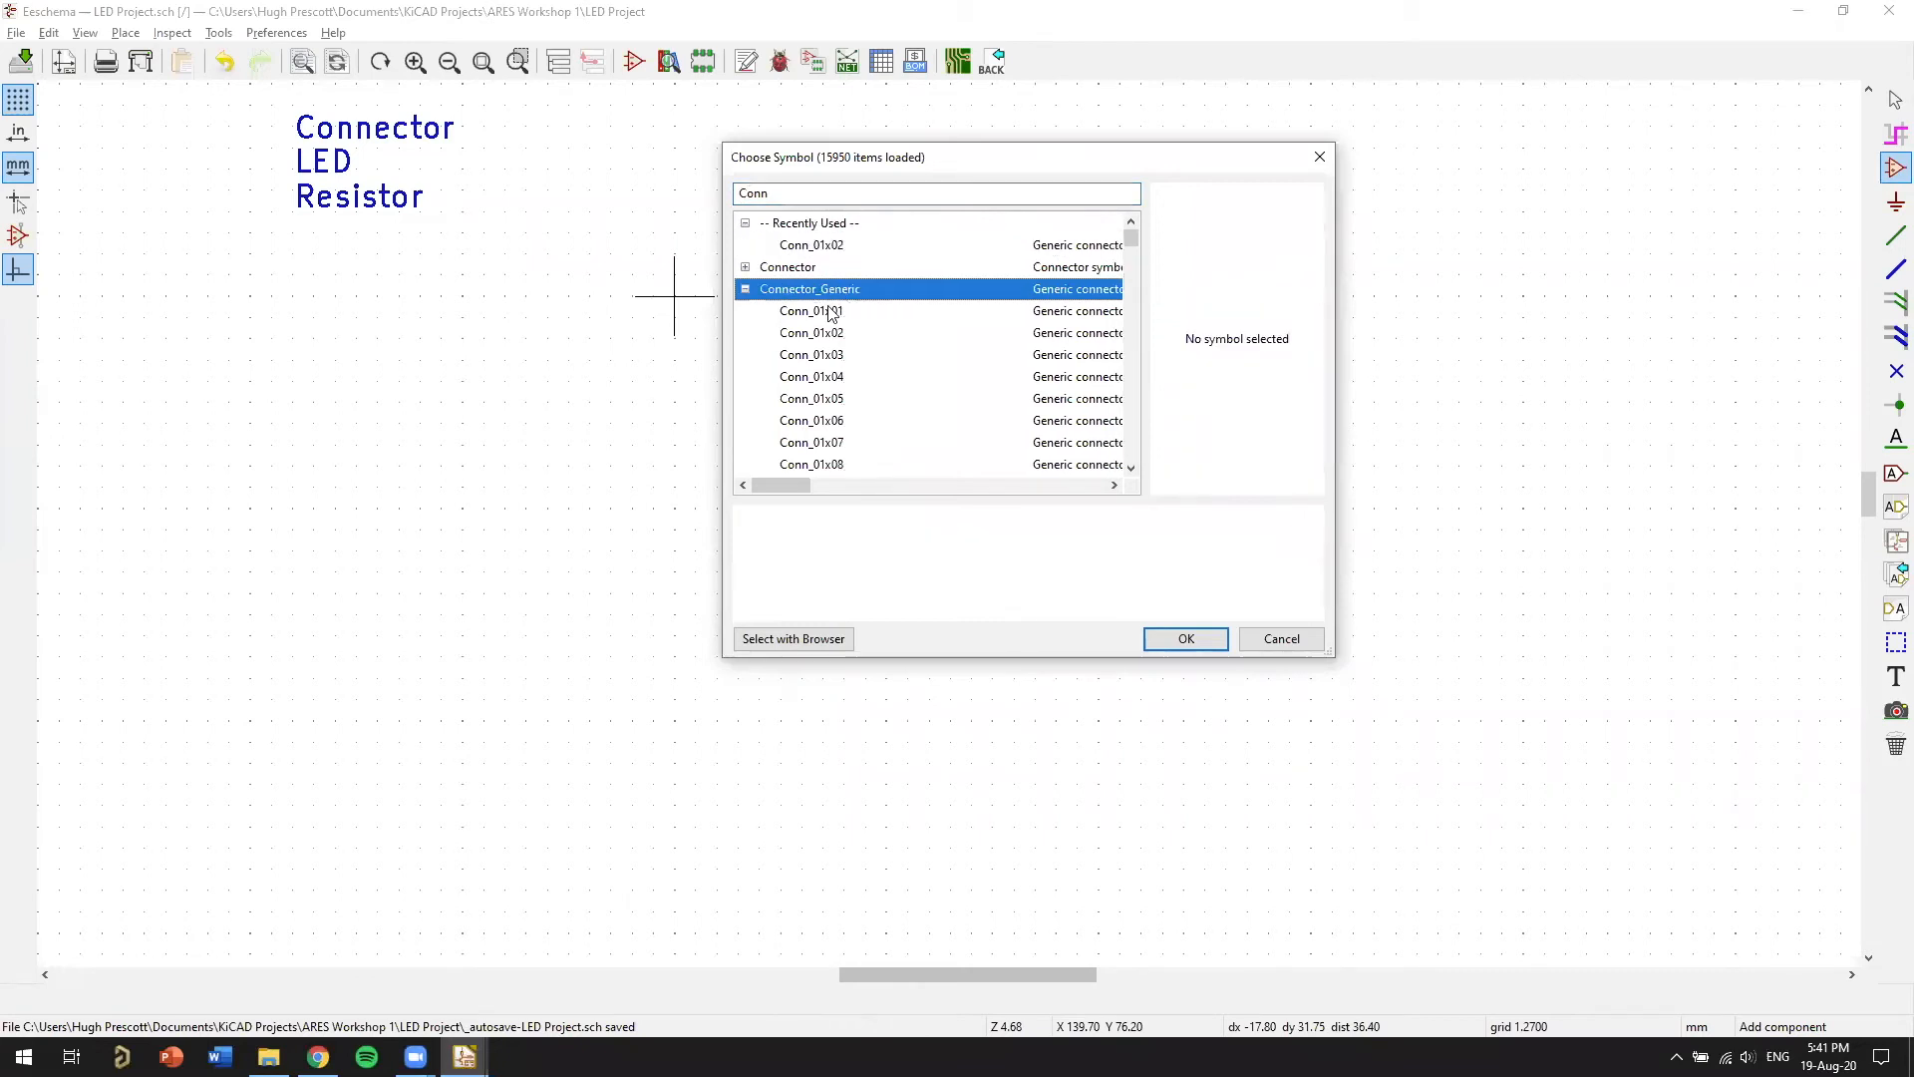
{"action": "left_click", "coordinate": [836, 312]}
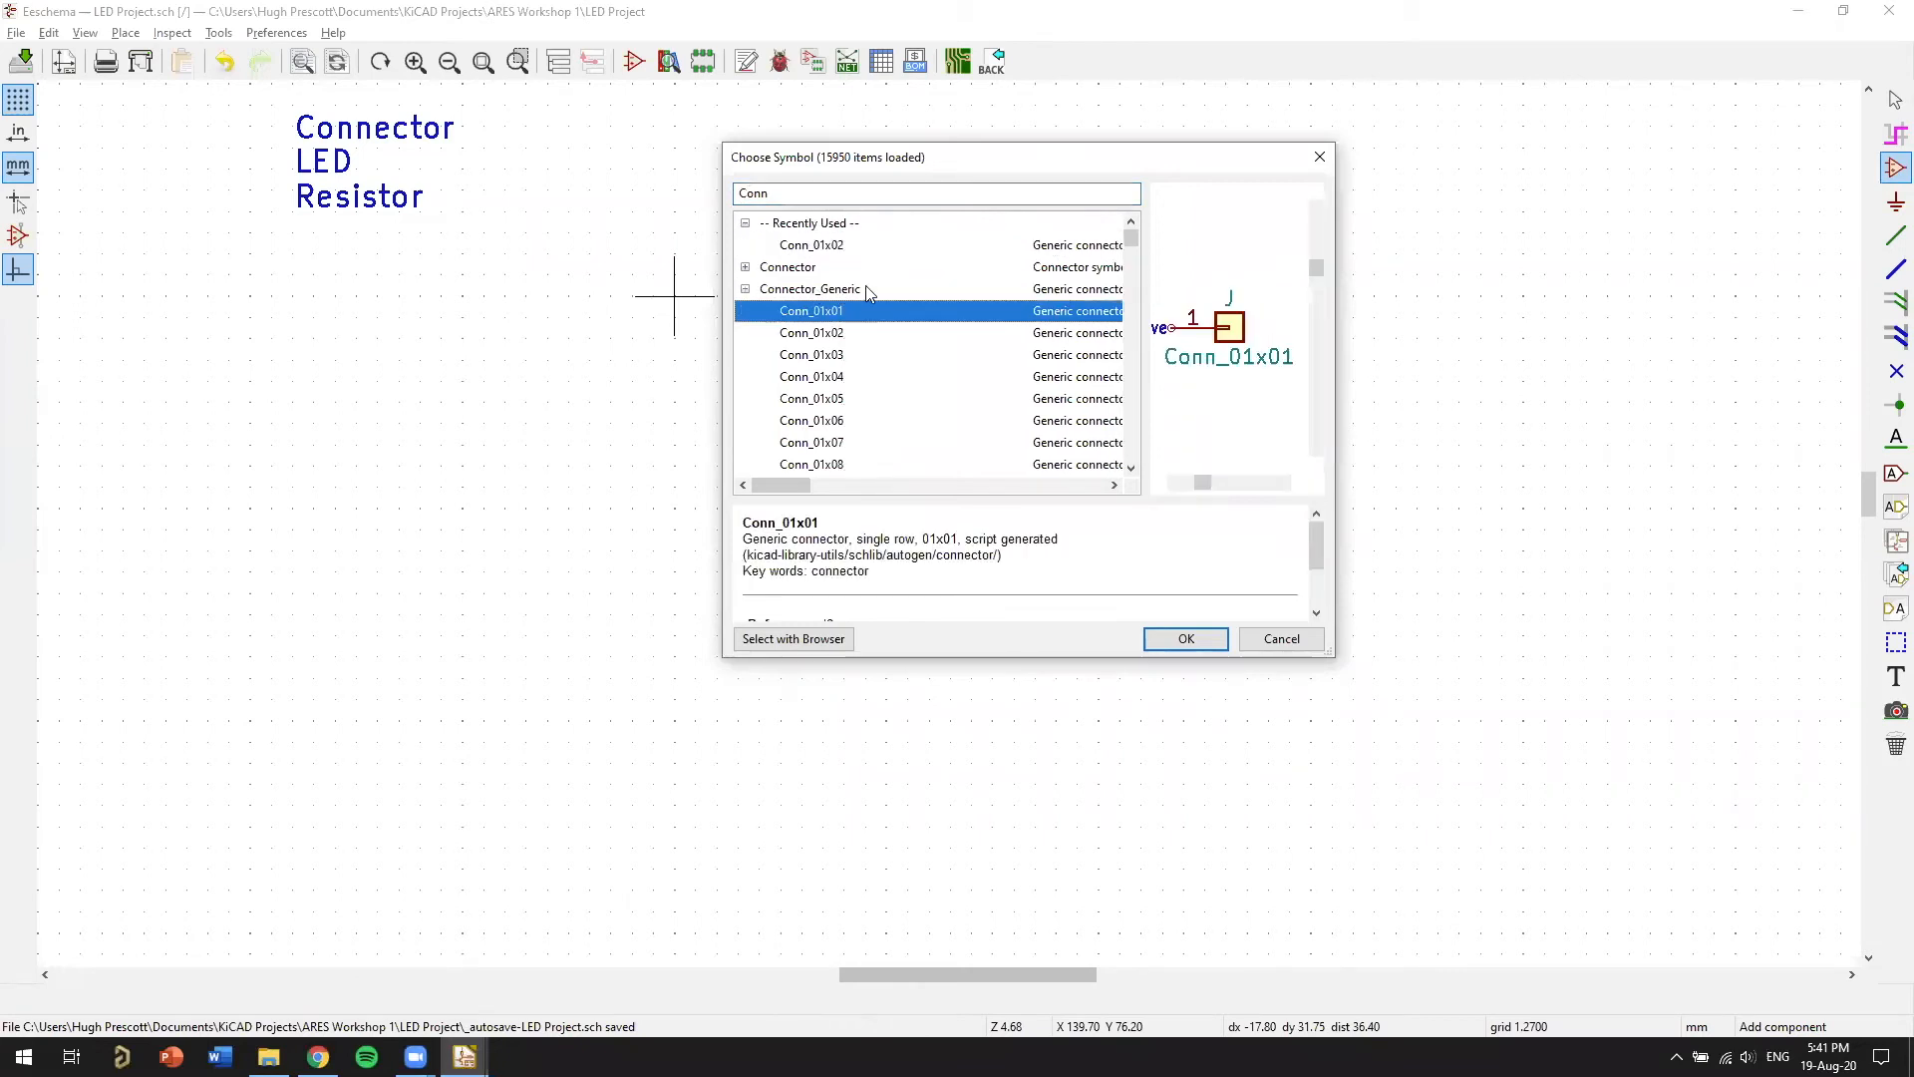
{"action": "left_click", "coordinate": [846, 334]}
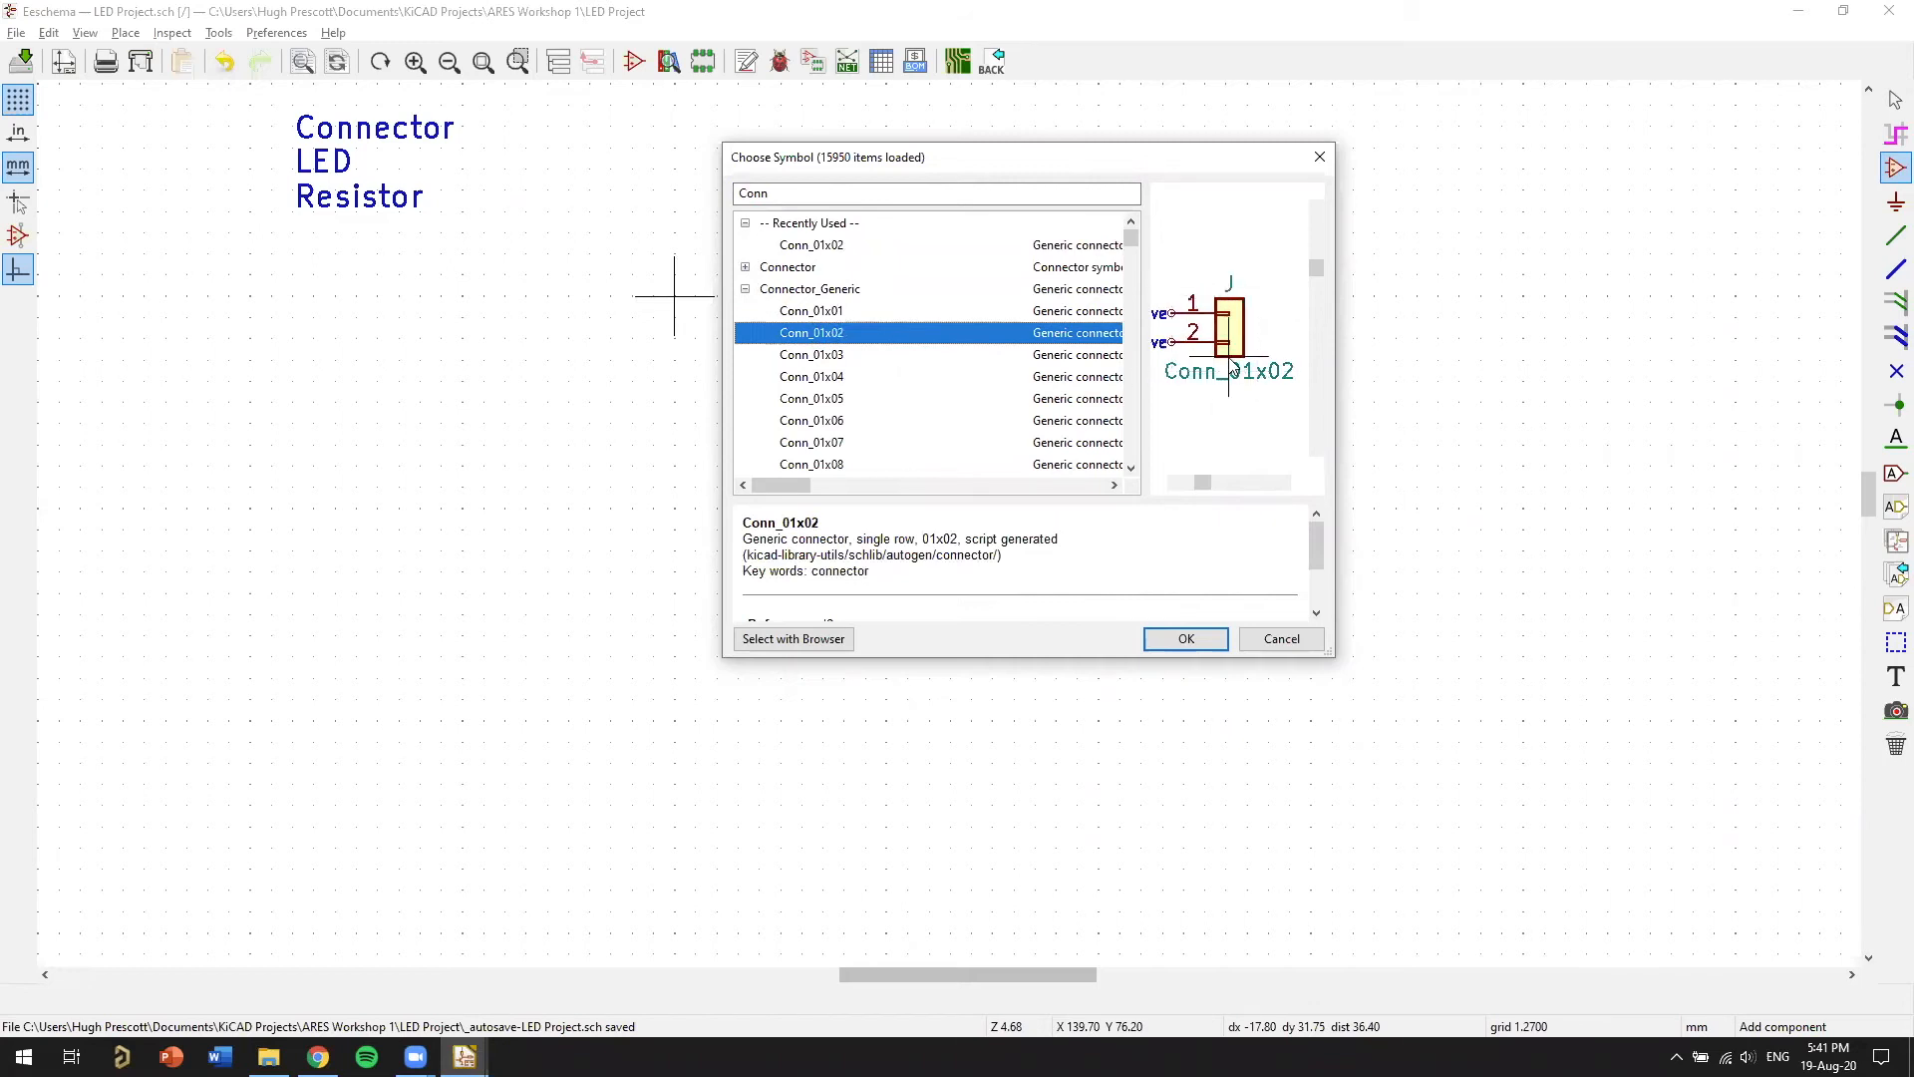
{"action": "middle_click_drag", "start_coordinate": [1198, 383], "coordinate": [1231, 380]}
{"action": "scroll", "coordinate": [1234, 387], "scroll_direction": "down", "scroll_amount": 3}
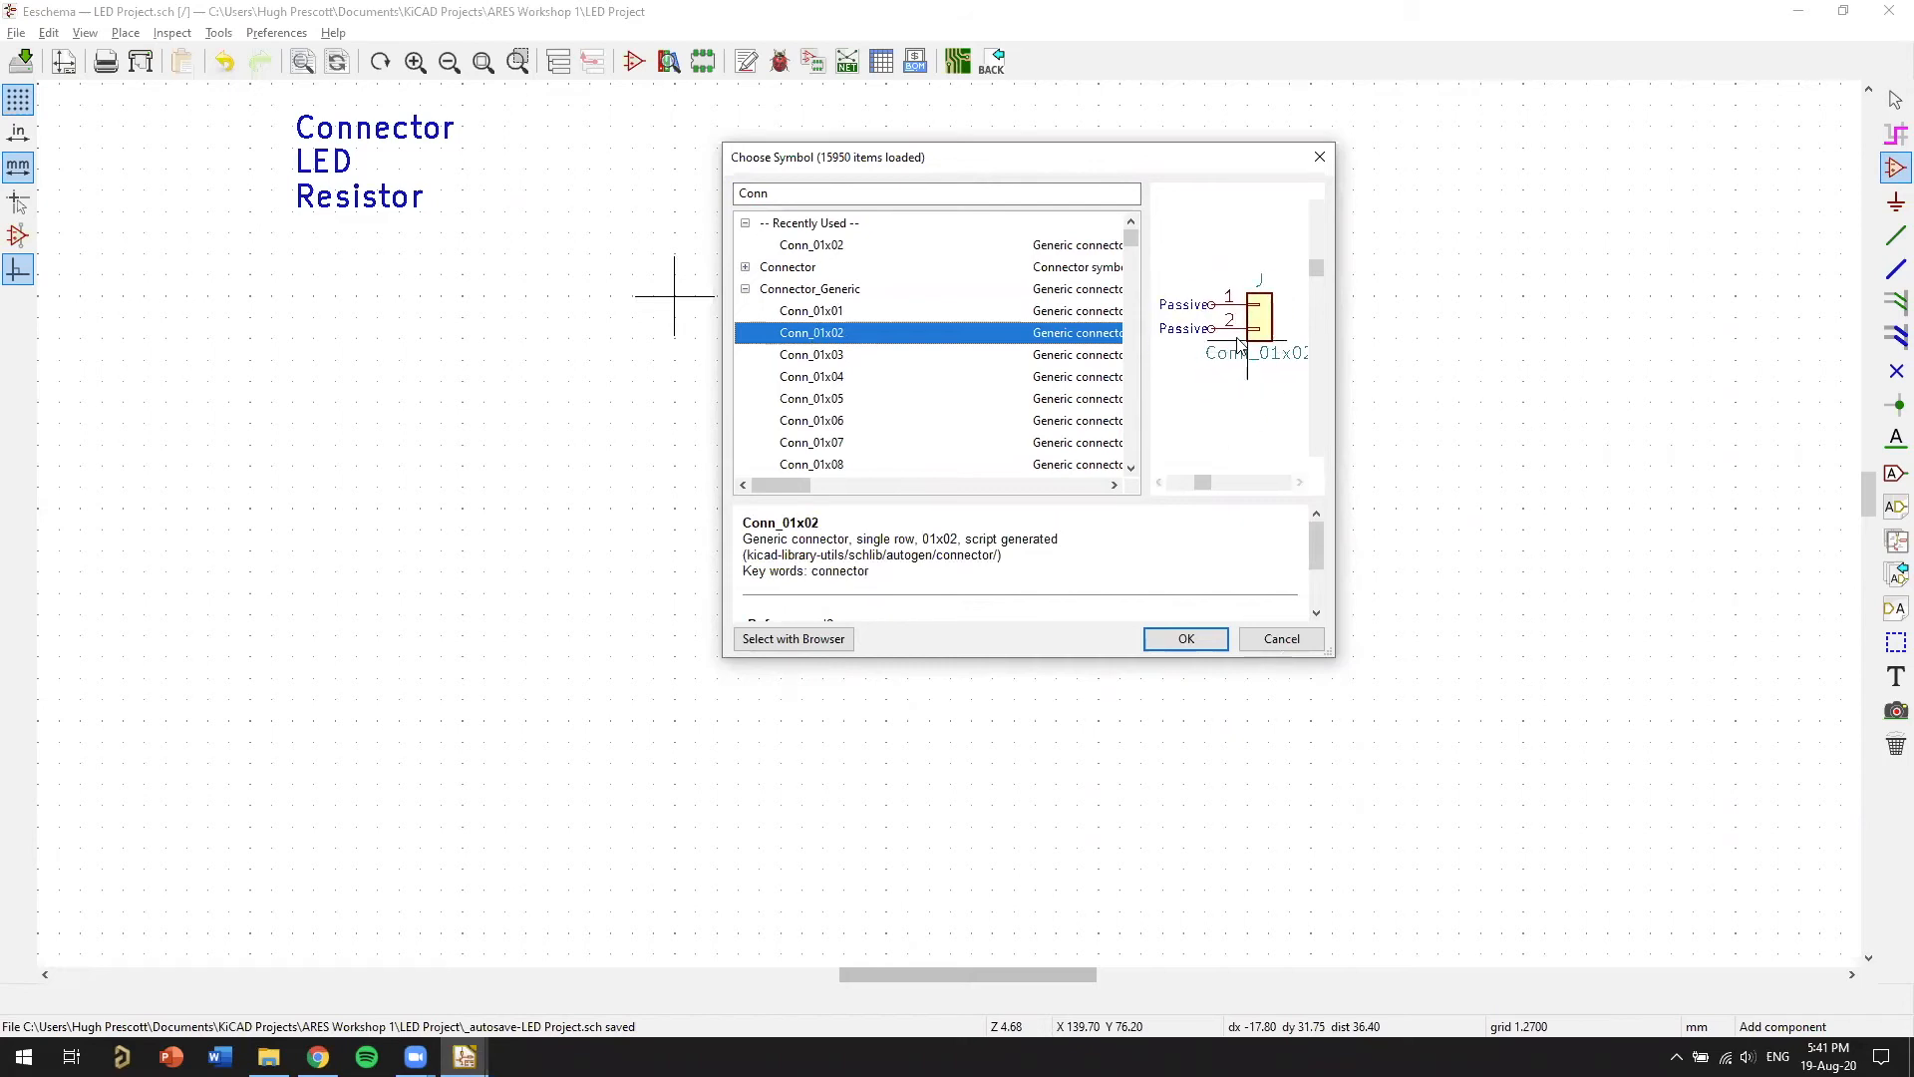
{"action": "left_click", "coordinate": [747, 268]}
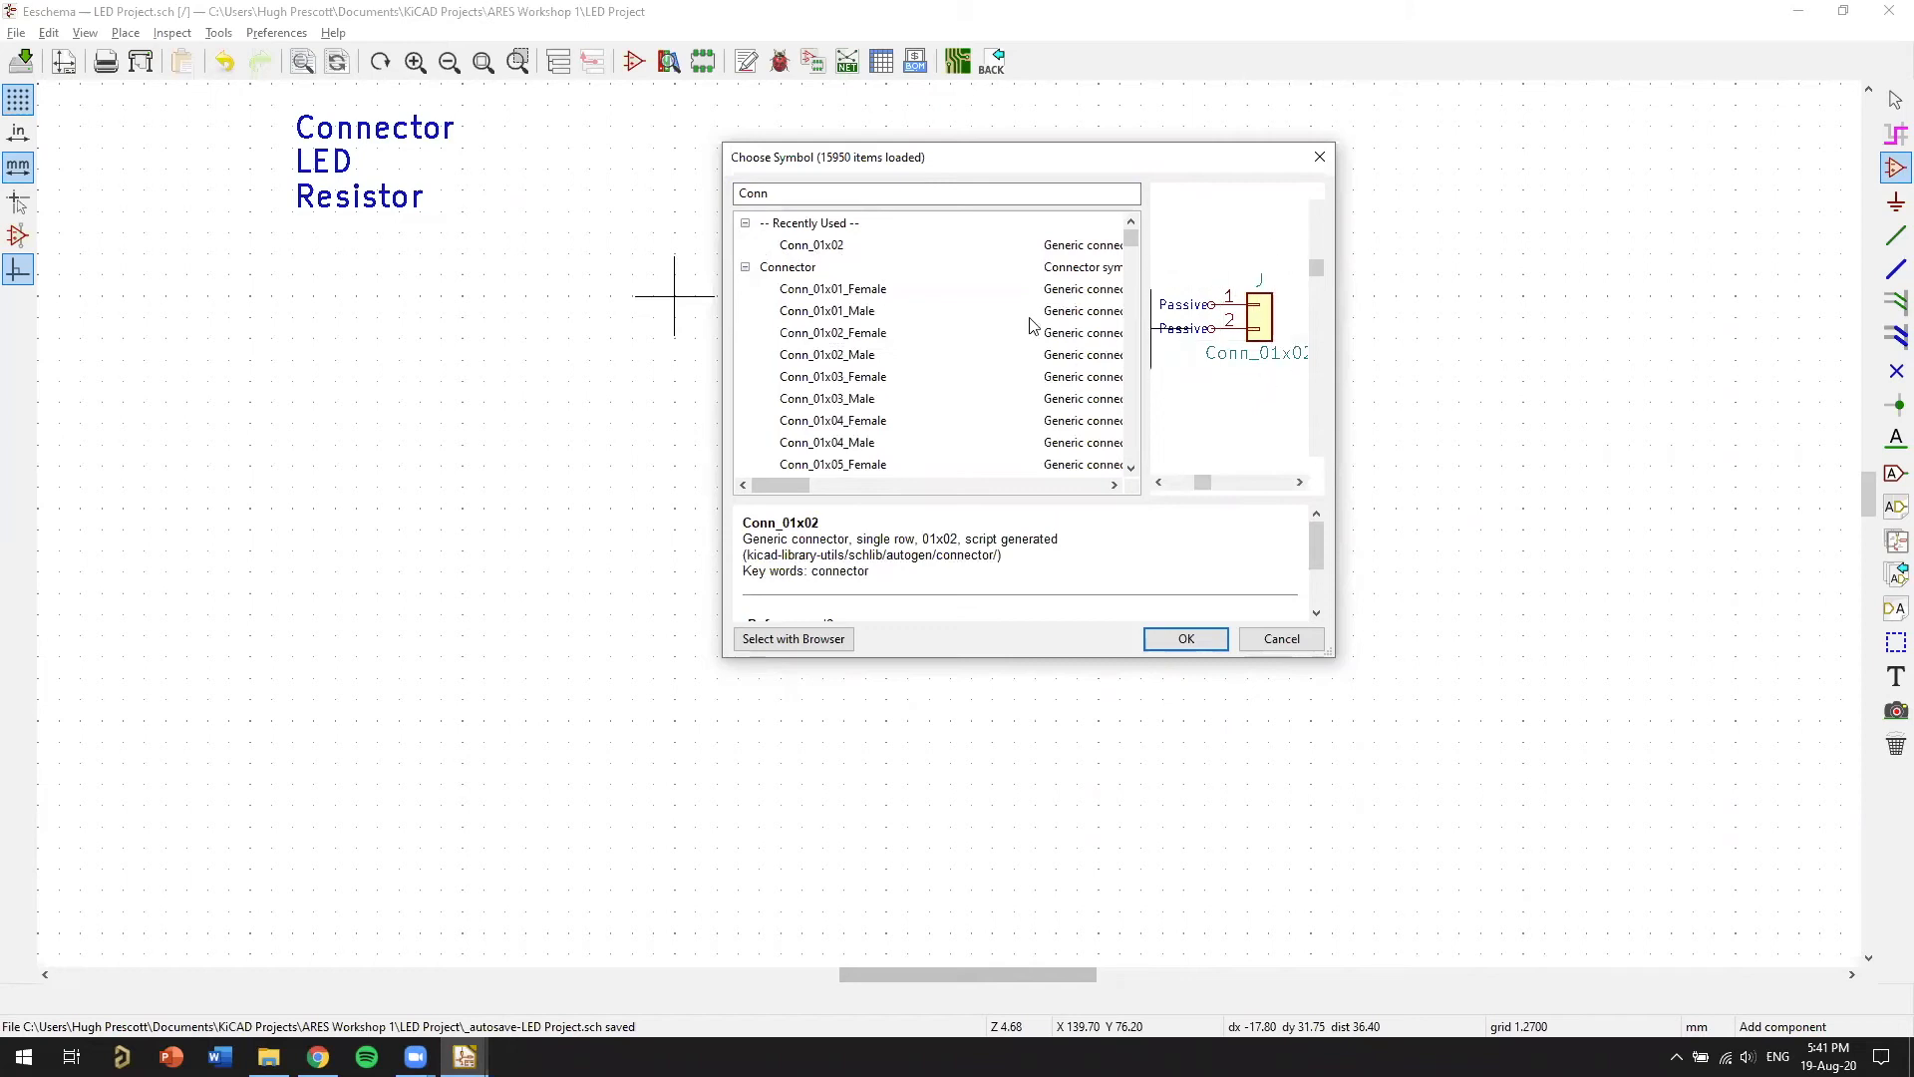
{"action": "left_click", "coordinate": [860, 336]}
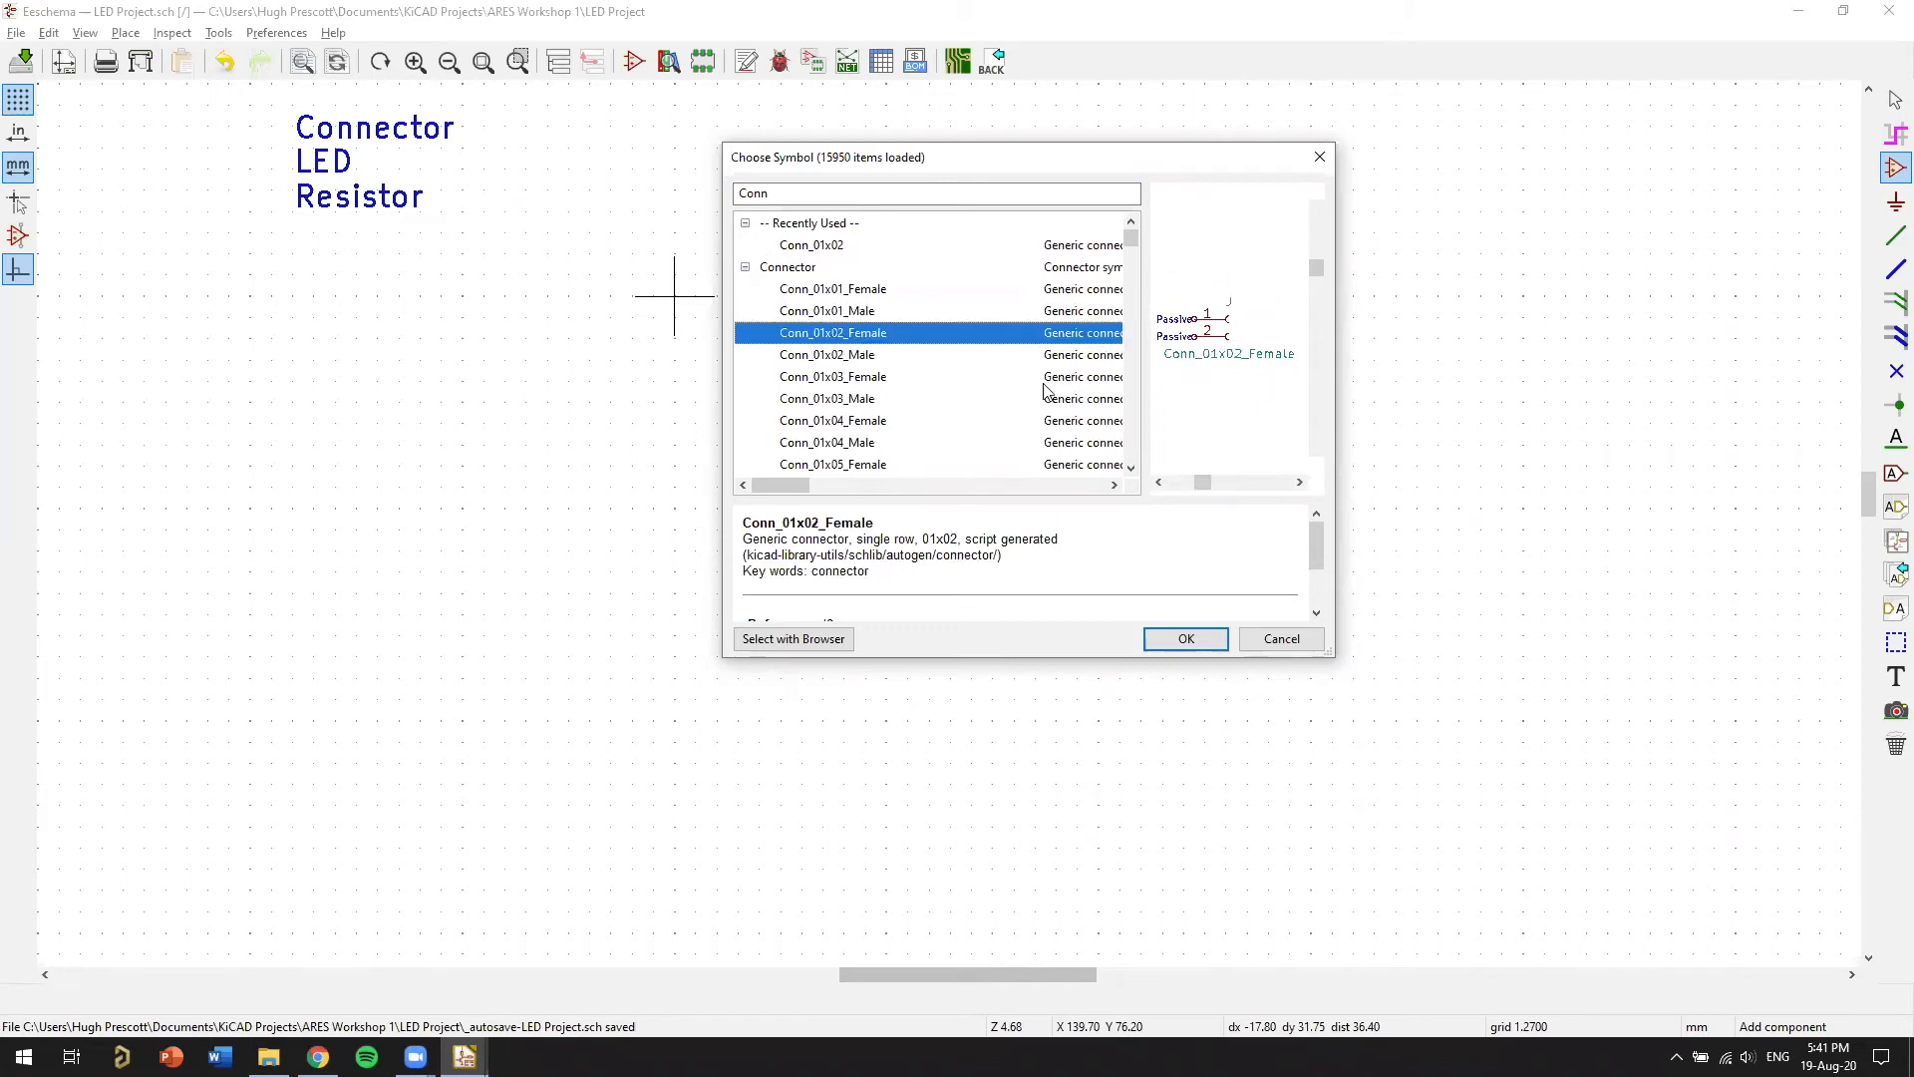
{"action": "scroll", "coordinate": [1242, 384], "scroll_direction": "up", "scroll_amount": 2}
{"action": "scroll", "coordinate": [1226, 403], "scroll_direction": "down", "scroll_amount": 1}
{"action": "middle_click_drag", "start_coordinate": [1222, 396], "coordinate": [1219, 374]}
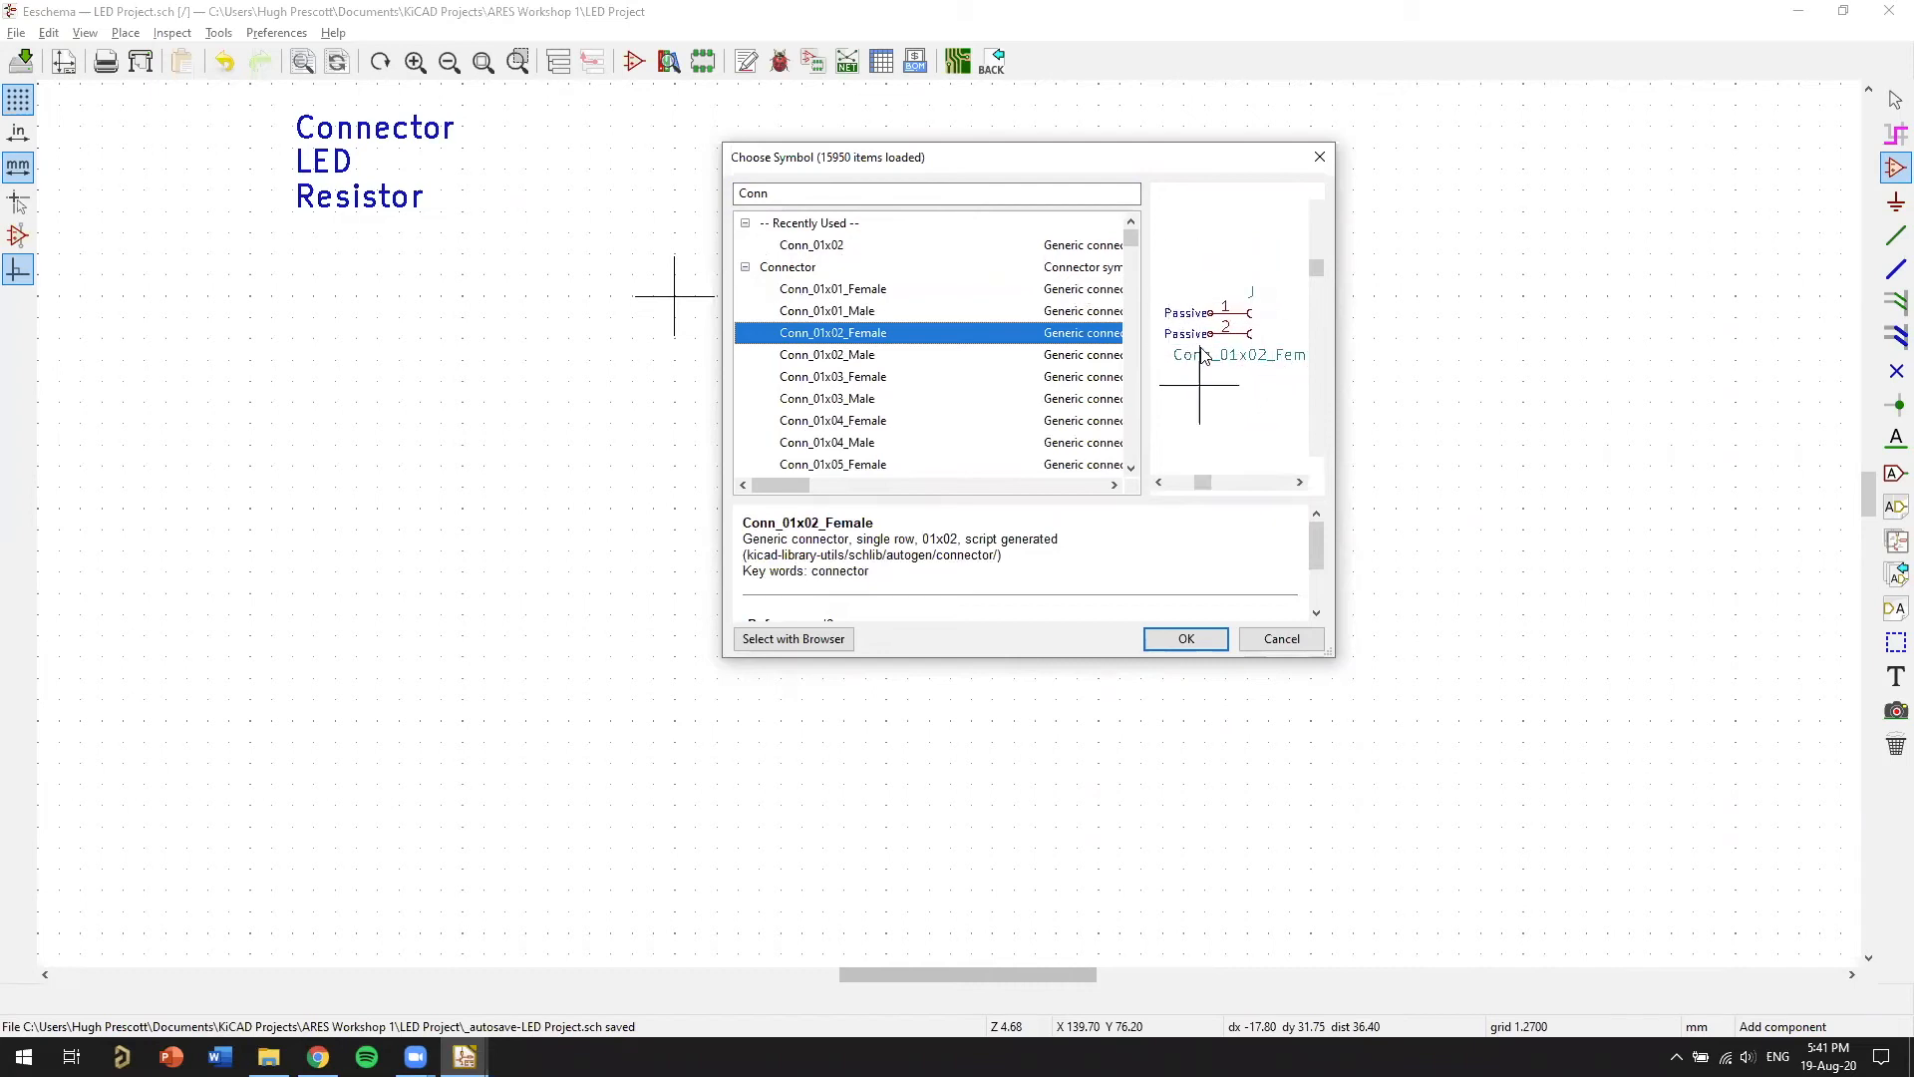
{"action": "scroll", "coordinate": [868, 384], "scroll_direction": "down", "scroll_amount": 1}
{"action": "scroll", "coordinate": [878, 324], "scroll_direction": "up", "scroll_amount": 1}
Examine the matches in the Connector_Generic_MountingPin, Connector_Generic_Shielded and Interface_USB libraries, previewing Conn_01x02_Shielded and TUSB322I
{"action": "left_click", "coordinate": [745, 267]}
{"action": "left_click", "coordinate": [745, 289]}
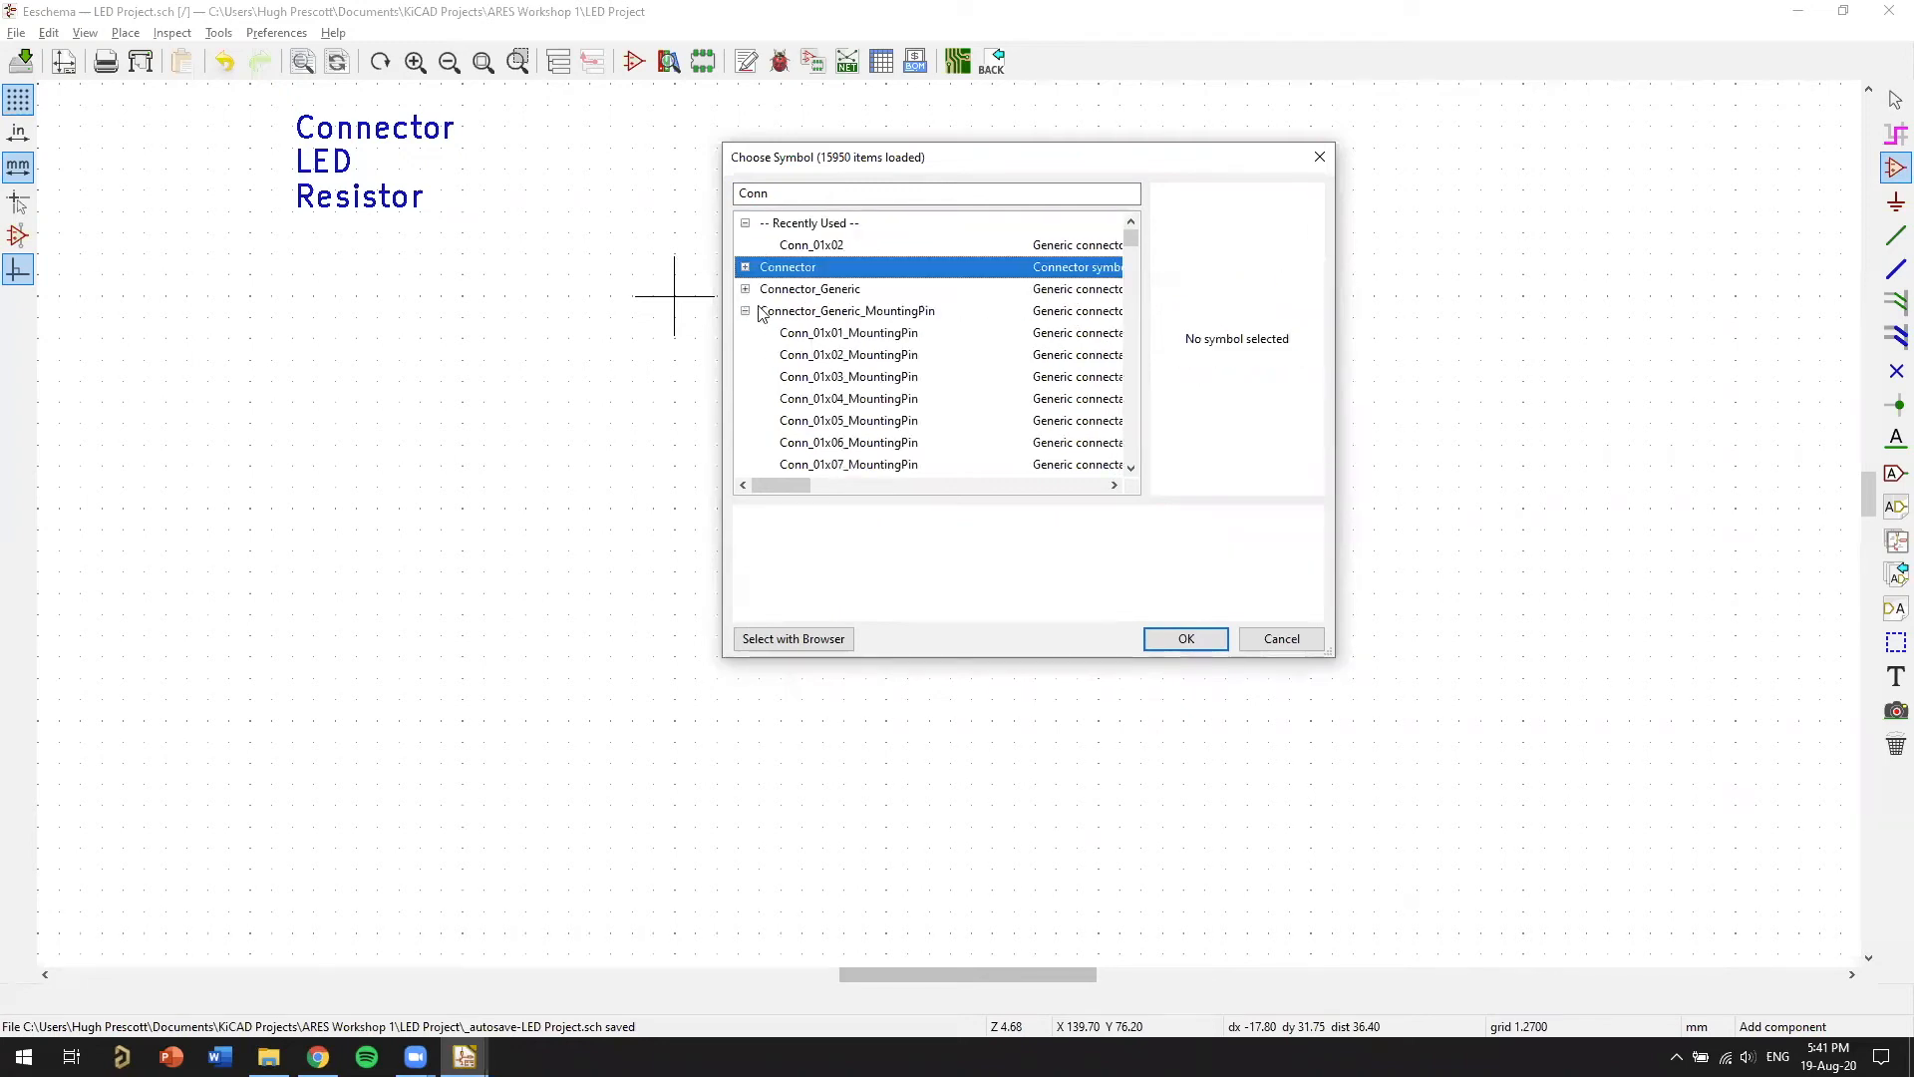
{"action": "left_click", "coordinate": [850, 342]}
{"action": "left_click", "coordinate": [746, 311]}
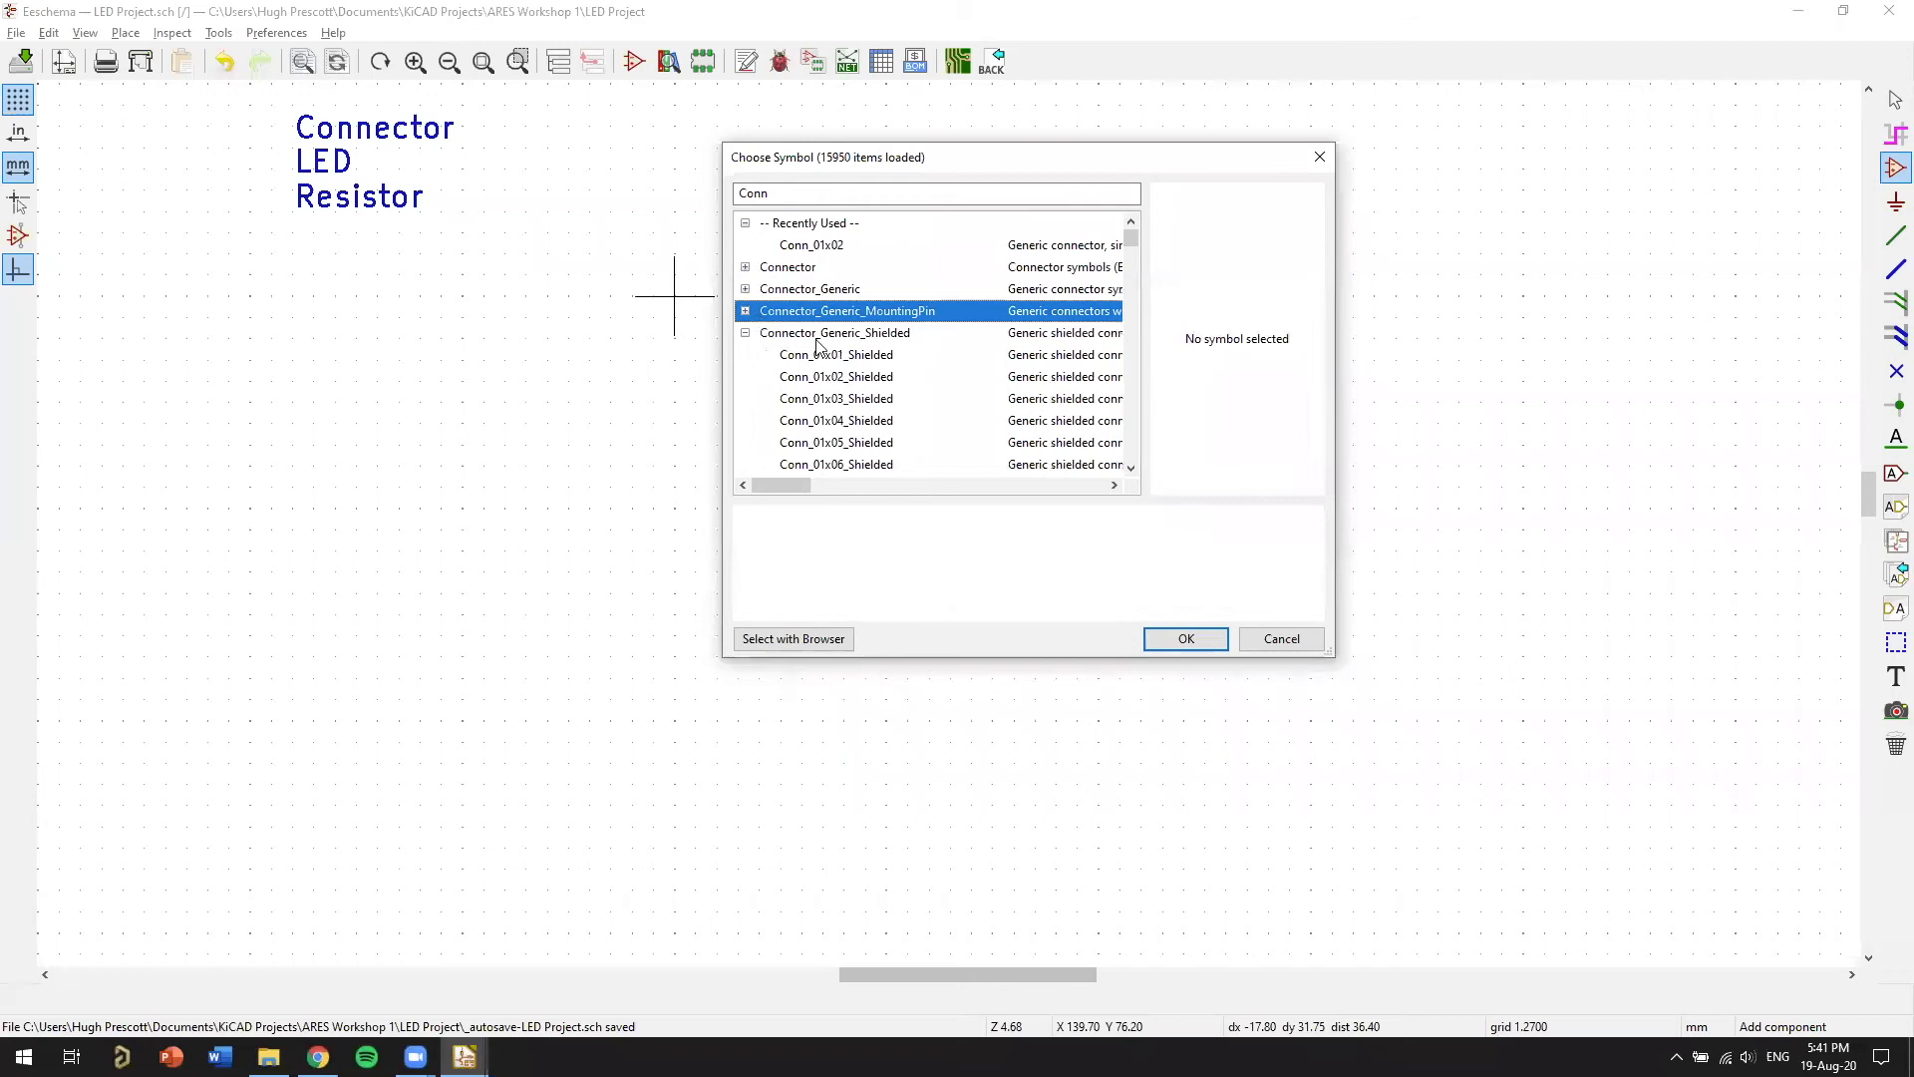
{"action": "left_click", "coordinate": [841, 377]}
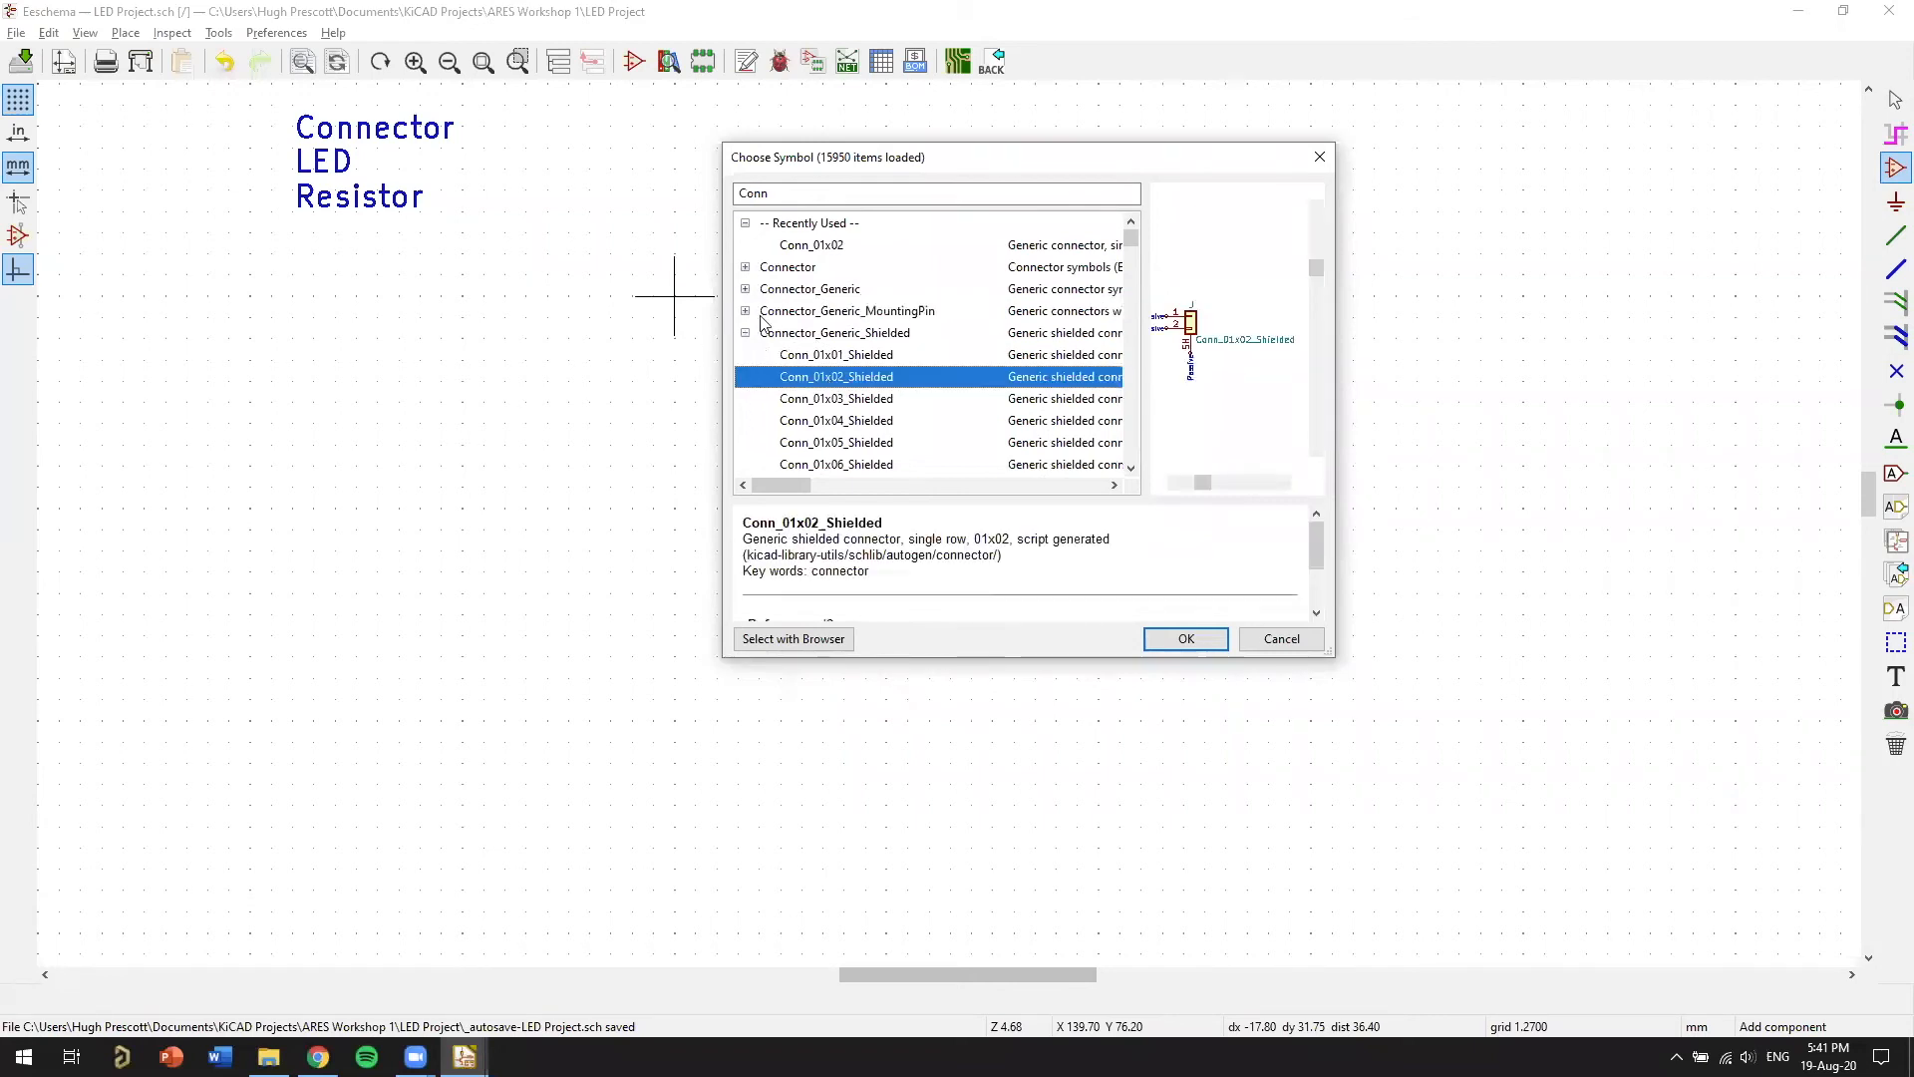
{"action": "left_click", "coordinate": [746, 333]}
{"action": "left_click", "coordinate": [794, 378]}
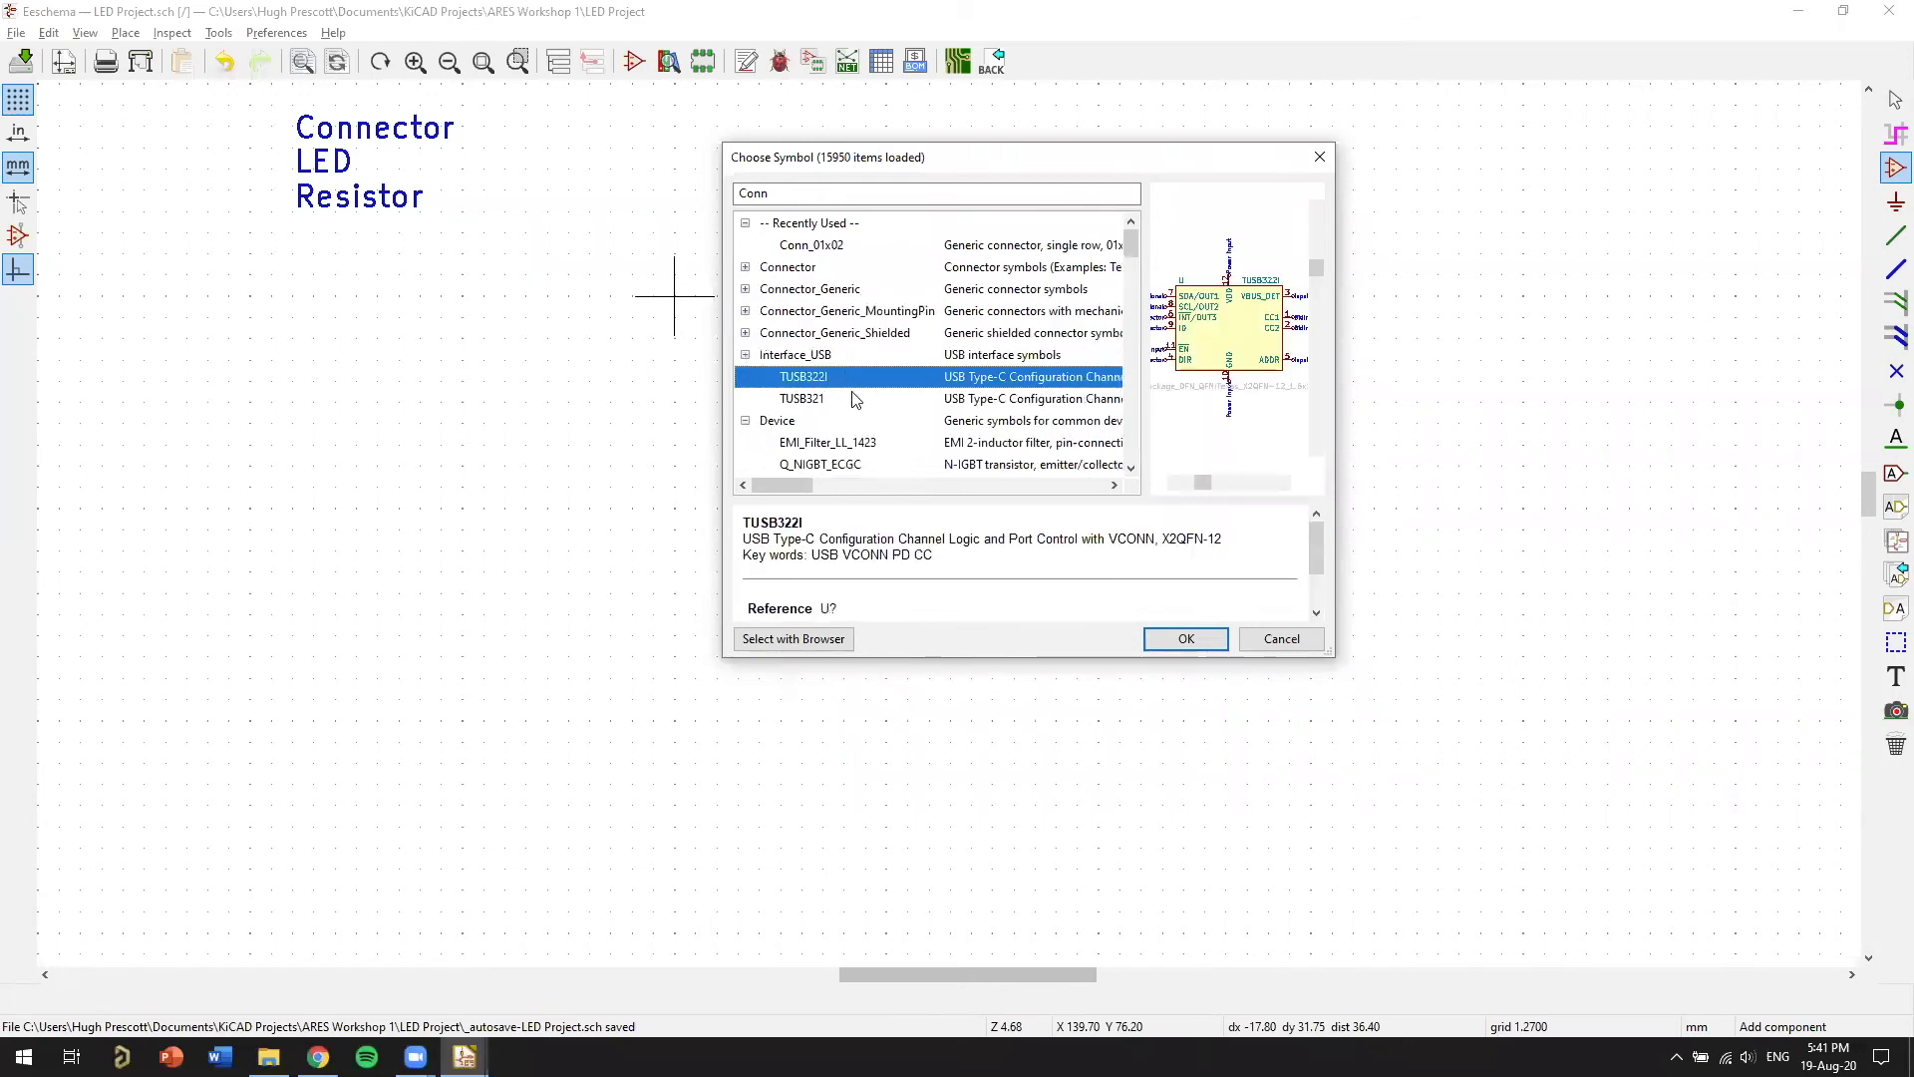
{"action": "left_click", "coordinate": [746, 355]}
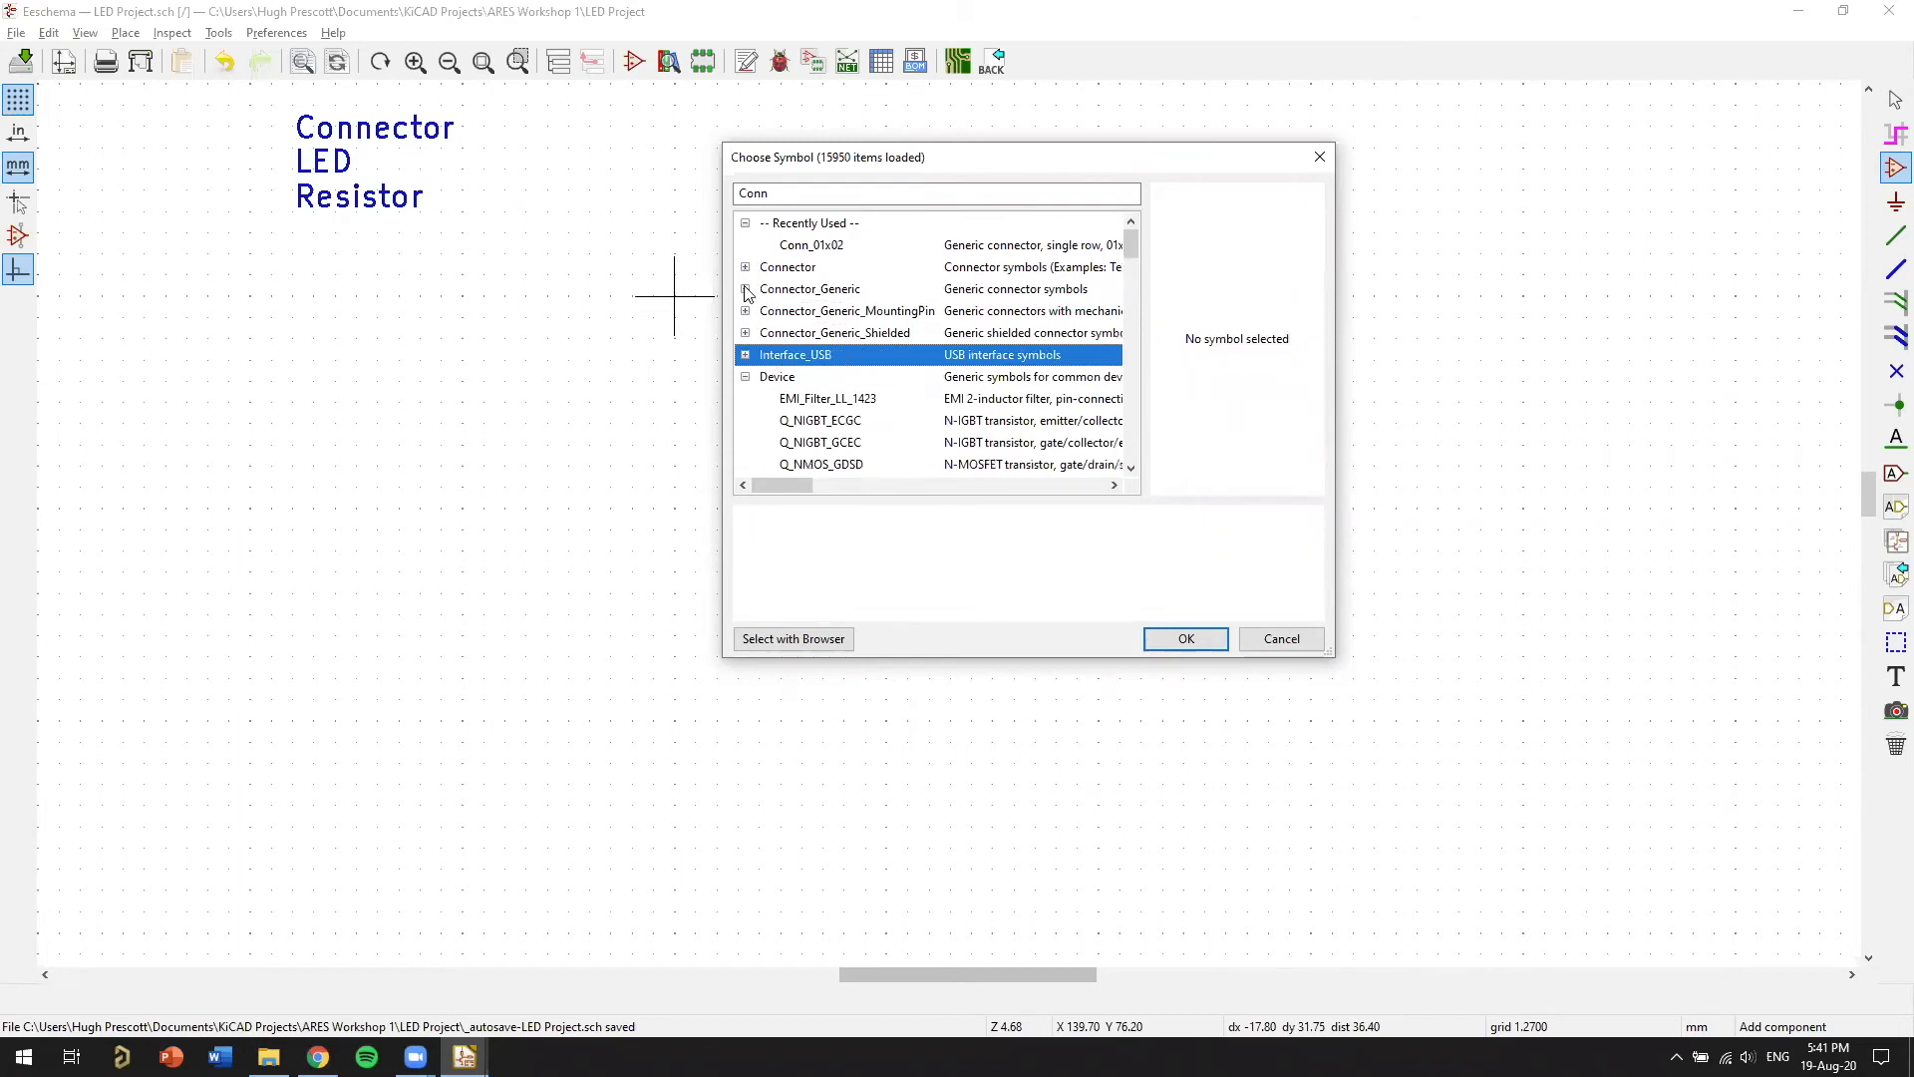
Place the Conn_01x02 symbol from the Connector_Generic library just below the three-line text note
{"action": "left_click", "coordinate": [745, 289]}
{"action": "left_click", "coordinate": [828, 339]}
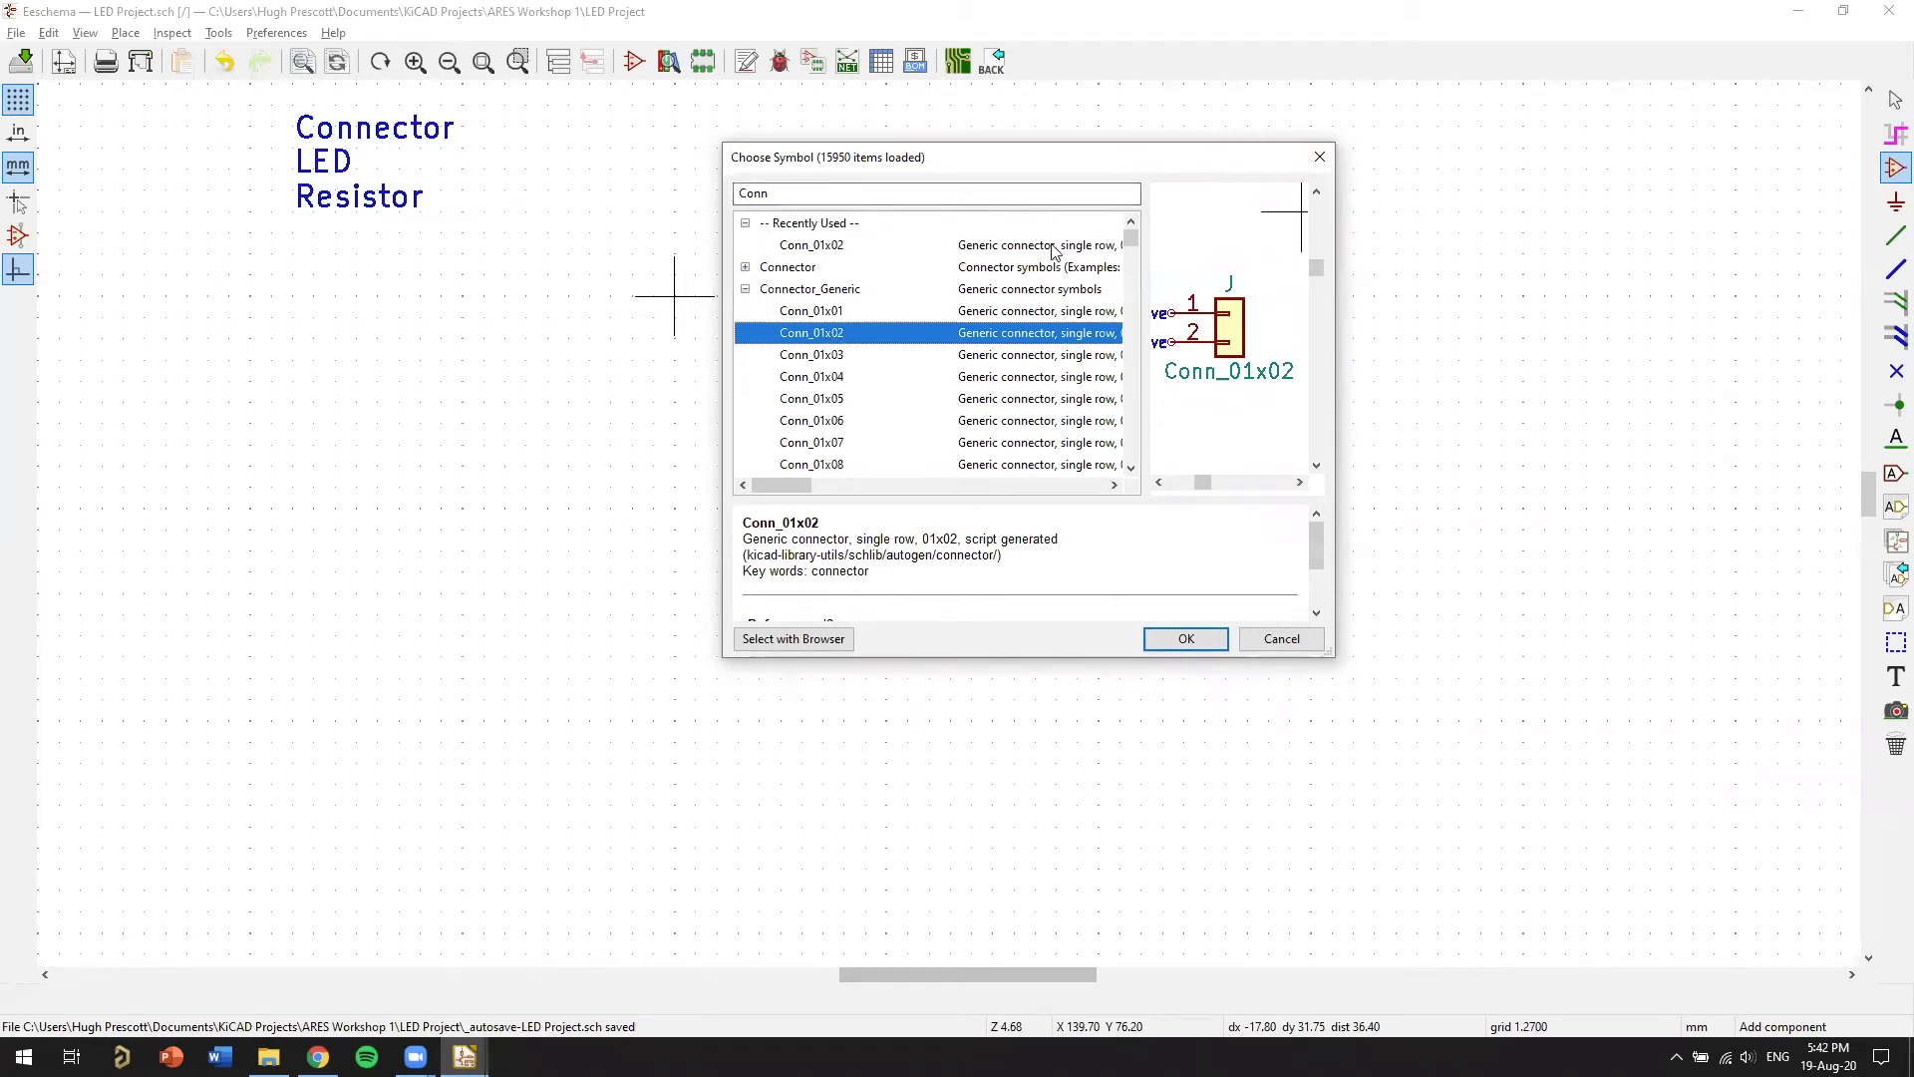
{"action": "left_click_drag", "start_coordinate": [1079, 163], "coordinate": [977, 166]}
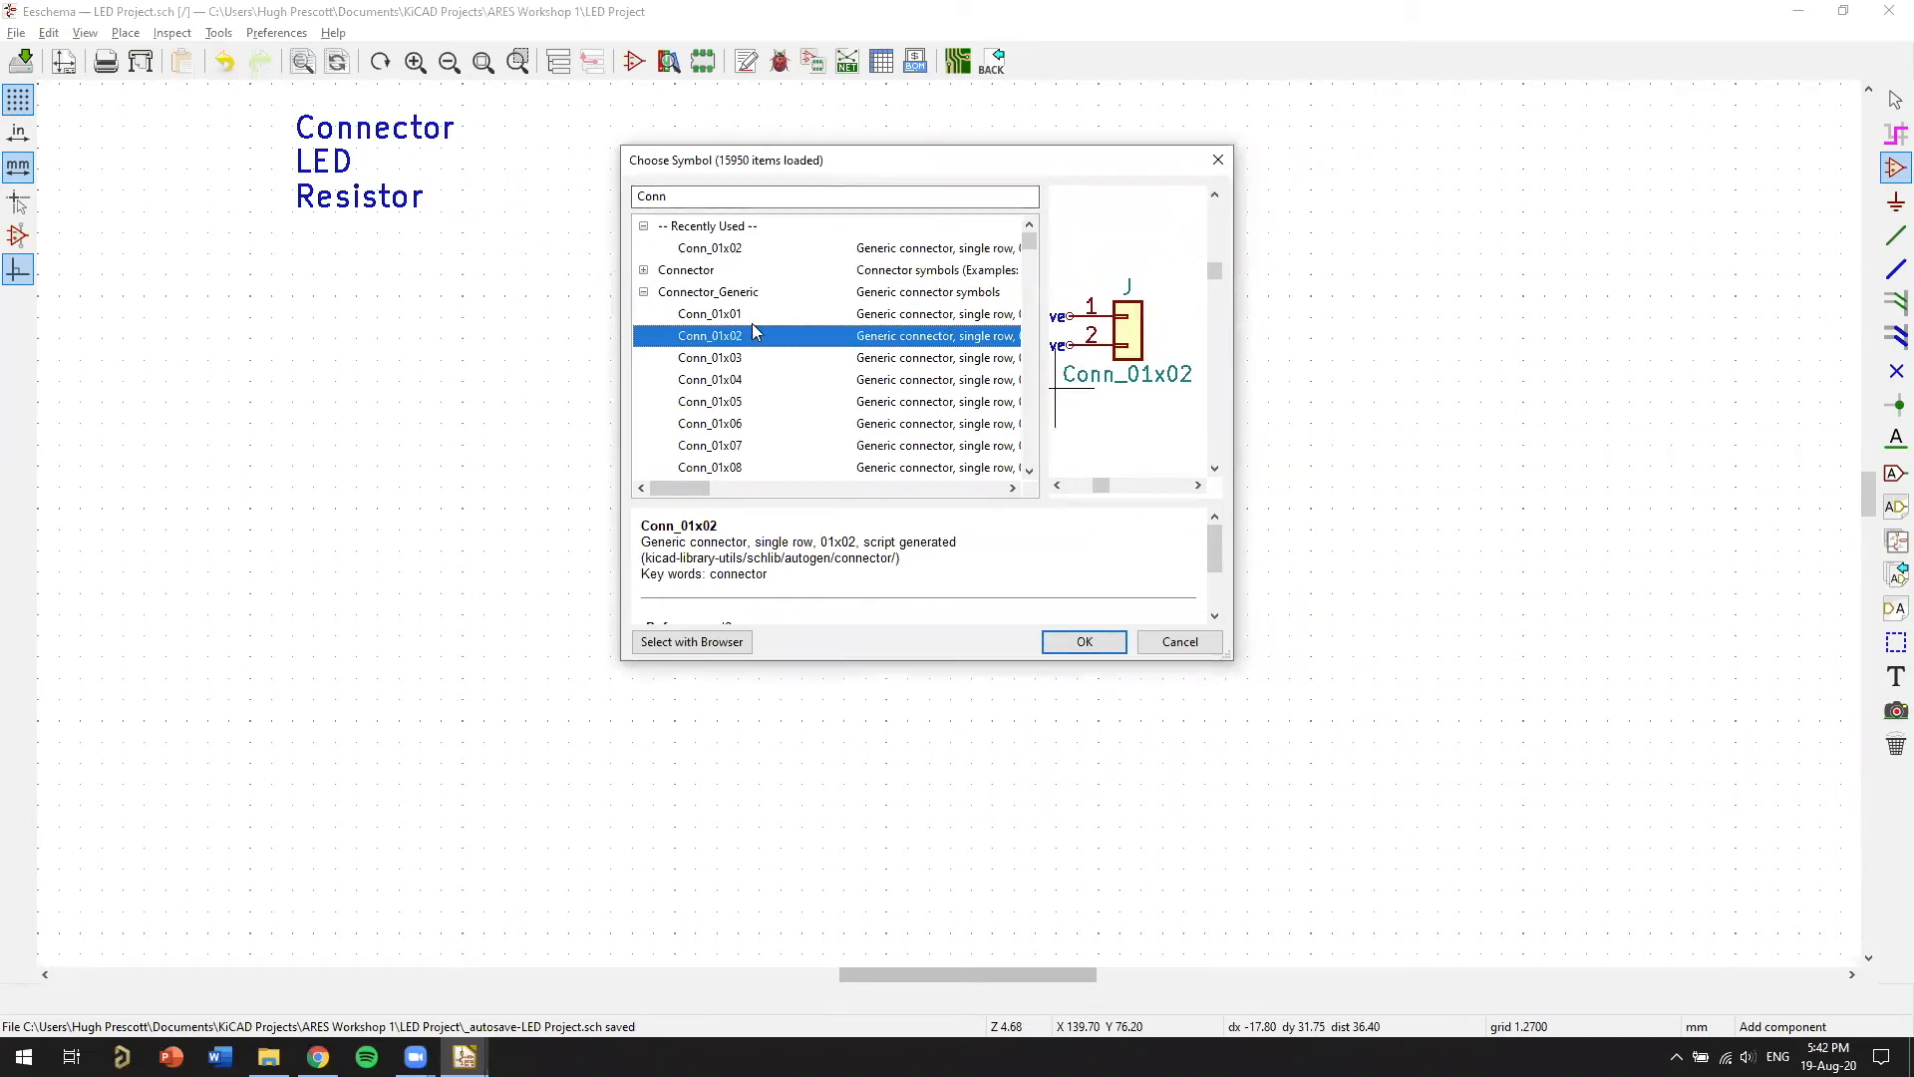
{"action": "left_click", "coordinate": [1084, 641]}
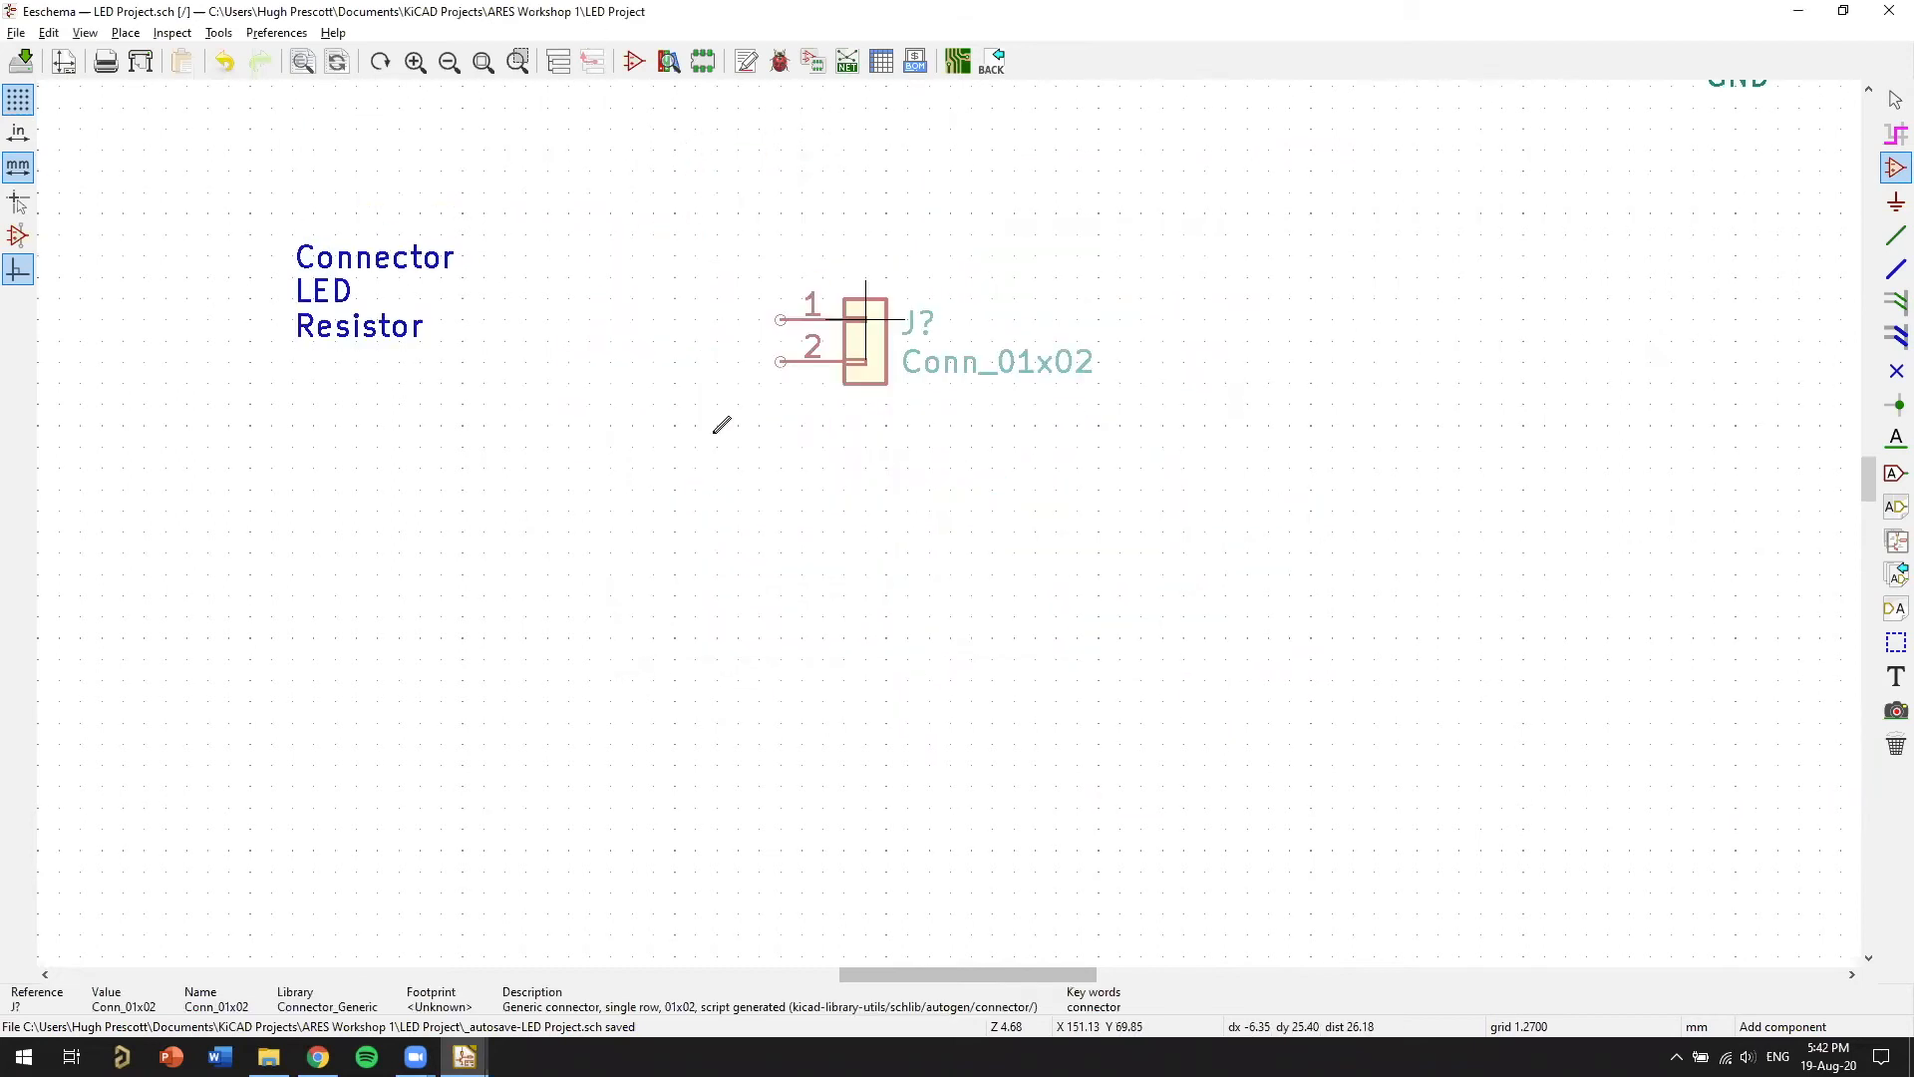
{"action": "middle_click_drag", "start_coordinate": [605, 510], "coordinate": [916, 375]}
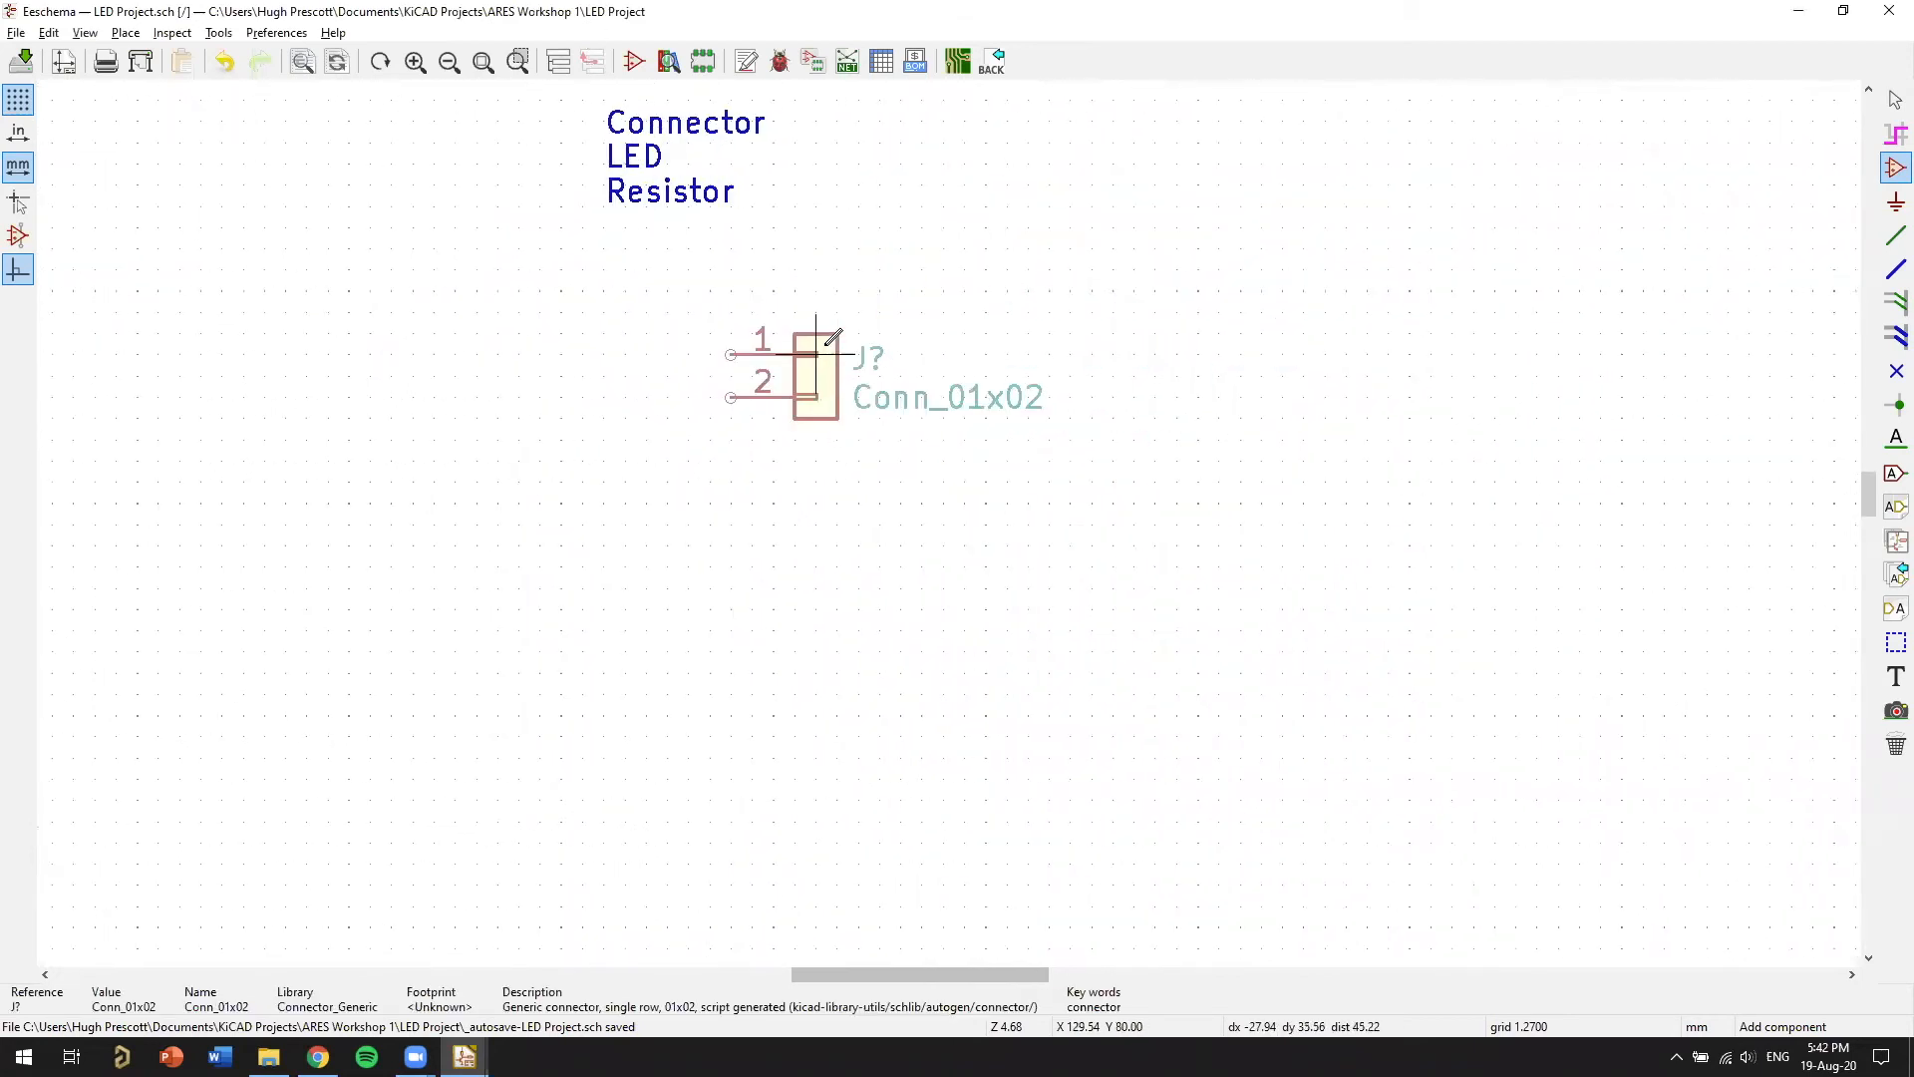
{"action": "left_click", "coordinate": [774, 353]}
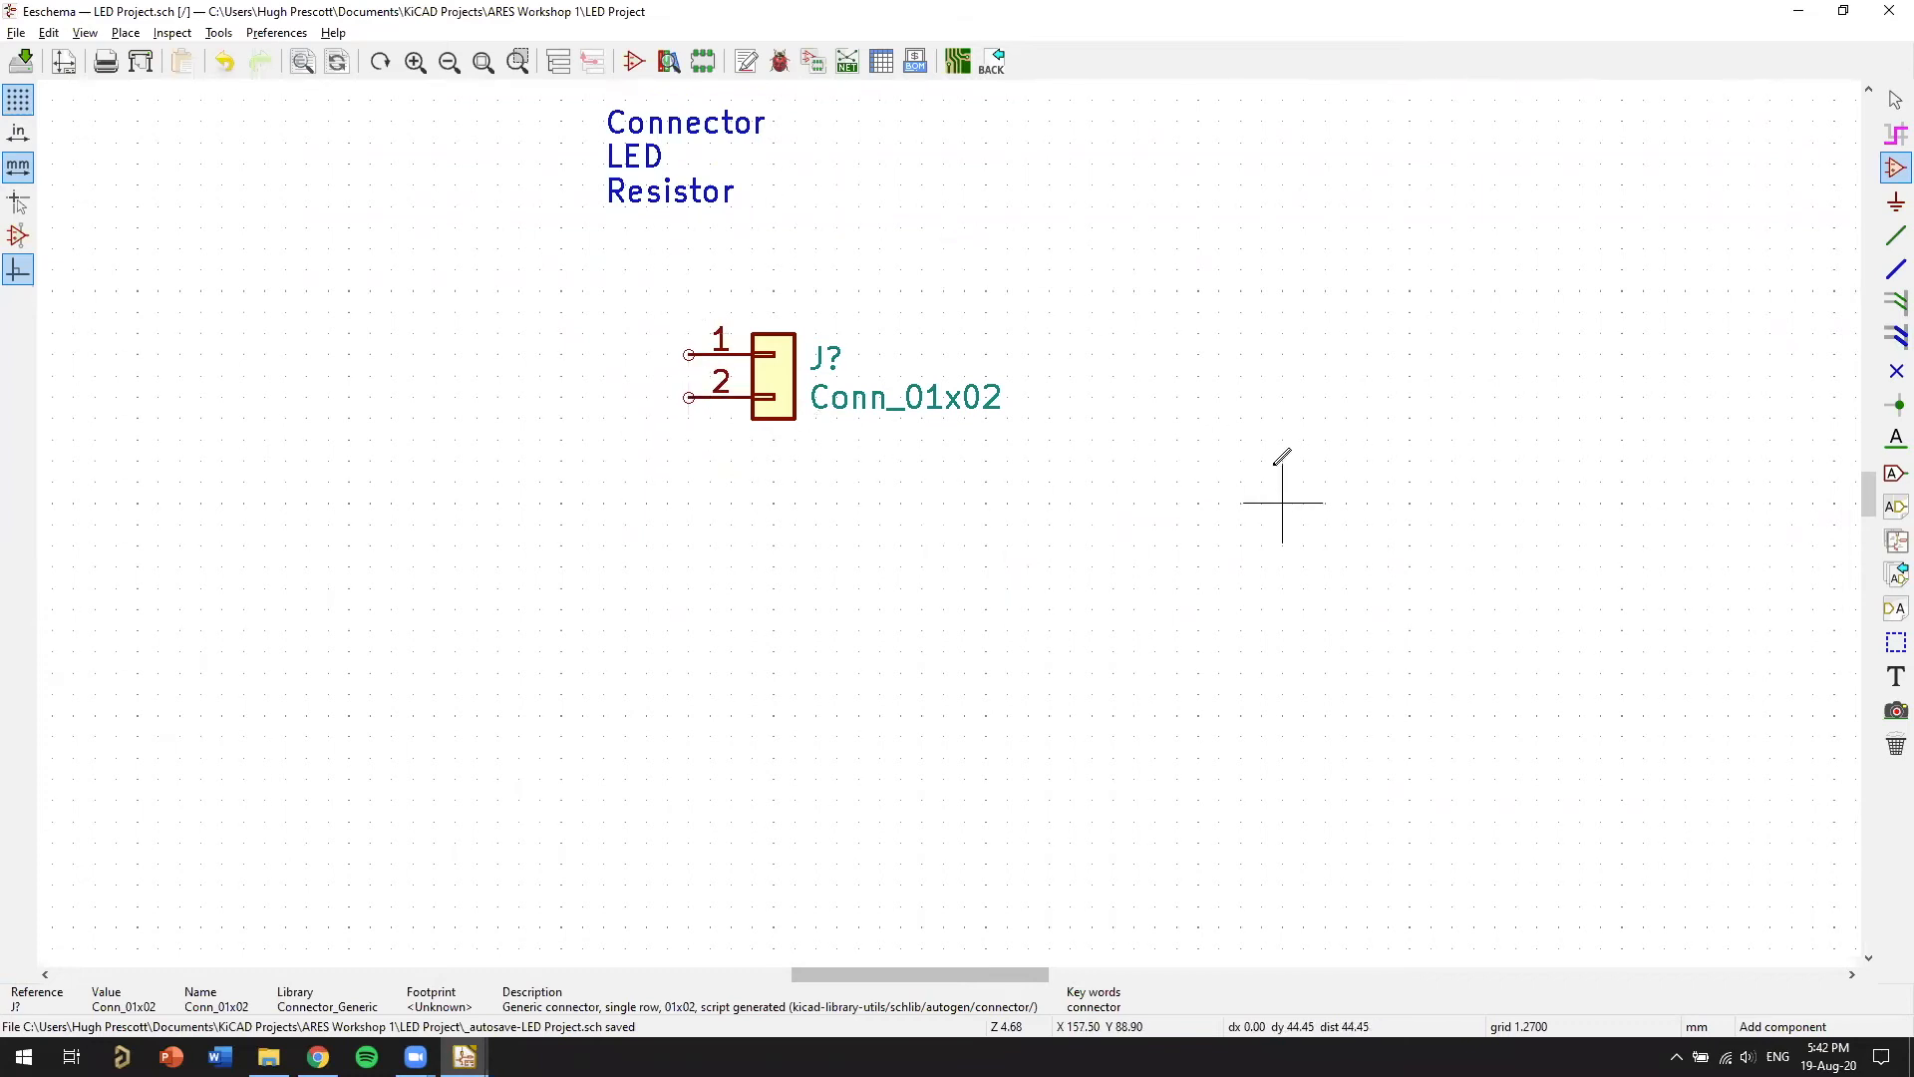
Start adding a symbol on the blank sheet area and filter the symbol list by "resistor"
{"action": "scroll", "coordinate": [1283, 503], "scroll_direction": "down", "scroll_amount": 1}
{"action": "mouse_move", "coordinate": [983, 411]}
{"action": "middle_mouse_down"}
{"action": "mouse_move", "coordinate": [1128, 389]}
{"action": "mouse_move", "coordinate": [1022, 428]}
{"action": "mouse_move", "coordinate": [955, 486]}
{"action": "middle_mouse_up"}
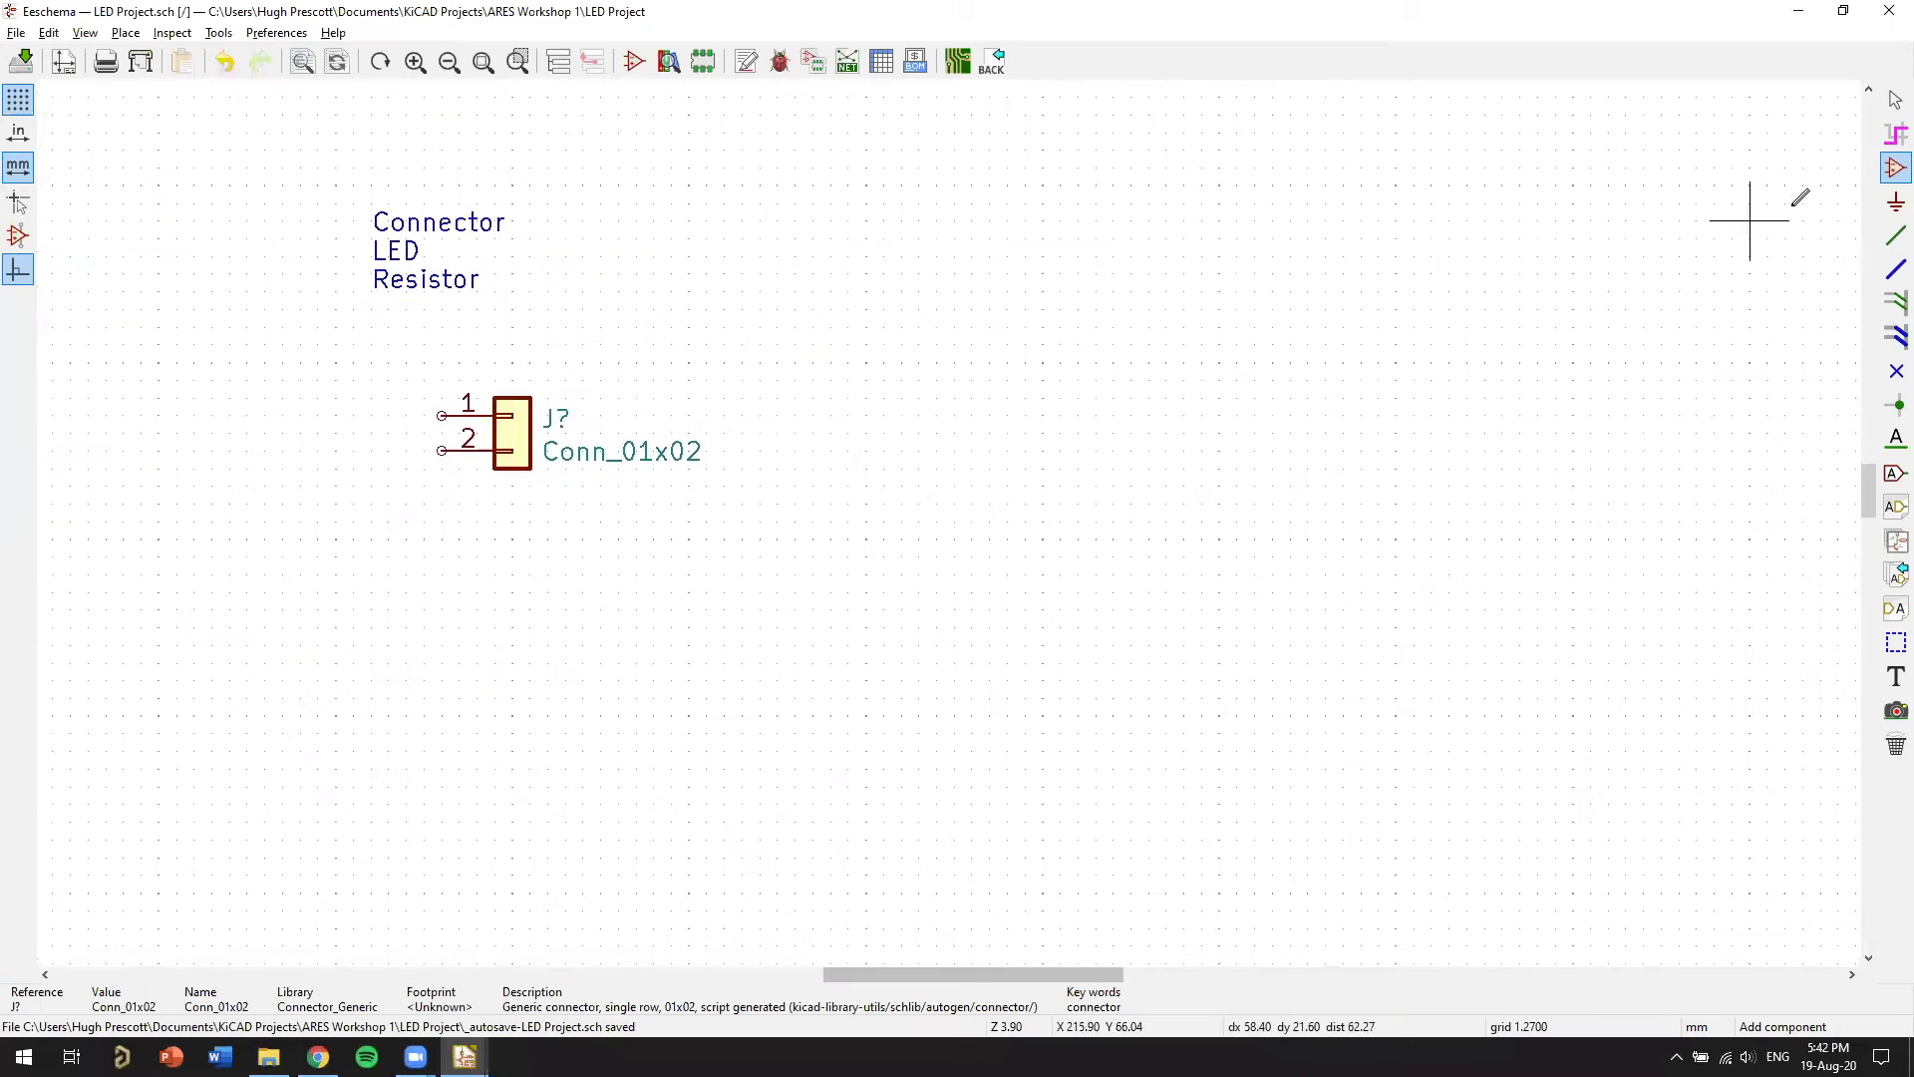
{"action": "left_click", "coordinate": [1887, 169]}
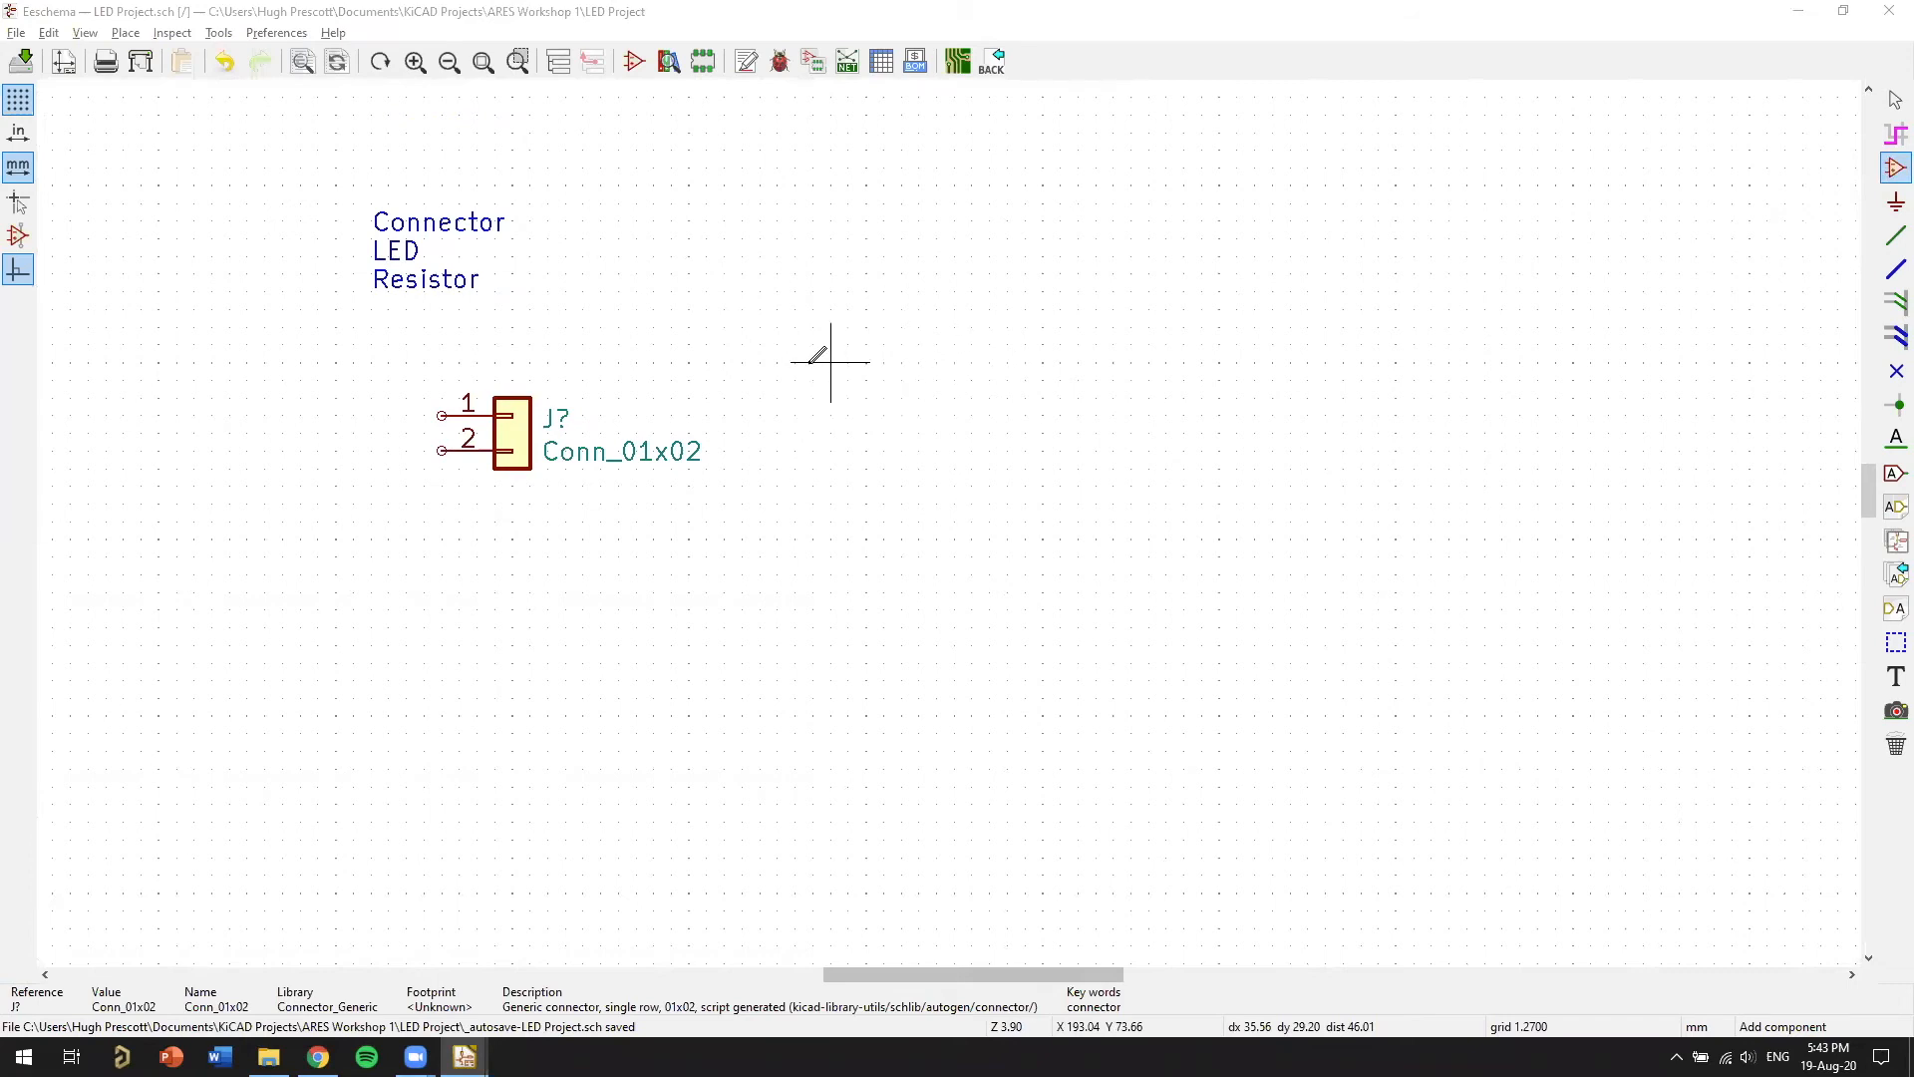
{"action": "left_click", "coordinate": [816, 578]}
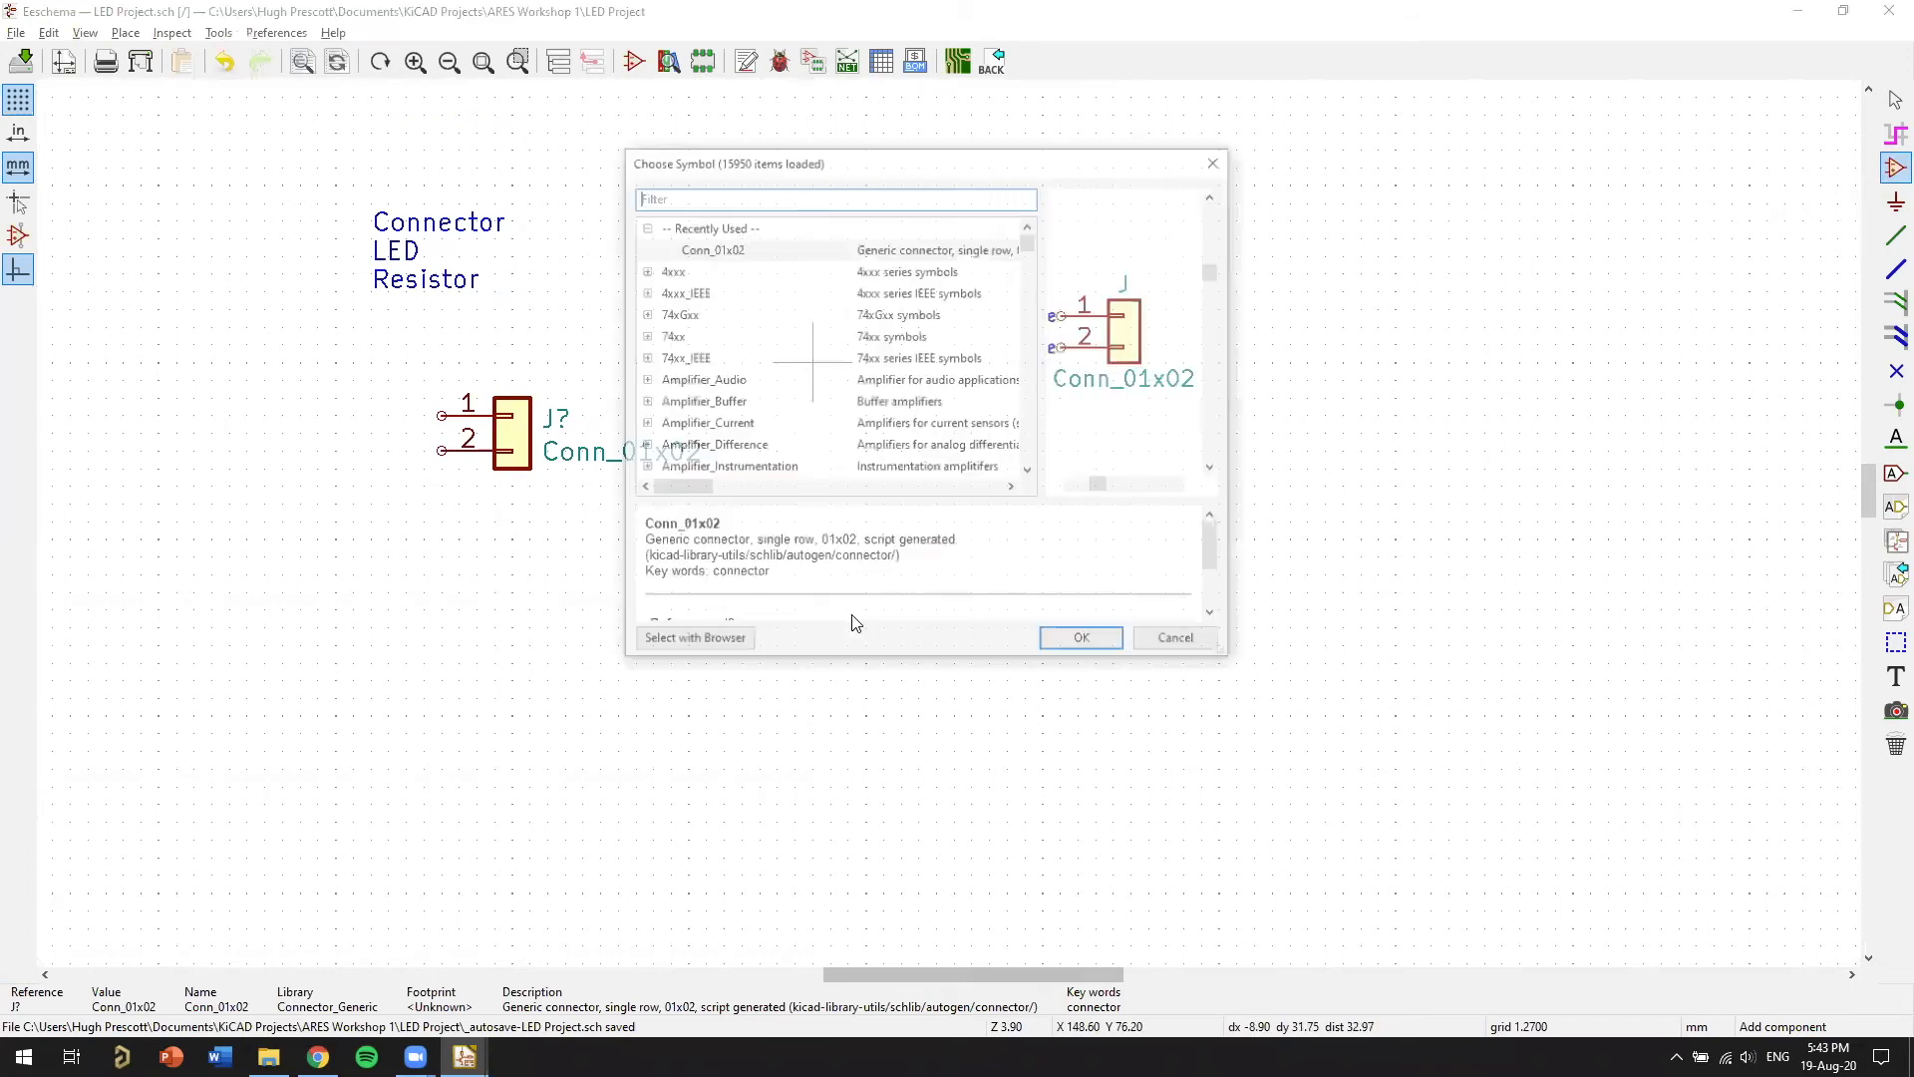
{"action": "type", "text": "resistor"}
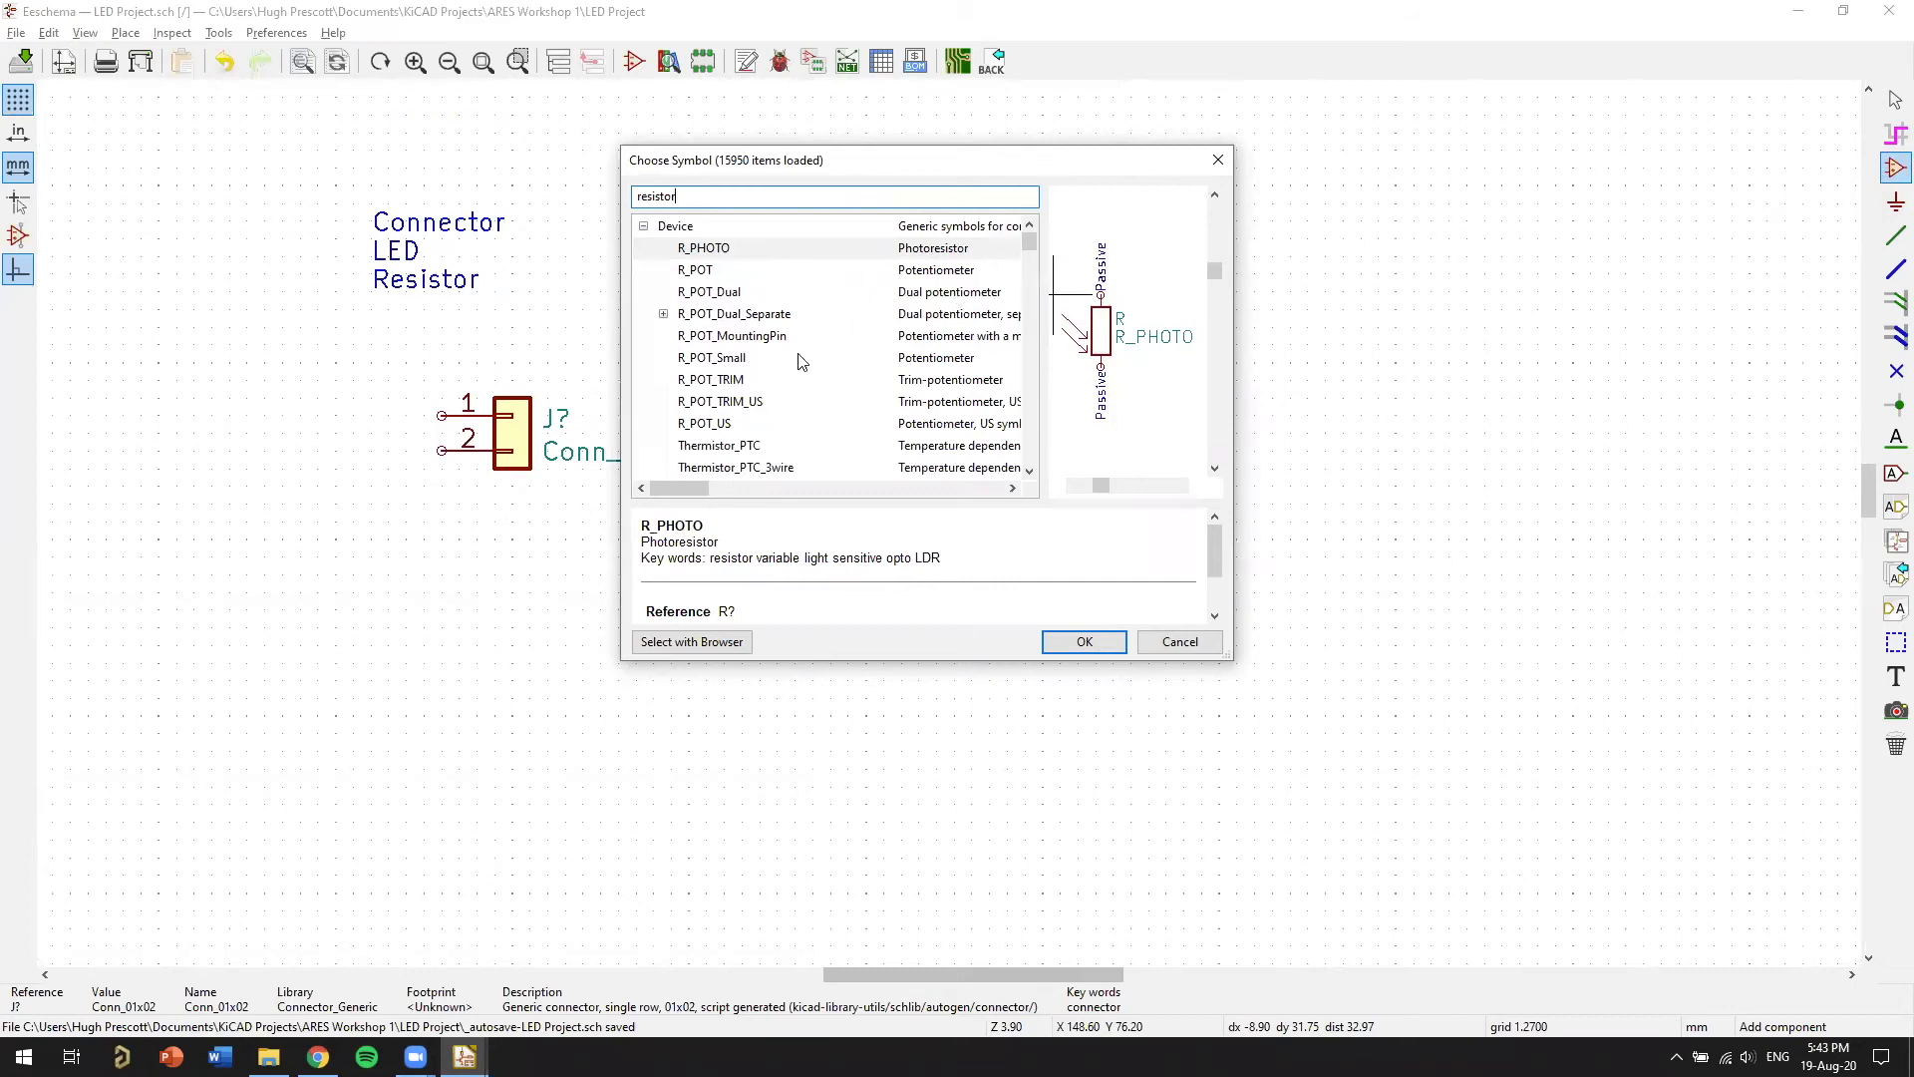
Compare R_Small with the R symbol in the Device library and place R just left of the two-pin connector
{"action": "scroll", "coordinate": [802, 361], "scroll_direction": "down", "scroll_amount": 4}
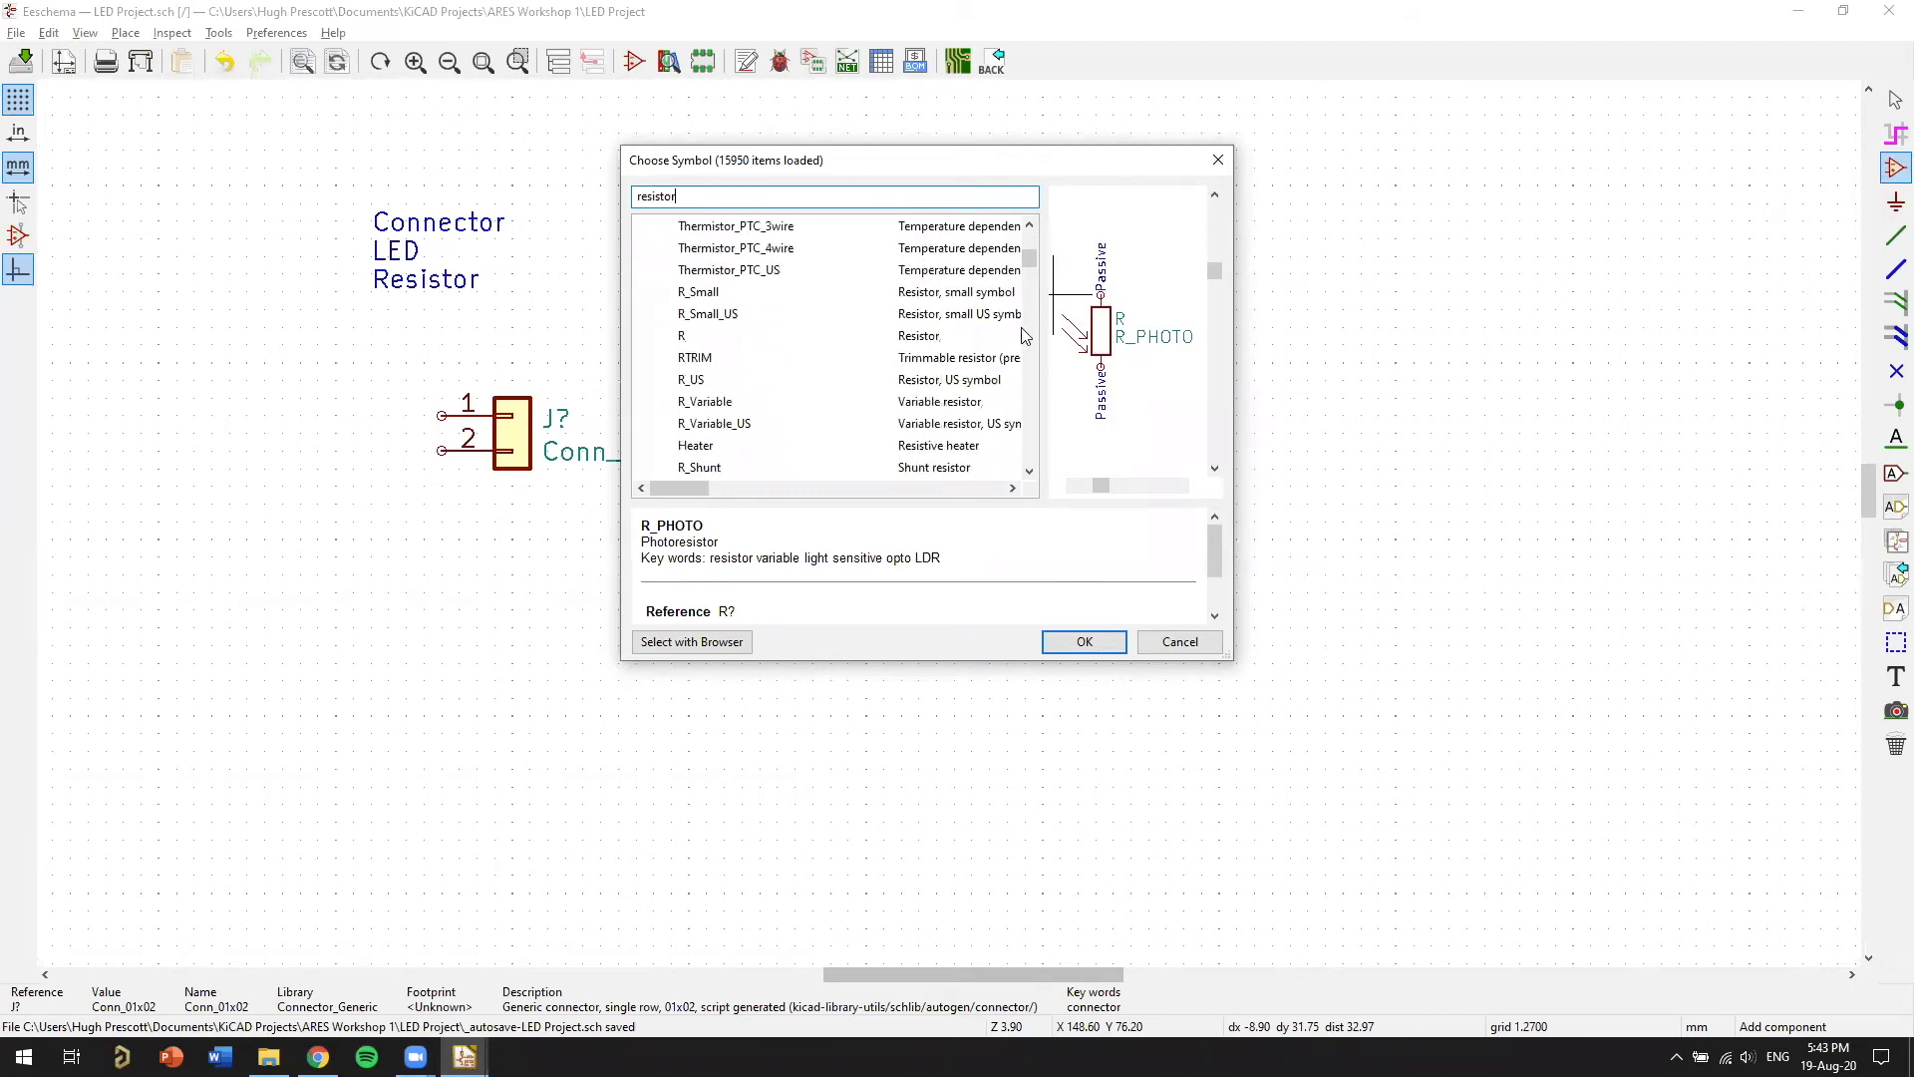
{"action": "scroll", "coordinate": [815, 342], "scroll_direction": "up", "scroll_amount": 1}
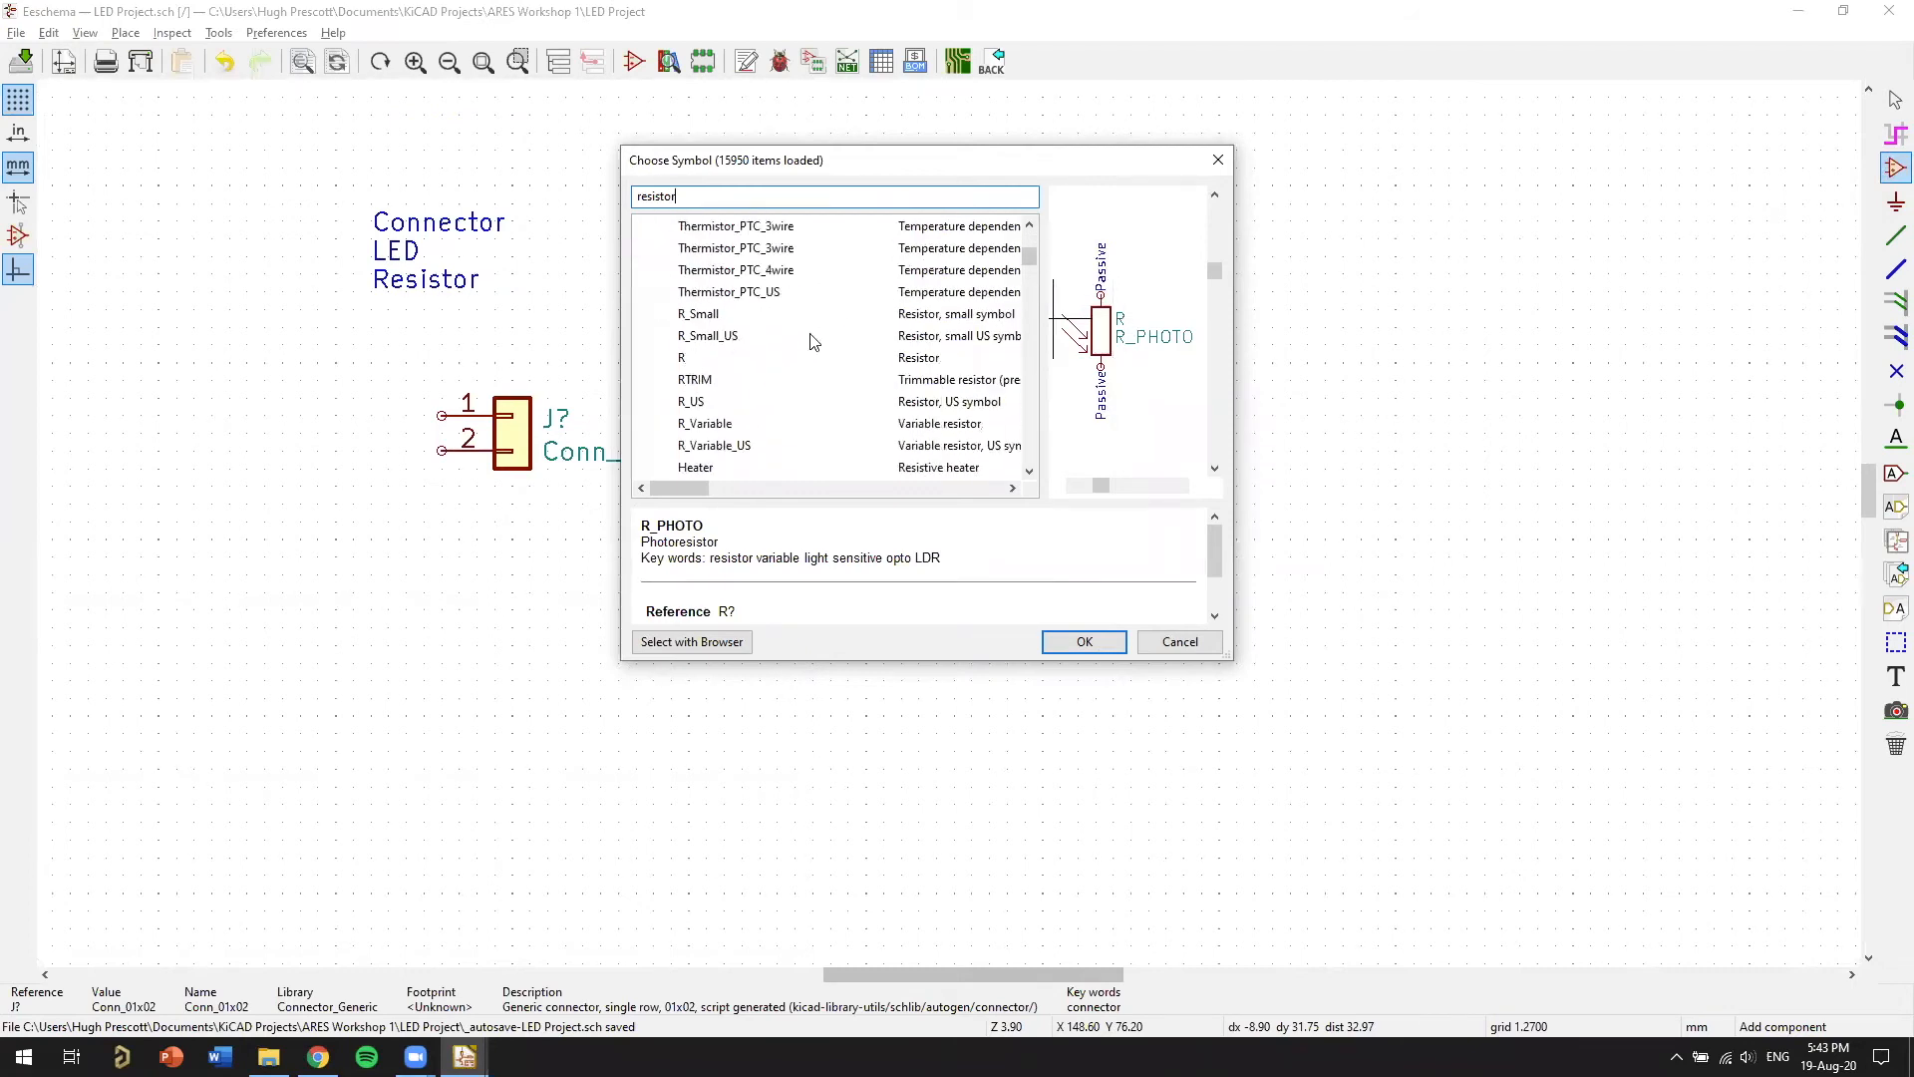
{"action": "left_click", "coordinate": [712, 317]}
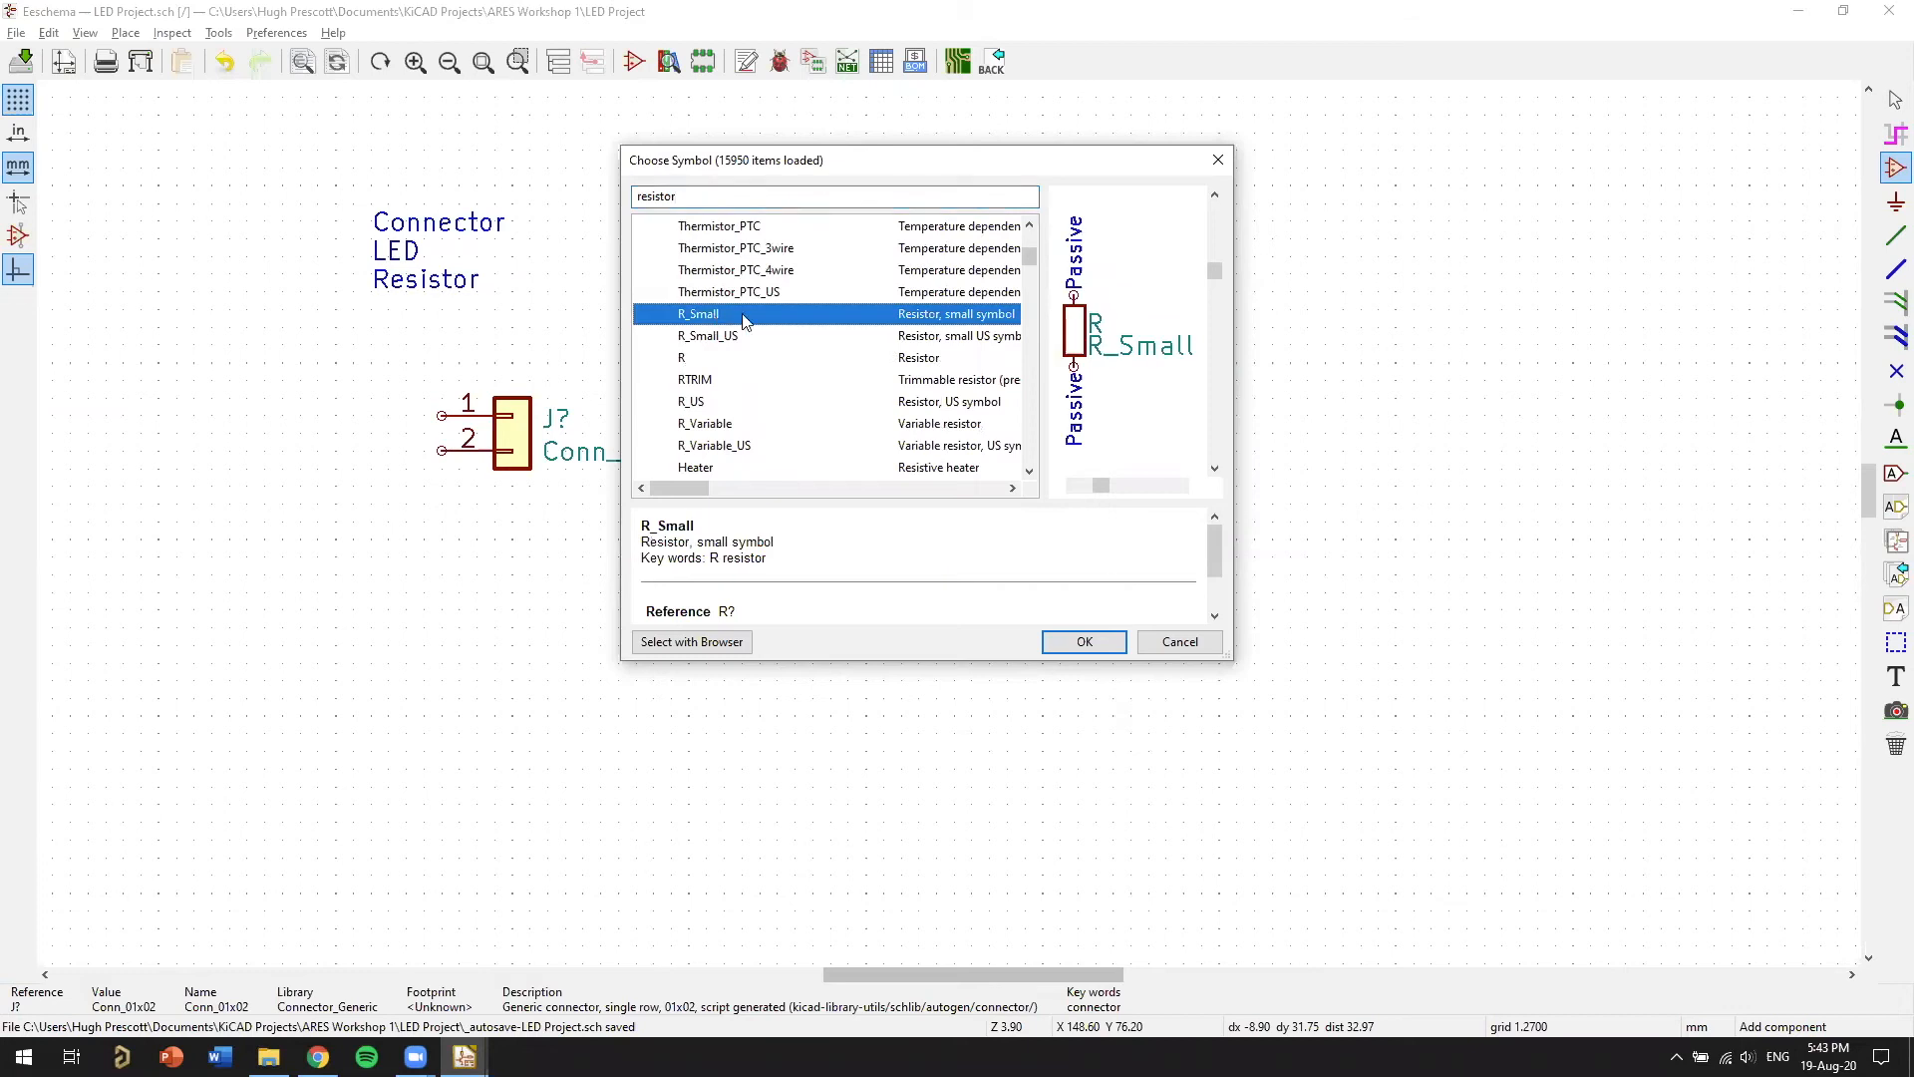
{"action": "left_click", "coordinate": [712, 359]}
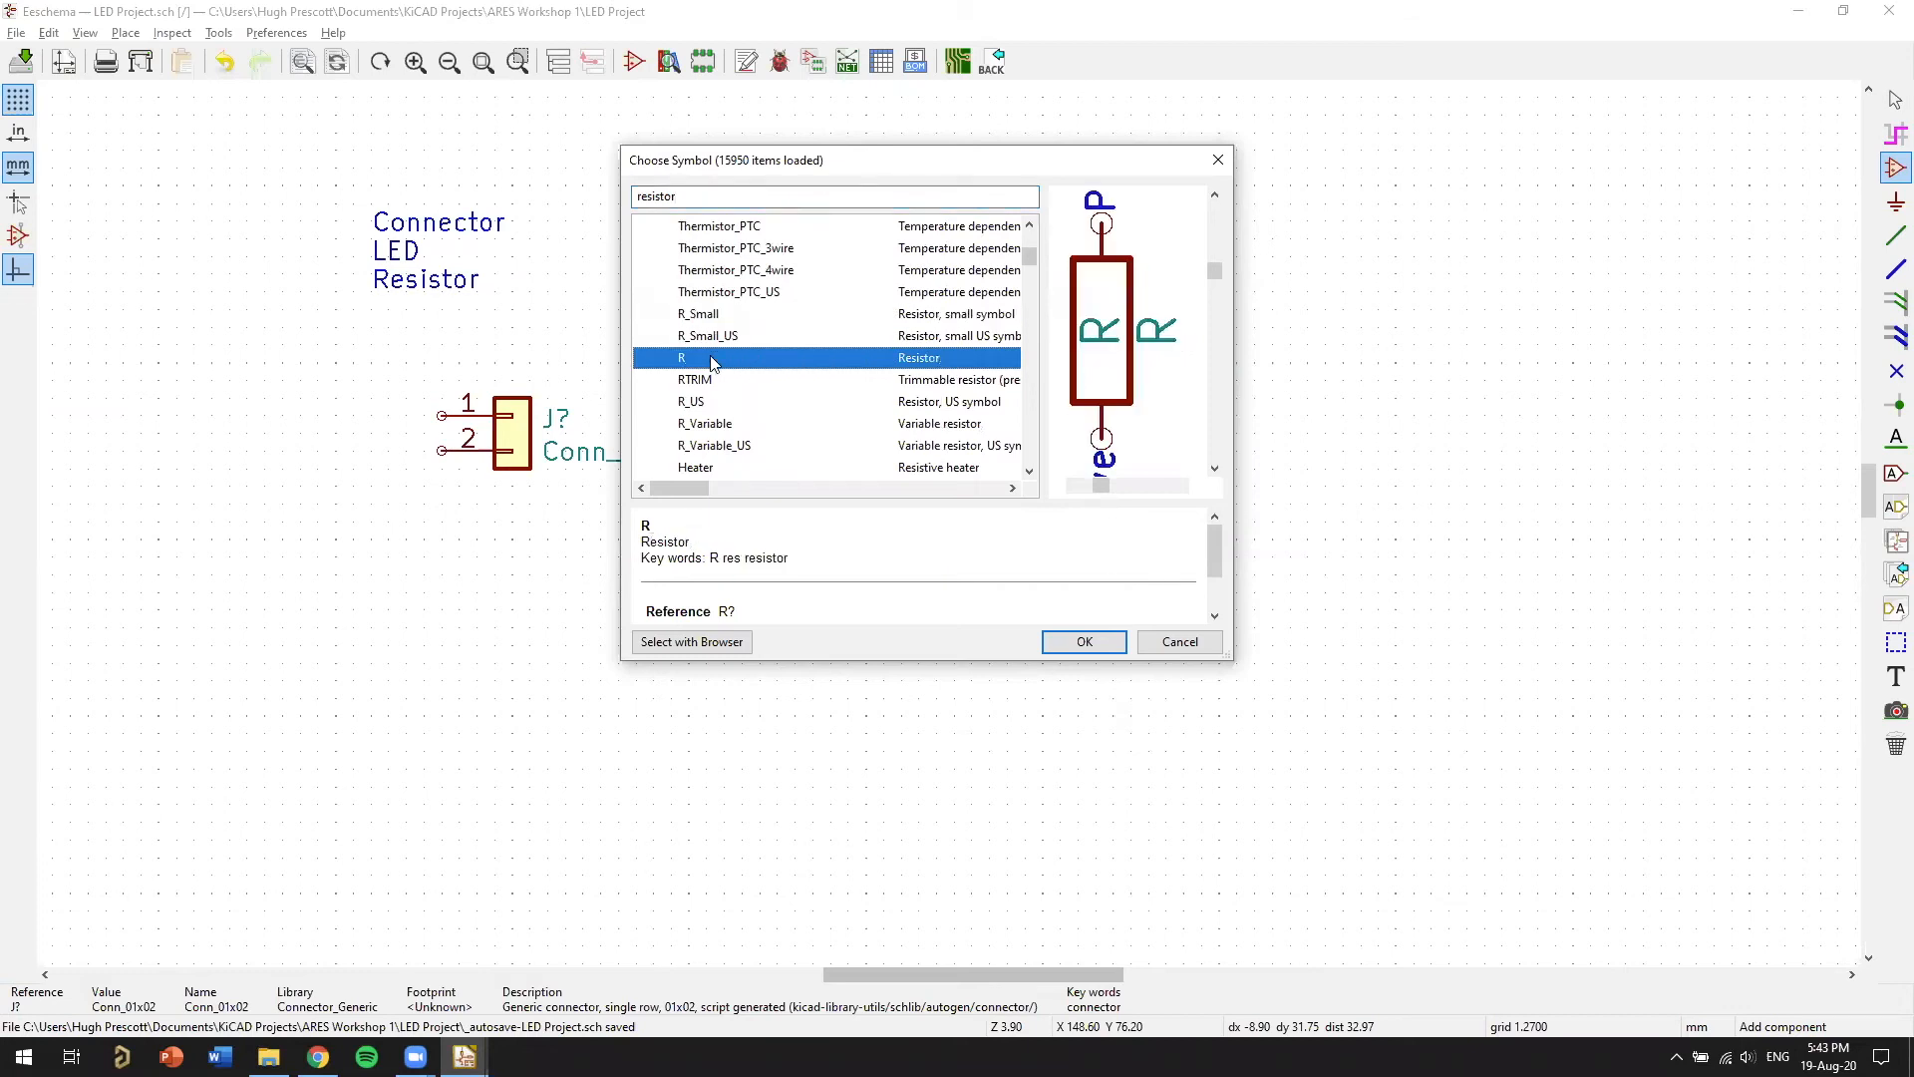
{"action": "left_click", "coordinate": [1087, 647]}
{"action": "key", "text": "F4"}
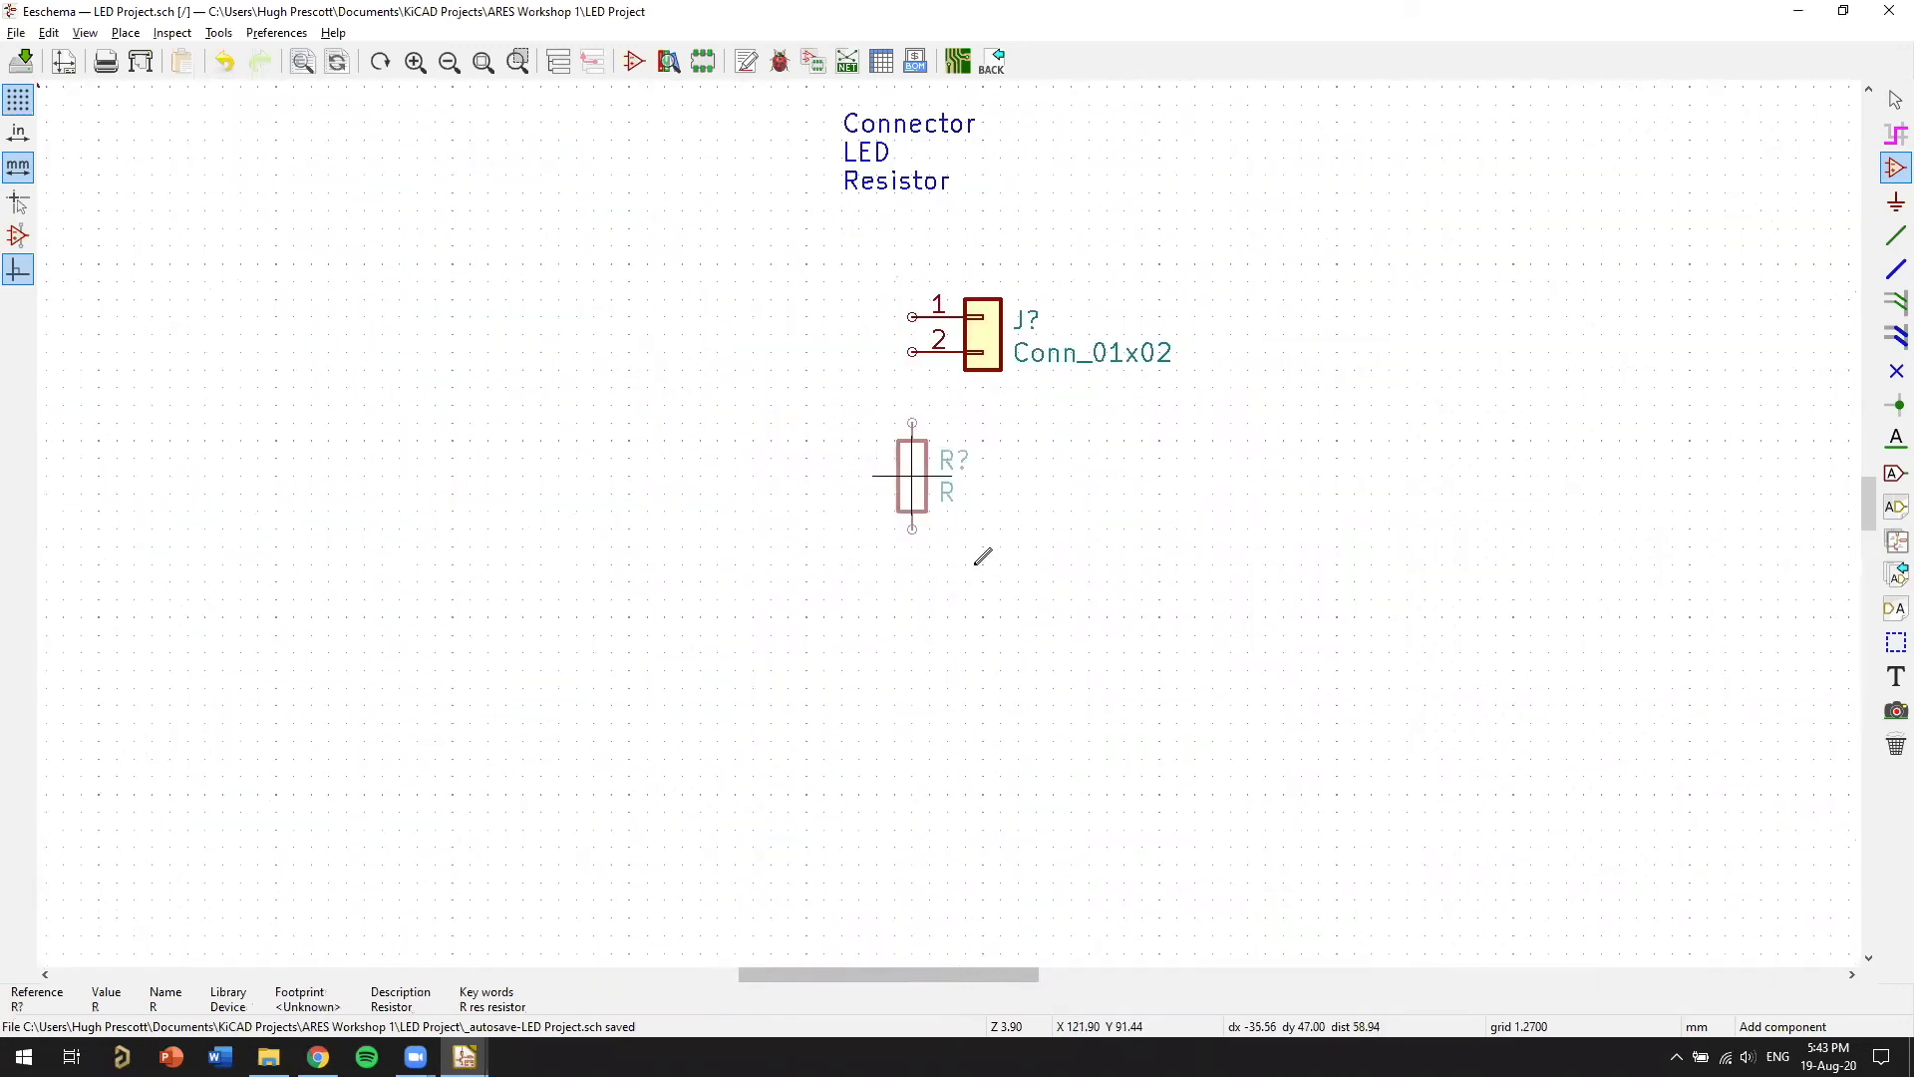
{"action": "left_click", "coordinate": [700, 351]}
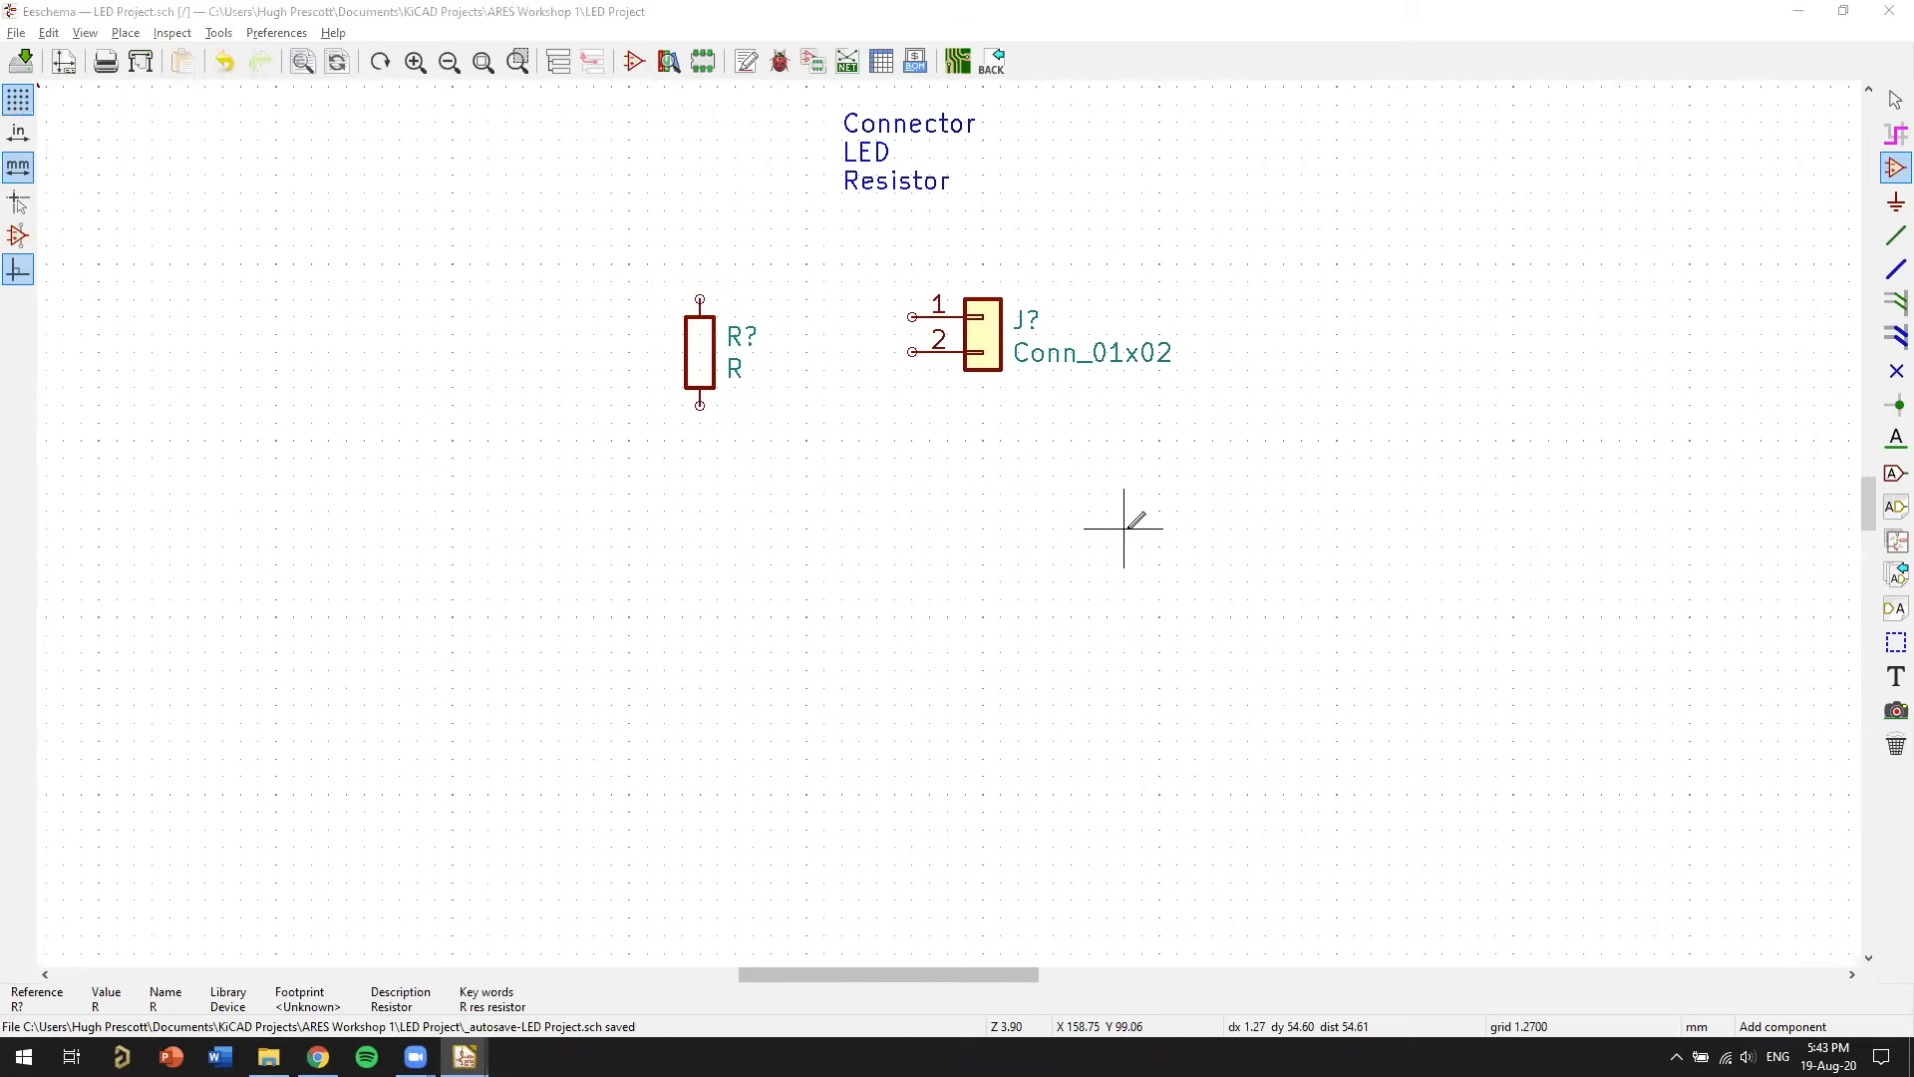
Add another symbol below the connector, filtering the list by "LED" and selecting the plain LED from the Device library
{"action": "scroll", "coordinate": [1128, 526], "scroll_direction": "down", "scroll_amount": 1}
{"action": "middle_click_drag", "start_coordinate": [939, 488], "coordinate": [1085, 514]}
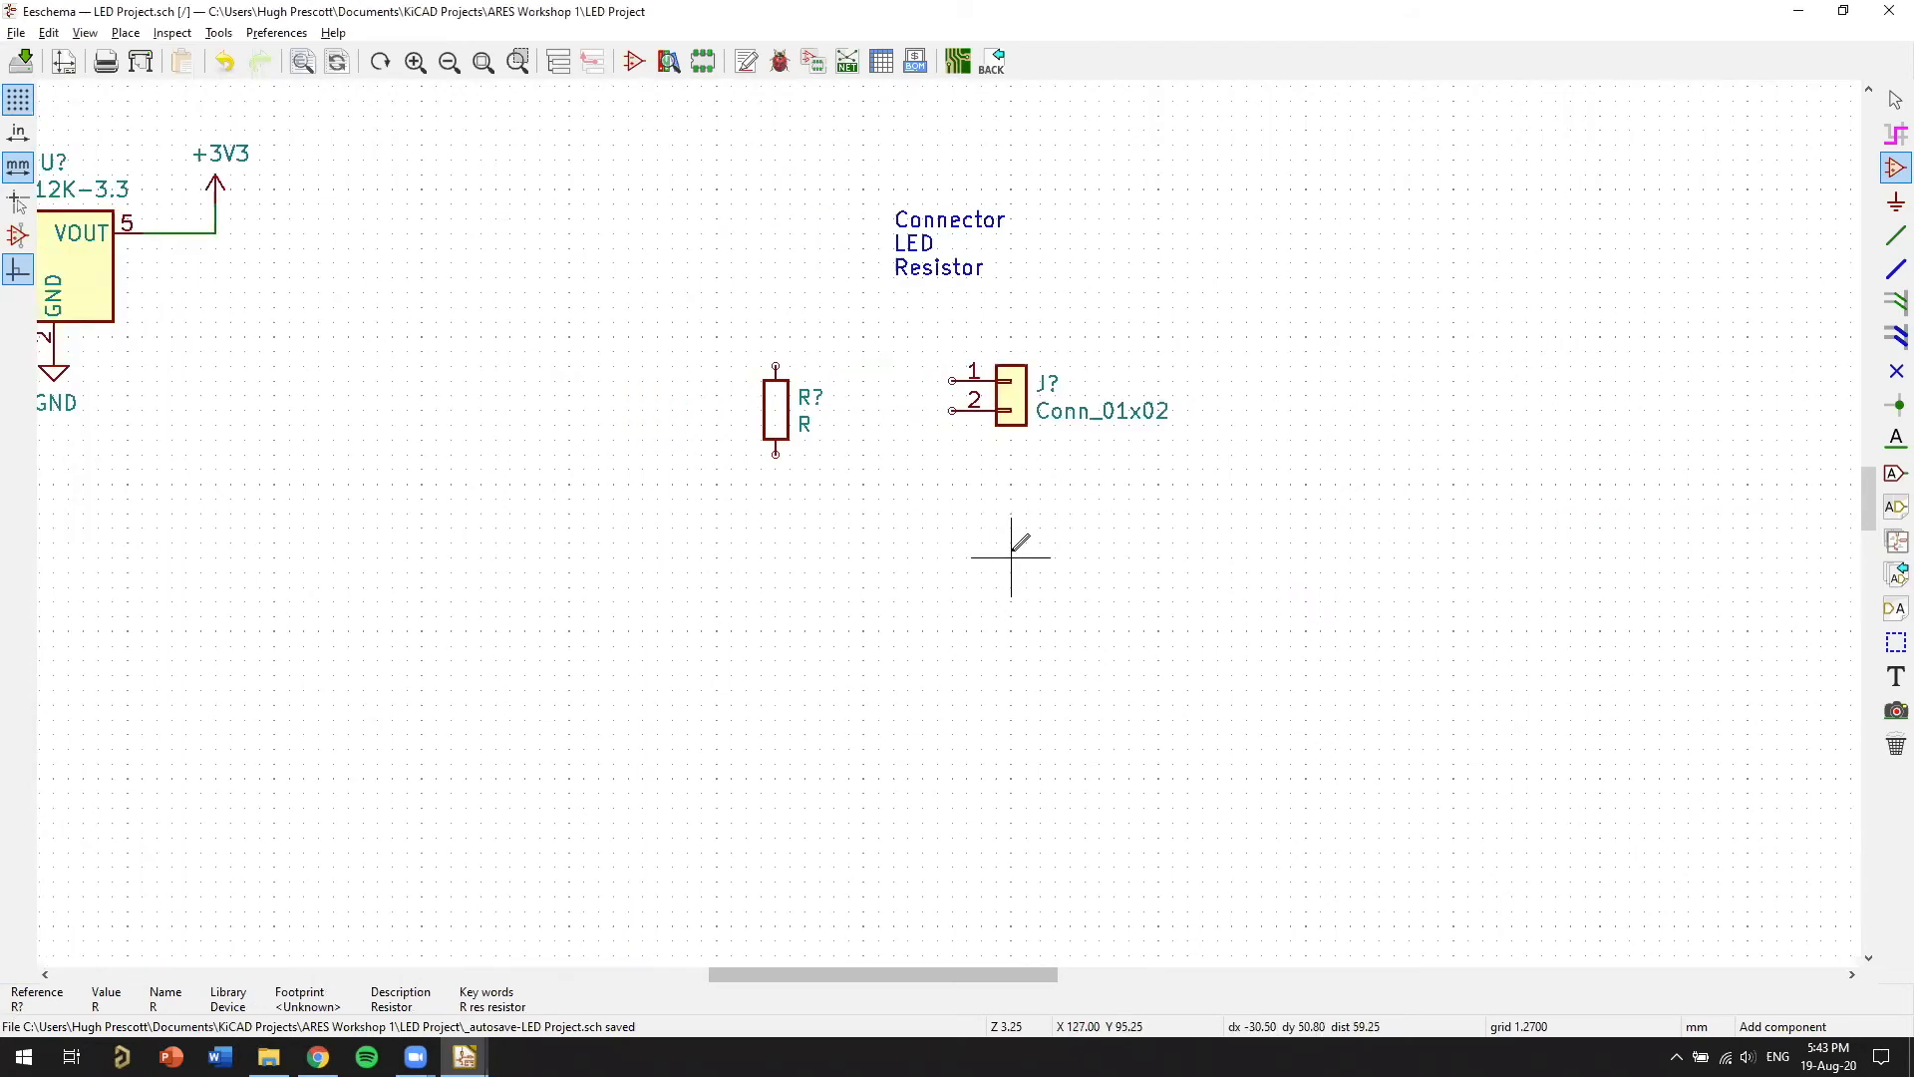
{"action": "middle_click_drag", "start_coordinate": [987, 528], "coordinate": [1049, 559]}
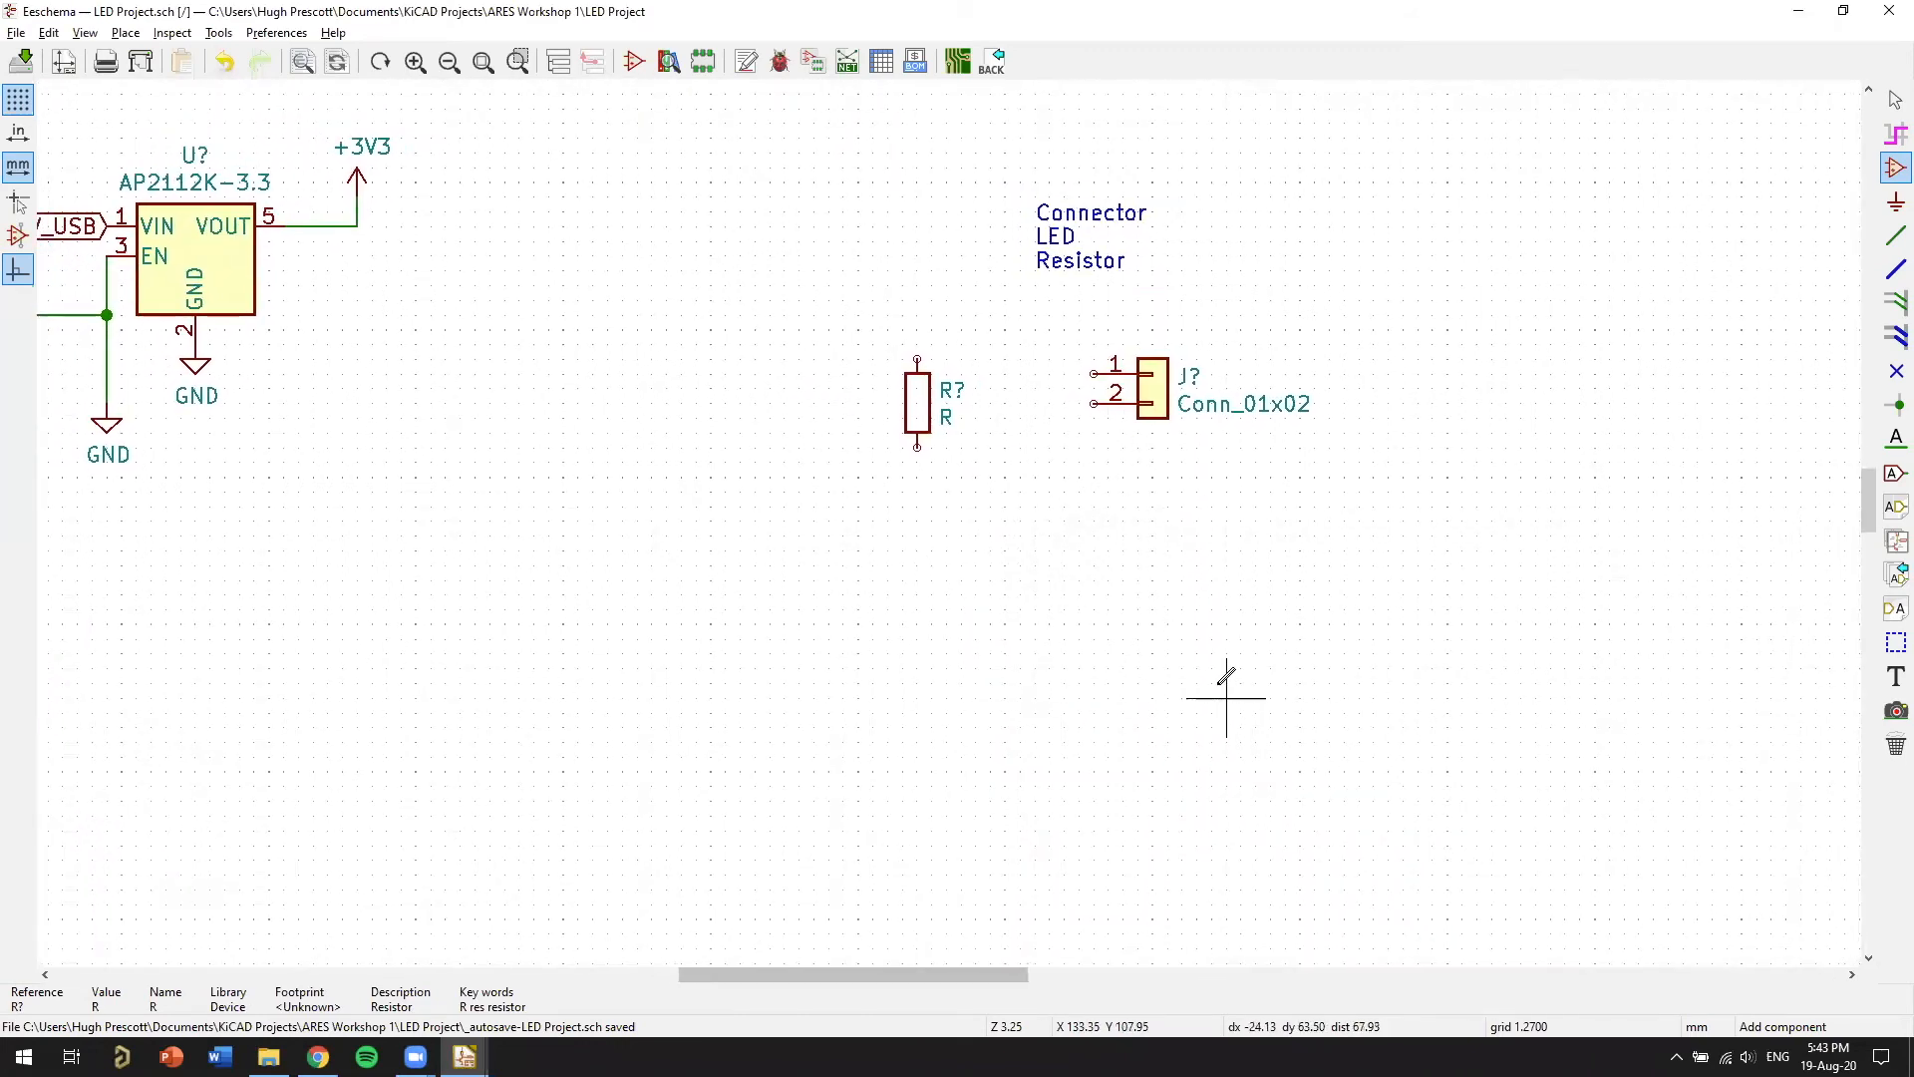
{"action": "middle_click_drag", "start_coordinate": [1210, 632], "coordinate": [1093, 594]}
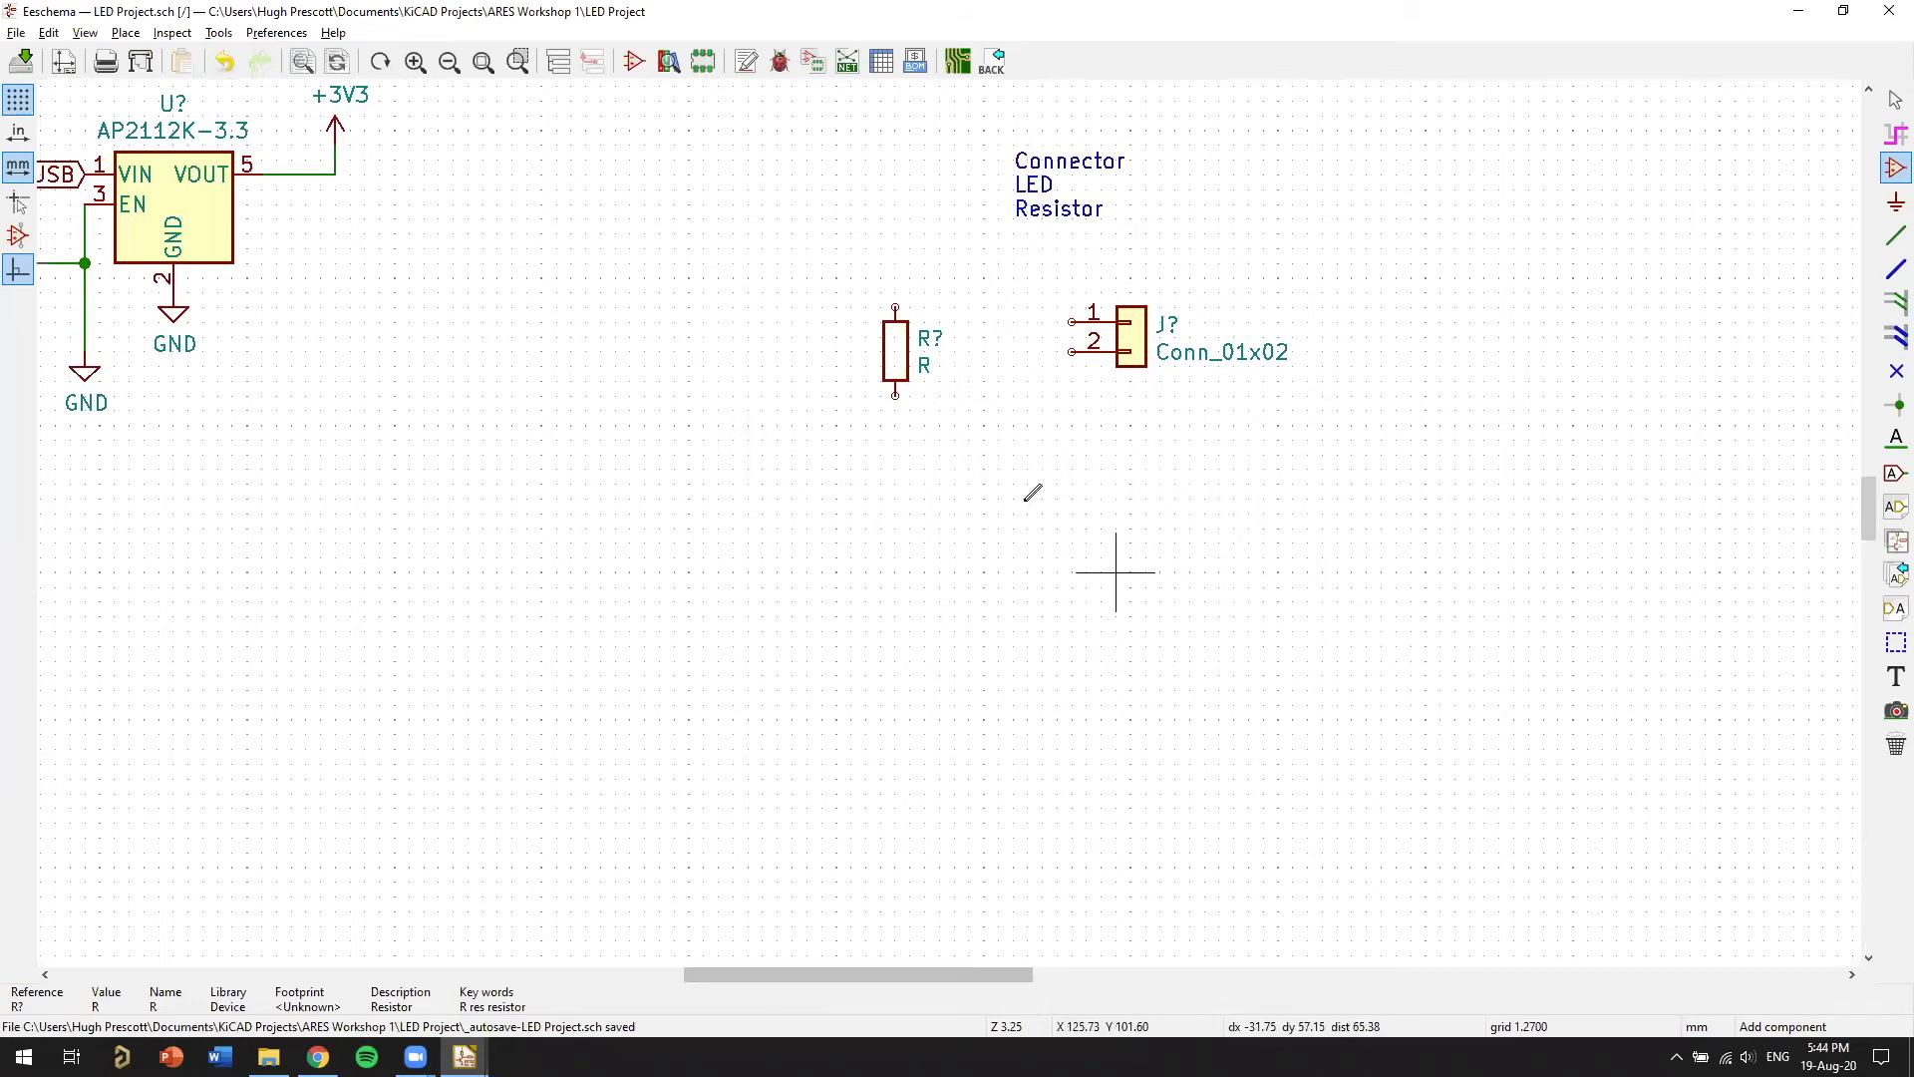
{"action": "left_click", "coordinate": [1055, 468]}
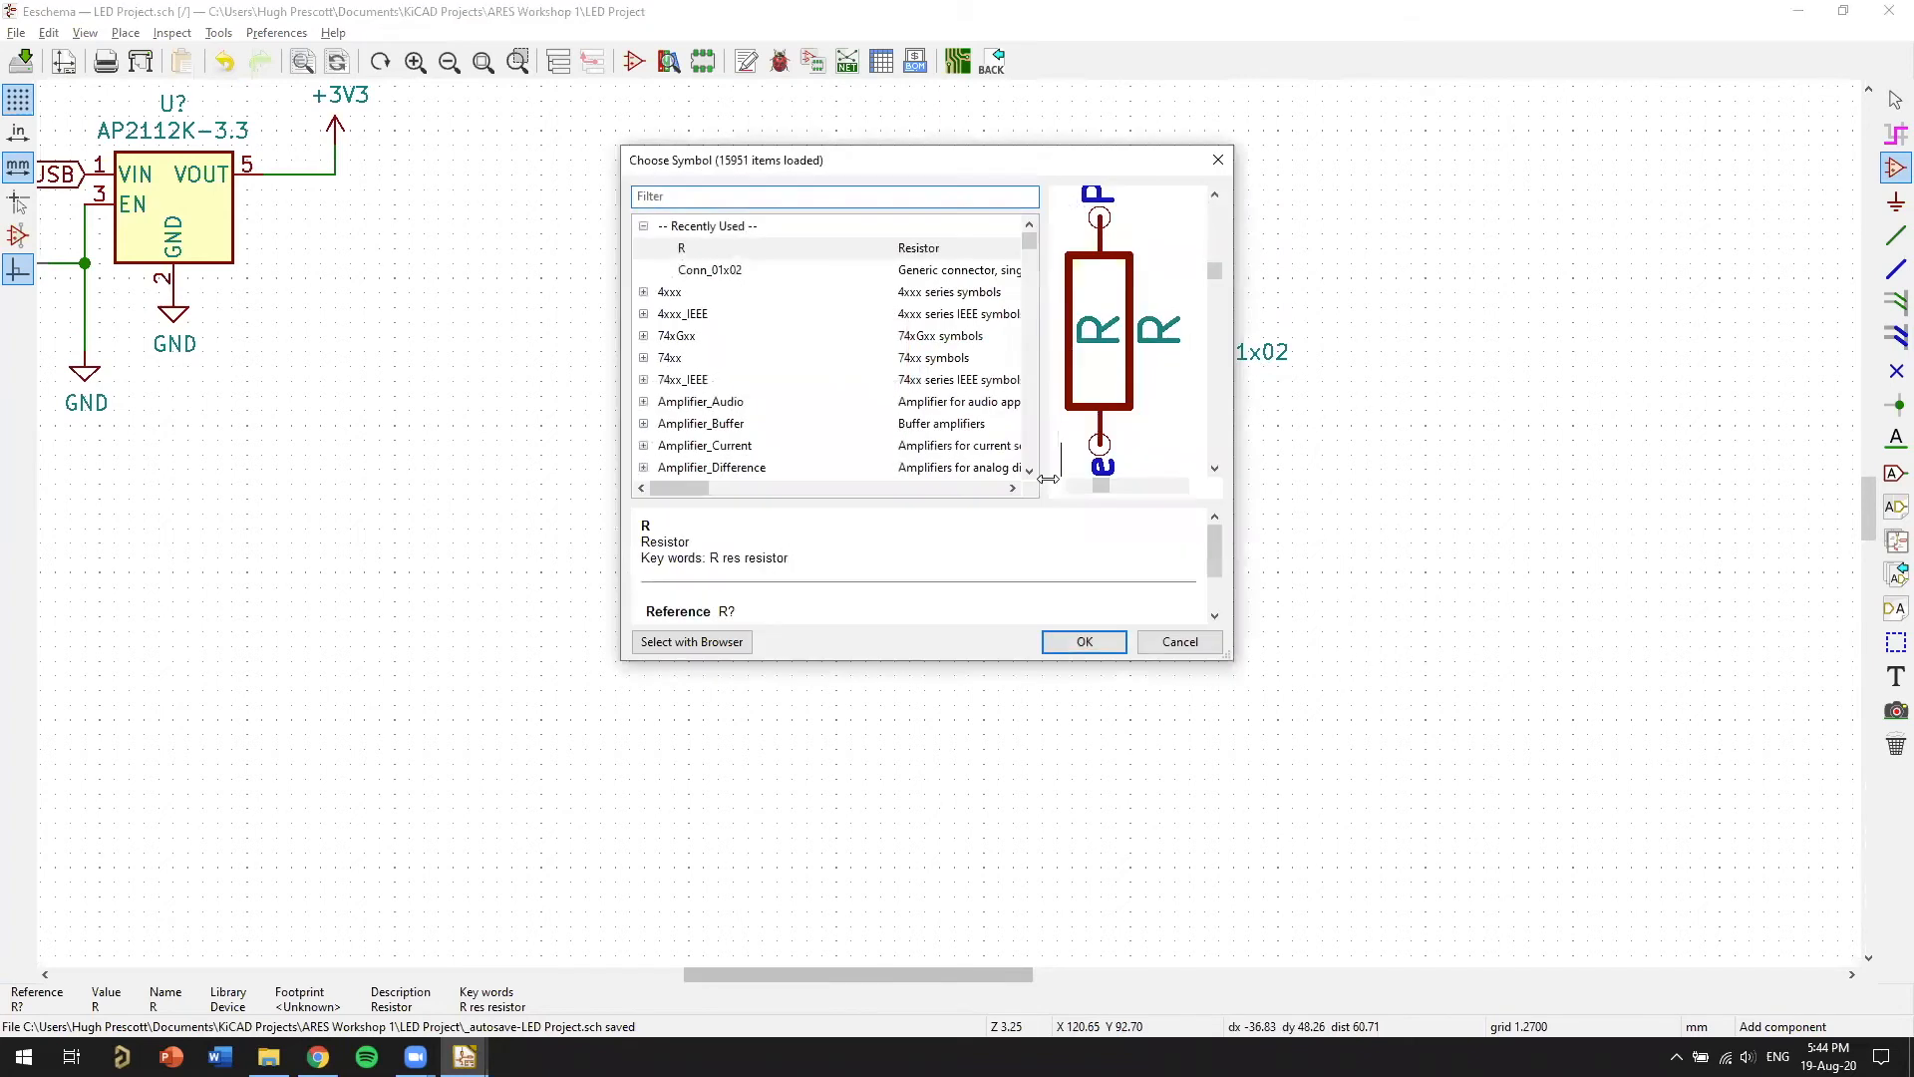
{"action": "type", "text": "LED"}
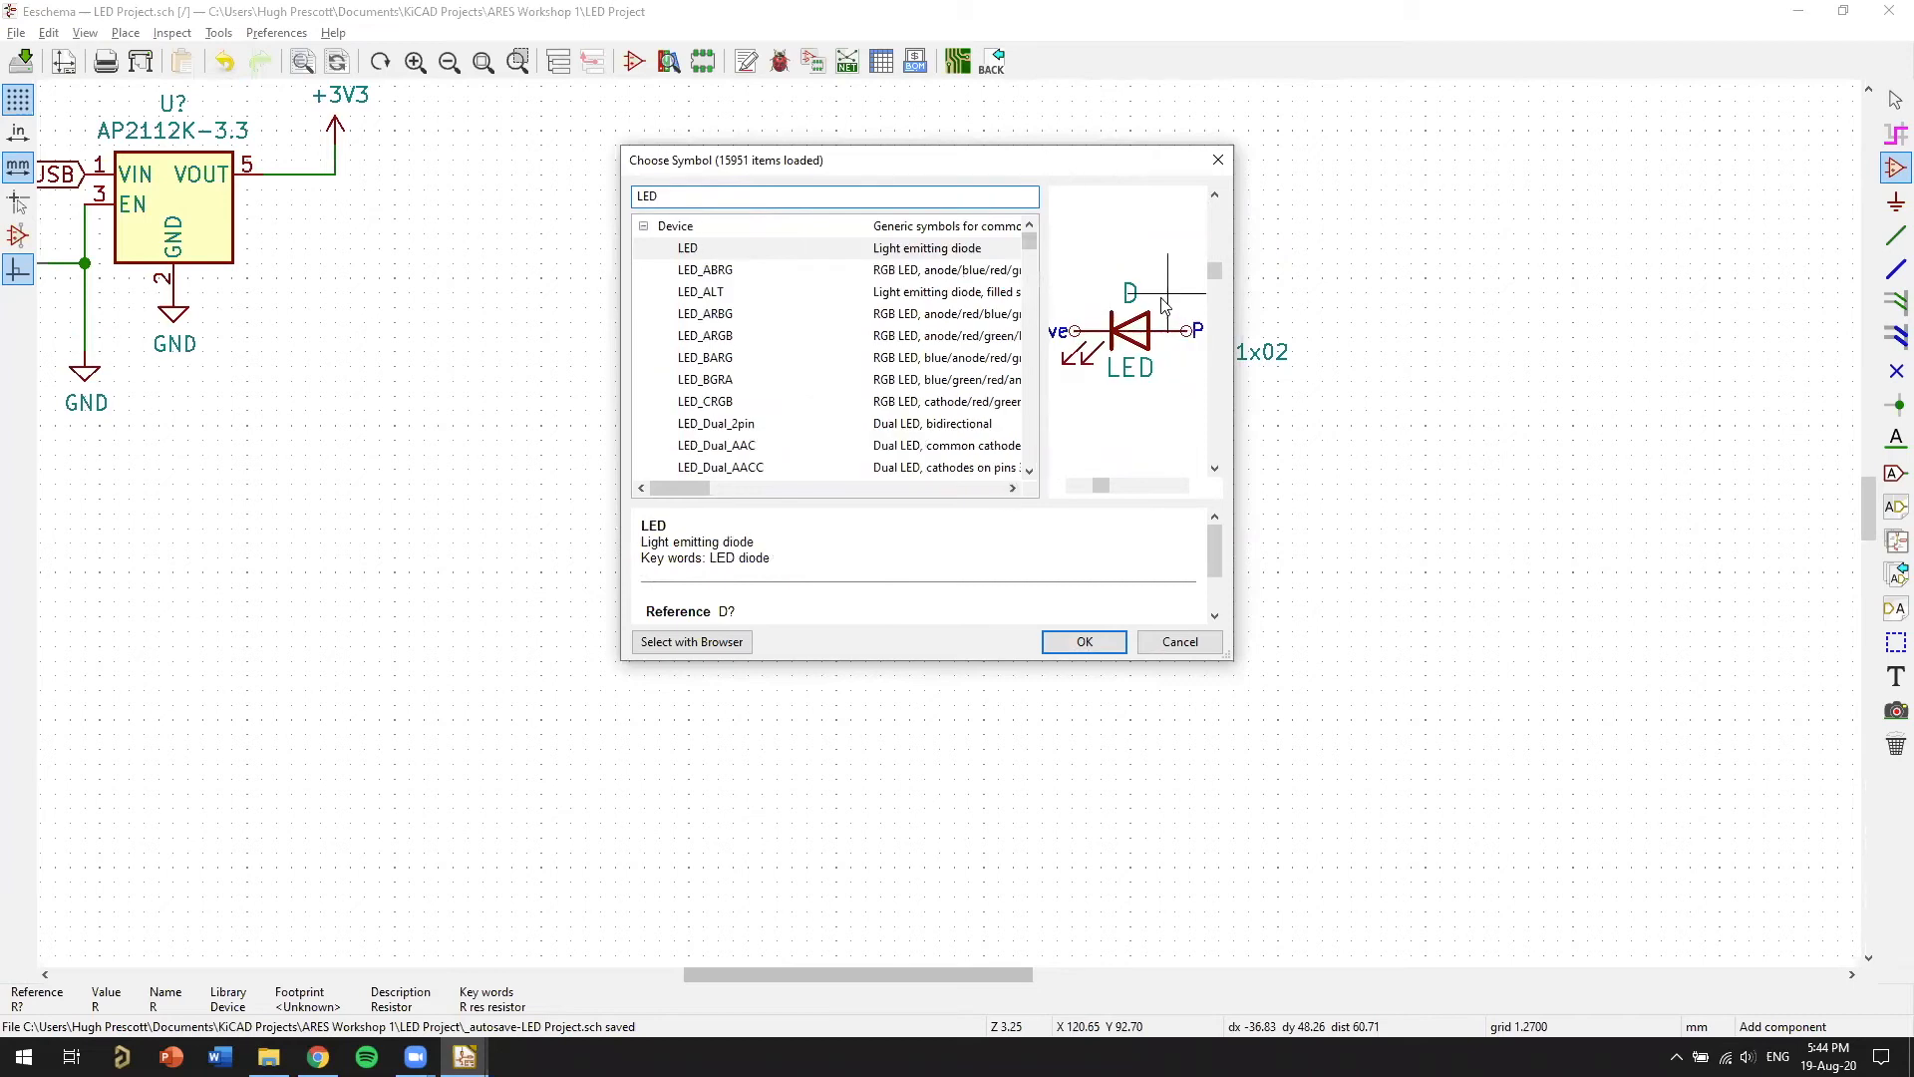
{"action": "left_click", "coordinate": [766, 249]}
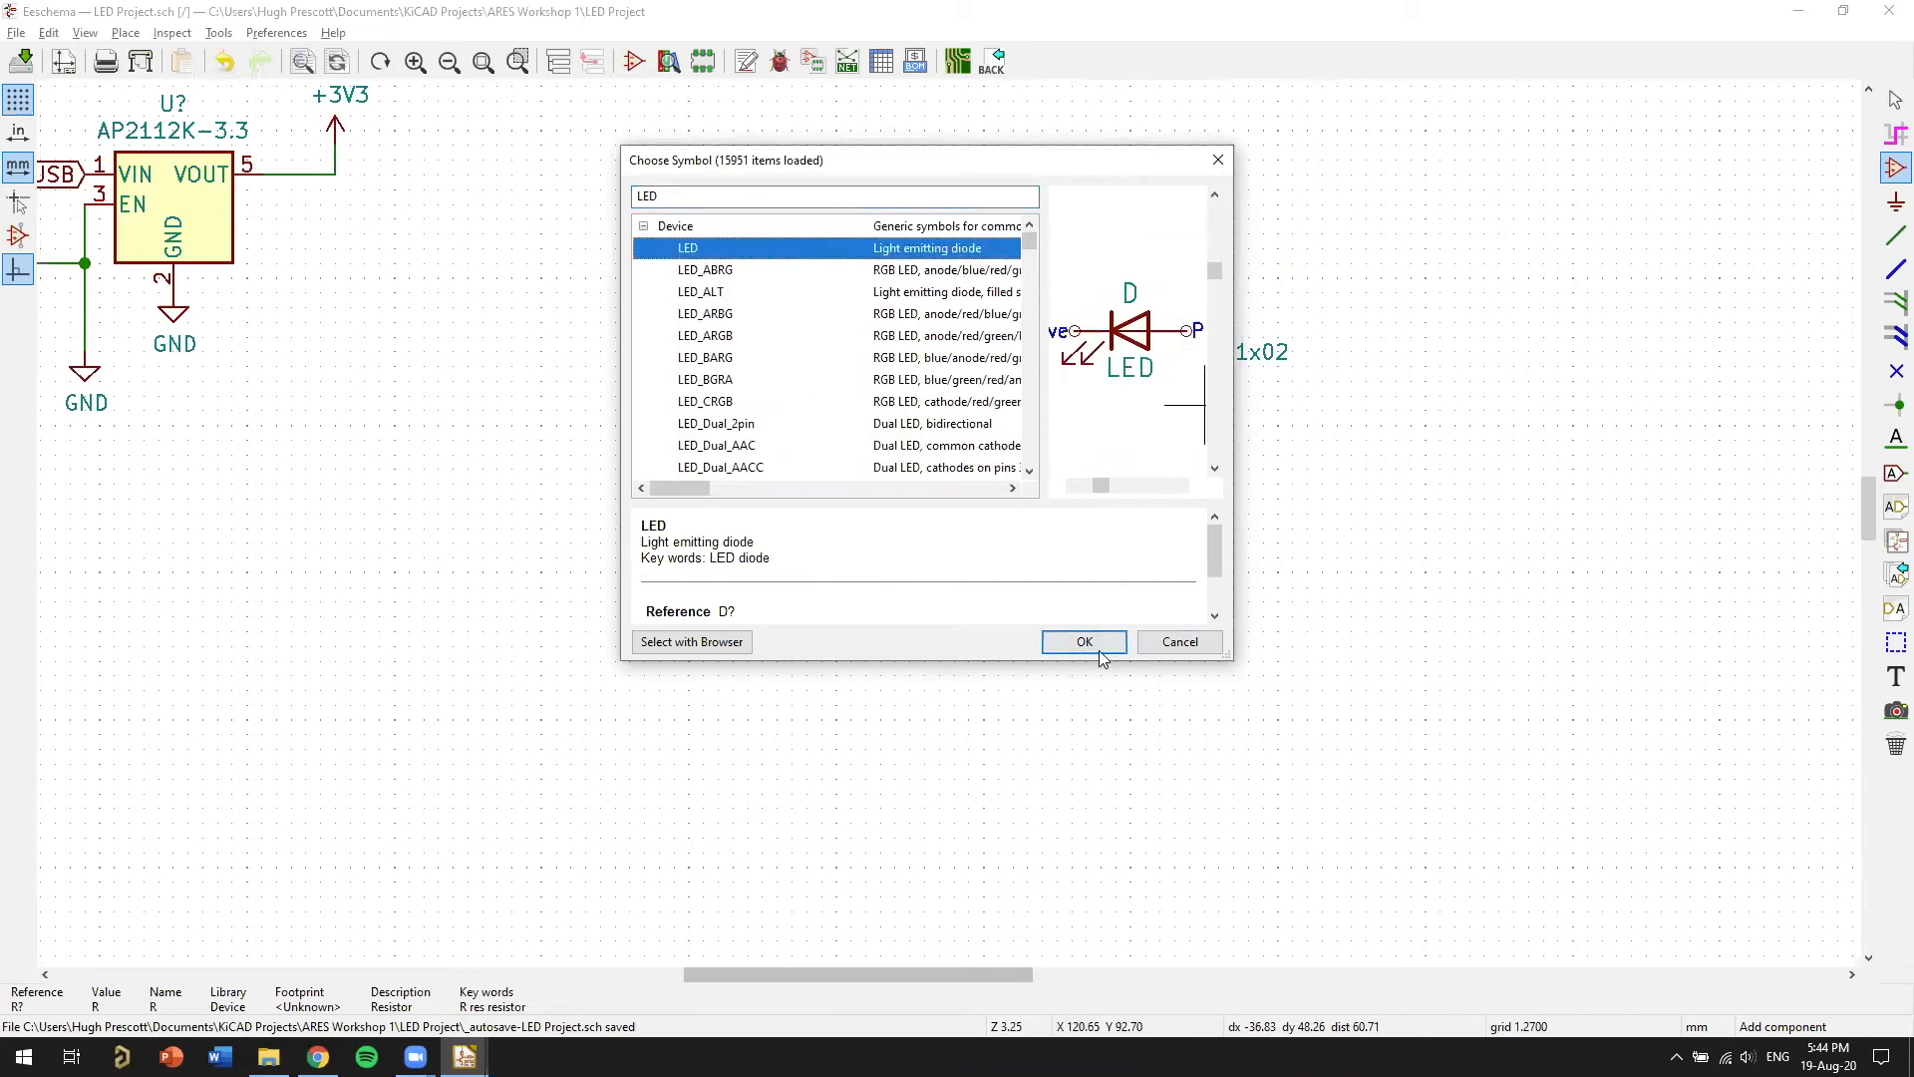
Rotate the LED 180 degrees so its arrows point upward and place it below and between the resistor and the connector
{"action": "left_click", "coordinate": [1087, 643]}
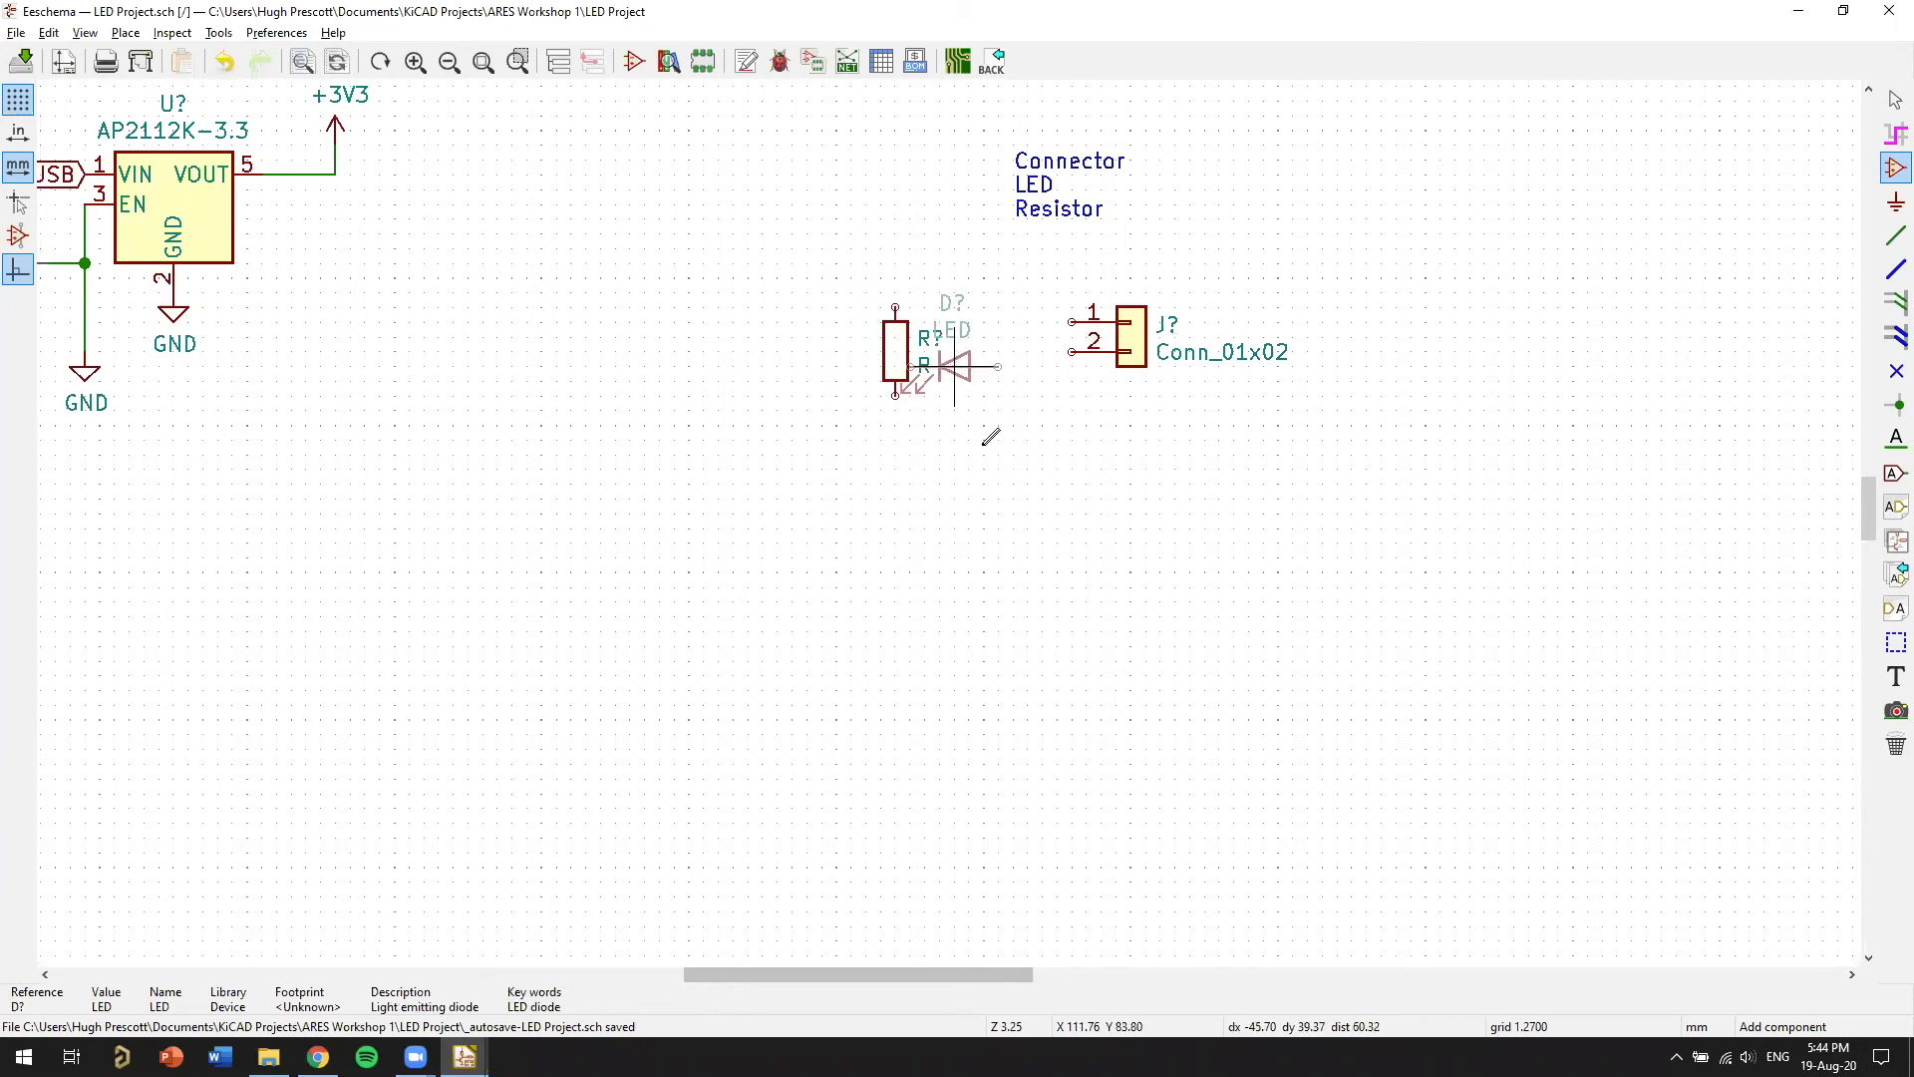
{"action": "key", "text": "r"}
{"action": "key", "text": "r"}
{"action": "key", "text": "r"}
{"action": "key", "text": "r"}
{"action": "key", "text": "r"}
{"action": "key", "text": "r"}
{"action": "key", "text": "r"}
{"action": "key", "text": "r"}
{"action": "key", "text": "r"}
{"action": "key", "text": "r"}
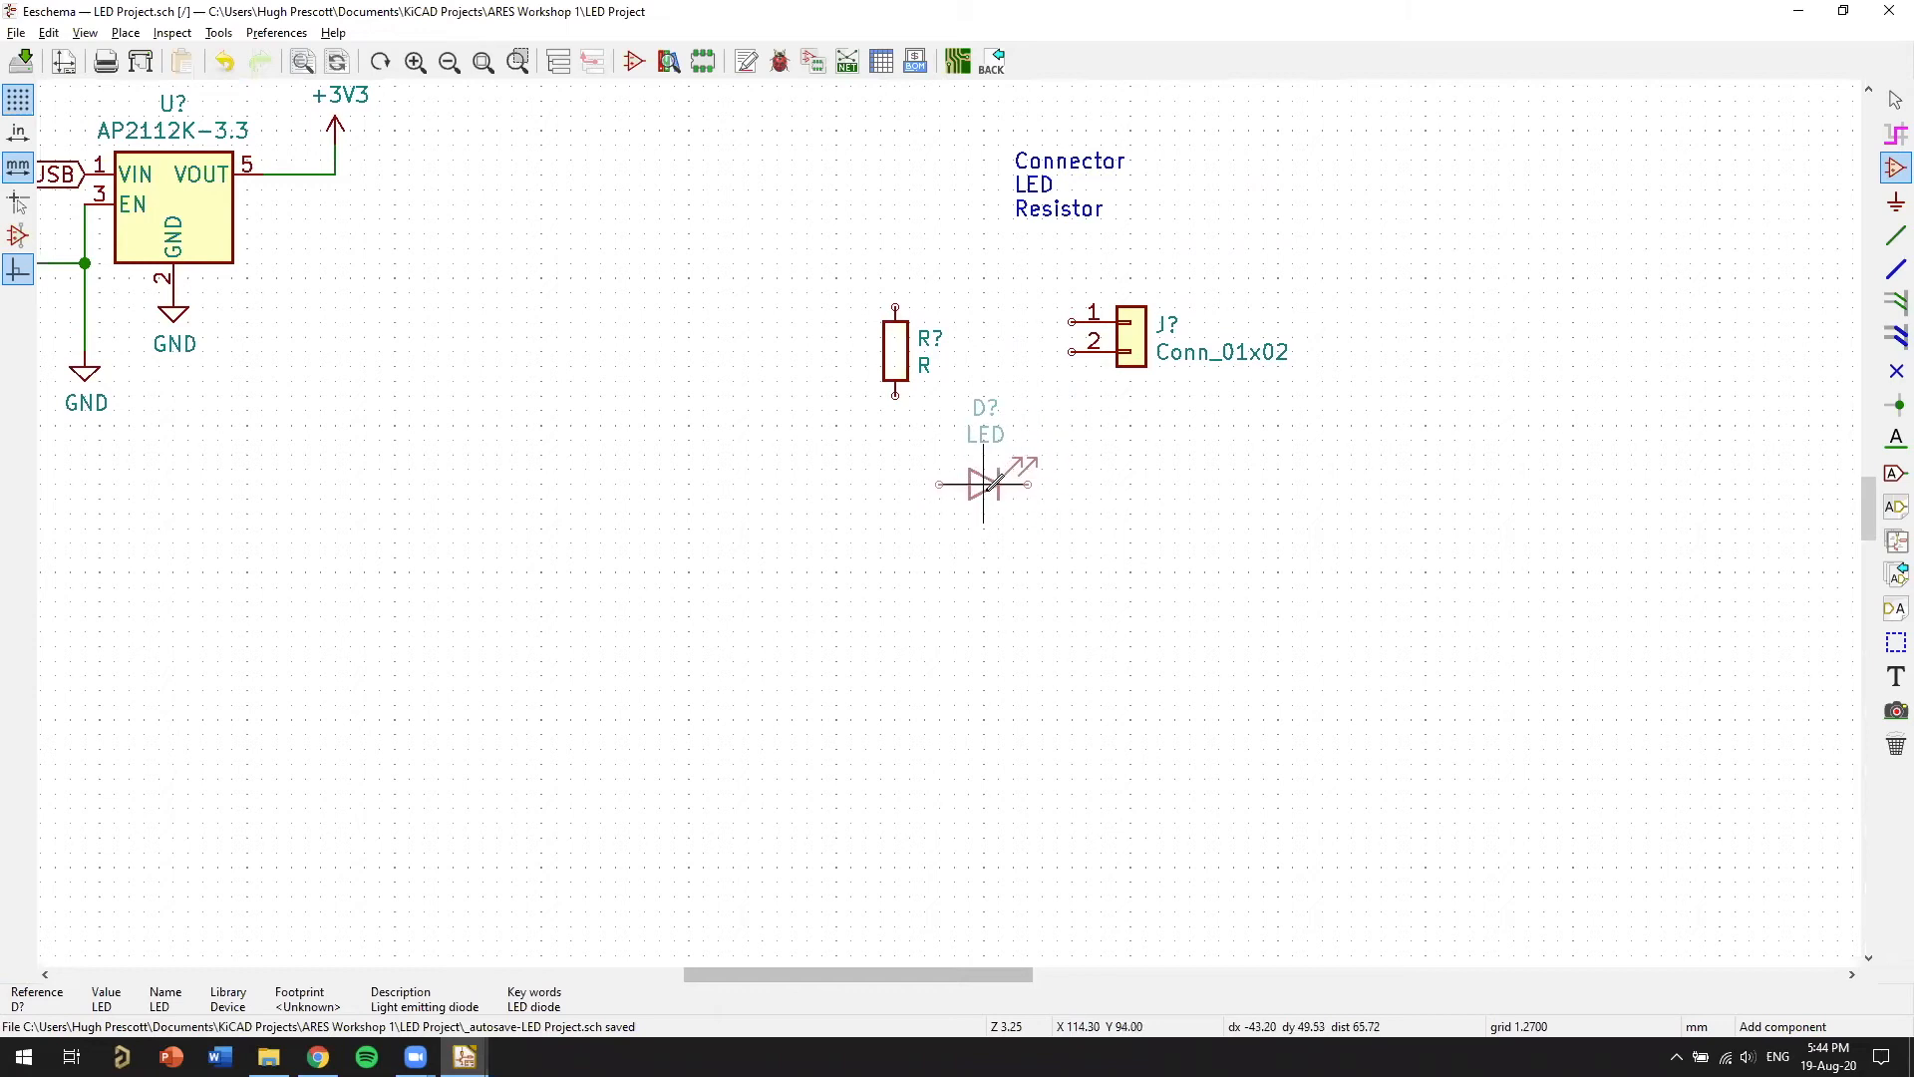
{"action": "left_click", "coordinate": [985, 483]}
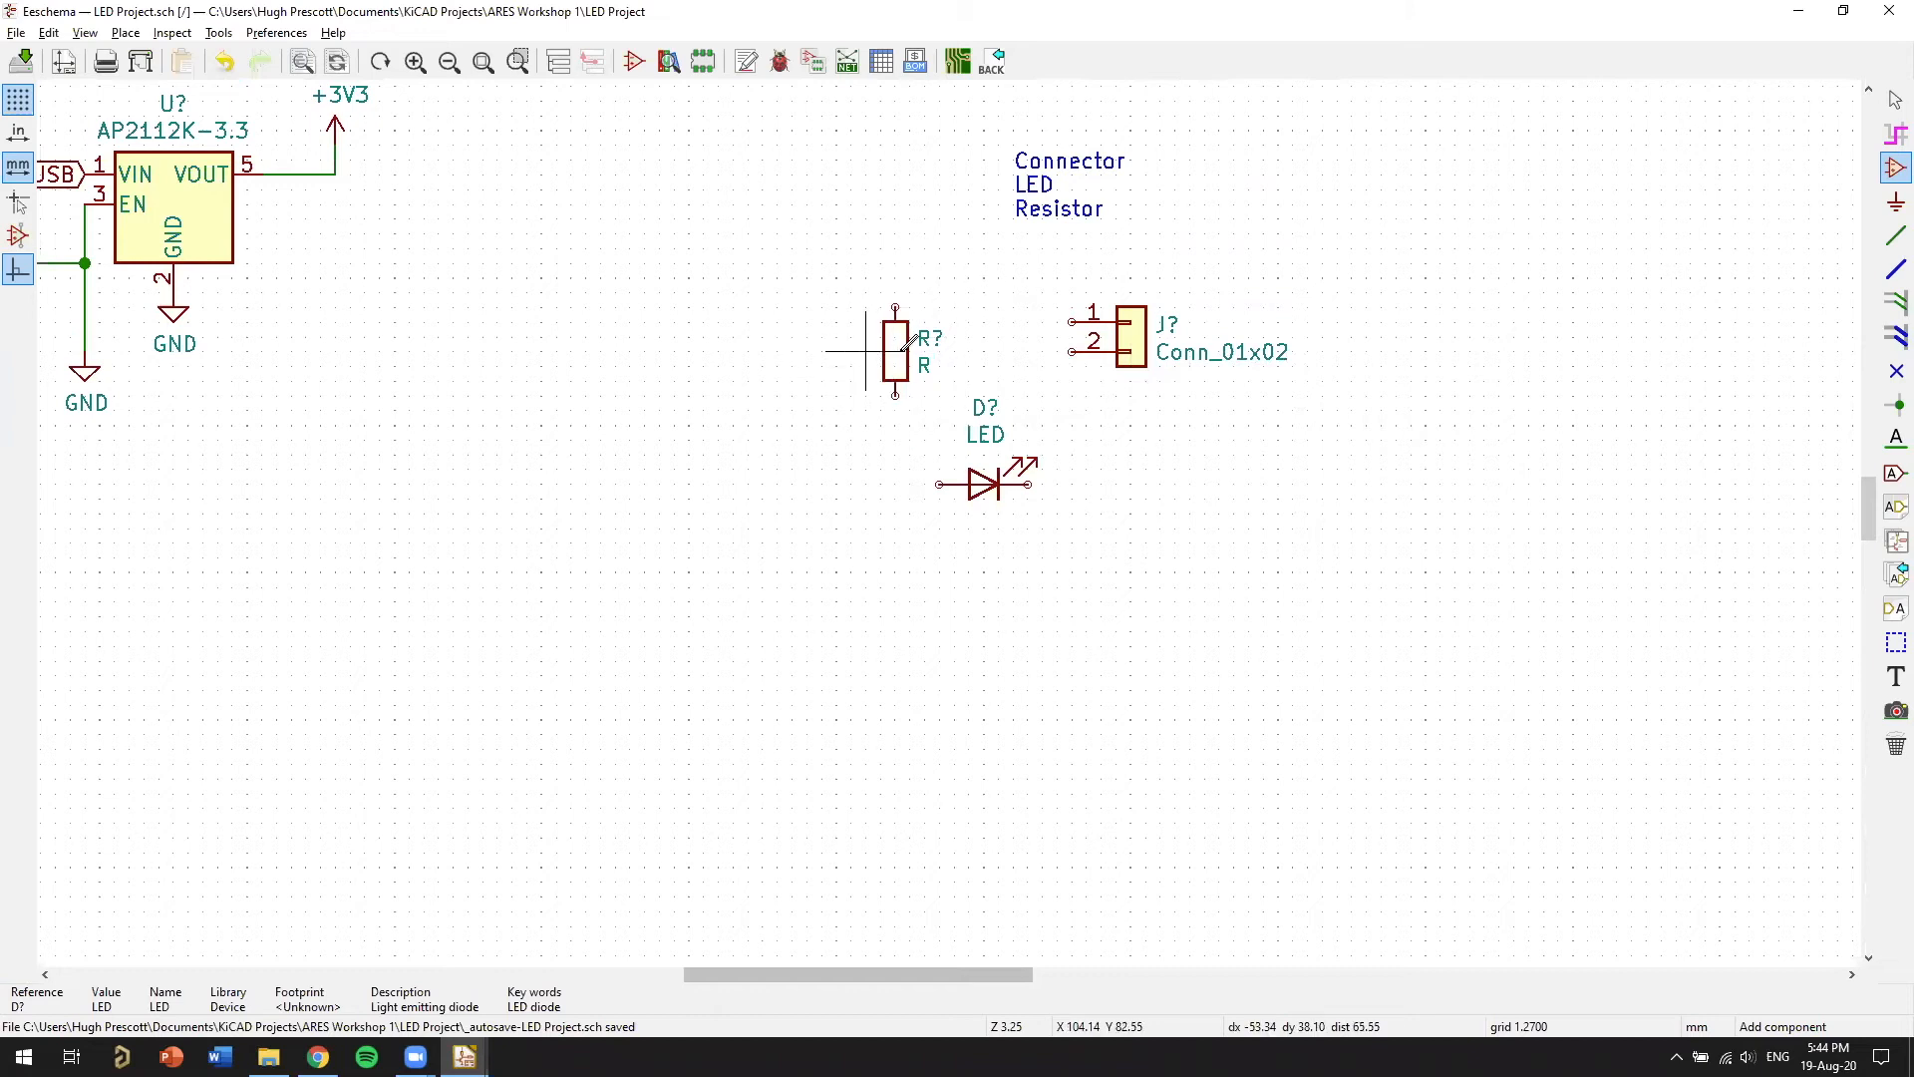
Move the resistor closer to the connector, open its symbol properties and accept them without edits
{"action": "key", "text": "m"}
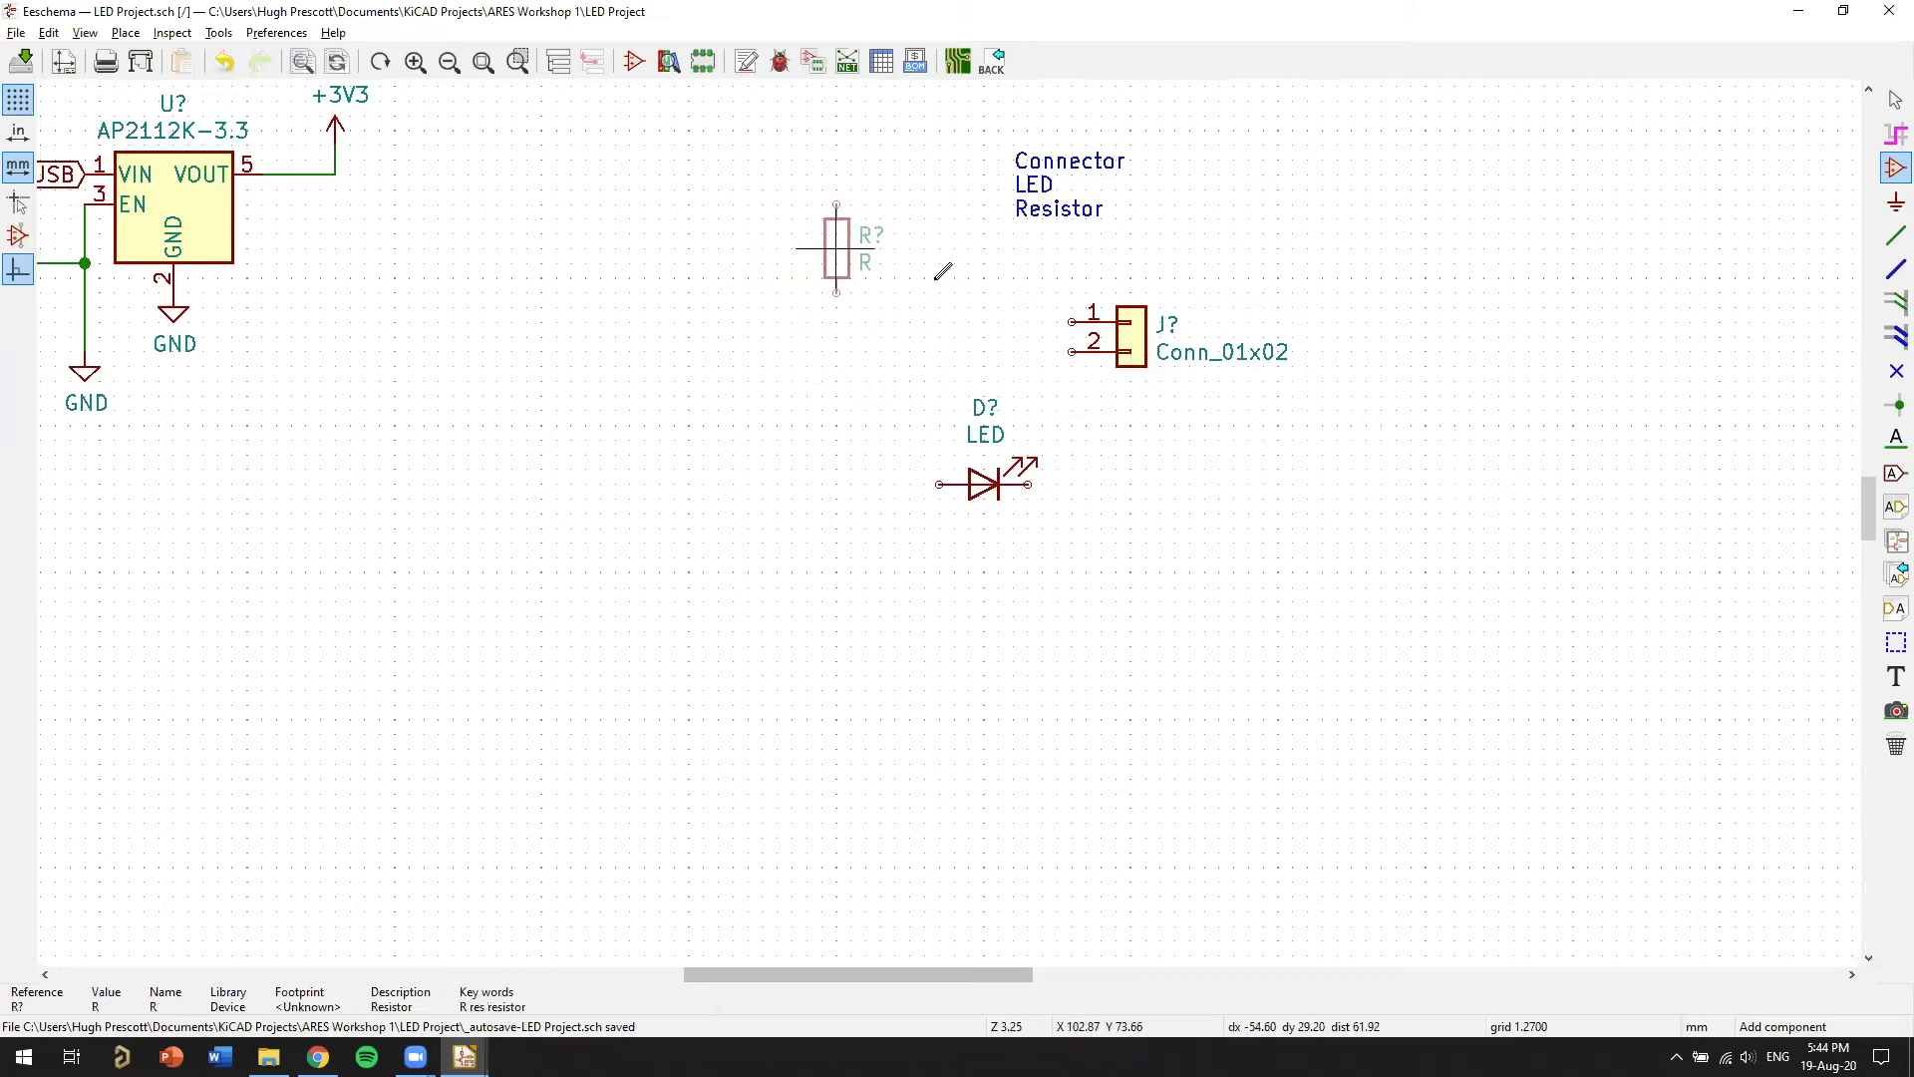
{"action": "left_click", "coordinate": [925, 290]}
{"action": "key", "text": "e"}
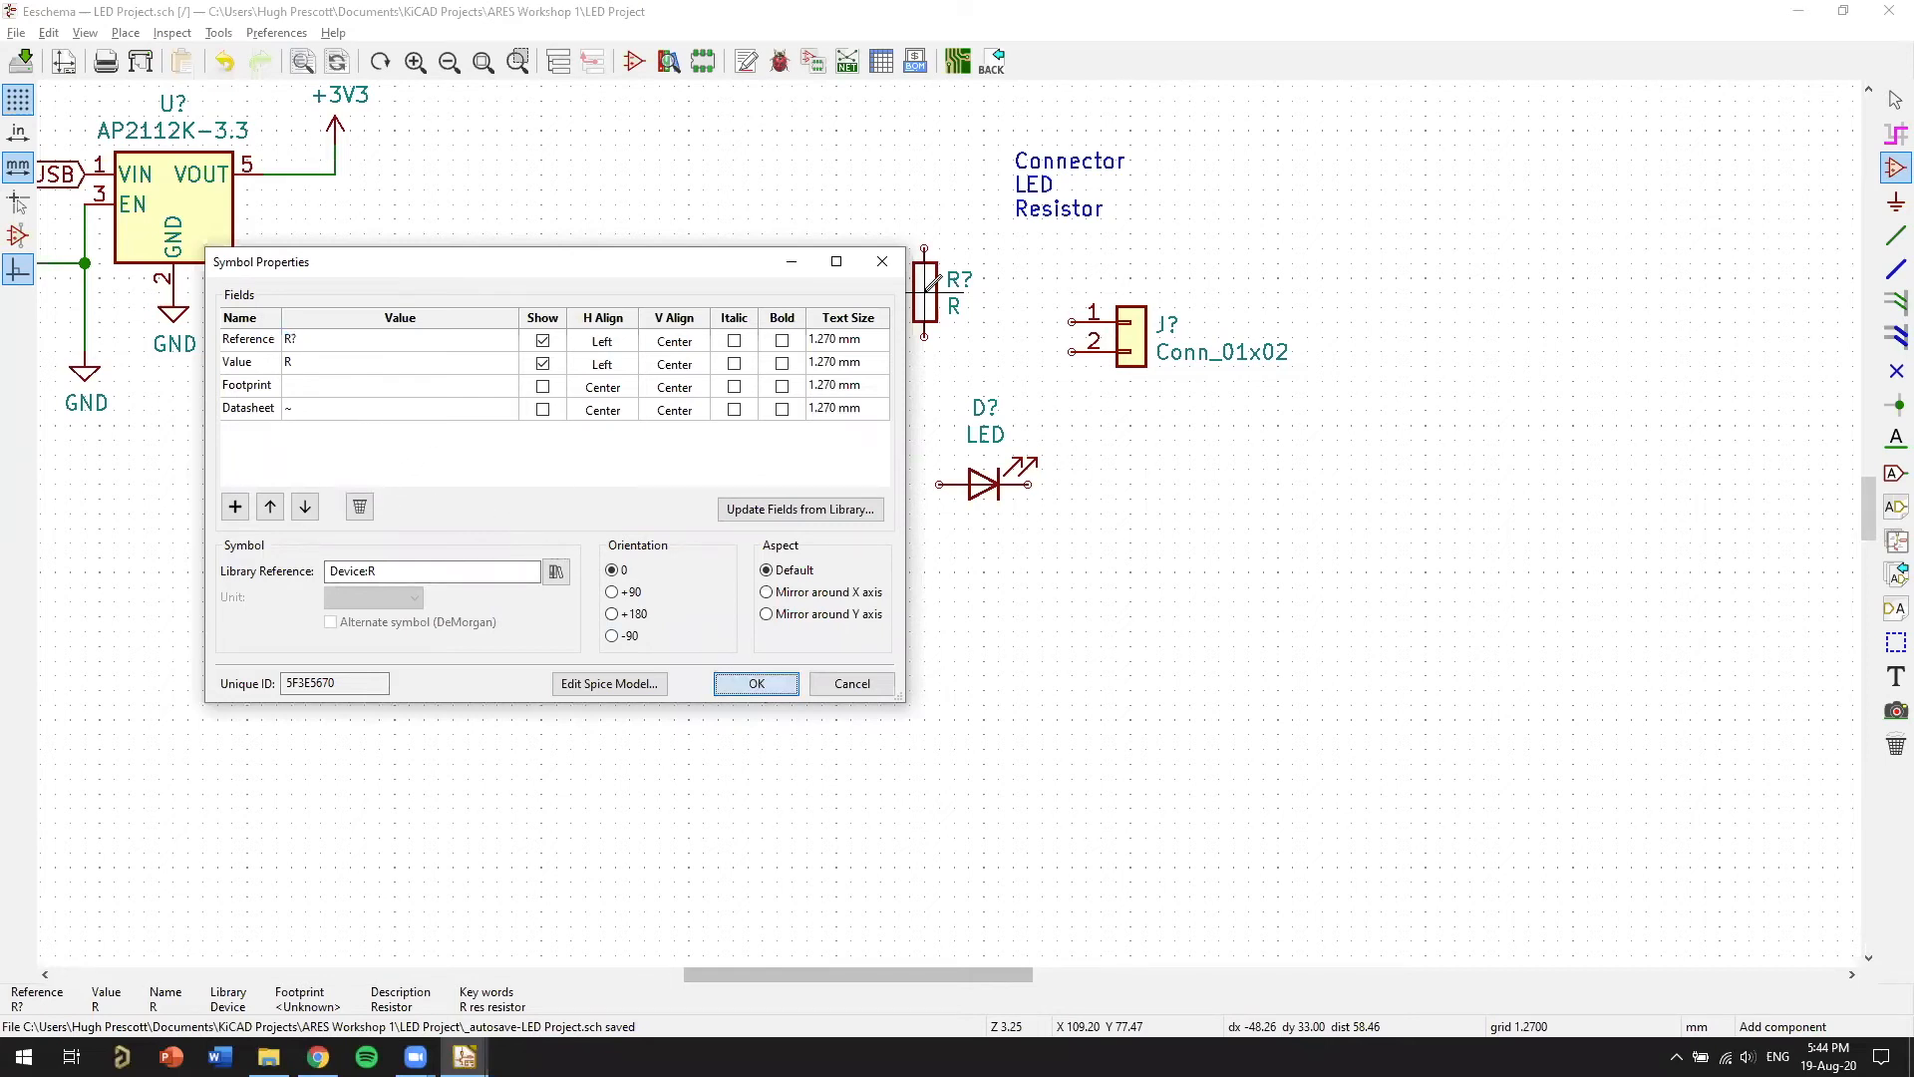
{"action": "left_click", "coordinate": [756, 684]}
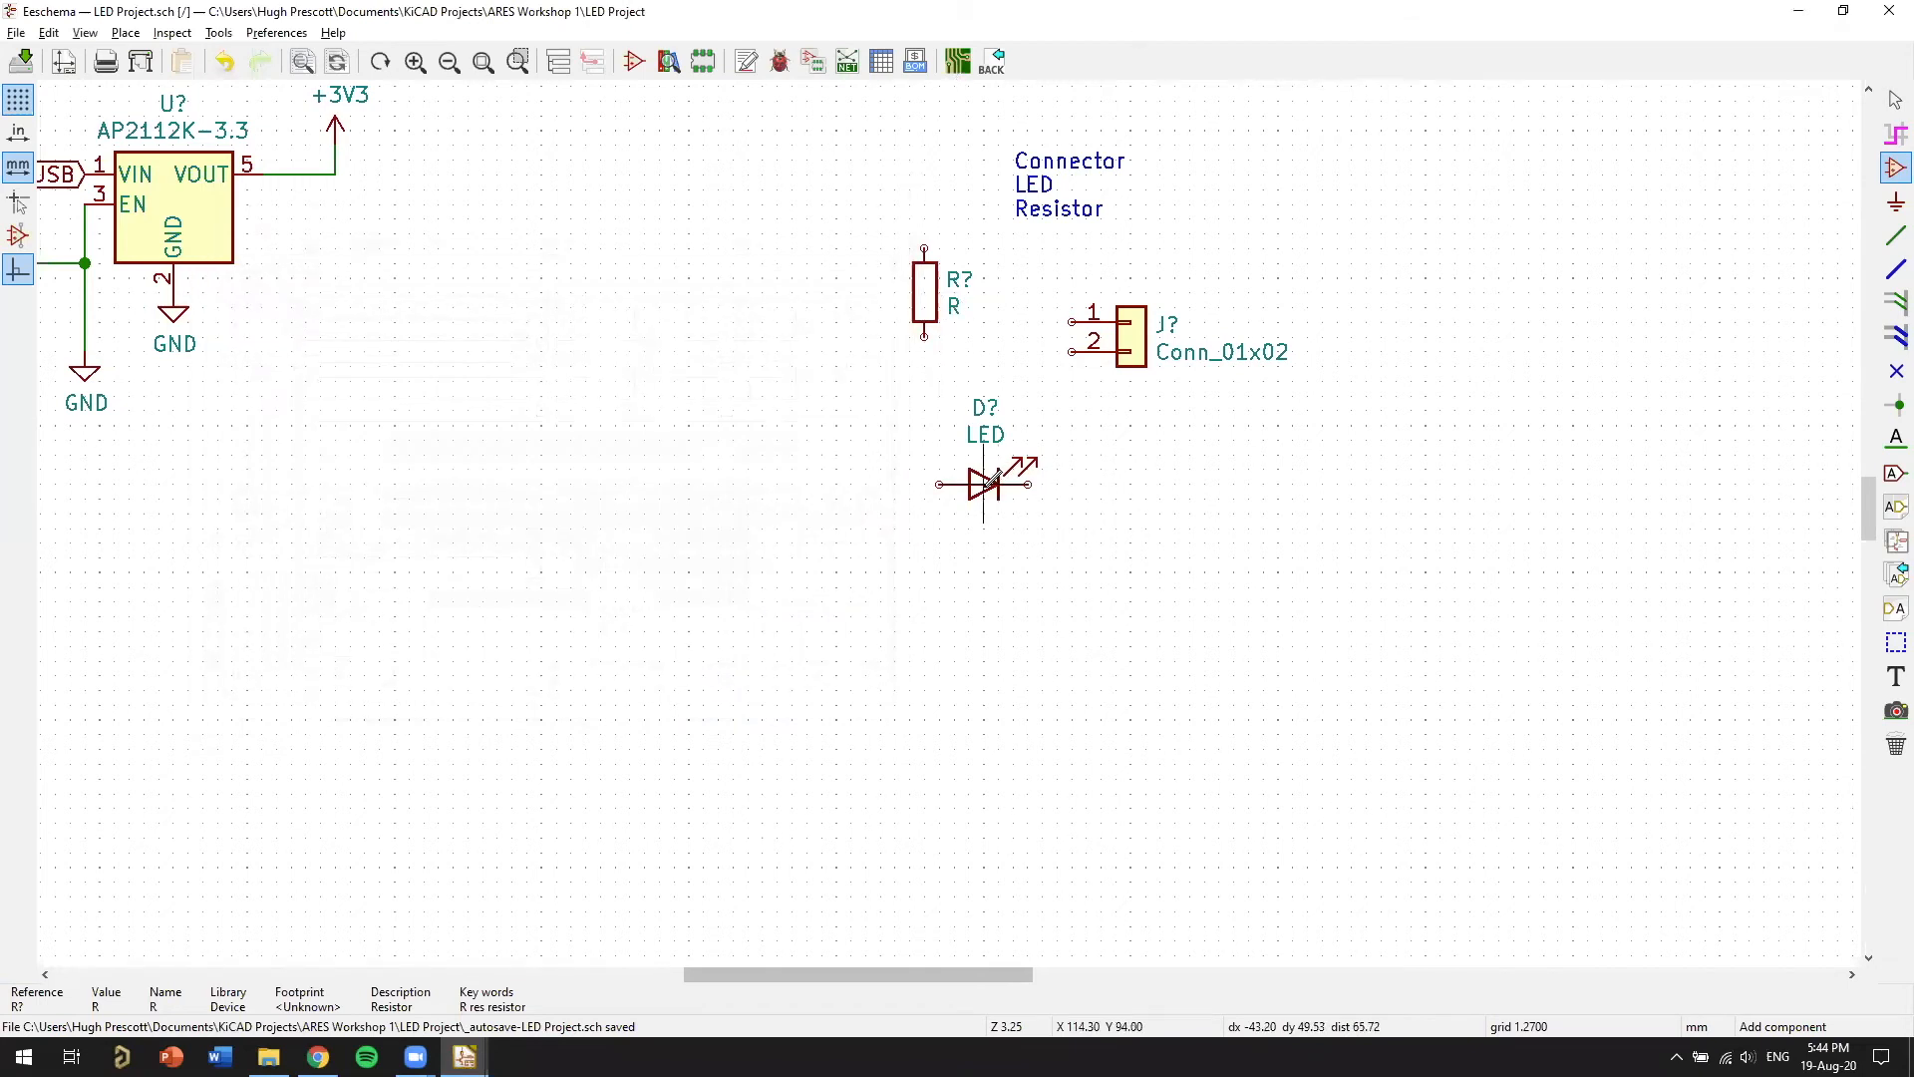
Move the LED slightly upward while rotating it through a full turn, and end the symbol placement tool
{"action": "key", "text": "m"}
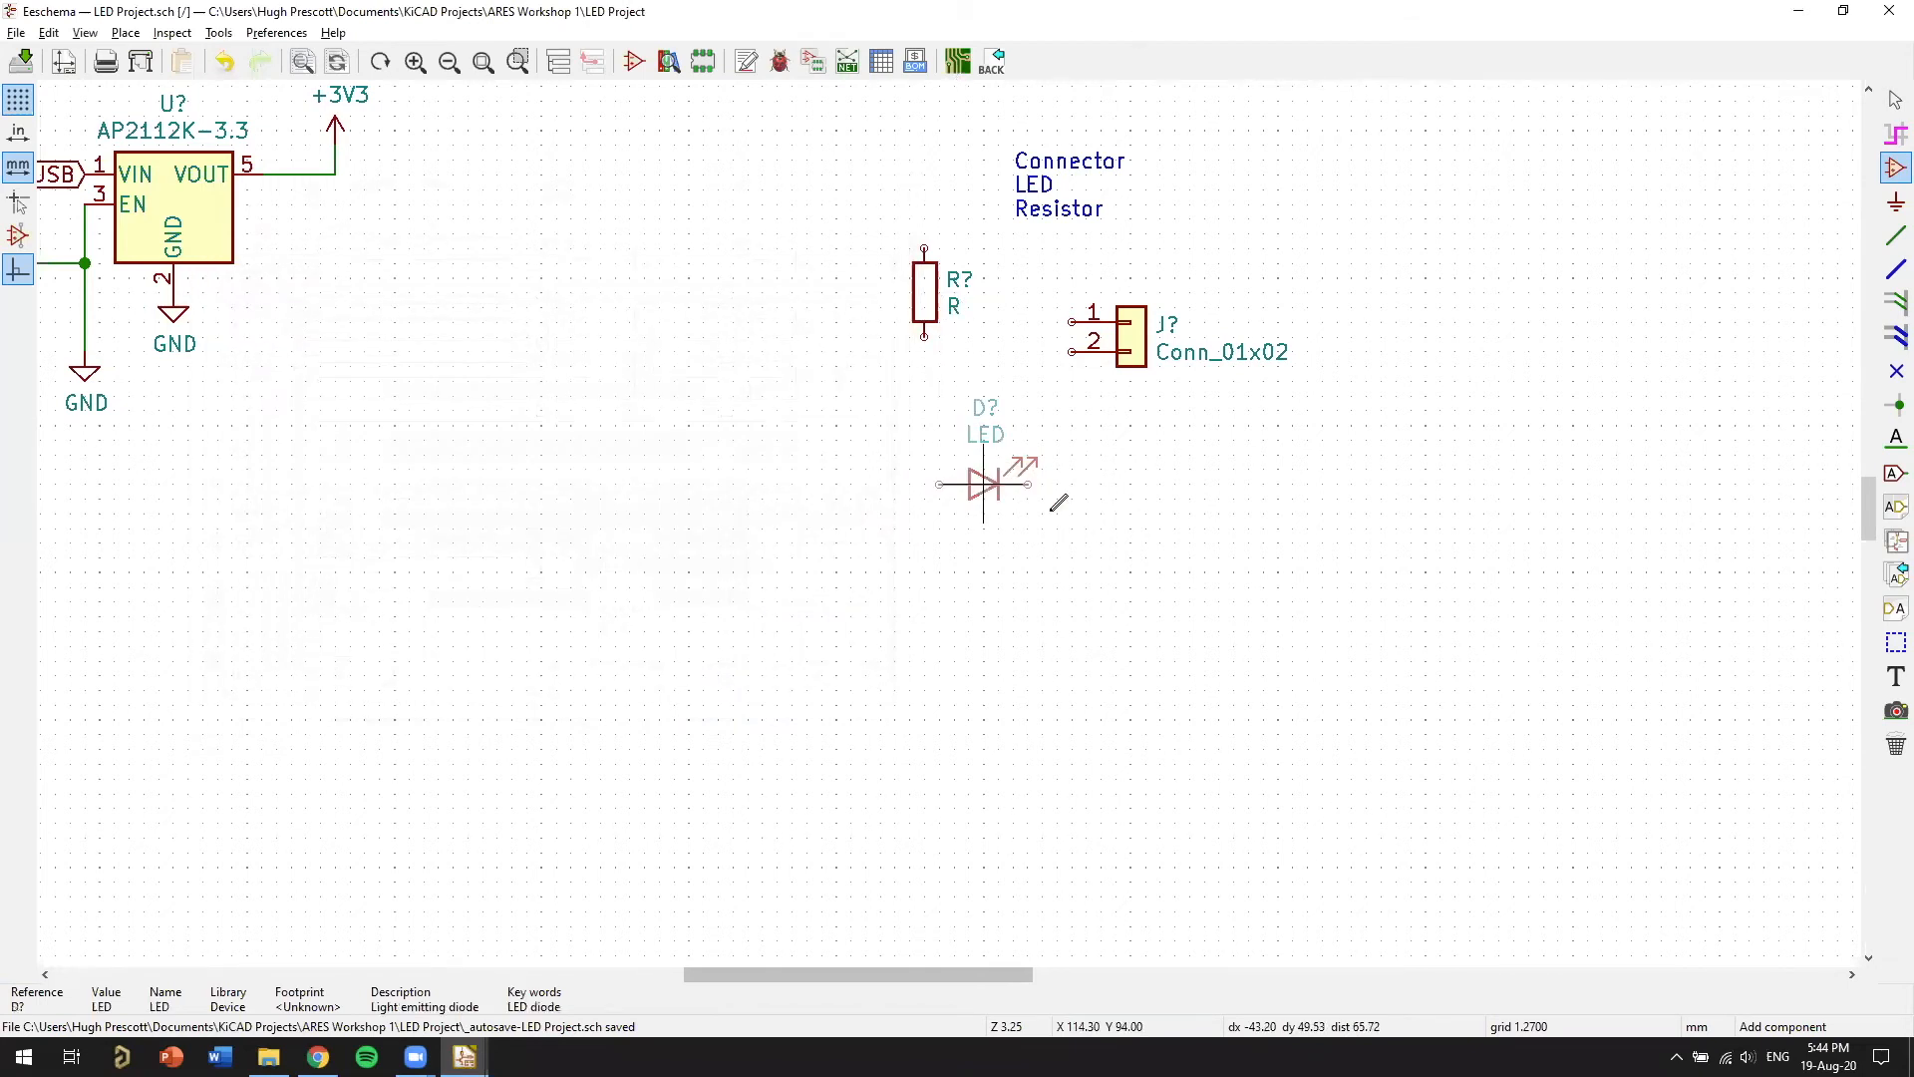
{"action": "key", "text": "r"}
{"action": "key", "text": "r"}
{"action": "key", "text": "r"}
{"action": "key", "text": "r"}
{"action": "left_click", "coordinate": [985, 467]}
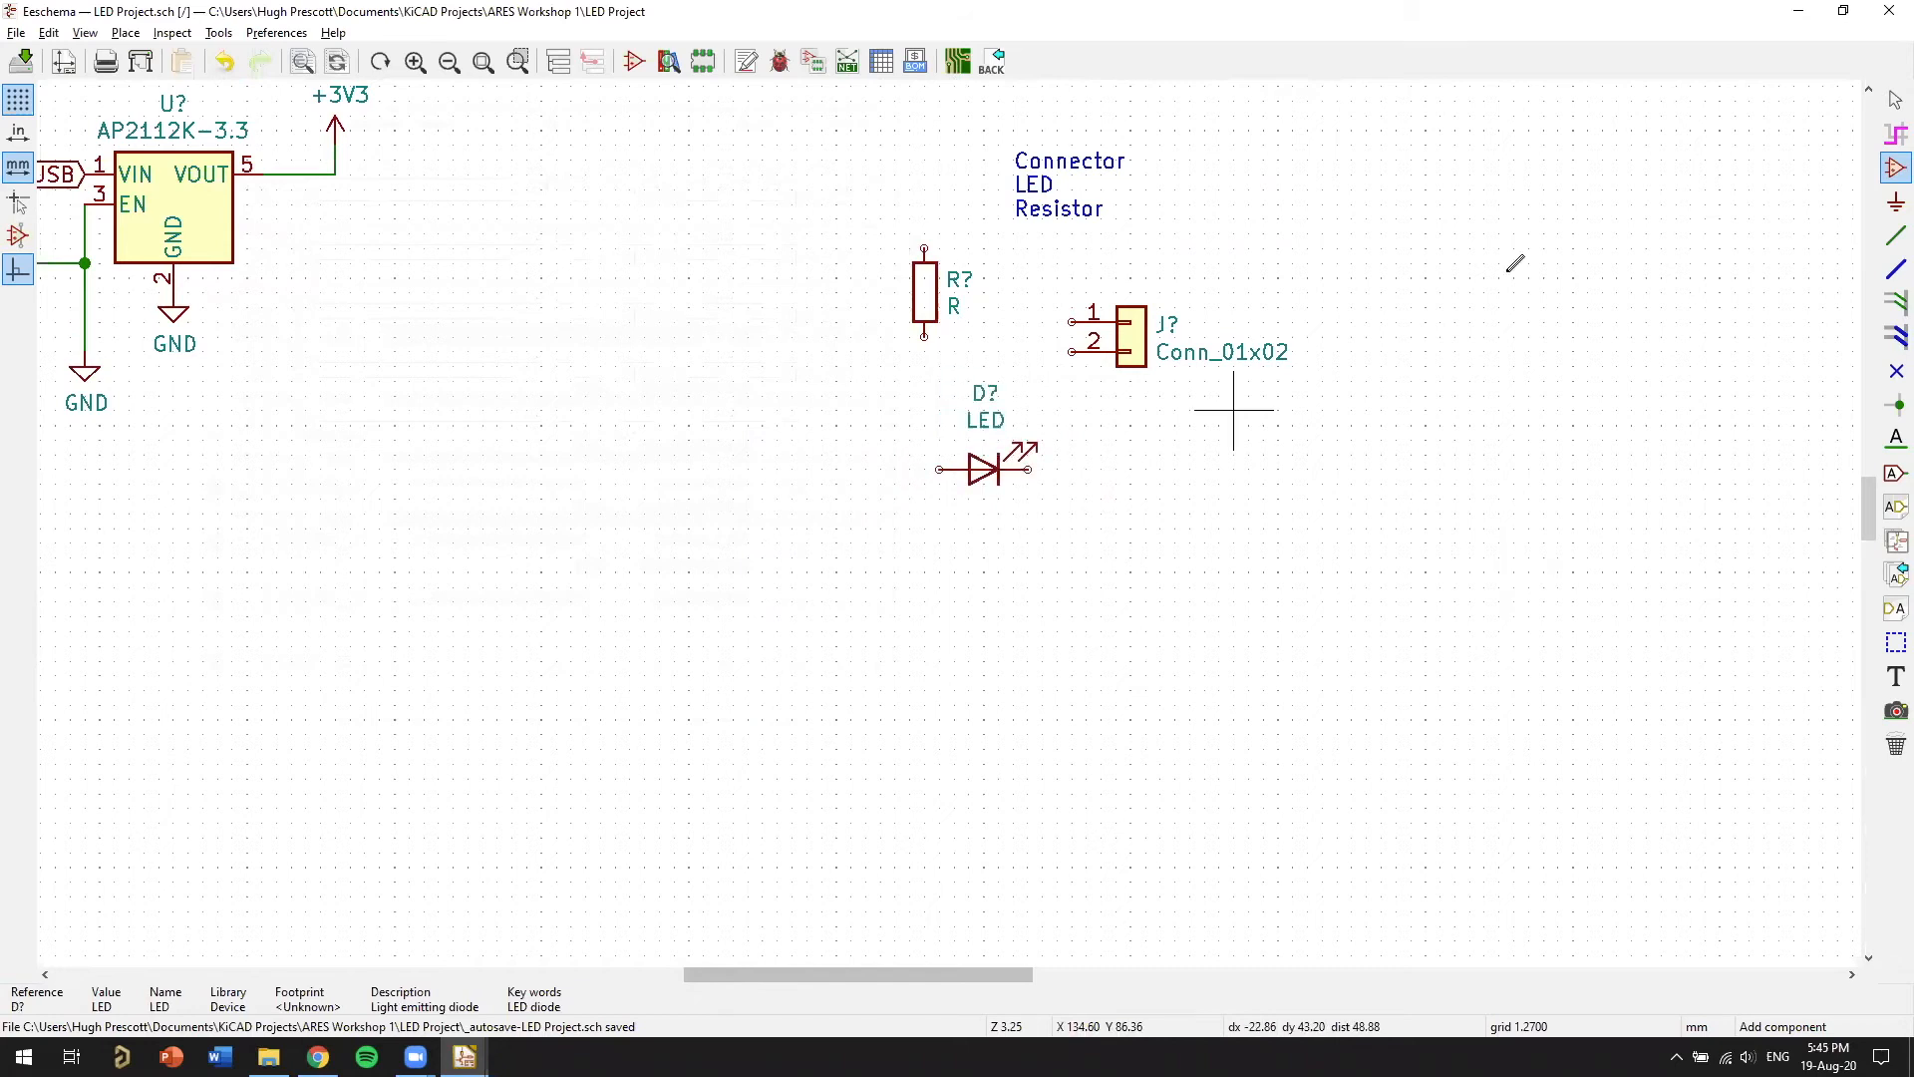
{"action": "right_click", "coordinate": [1455, 278]}
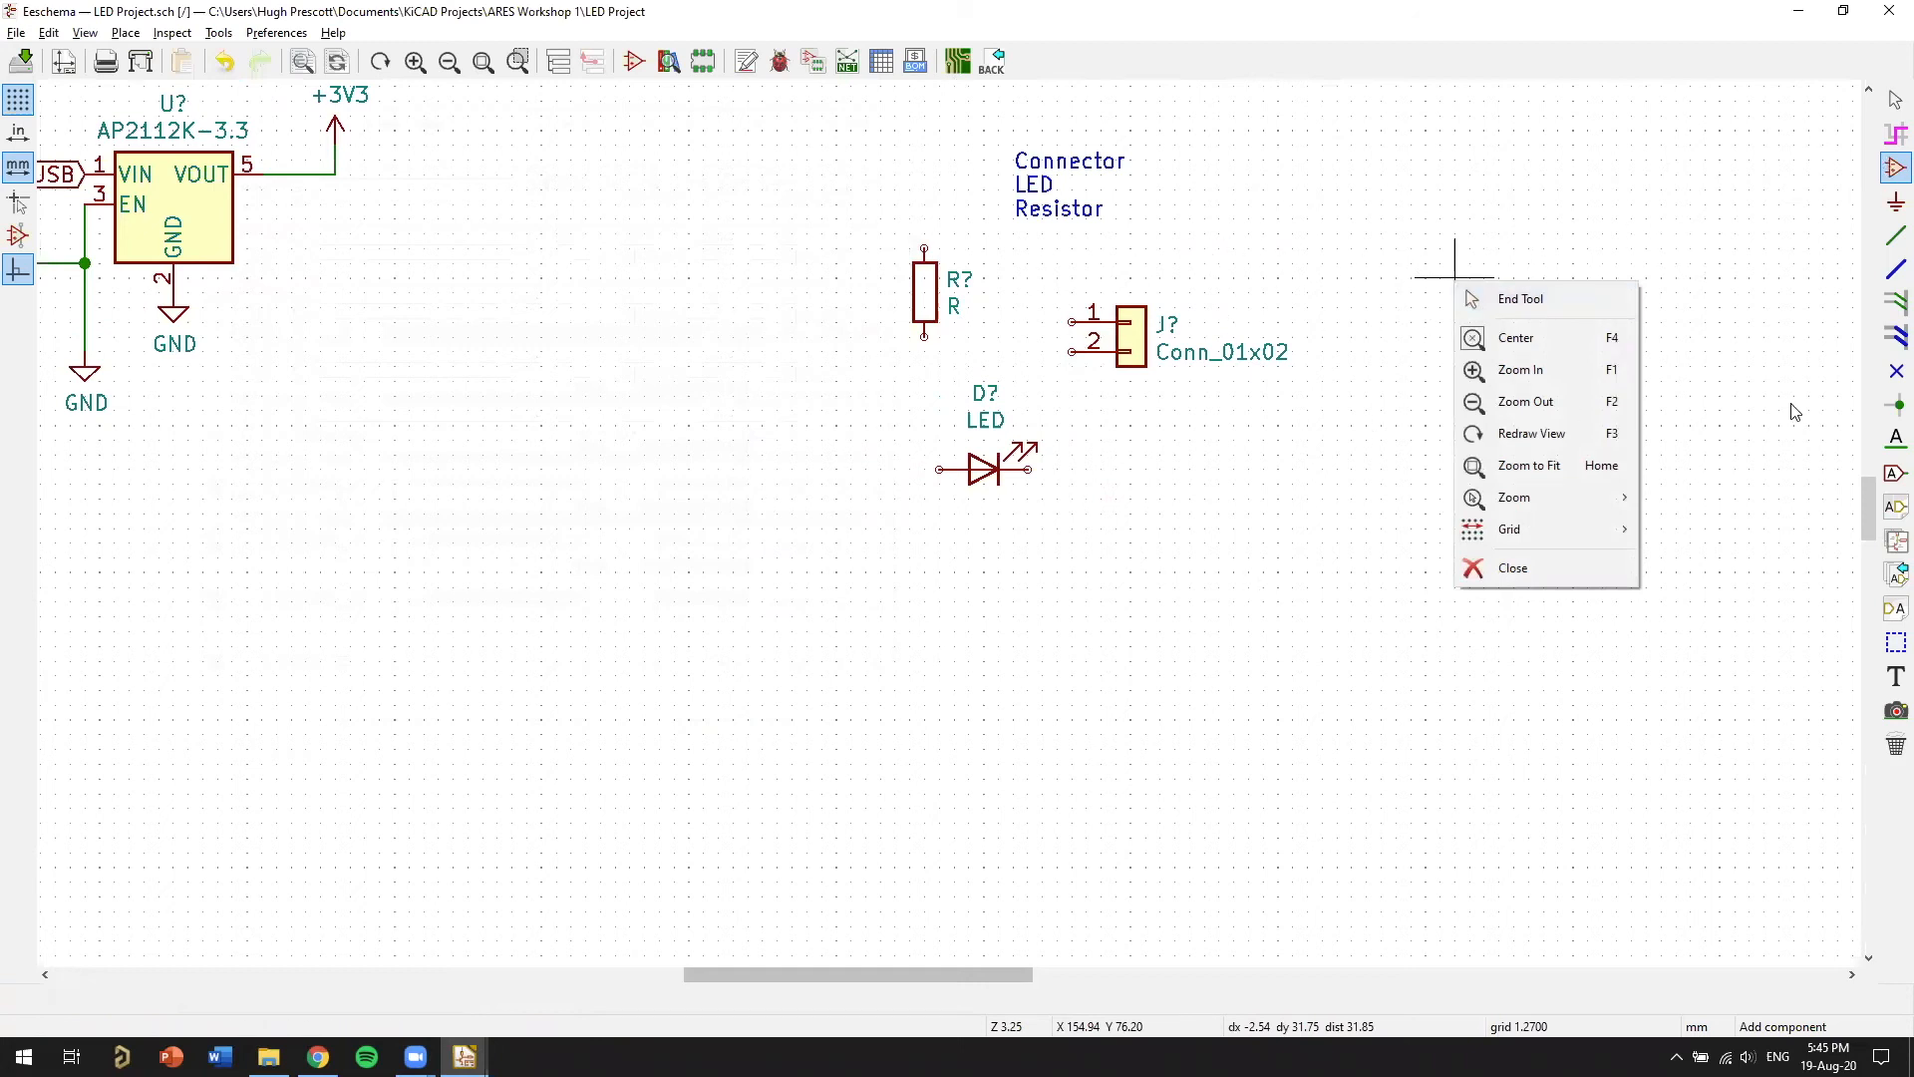
{"action": "left_click", "coordinate": [1526, 299]}
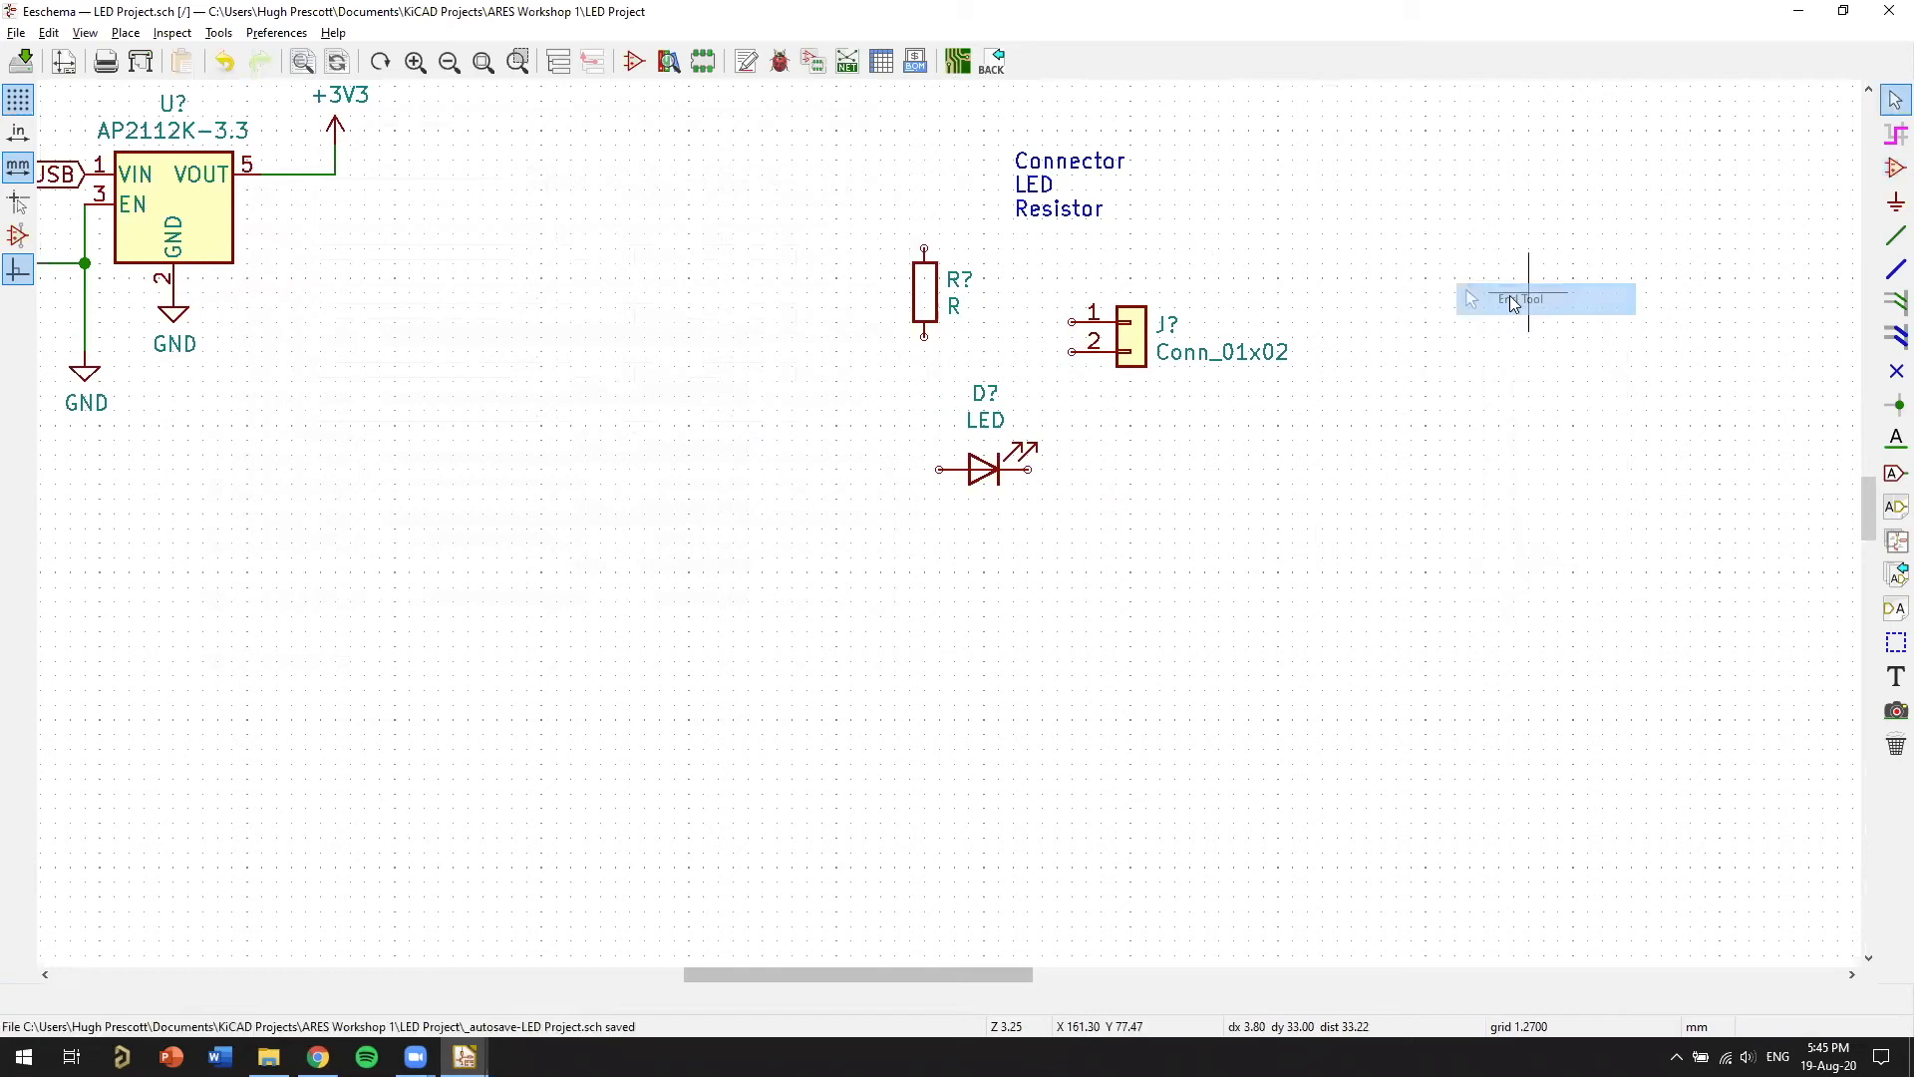
{"action": "left_click_drag", "start_coordinate": [1662, 409], "coordinate": [1631, 366]}
{"action": "left_click_drag", "start_coordinate": [1528, 249], "coordinate": [1722, 440]}
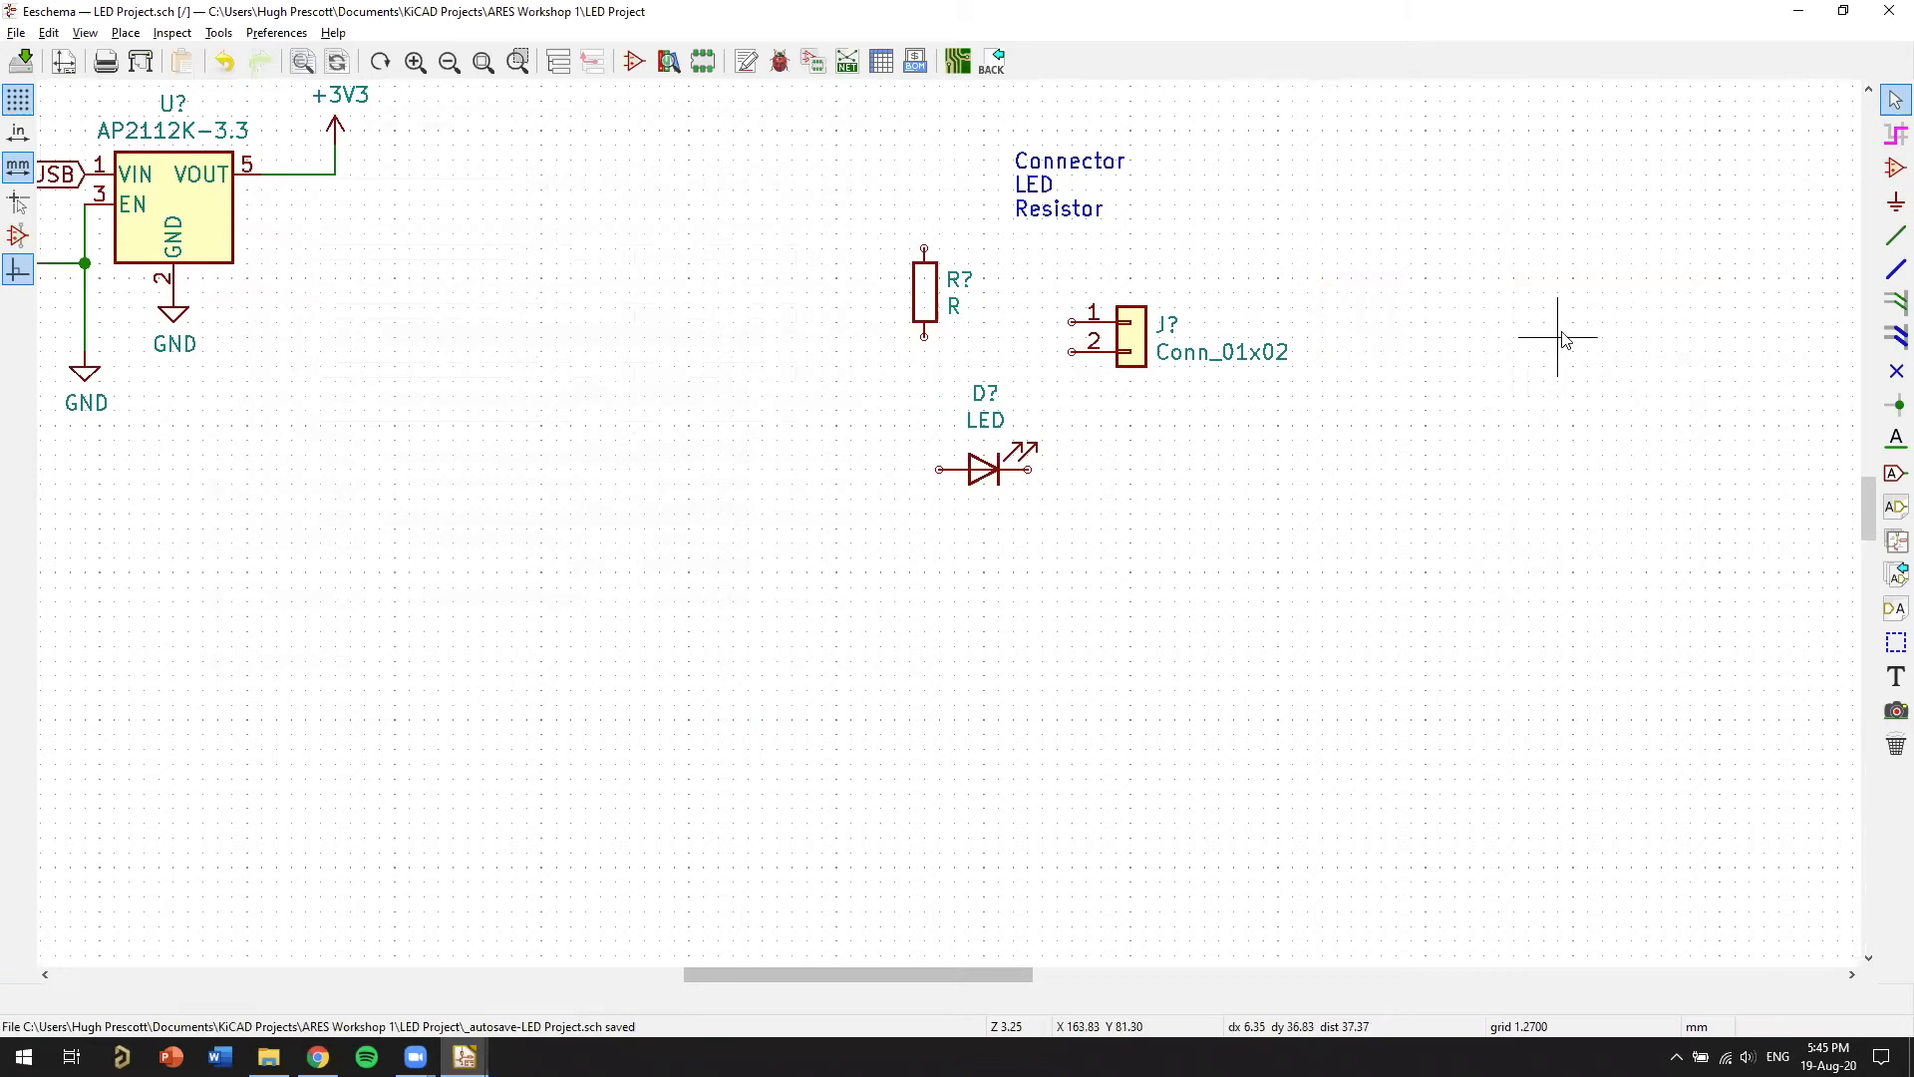
{"action": "key", "text": "a"}
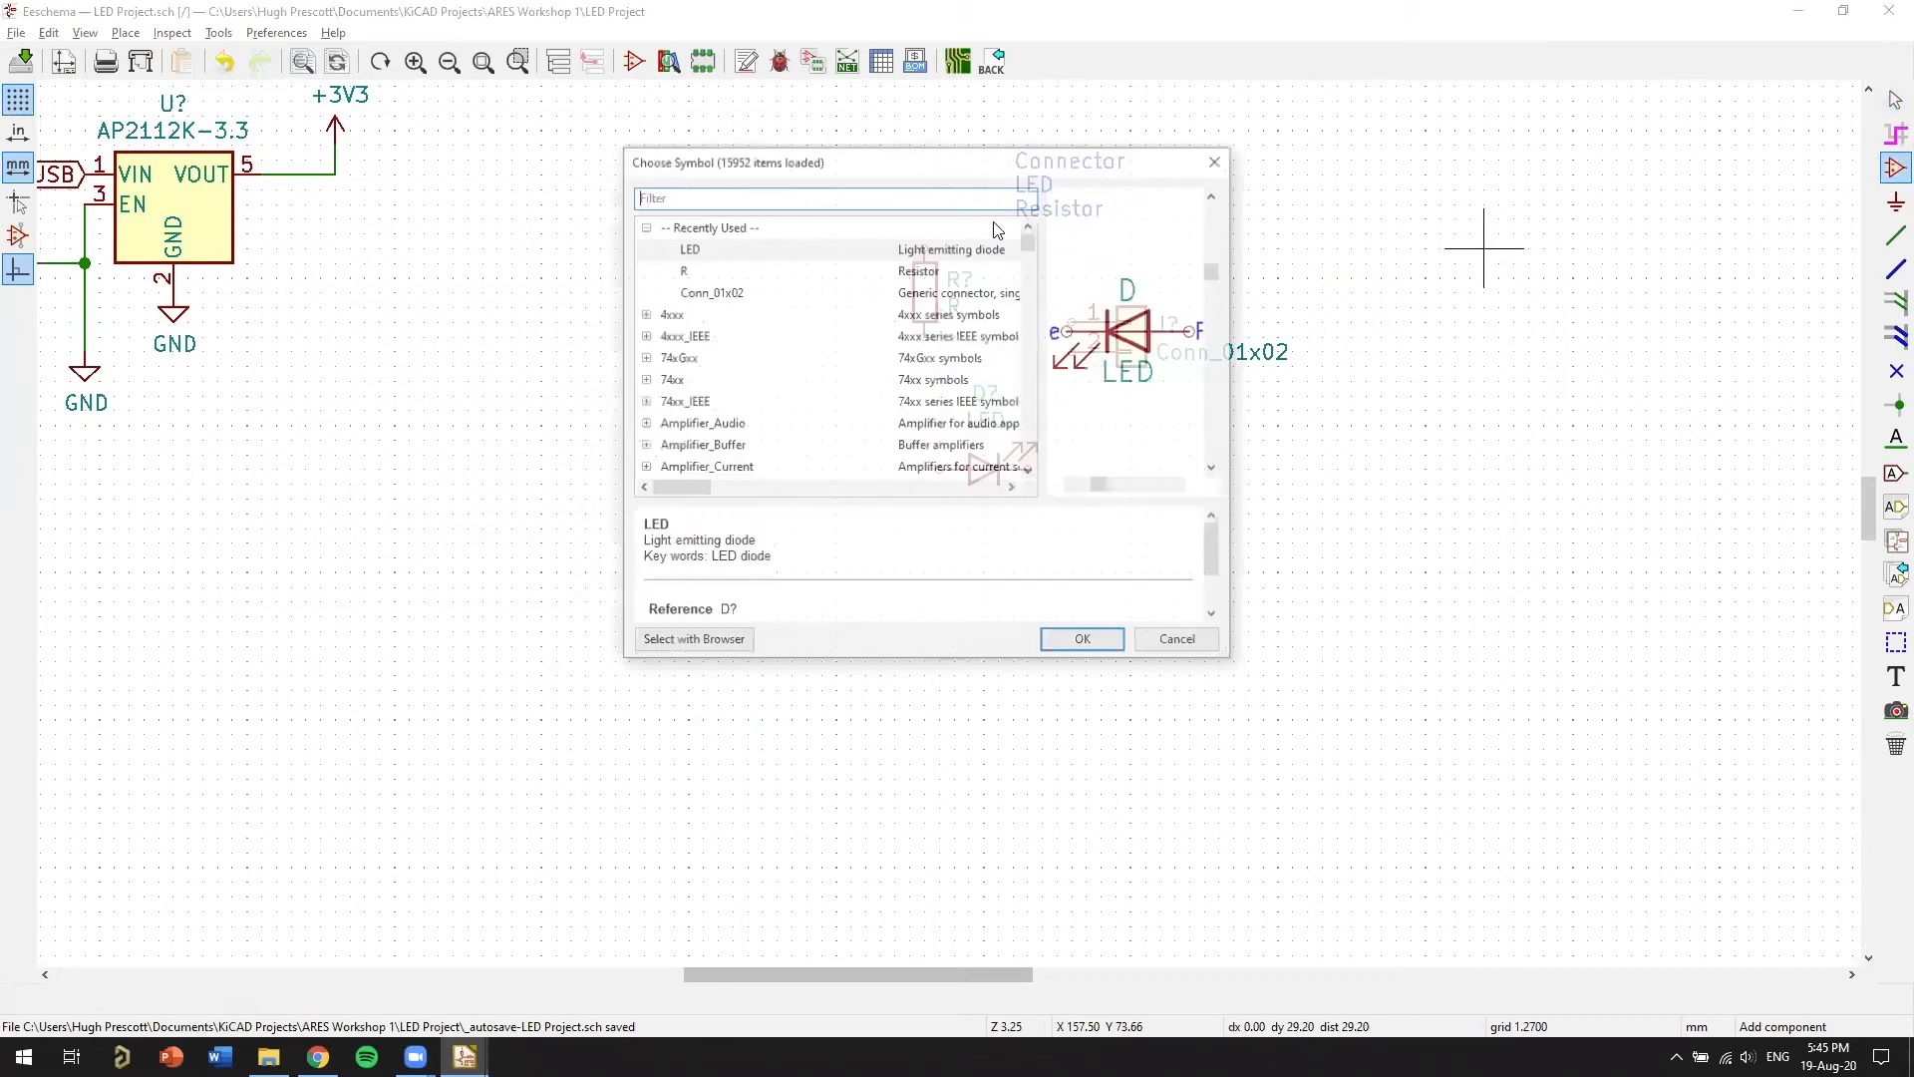
{"action": "left_click", "coordinate": [739, 205]}
{"action": "scroll", "coordinate": [863, 351], "scroll_direction": "down", "scroll_amount": 2}
{"action": "scroll", "coordinate": [864, 351], "scroll_direction": "up", "scroll_amount": 2}
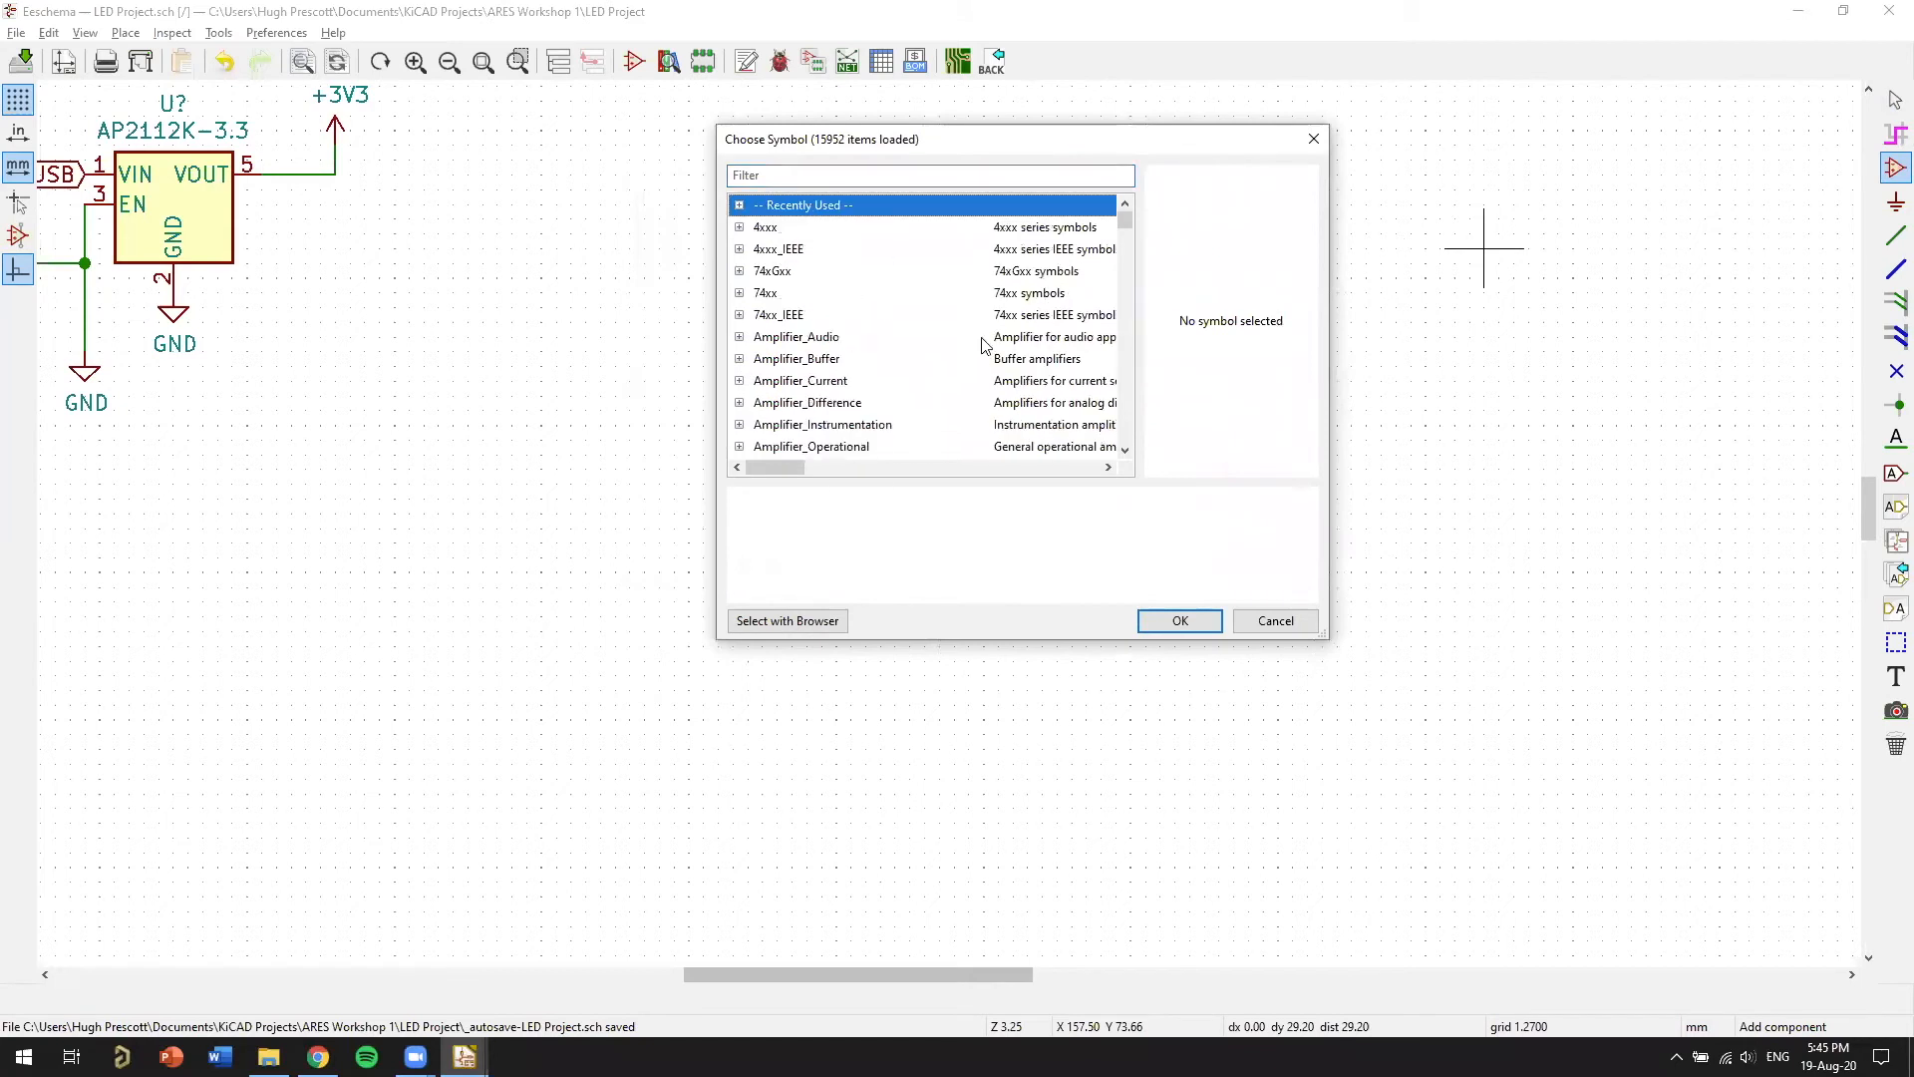
{"action": "left_click", "coordinate": [1271, 626]}
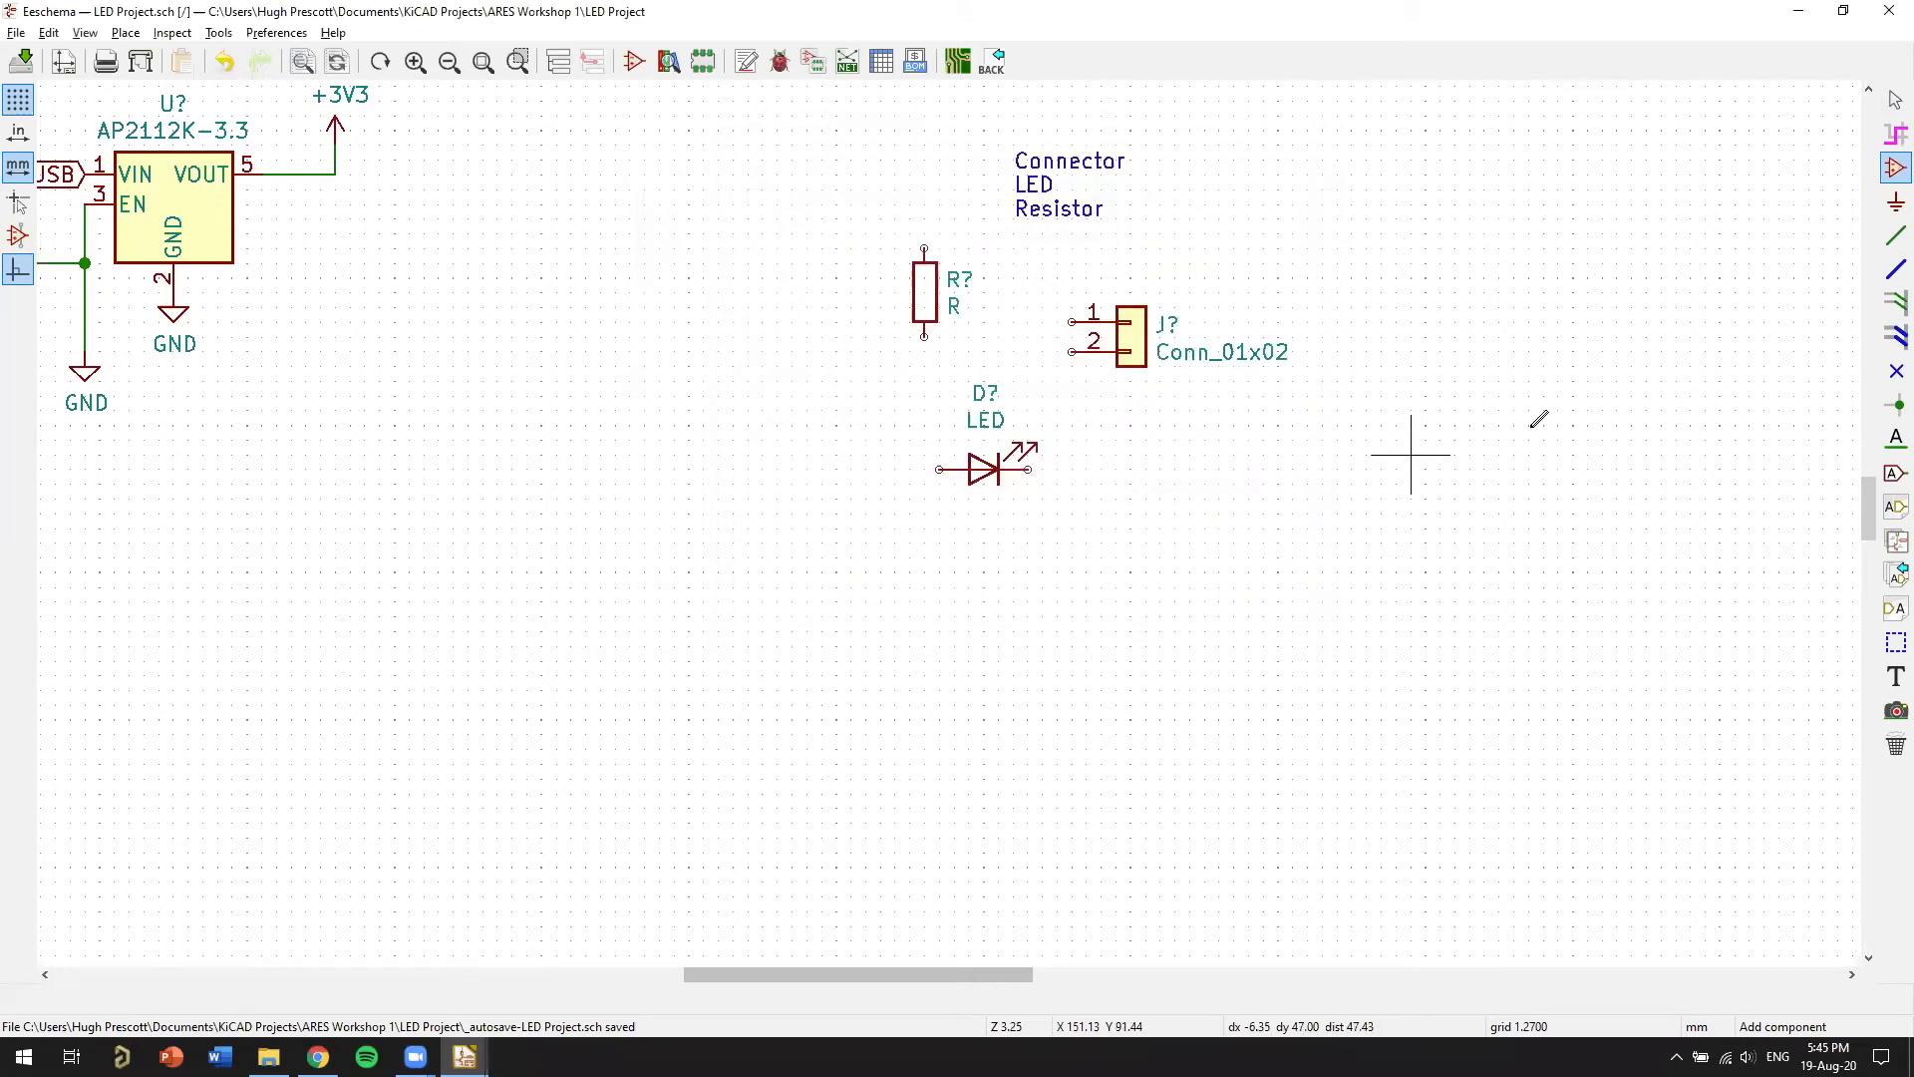
{"action": "right_click", "coordinate": [1386, 311]}
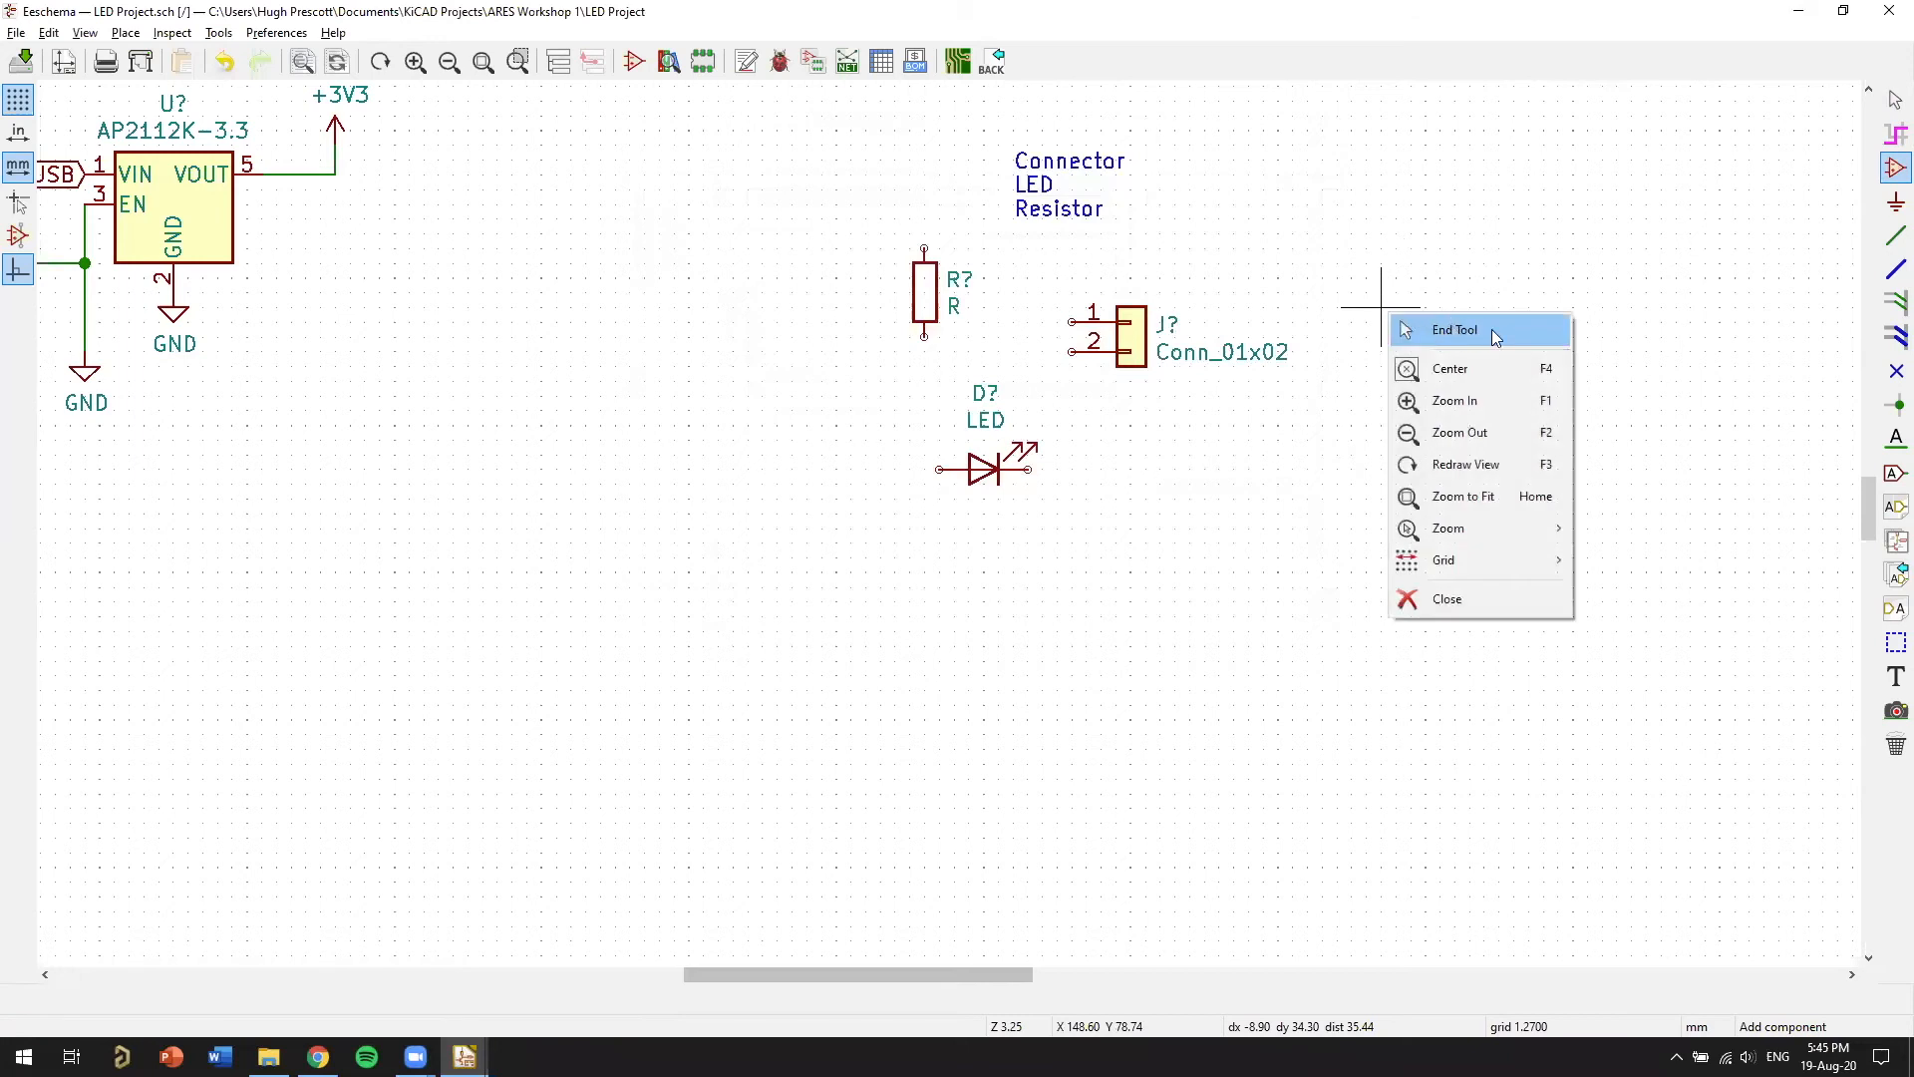
{"action": "left_click", "coordinate": [1500, 331]}
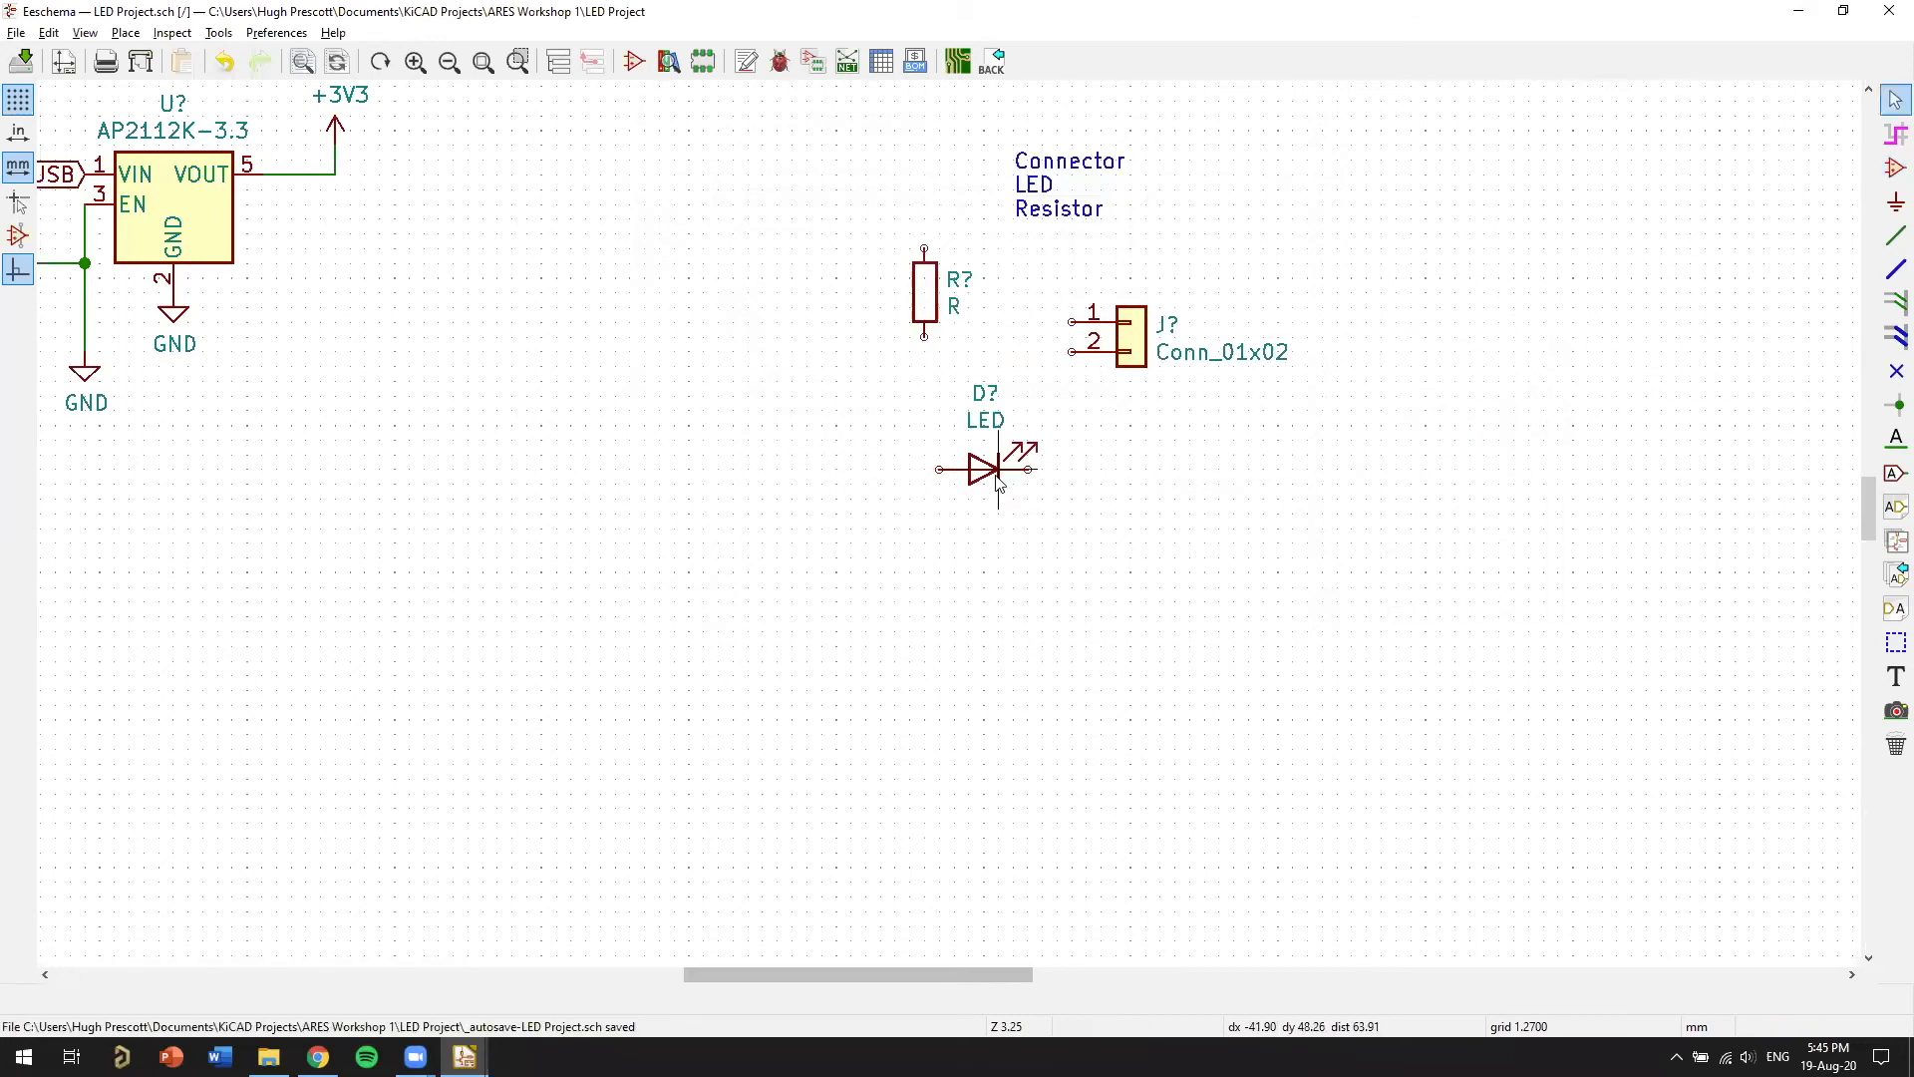
Rearrange the symbols: resistor lower to the left, LED just right of it, and connector closer beneath the text note
{"action": "left_click_drag", "start_coordinate": [992, 473], "coordinate": [1035, 531]}
{"action": "left_click_drag", "start_coordinate": [929, 296], "coordinate": [843, 435]}
{"action": "left_click_drag", "start_coordinate": [1038, 541], "coordinate": [966, 512]}
{"action": "mouse_move", "coordinate": [1129, 345]}
{"action": "left_mouse_down"}
{"action": "mouse_move", "coordinate": [947, 294]}
{"action": "mouse_move", "coordinate": [1051, 294]}
{"action": "mouse_move", "coordinate": [738, 371]}
{"action": "mouse_move", "coordinate": [1161, 302]}
{"action": "mouse_move", "coordinate": [1086, 308]}
{"action": "left_mouse_up"}
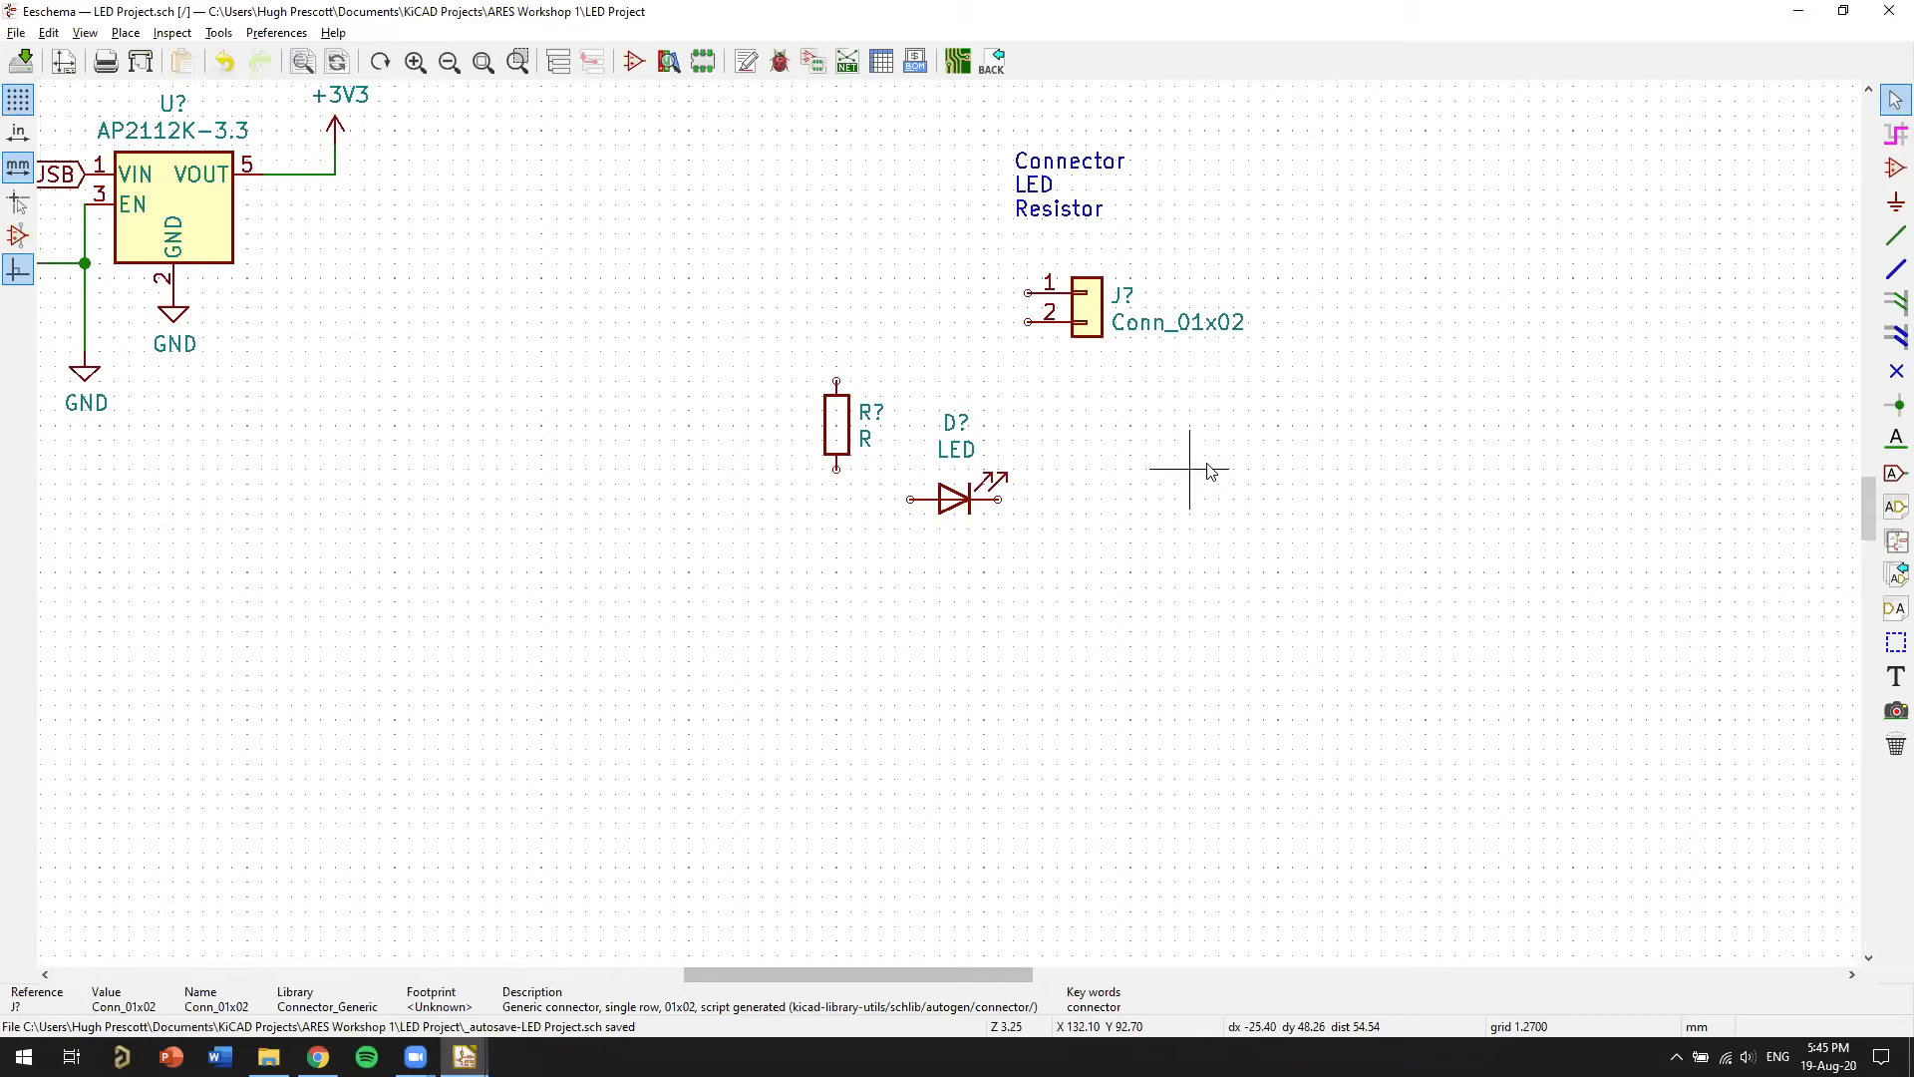
Place an extra resistor R from the recently used symbols to the right of the connector, and delete it again
{"action": "left_click", "coordinate": [1299, 436]}
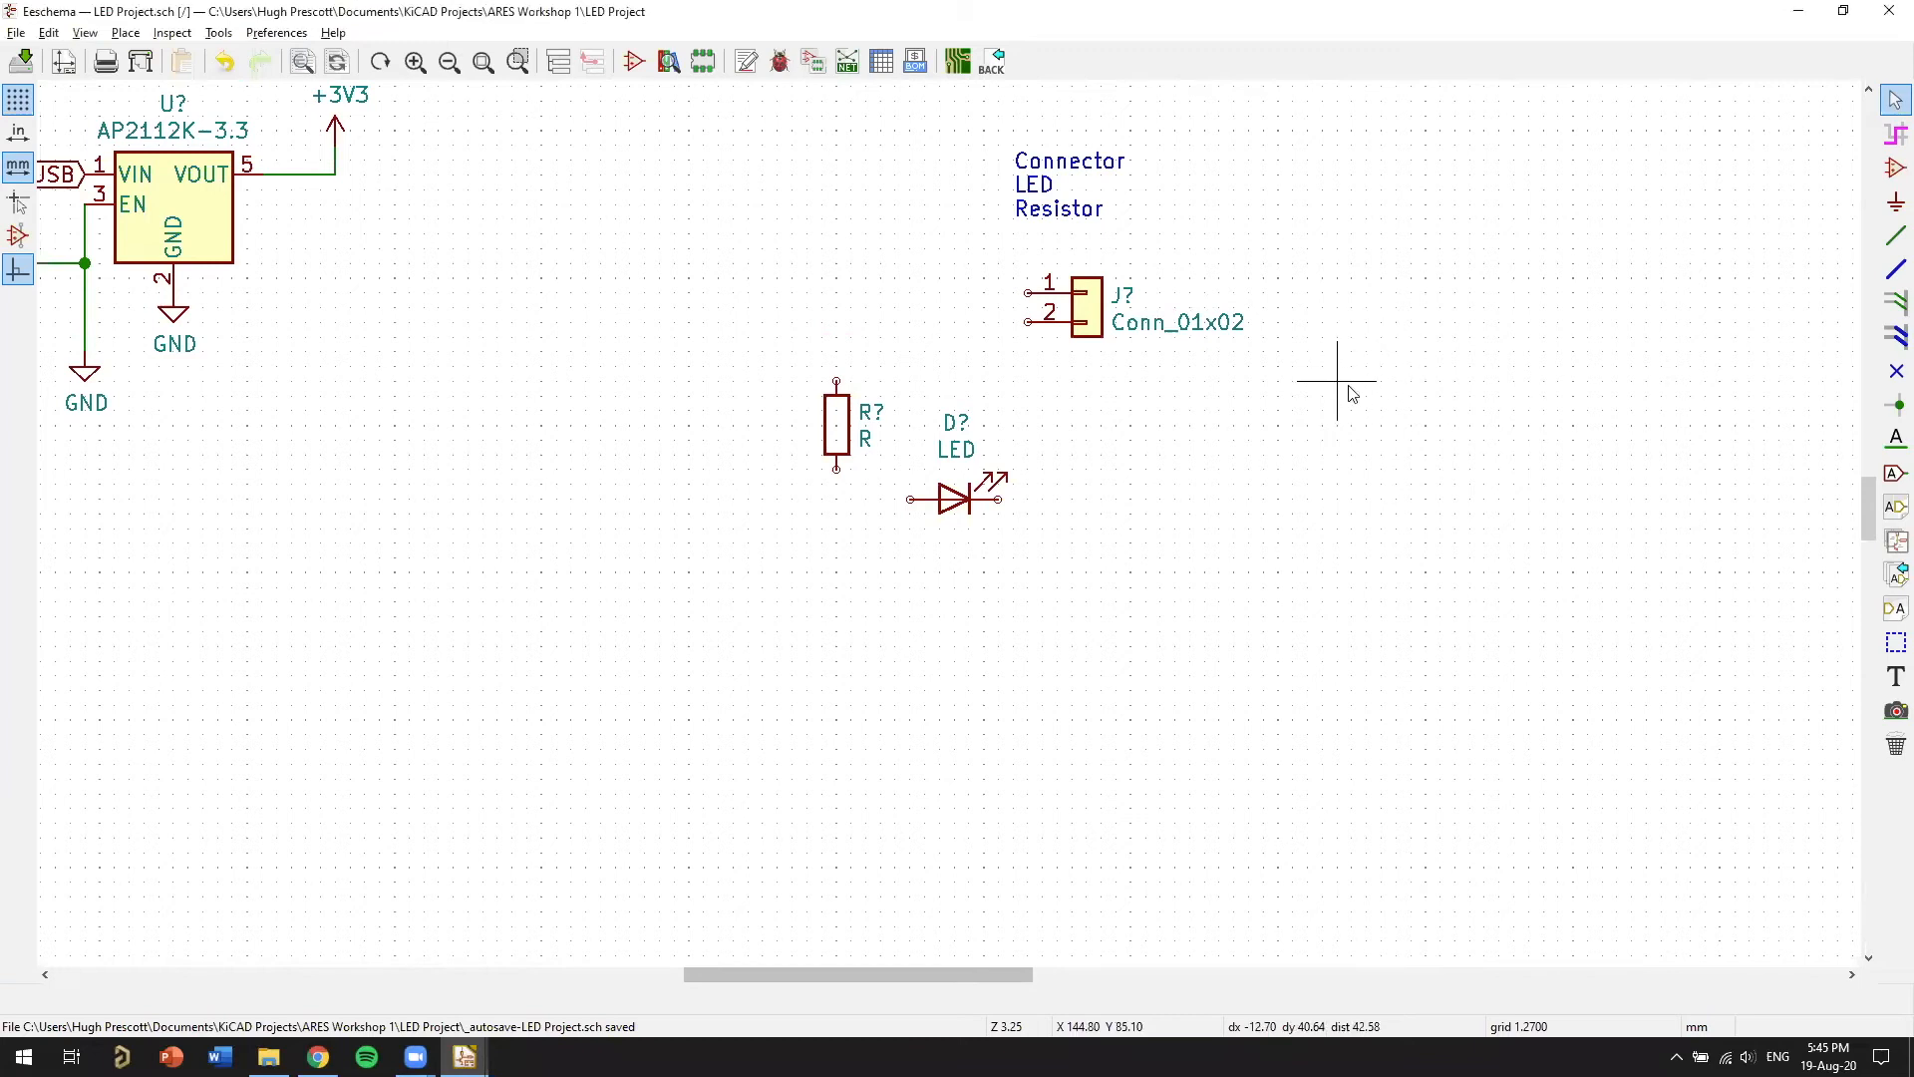
{"action": "left_click", "coordinate": [1303, 383]}
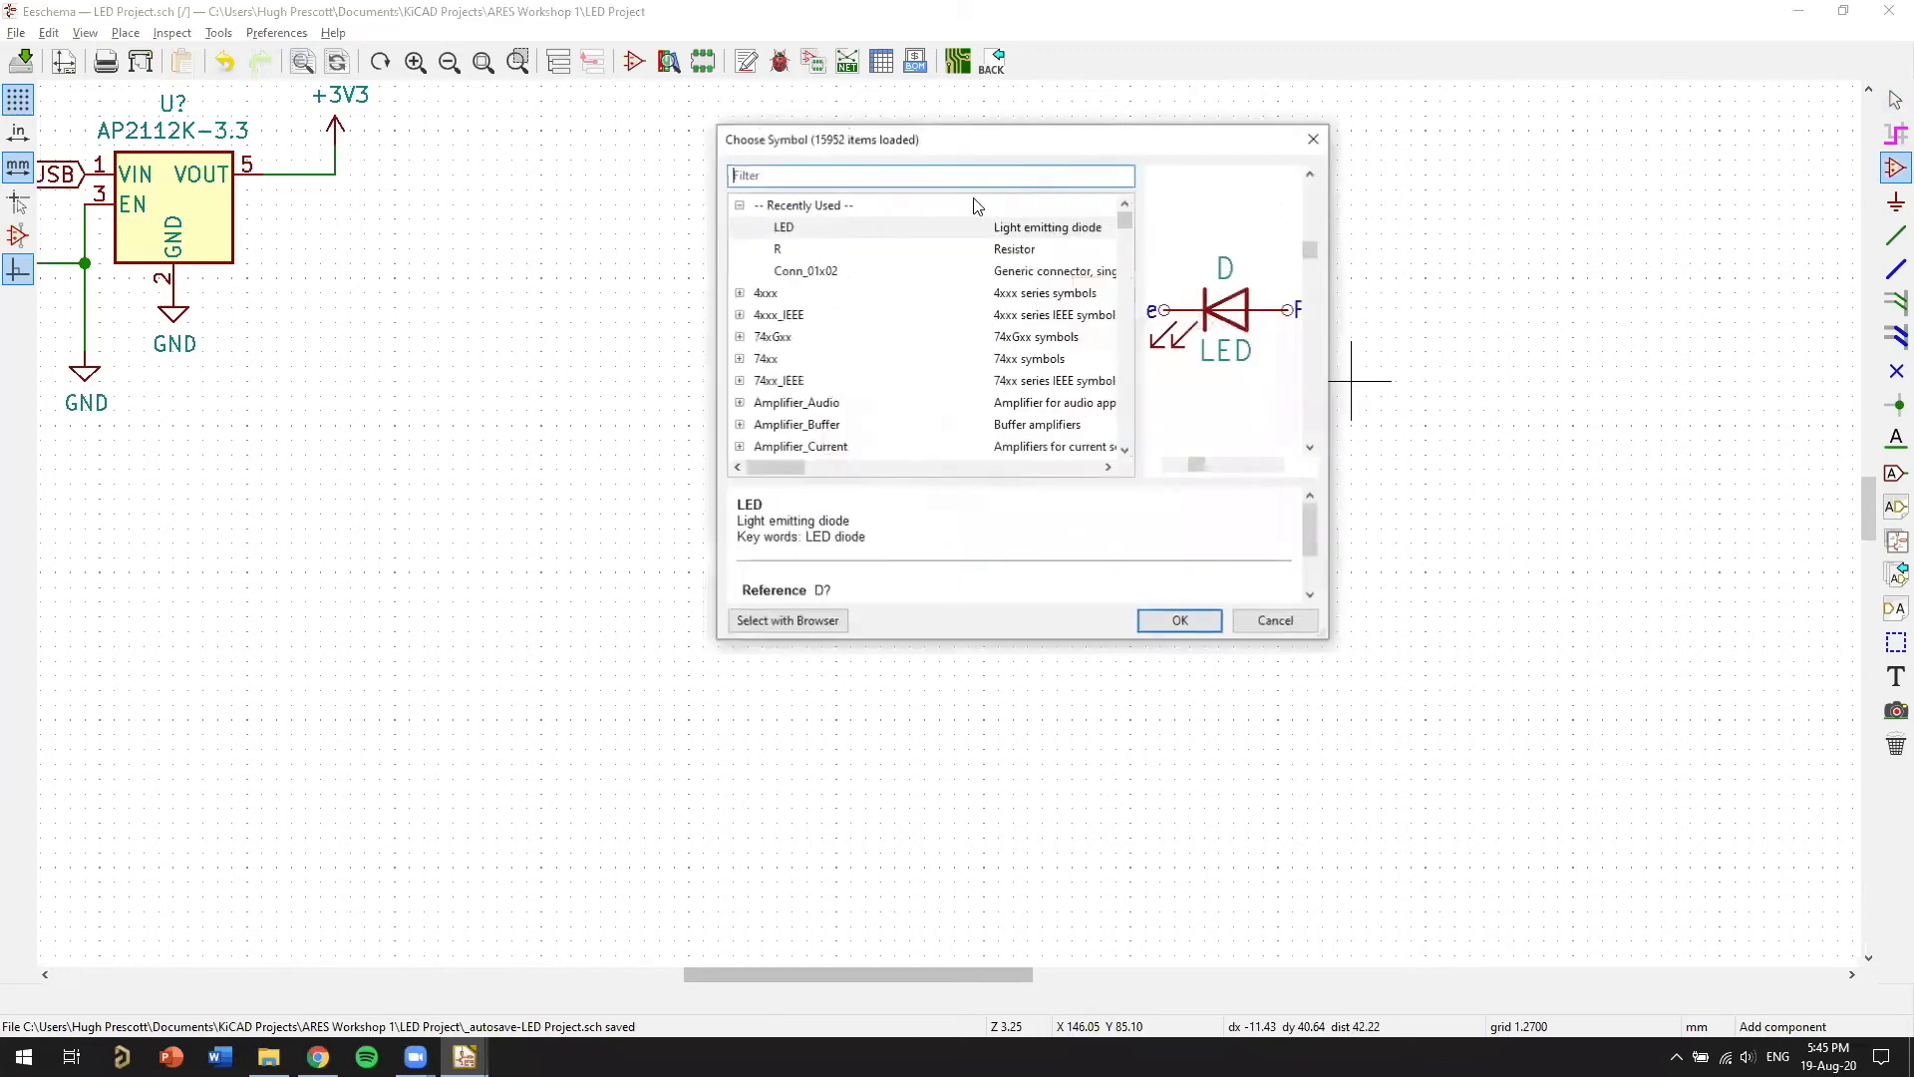
{"action": "left_click", "coordinate": [786, 267]}
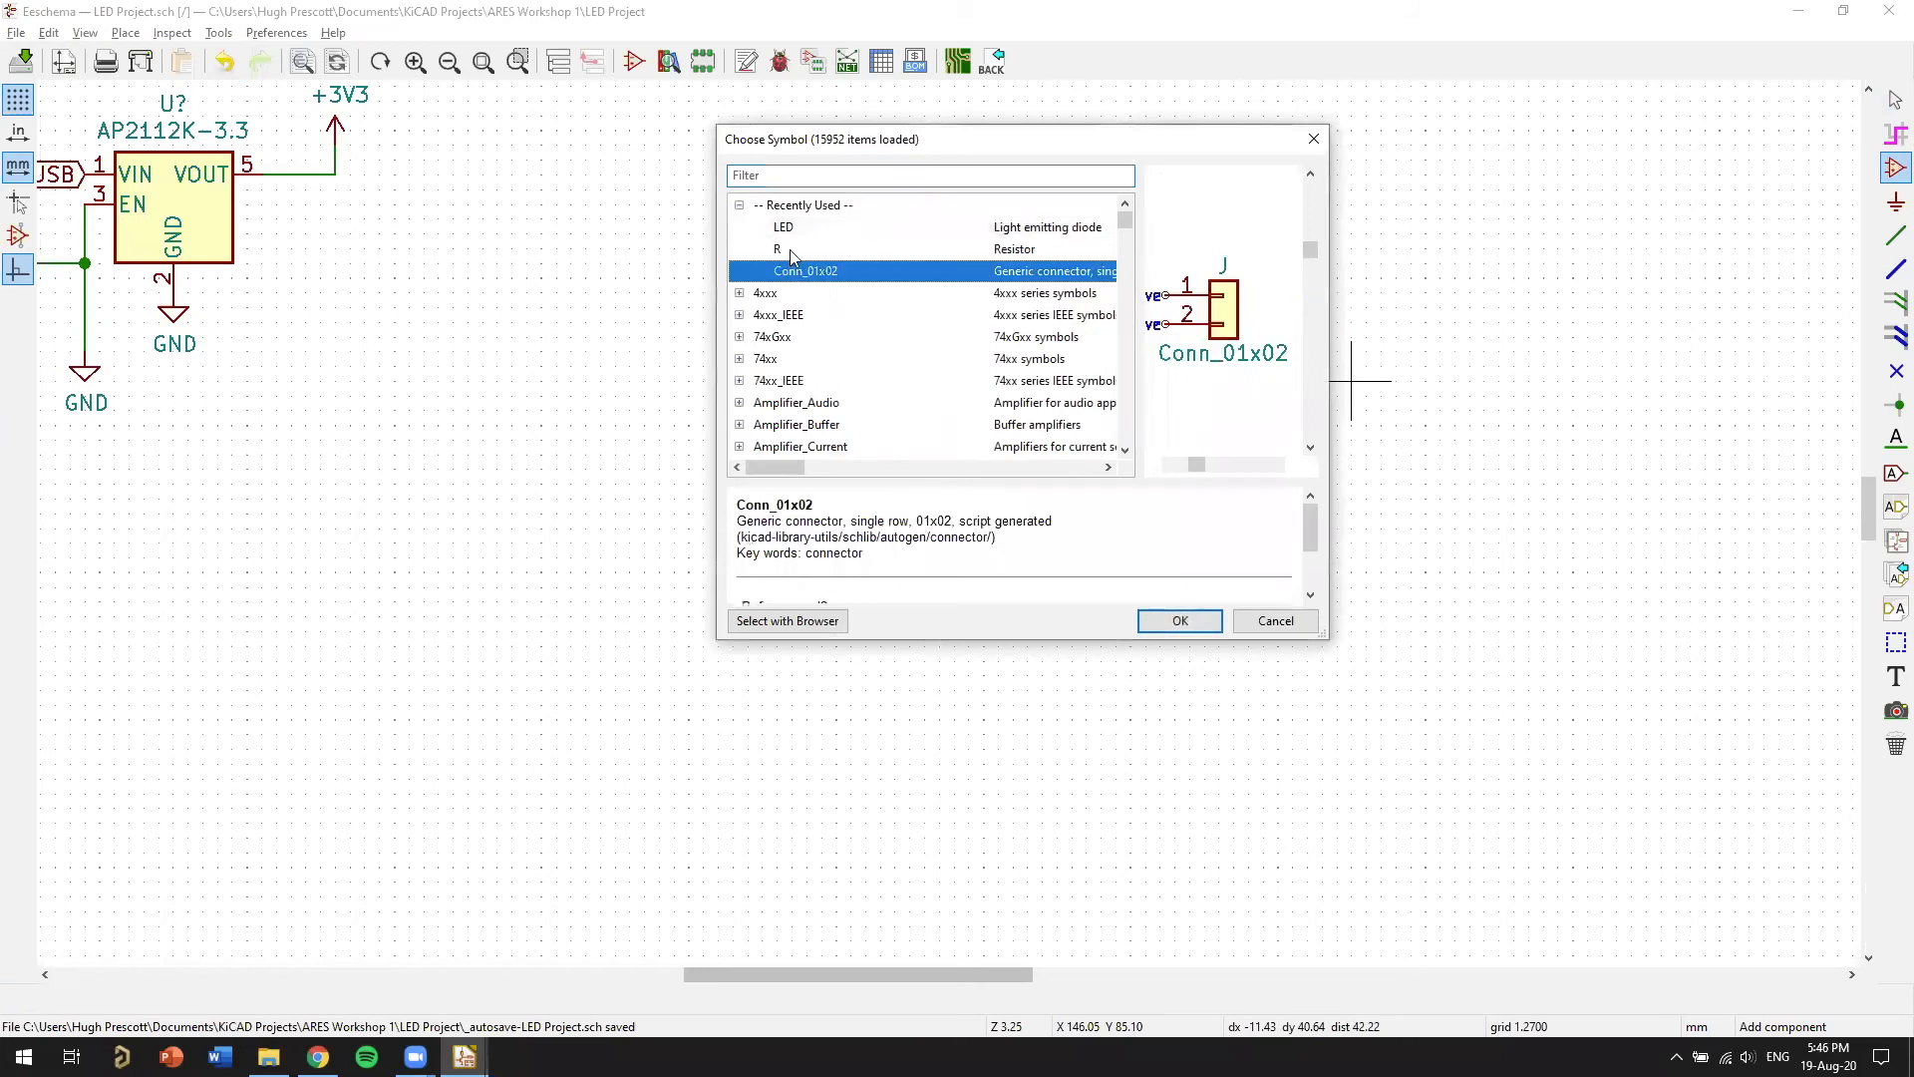
{"action": "left_click", "coordinate": [786, 249]}
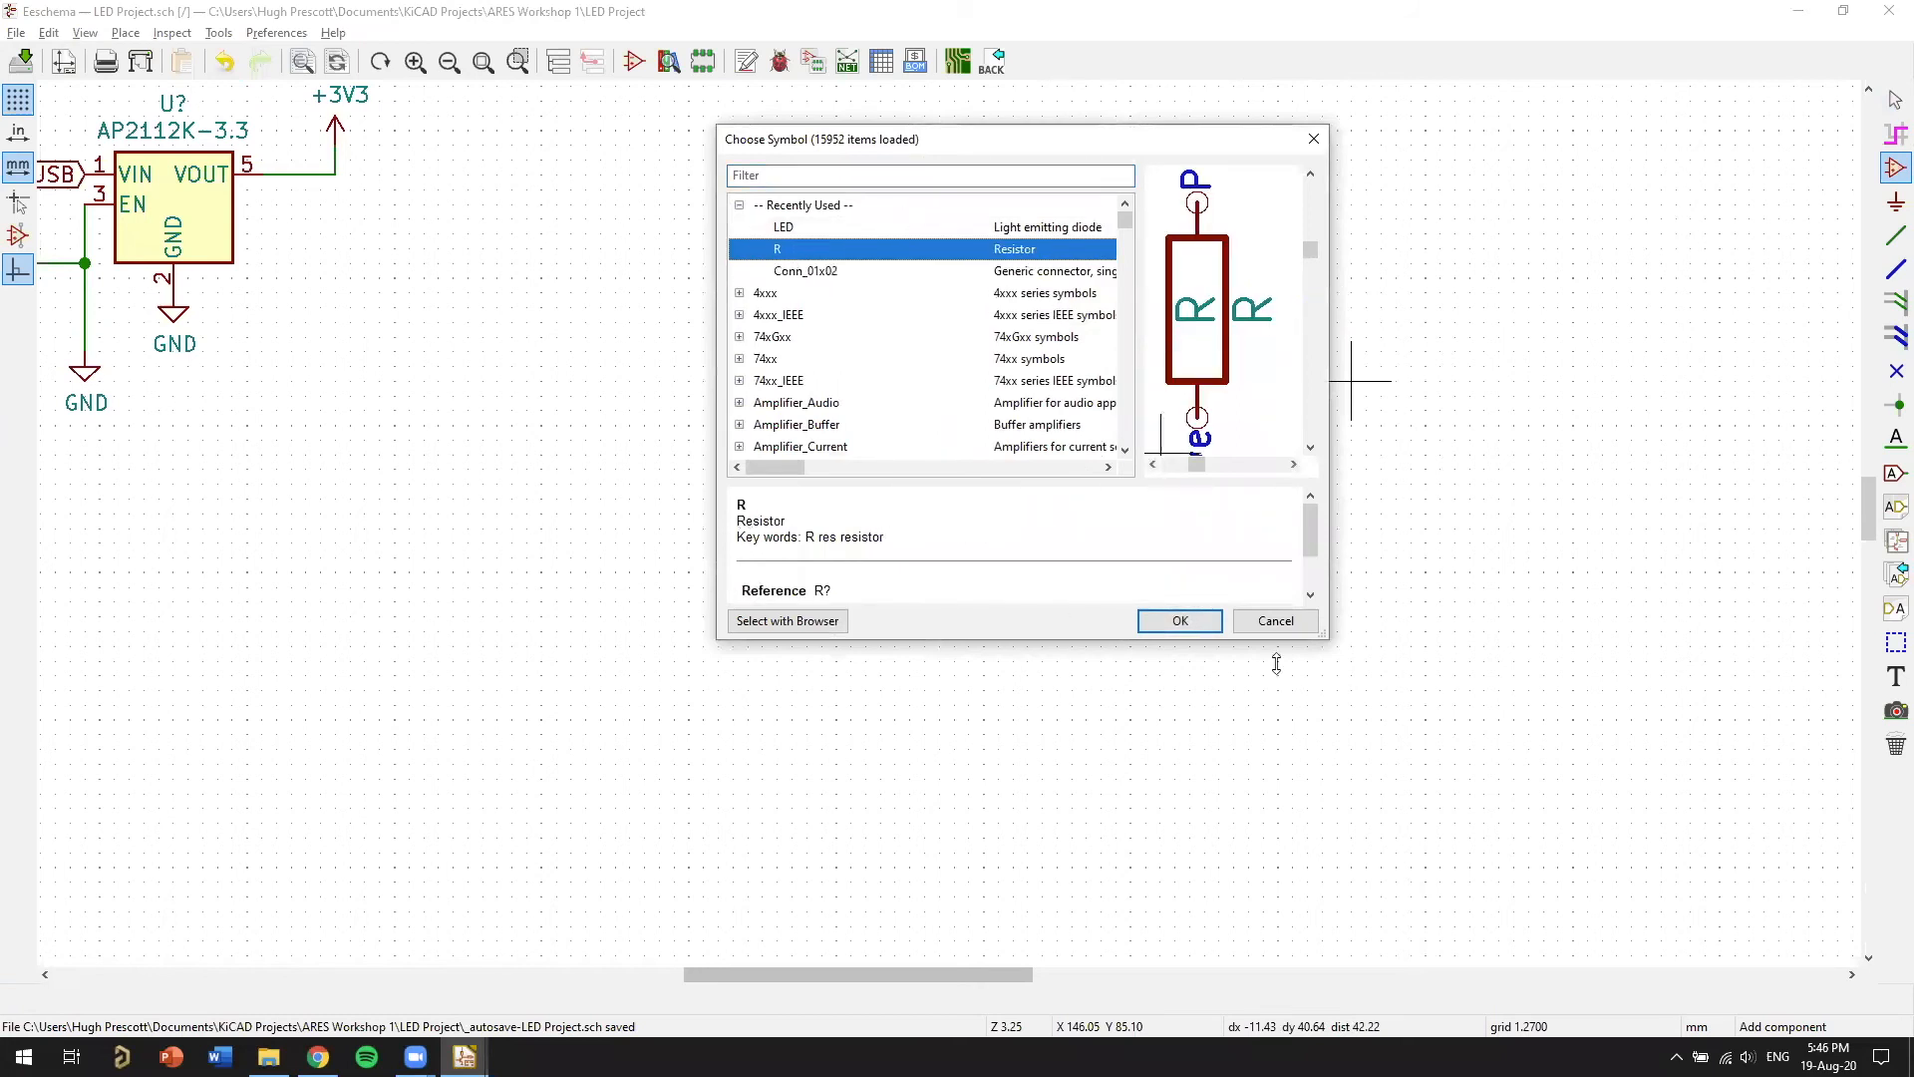
{"action": "key", "text": "Return"}
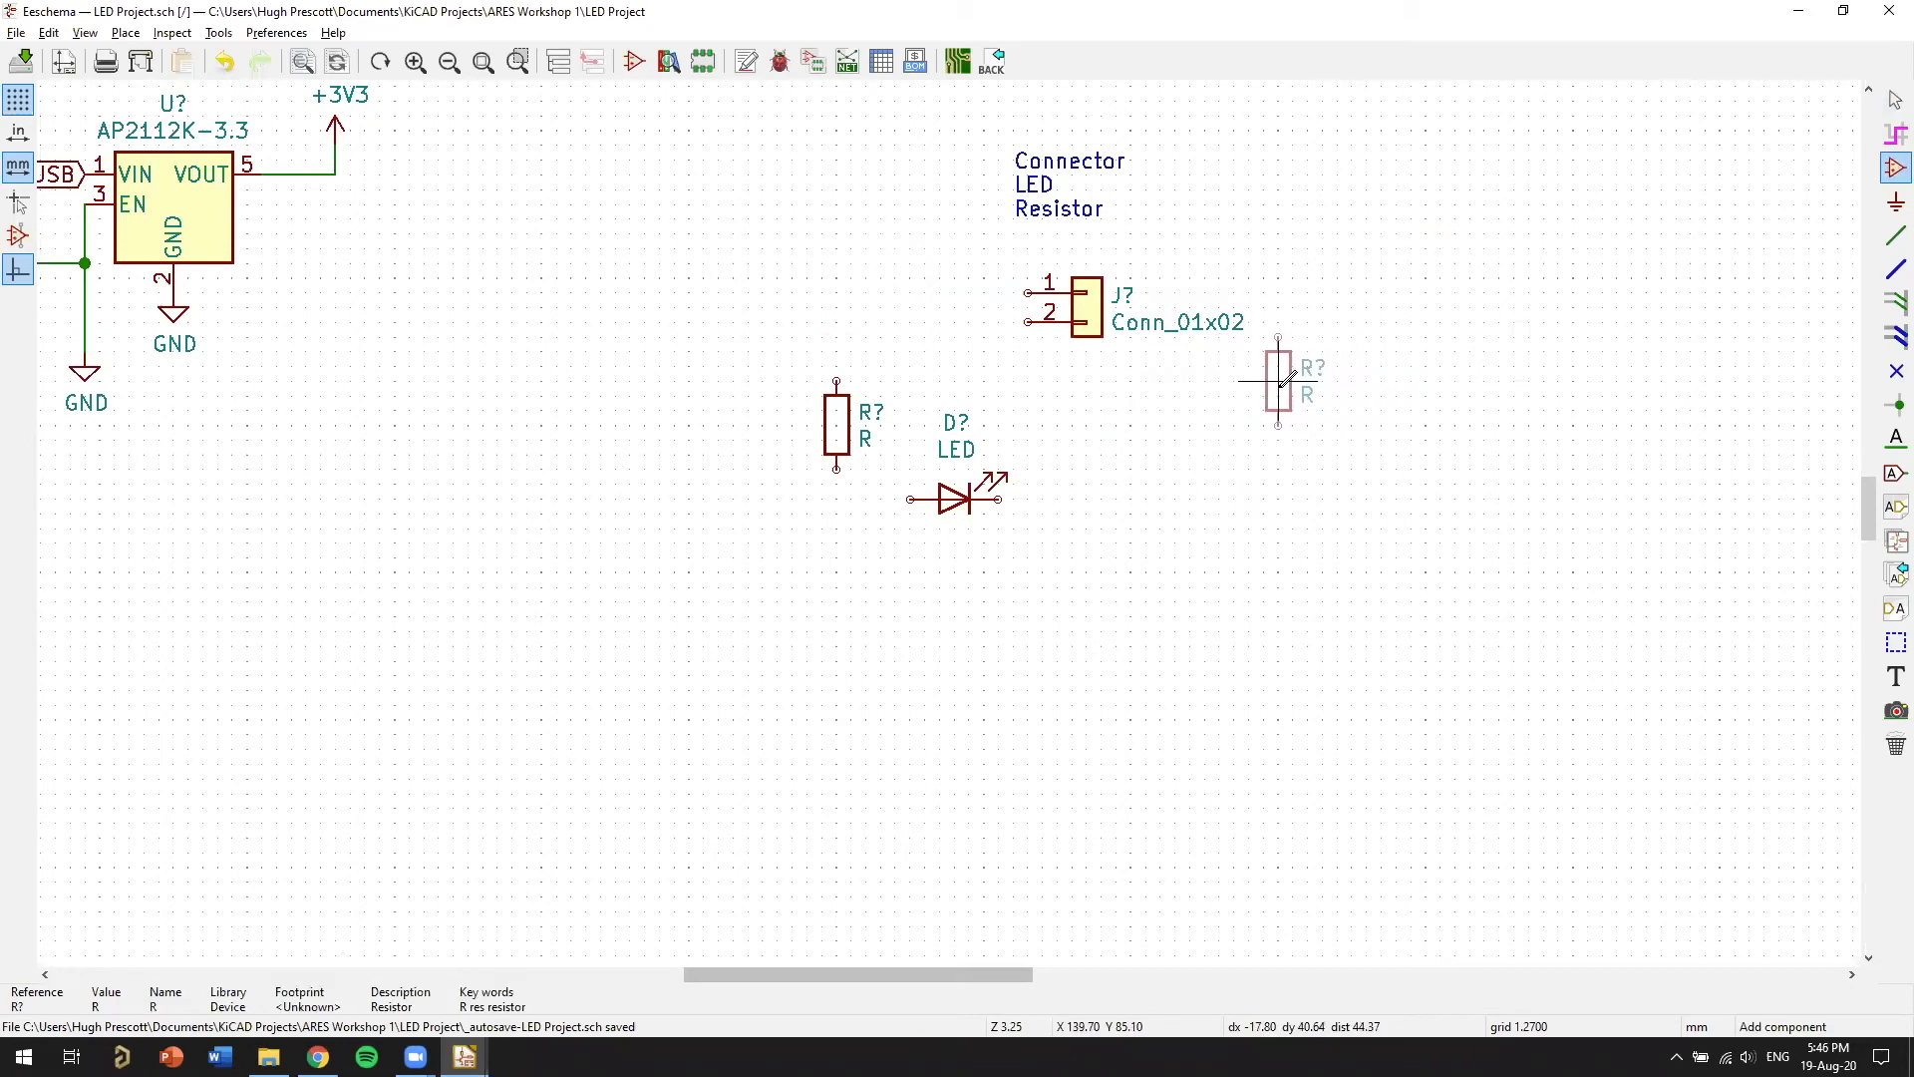
{"action": "left_click", "coordinate": [1365, 380]}
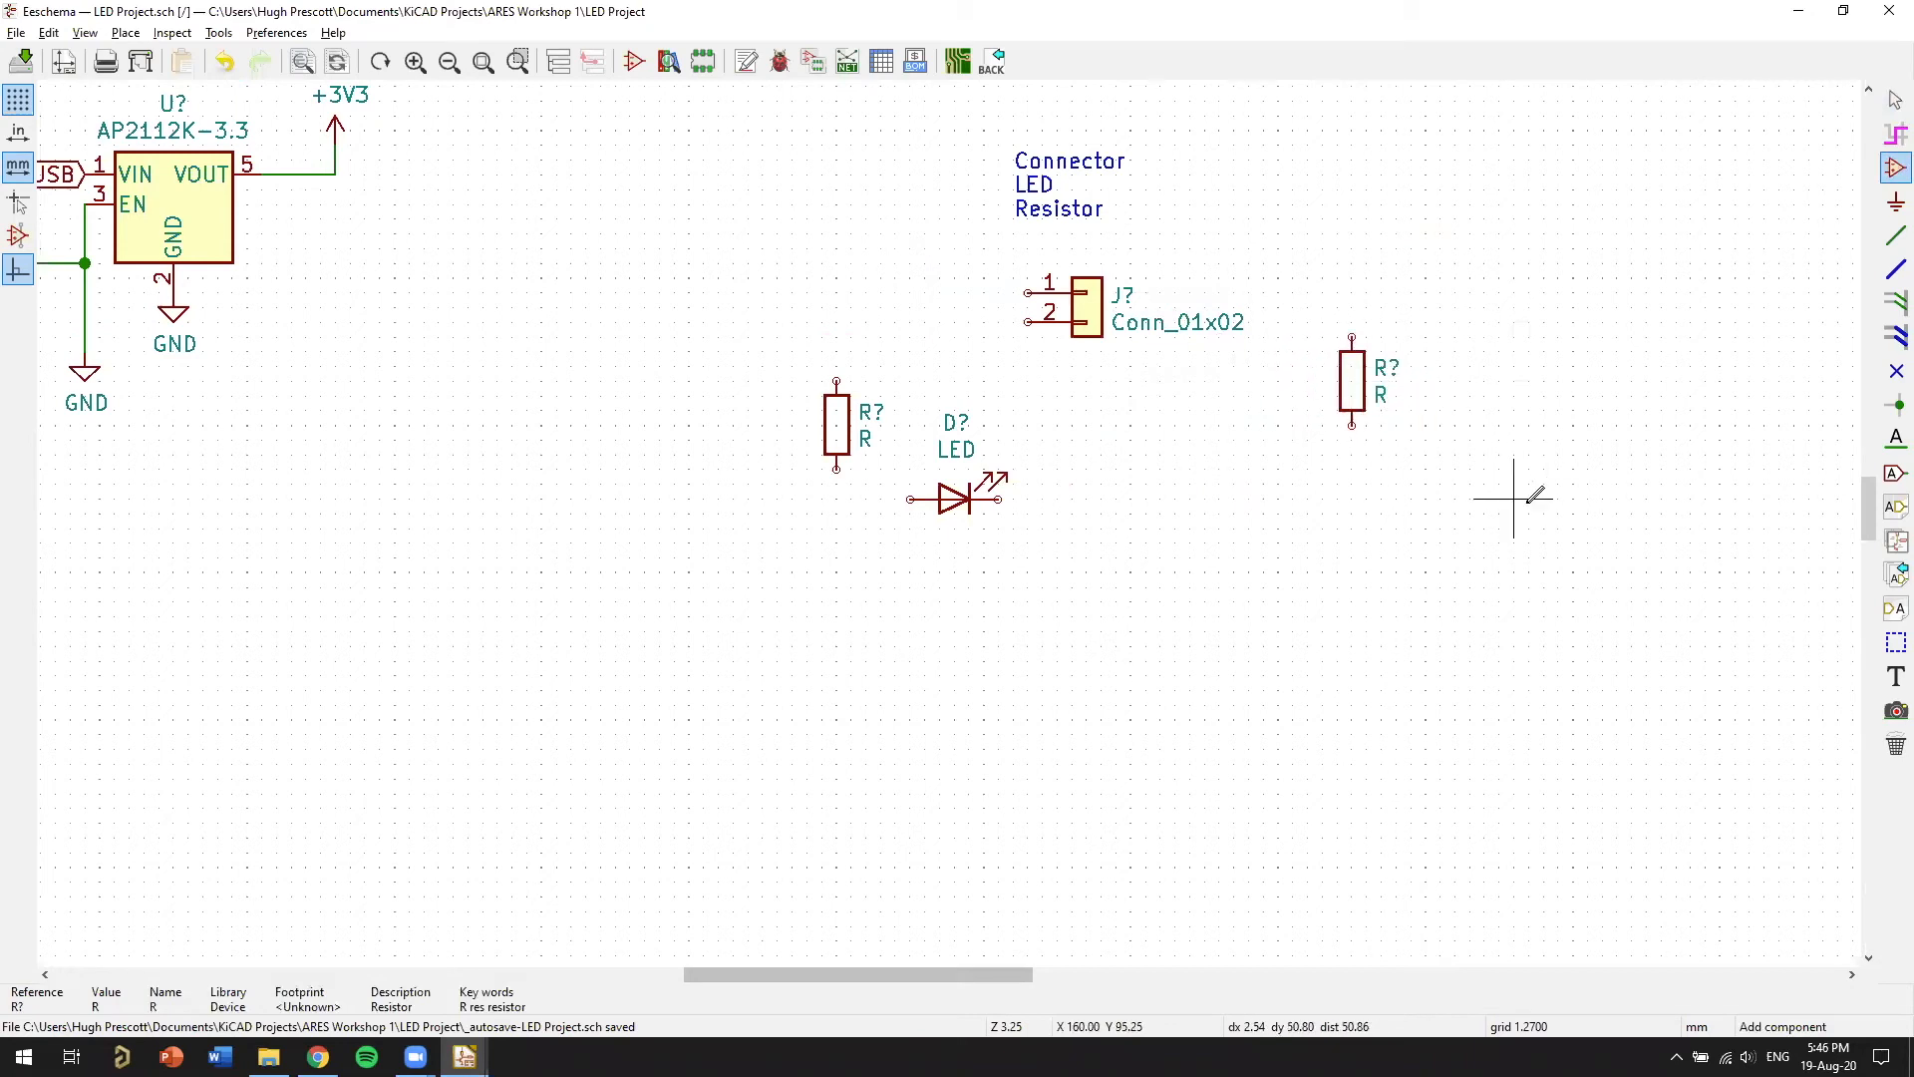
{"action": "left_click_drag", "start_coordinate": [1349, 317], "coordinate": [1463, 485]}
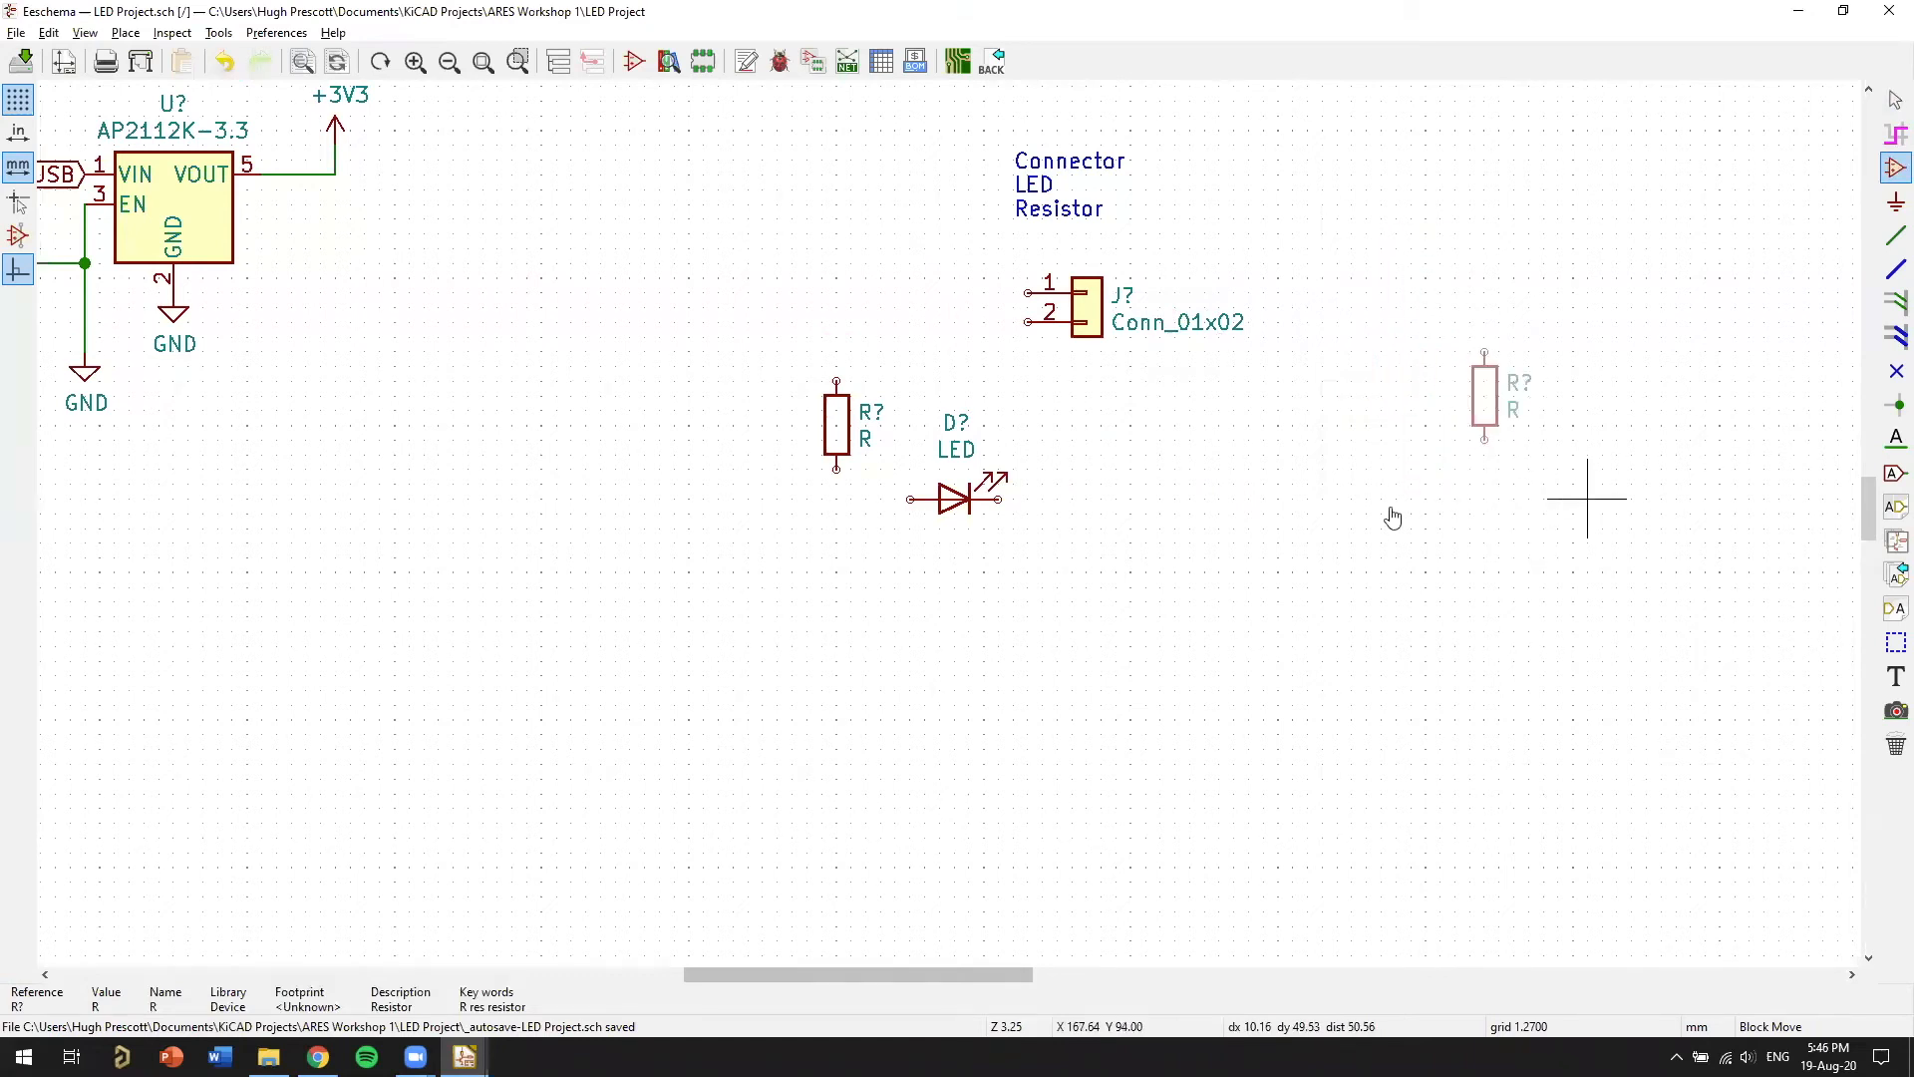
{"action": "key", "text": "Delete"}
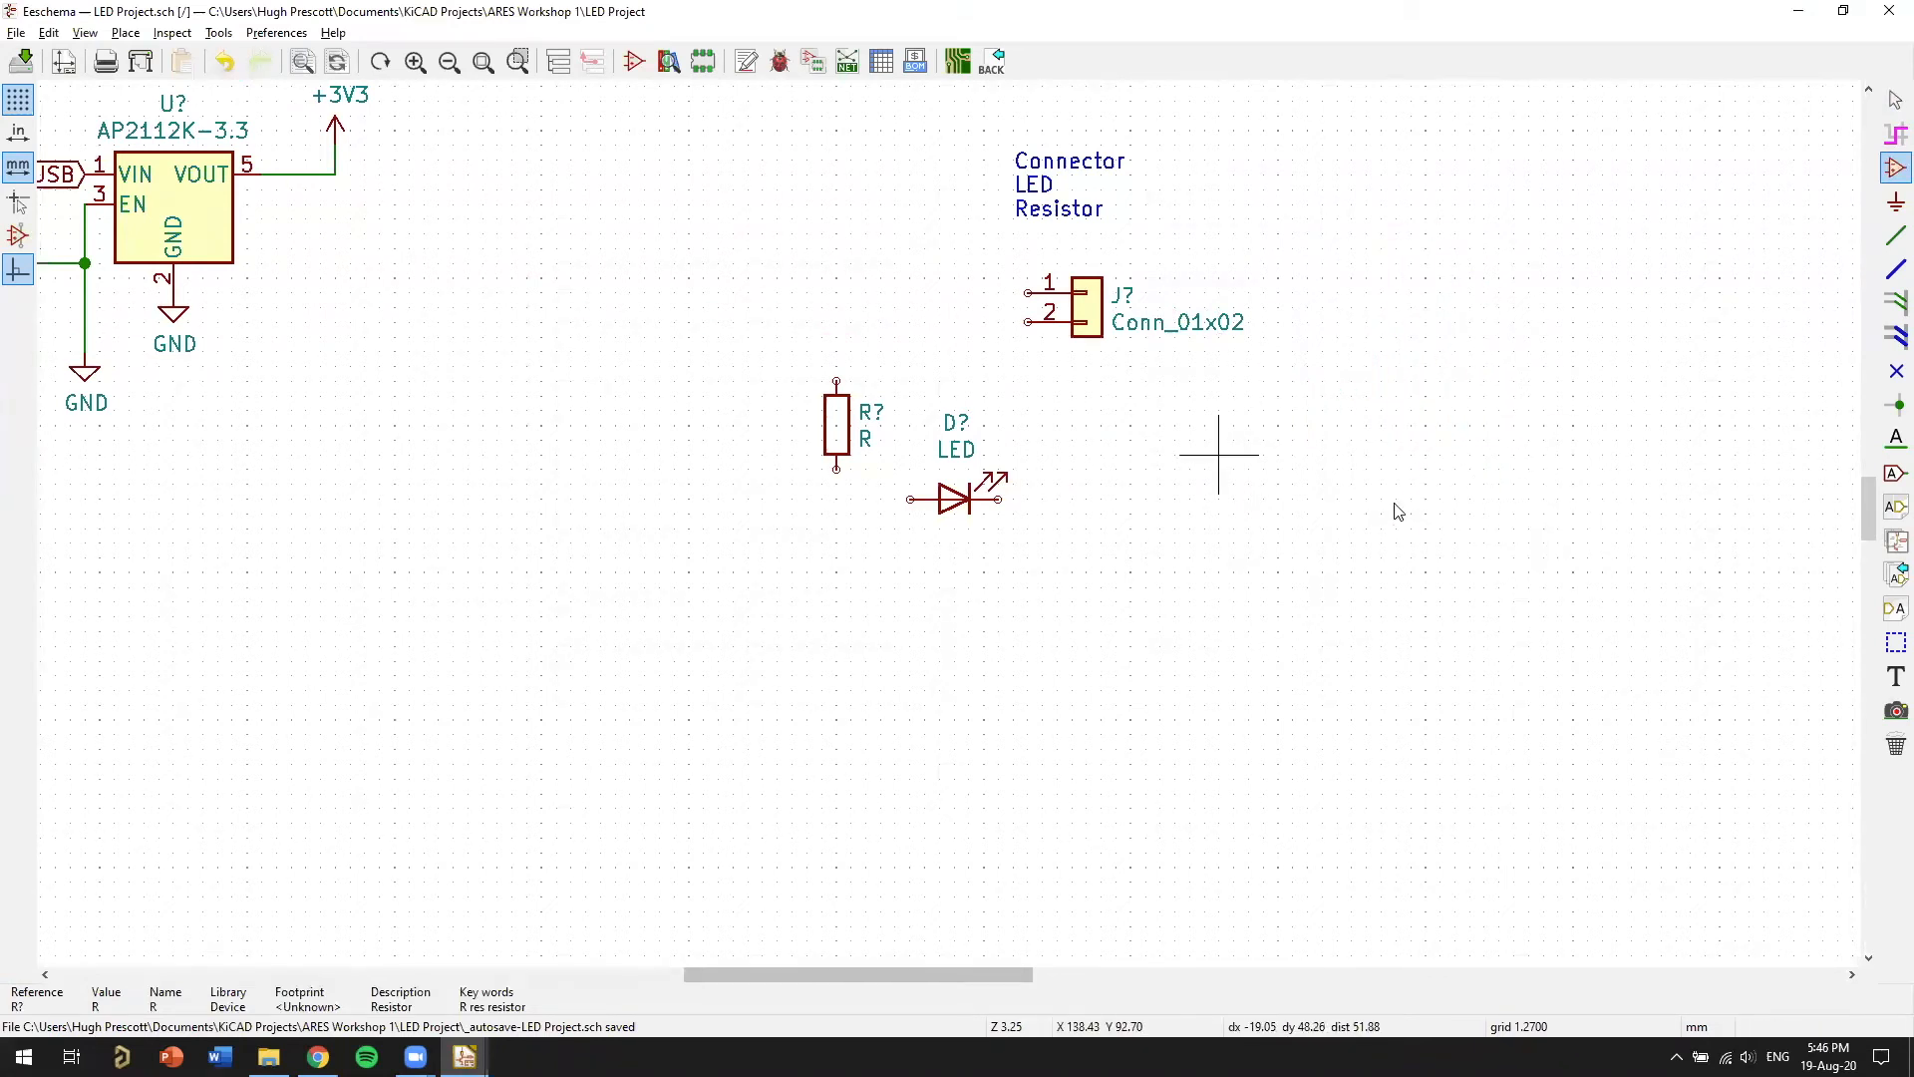
Move the text note to the upper right of the connector and shift the LED lower and slightly right
{"action": "left_click_drag", "start_coordinate": [984, 147], "coordinate": [1202, 234]}
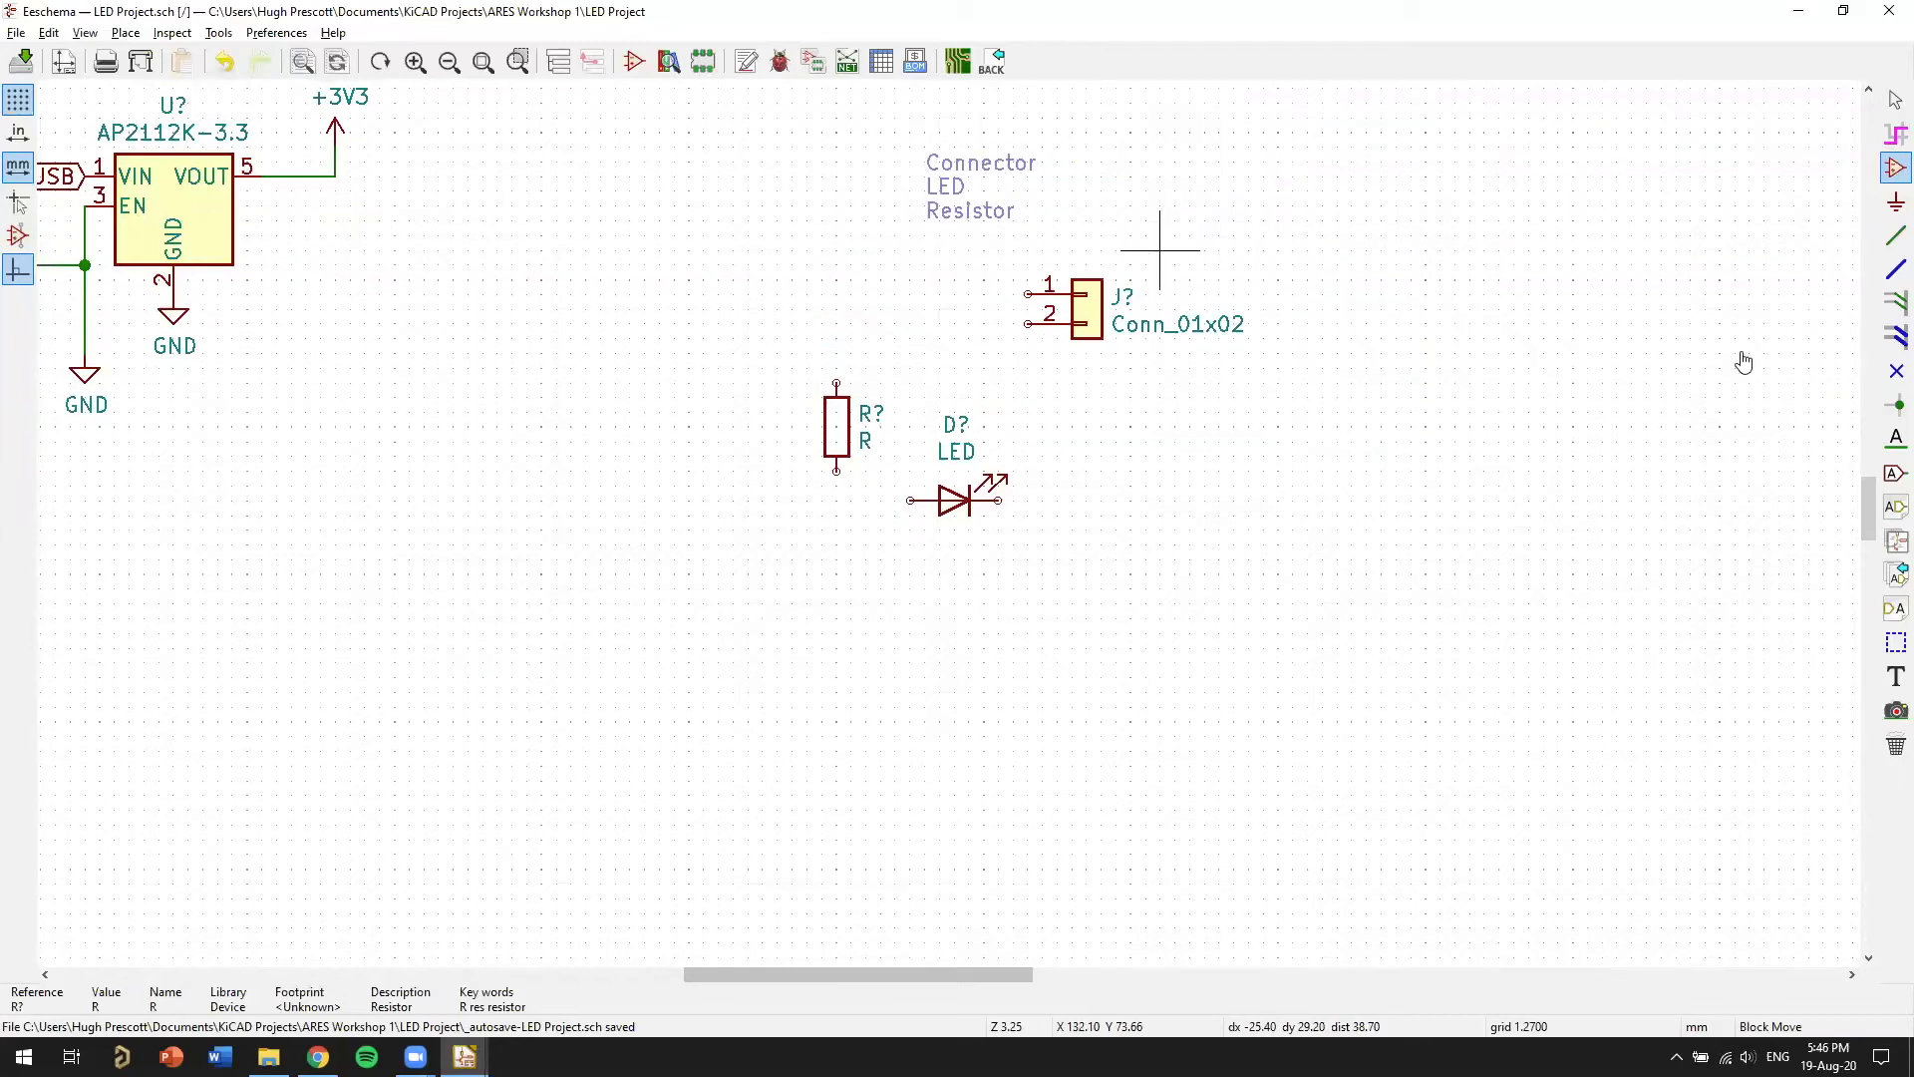
{"action": "left_click", "coordinate": [1690, 264]}
{"action": "left_click_drag", "start_coordinate": [1063, 590], "coordinate": [891, 386]}
{"action": "left_click", "coordinate": [979, 512]}
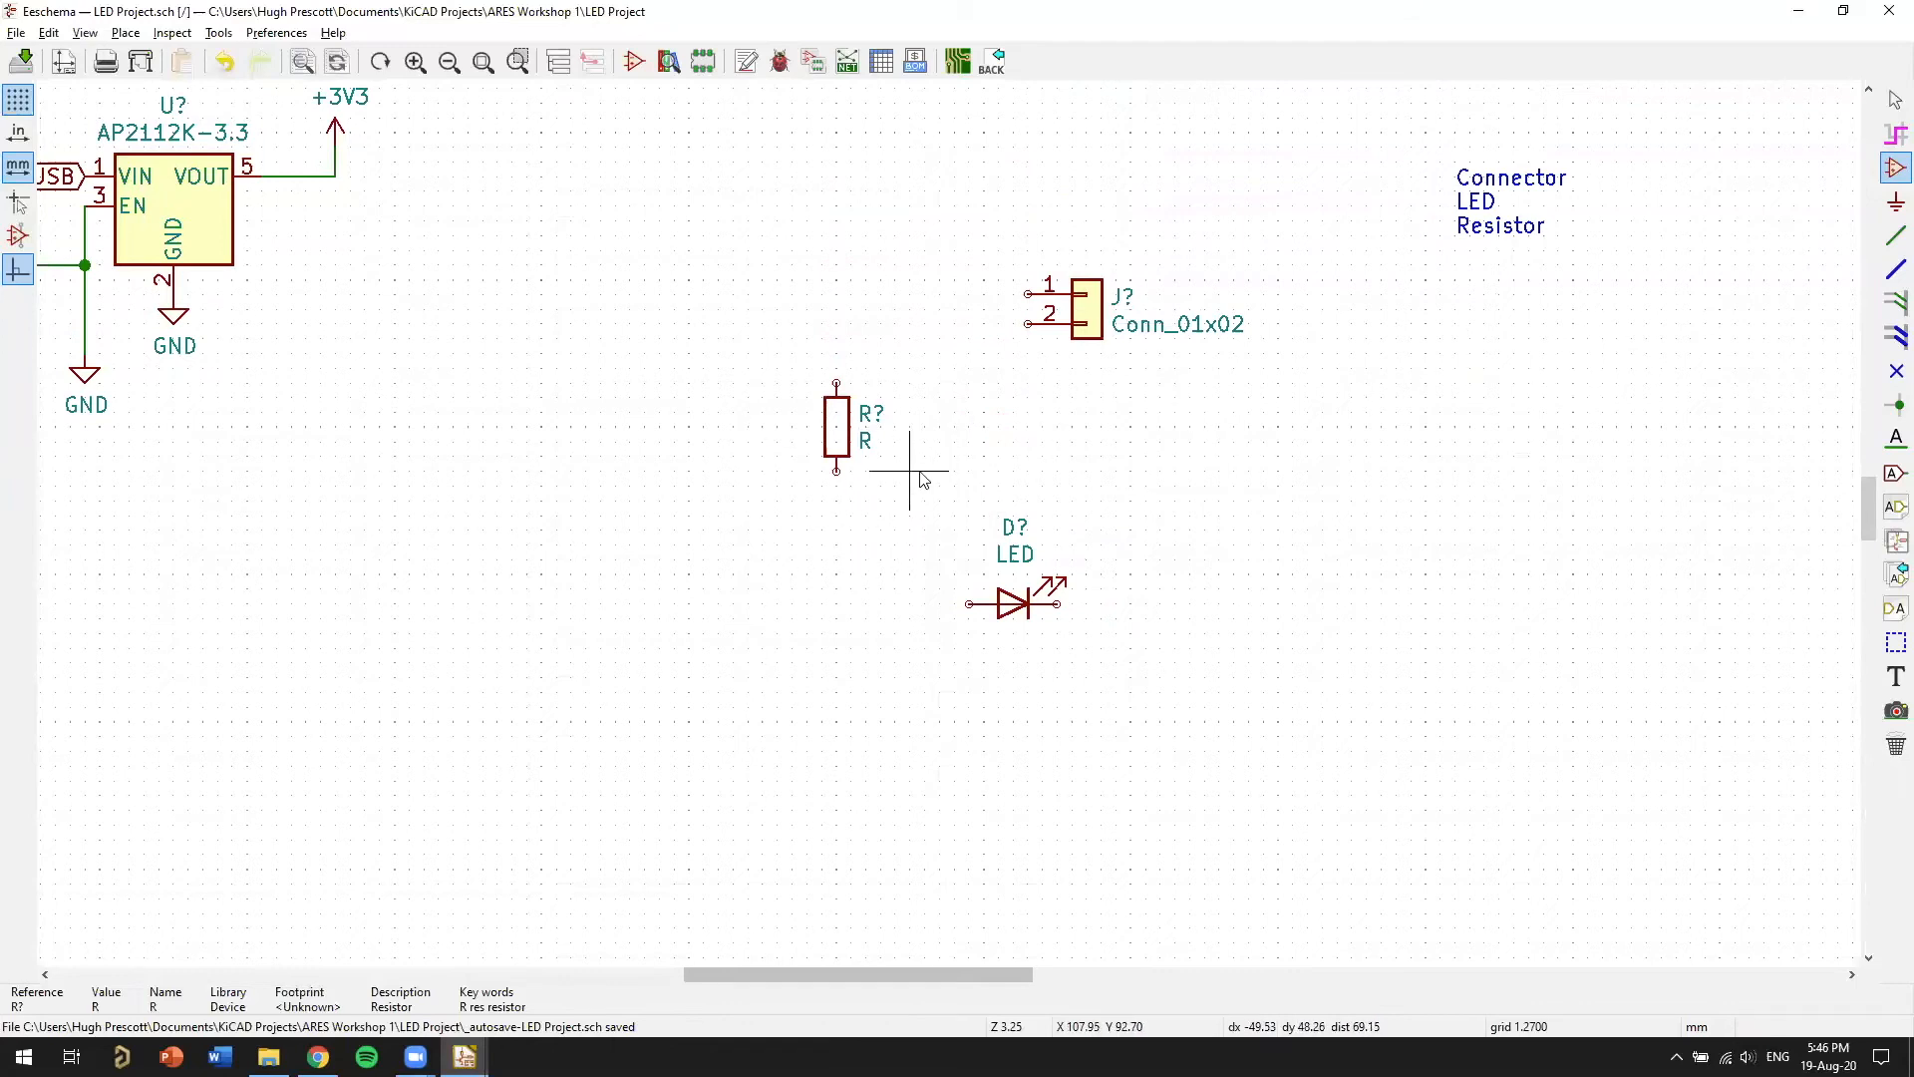
{"action": "key", "text": "w"}
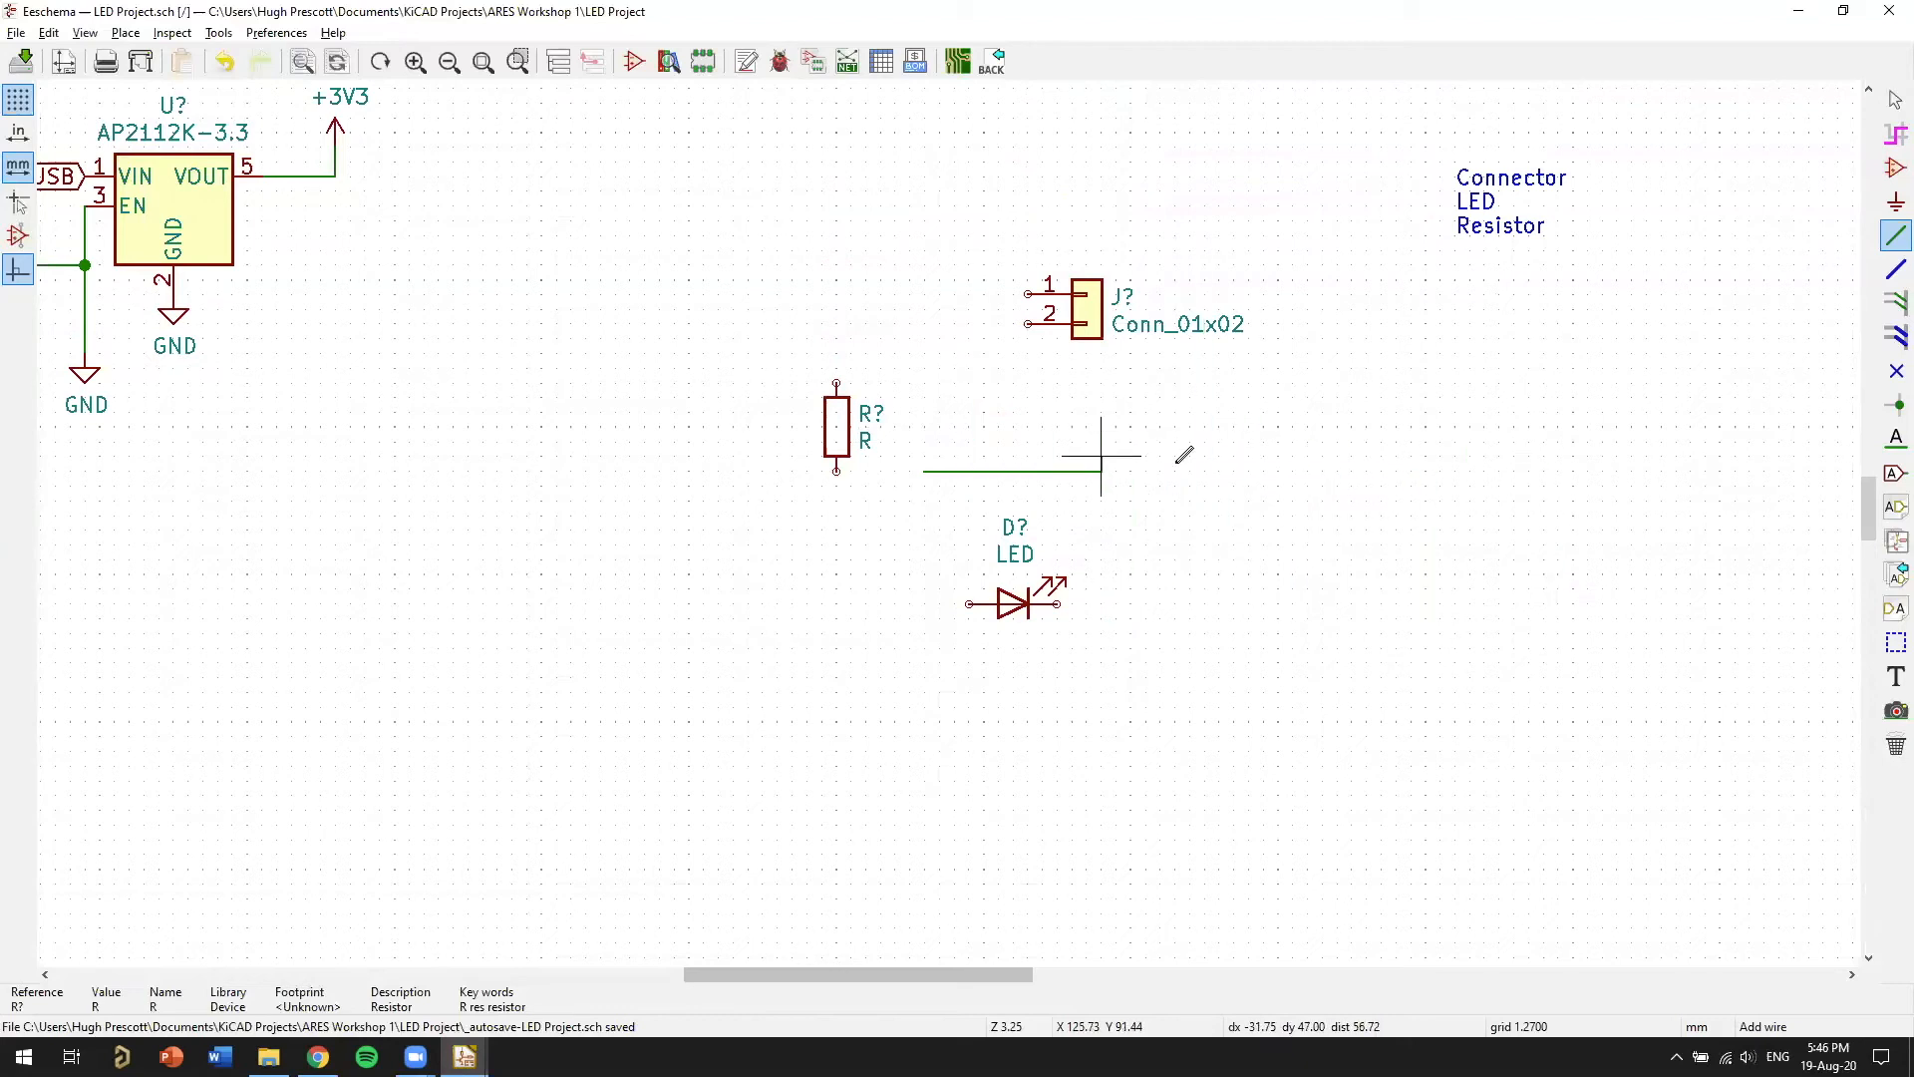
{"action": "right_click", "coordinate": [1204, 427]}
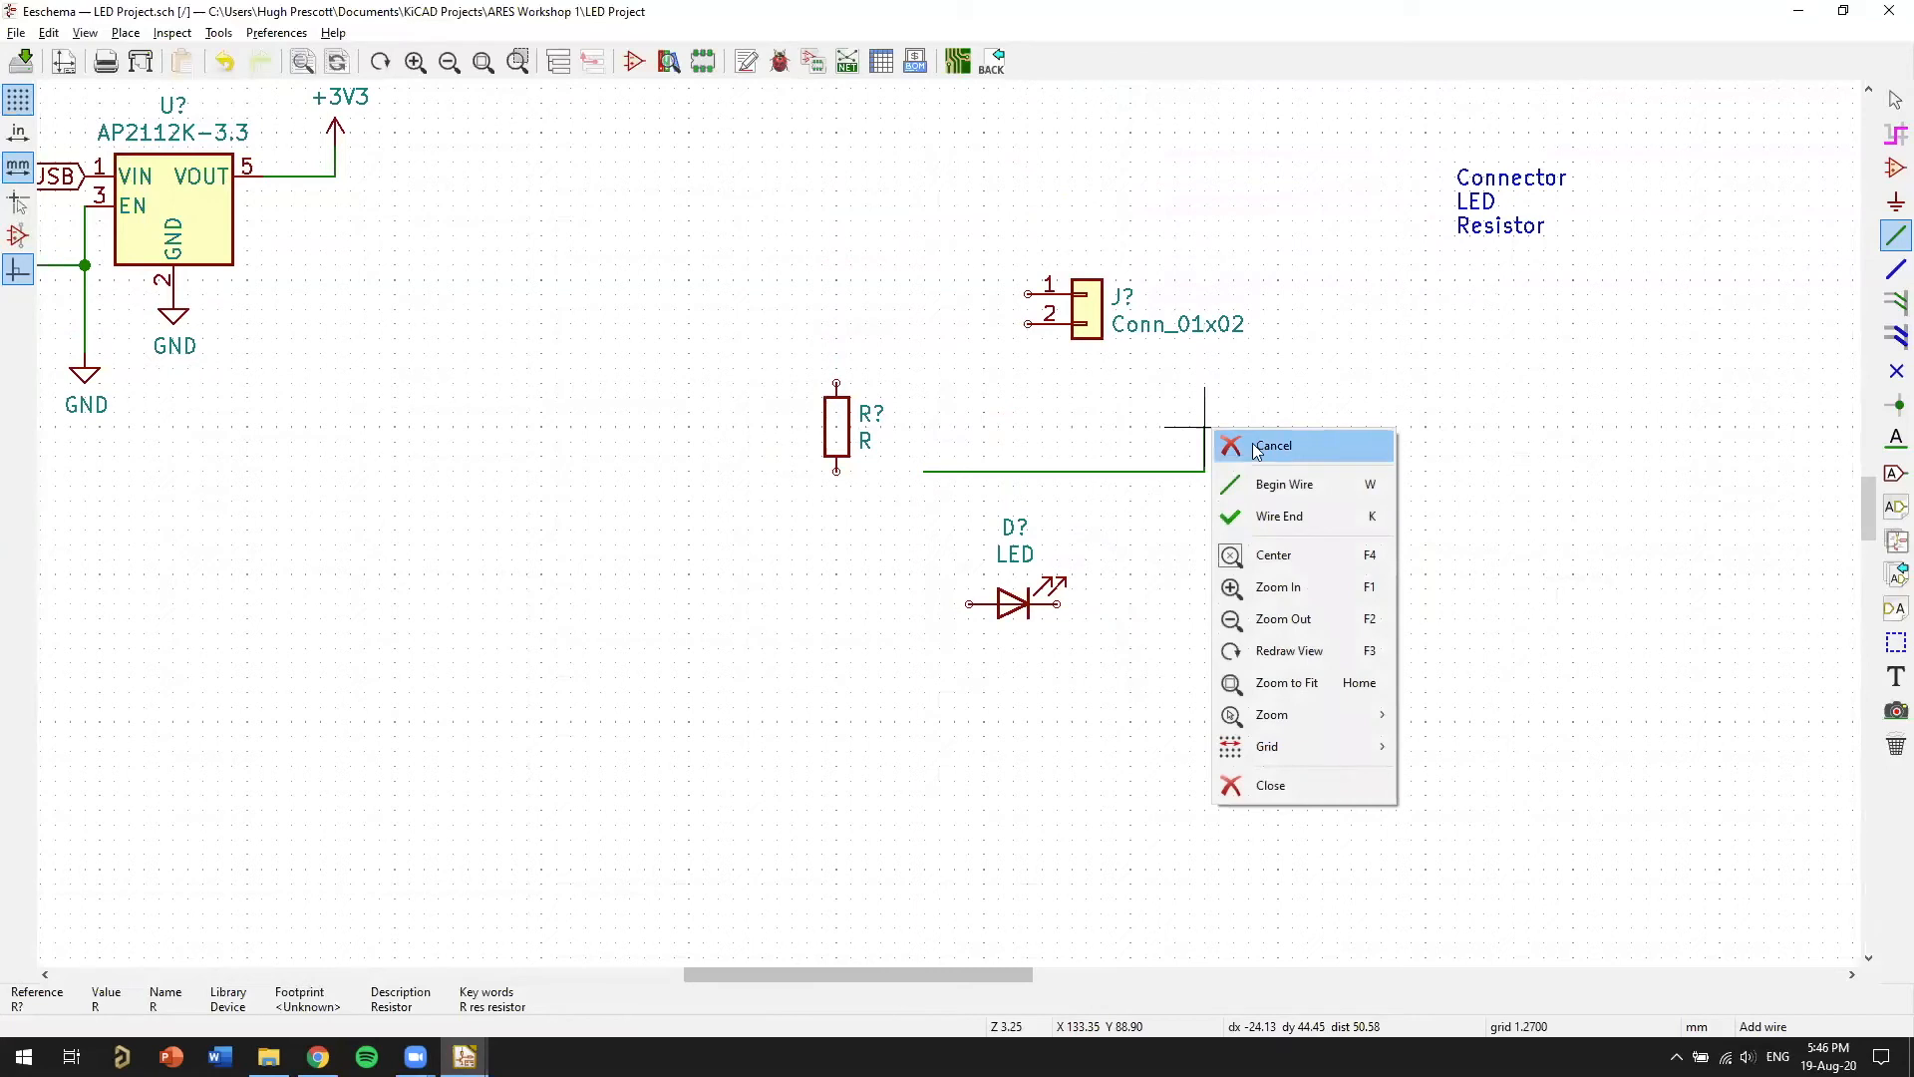
{"action": "left_click", "coordinate": [1276, 449]}
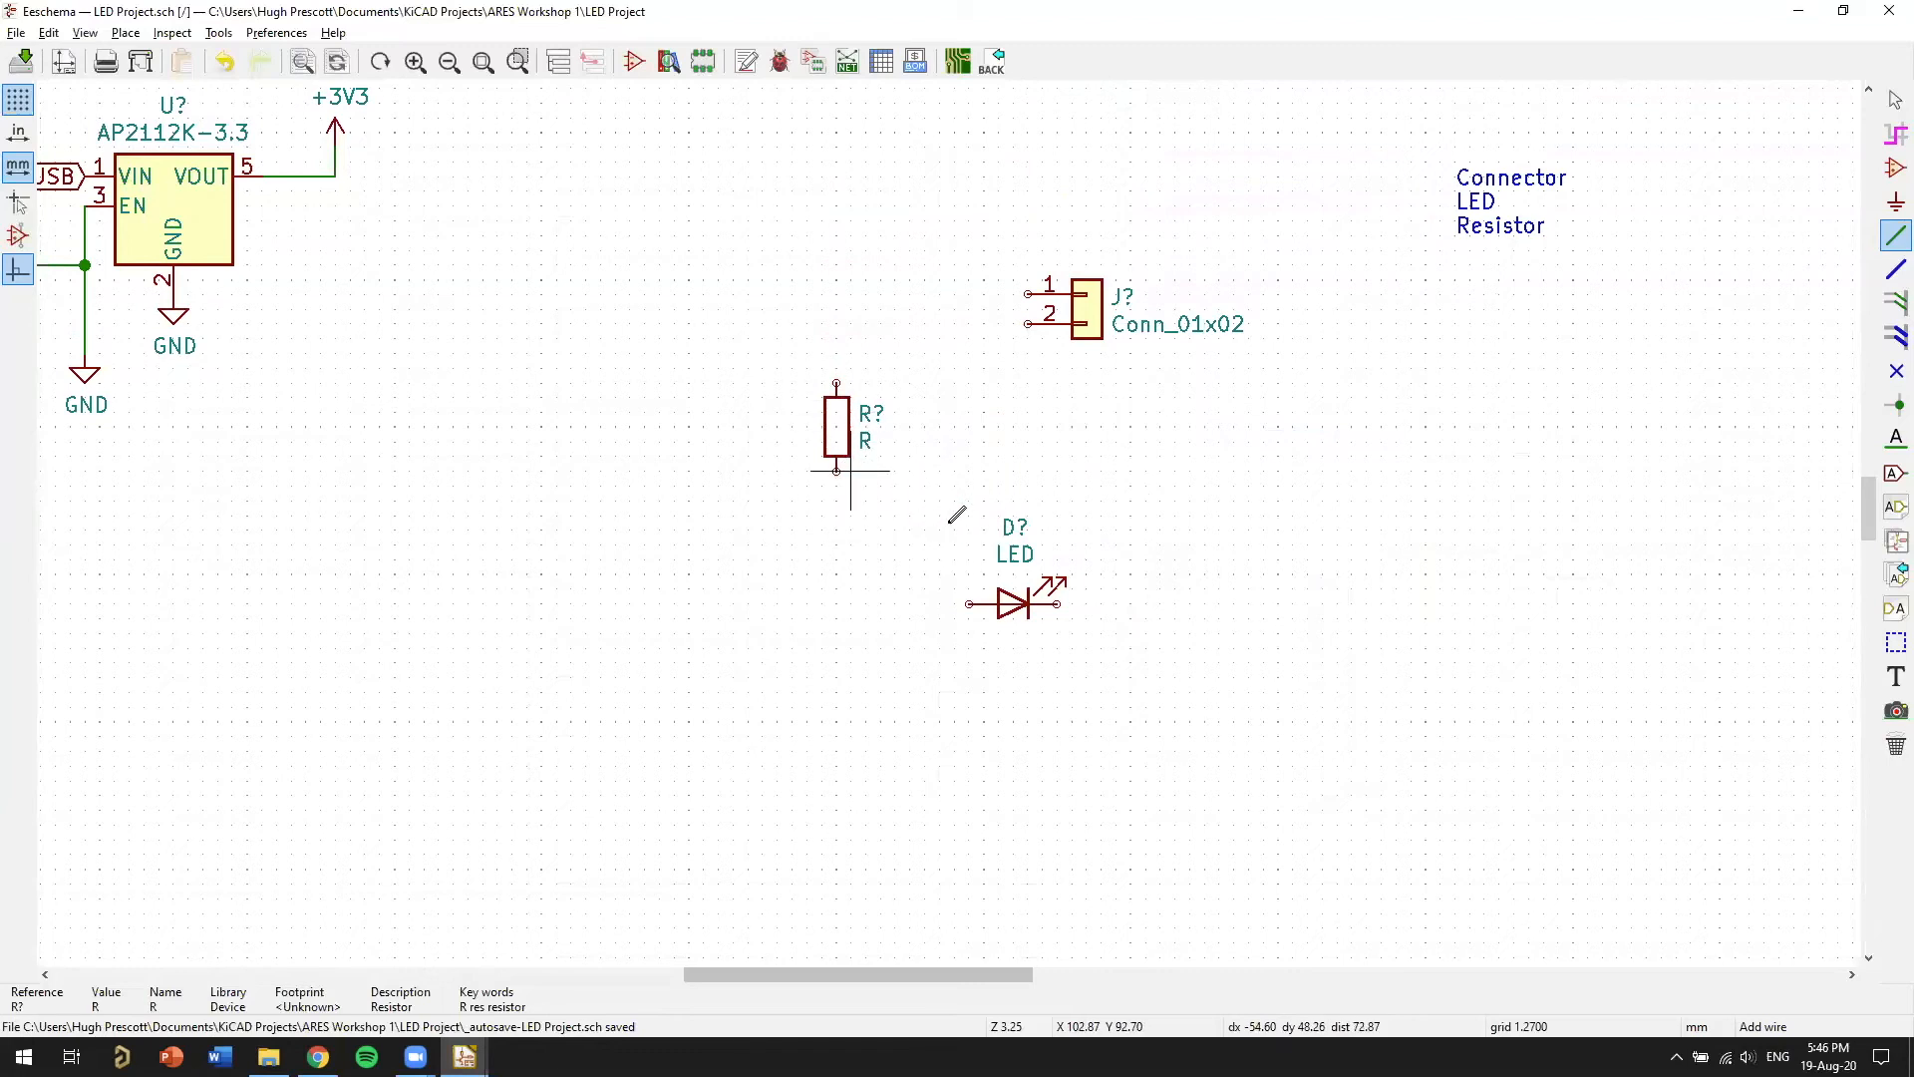
Wire the resistor's lower pin straight down and across to the LED's left pin
{"action": "scroll", "coordinate": [910, 496], "scroll_direction": "up", "scroll_amount": 5}
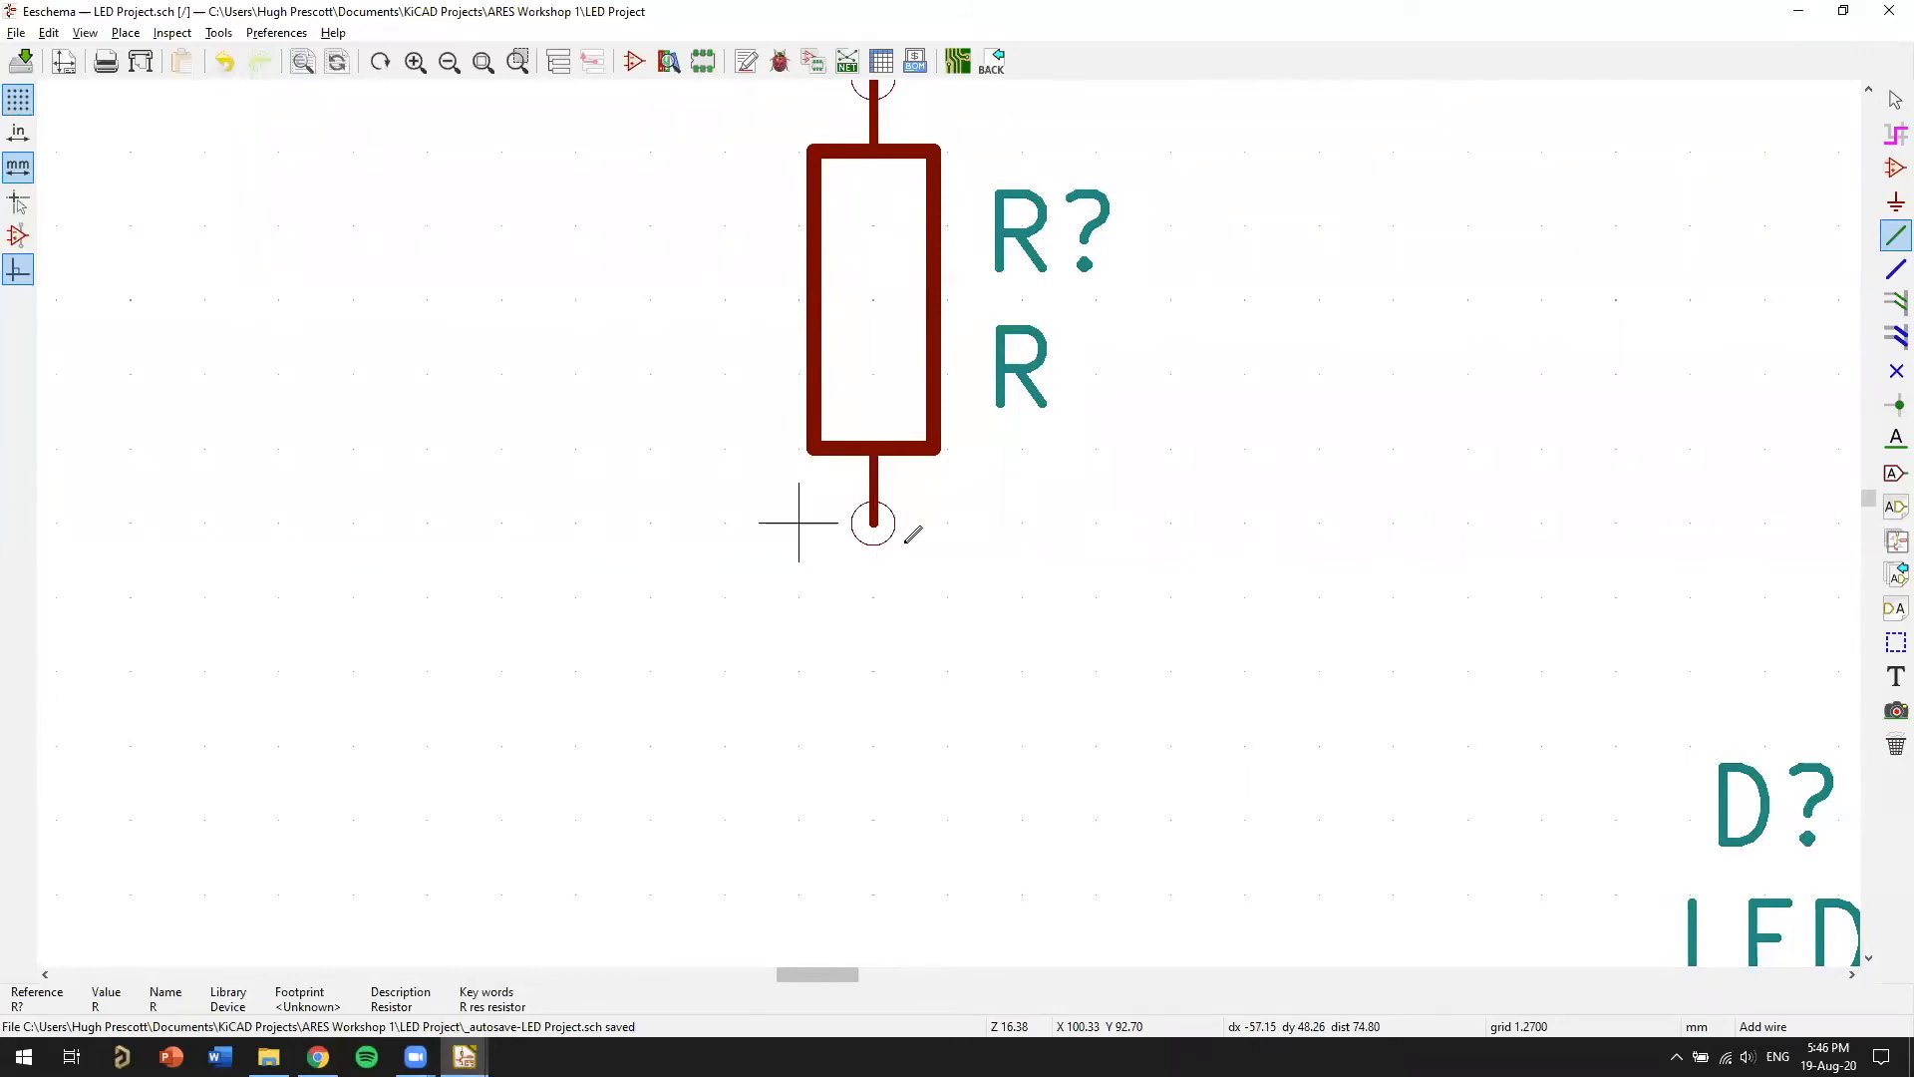
{"action": "scroll", "coordinate": [1010, 461], "scroll_direction": "down", "scroll_amount": 1}
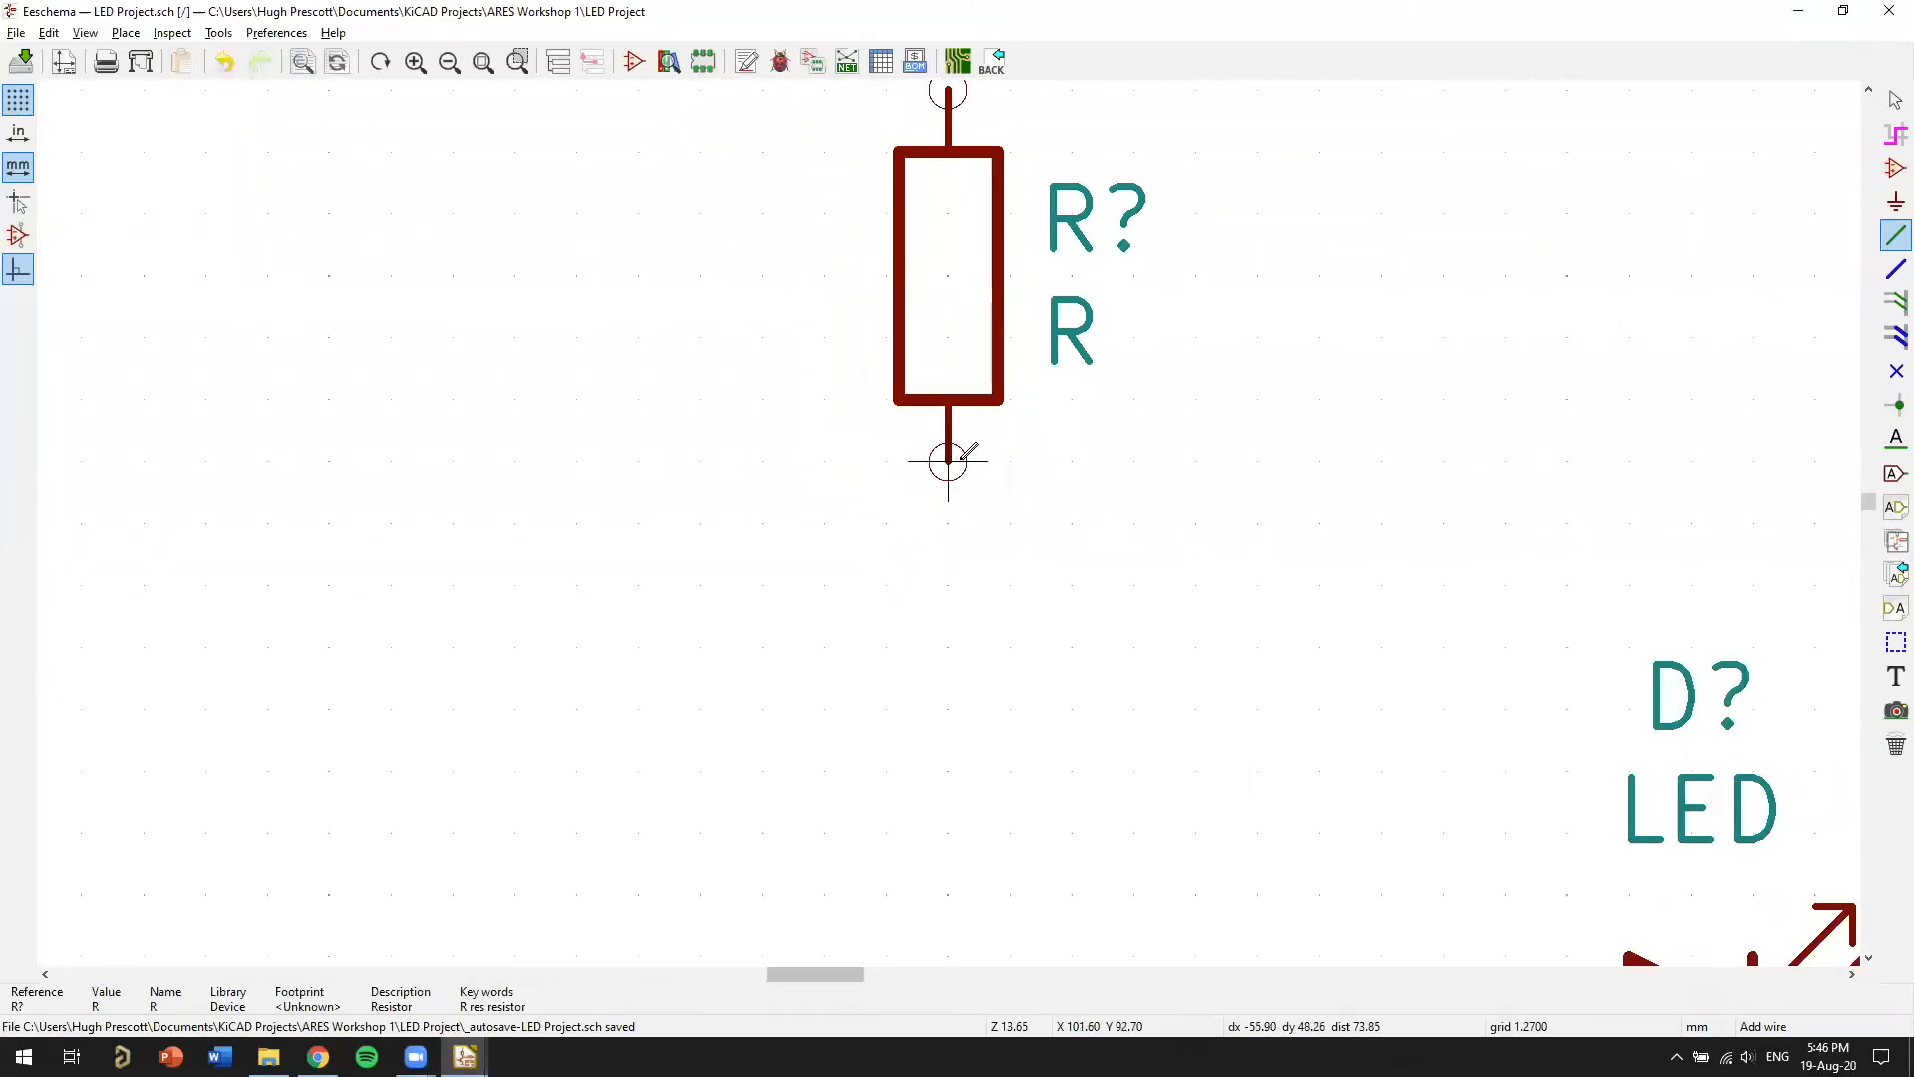
{"action": "scroll", "coordinate": [960, 453], "scroll_direction": "down", "scroll_amount": 1}
{"action": "middle_click_drag", "start_coordinate": [1052, 628], "coordinate": [922, 411]}
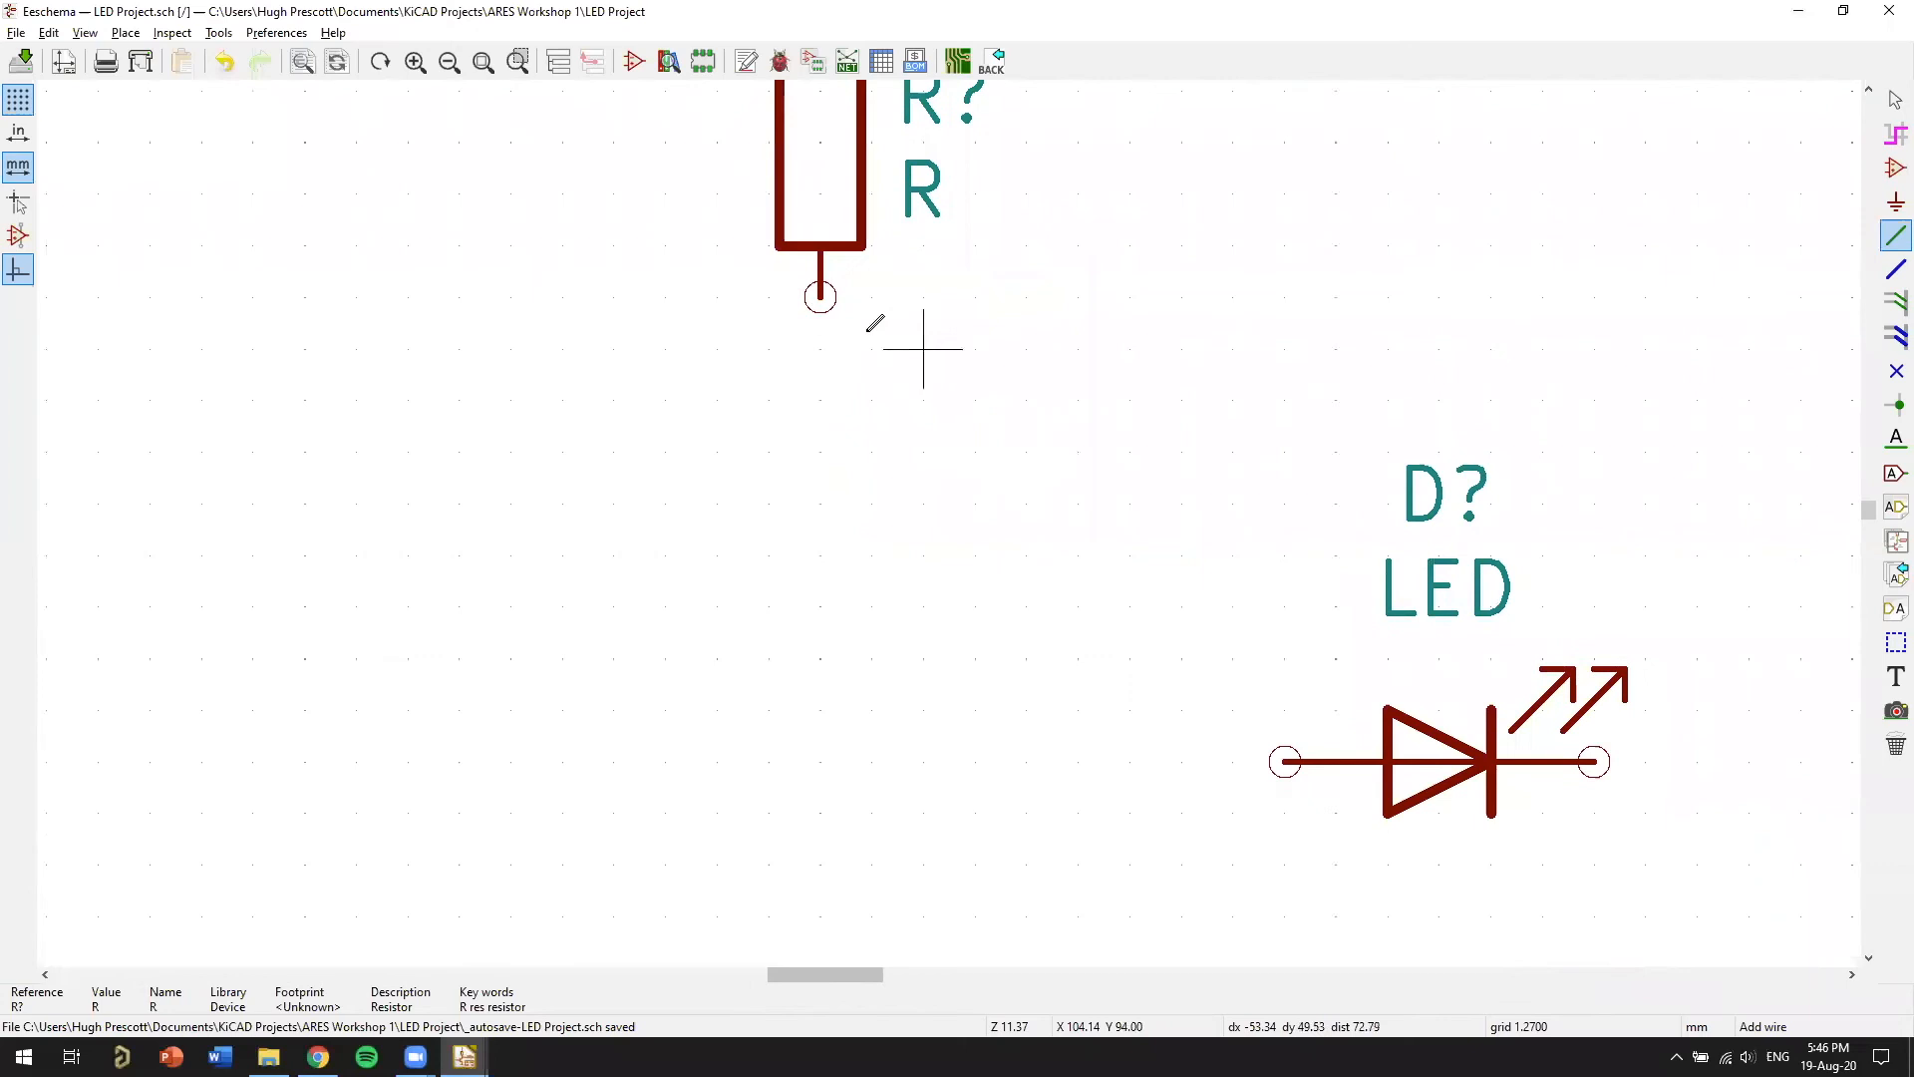
{"action": "left_click", "coordinate": [820, 297]}
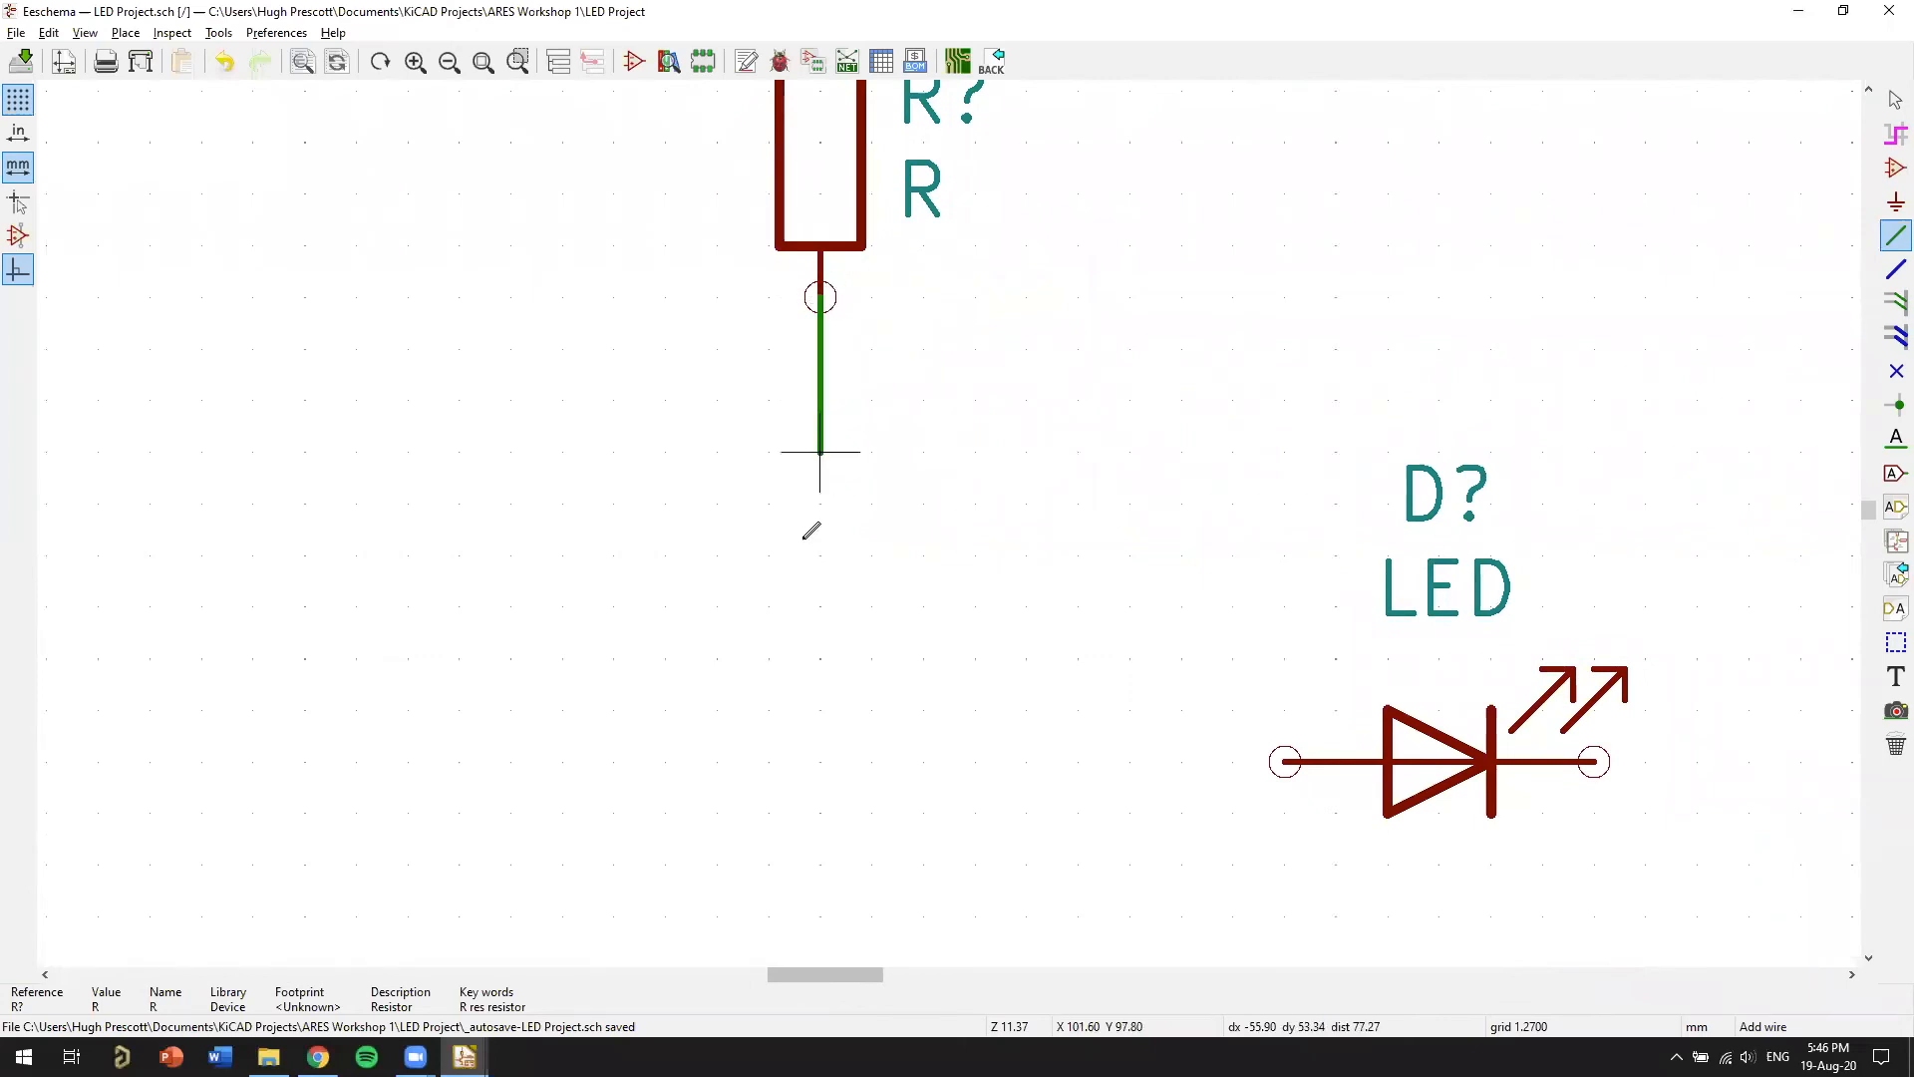
{"action": "left_click", "coordinate": [1287, 762]}
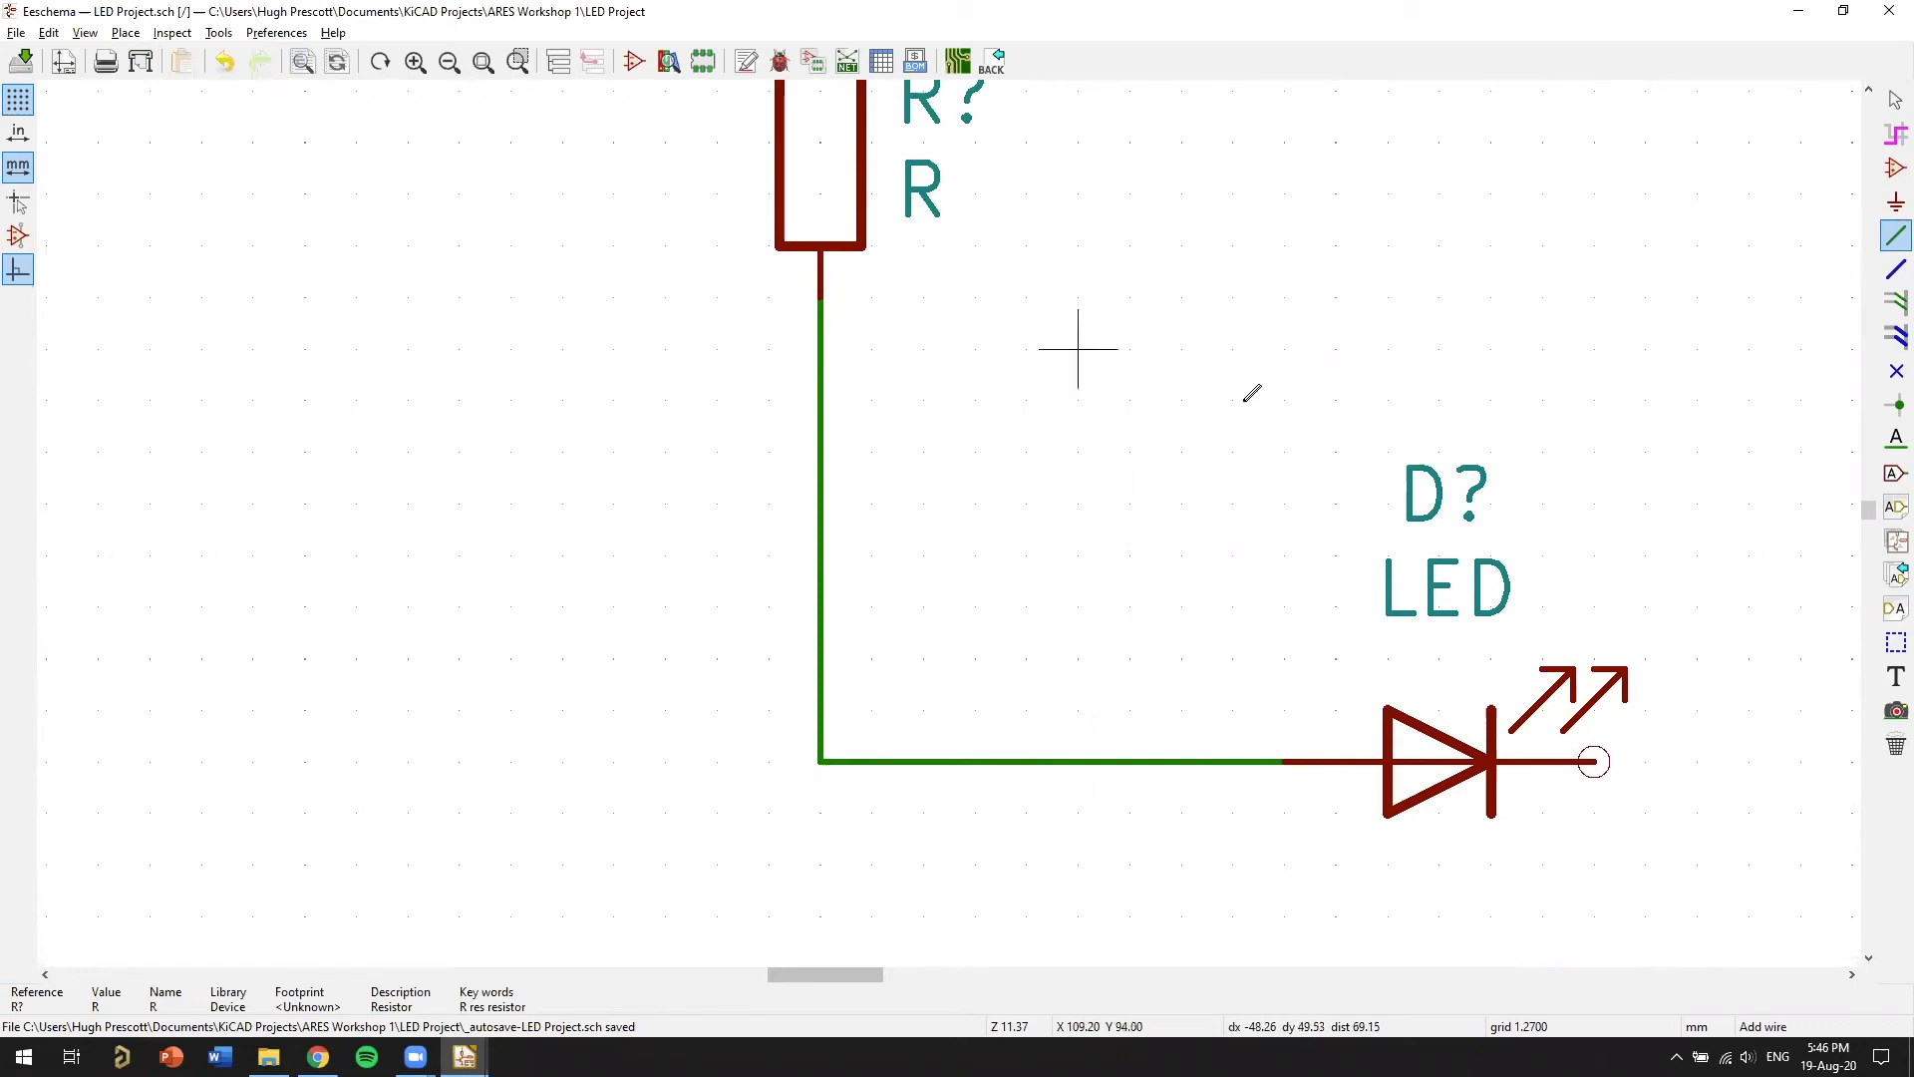
Draw two loose L-shaped practice wires in the empty area right of the connector and end the wire tool
{"action": "scroll", "coordinate": [1284, 503], "scroll_direction": "up", "scroll_amount": 1}
{"action": "scroll", "coordinate": [945, 521], "scroll_direction": "down", "scroll_amount": 3}
{"action": "scroll", "coordinate": [1054, 520], "scroll_direction": "down", "scroll_amount": 2}
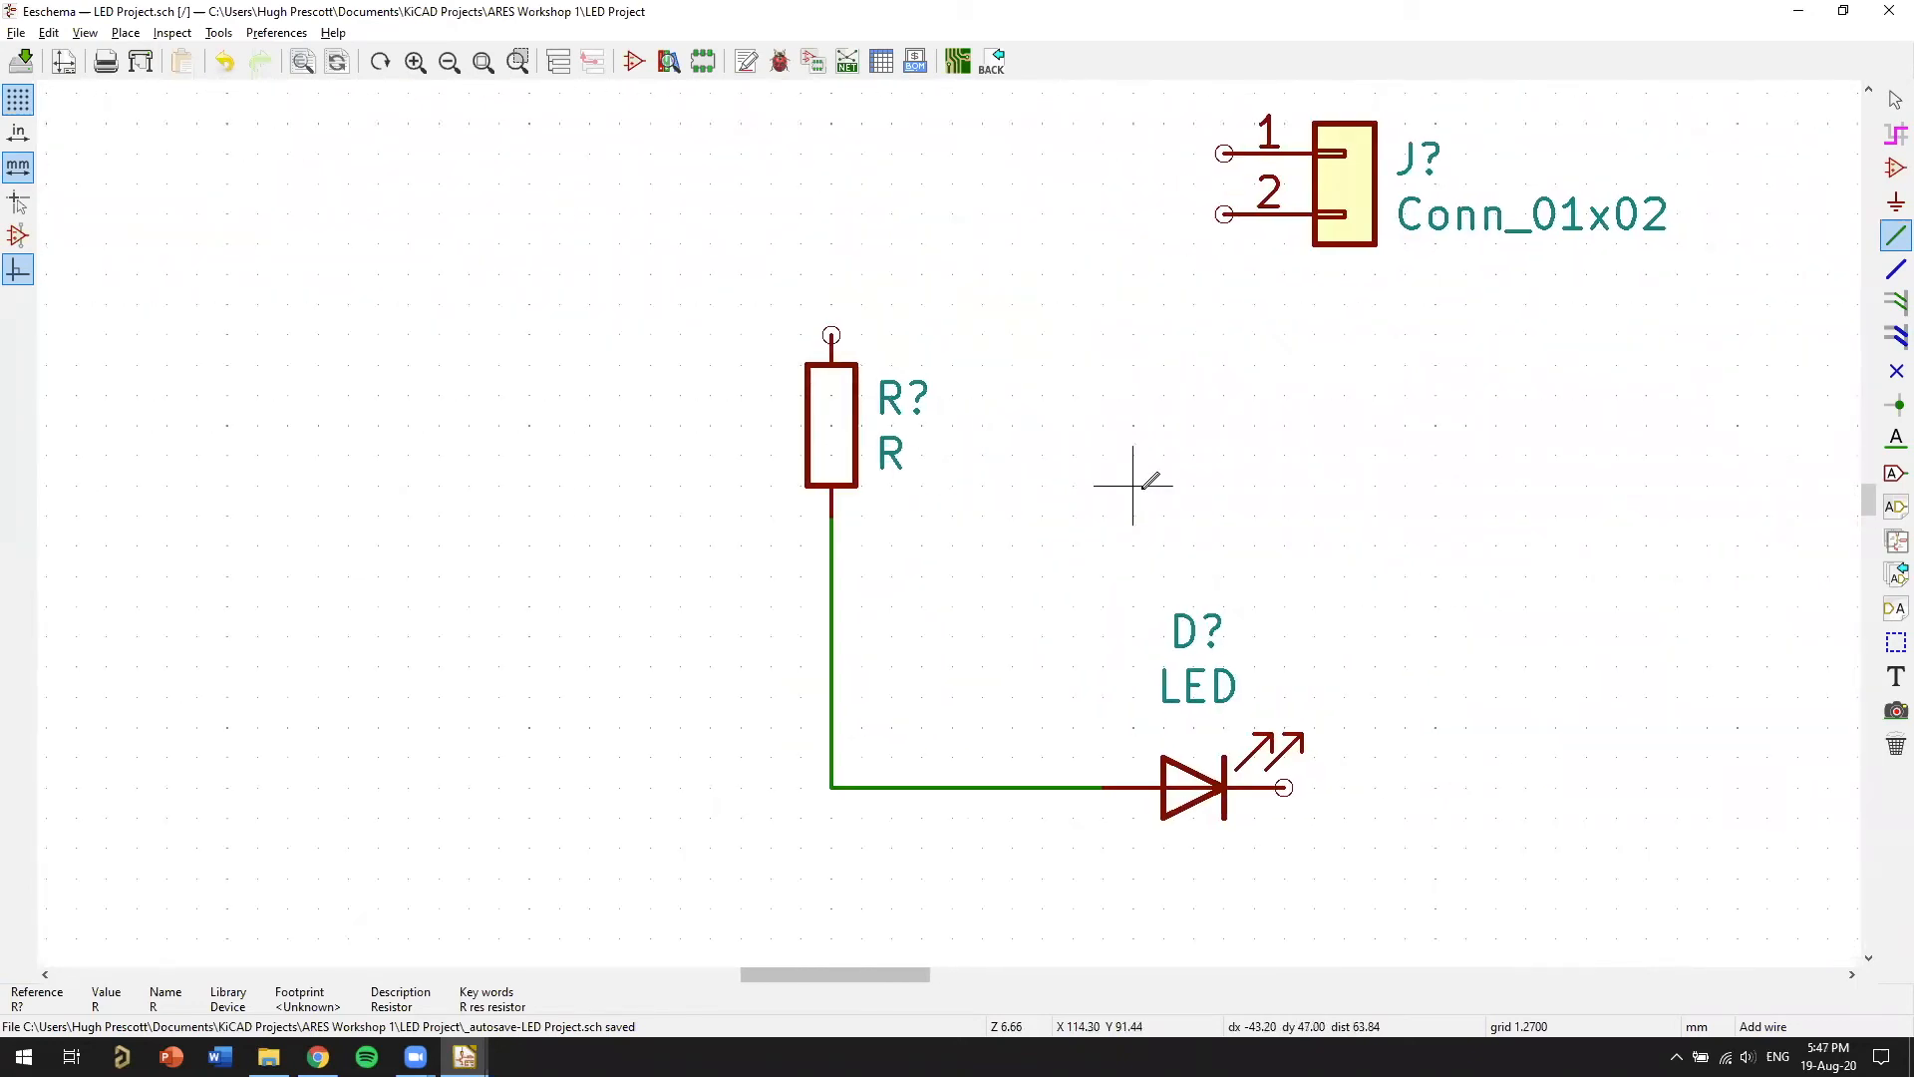
{"action": "middle_click_drag", "start_coordinate": [1154, 400], "coordinate": [1147, 398]}
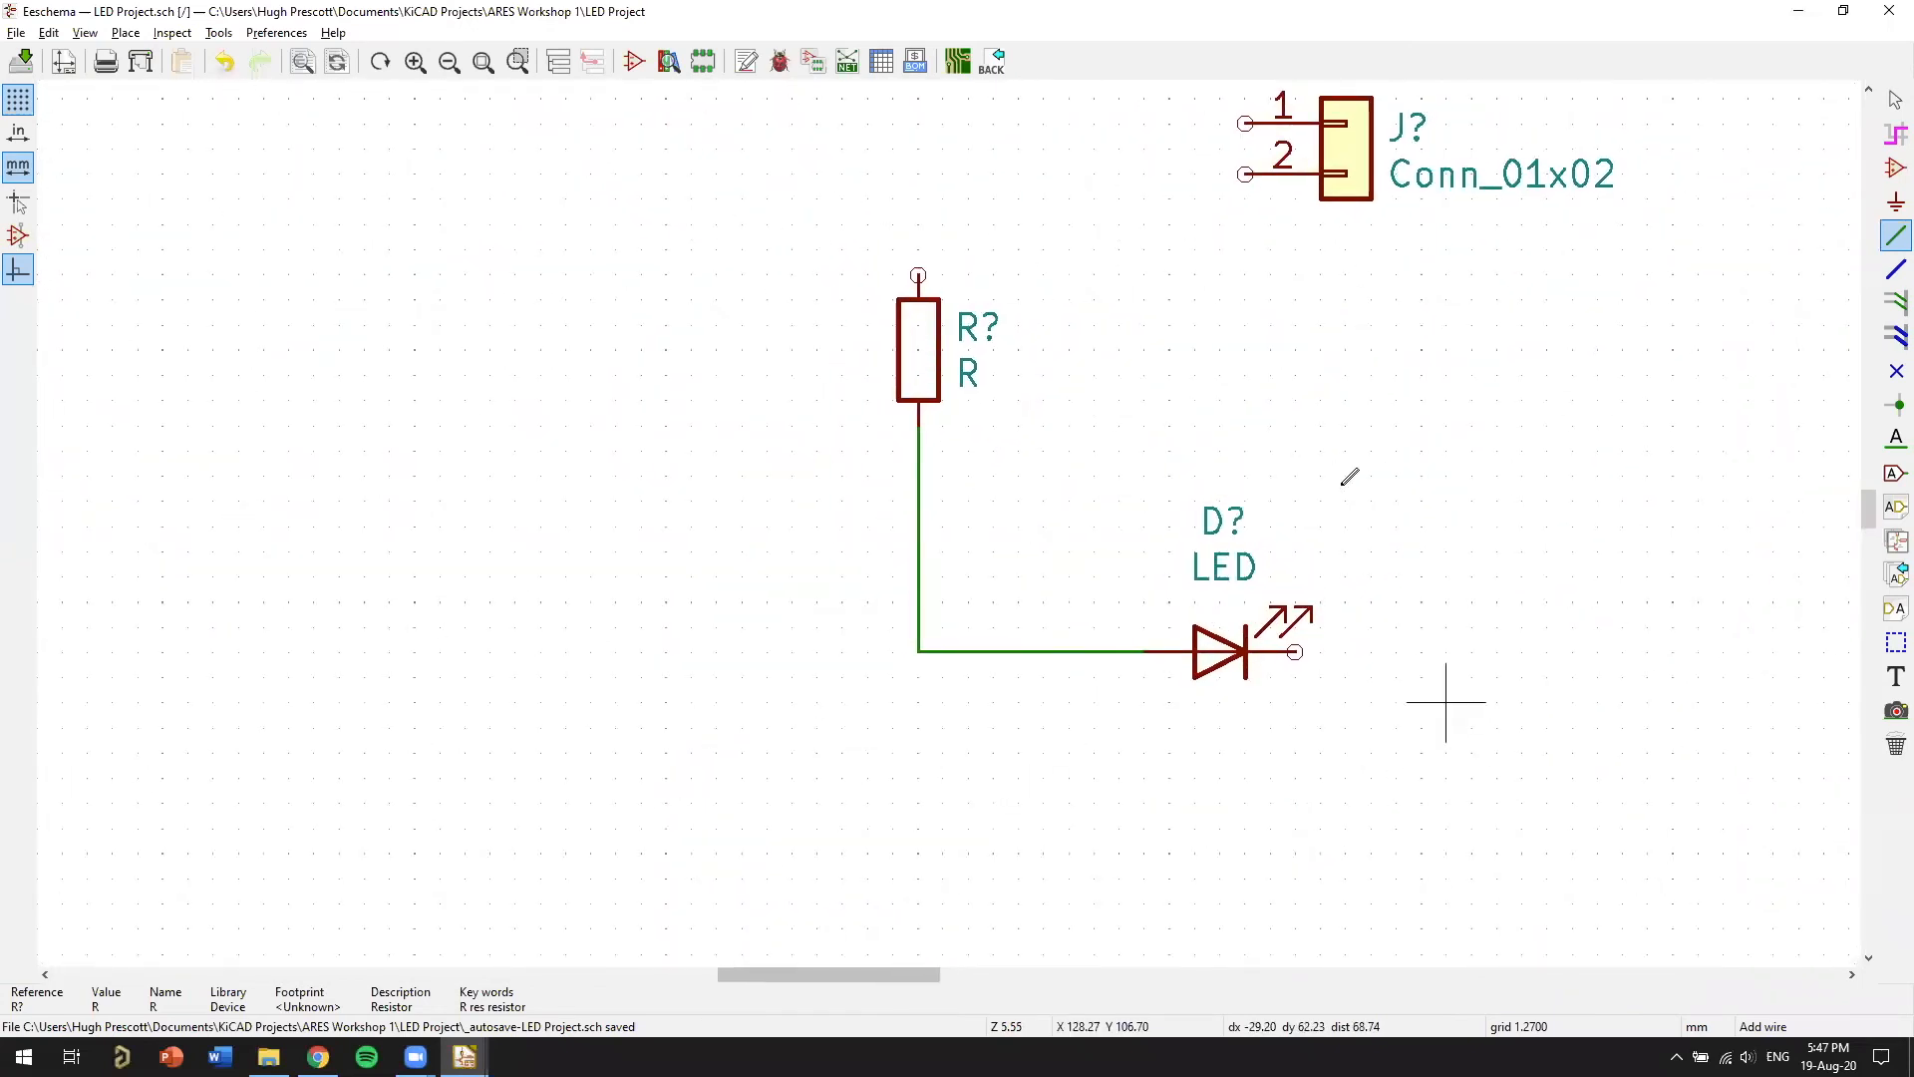
{"action": "middle_click_drag", "start_coordinate": [1525, 400], "coordinate": [949, 522]}
{"action": "scroll", "coordinate": [948, 523], "scroll_direction": "down", "scroll_amount": 1}
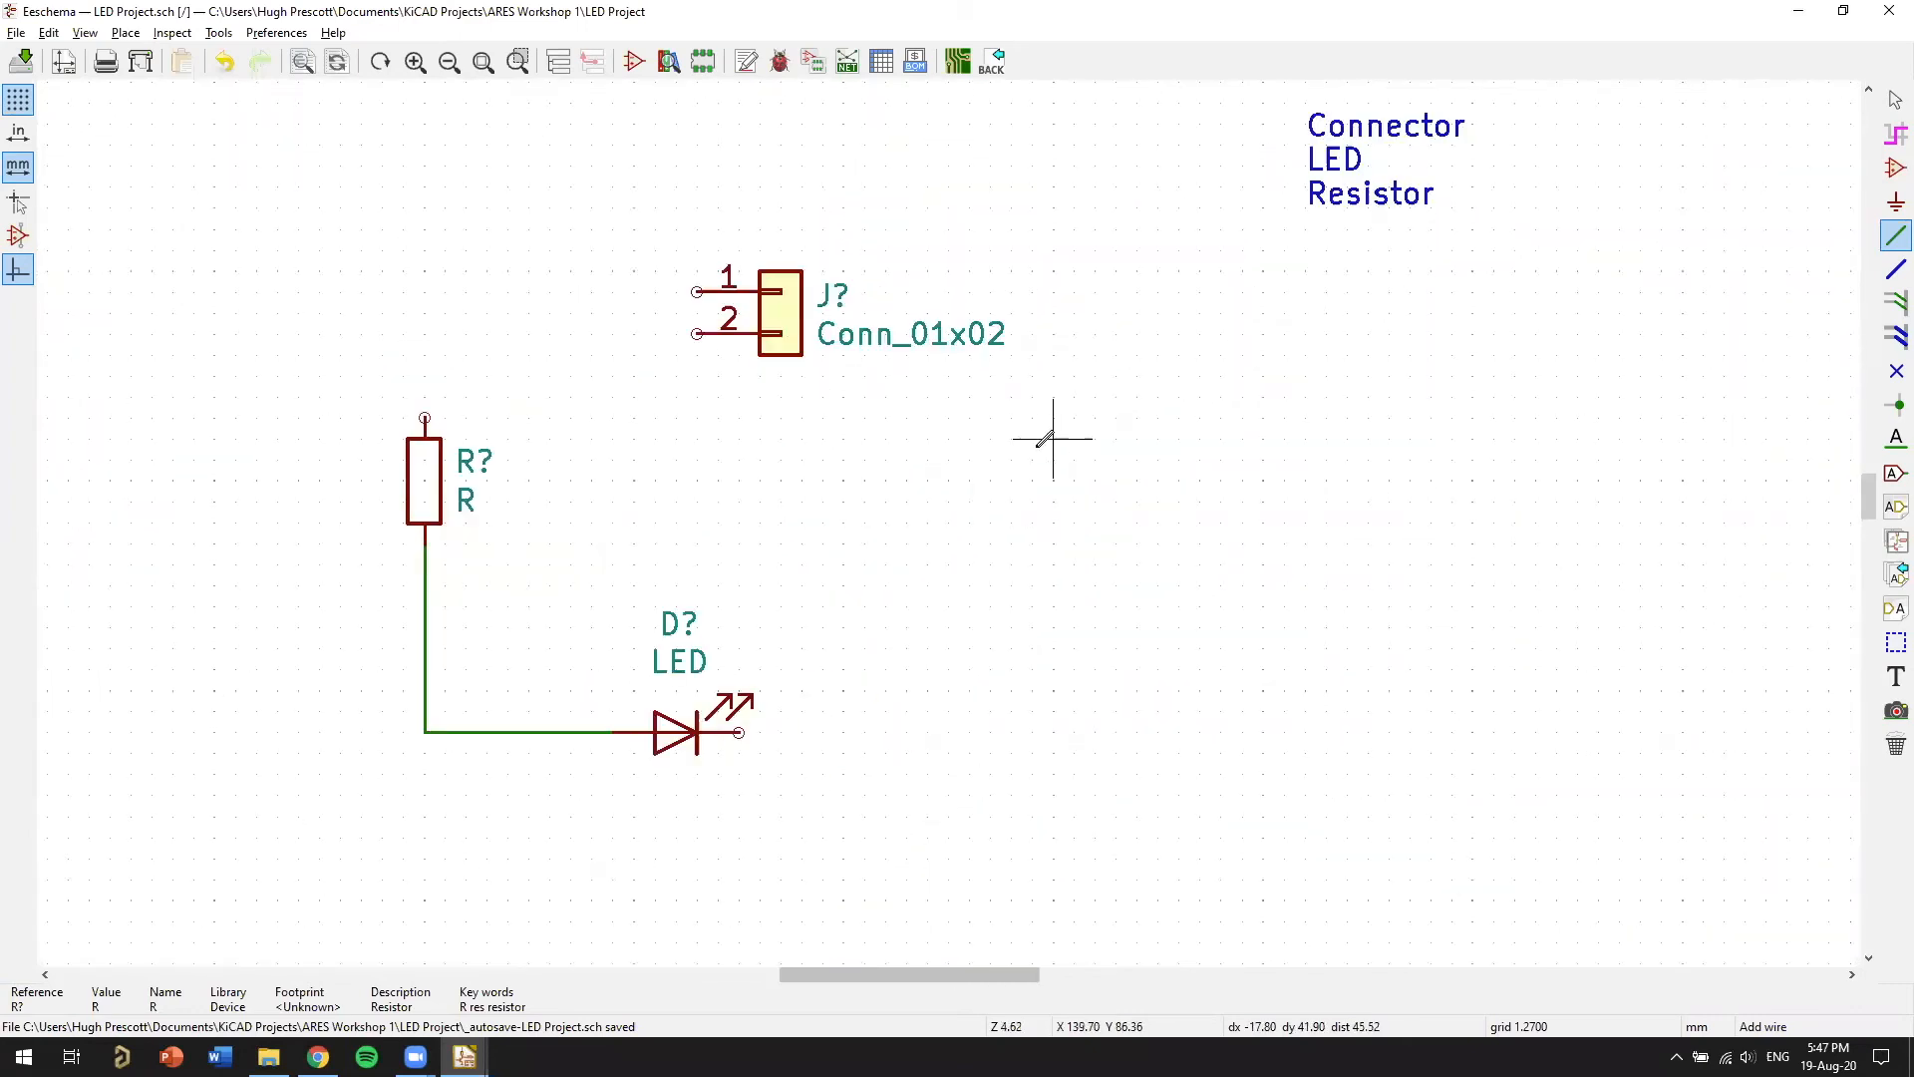
{"action": "left_click", "coordinate": [990, 459]}
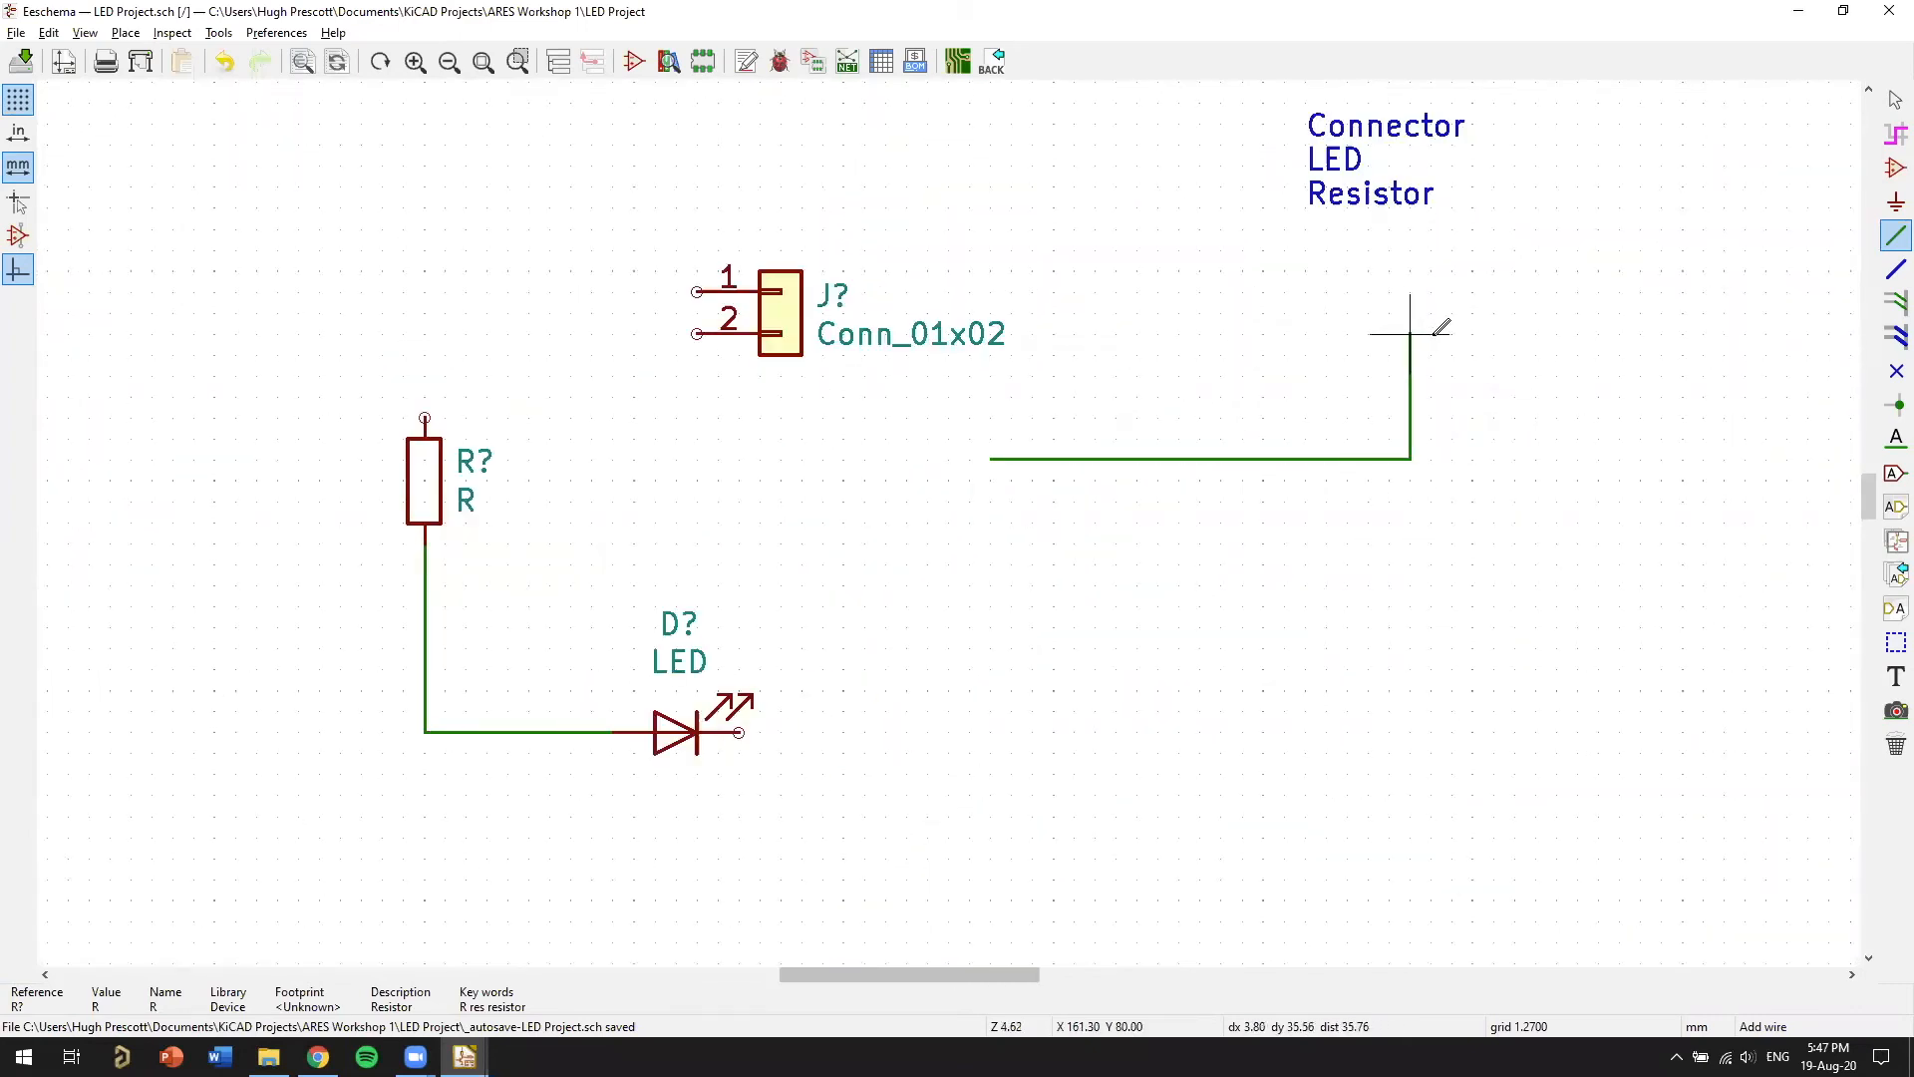
{"action": "double_click", "coordinate": [1472, 292]}
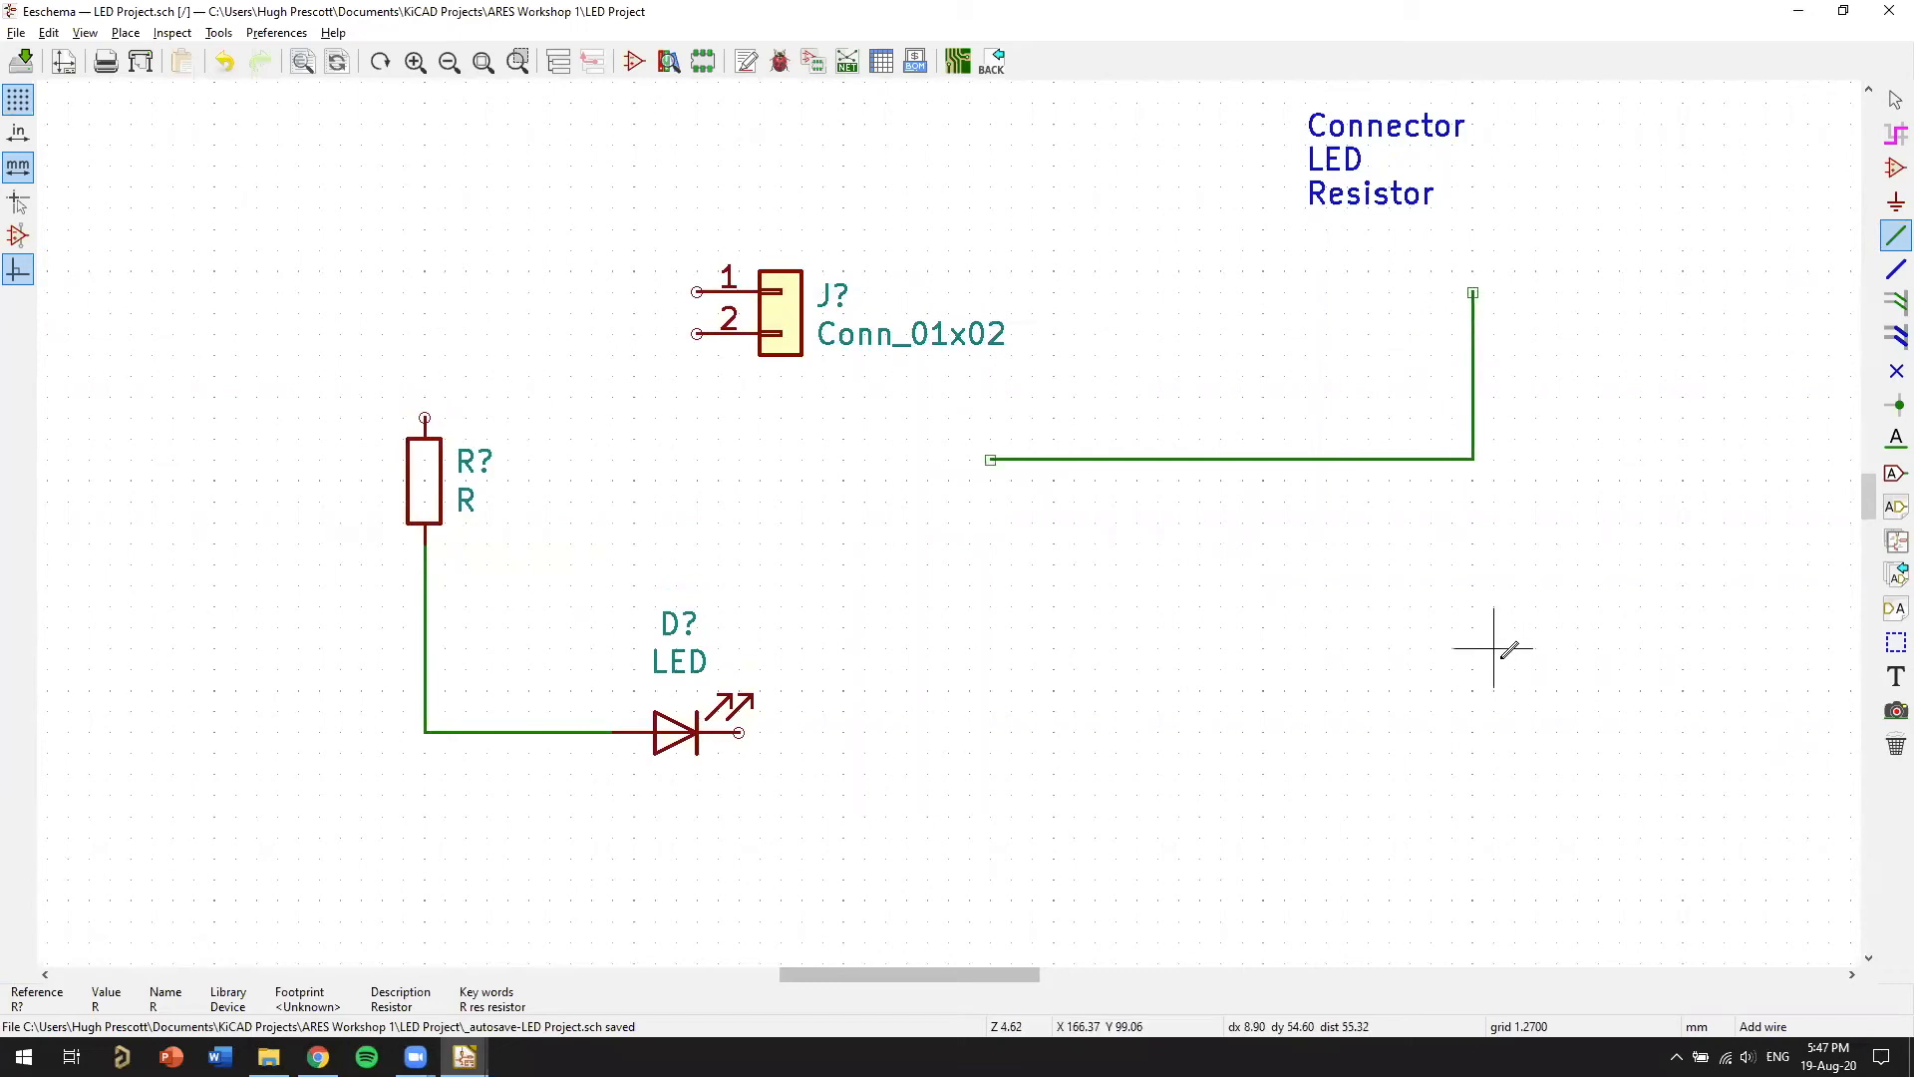
{"action": "left_click", "coordinate": [1263, 543]}
{"action": "double_click", "coordinate": [1640, 565]}
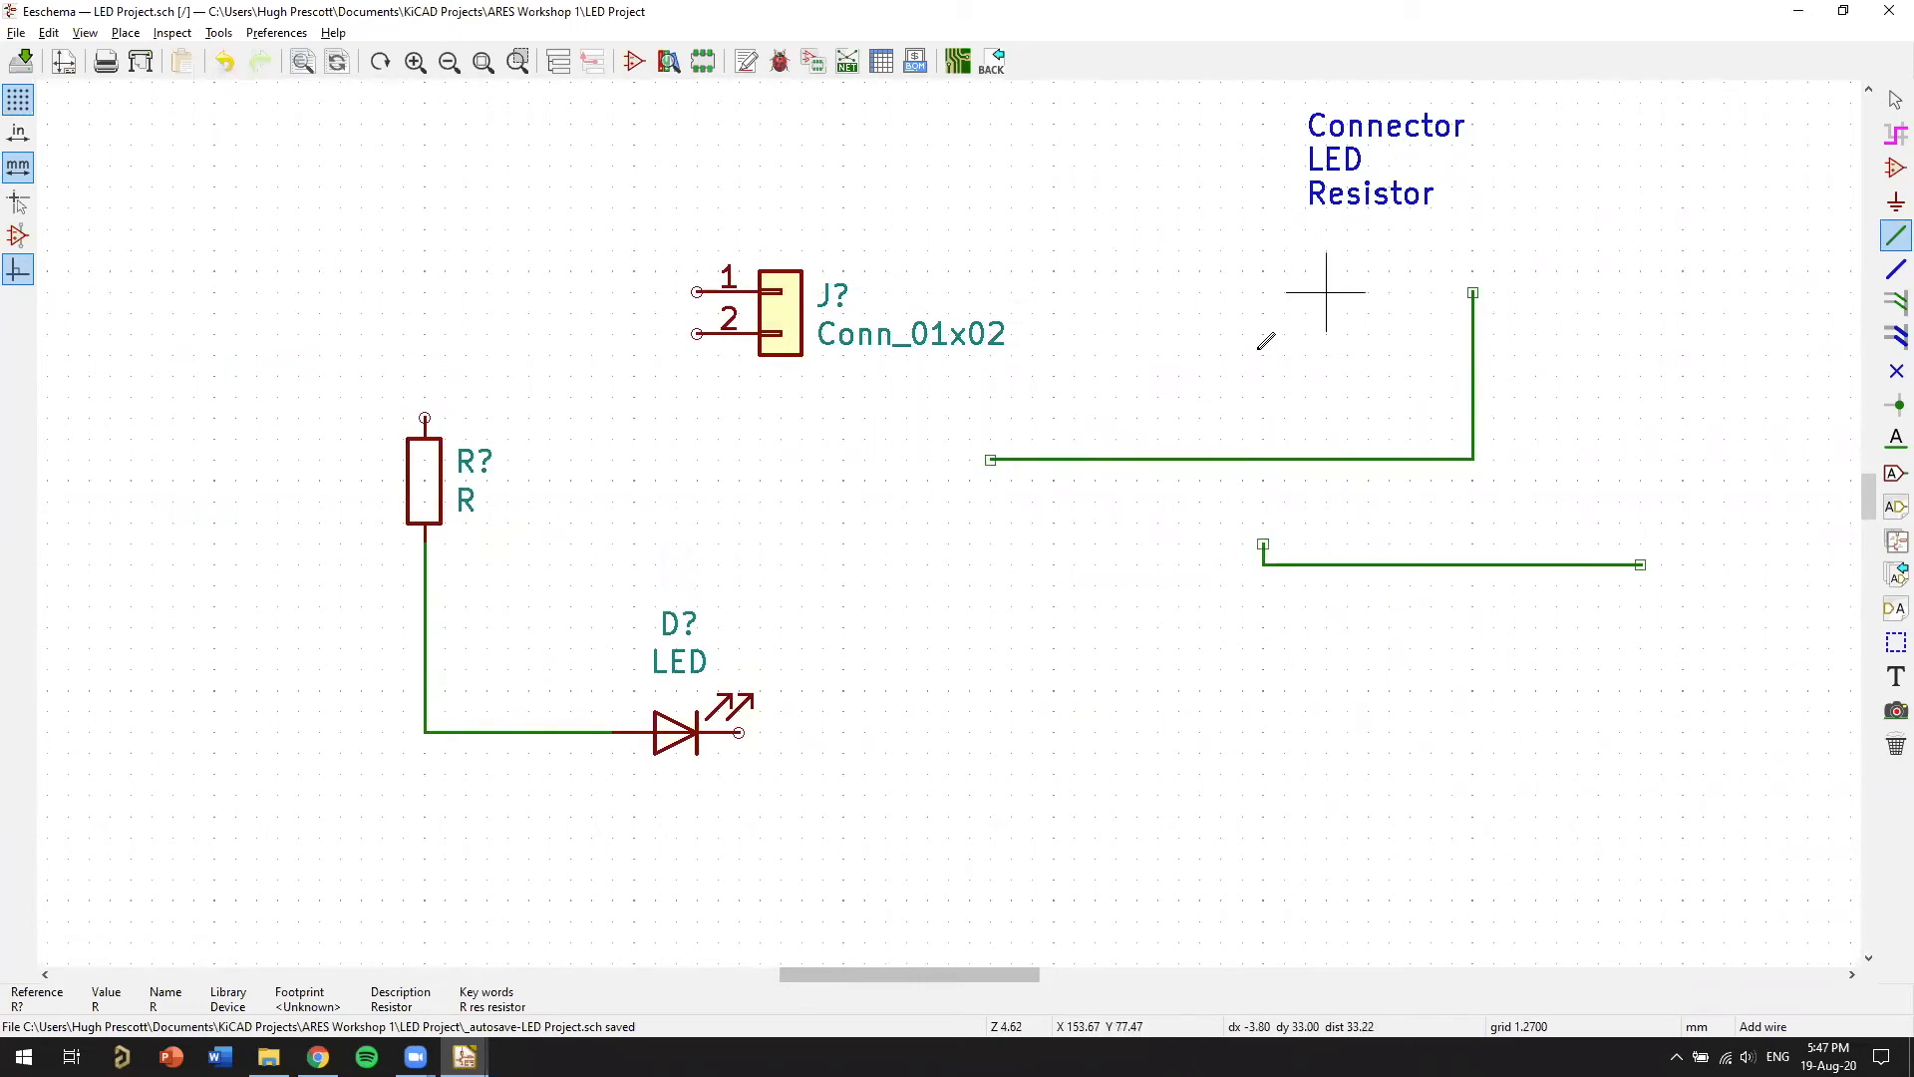
{"action": "right_click", "coordinate": [1620, 418]}
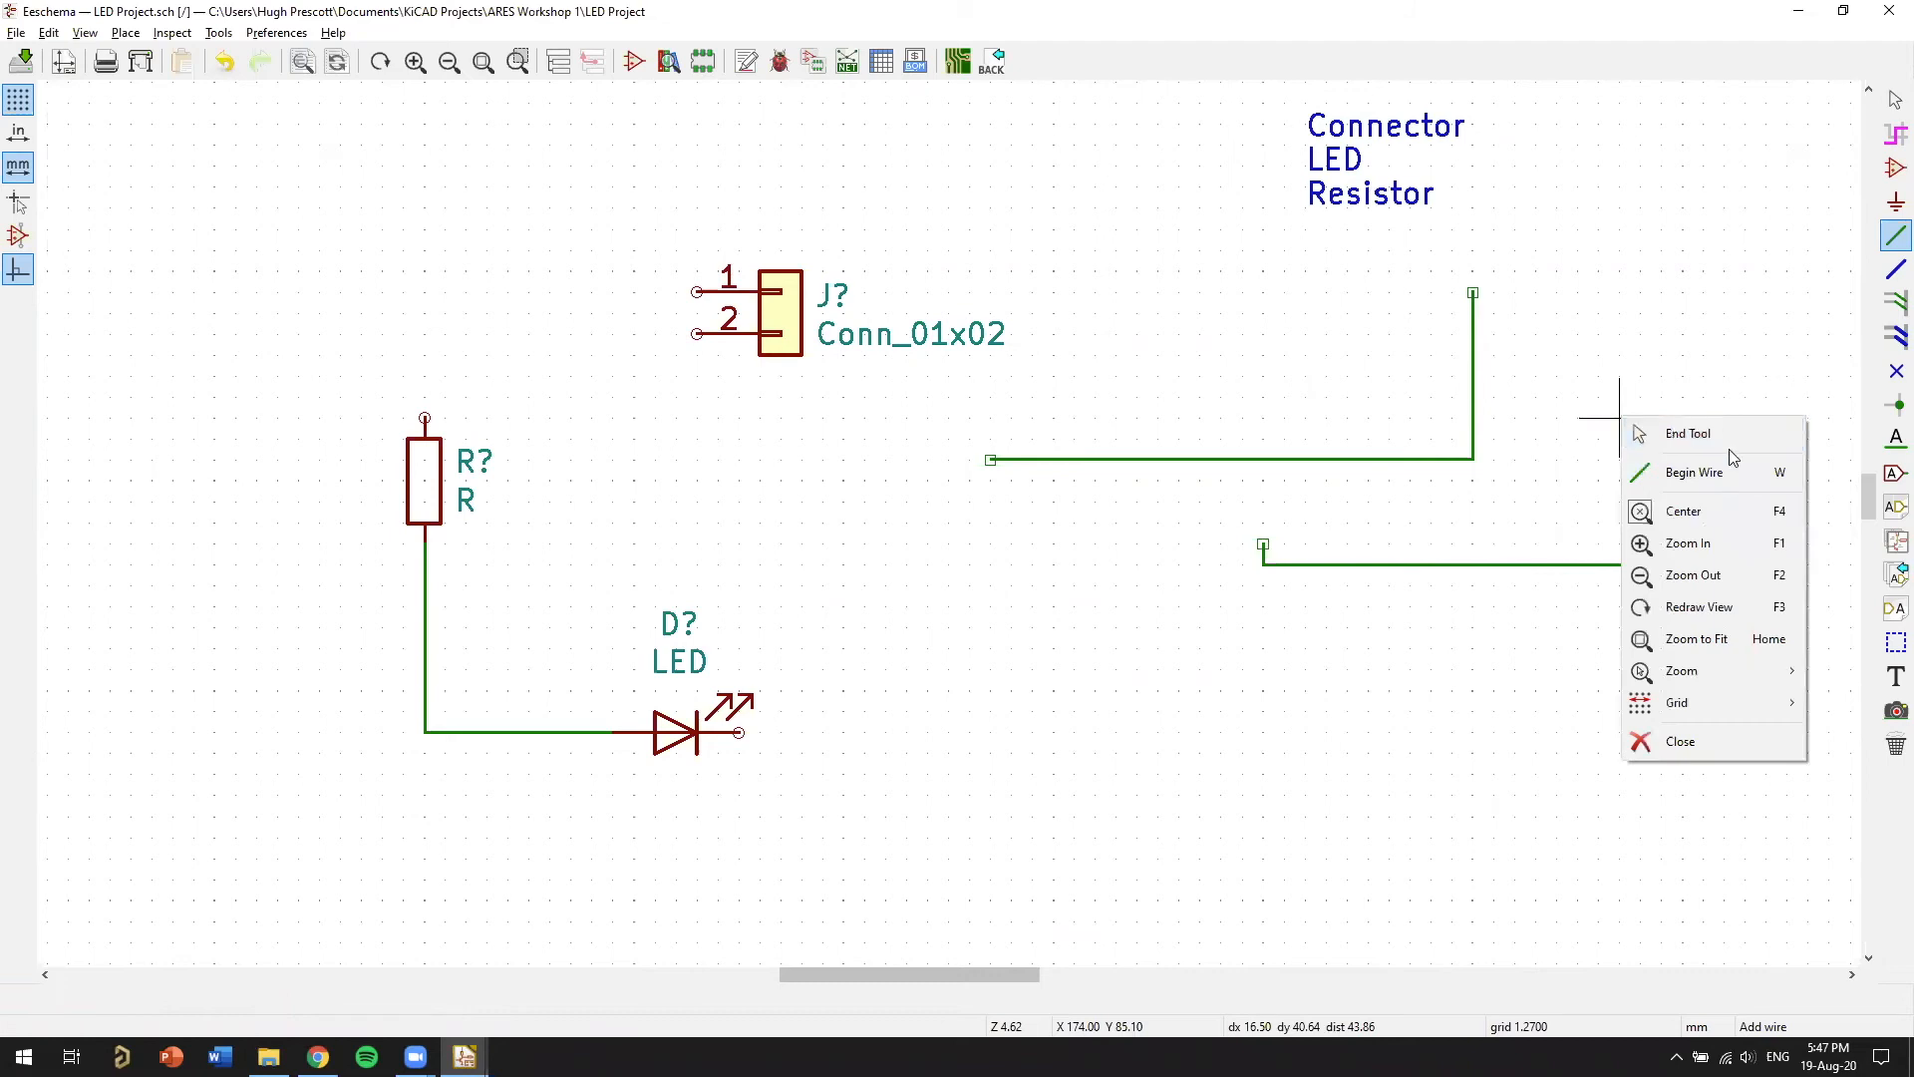
{"action": "left_click", "coordinate": [1655, 432]}
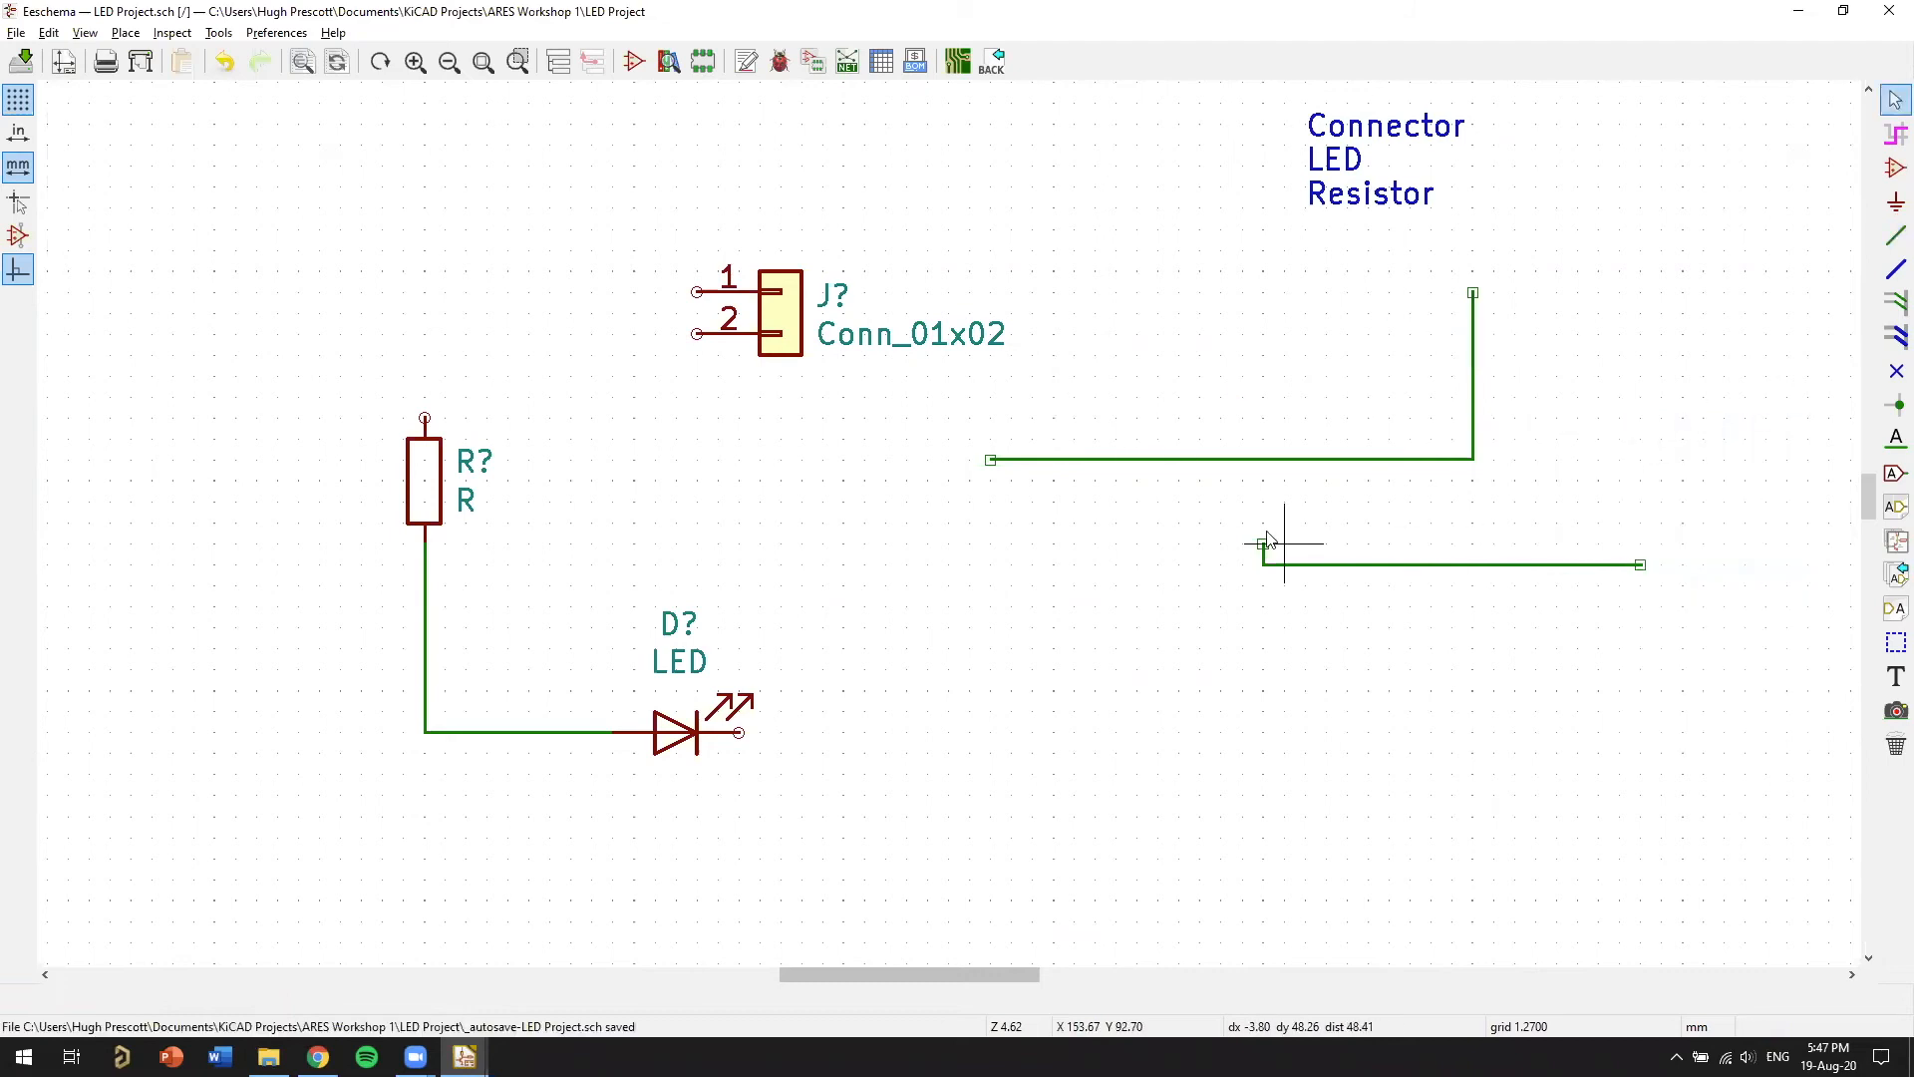
Delete both loose practice wires from the area right of the connector
{"action": "left_click_drag", "start_coordinate": [1221, 502], "coordinate": [1598, 627]}
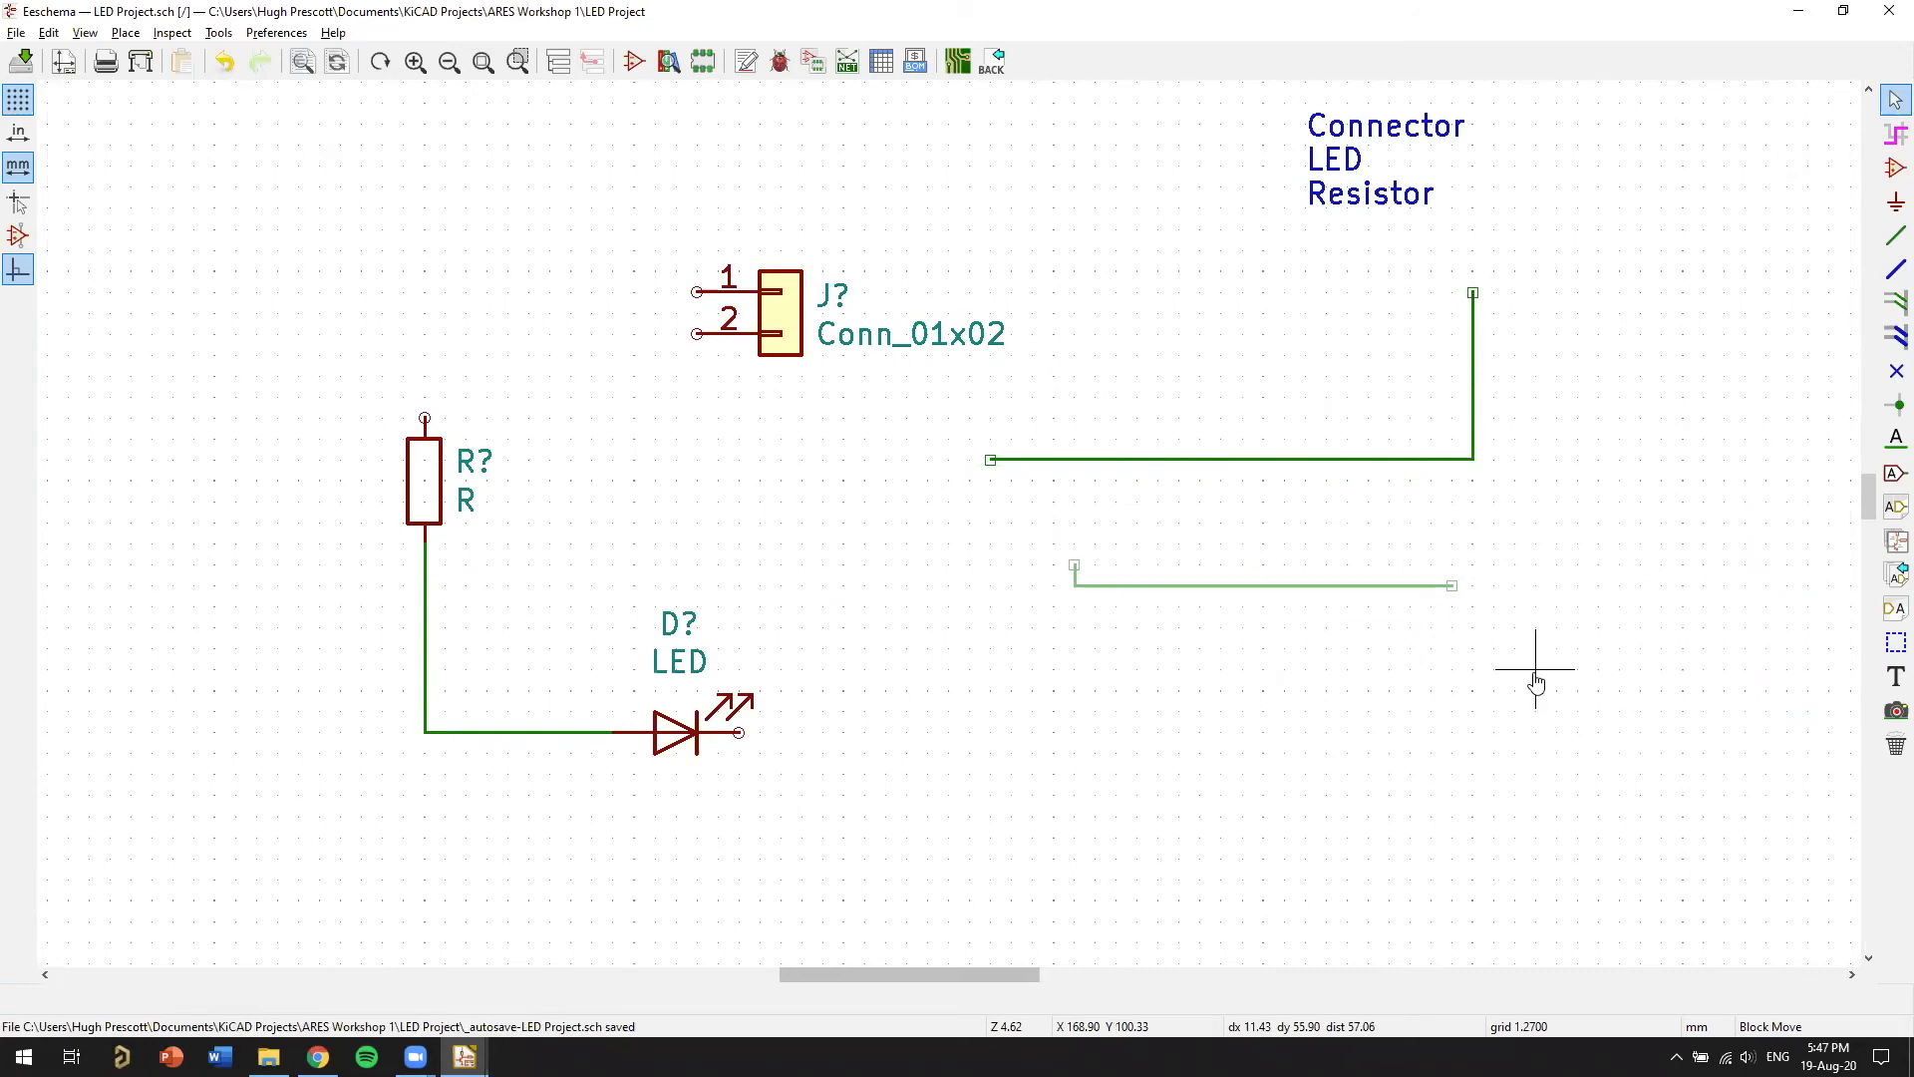
{"action": "key", "text": "Delete"}
{"action": "mouse_move", "coordinate": [1599, 230]}
{"action": "left_mouse_down"}
{"action": "mouse_move", "coordinate": [1023, 553]}
{"action": "mouse_move", "coordinate": [969, 524]}
{"action": "mouse_move", "coordinate": [977, 539]}
{"action": "left_mouse_up"}
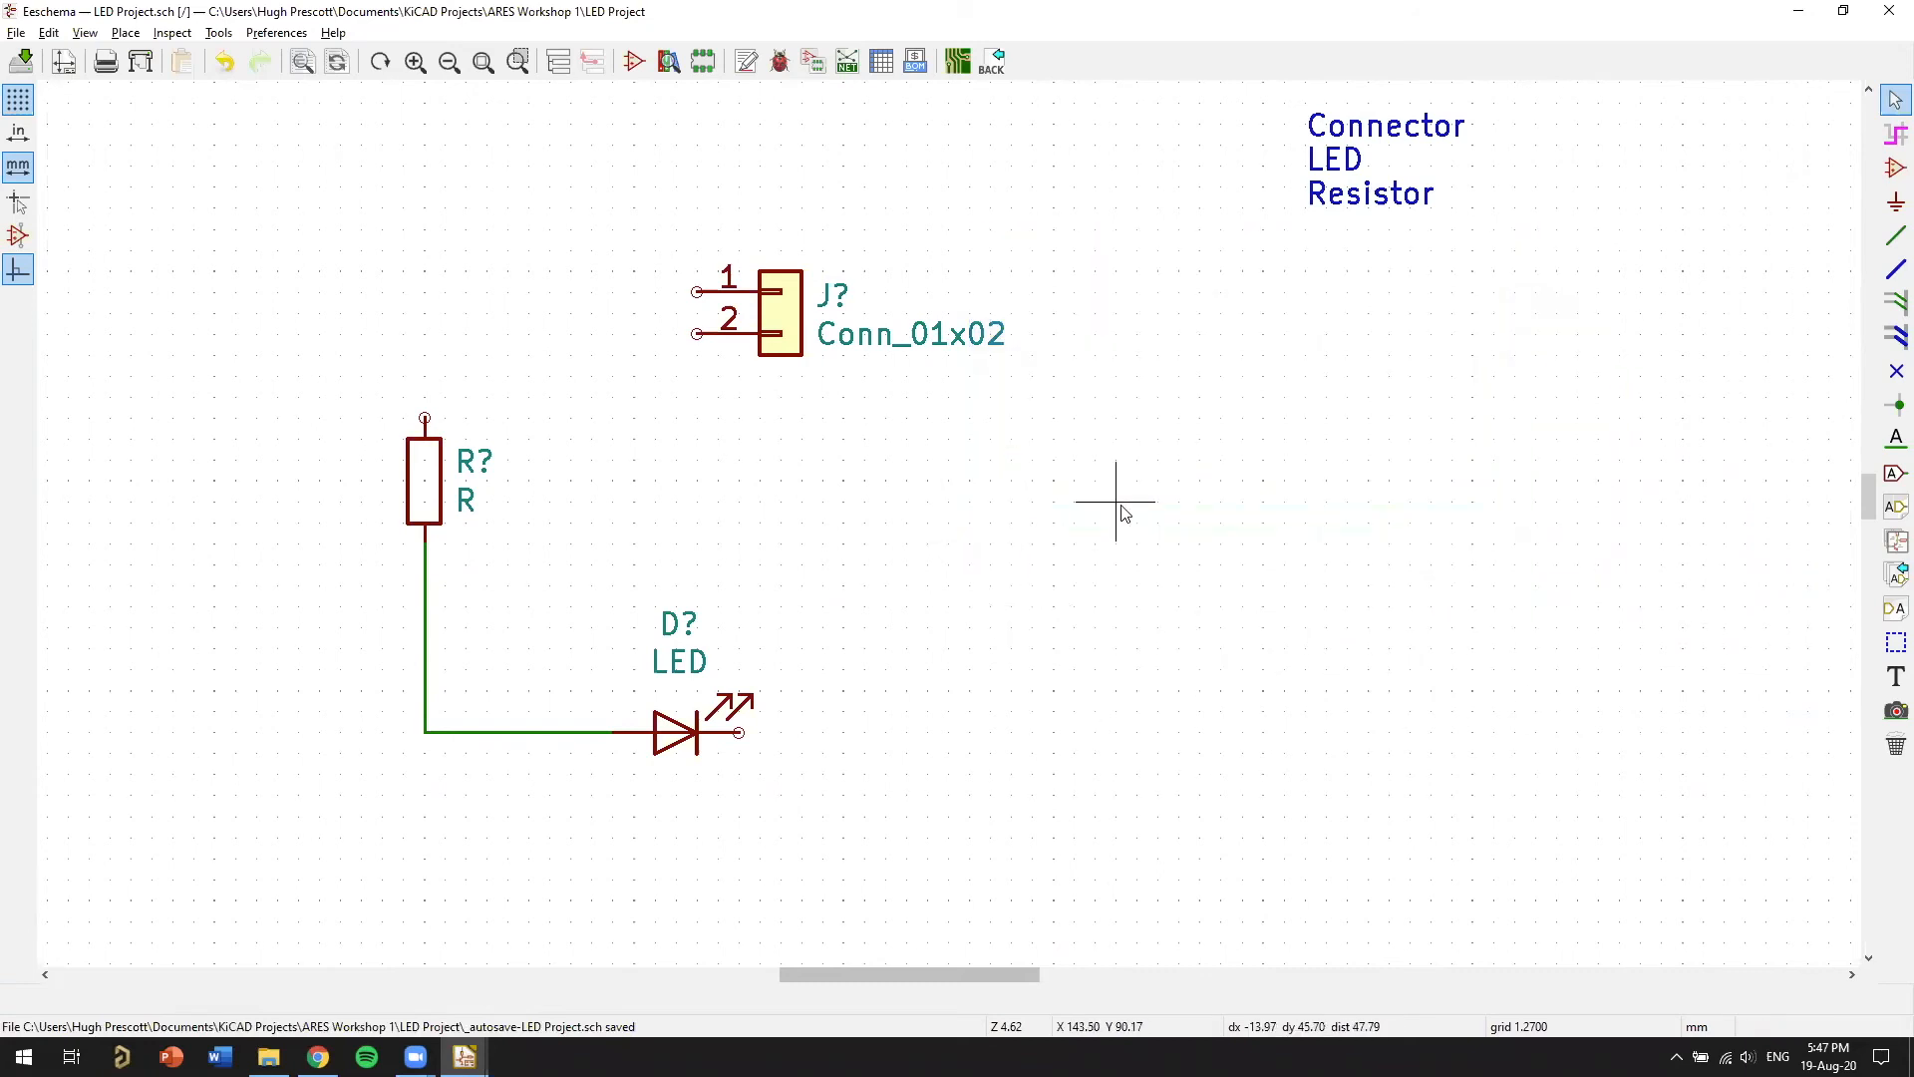
Draw a wire from the LED's right pin that goes right and down, finish it in empty space, and end the wire tool
{"action": "middle_click_drag", "start_coordinate": [909, 610], "coordinate": [870, 444]}
{"action": "scroll", "coordinate": [892, 514], "scroll_direction": "down", "scroll_amount": 1}
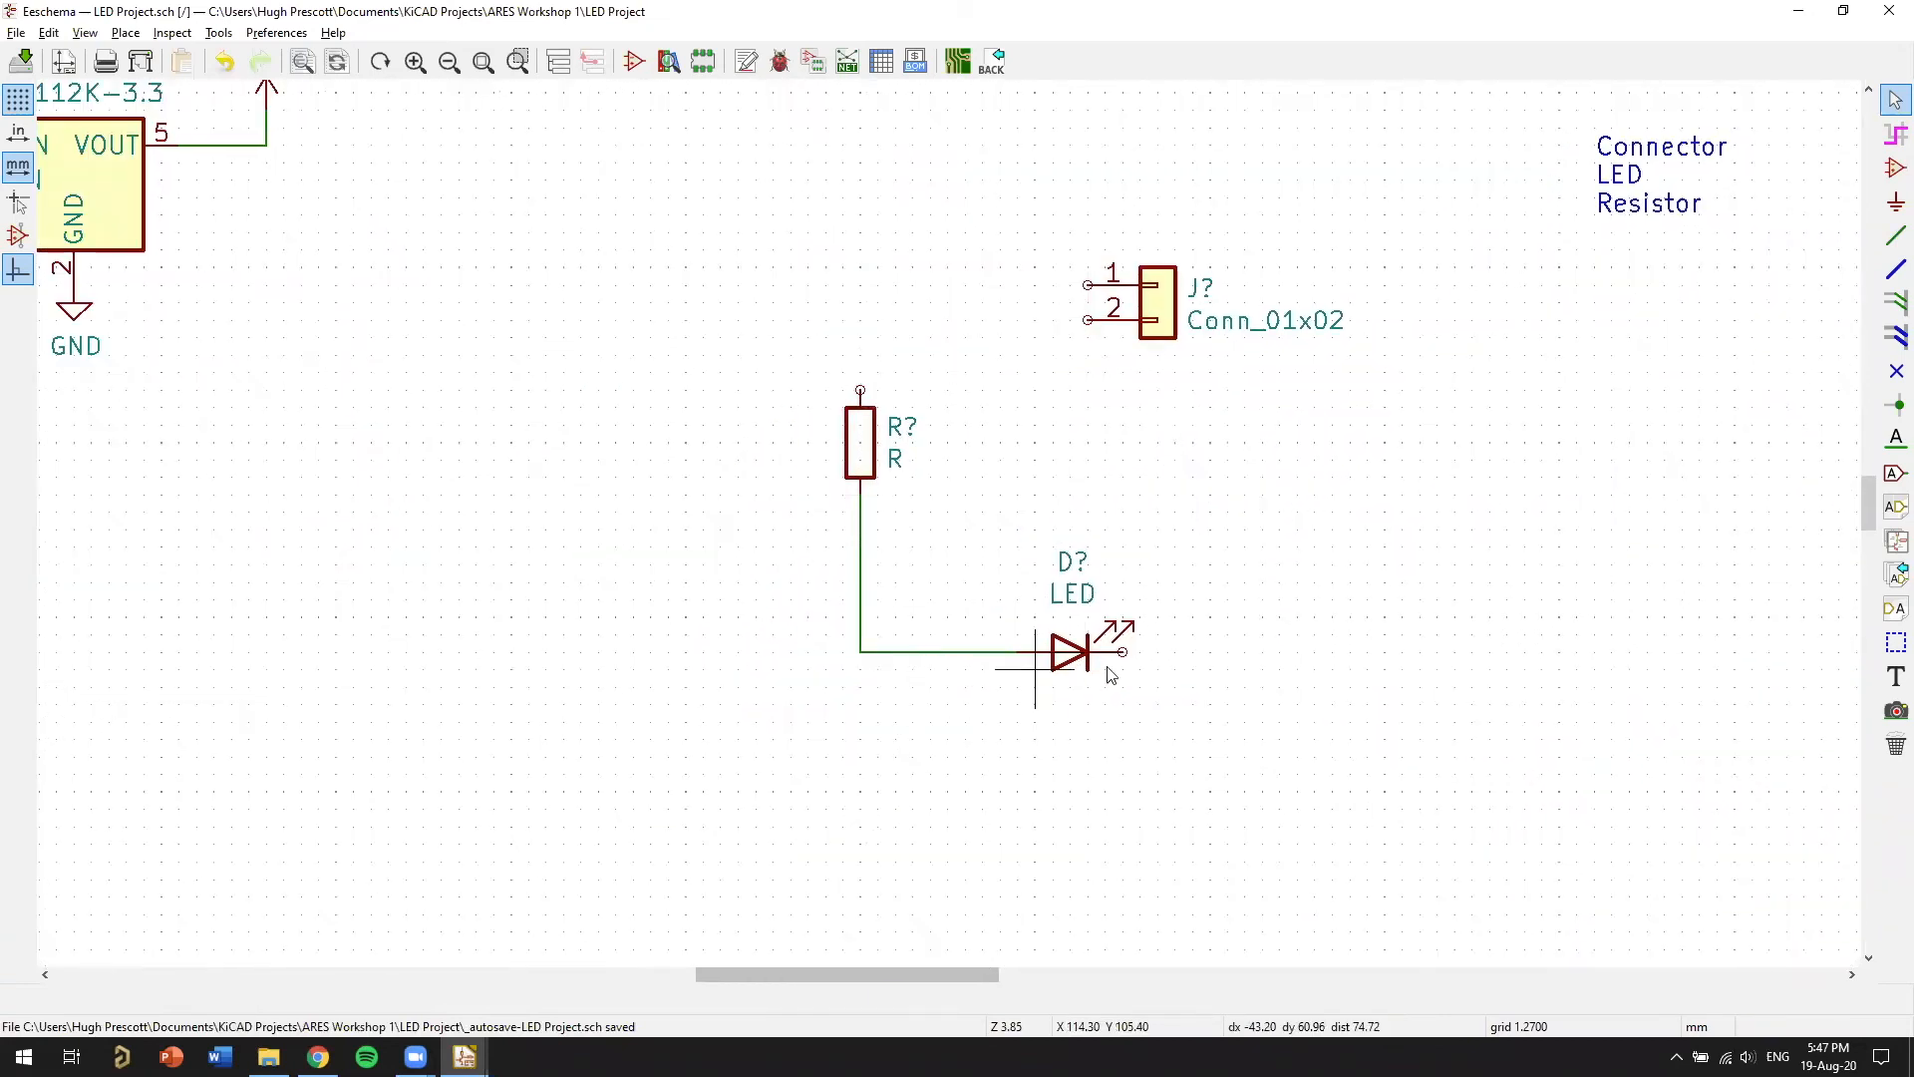
{"action": "middle_click_drag", "start_coordinate": [1249, 718], "coordinate": [1218, 588]}
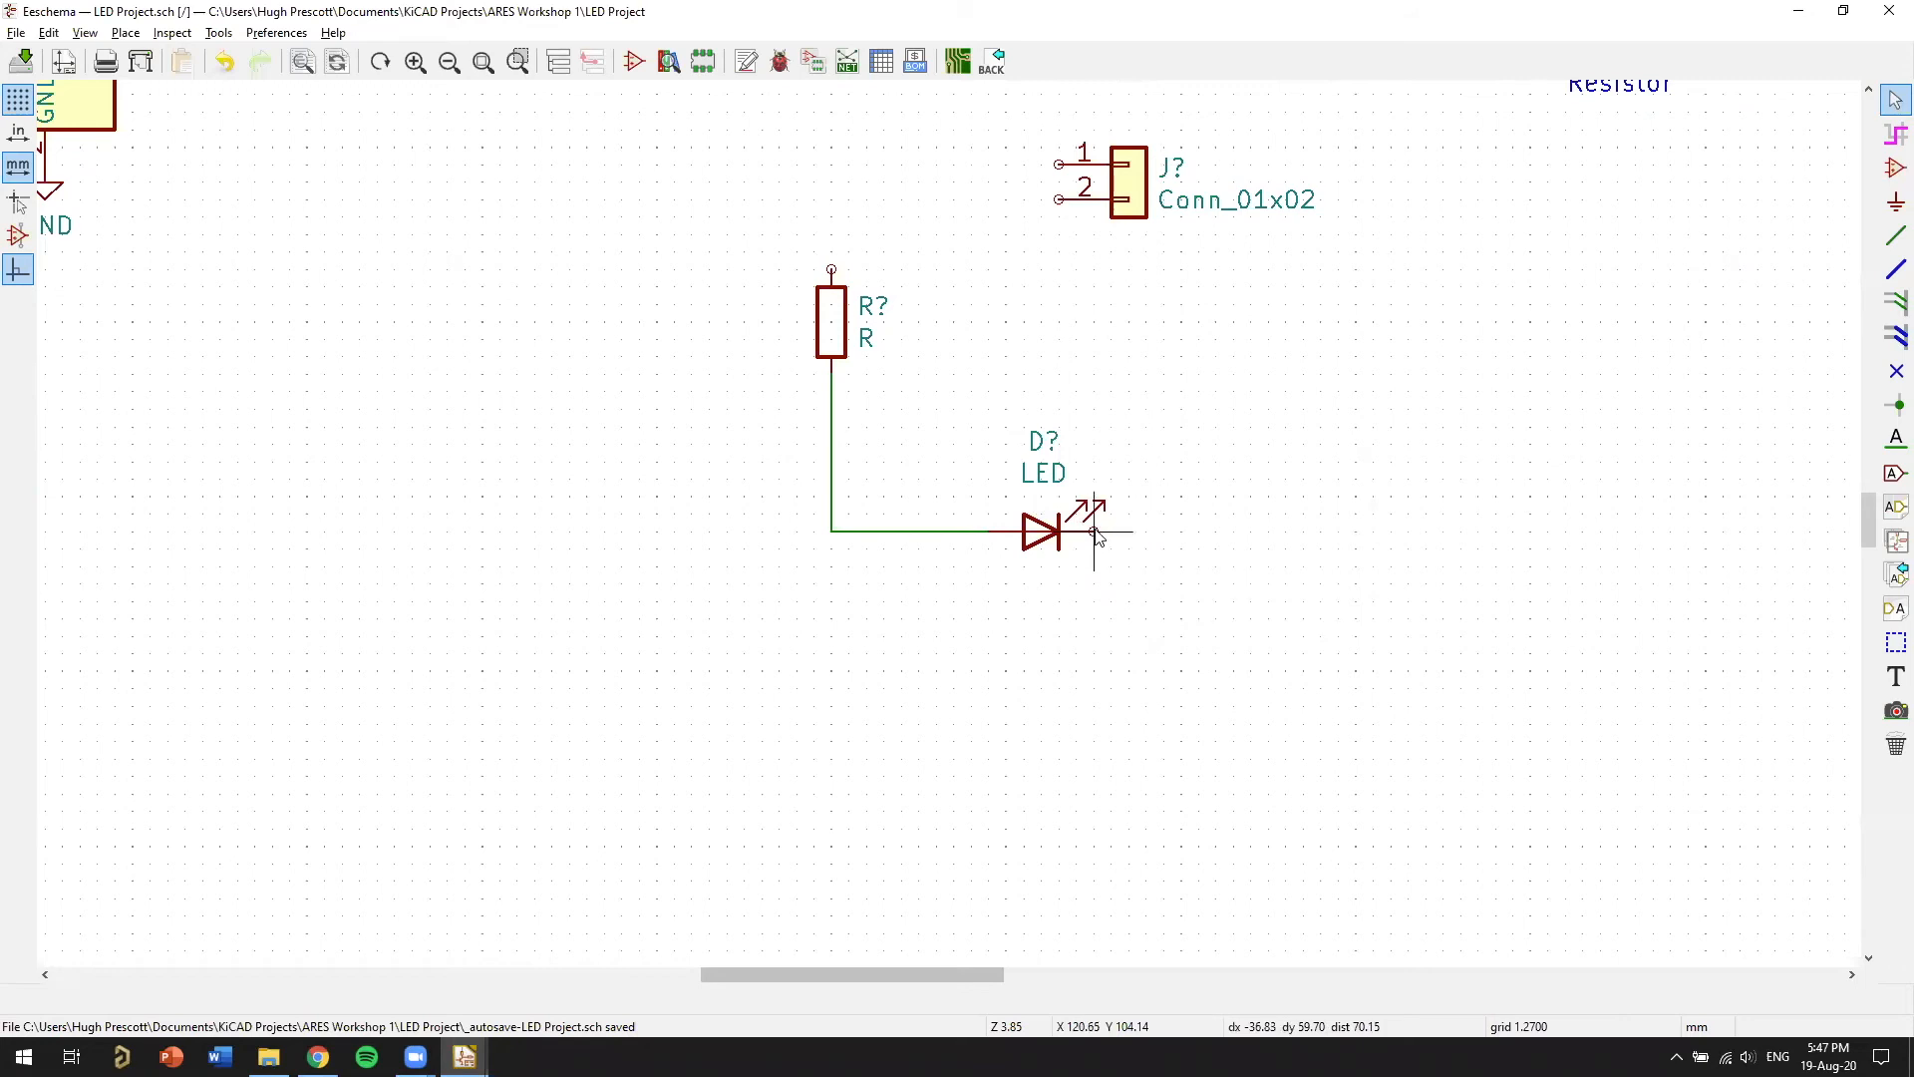
{"action": "key", "text": "w"}
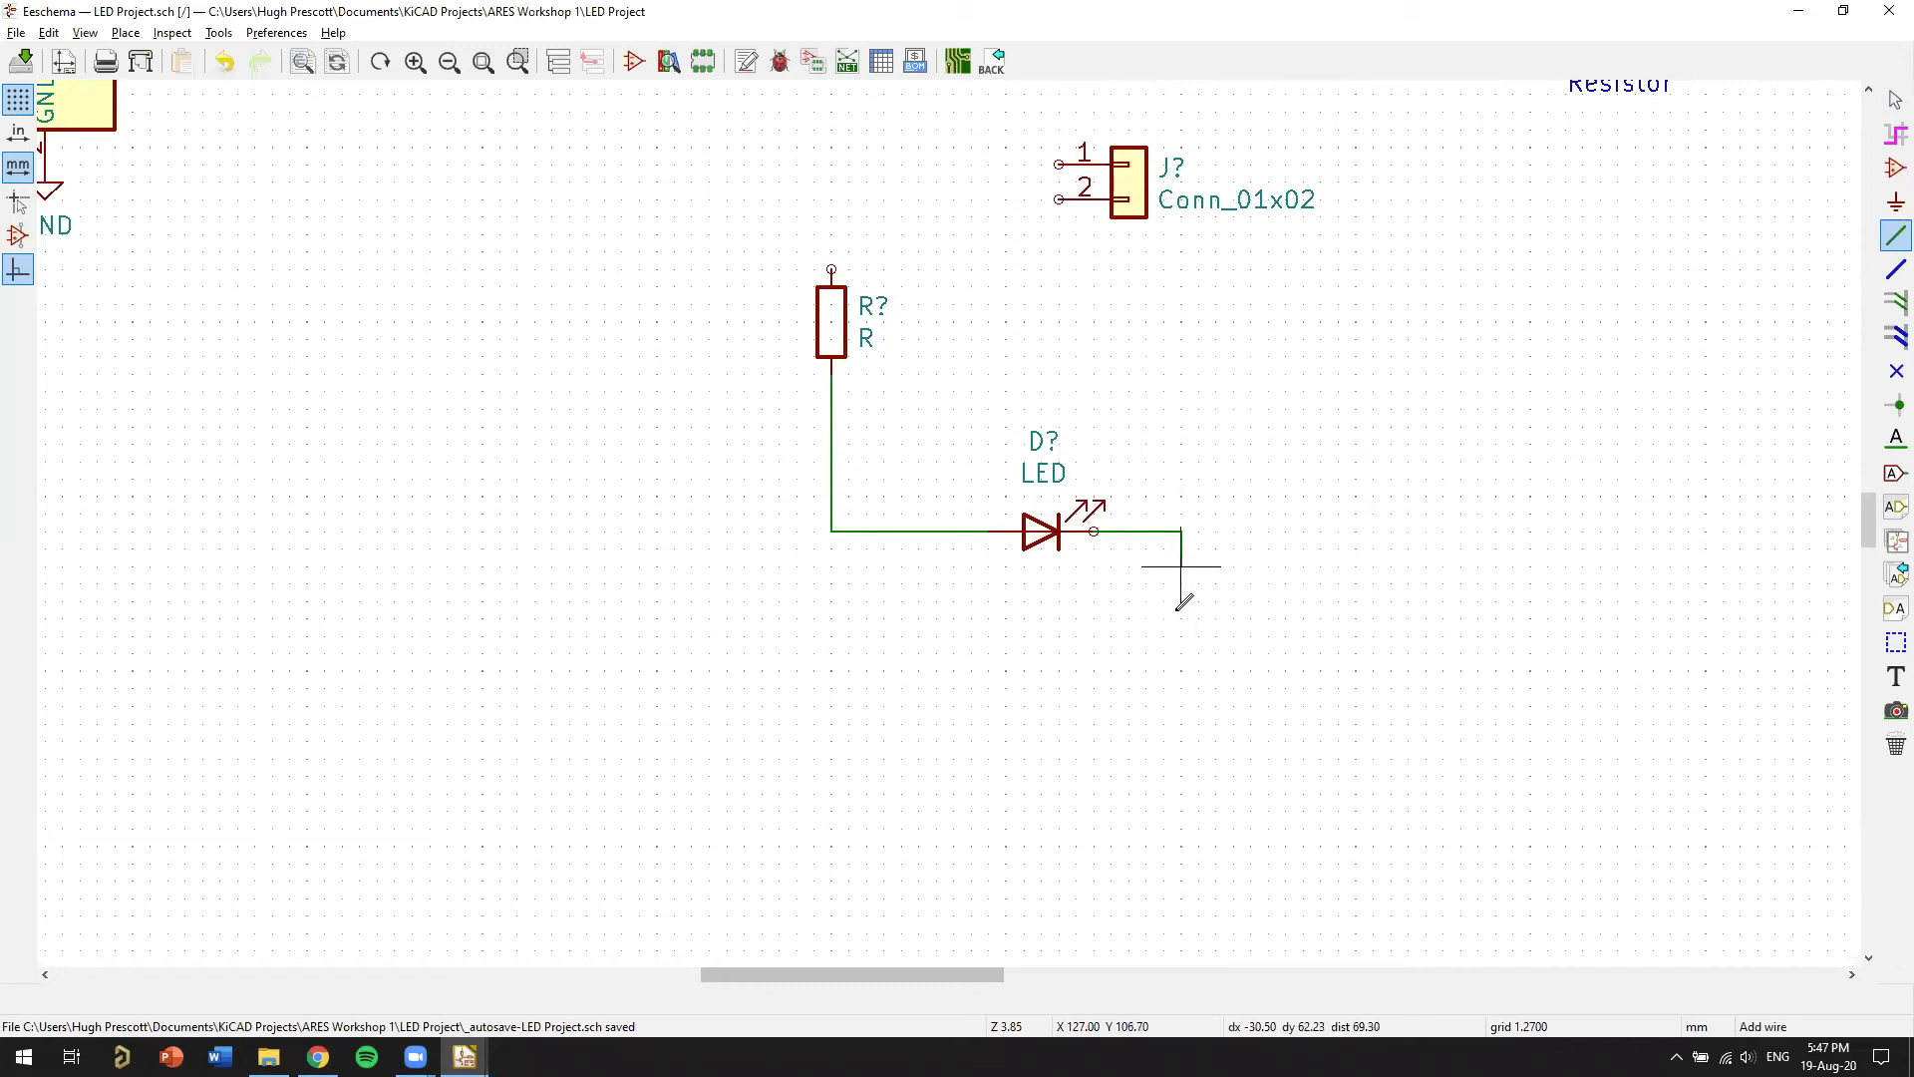
{"action": "double_click", "coordinate": [1199, 601]}
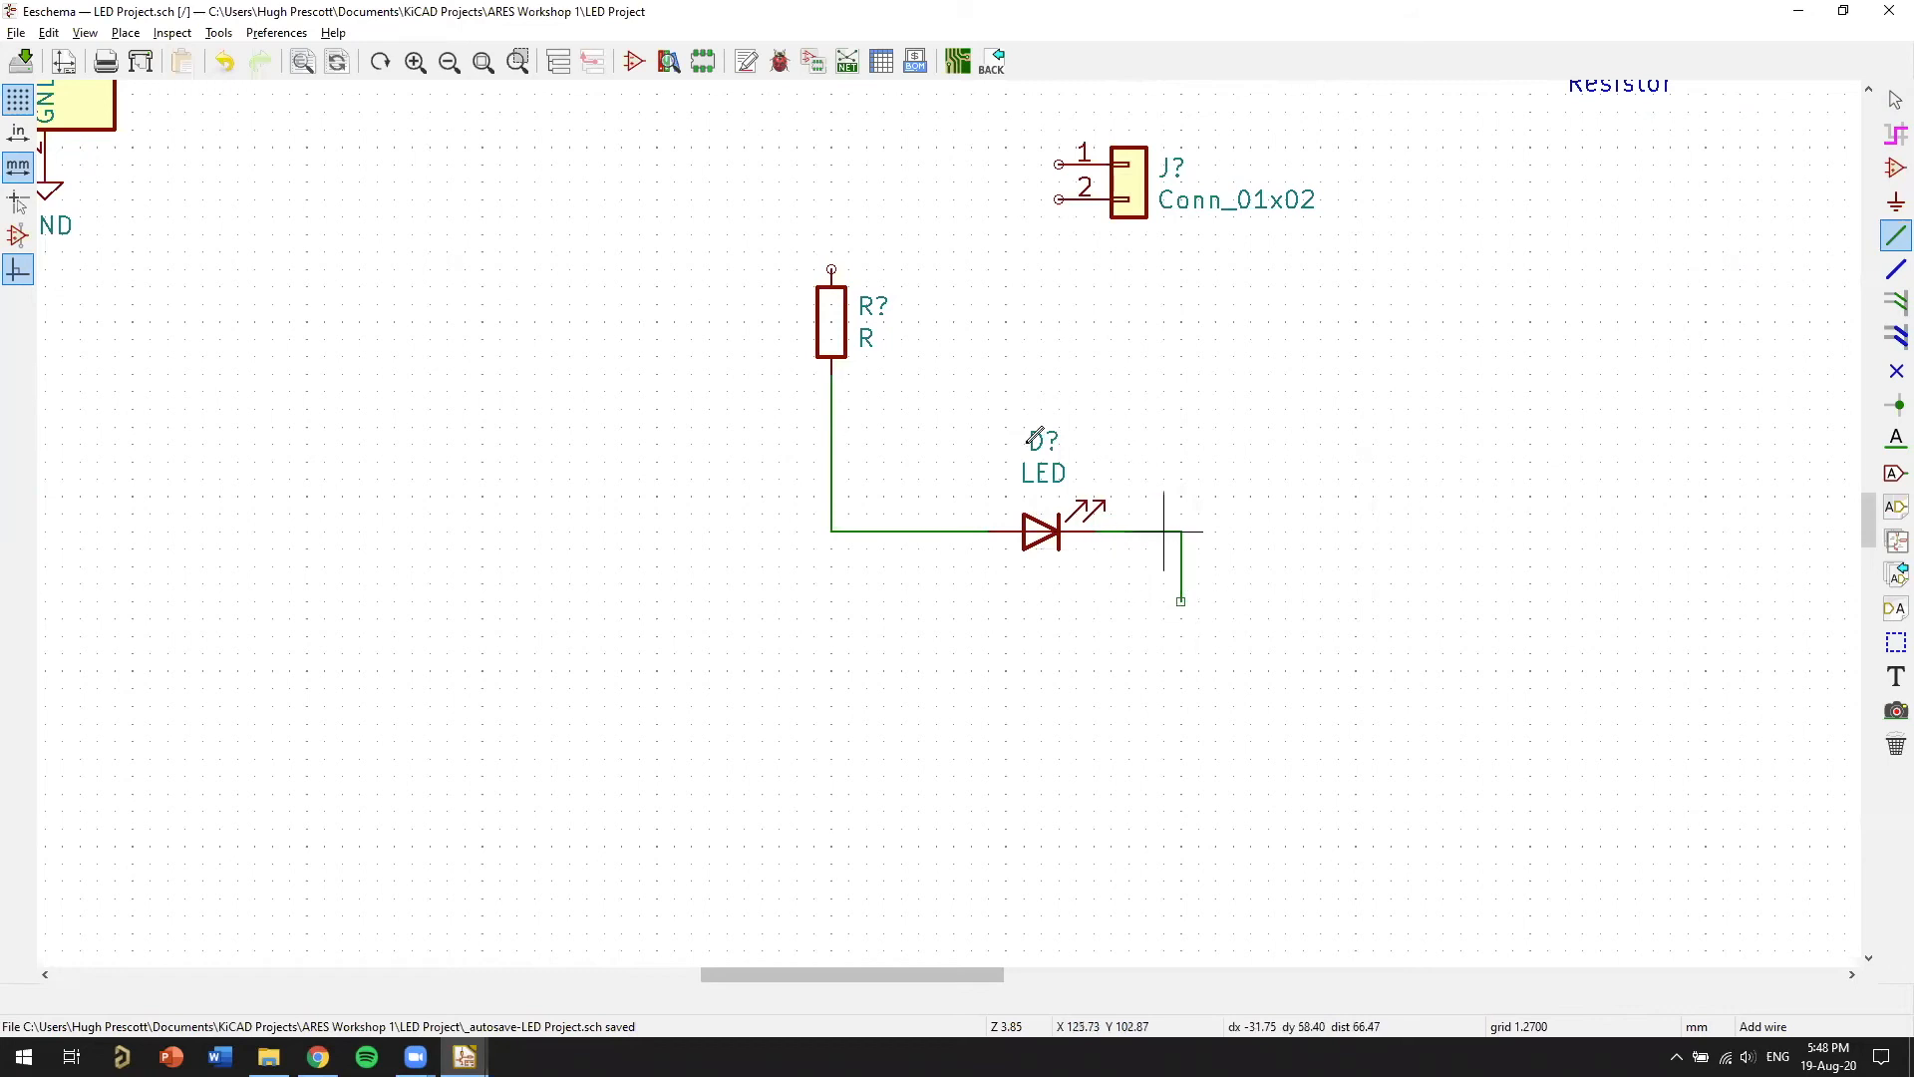
{"action": "right_click", "coordinate": [1485, 431]}
{"action": "left_click", "coordinate": [1574, 447]}
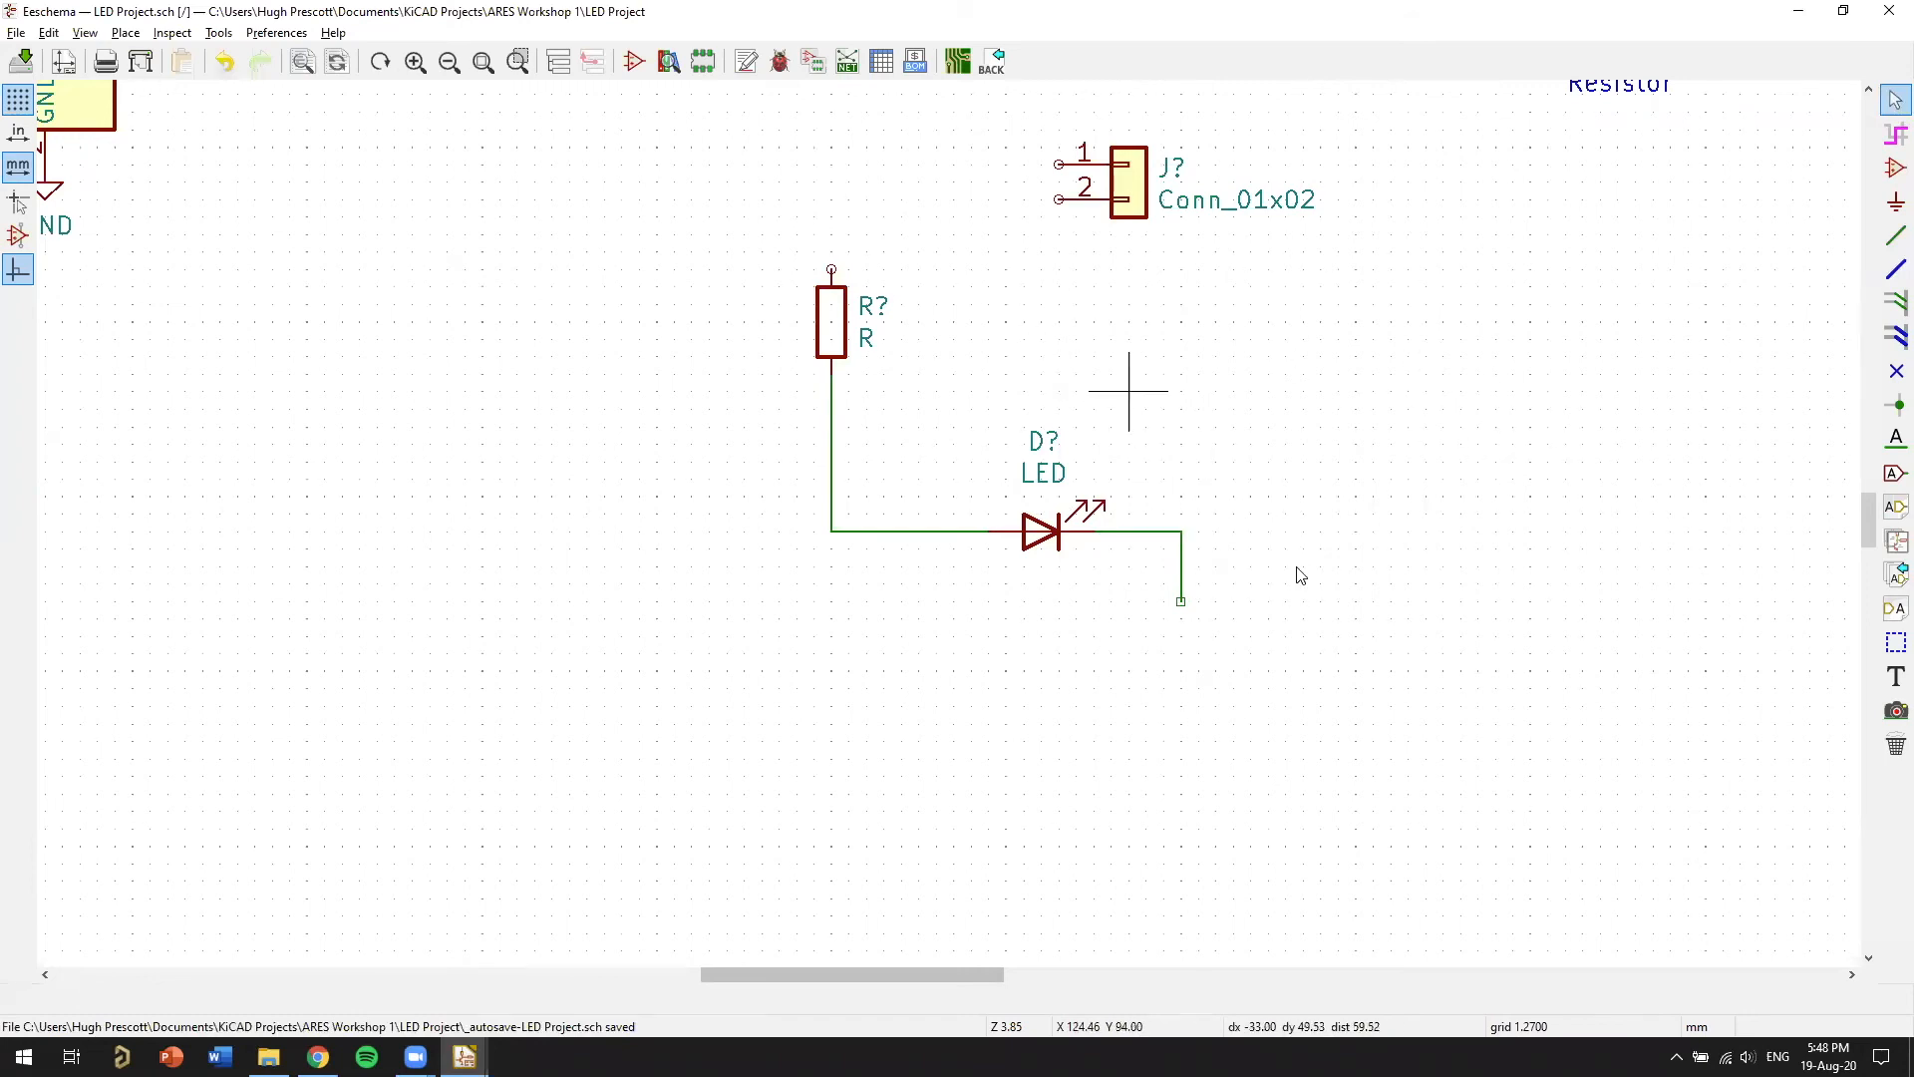
{"action": "middle_click_drag", "start_coordinate": [1303, 429], "coordinate": [1379, 492]}
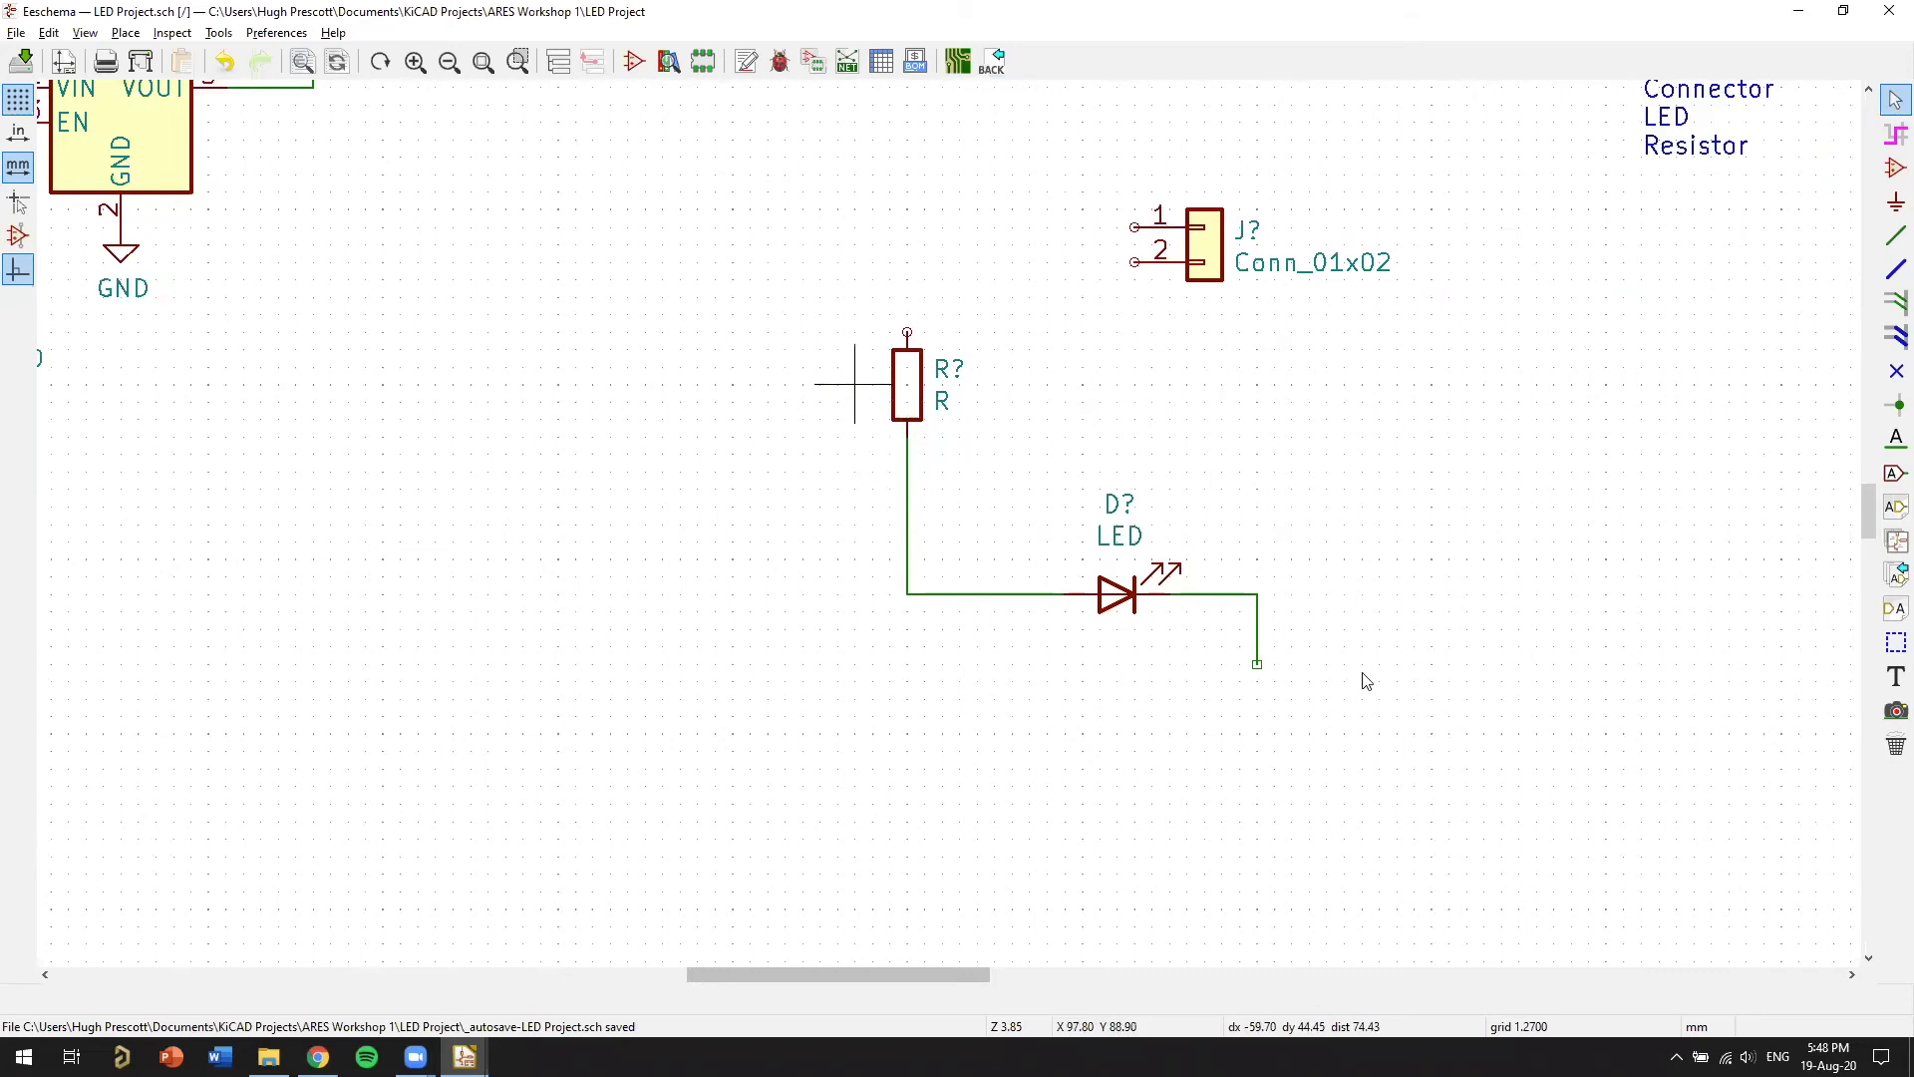
{"action": "middle_click_drag", "start_coordinate": [1353, 625], "coordinate": [1305, 636]}
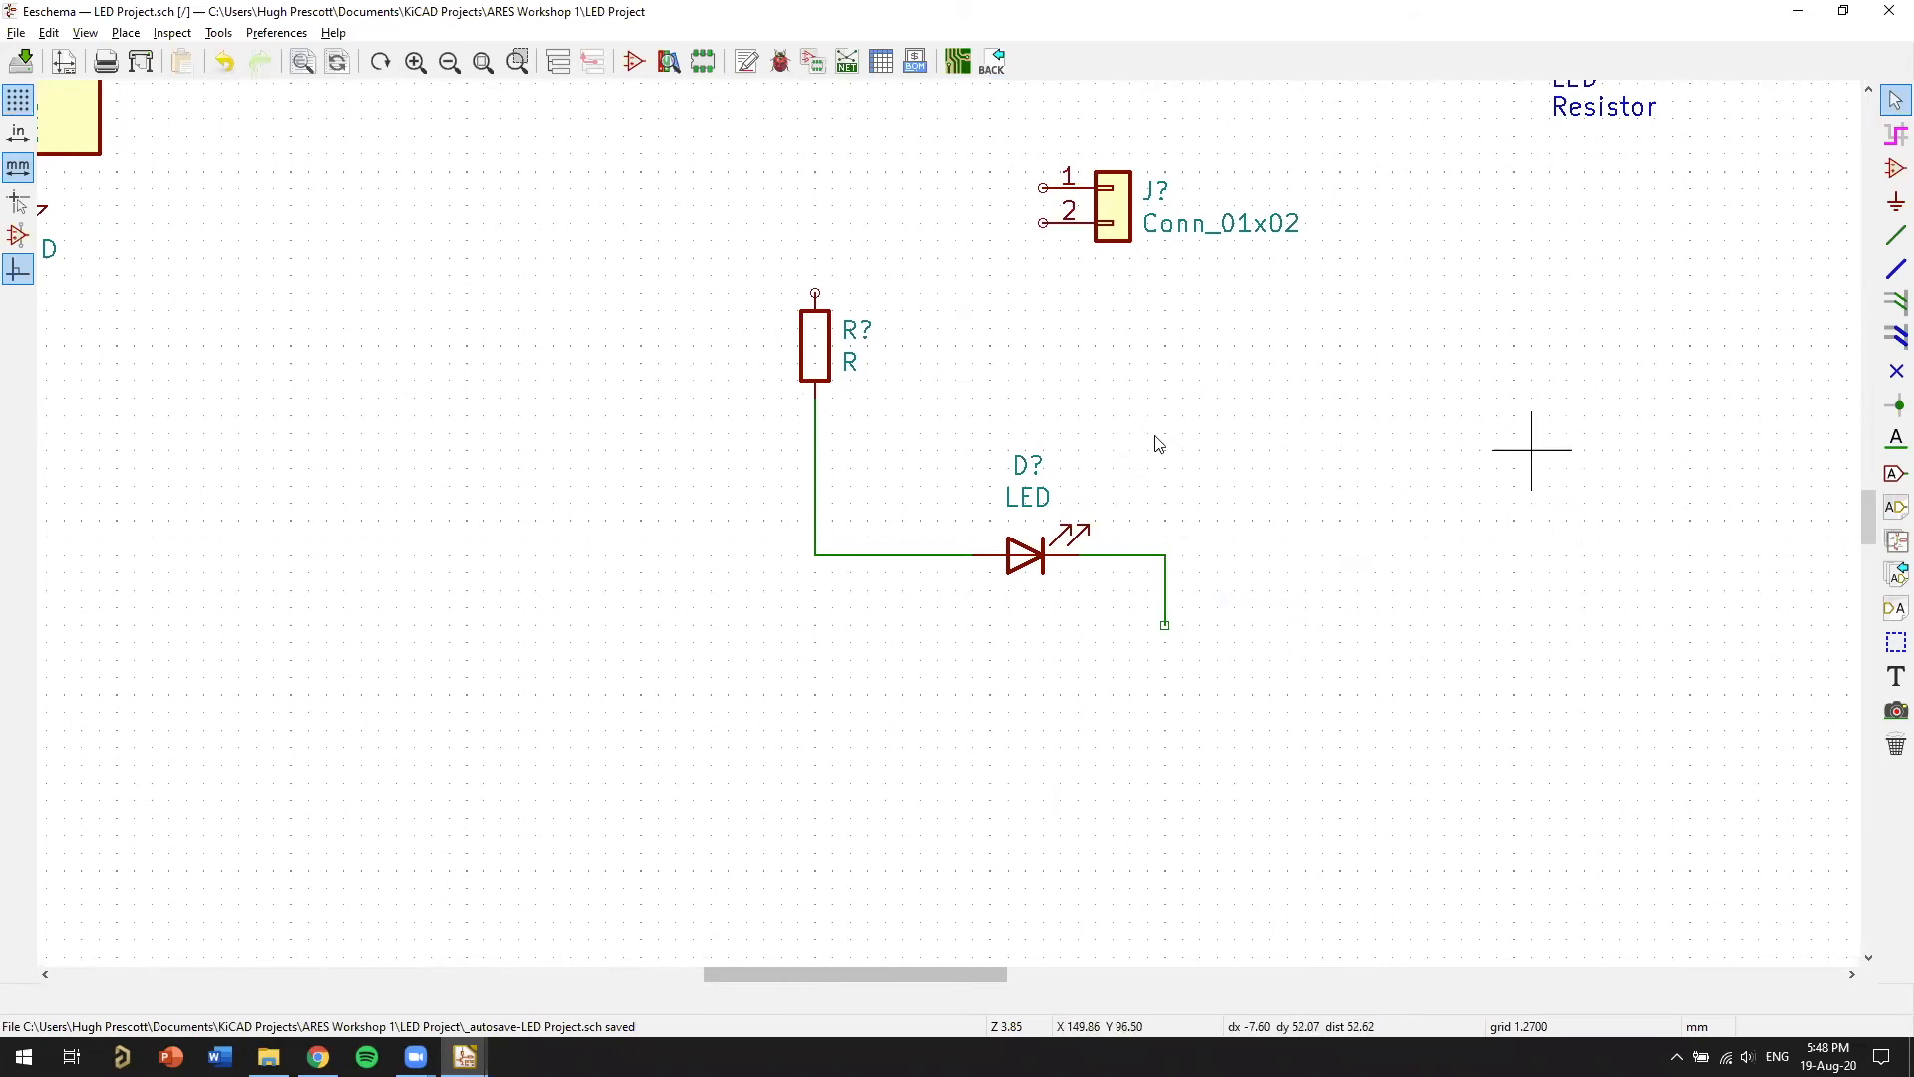
Place a GND power symbol on the loose end of the LED's output wire and end the power tool
{"action": "scroll", "coordinate": [1412, 462], "scroll_direction": "down", "scroll_amount": 1}
{"action": "middle_click_drag", "start_coordinate": [753, 560], "coordinate": [1207, 313]}
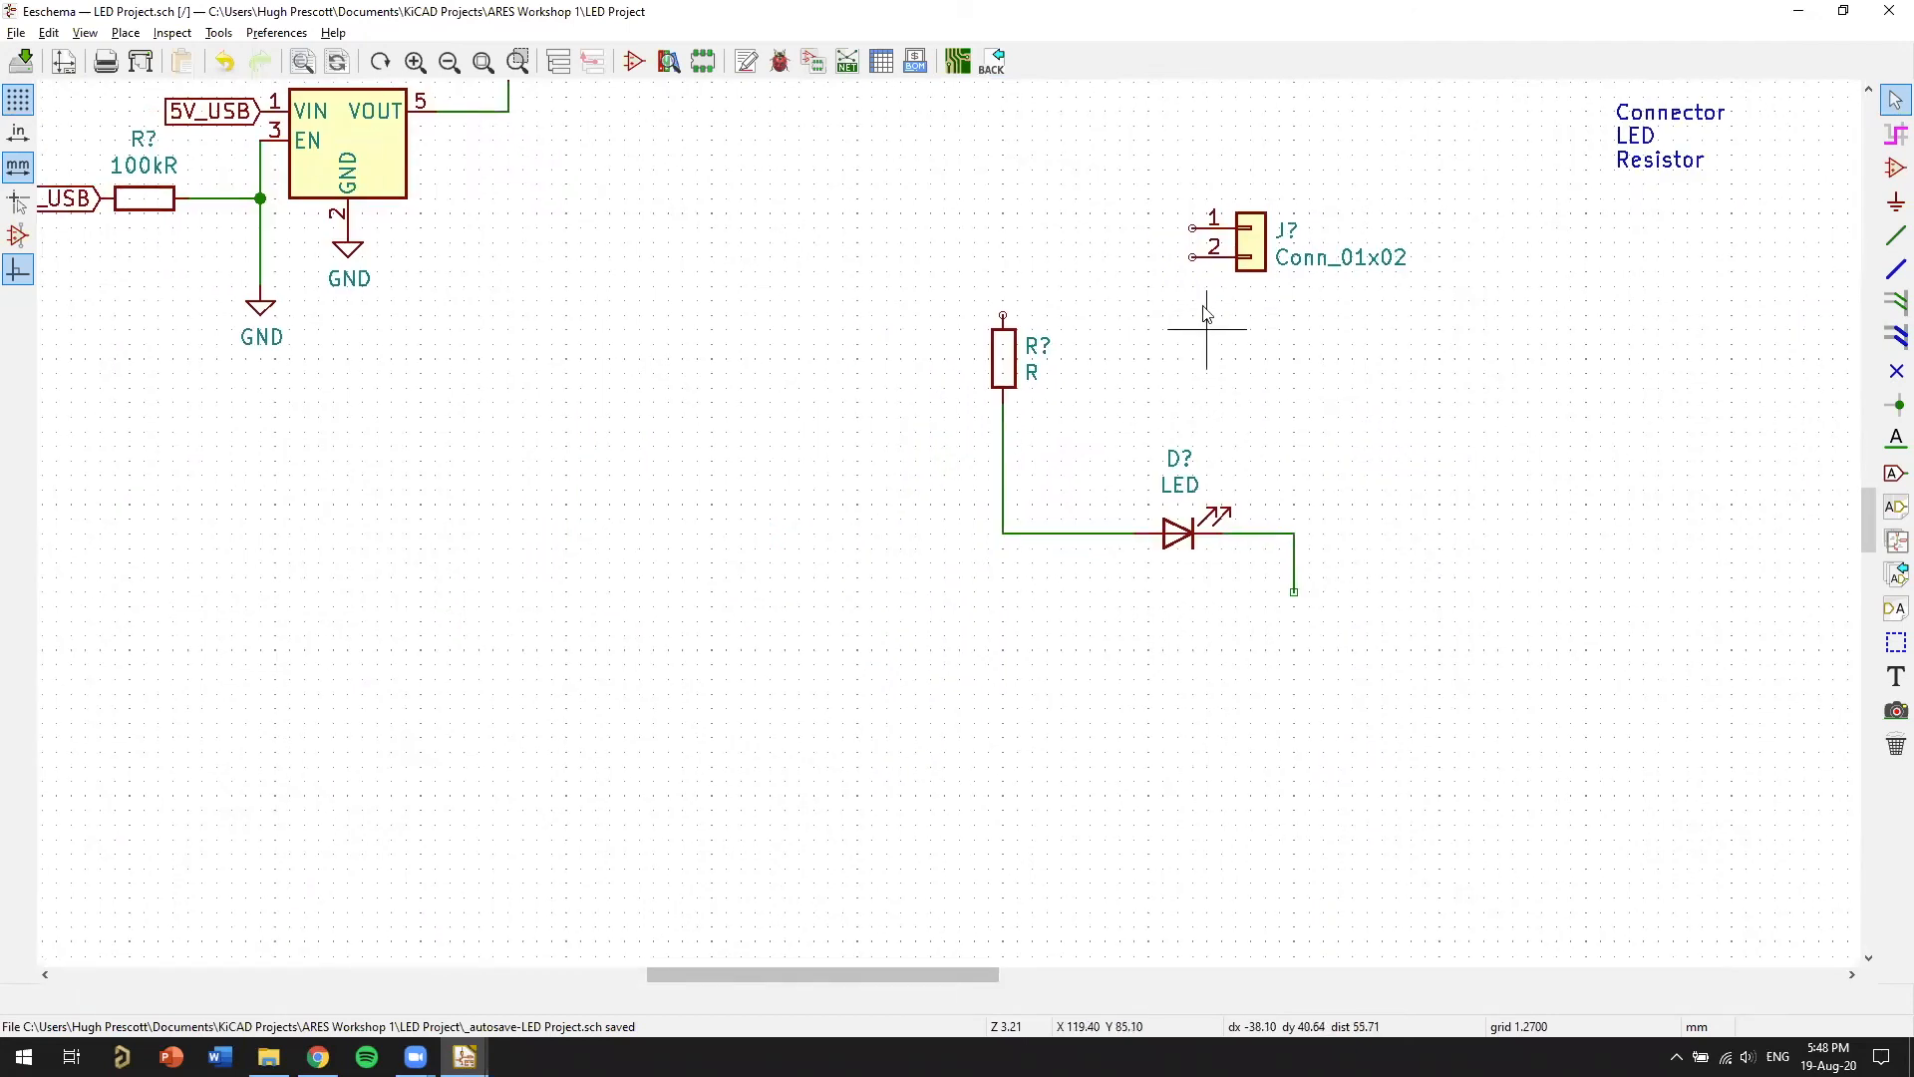
{"action": "left_click", "coordinate": [1889, 205]}
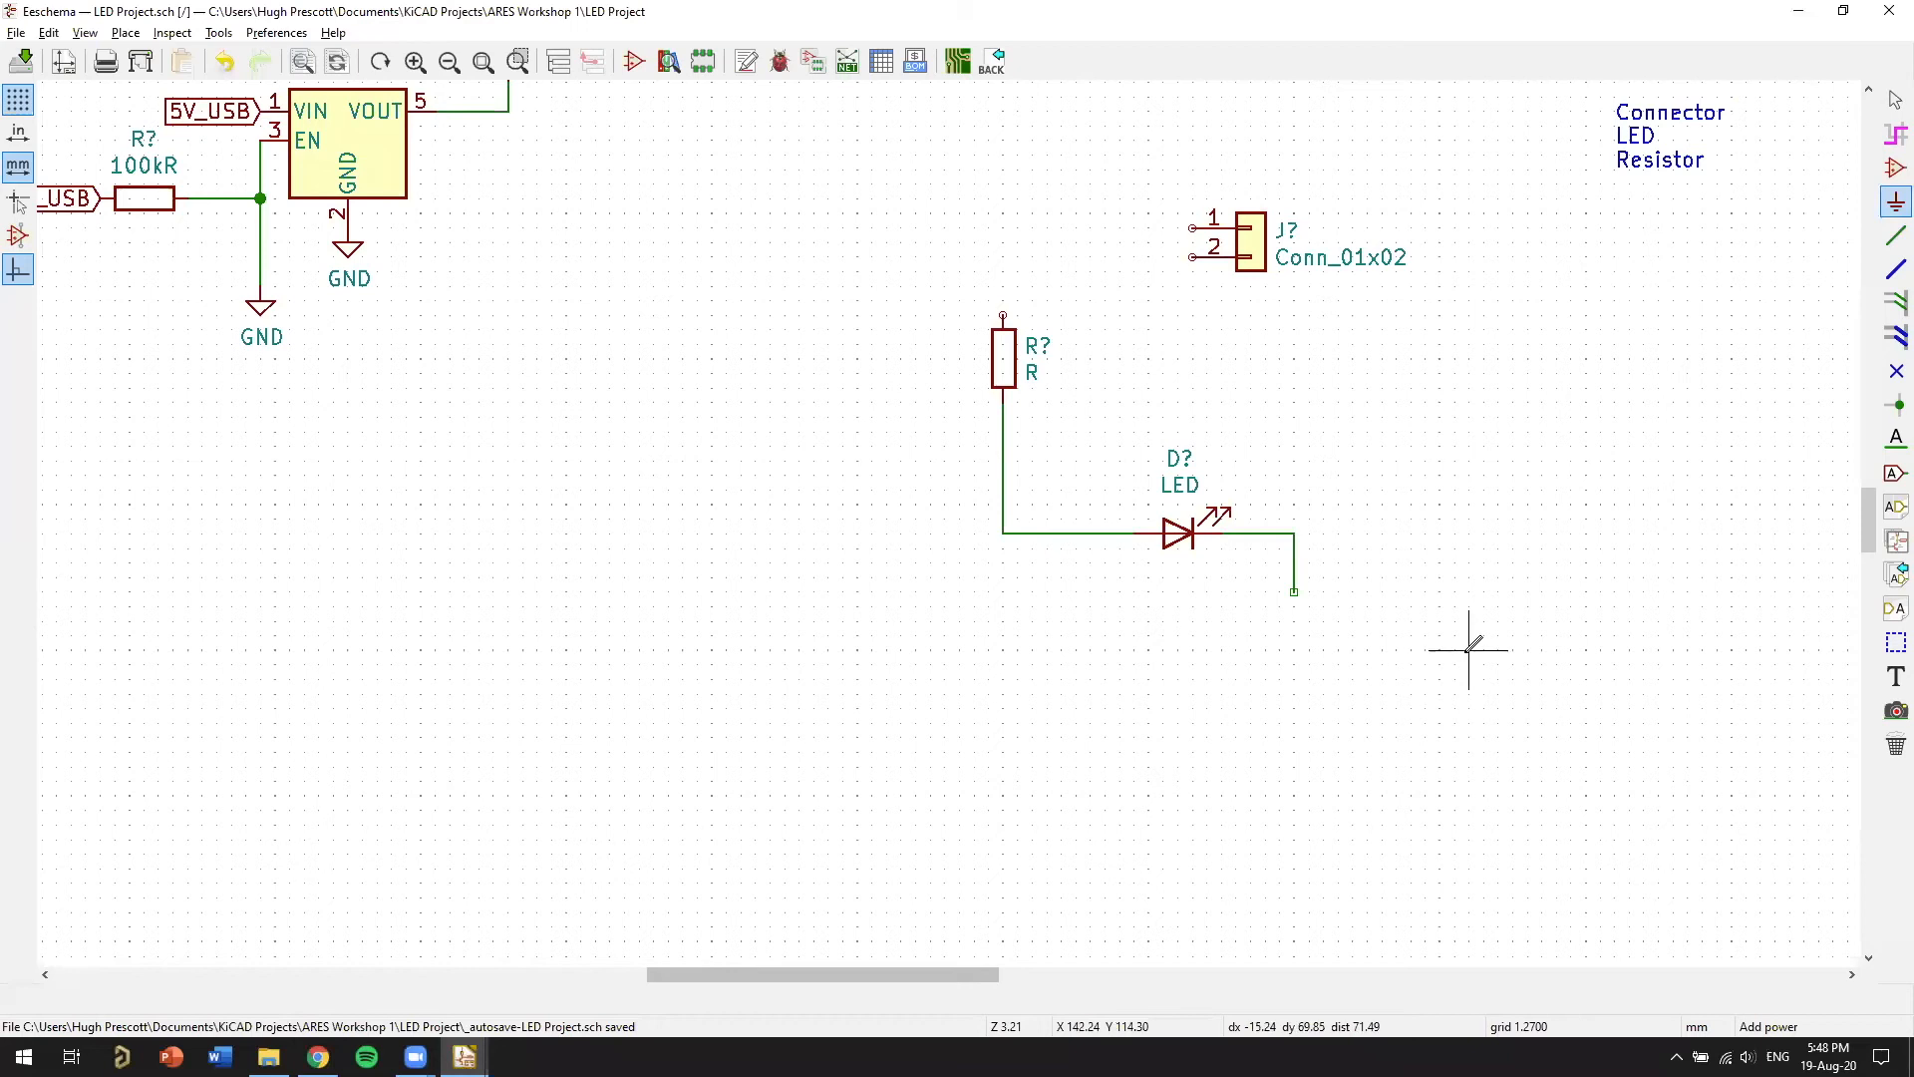
{"action": "left_click", "coordinate": [1353, 576]}
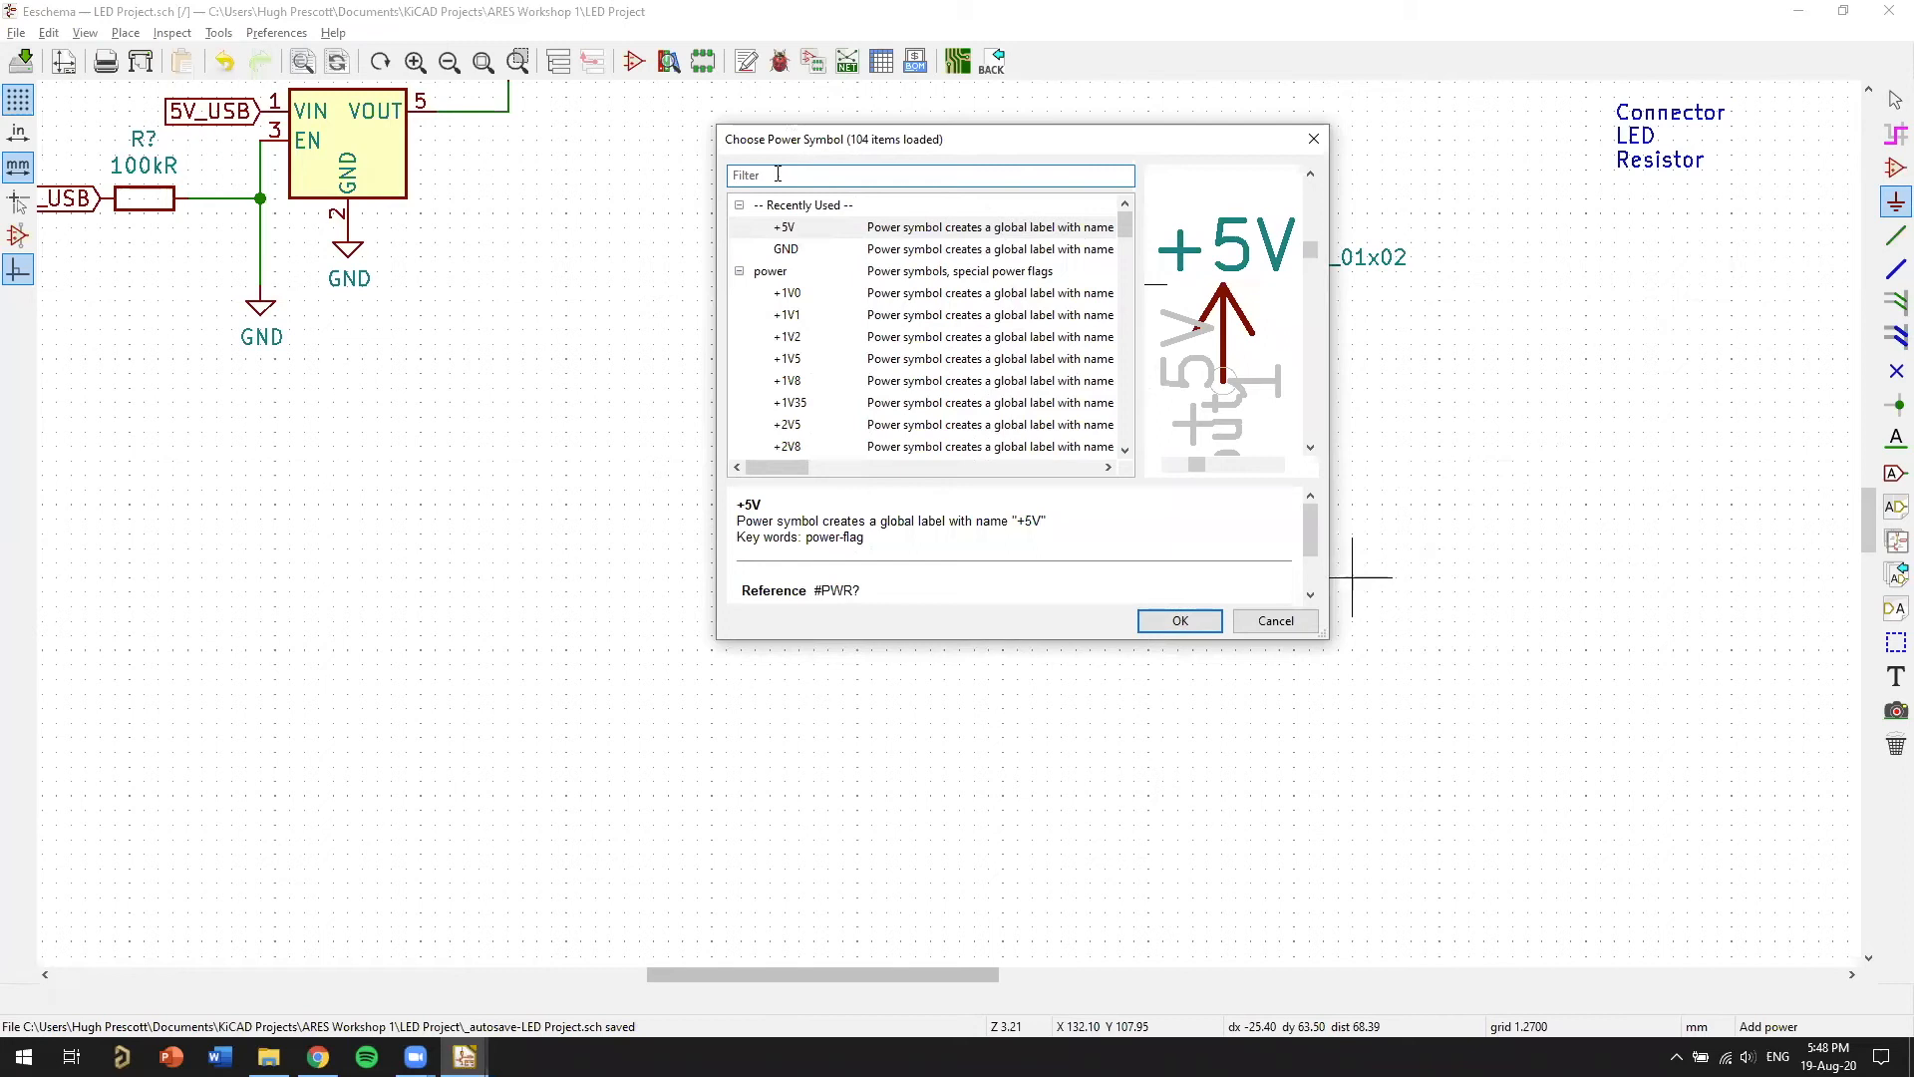
{"action": "type", "text": "GND"}
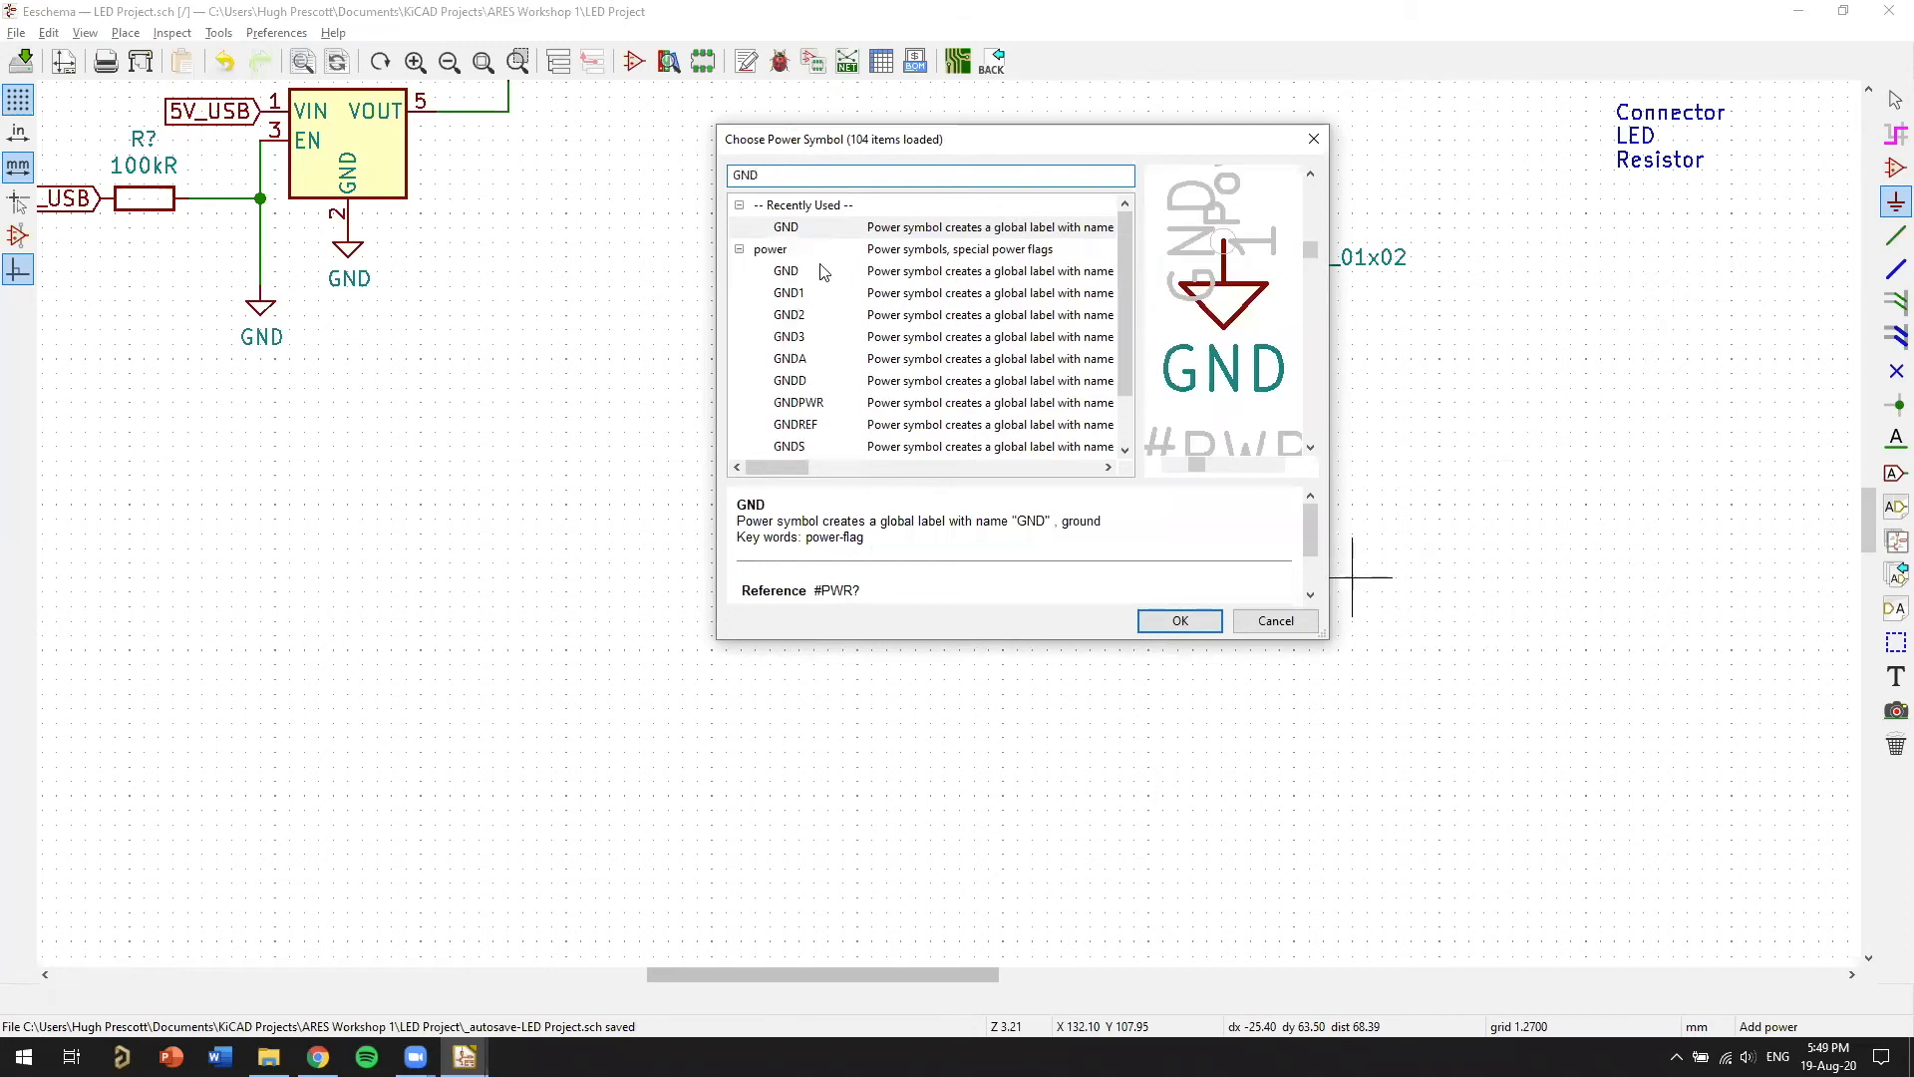
{"action": "left_click", "coordinate": [820, 271]}
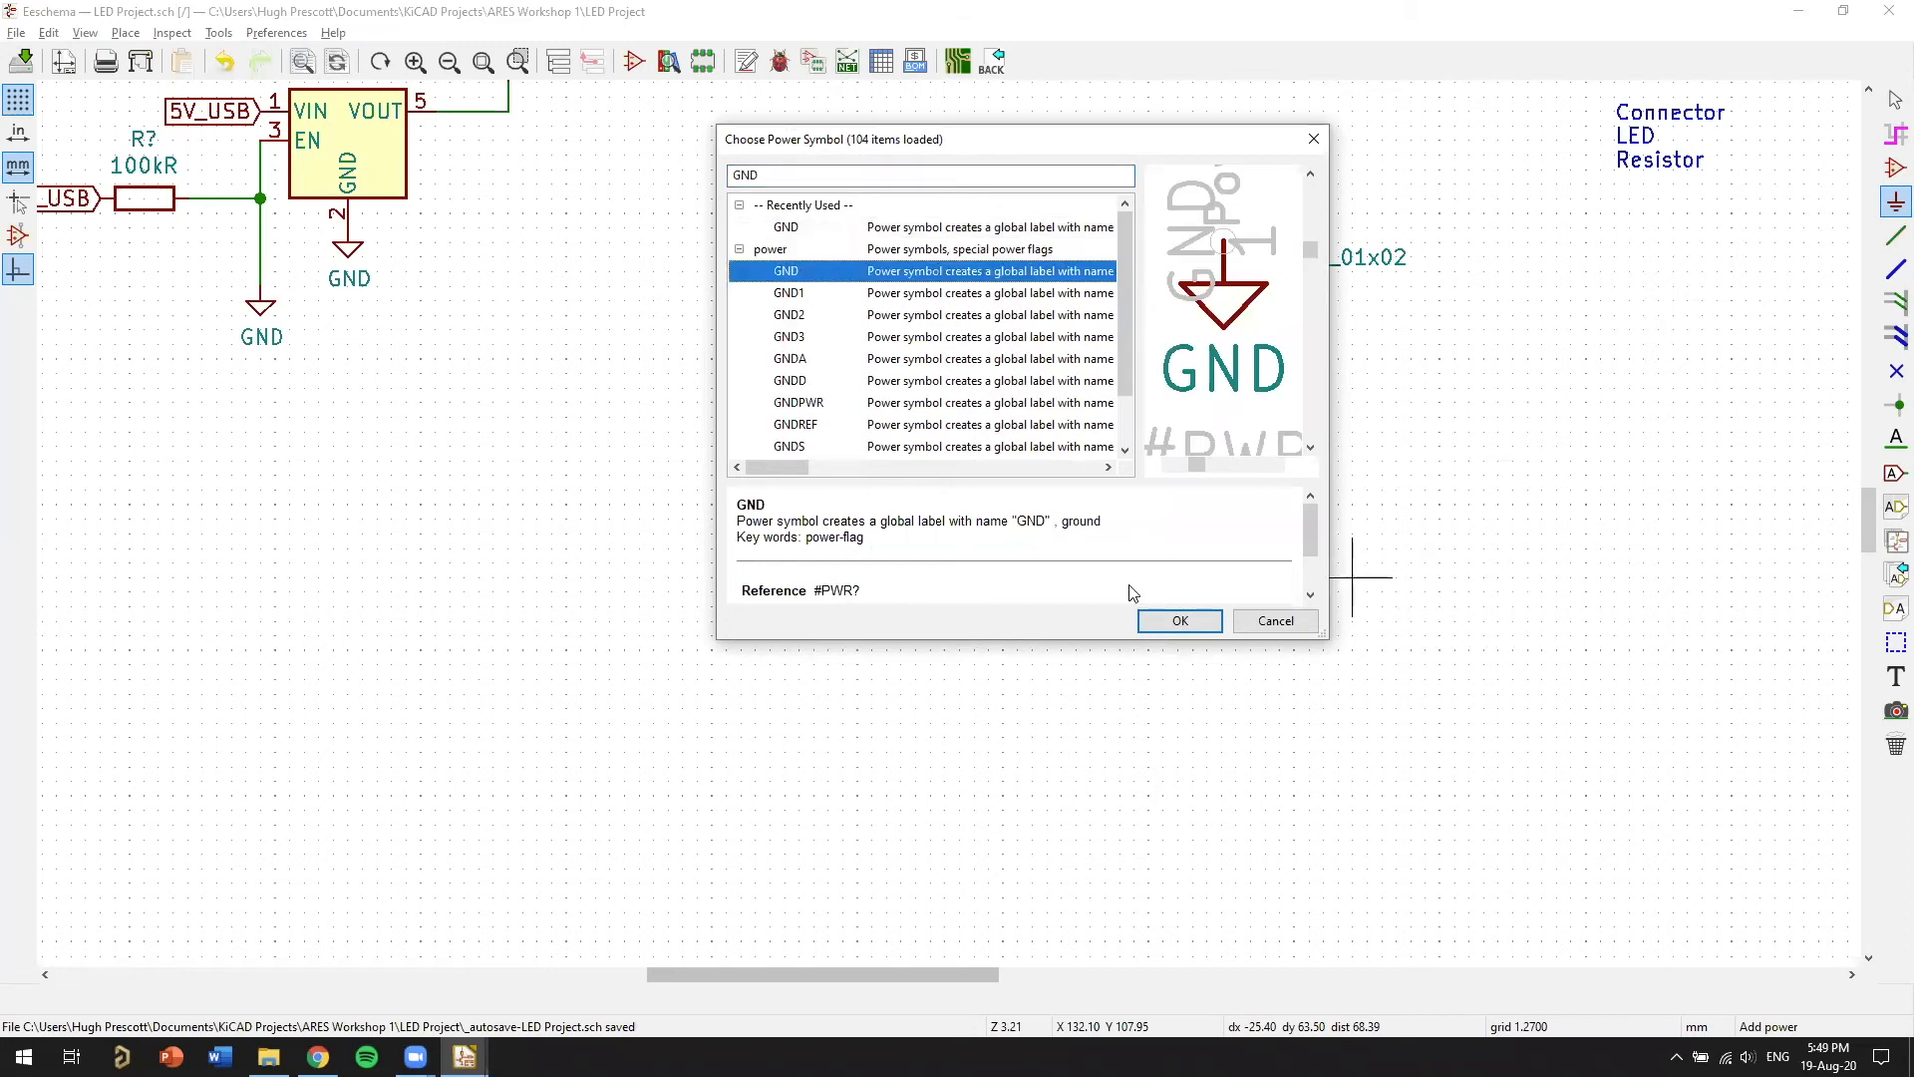
{"action": "left_click", "coordinate": [1179, 620]}
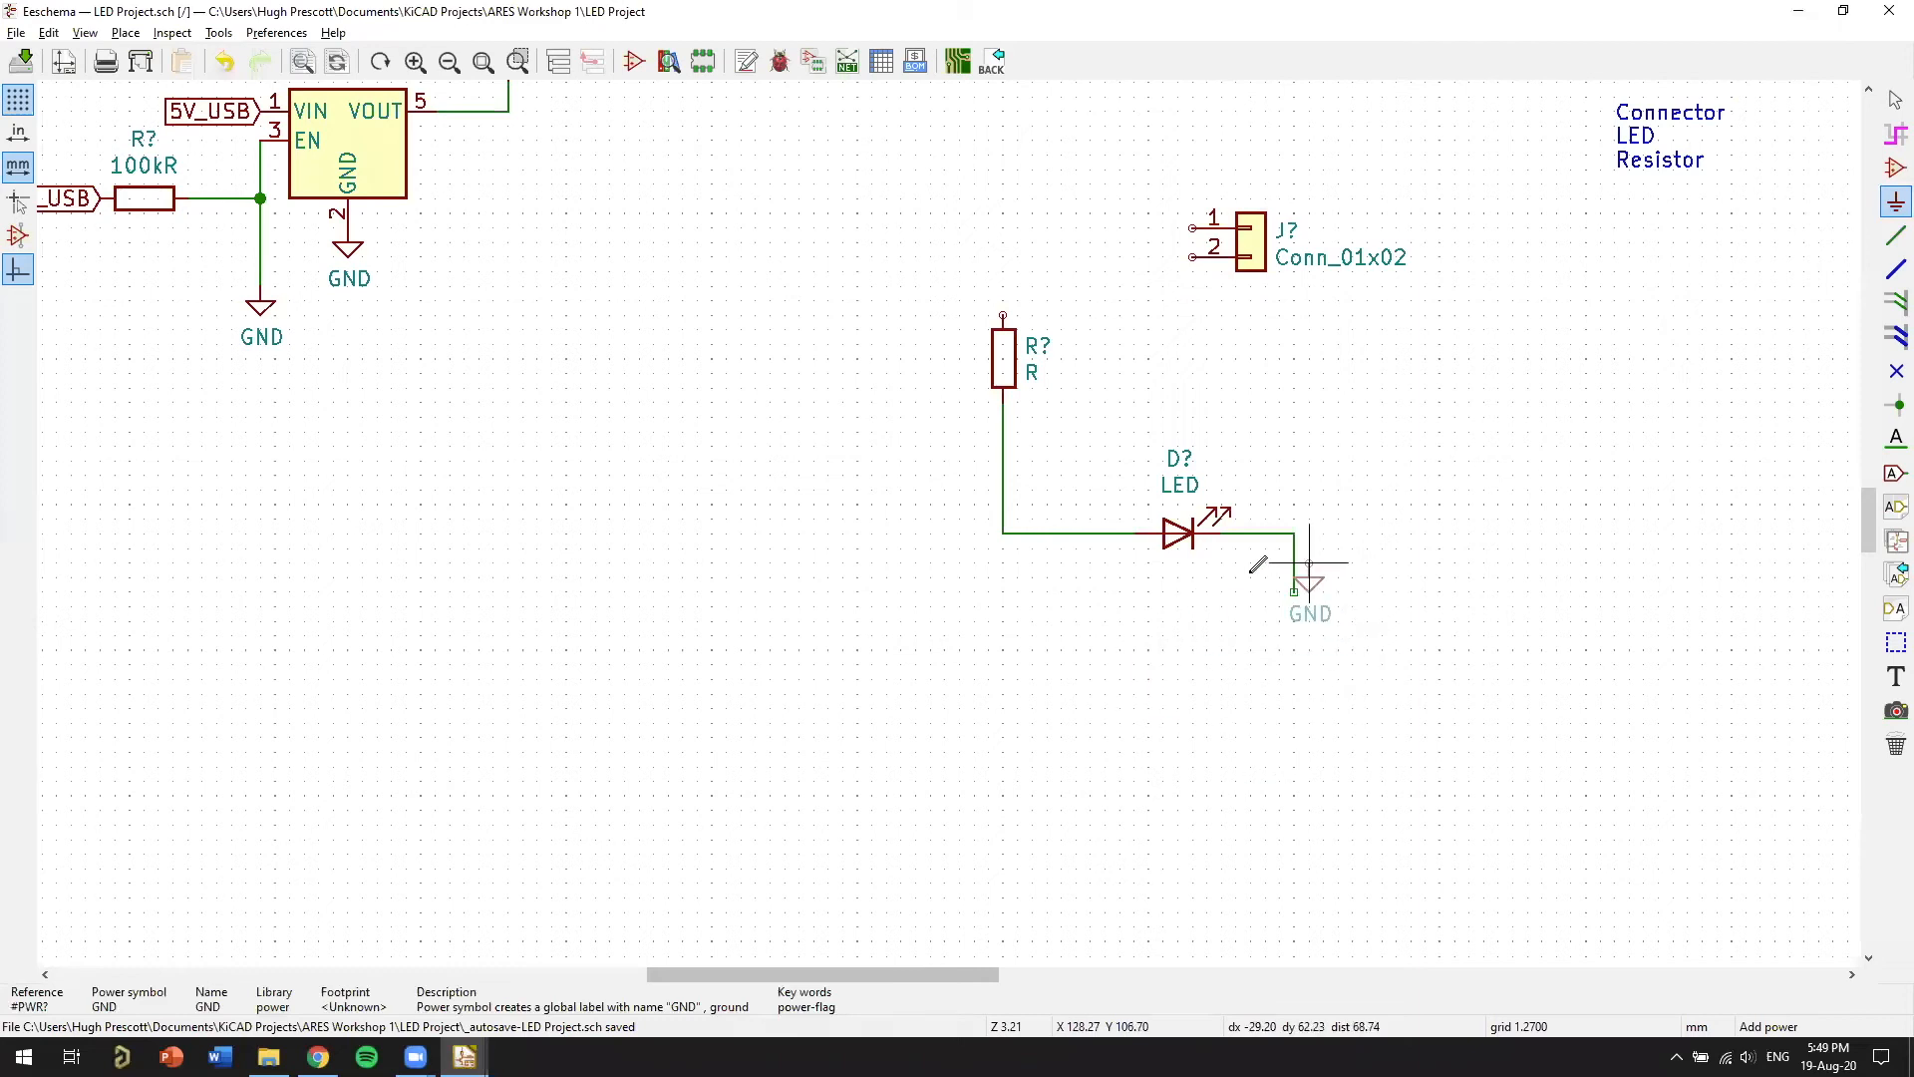
{"action": "left_click", "coordinate": [1294, 592]}
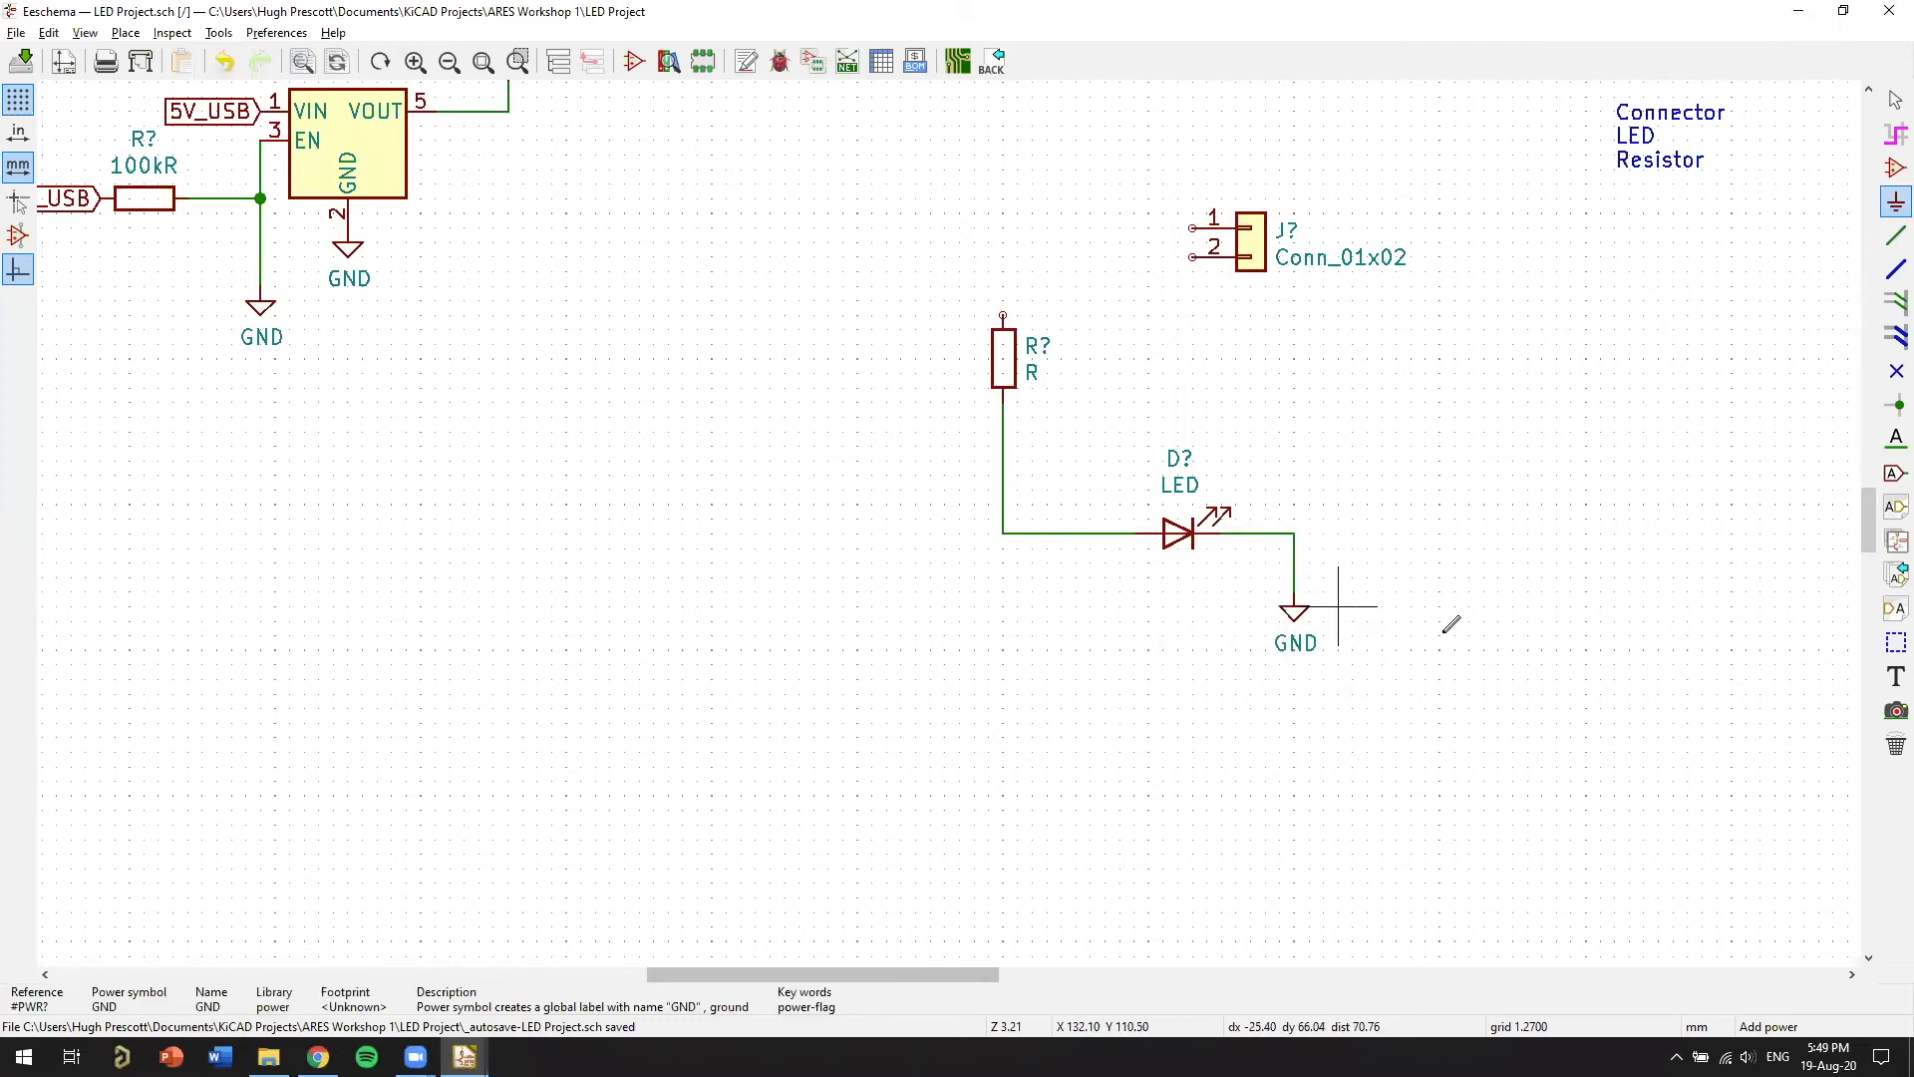
{"action": "right_click", "coordinate": [1440, 402]}
{"action": "left_click", "coordinate": [1469, 413]}
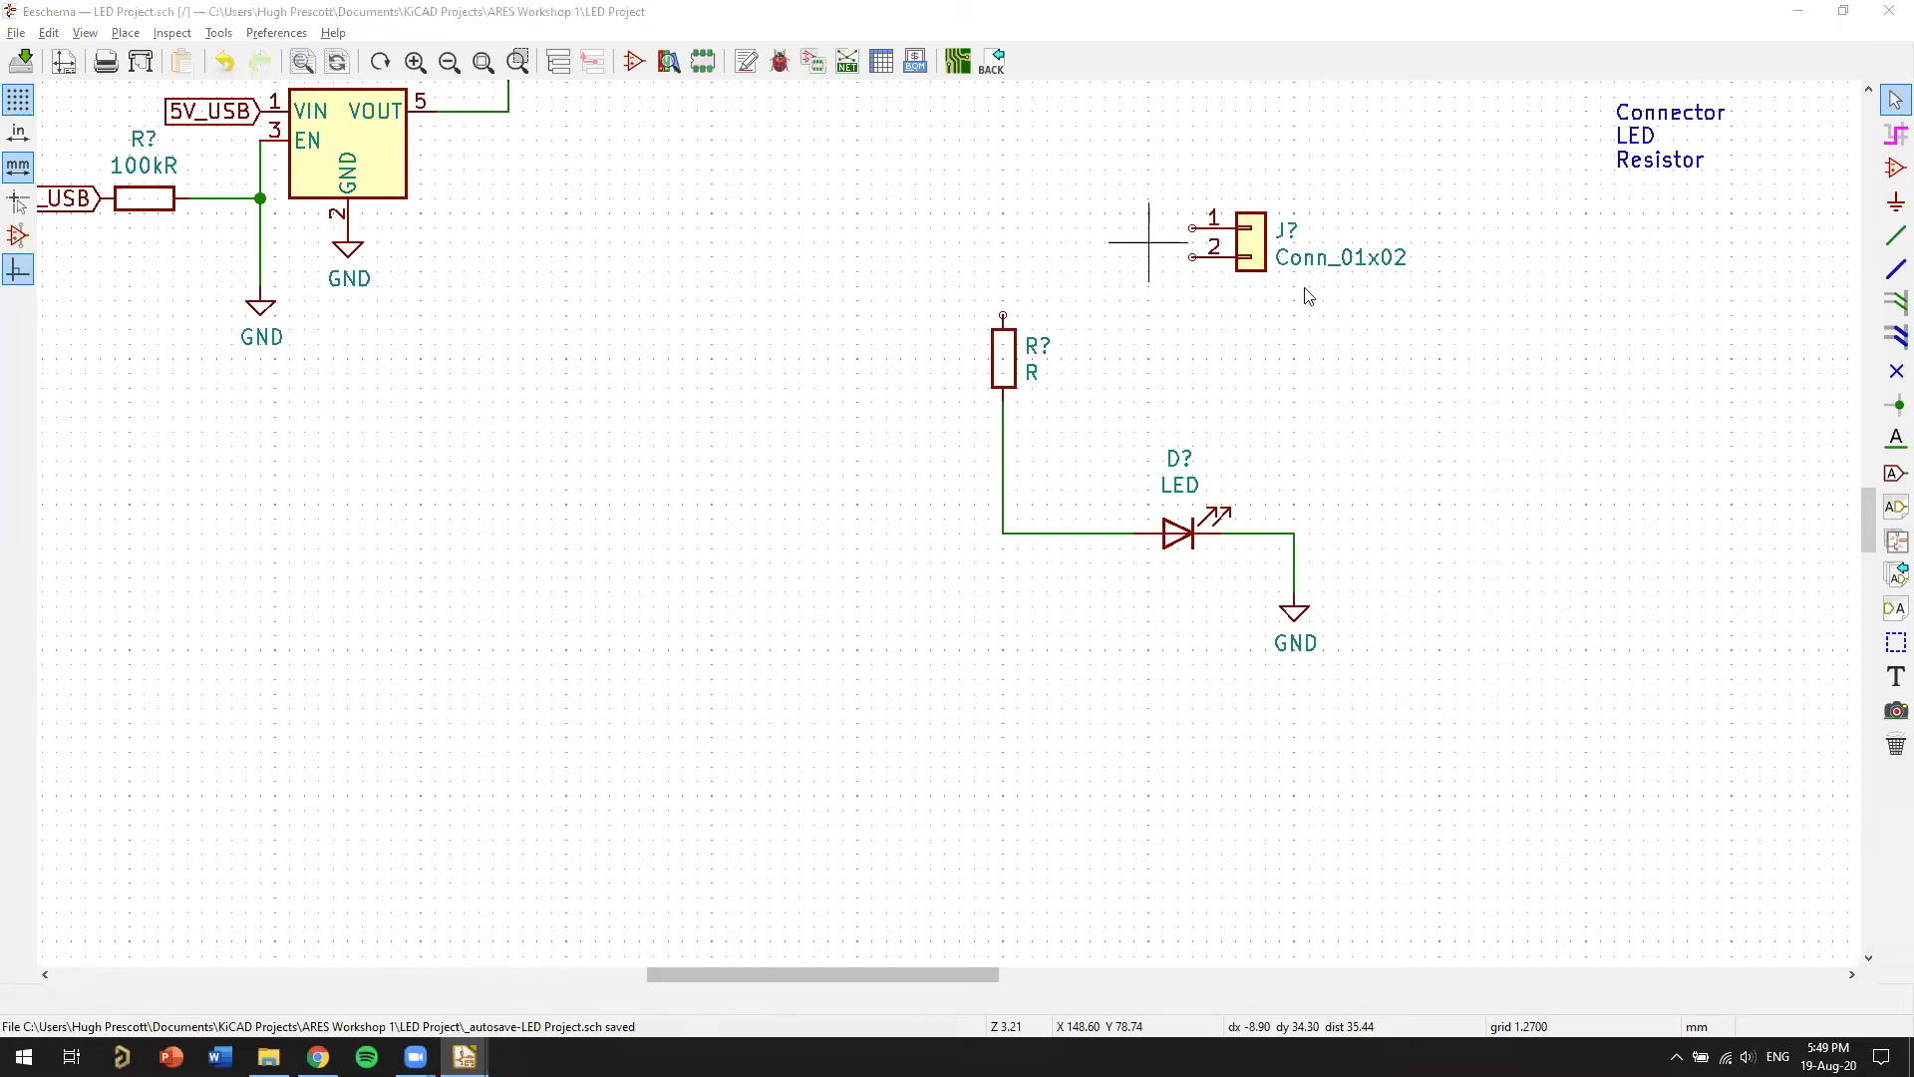
Place a +5V power symbol on the resistor's upper pin and end the power tool
{"action": "middle_click_drag", "start_coordinate": [1385, 419], "coordinate": [1456, 488]}
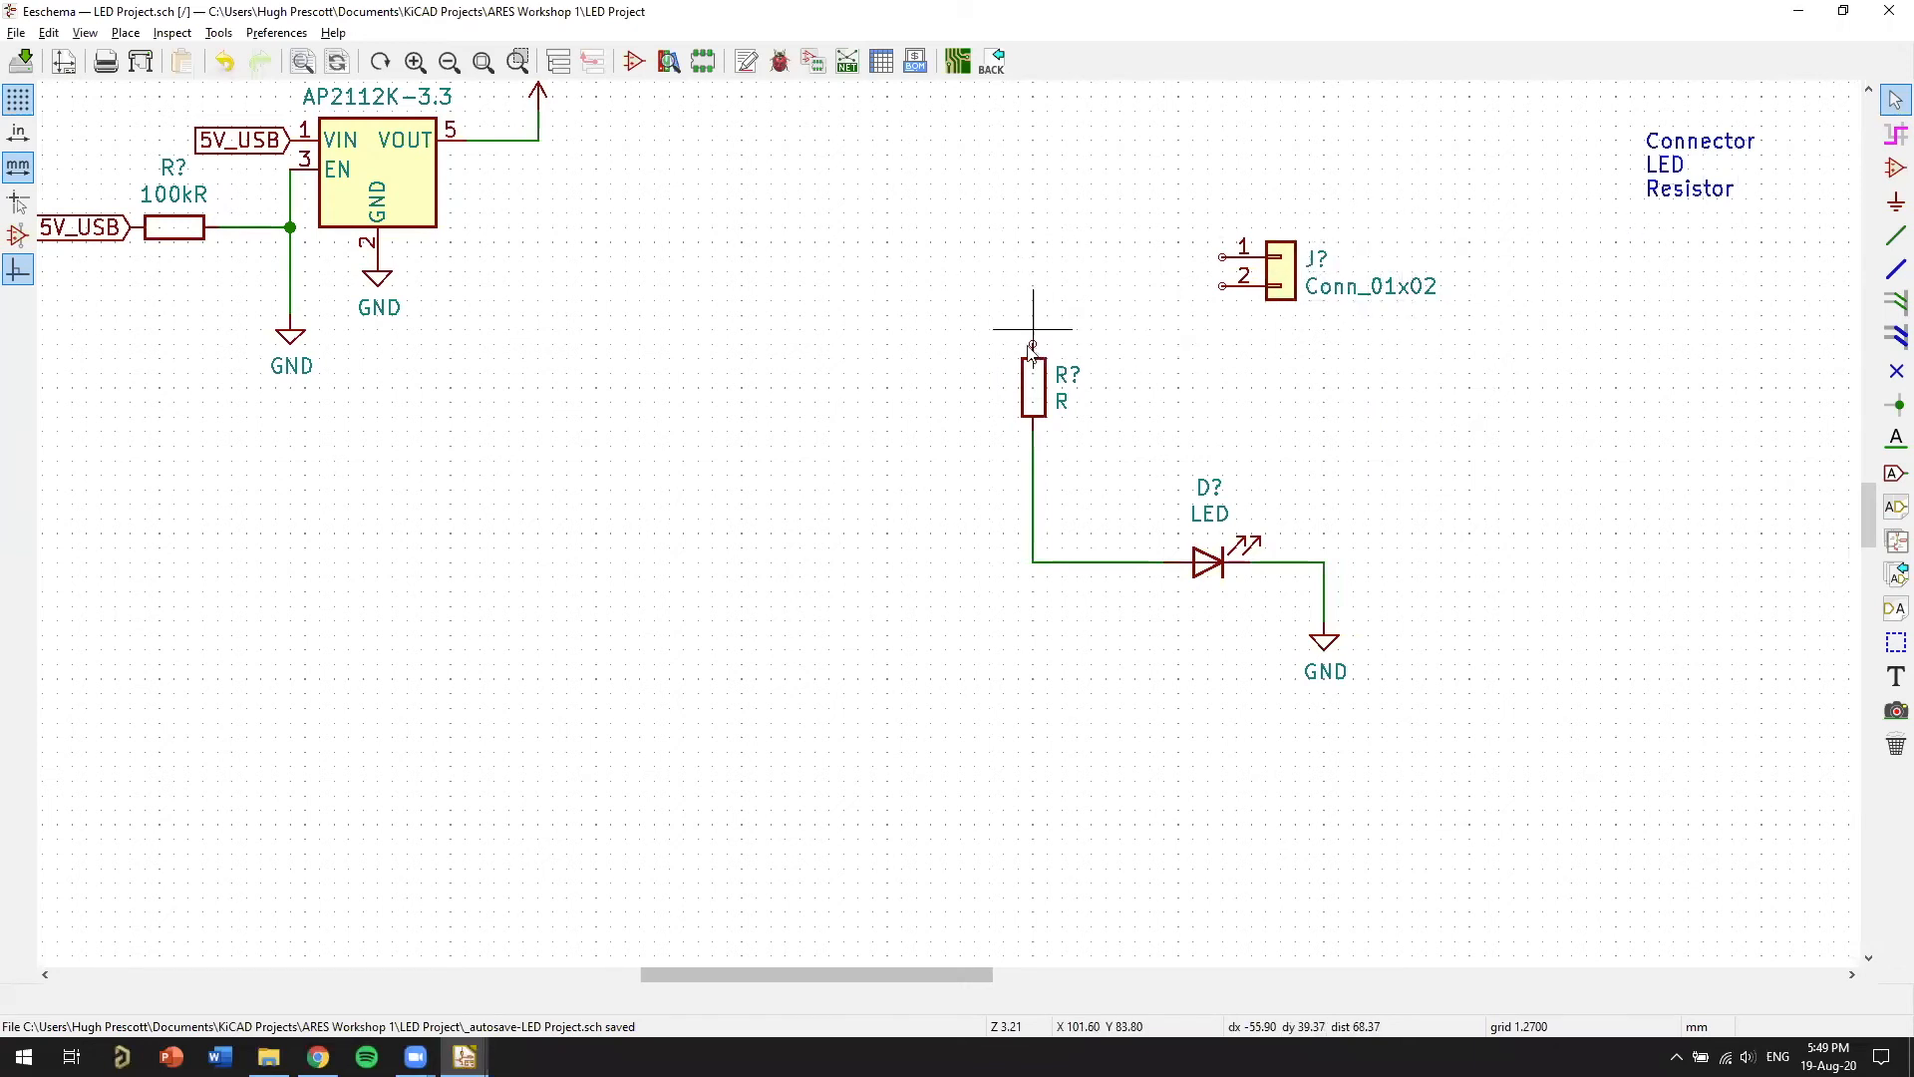
{"action": "left_click", "coordinate": [1890, 204]}
{"action": "left_click", "coordinate": [1383, 386]}
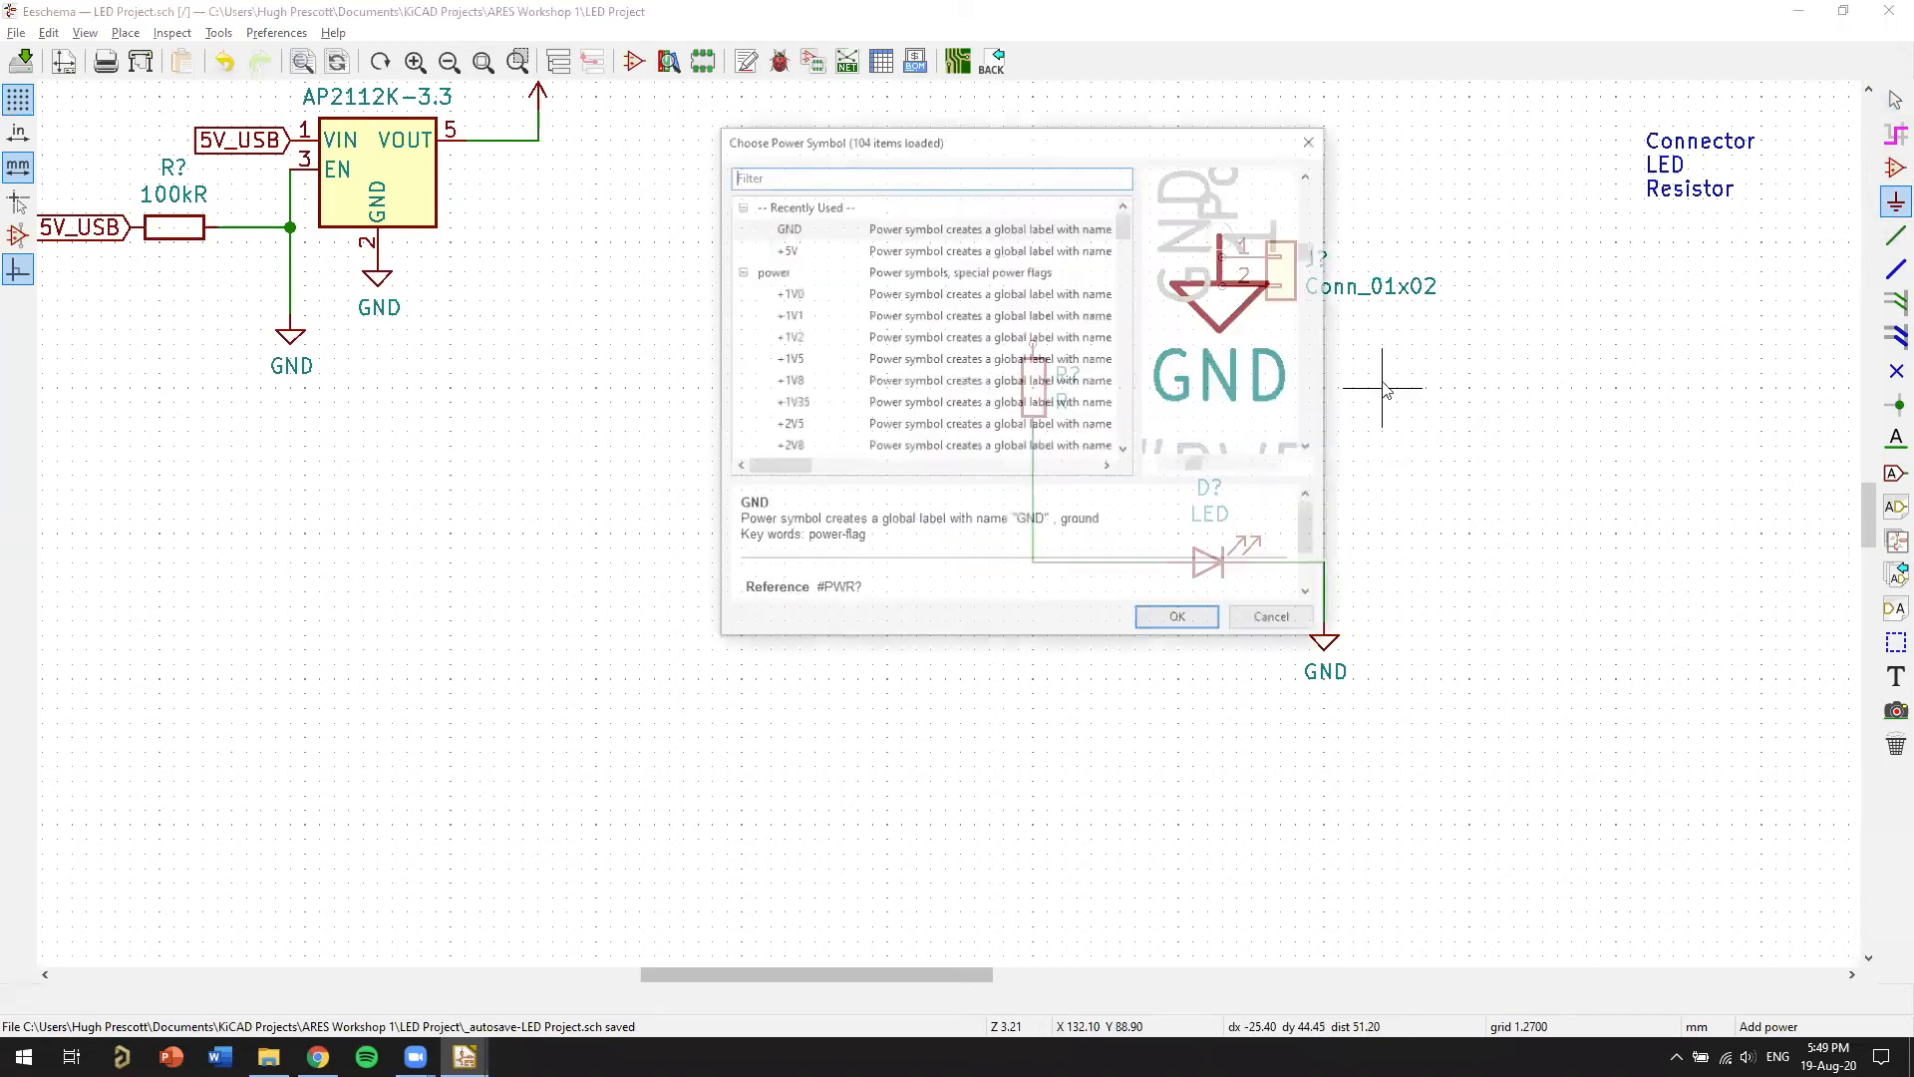
{"action": "left_click", "coordinate": [768, 247]}
{"action": "left_click", "coordinate": [830, 175]}
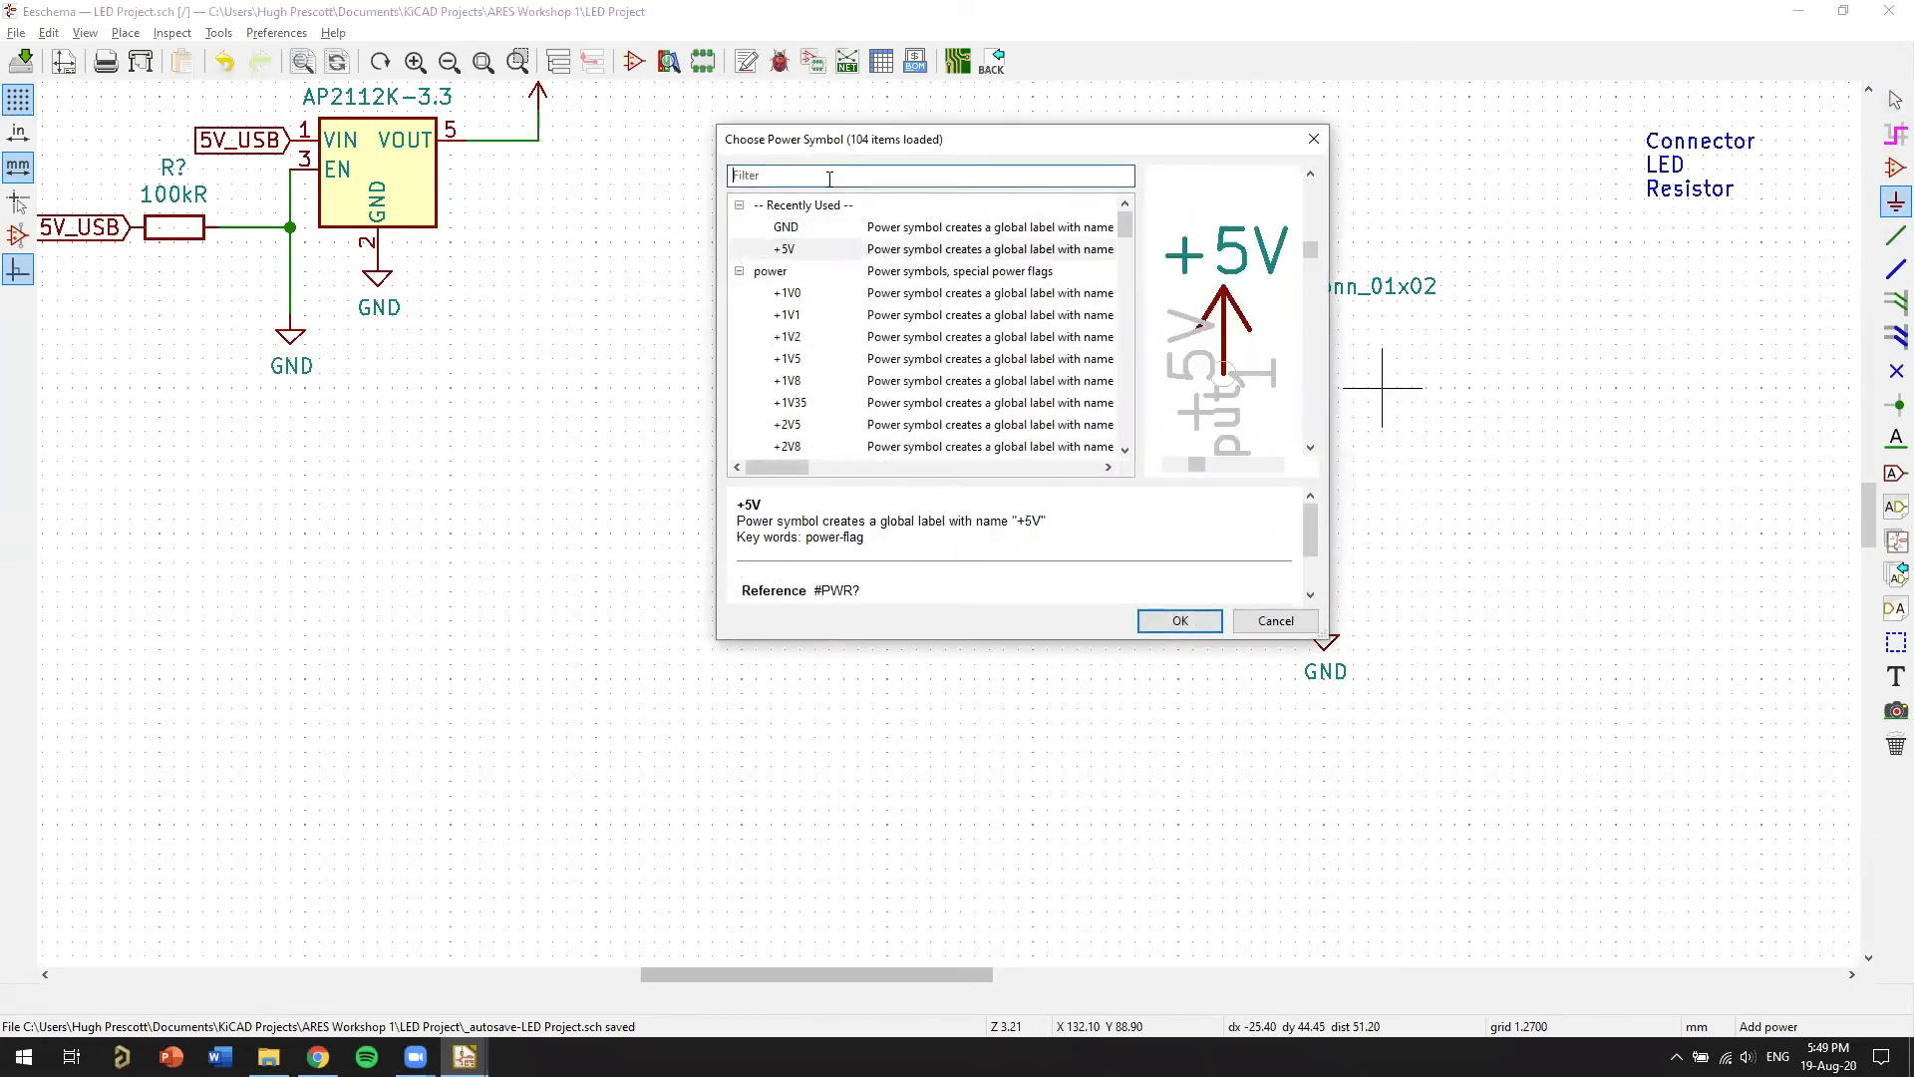
{"action": "type", "text": "5V"}
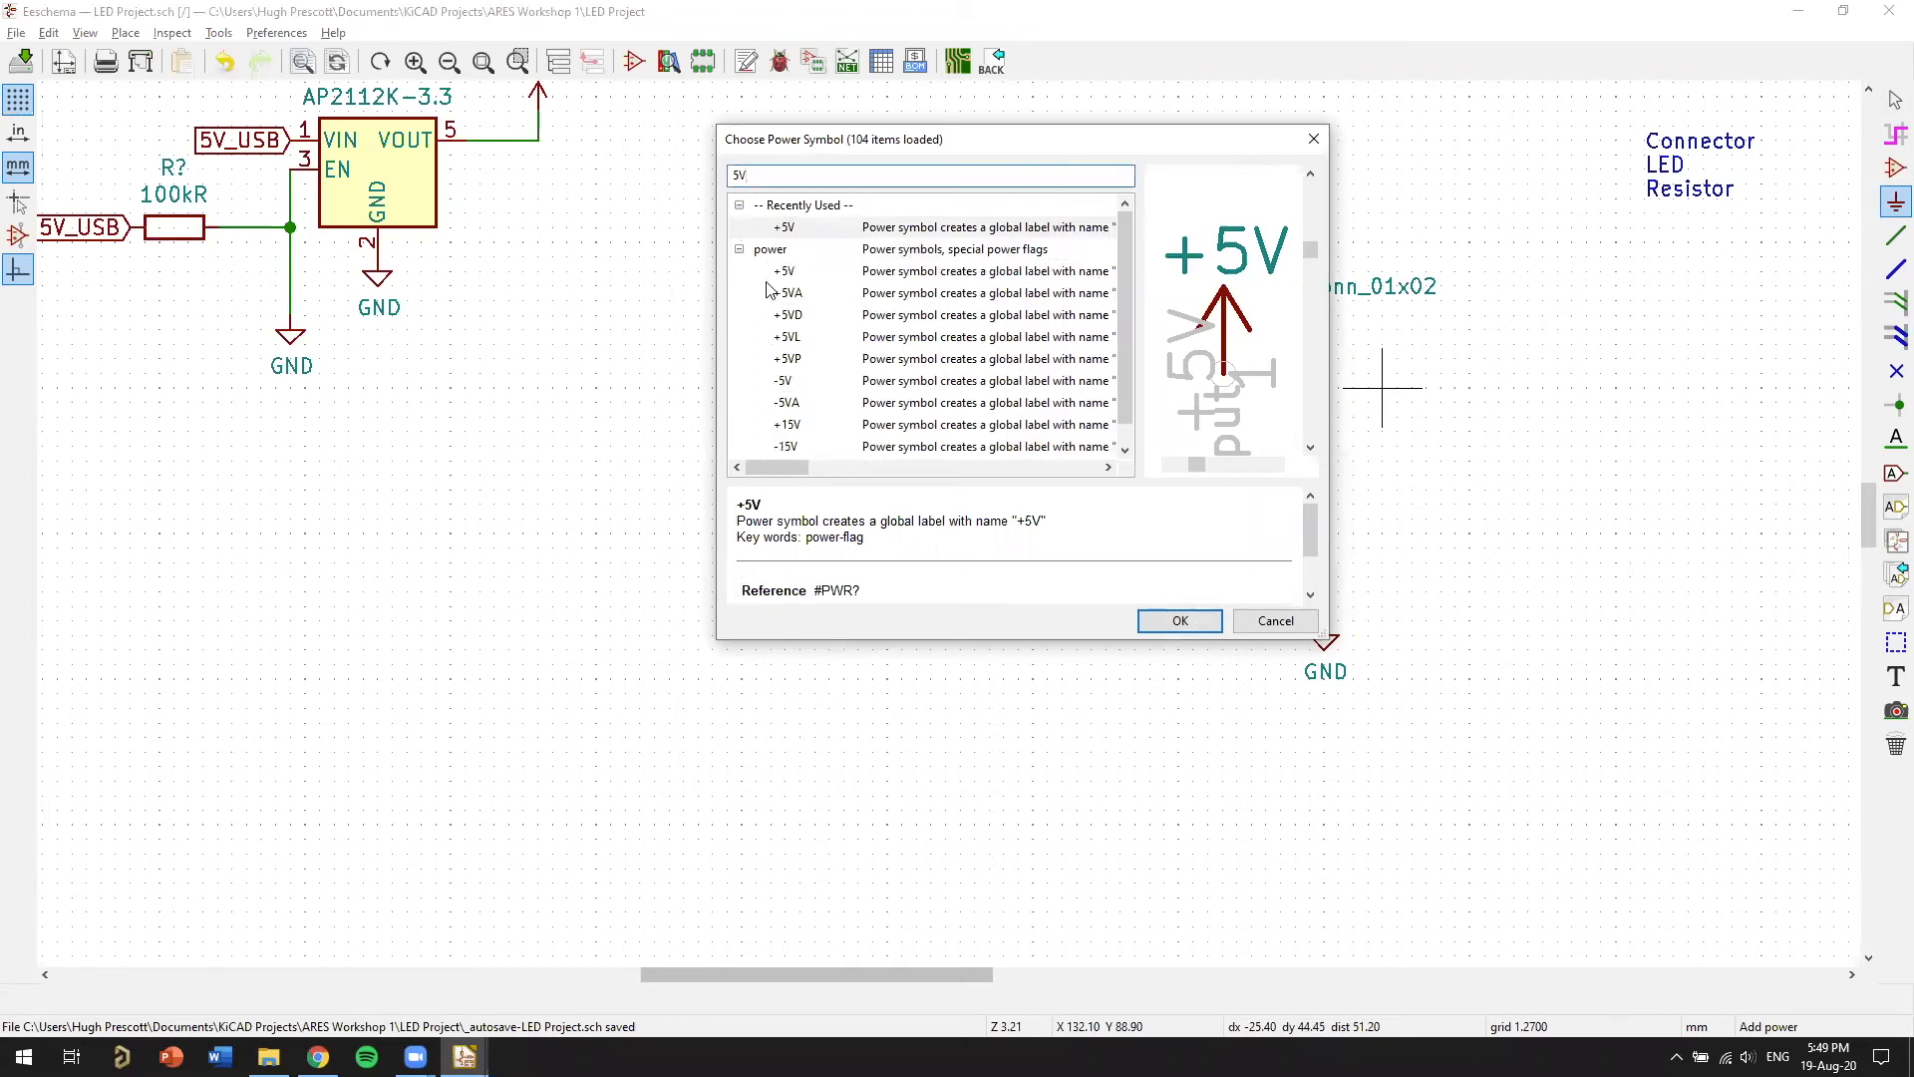
{"action": "left_click", "coordinate": [811, 278]}
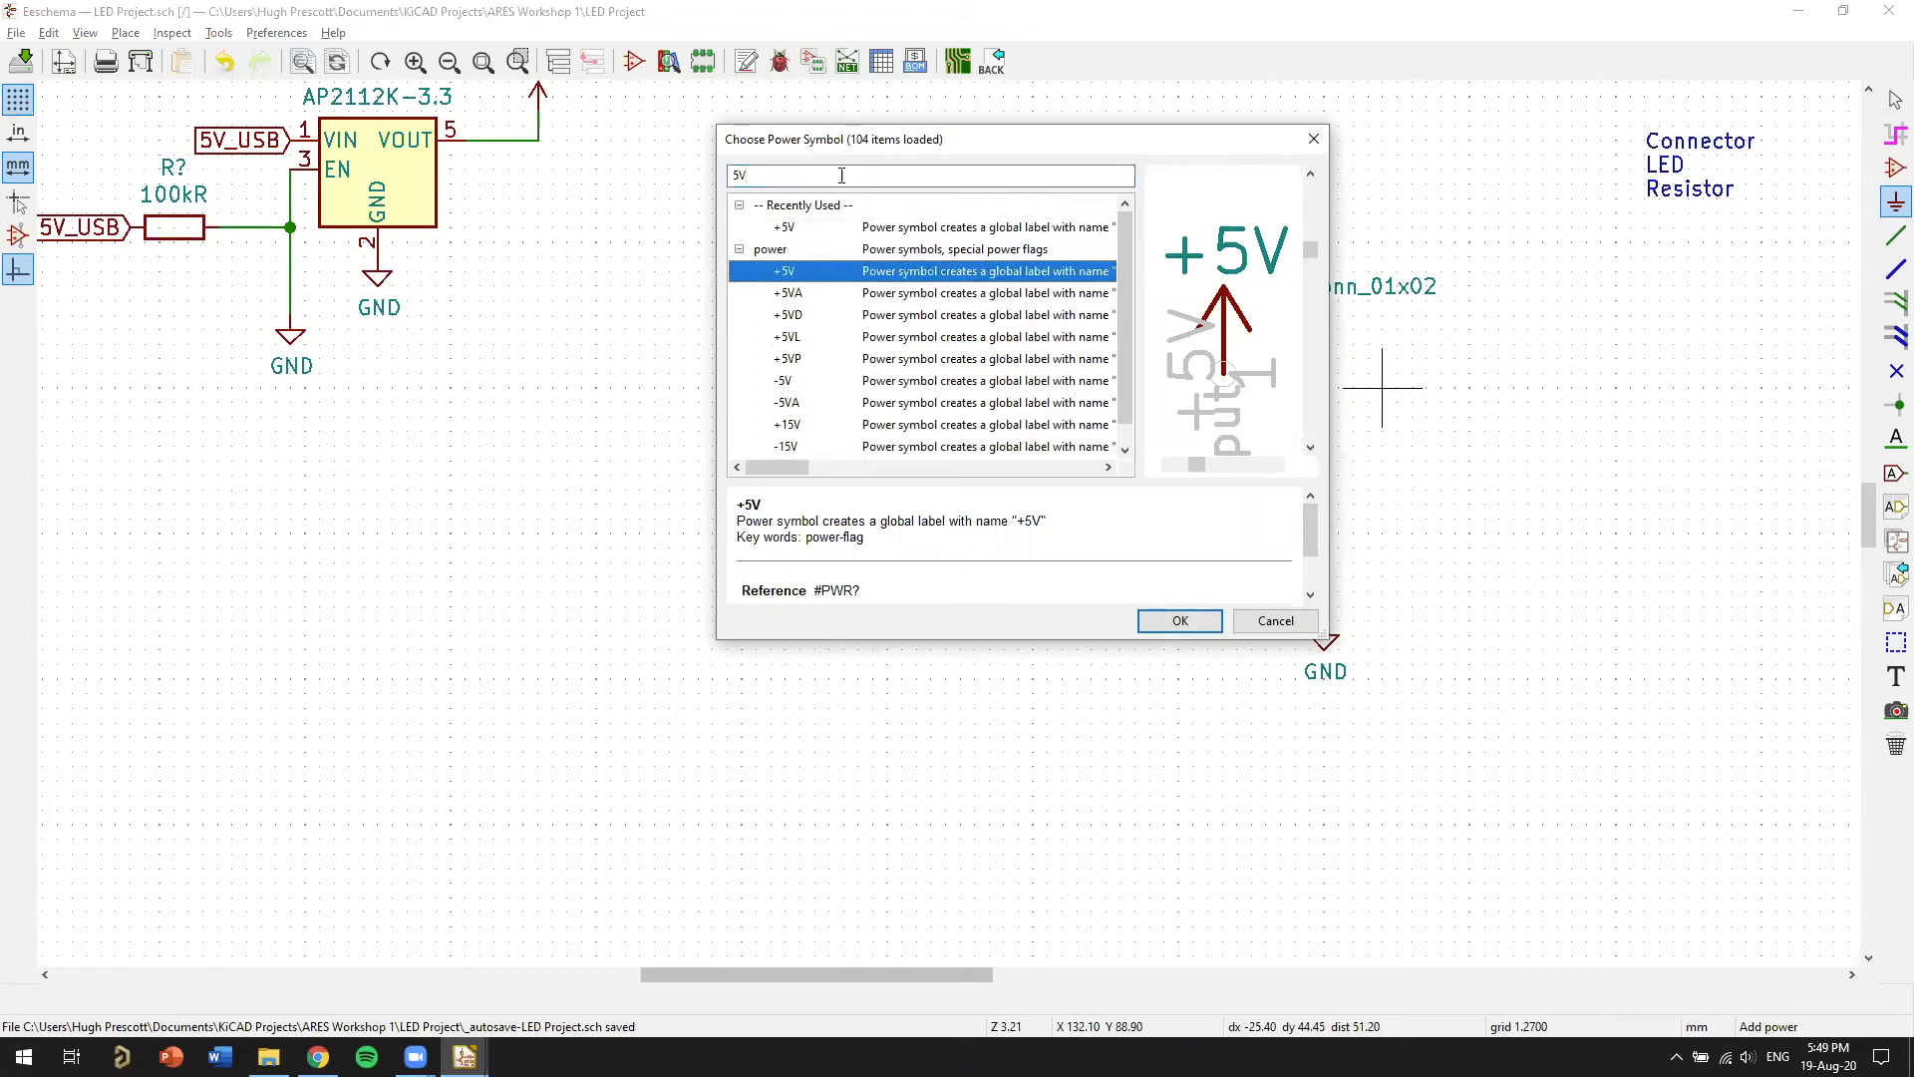
{"action": "left_click", "coordinate": [1180, 621]}
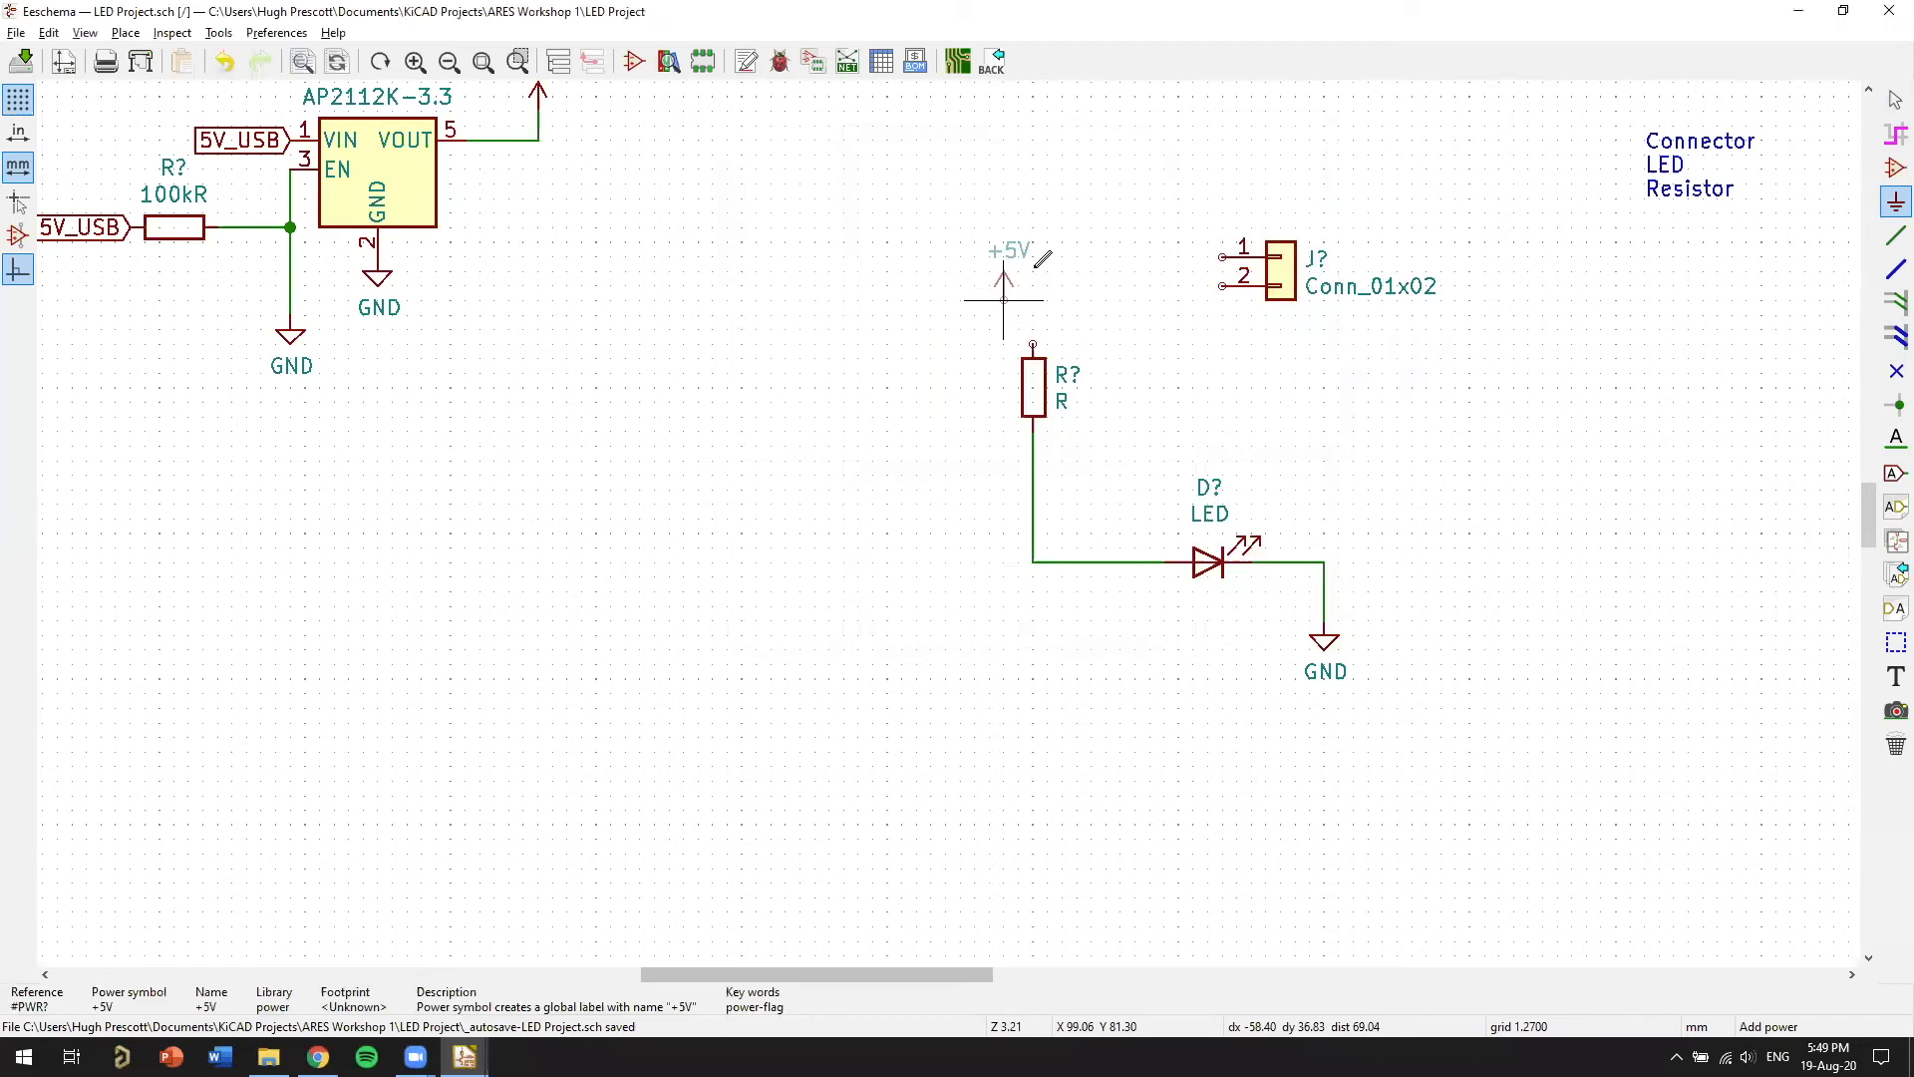
{"action": "left_click", "coordinate": [1033, 344]}
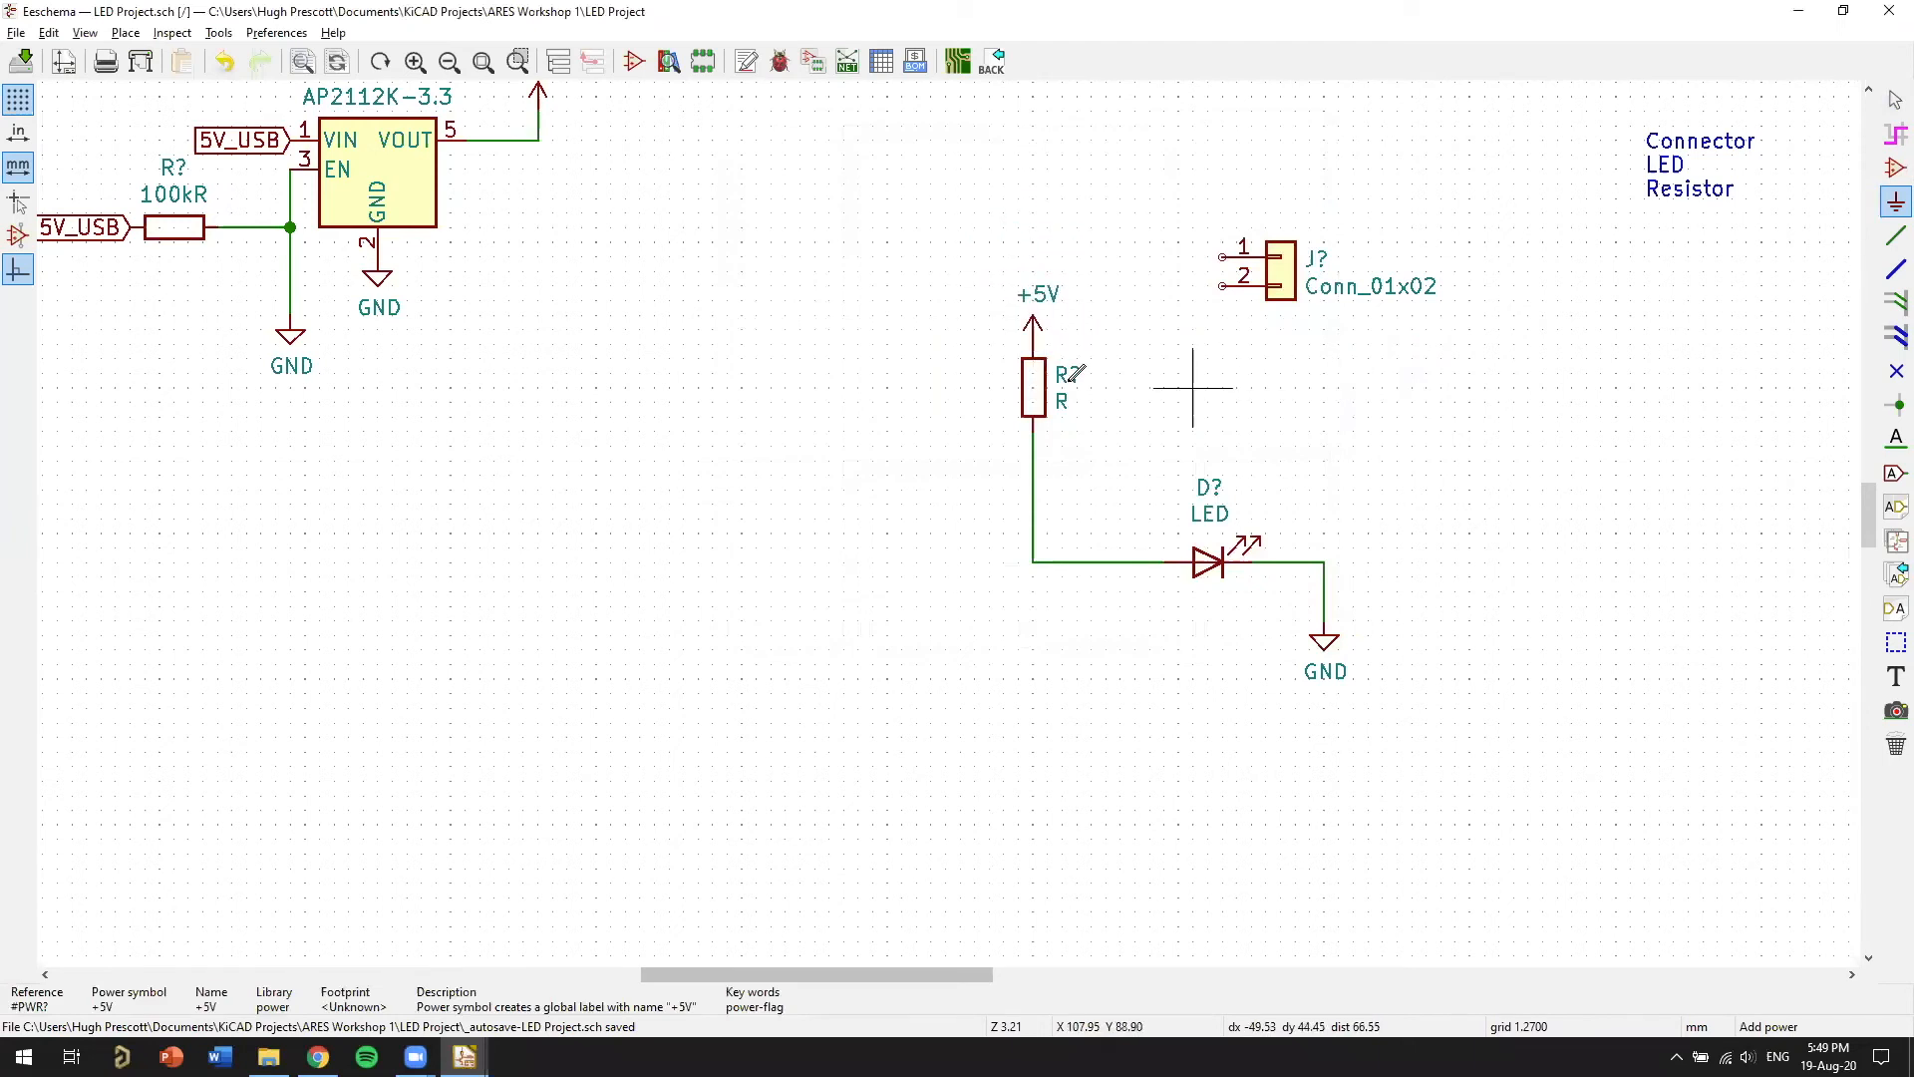
{"action": "right_click", "coordinate": [1510, 532]}
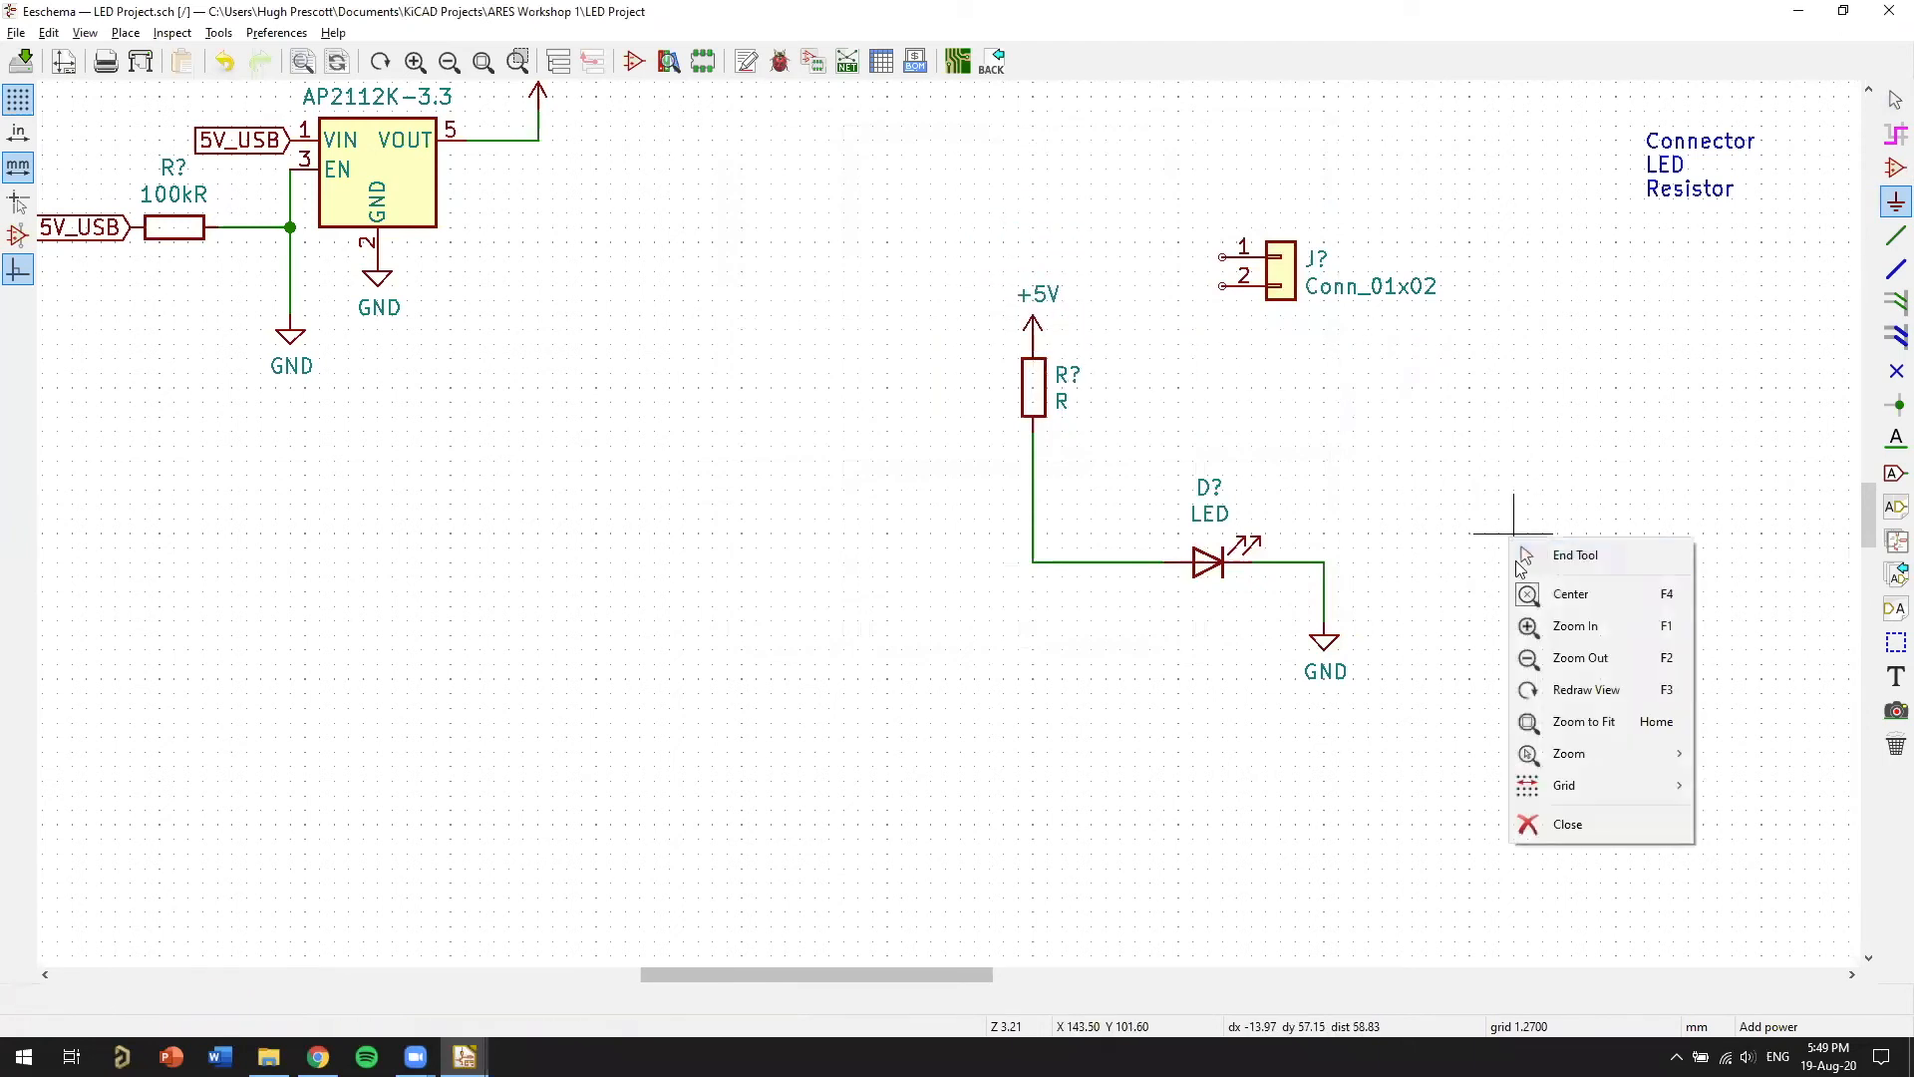
{"action": "left_click", "coordinate": [1556, 547]}
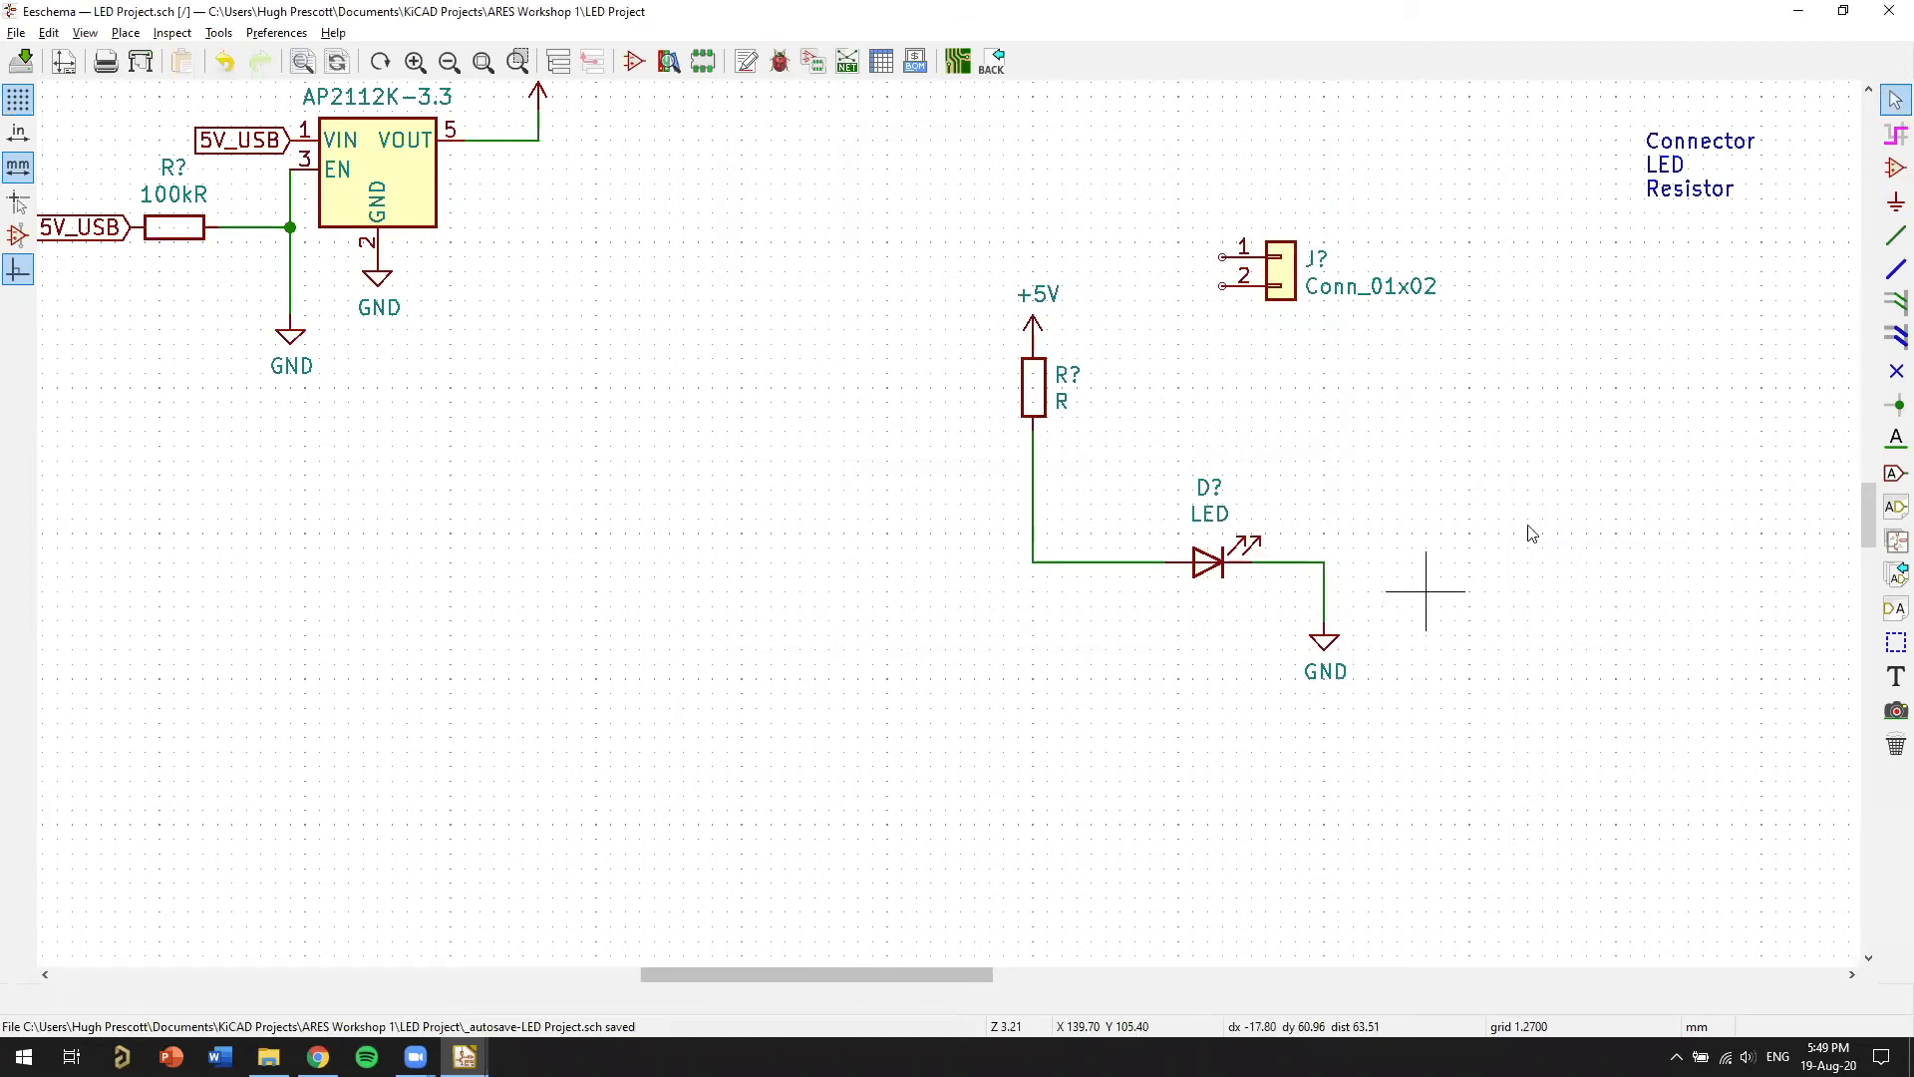
Move the Conn_01x02 connector to the right and slightly down, into the empty area below the component list text
{"action": "scroll", "coordinate": [910, 535], "scroll_direction": "down", "scroll_amount": 1}
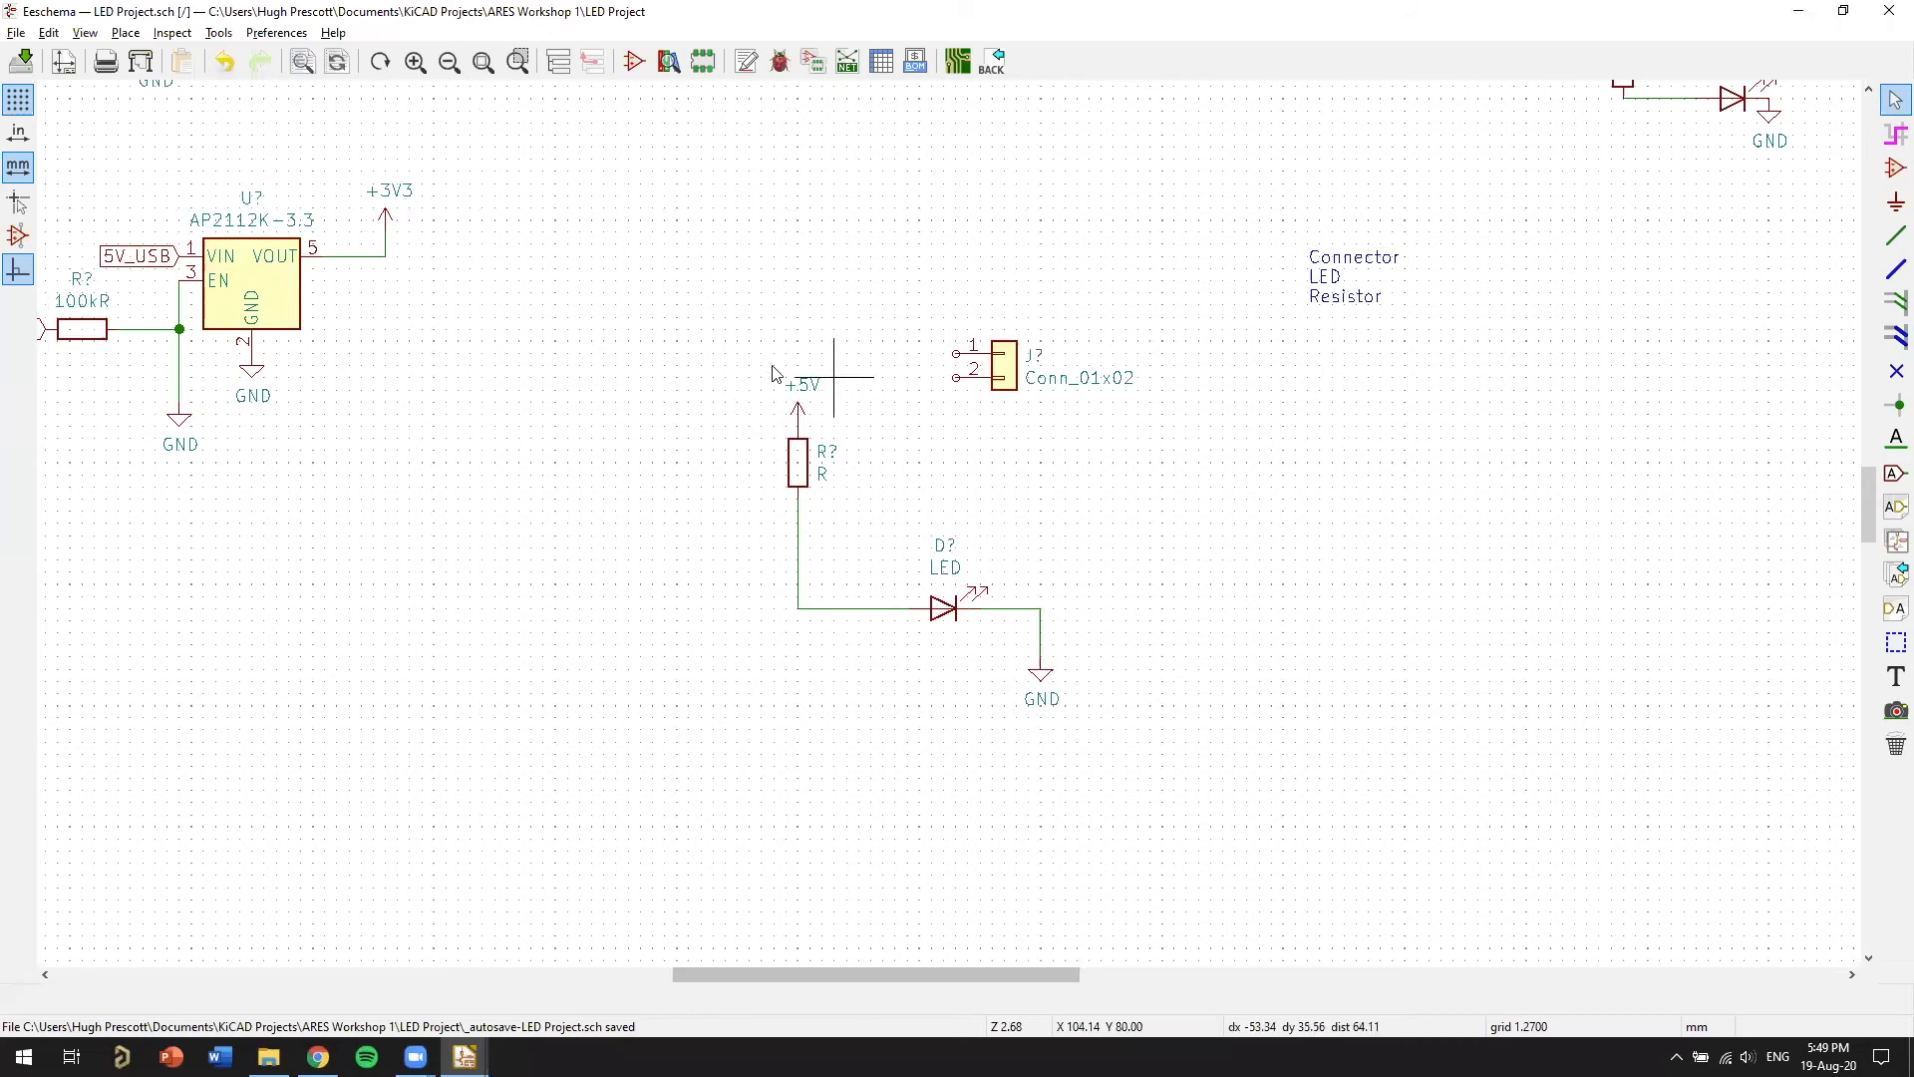
{"action": "scroll", "coordinate": [798, 377], "scroll_direction": "up", "scroll_amount": 1}
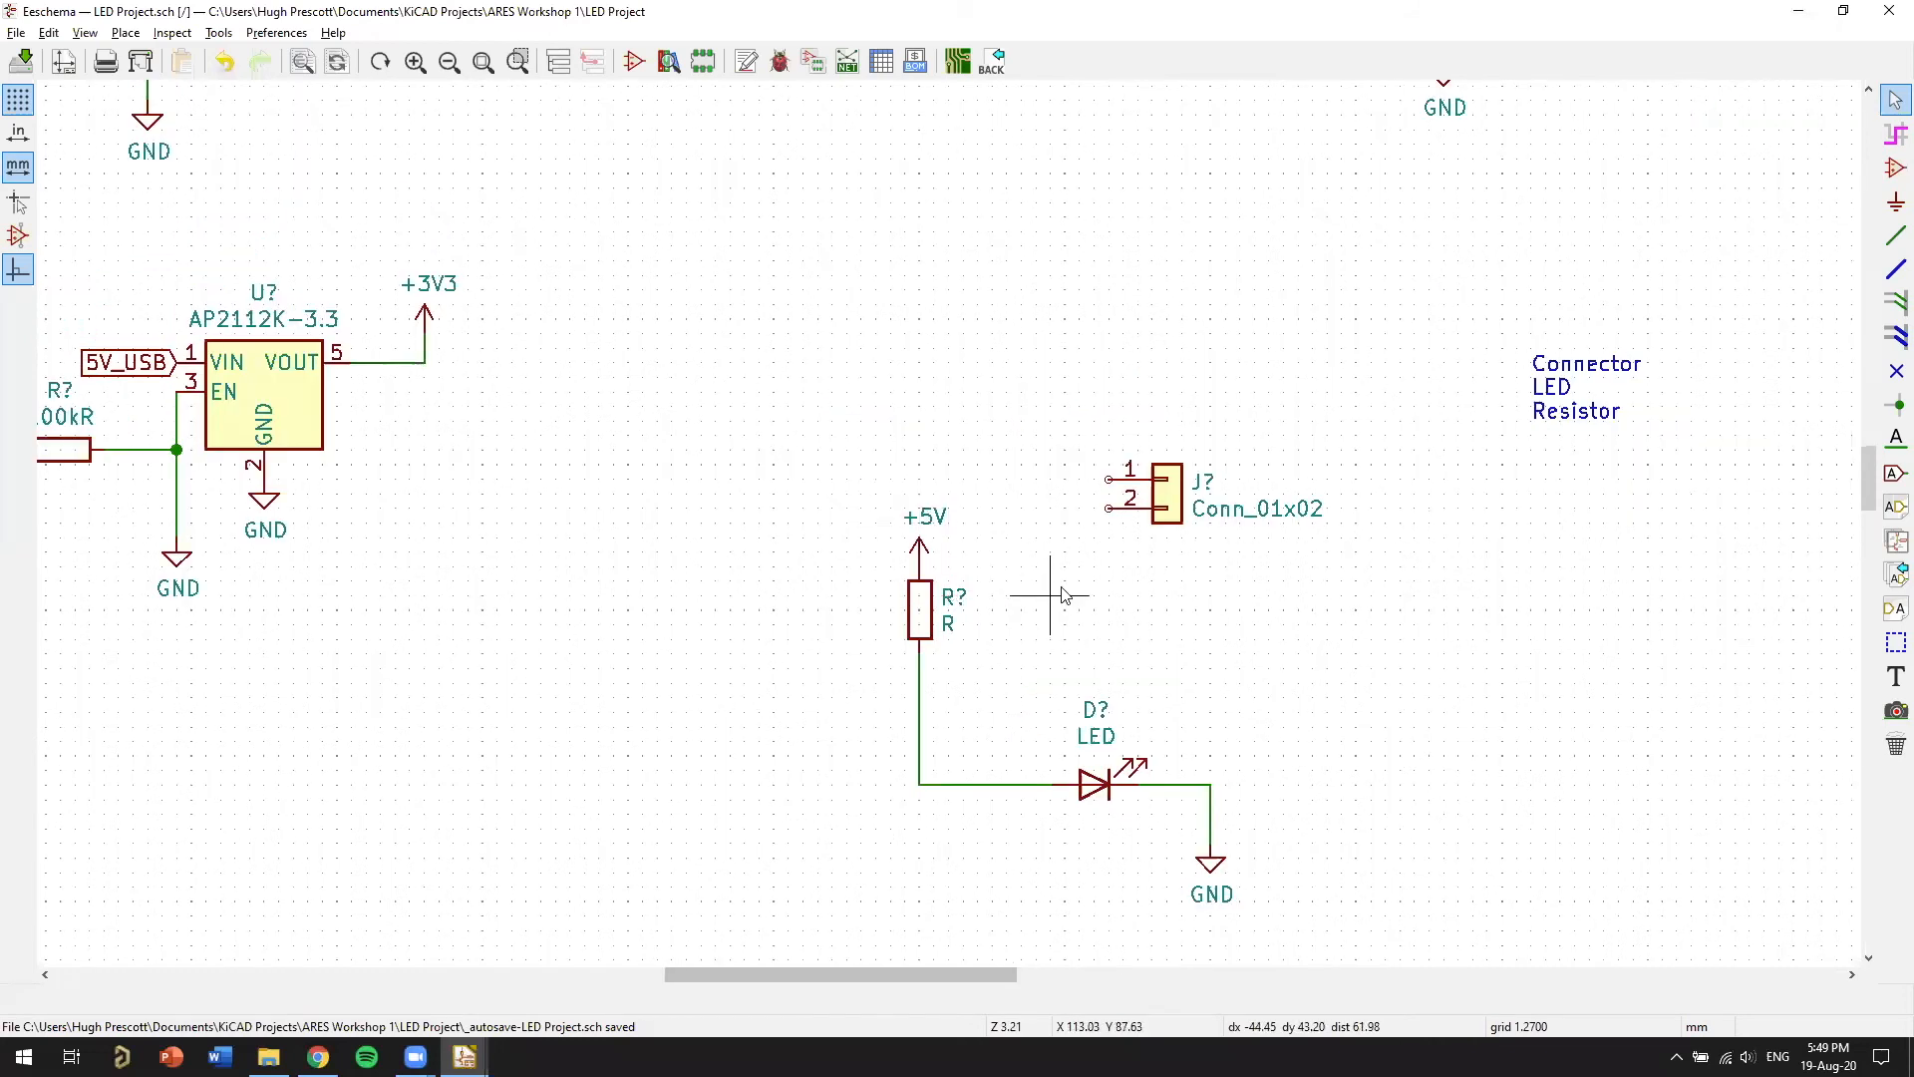
{"action": "scroll", "coordinate": [1062, 595], "scroll_direction": "down", "scroll_amount": 1, "text": "shift"}
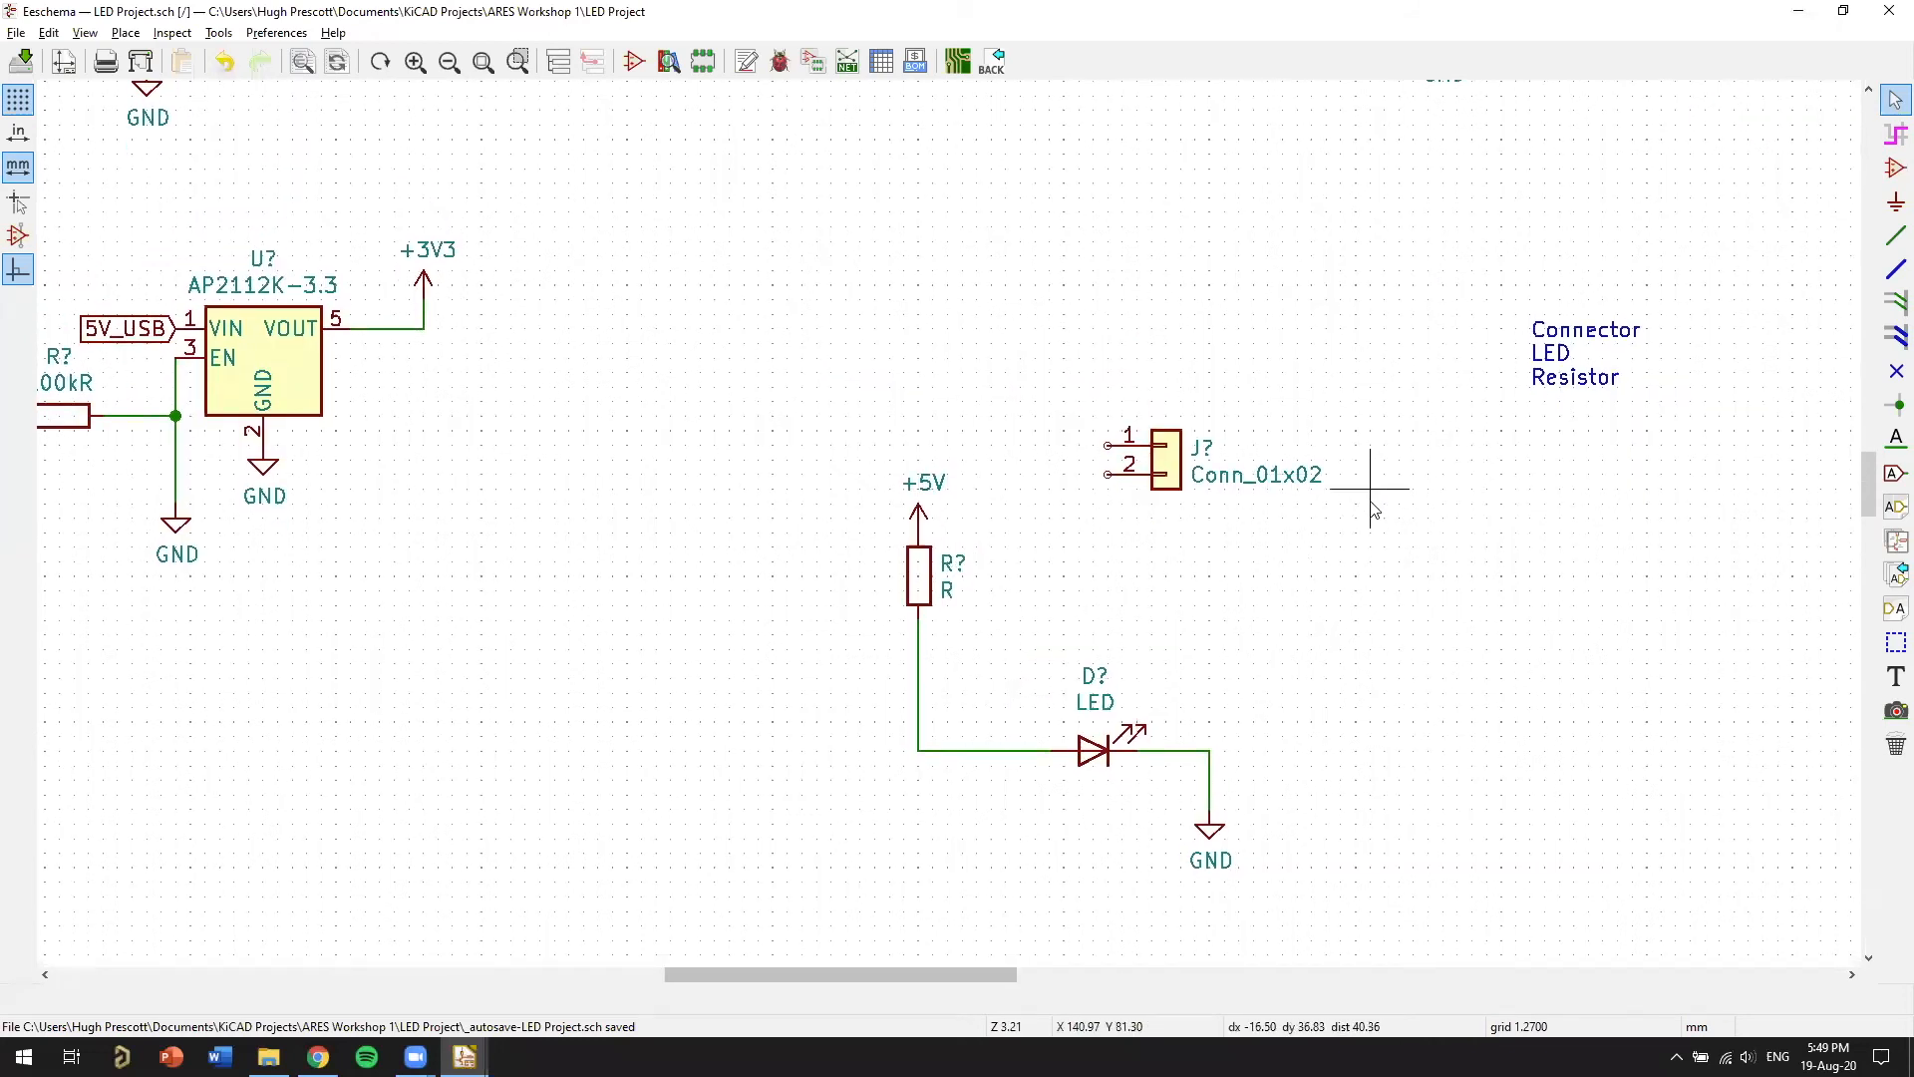
{"action": "left_click_drag", "start_coordinate": [1085, 399], "coordinate": [1321, 551]}
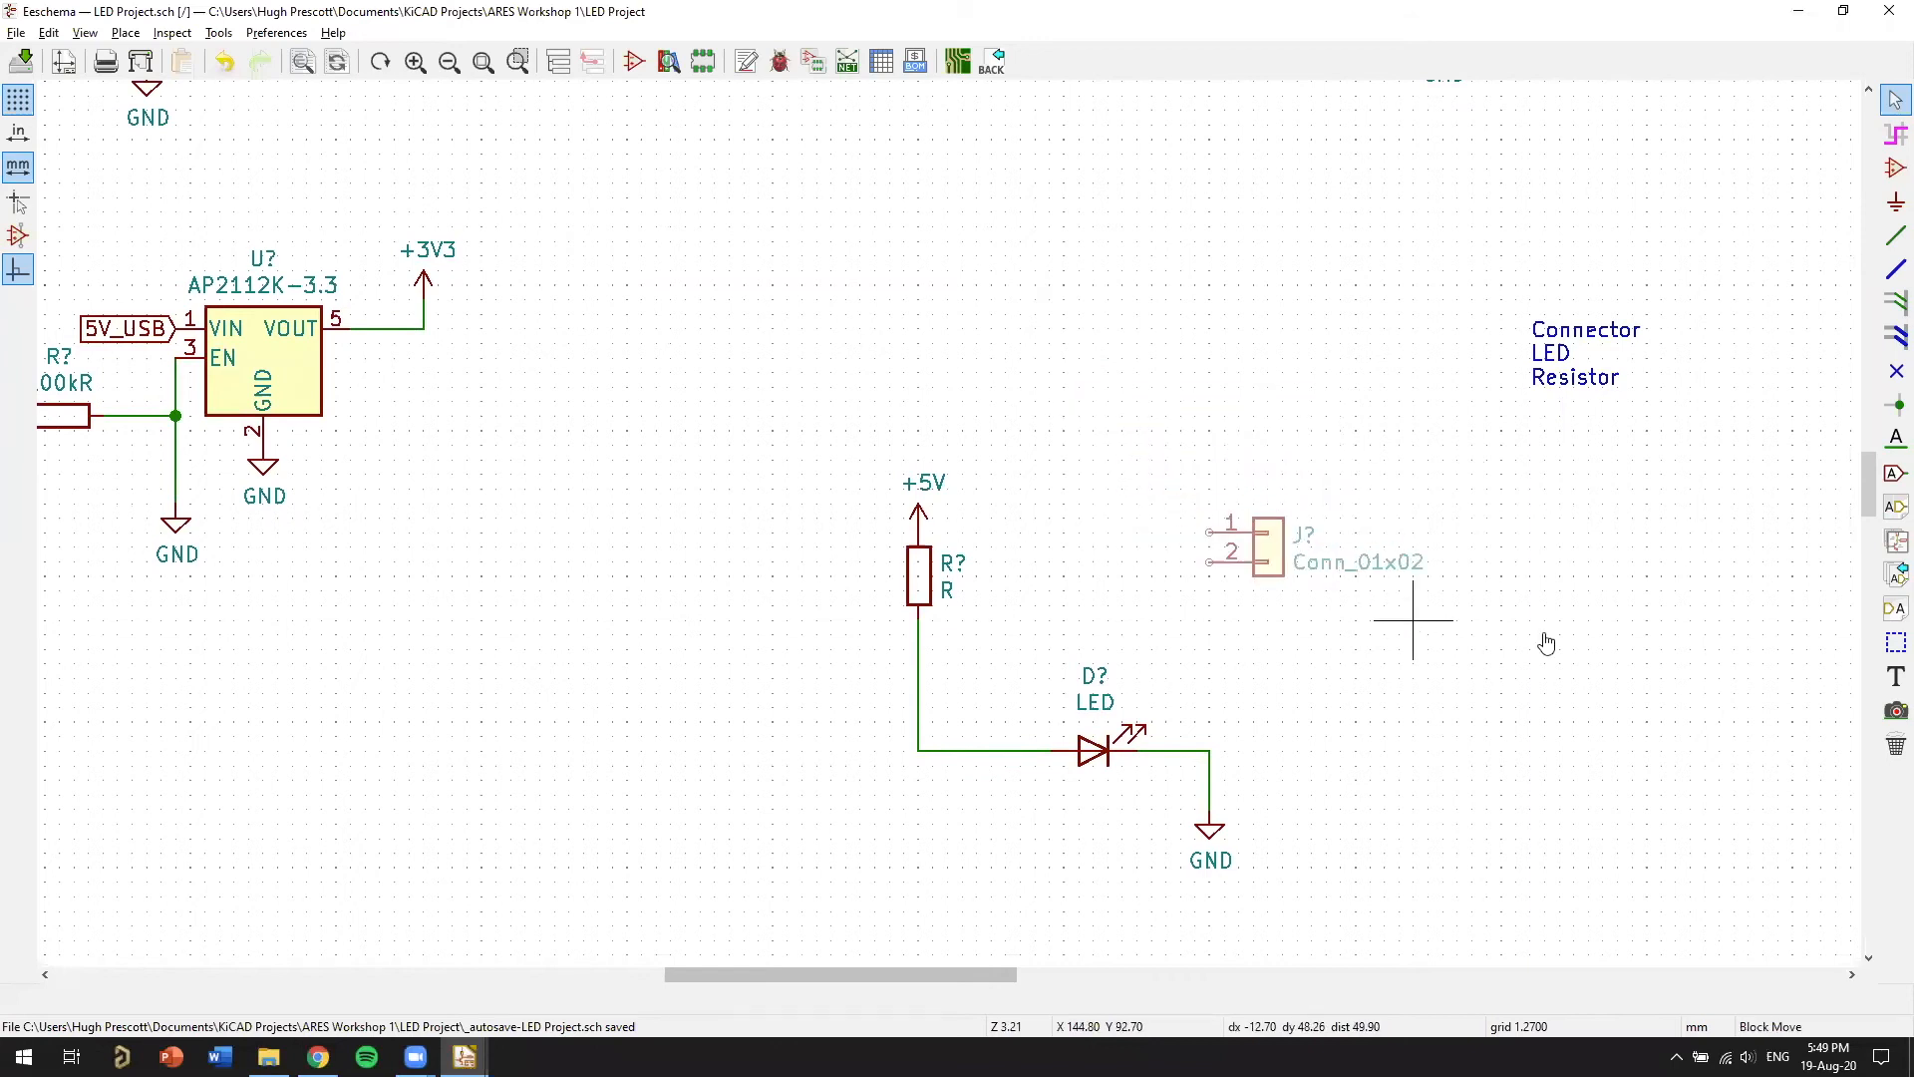
{"action": "scroll", "coordinate": [1555, 643], "scroll_direction": "right", "scroll_amount": 1, "text": "ctrl"}
{"action": "left_click", "coordinate": [1695, 698]}
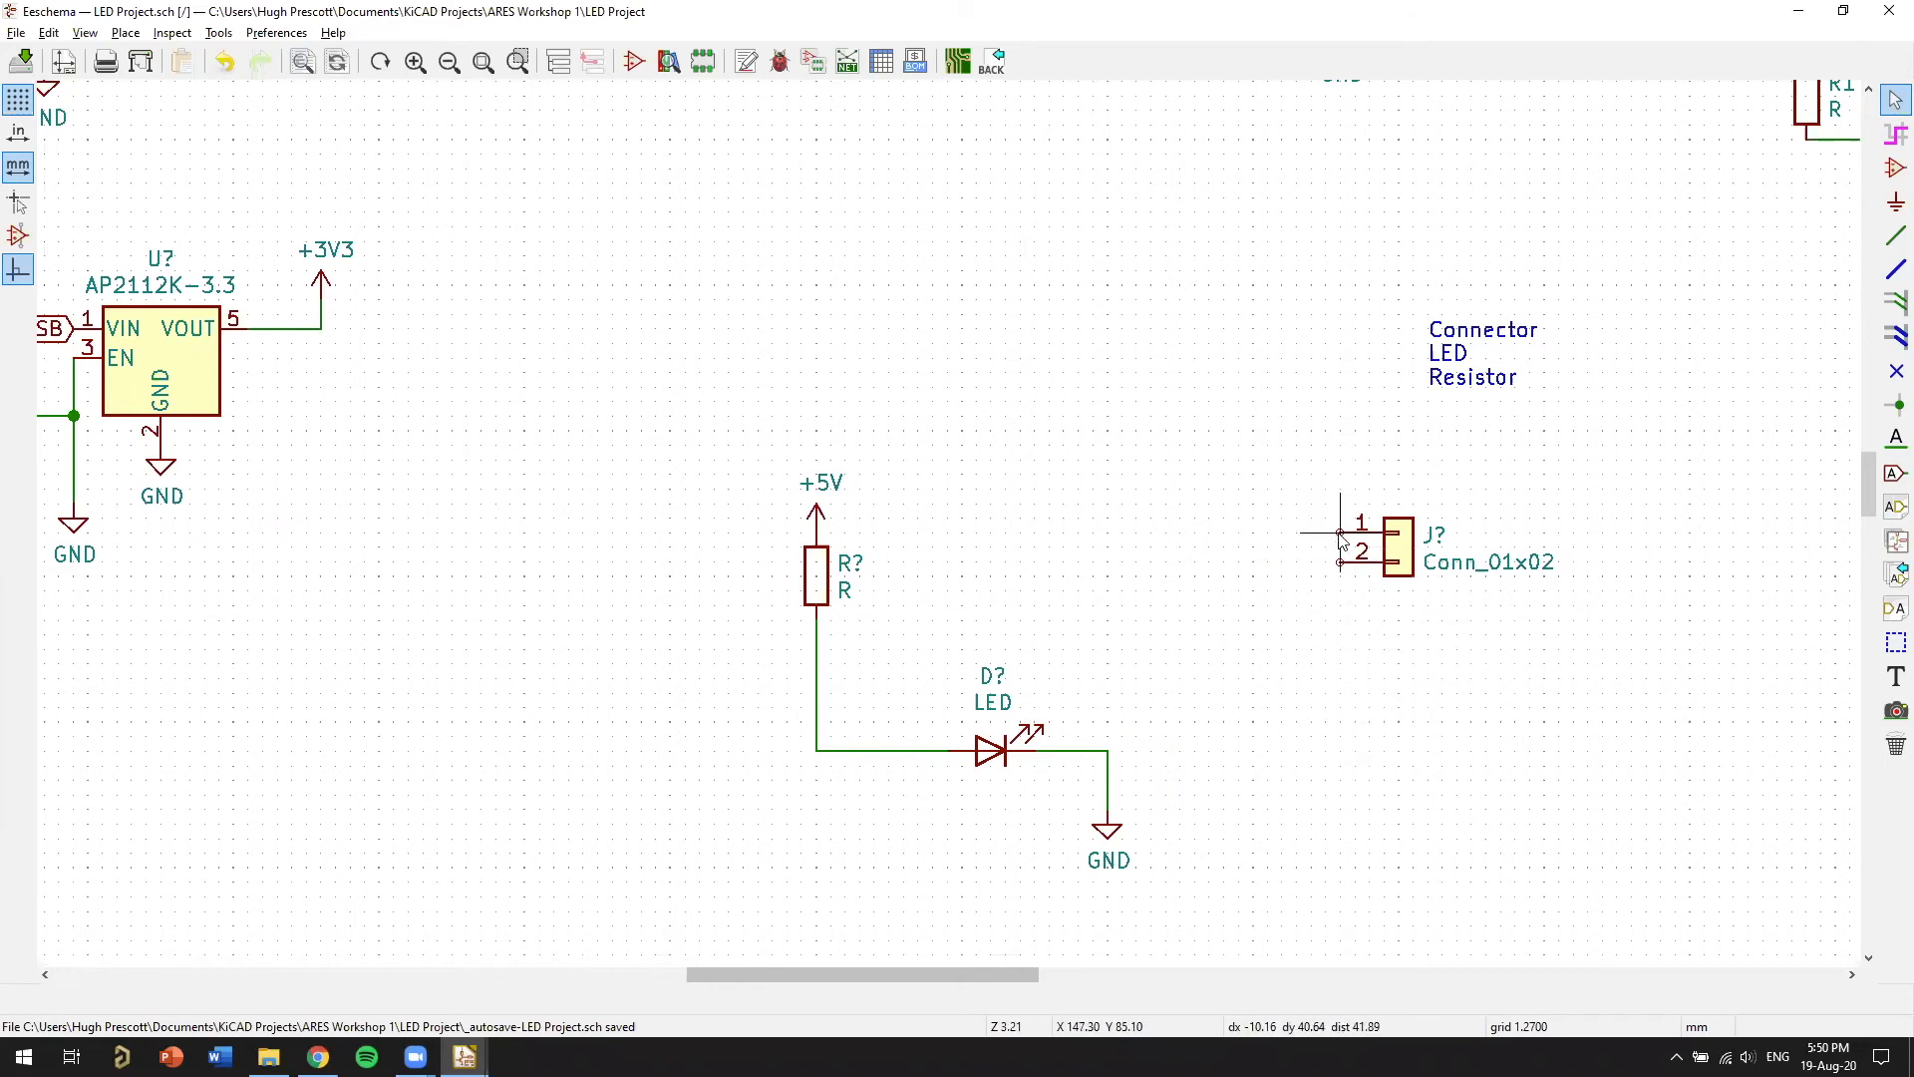
Draw a short wire straight up from connector pin 1 and another straight down from pin 2, both ending in empty space
{"action": "key", "text": "w"}
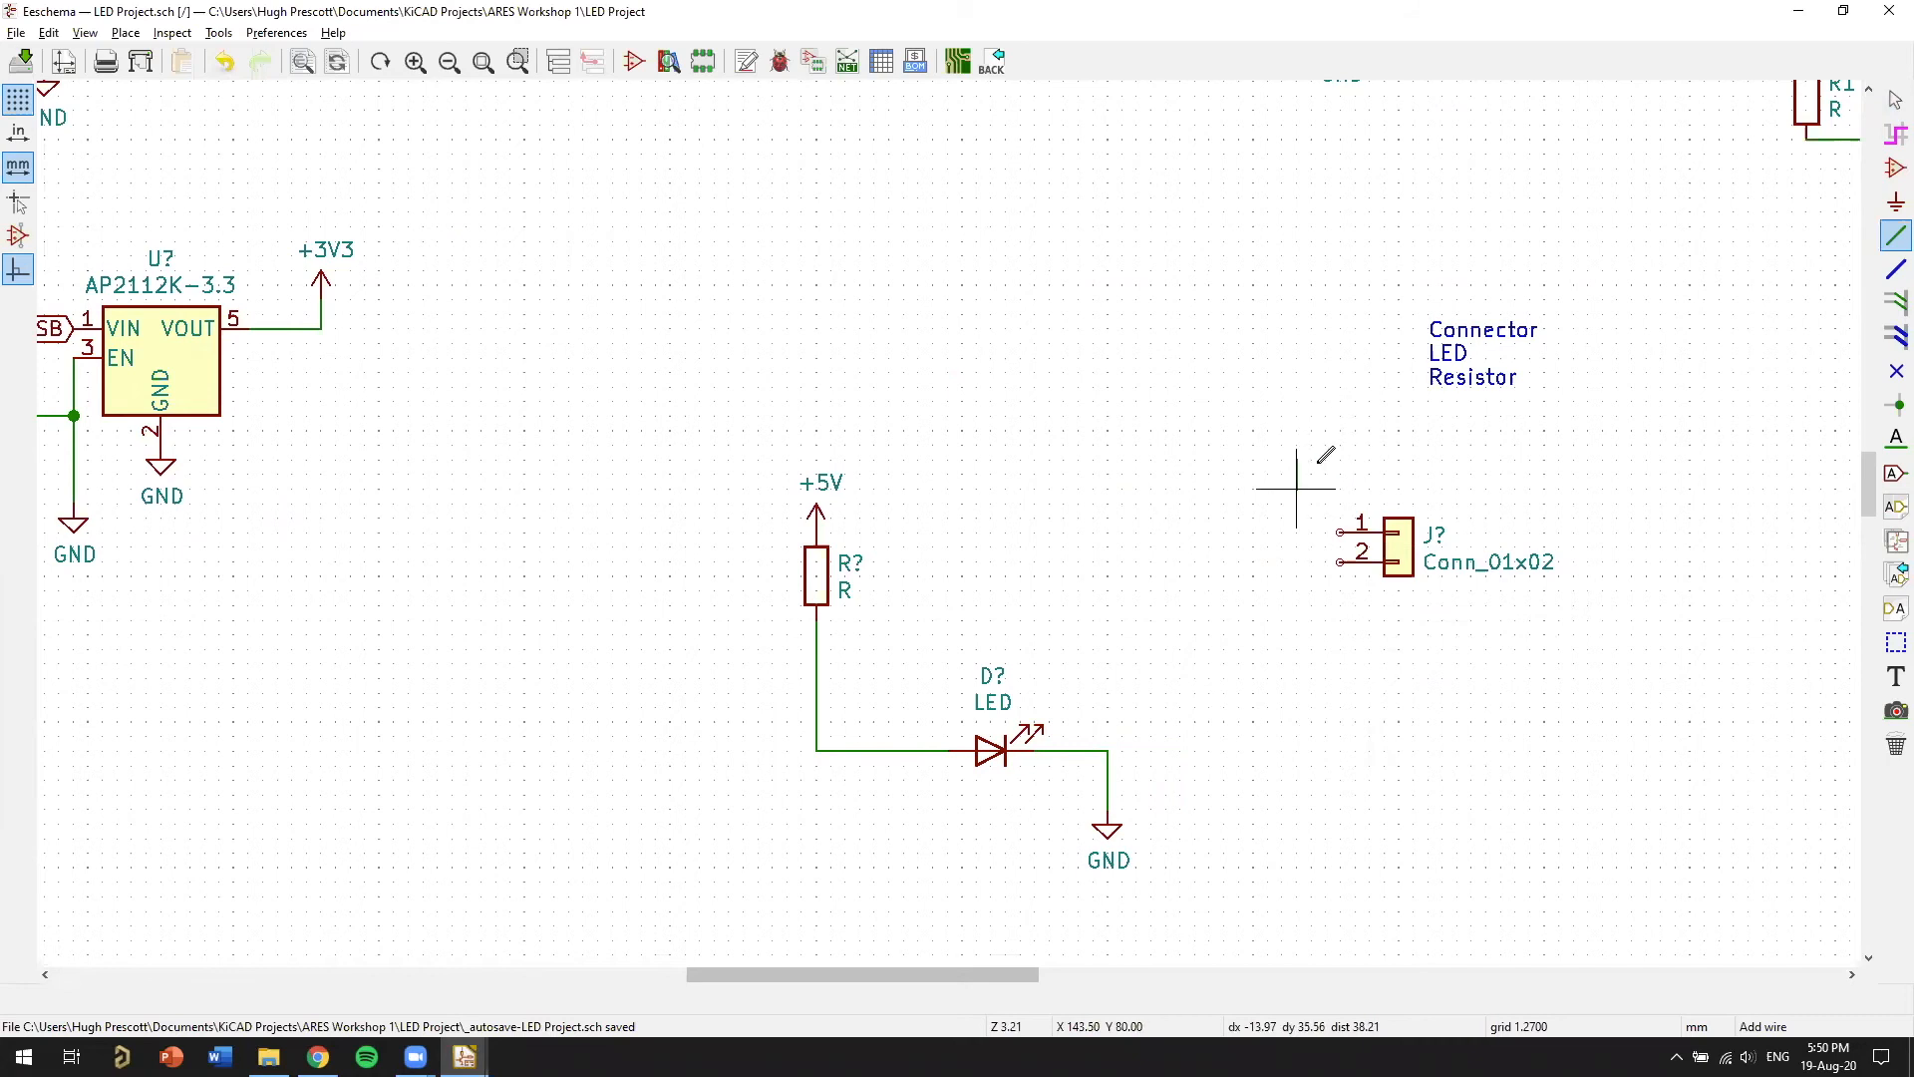
{"action": "right_click", "coordinate": [1297, 454]}
{"action": "left_click", "coordinate": [1362, 471]}
{"action": "left_click", "coordinate": [1340, 532]}
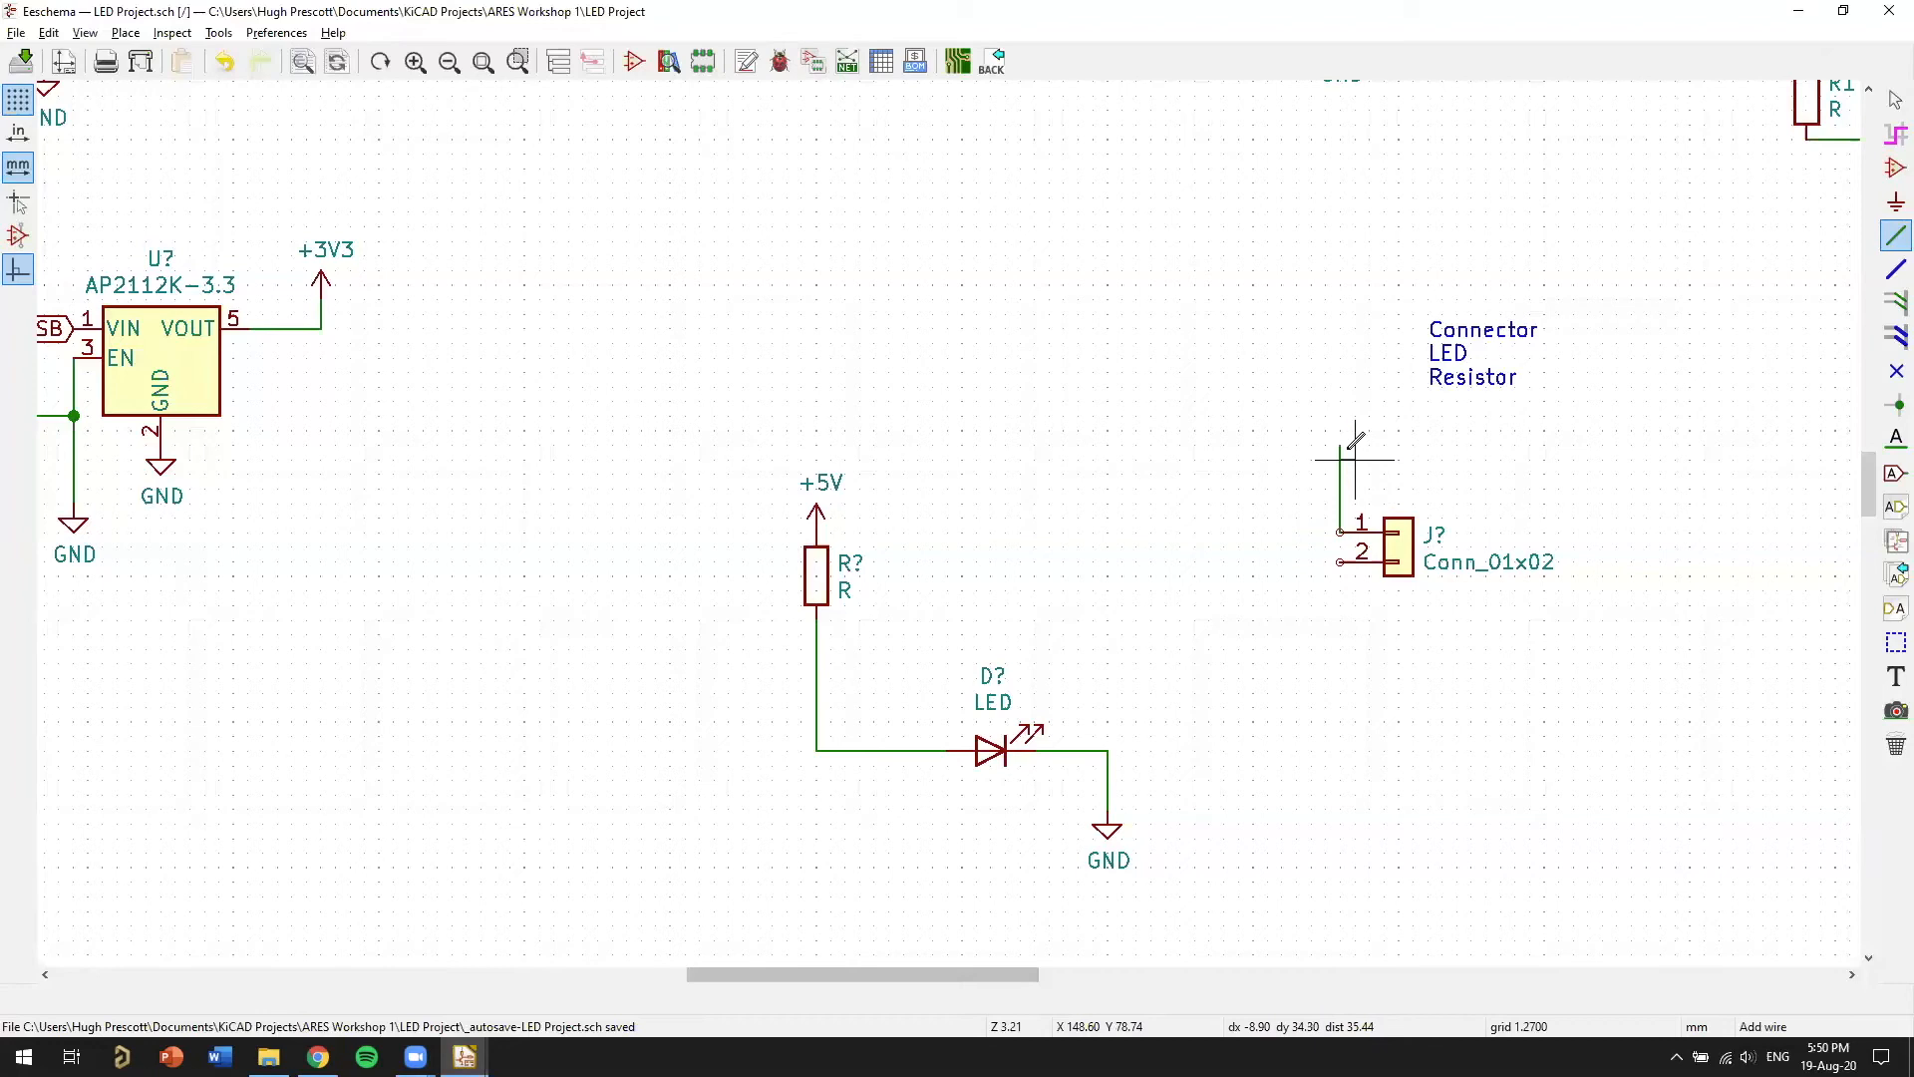
{"action": "double_click", "coordinate": [1341, 446]}
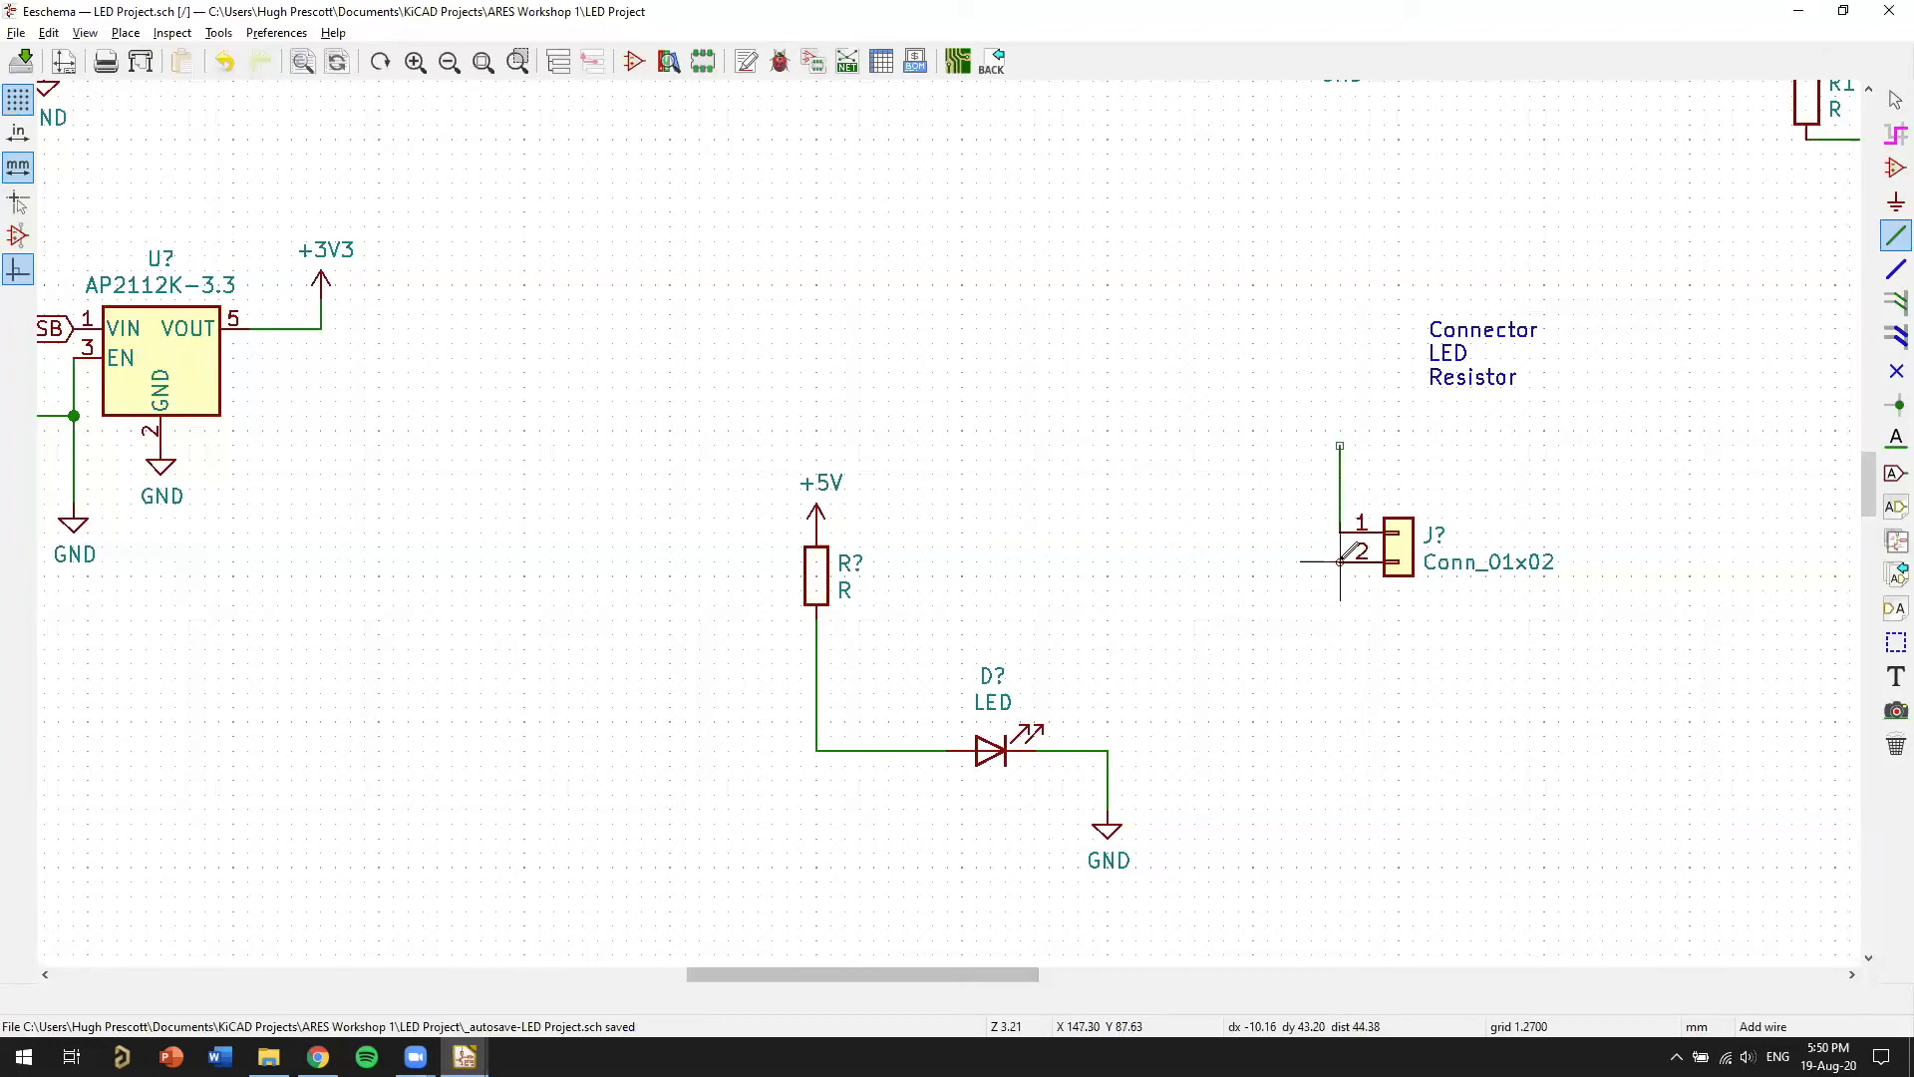
{"action": "double_click", "coordinate": [1340, 634]}
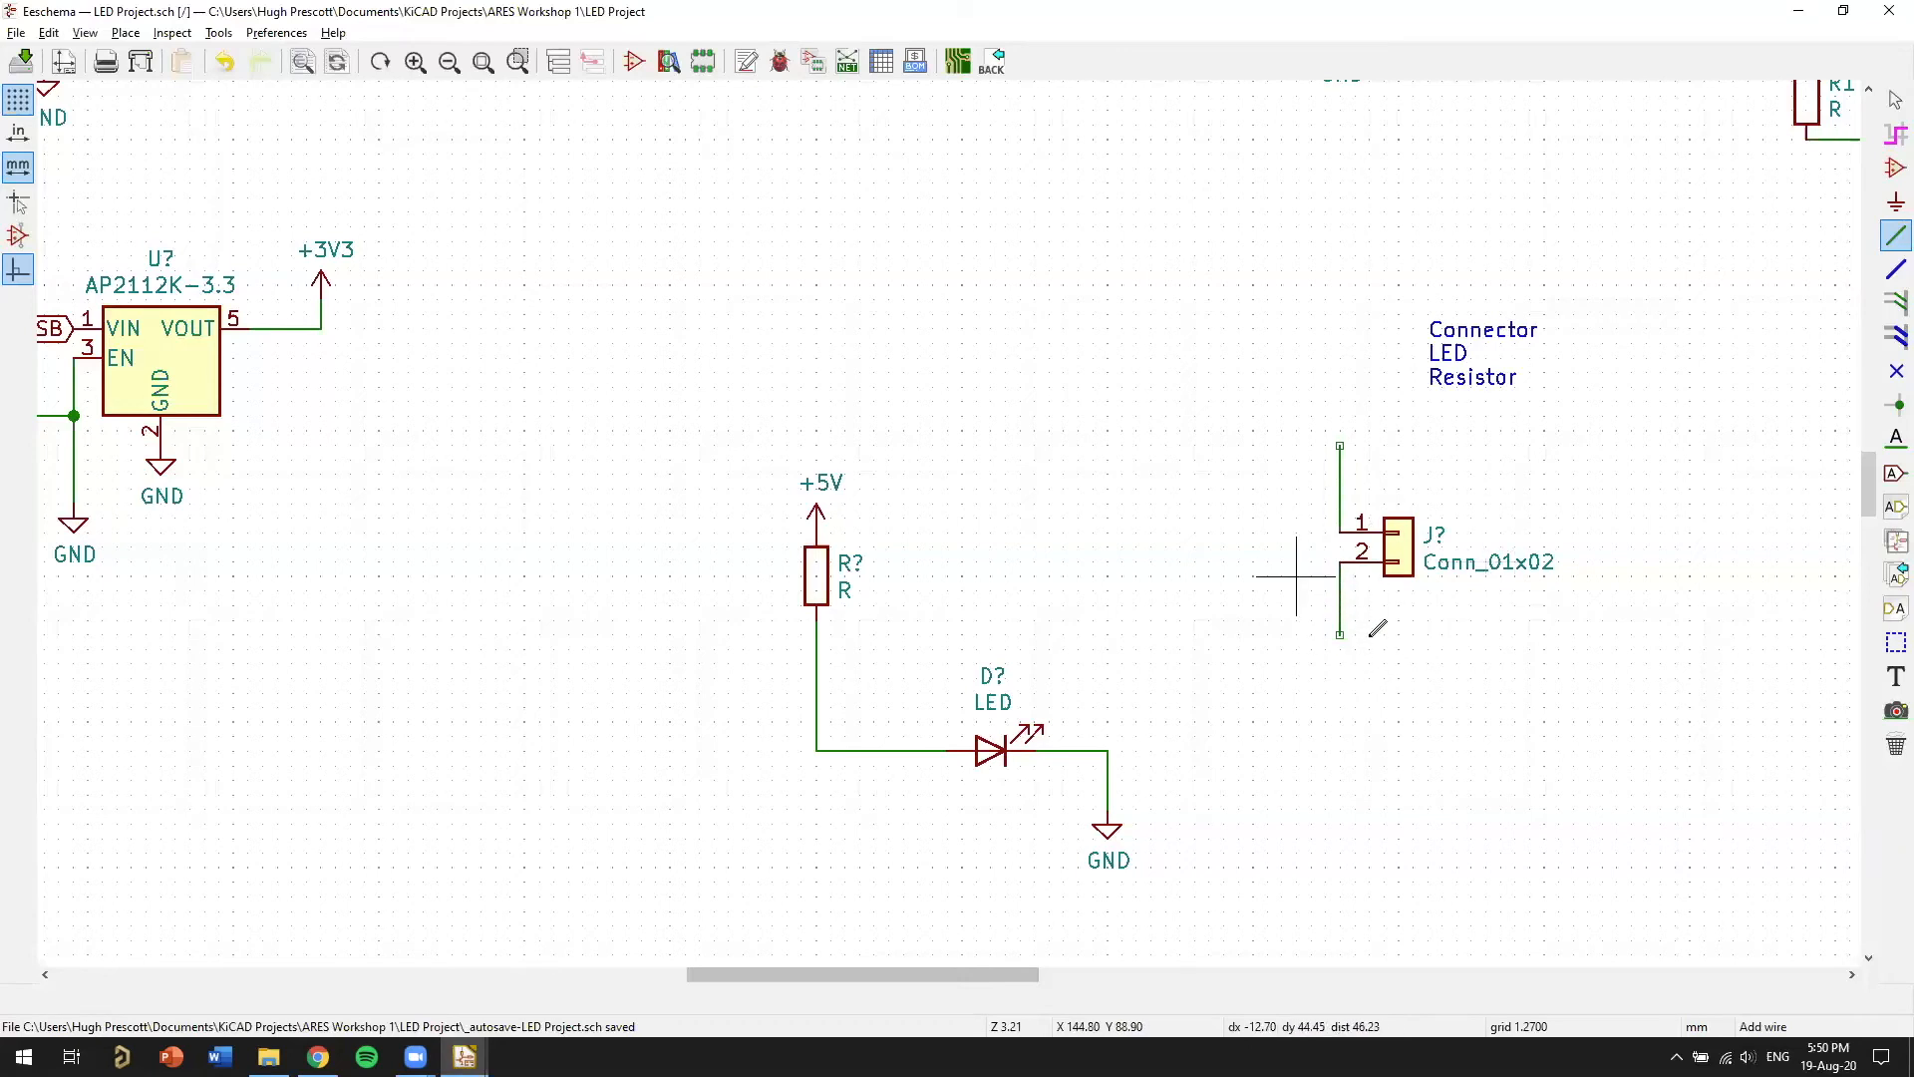
{"action": "right_click", "coordinate": [1487, 649]}
{"action": "left_click", "coordinate": [1548, 675]}
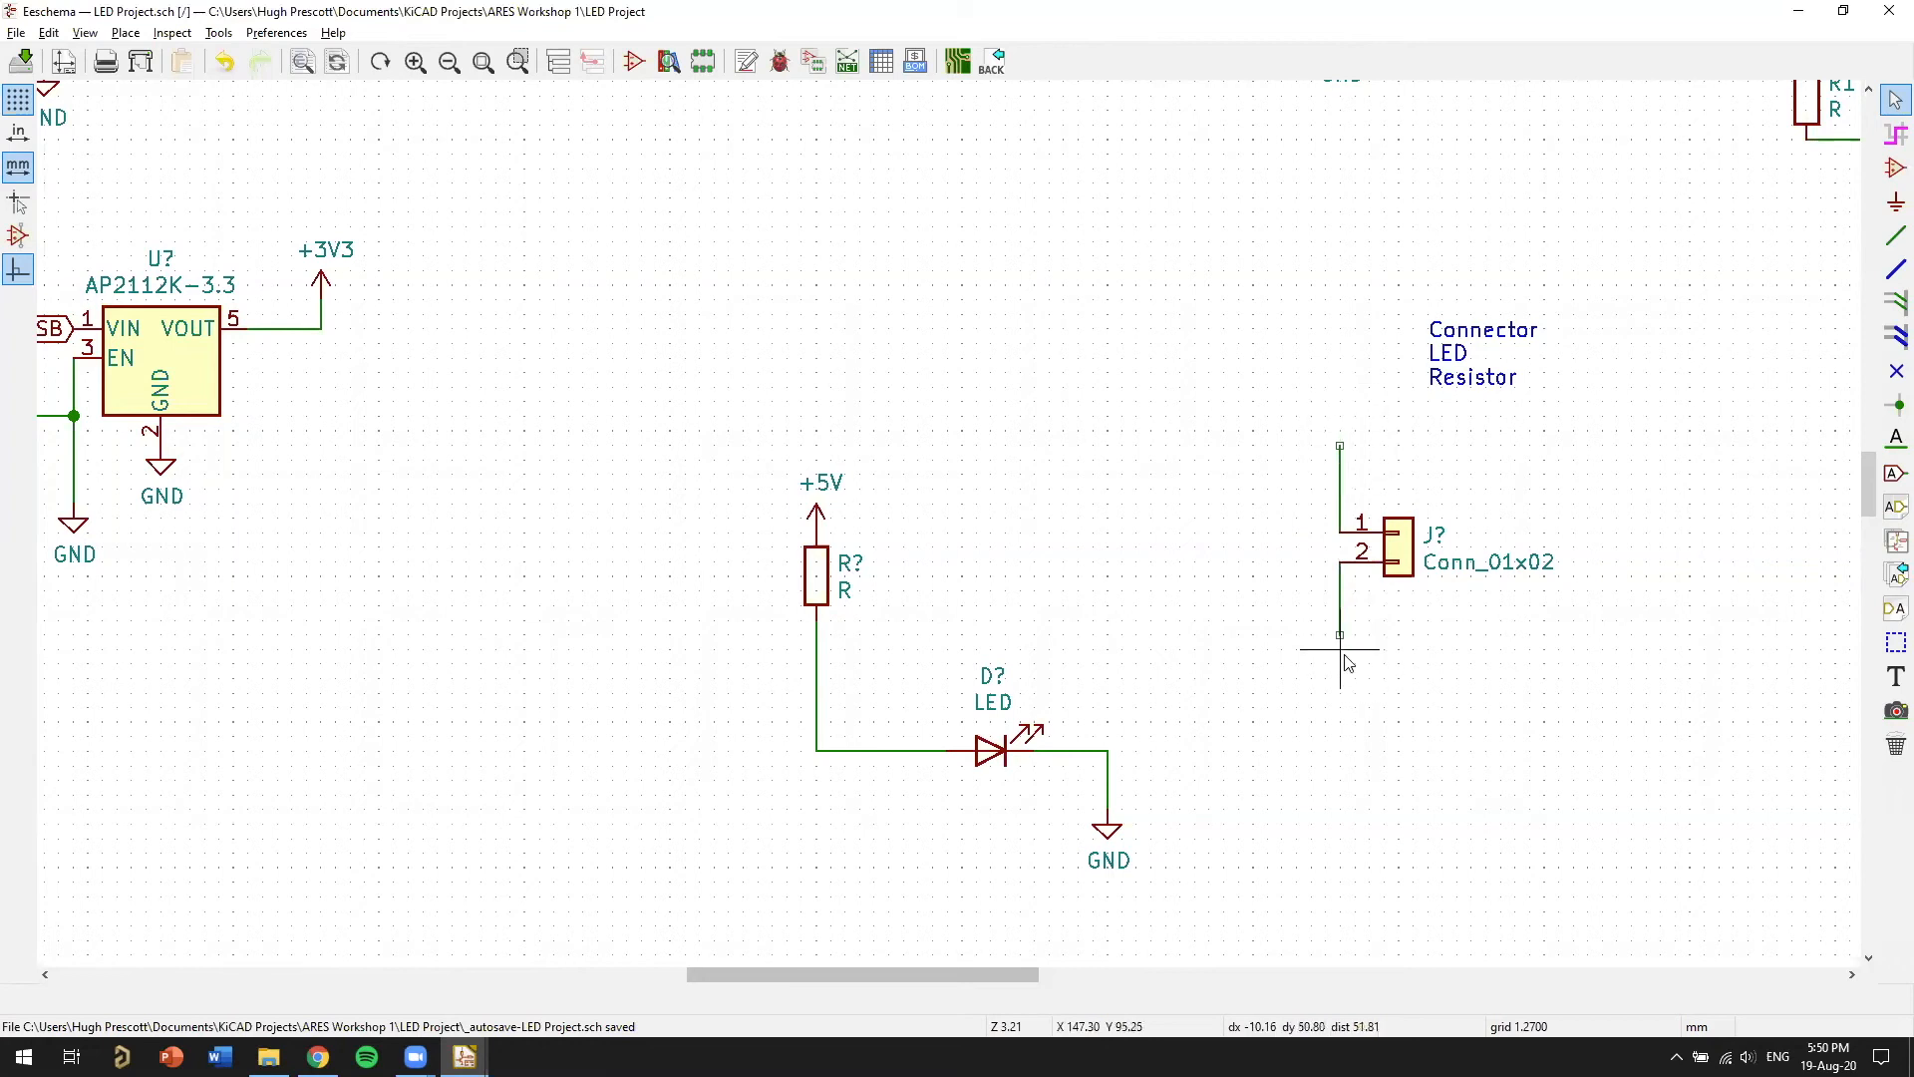
Place a +5V power symbol on the upper end of the wire from connector pin 1
{"action": "left_click", "coordinate": [1888, 207]}
{"action": "left_click", "coordinate": [1604, 331]}
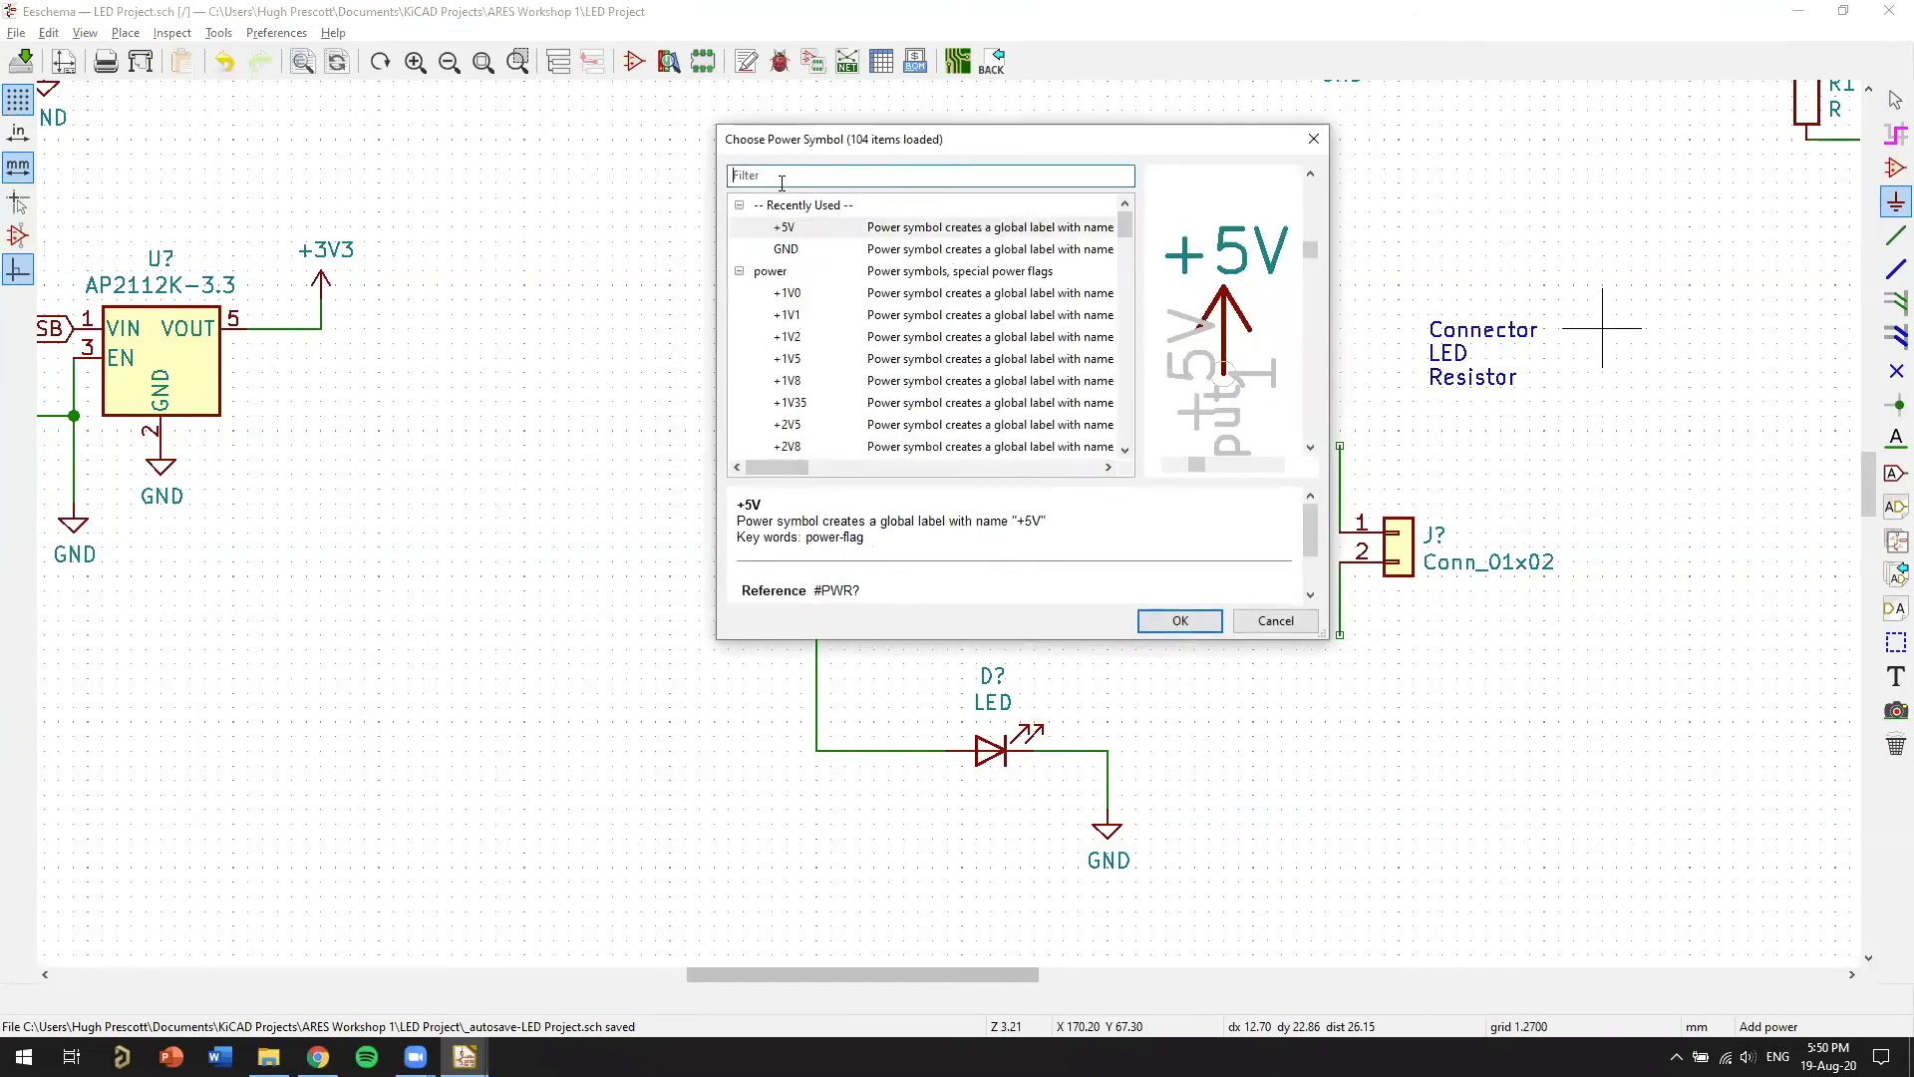
{"action": "type", "text": "5V"}
{"action": "left_click", "coordinate": [786, 271]}
{"action": "left_click", "coordinate": [1179, 620]}
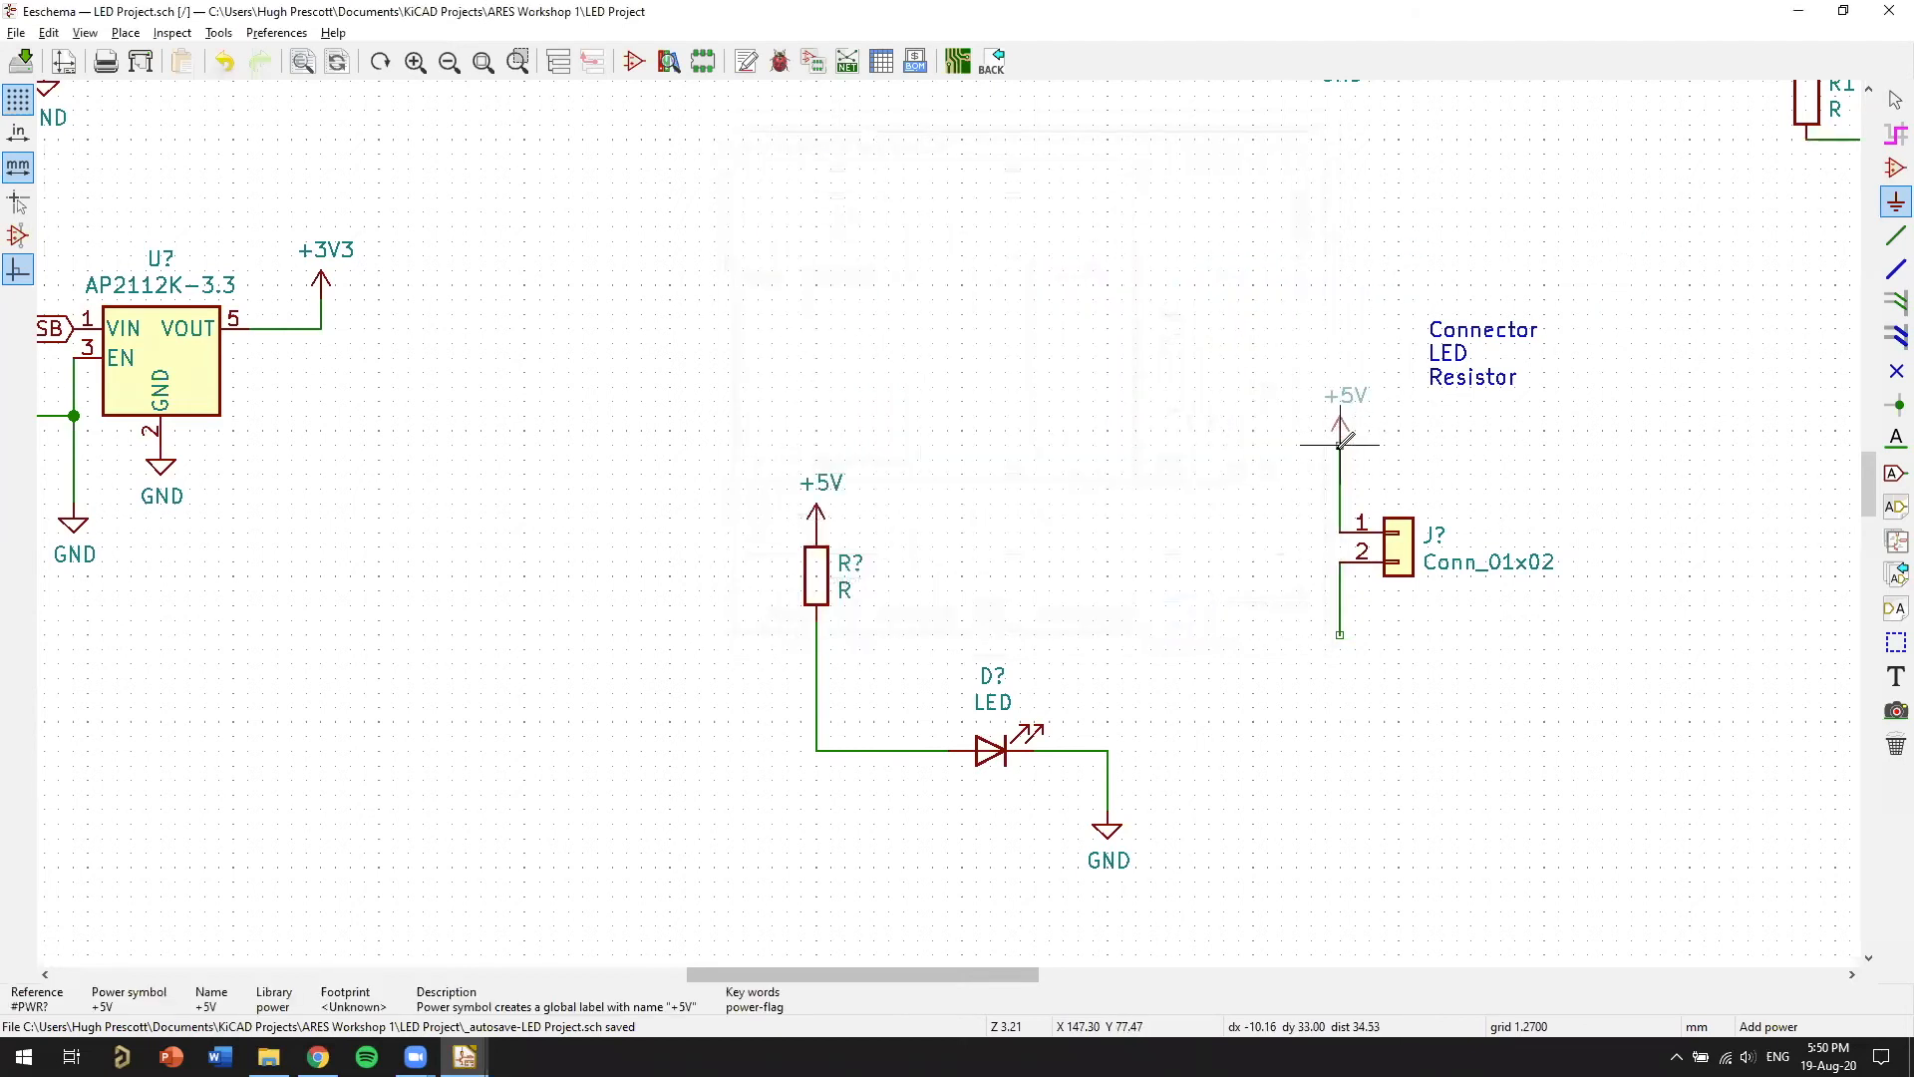
{"action": "left_click", "coordinate": [1340, 444]}
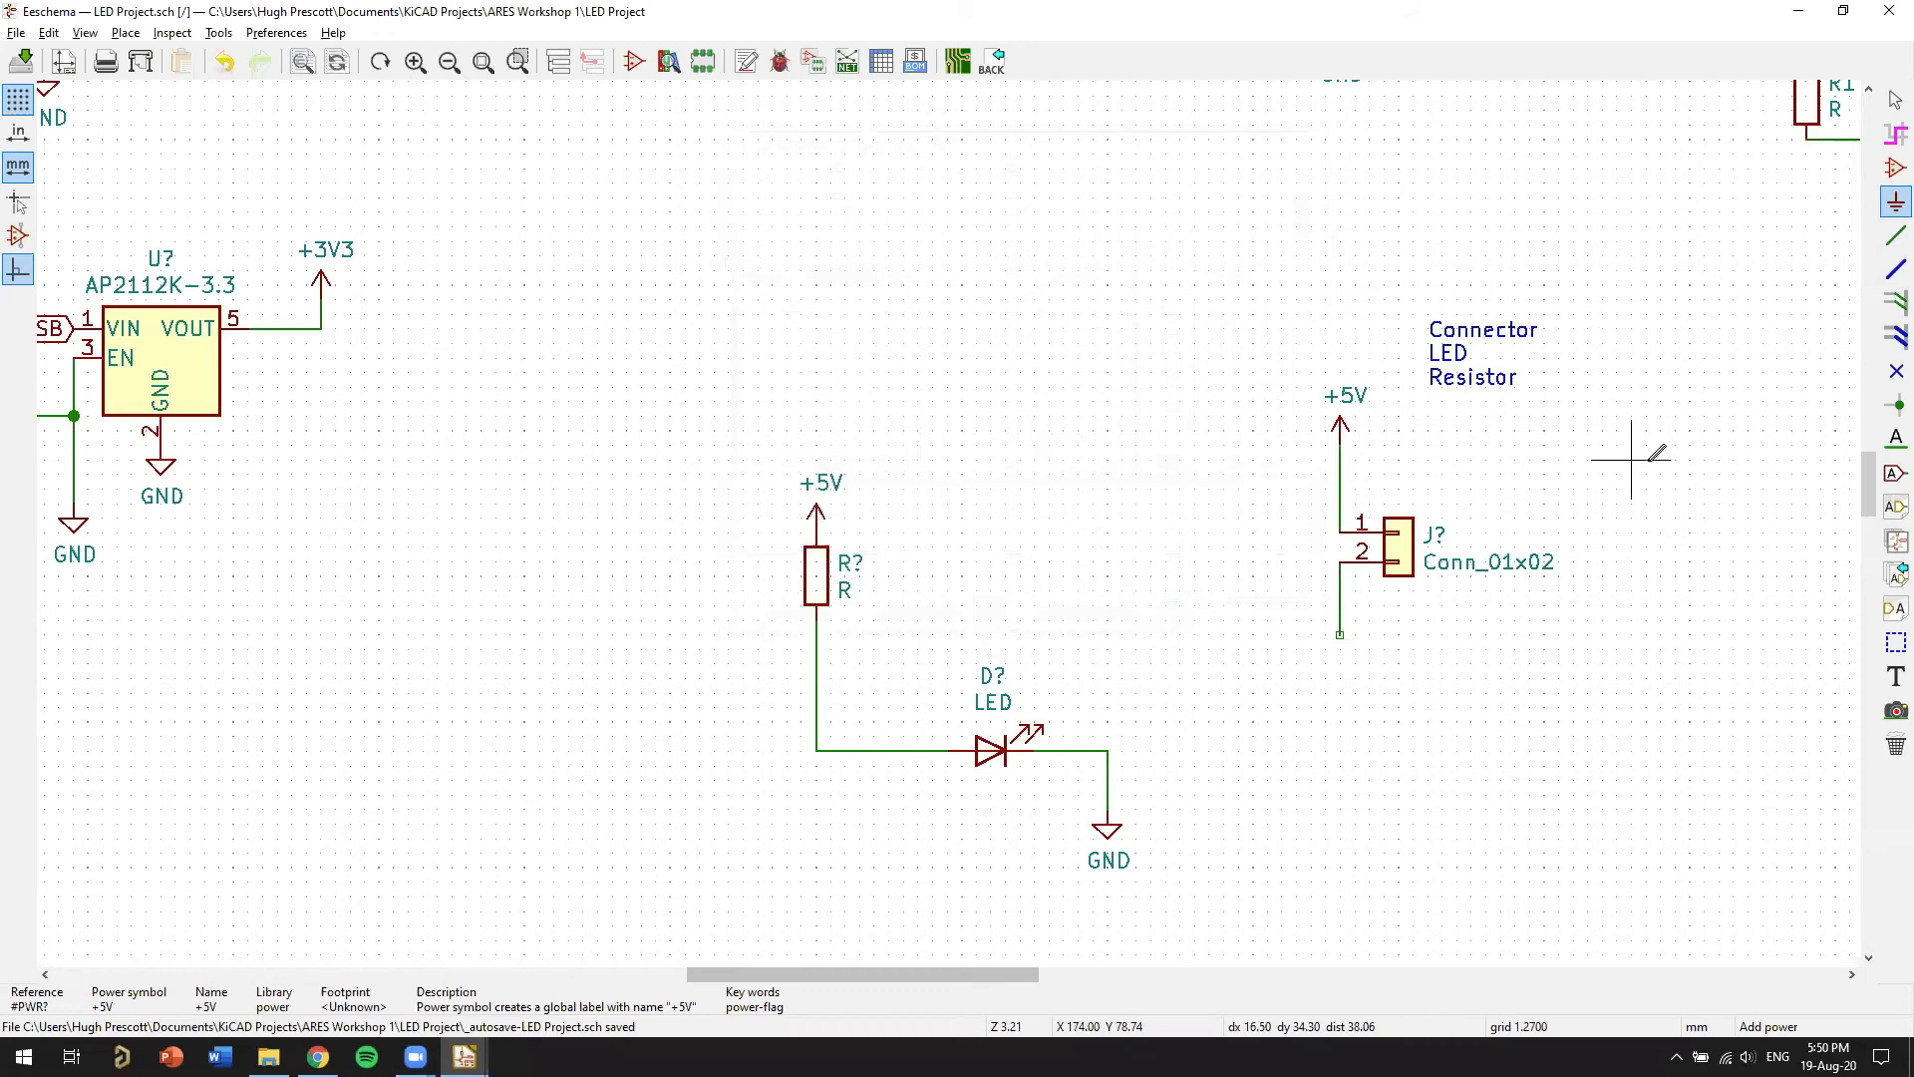
Place a GND power symbol on the lower end of the wire from connector pin 2 and end the power tool
{"action": "left_click", "coordinate": [1398, 678]}
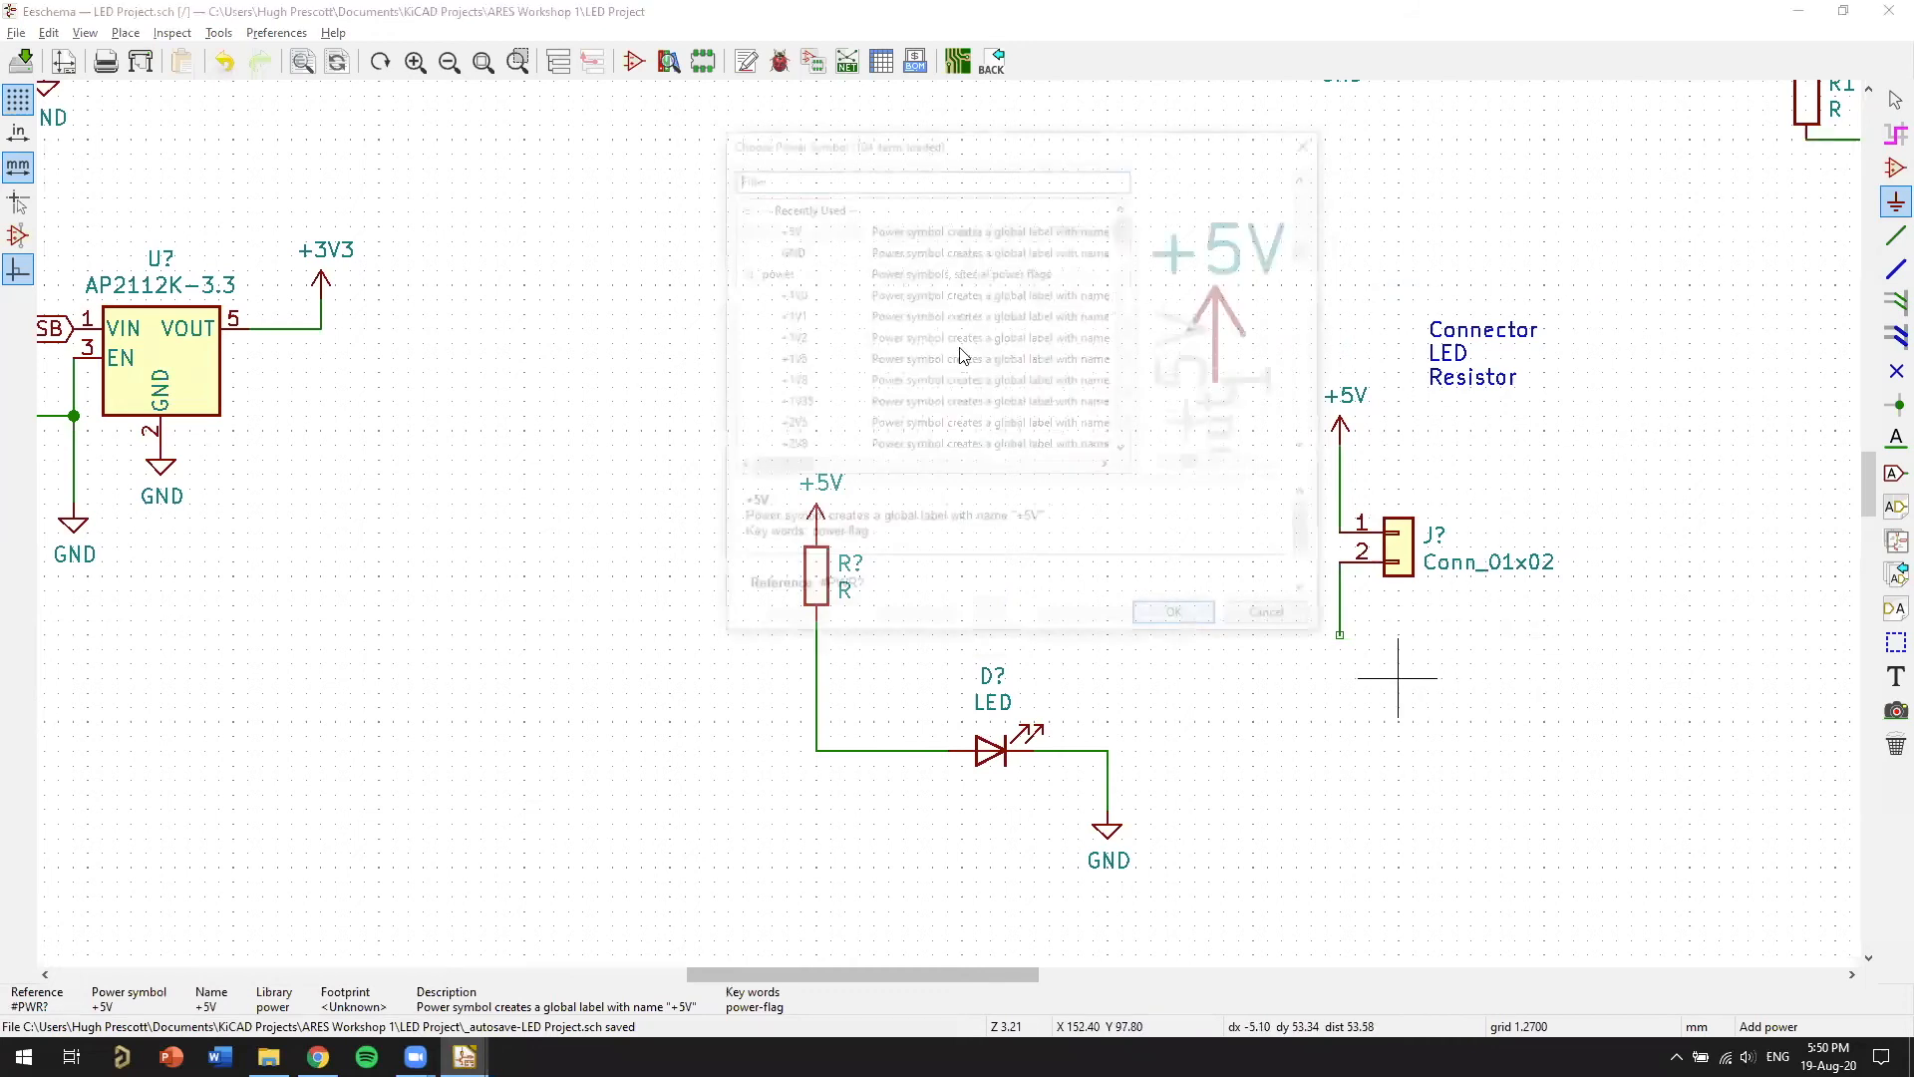
{"action": "left_click", "coordinate": [826, 249]}
{"action": "left_click", "coordinate": [1179, 621]}
{"action": "left_click", "coordinate": [1340, 634]}
{"action": "scroll", "coordinate": [1466, 641], "scroll_direction": "down", "scroll_amount": 1}
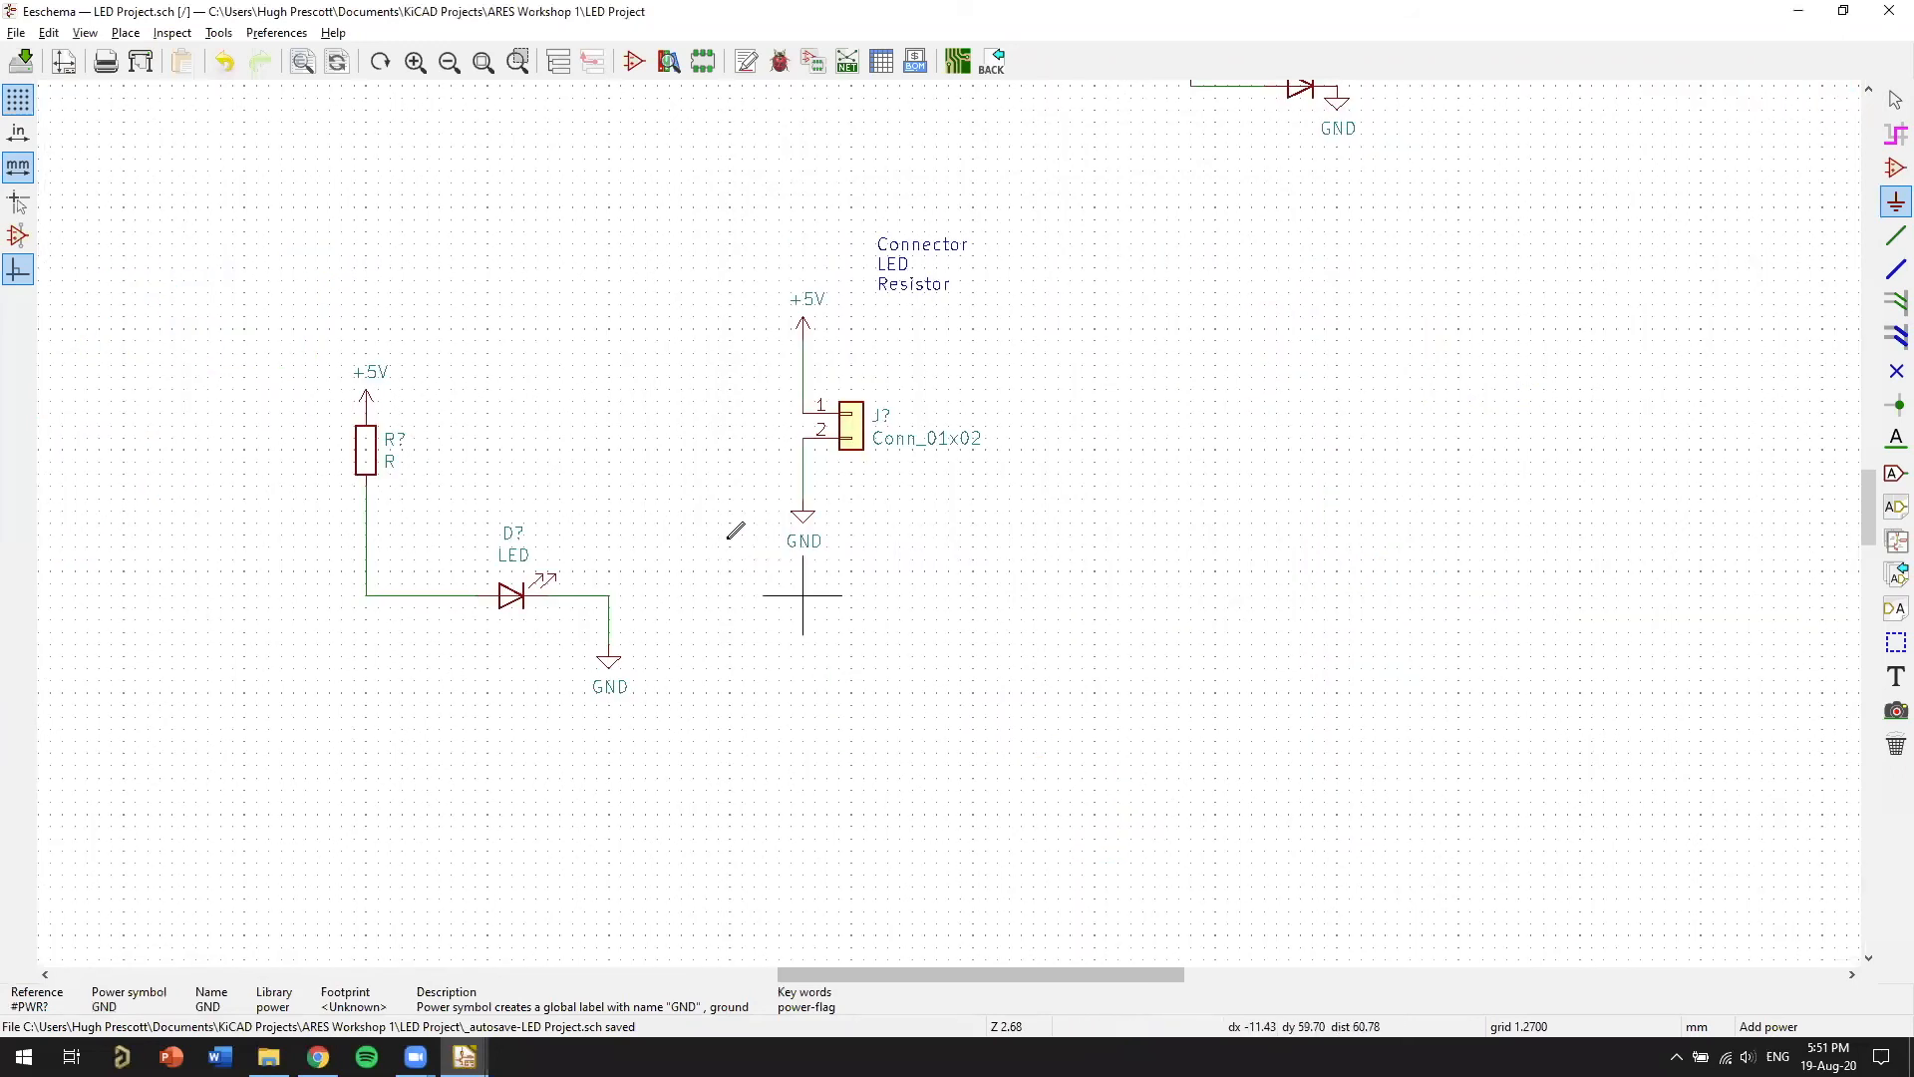
{"action": "scroll", "coordinate": [957, 538], "scroll_direction": "up", "scroll_amount": 1}
{"action": "right_click", "coordinate": [1312, 576]}
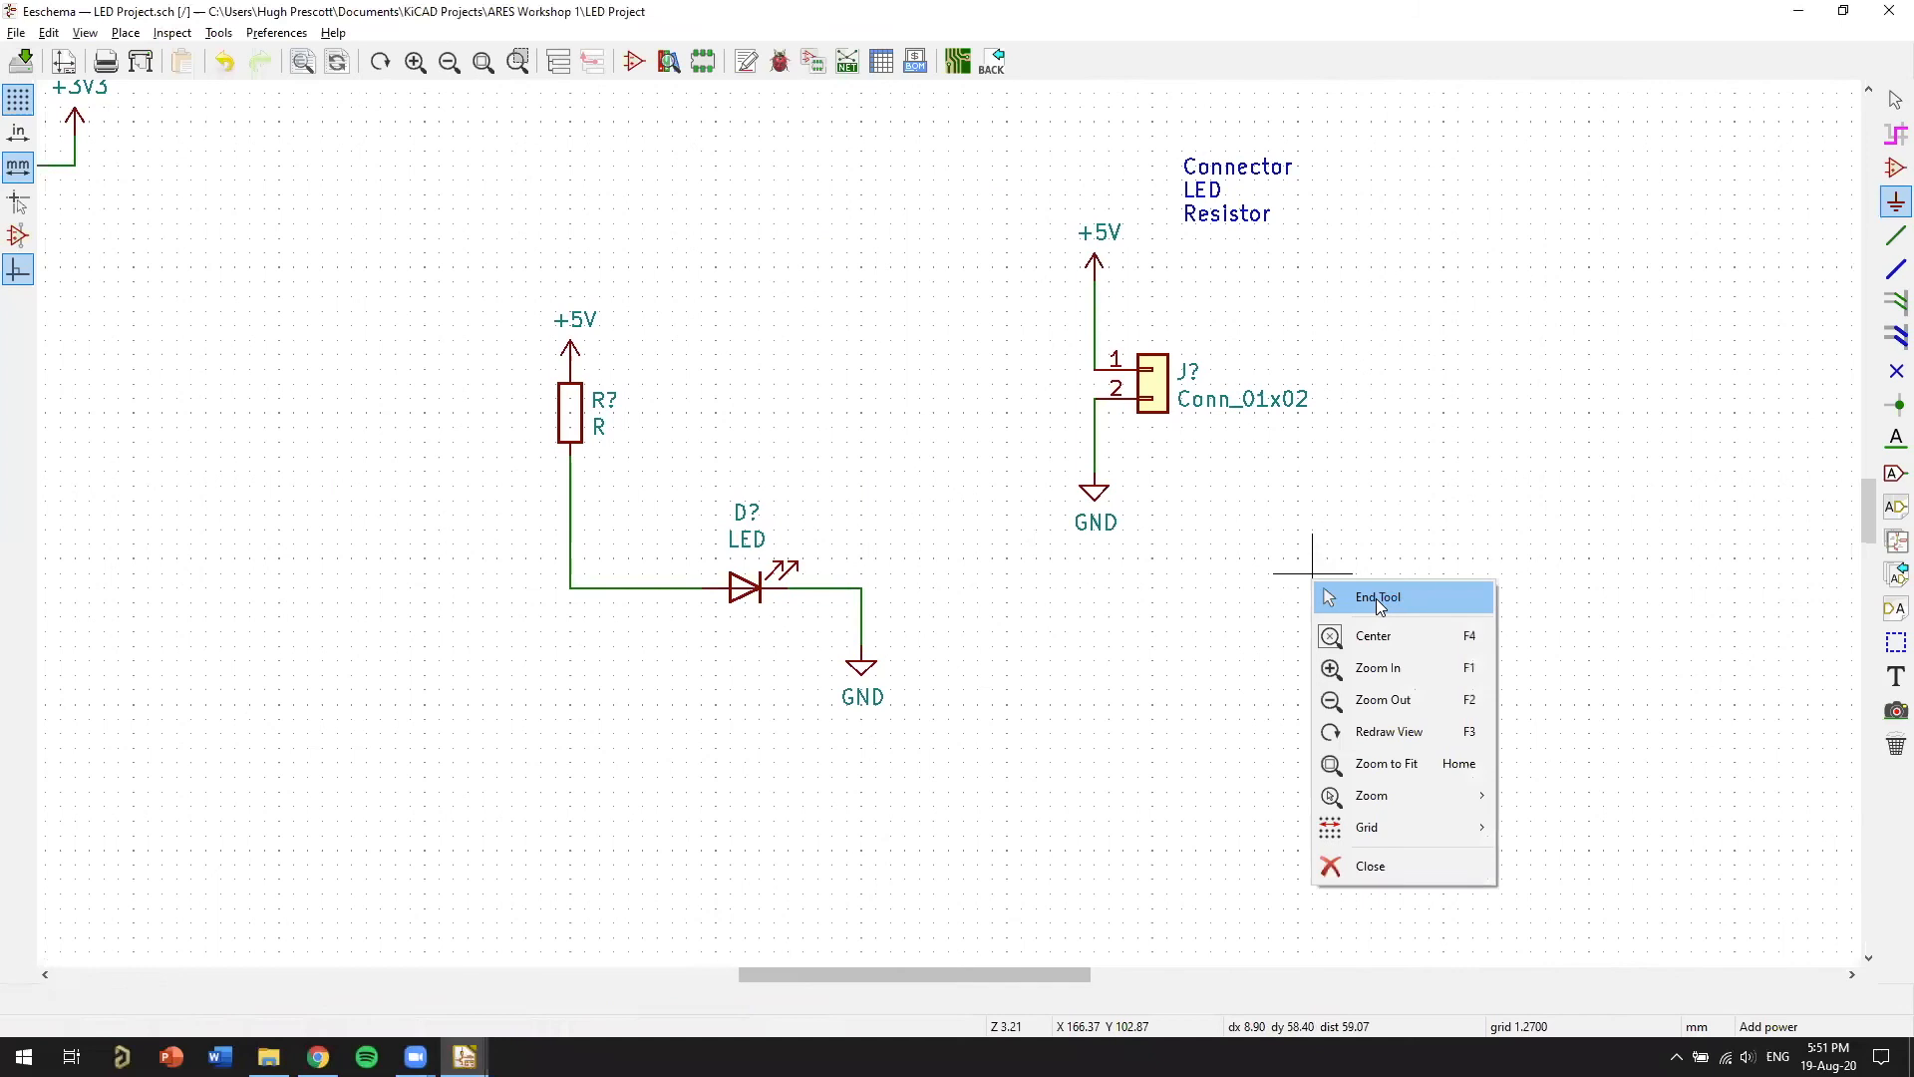
{"action": "left_click", "coordinate": [1380, 605]}
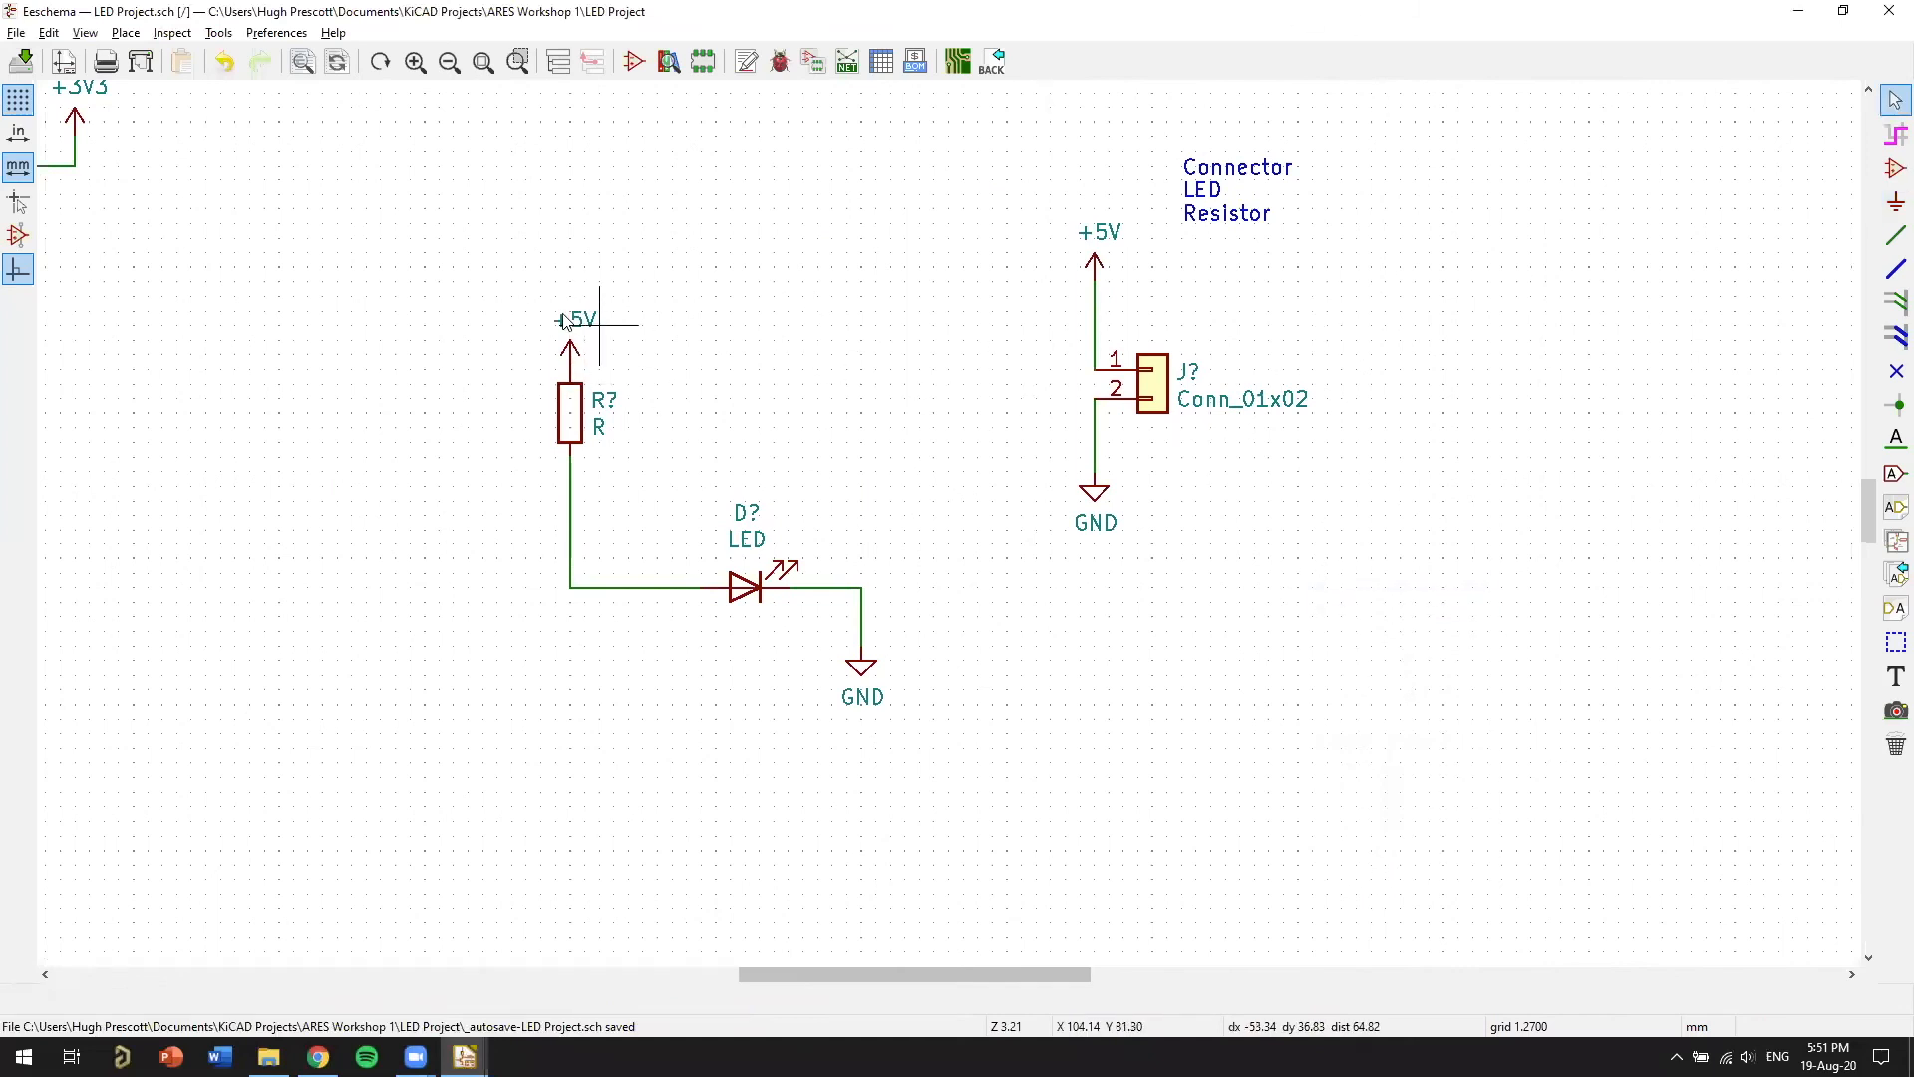
{"action": "scroll", "coordinate": [1359, 406], "scroll_direction": "left", "scroll_amount": 3}
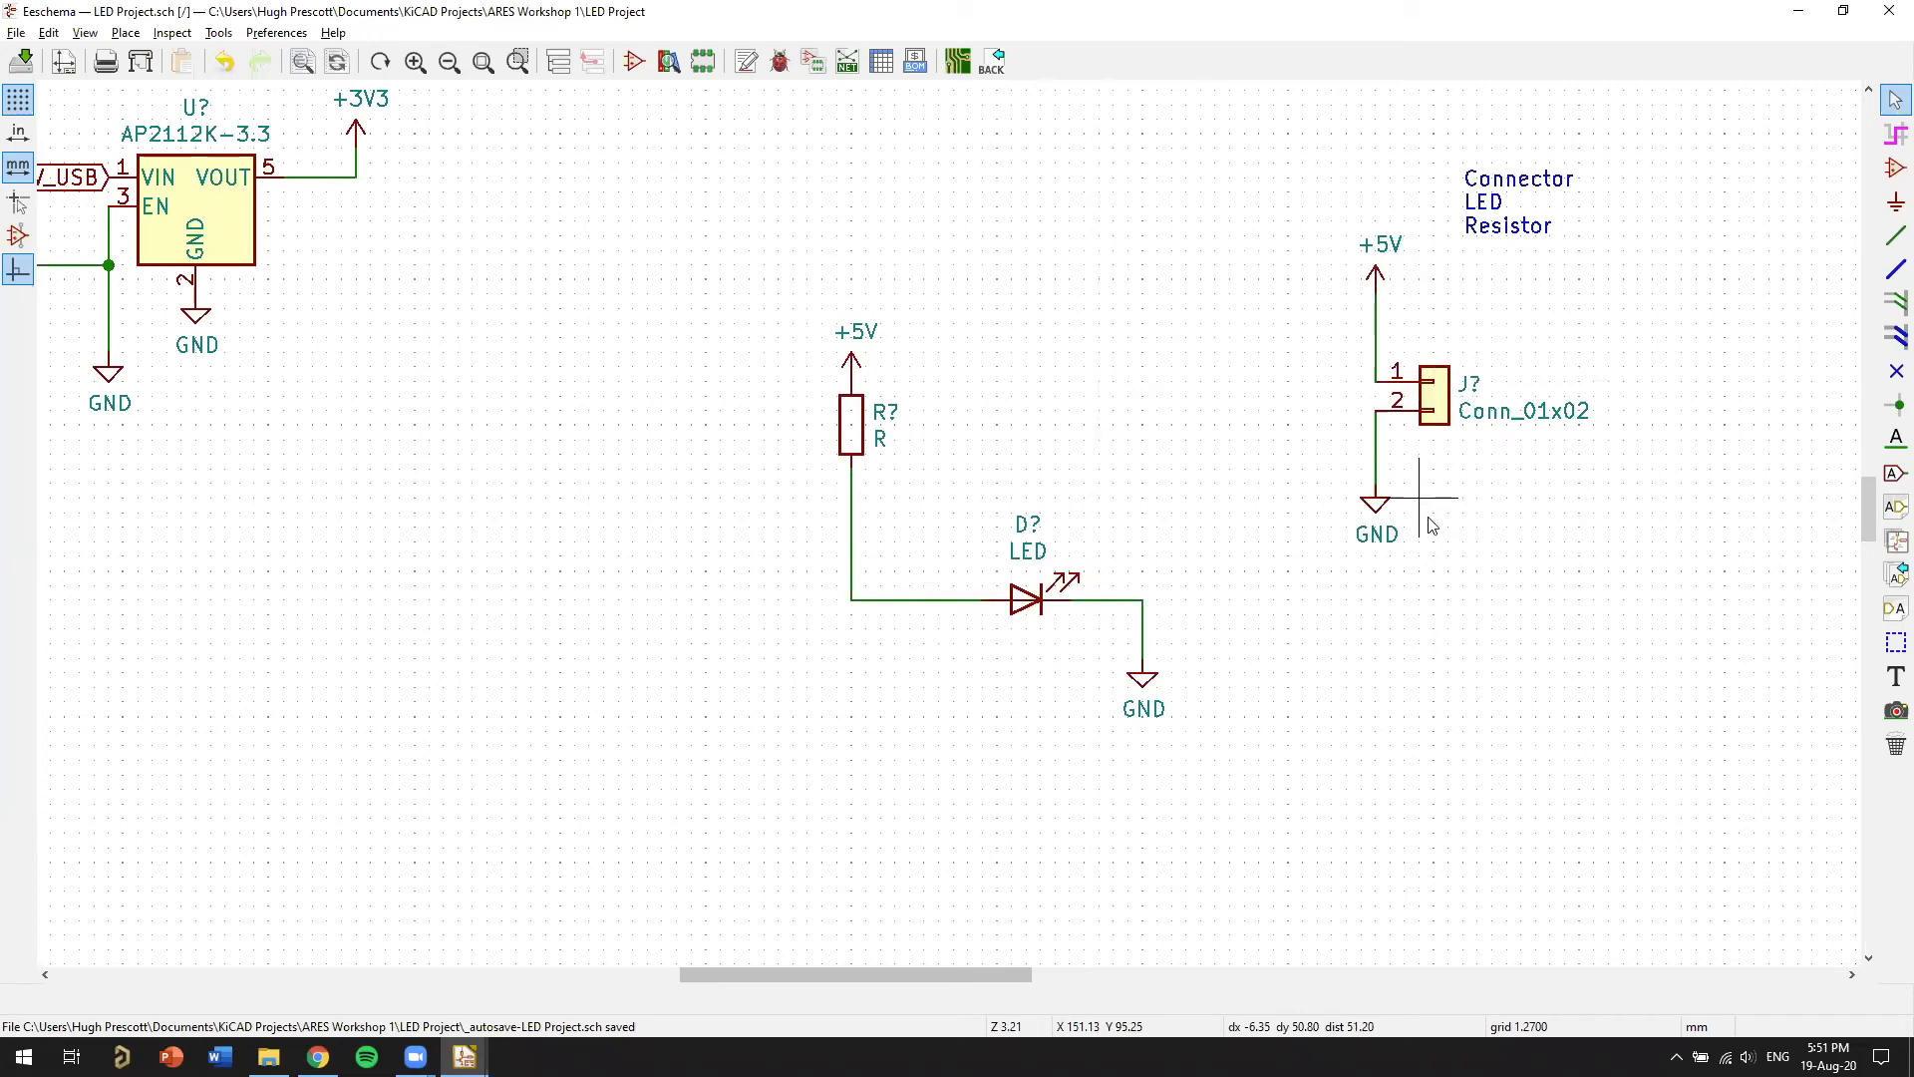
{"action": "scroll", "coordinate": [1565, 558], "scroll_direction": "down", "scroll_amount": 1}
{"action": "middle_click_drag", "start_coordinate": [832, 497], "coordinate": [1097, 468]}
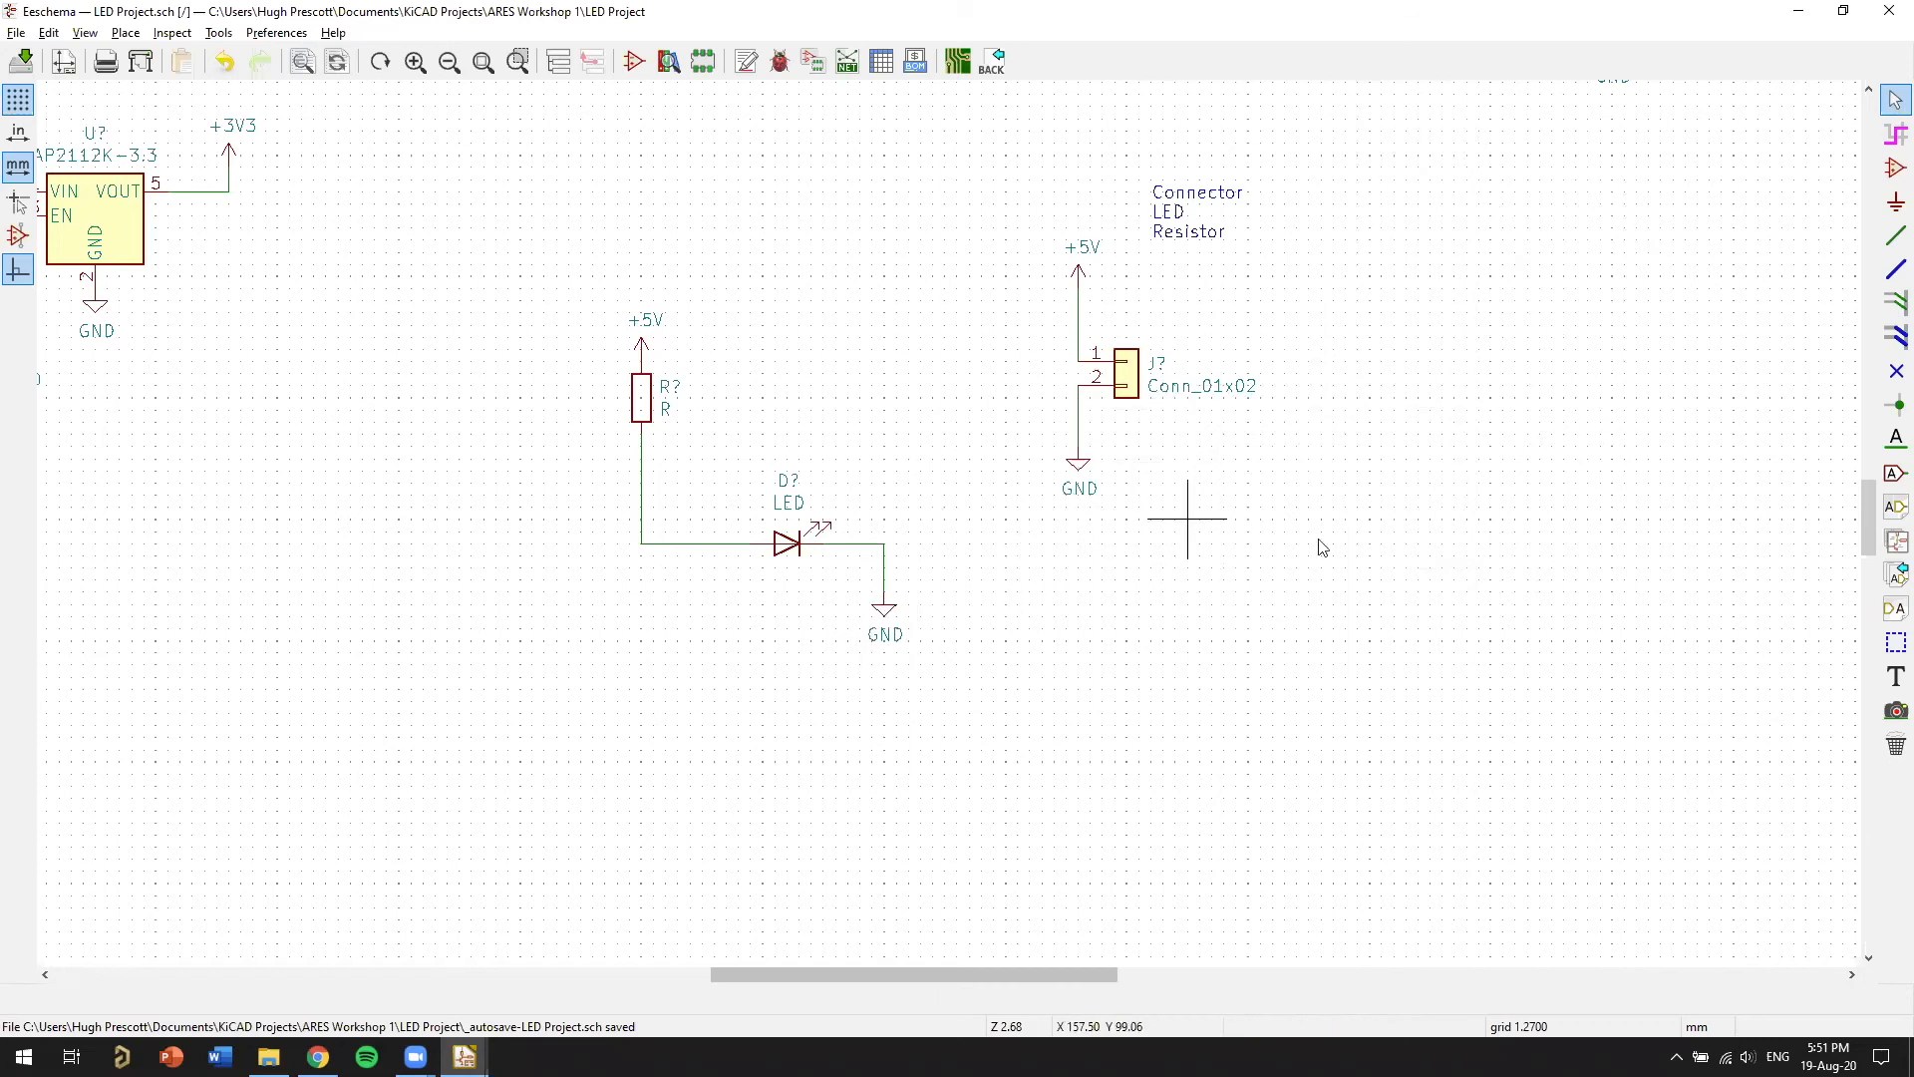
{"action": "scroll", "coordinate": [1321, 546], "scroll_direction": "up", "scroll_amount": 1}
{"action": "scroll", "coordinate": [898, 256], "scroll_direction": "up", "scroll_amount": 1}
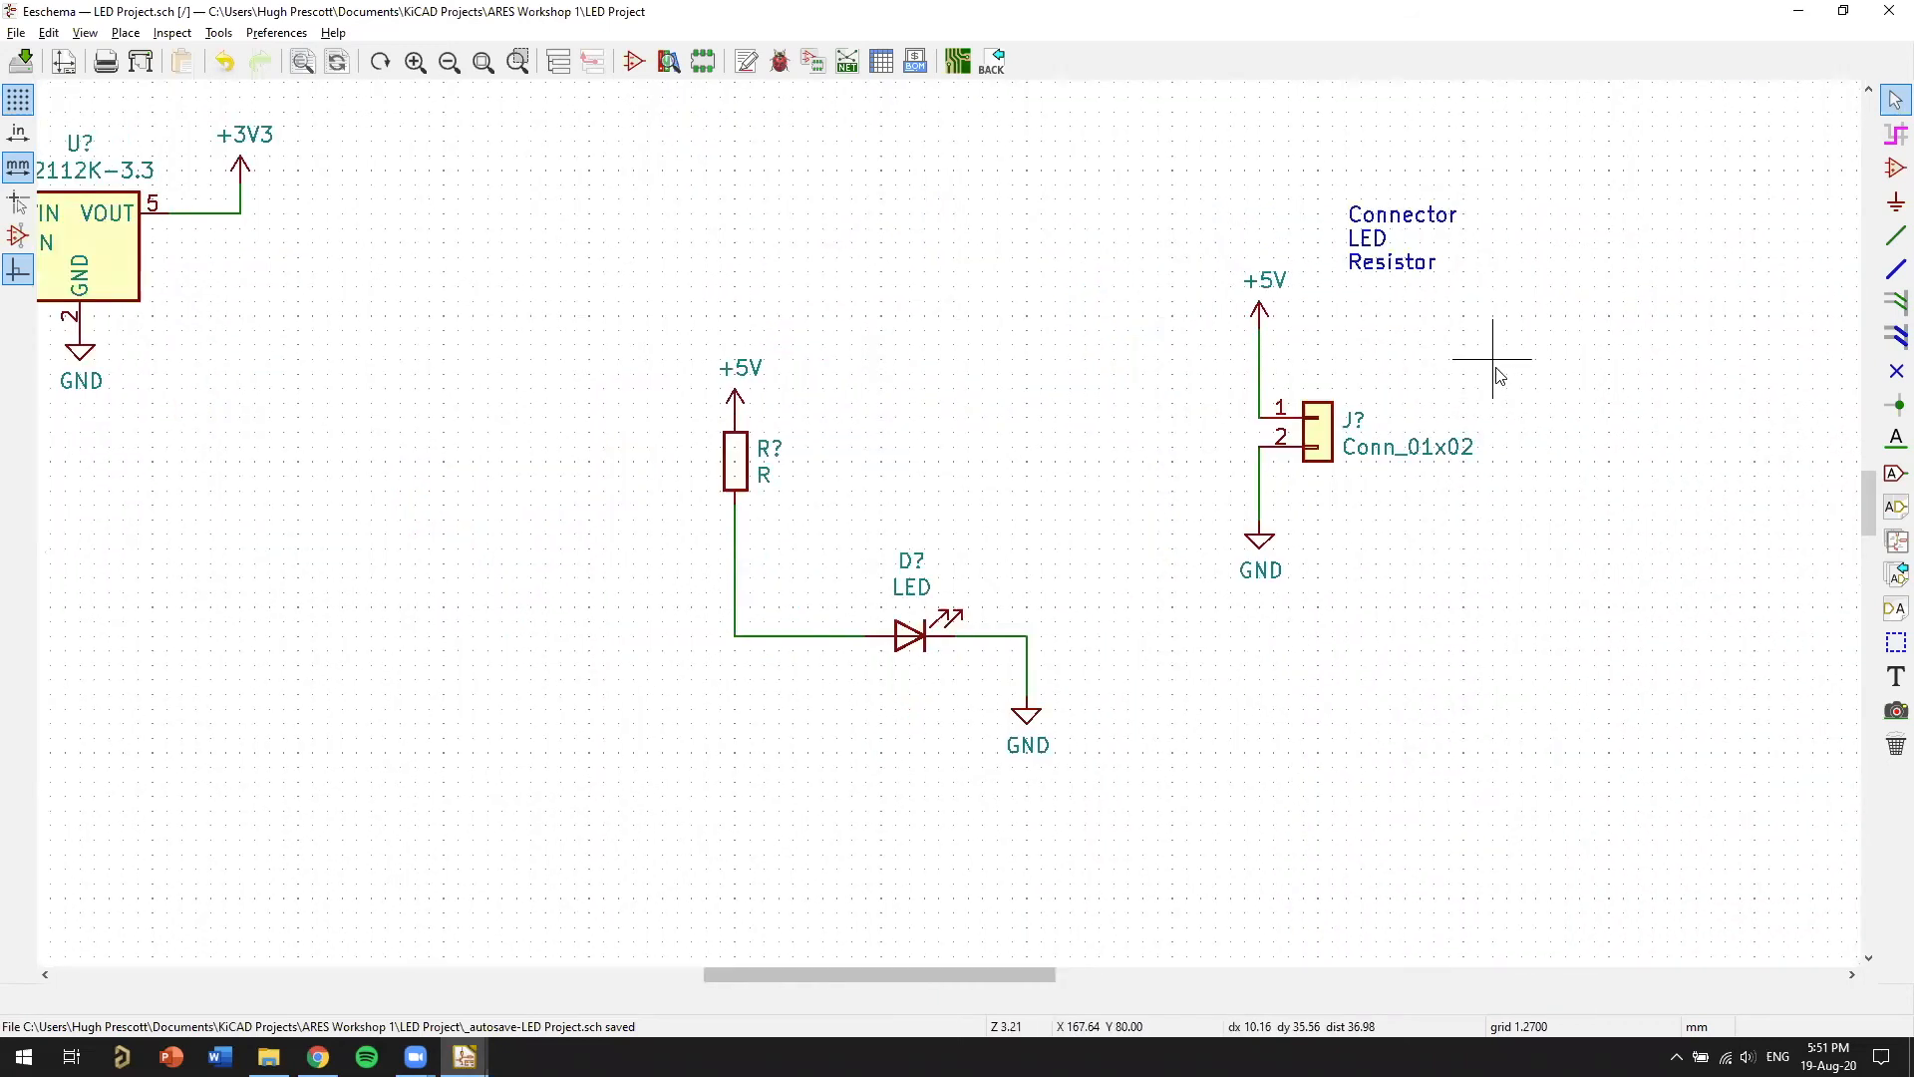
{"action": "middle_click_drag", "start_coordinate": [1496, 369], "coordinate": [1511, 369]}
{"action": "middle_click_drag", "start_coordinate": [1144, 447], "coordinate": [1159, 377]}
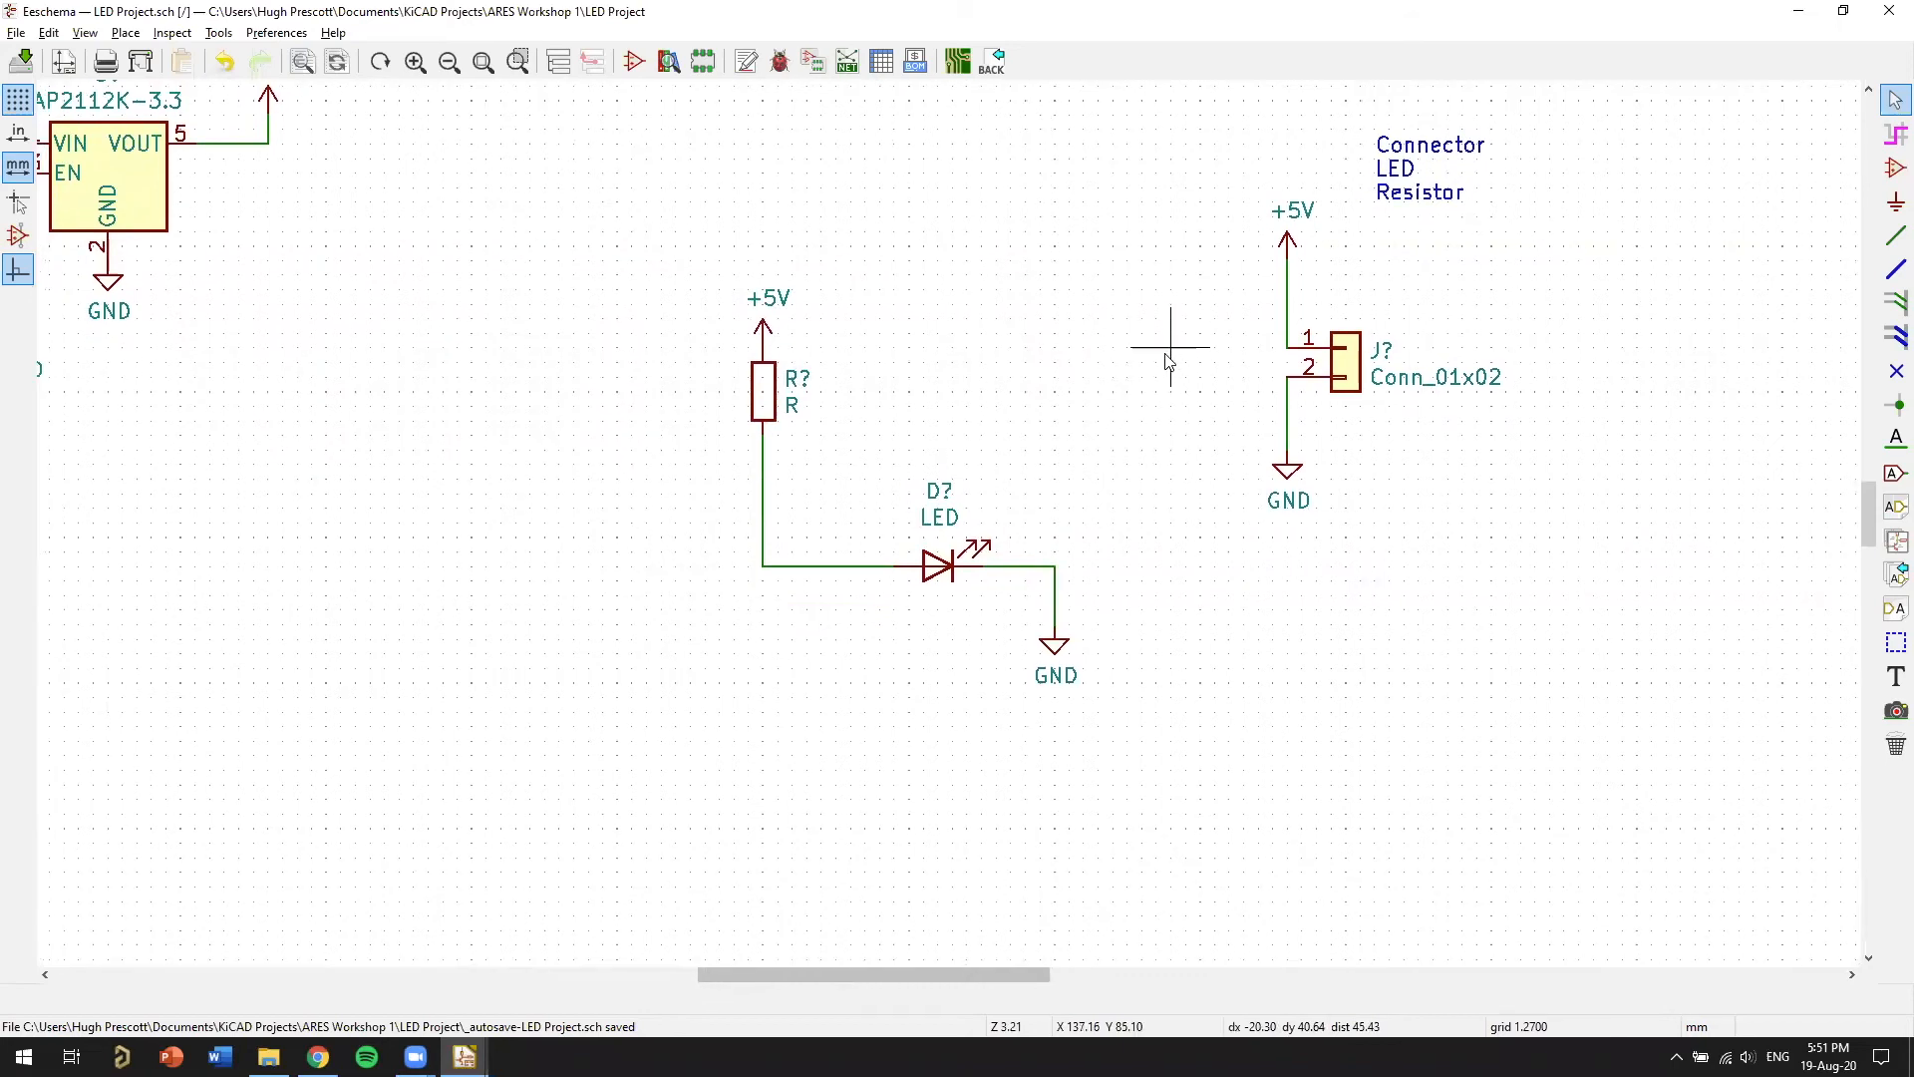
{"action": "scroll", "coordinate": [1035, 351], "scroll_direction": "up", "scroll_amount": 1}
{"action": "middle_click_drag", "start_coordinate": [1021, 792], "coordinate": [1055, 632]}
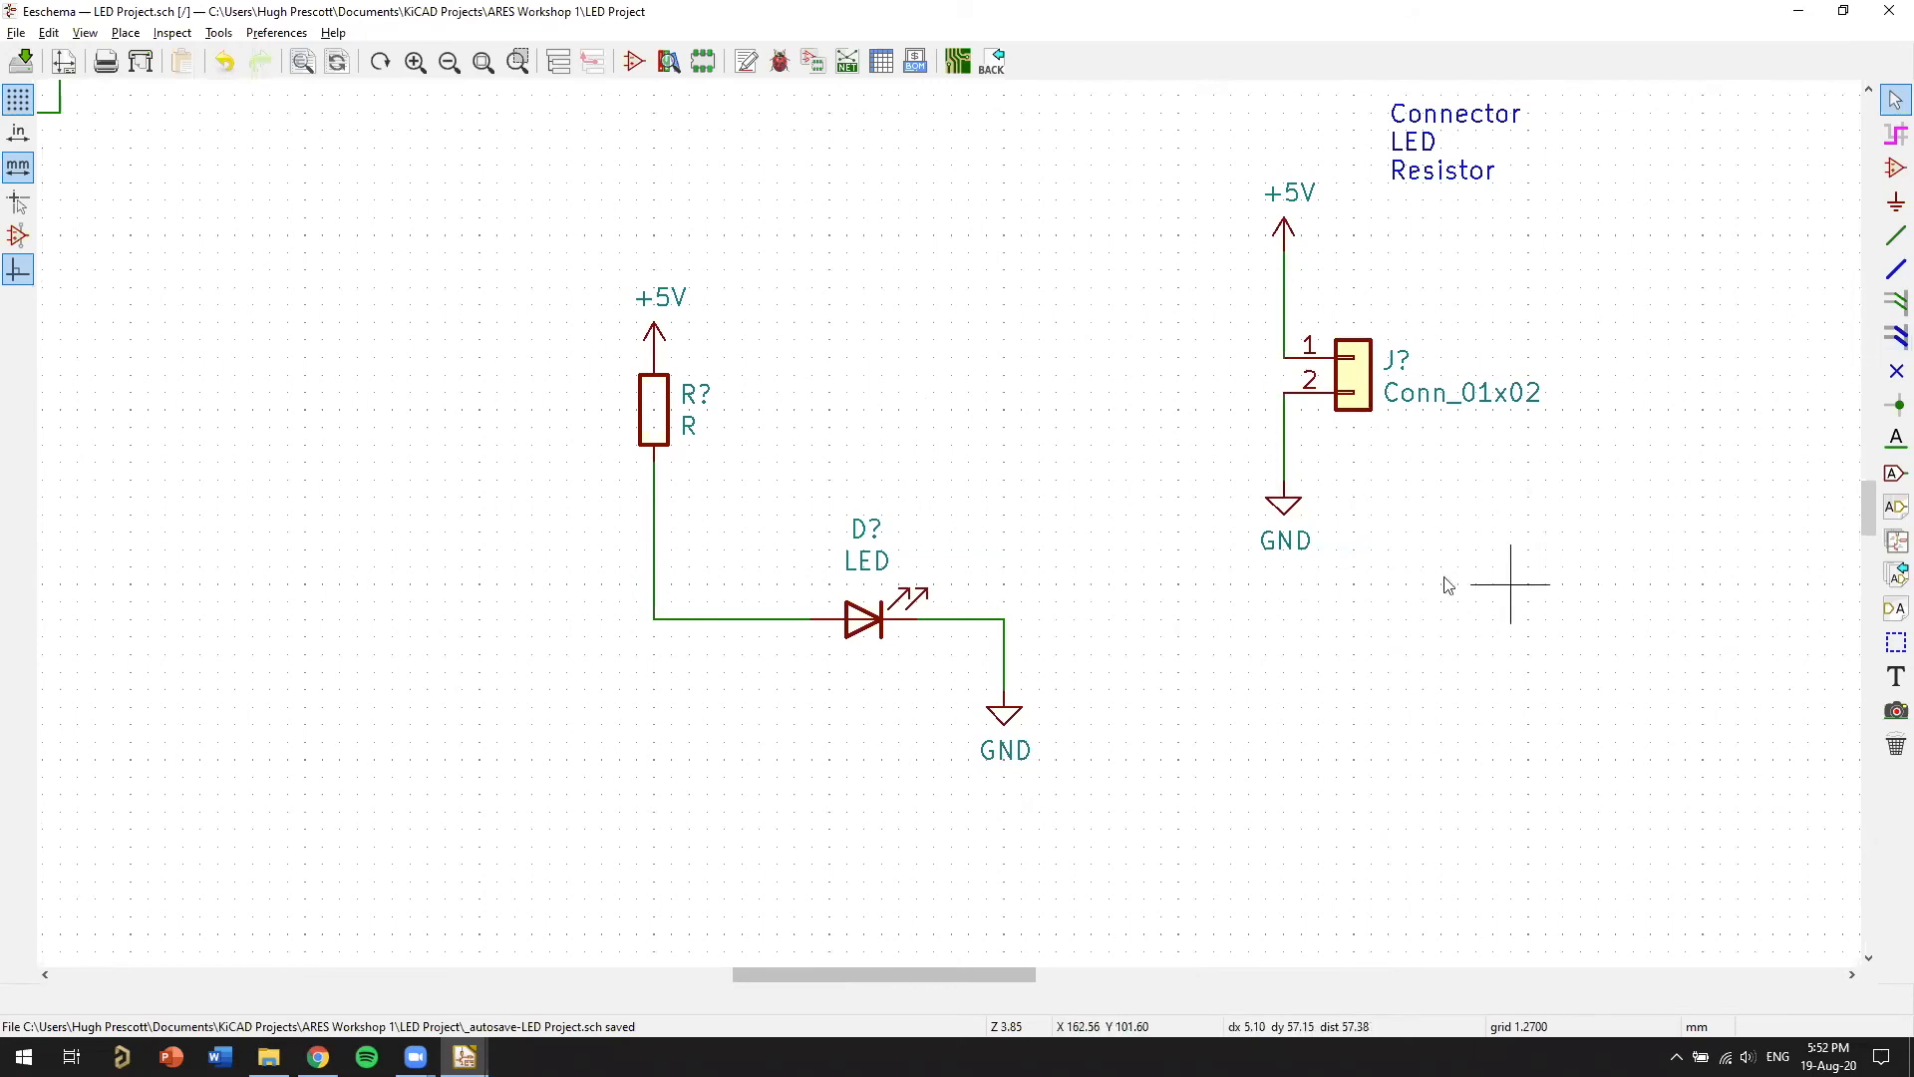
Draw a dashed graphic rectangle enclosing the resistor-LED circuit, the connector circuit and the component list text
{"action": "left_click", "coordinate": [1888, 648]}
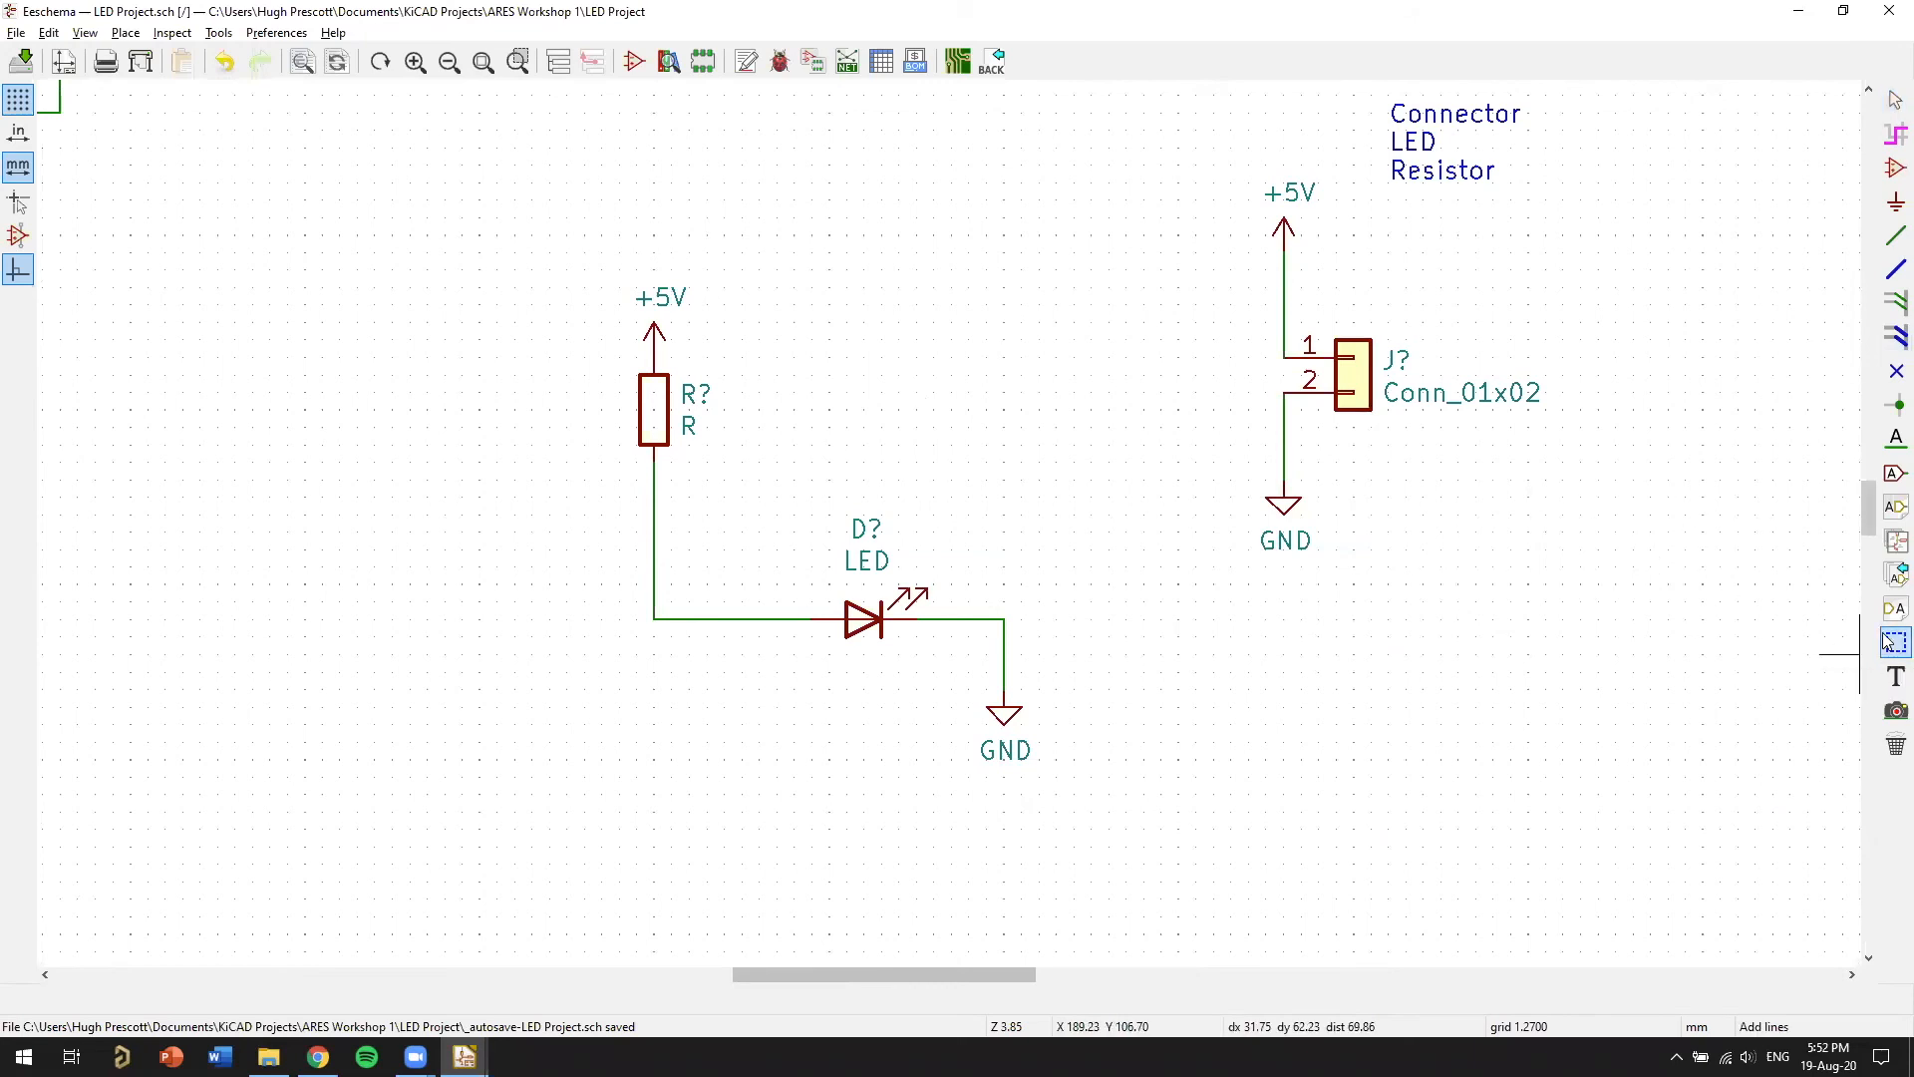
{"action": "scroll", "coordinate": [958, 512], "scroll_direction": "down", "scroll_amount": 1}
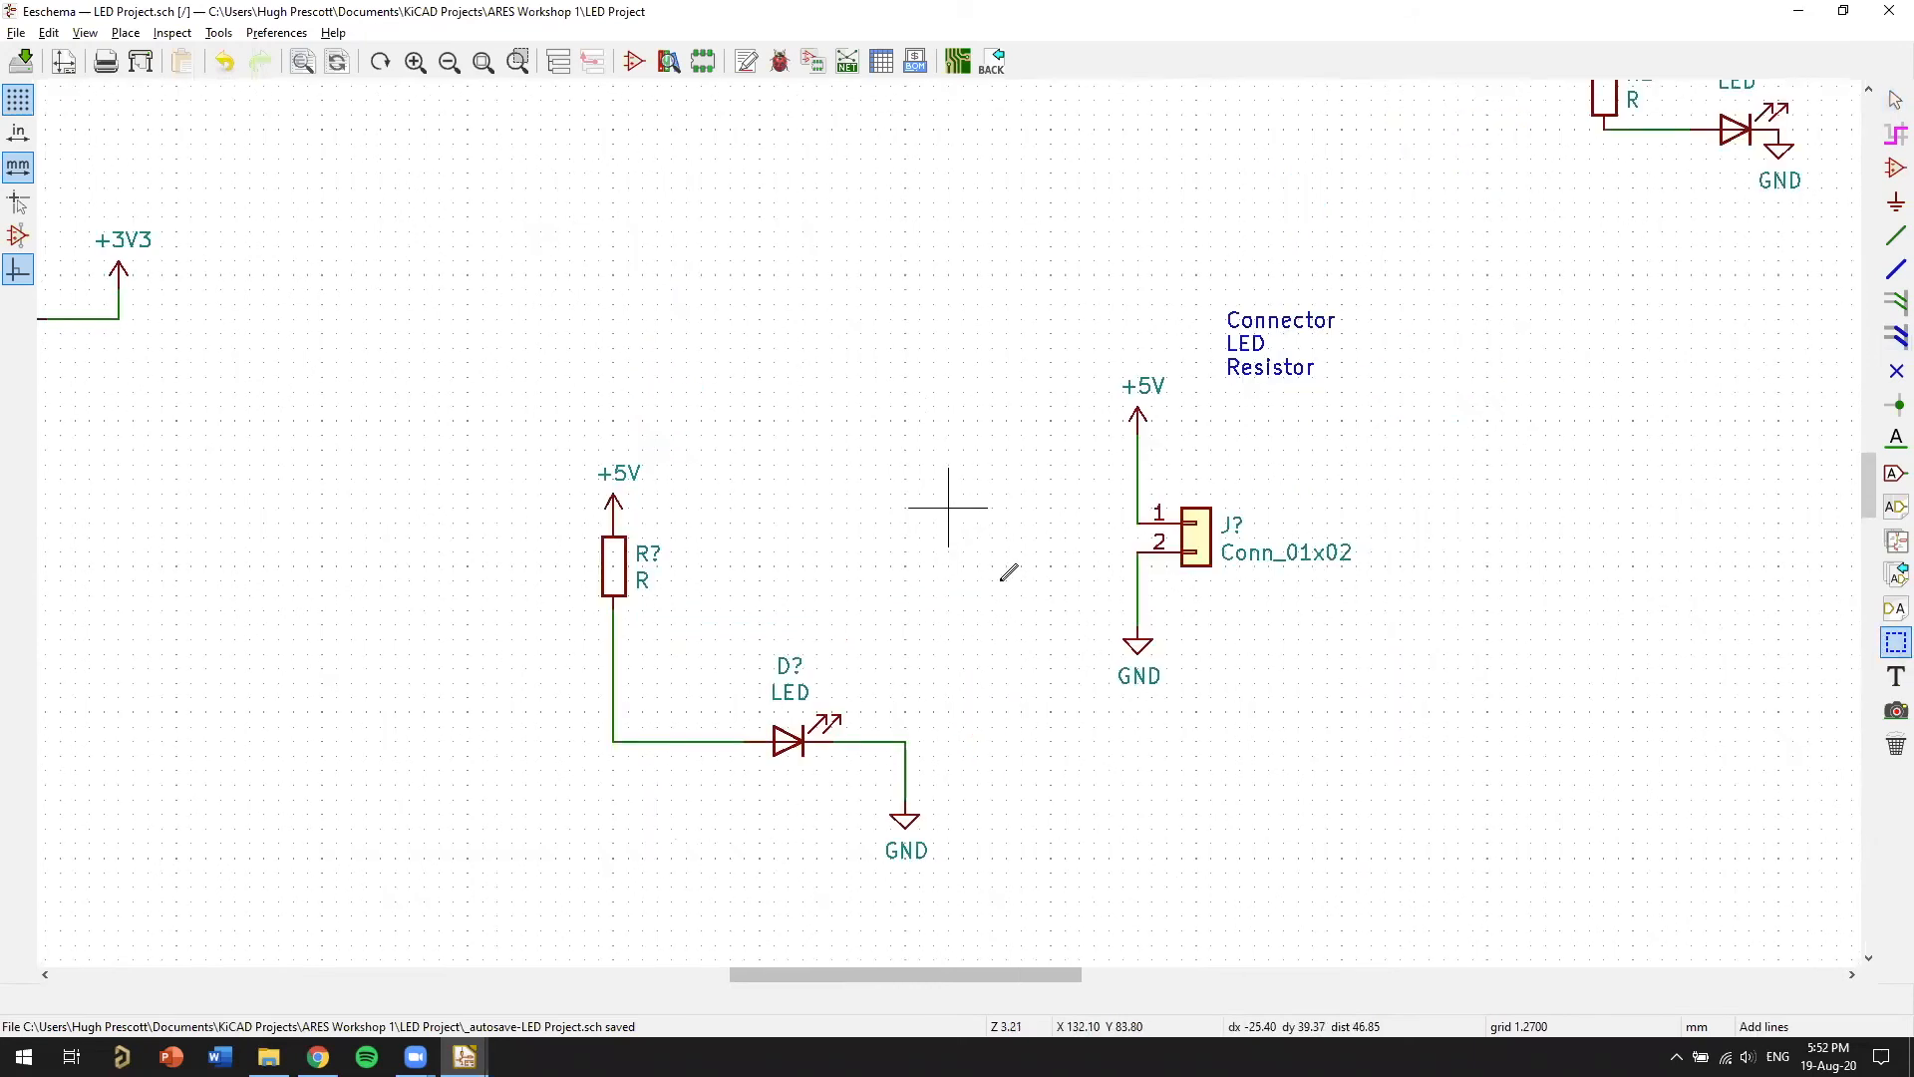
{"action": "left_click_drag", "start_coordinate": [526, 120], "coordinate": [1401, 733]}
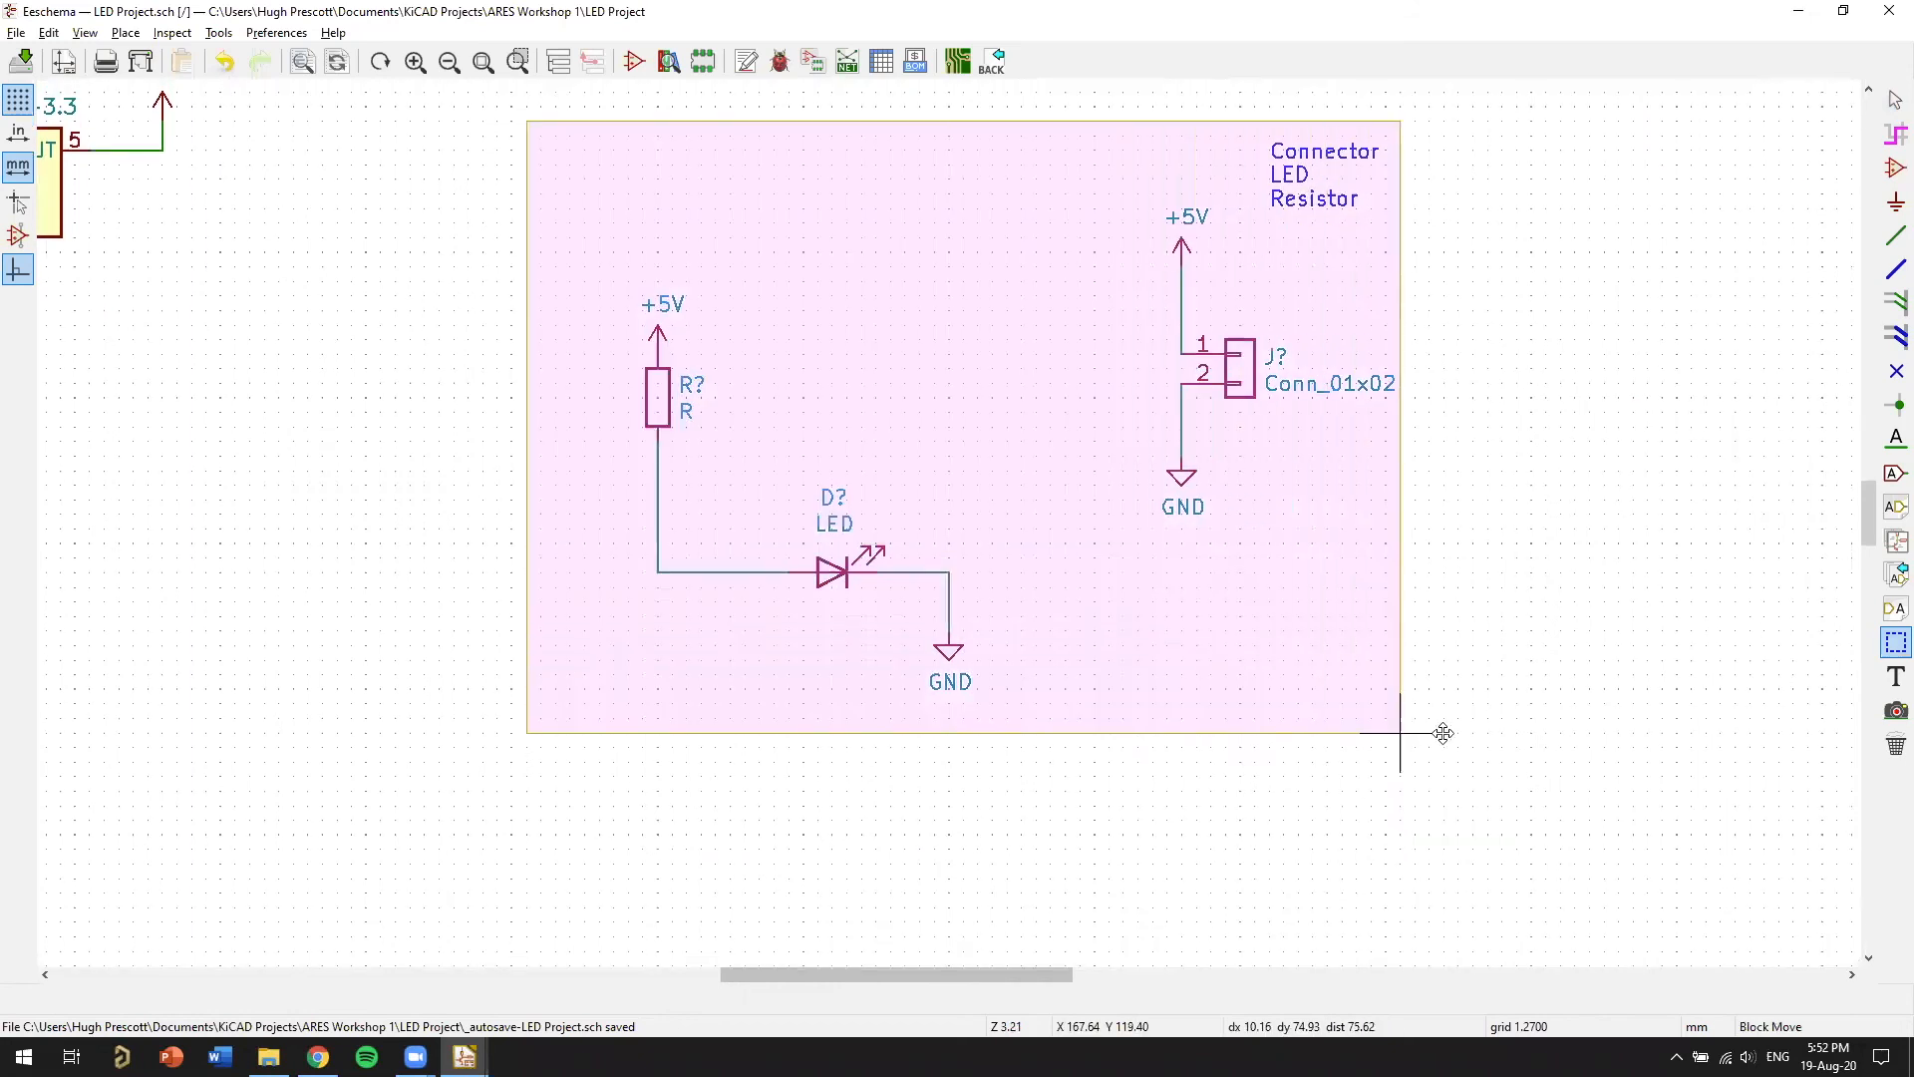
{"action": "left_click", "coordinate": [1386, 718]}
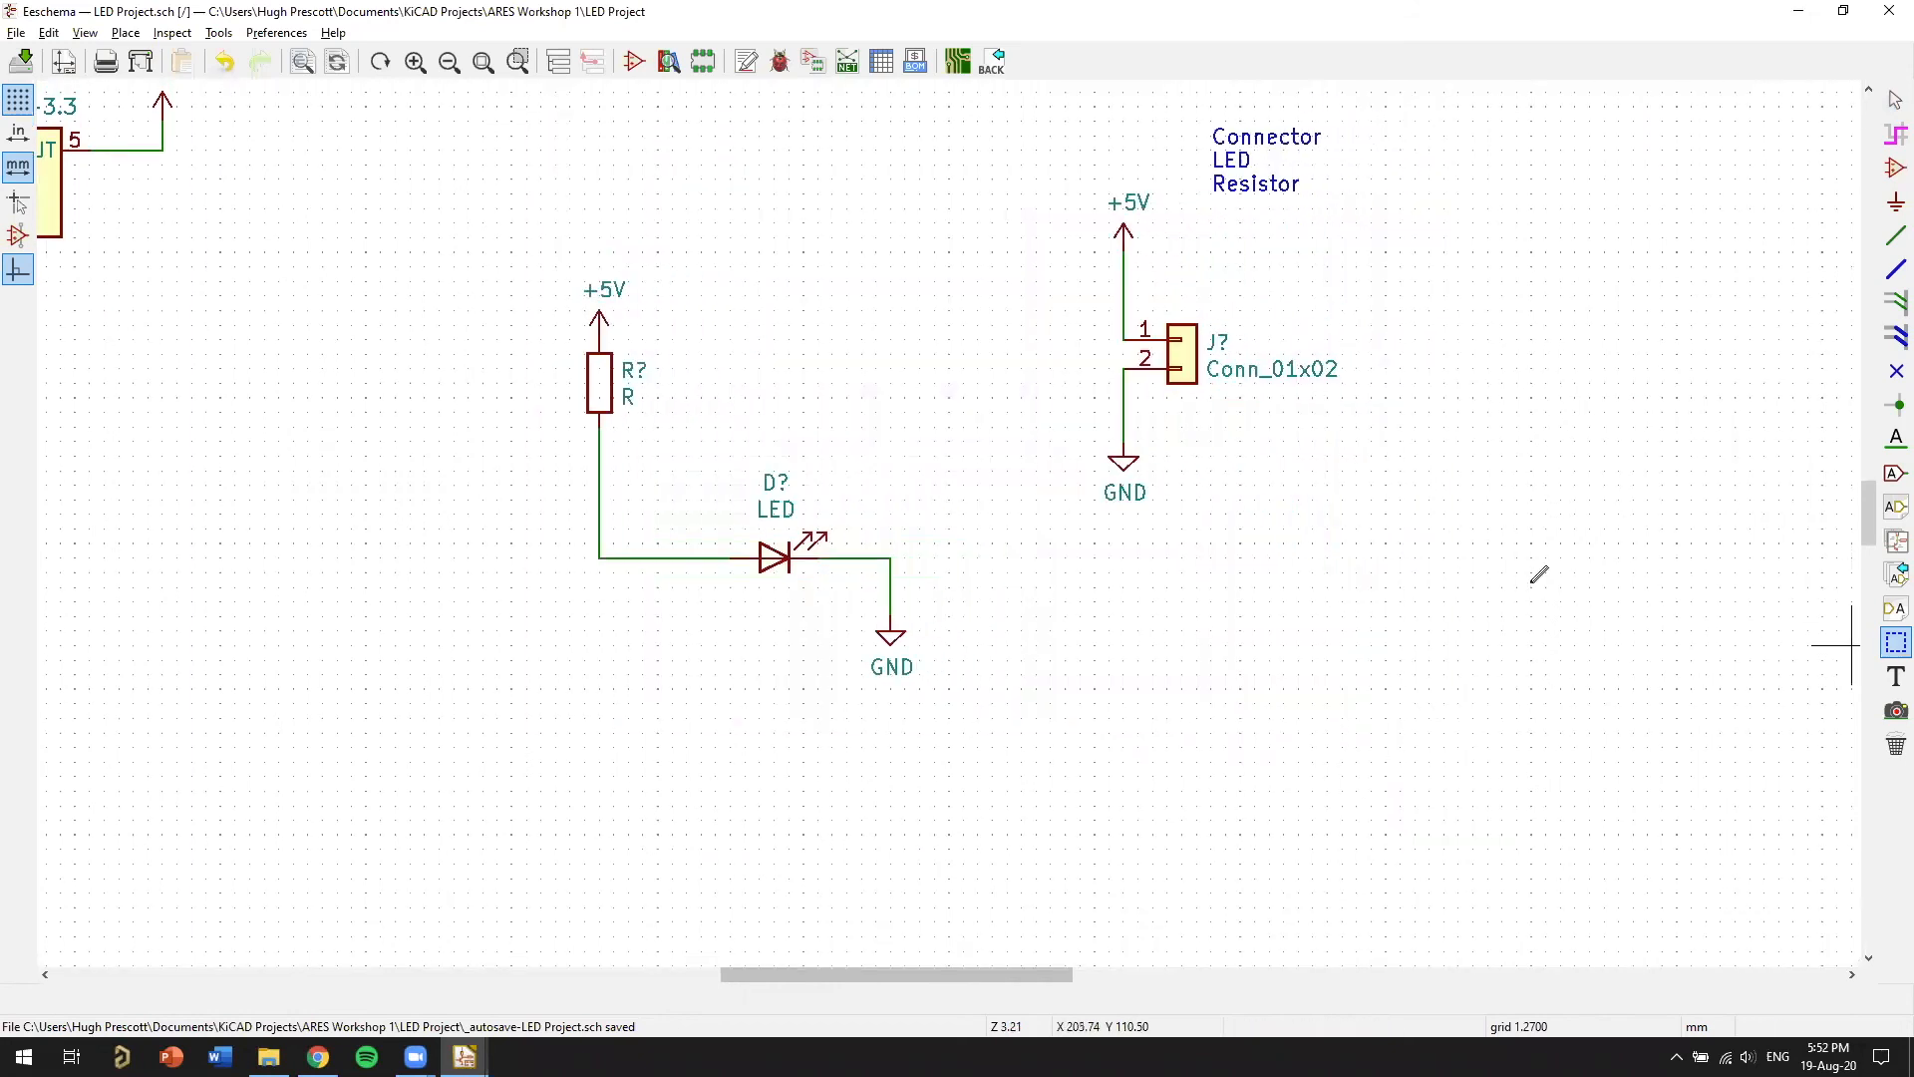
{"action": "left_click_drag", "start_coordinate": [512, 121], "coordinate": [1391, 231]}
{"action": "left_click_drag", "start_coordinate": [1412, 678], "coordinate": [483, 806]}
{"action": "left_click", "coordinate": [468, 806]}
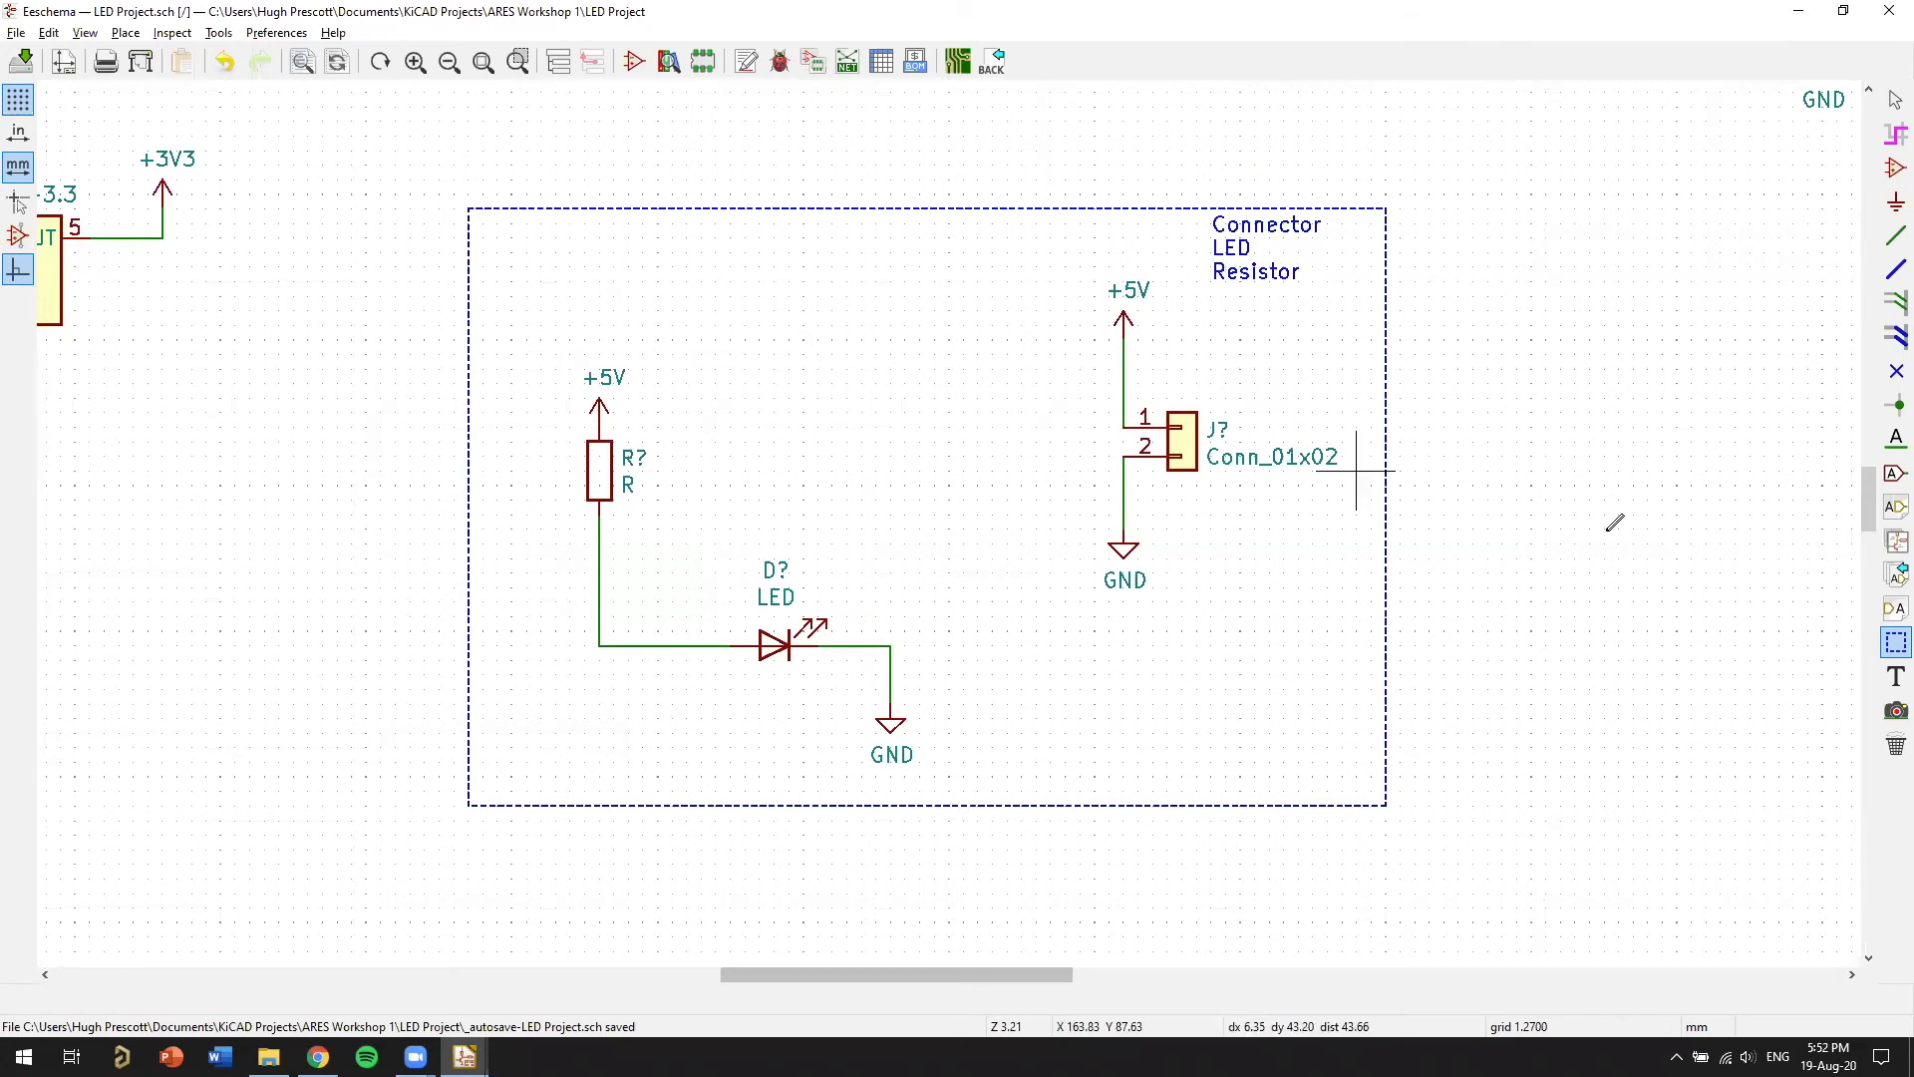
Examine the framed resistor-LED and connector circuits beside the AP2112K-3.3 regulator and end the graphic line tool
{"action": "scroll", "coordinate": [1637, 415], "scroll_direction": "down", "scroll_amount": 2}
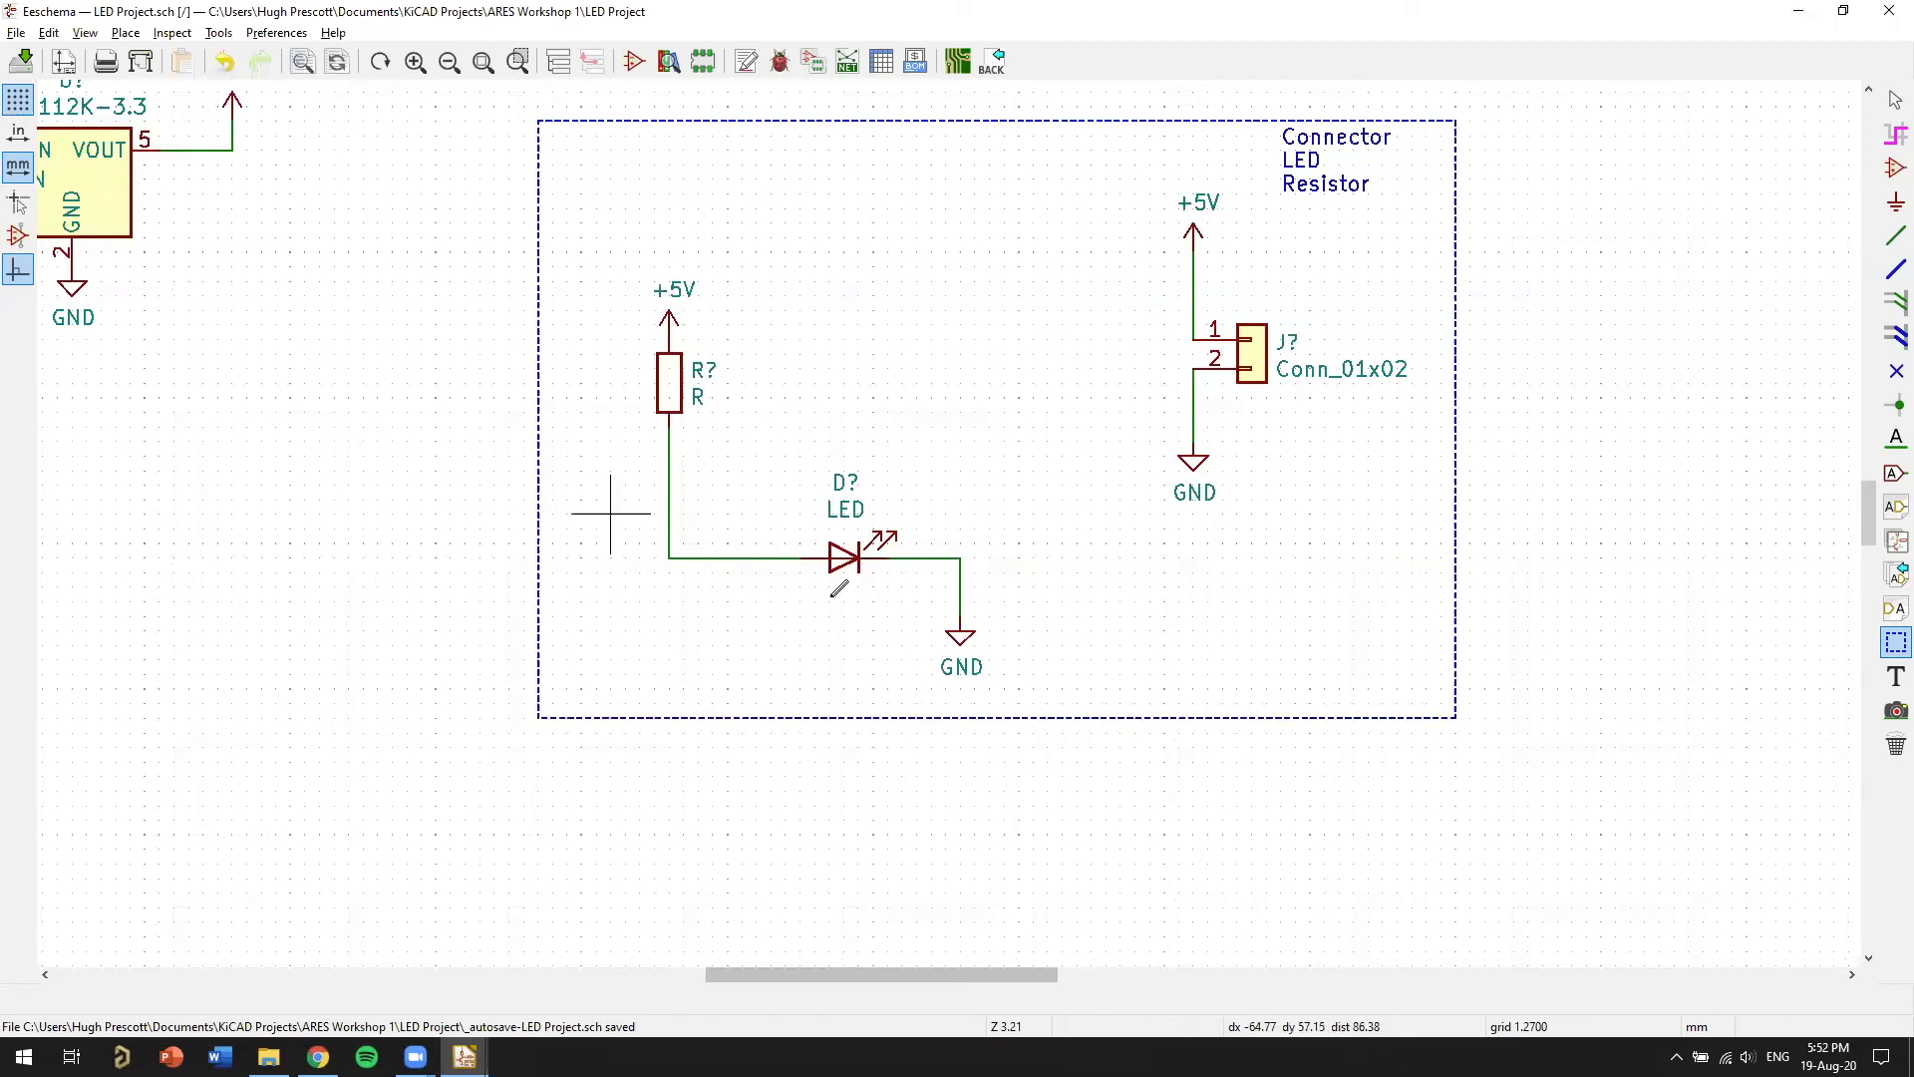
{"action": "scroll", "coordinate": [1216, 328], "scroll_direction": "left", "scroll_amount": 1, "text": "ctrl"}
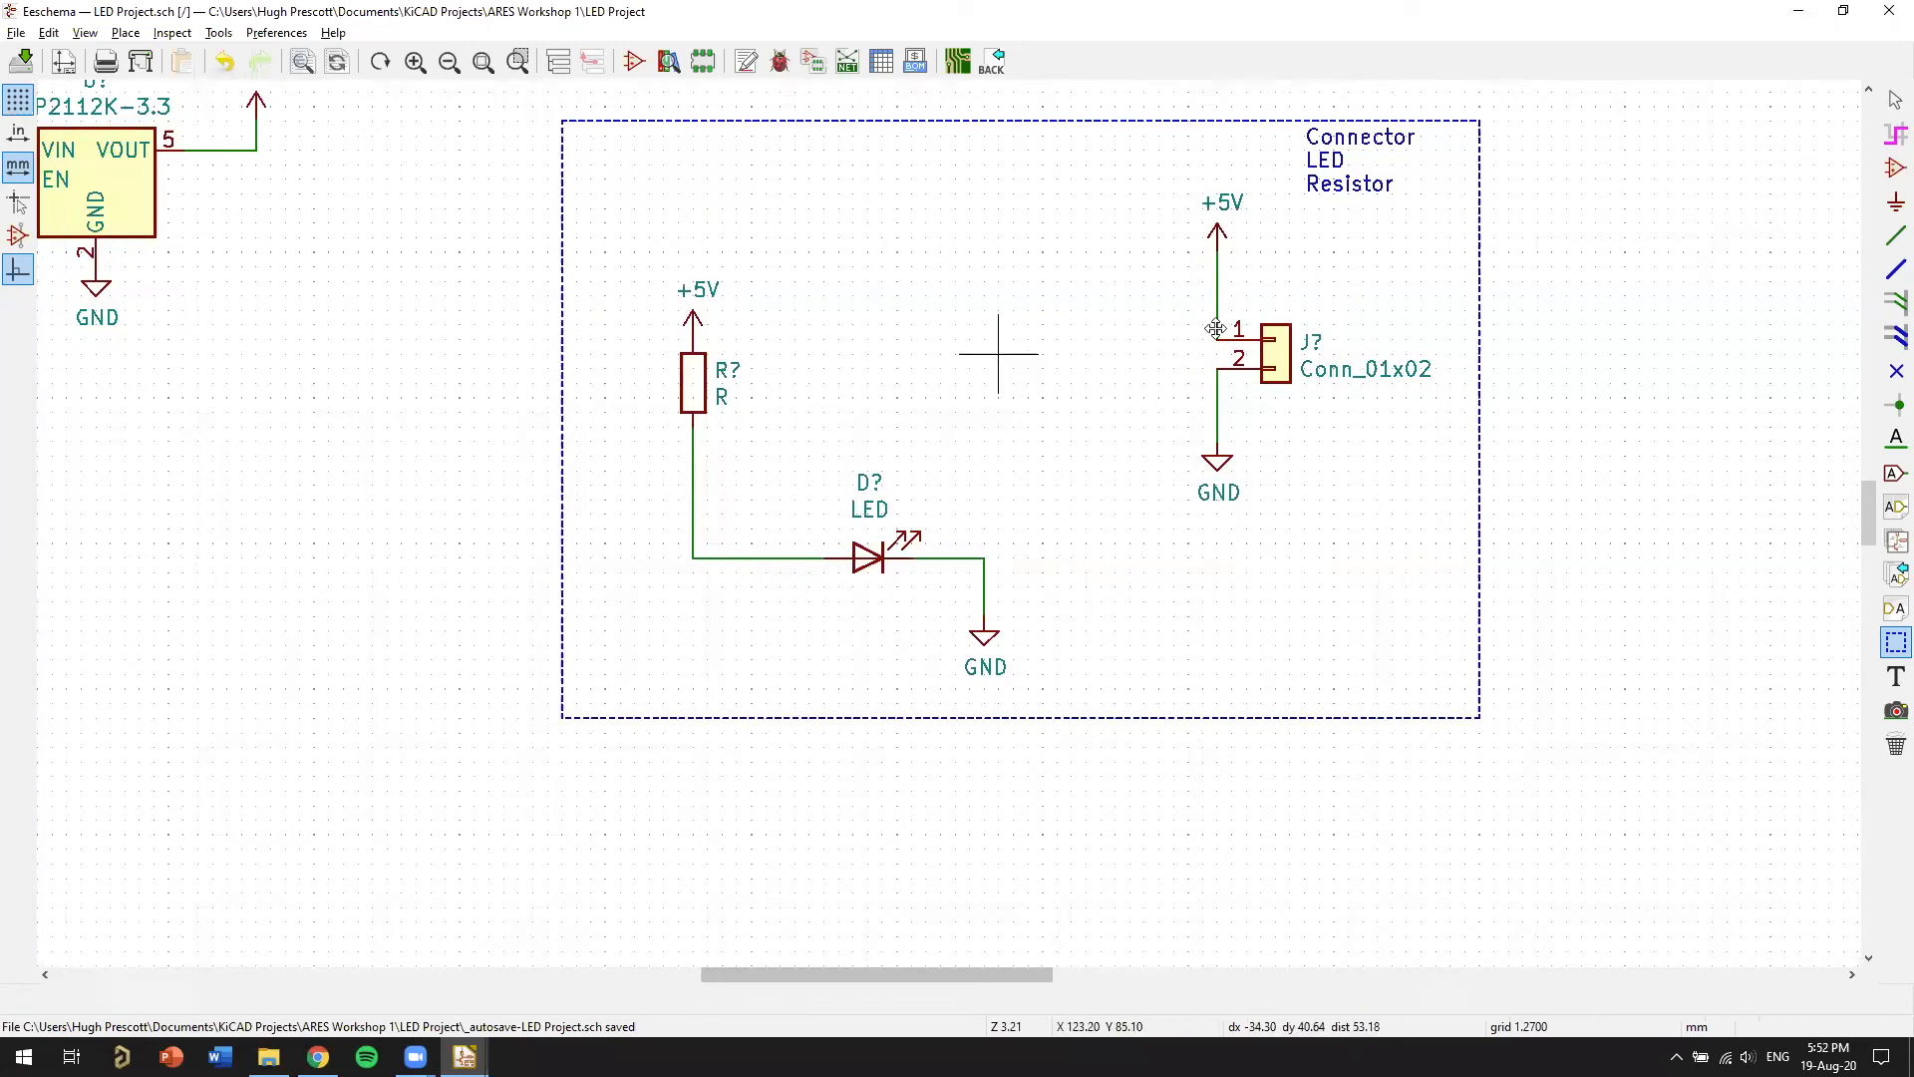
{"action": "scroll", "coordinate": [1217, 328], "scroll_direction": "left", "scroll_amount": 5, "text": "ctrl"}
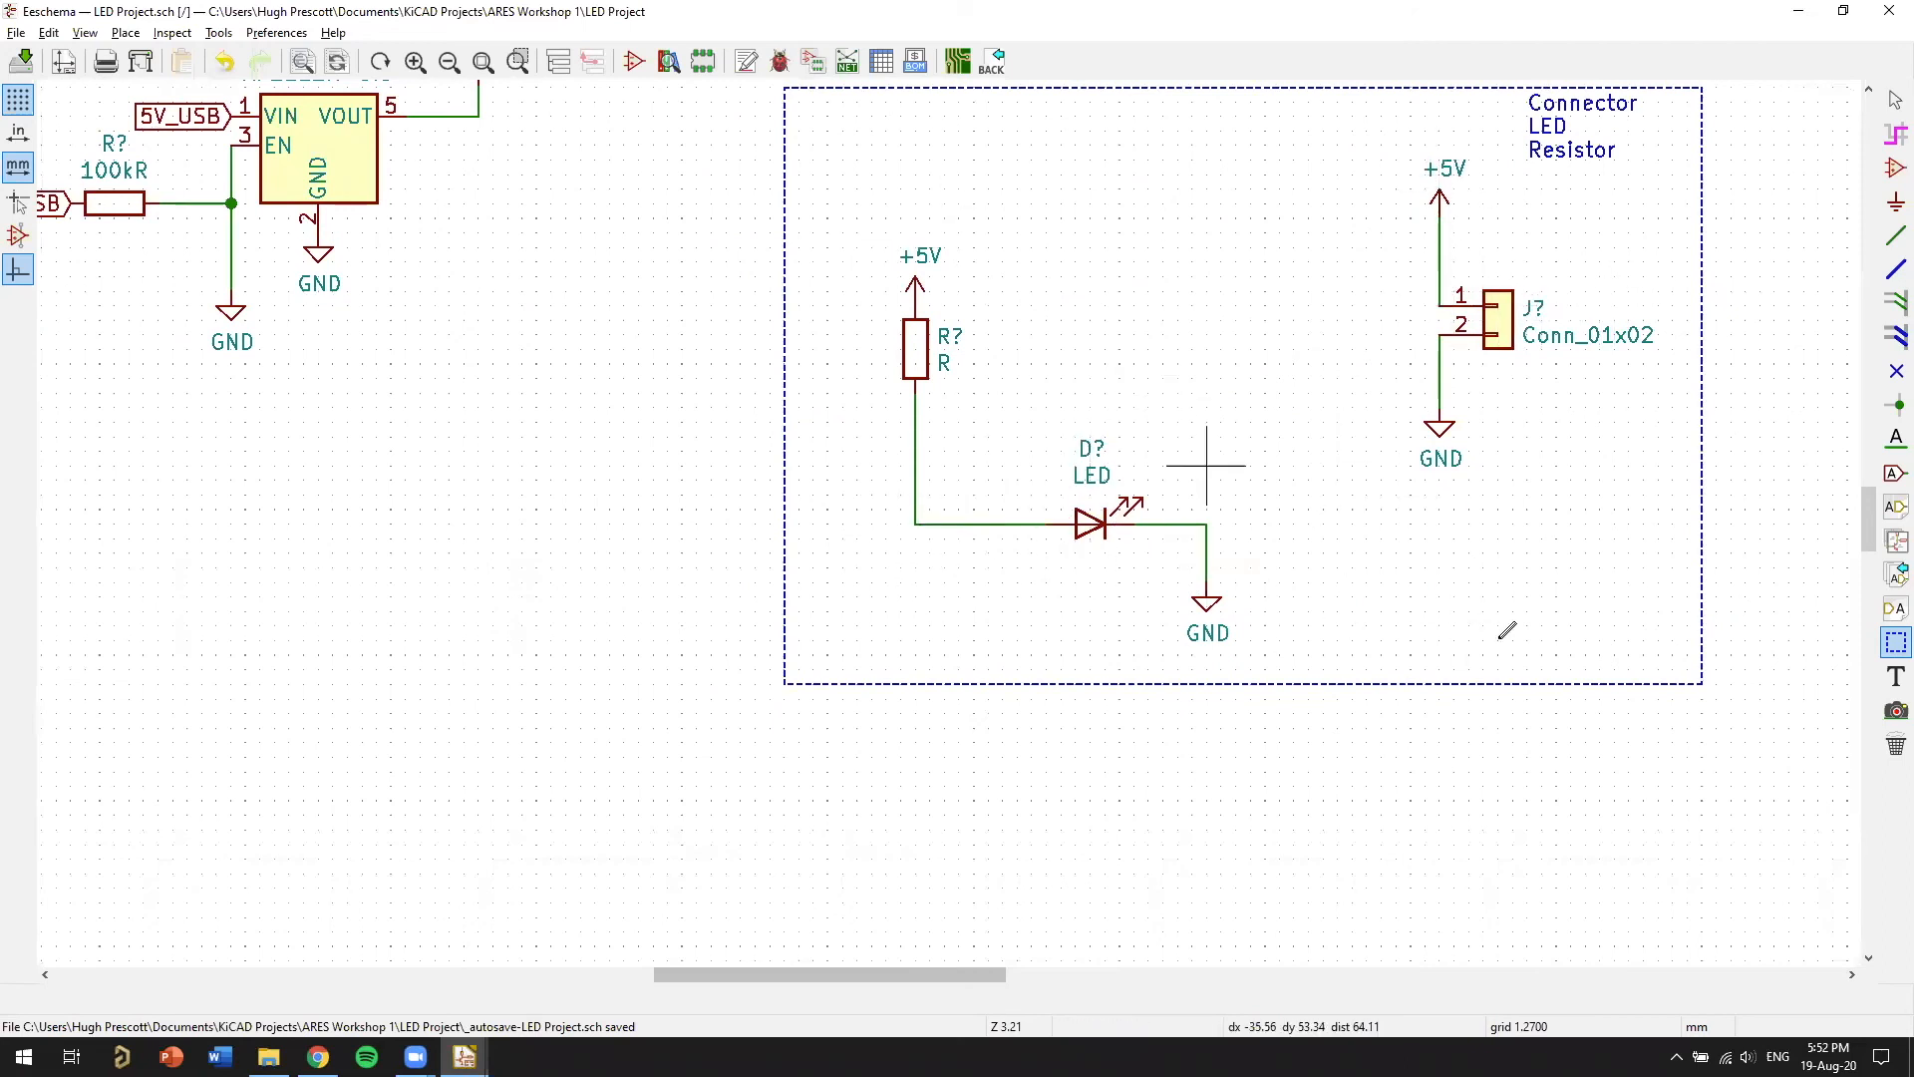
{"action": "scroll", "coordinate": [1622, 491], "scroll_direction": "up", "scroll_amount": 1}
{"action": "scroll", "coordinate": [1459, 505], "scroll_direction": "down", "scroll_amount": 1}
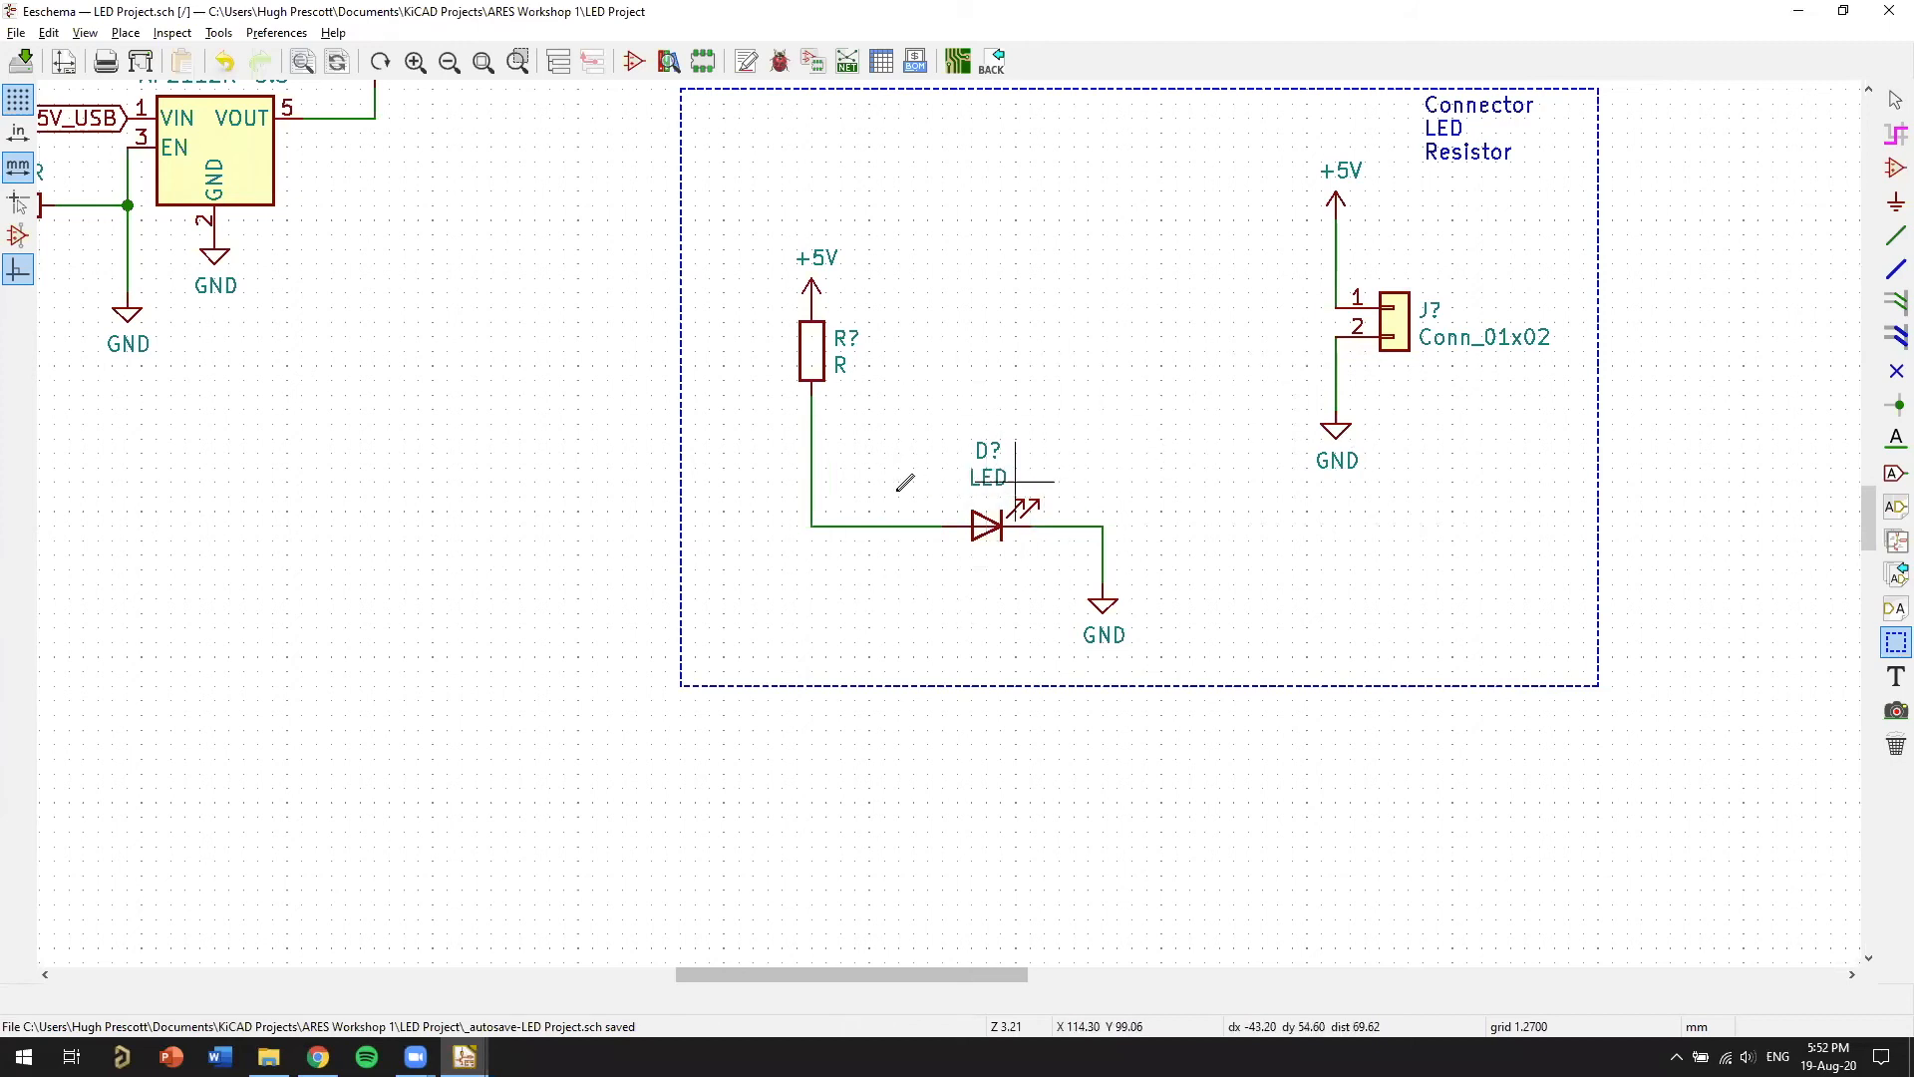
{"action": "scroll", "coordinate": [801, 598], "scroll_direction": "up", "scroll_amount": 1}
{"action": "middle_click_drag", "start_coordinate": [1396, 367], "coordinate": [1177, 546]}
{"action": "middle_click_drag", "start_coordinate": [1147, 439], "coordinate": [1082, 466]}
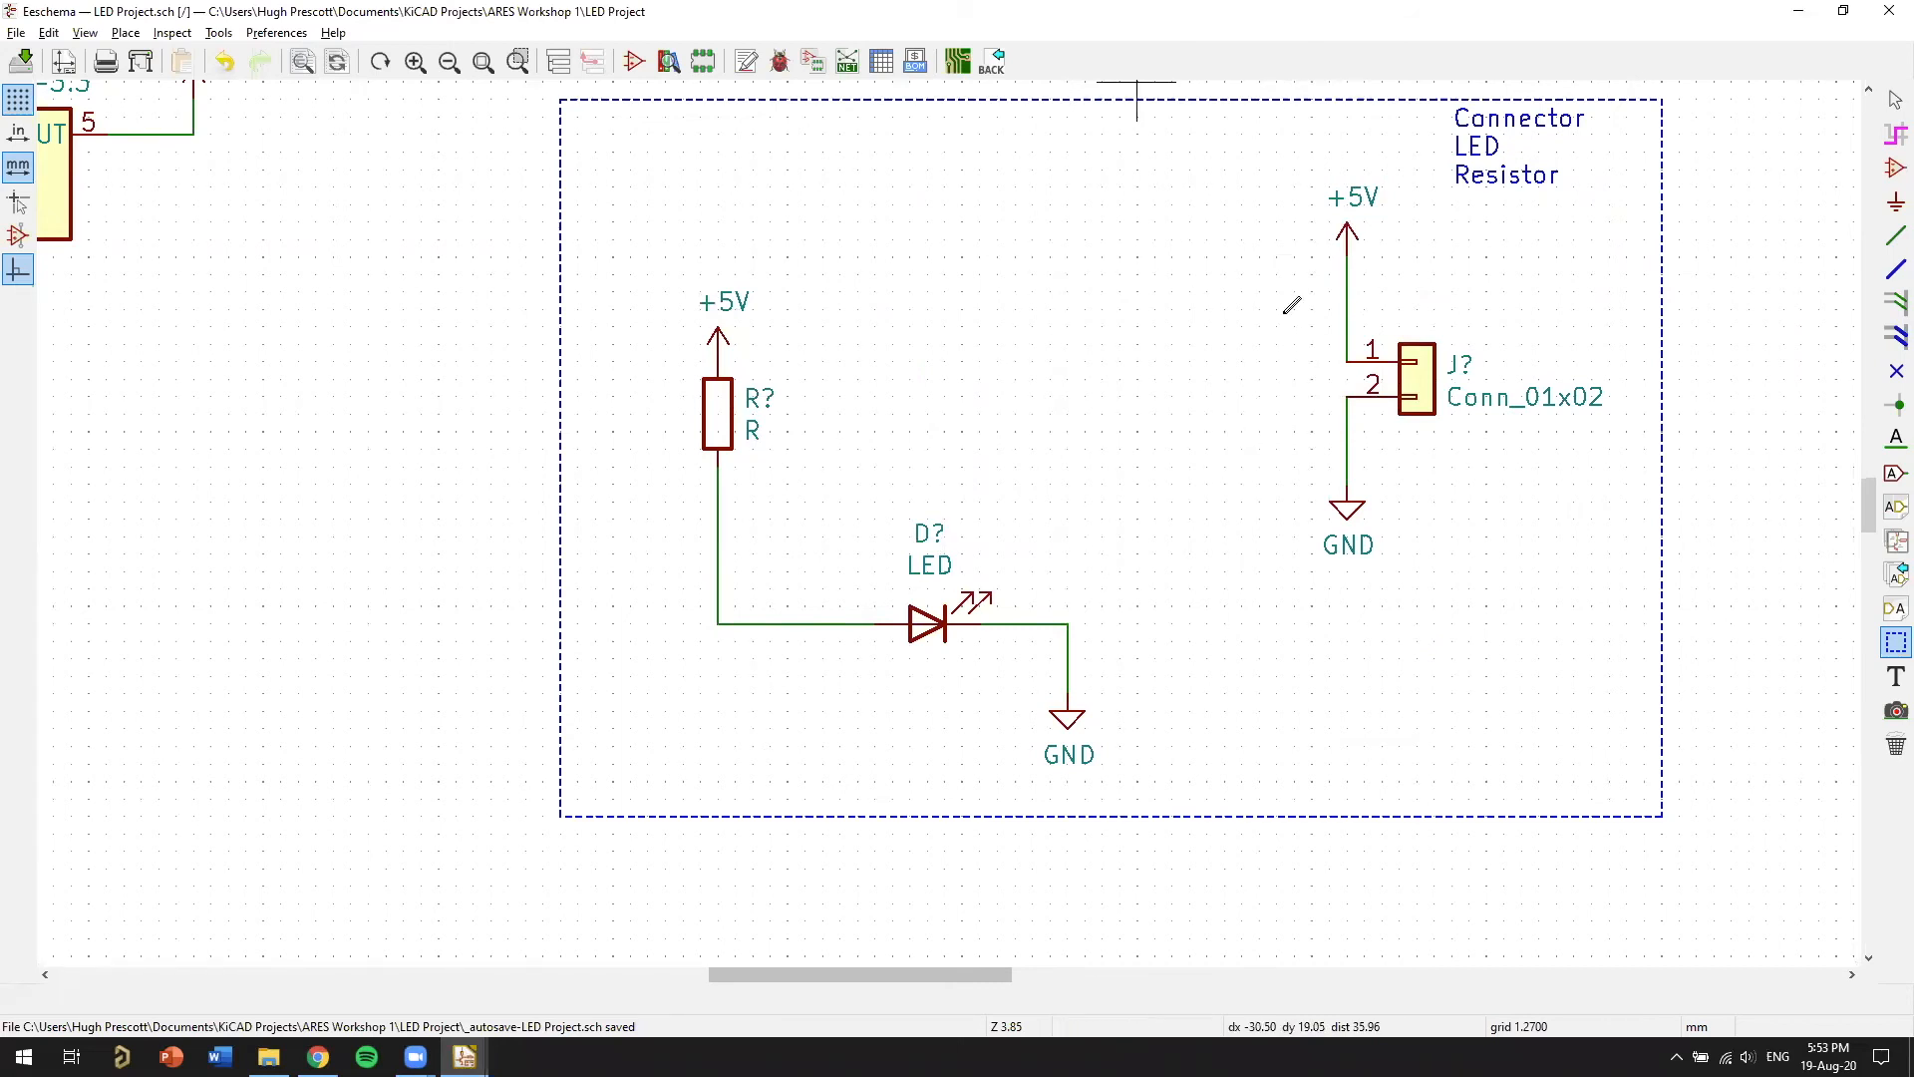
{"action": "scroll", "coordinate": [877, 457], "scroll_direction": "down", "scroll_amount": 2}
{"action": "scroll", "coordinate": [1134, 394], "scroll_direction": "up", "scroll_amount": 1}
{"action": "middle_click_drag", "start_coordinate": [1186, 340], "coordinate": [1210, 397]}
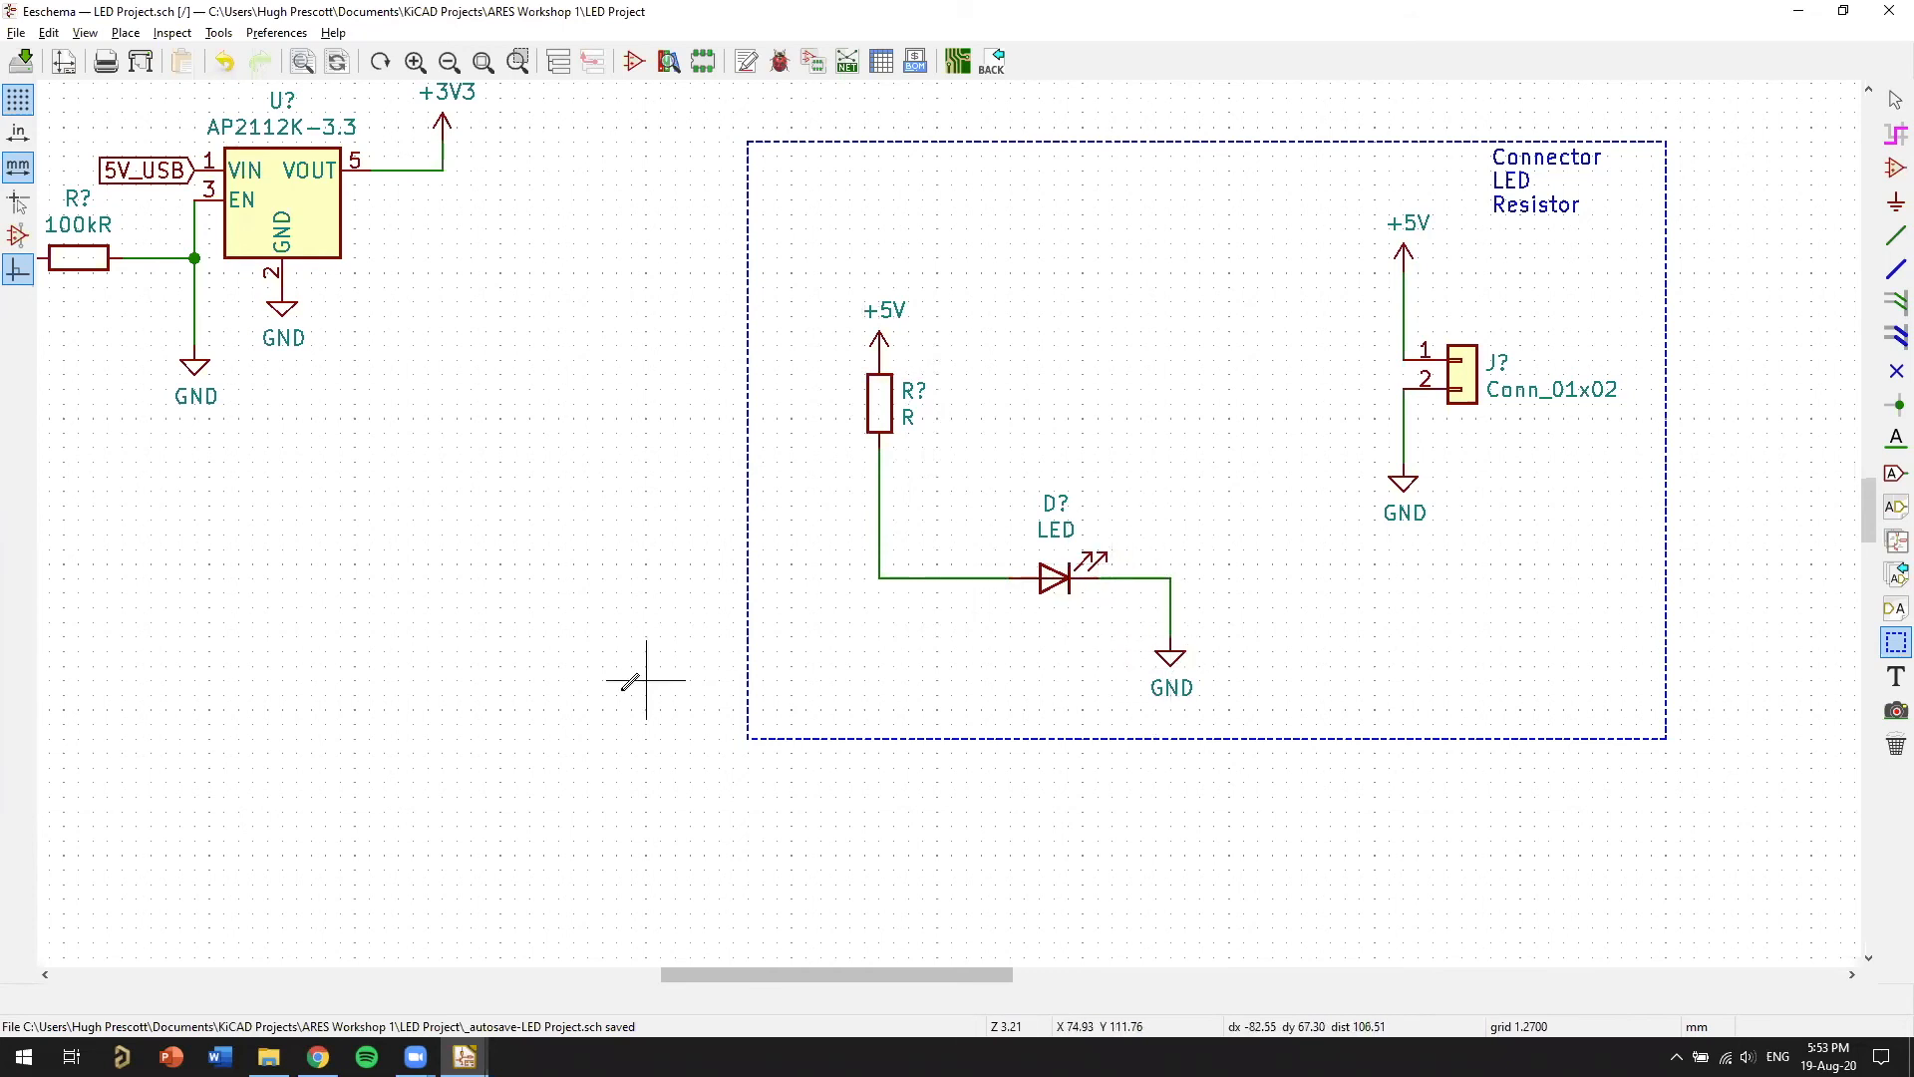
{"action": "scroll", "coordinate": [1214, 403], "scroll_direction": "left", "scroll_amount": 3, "text": "ctrl"}
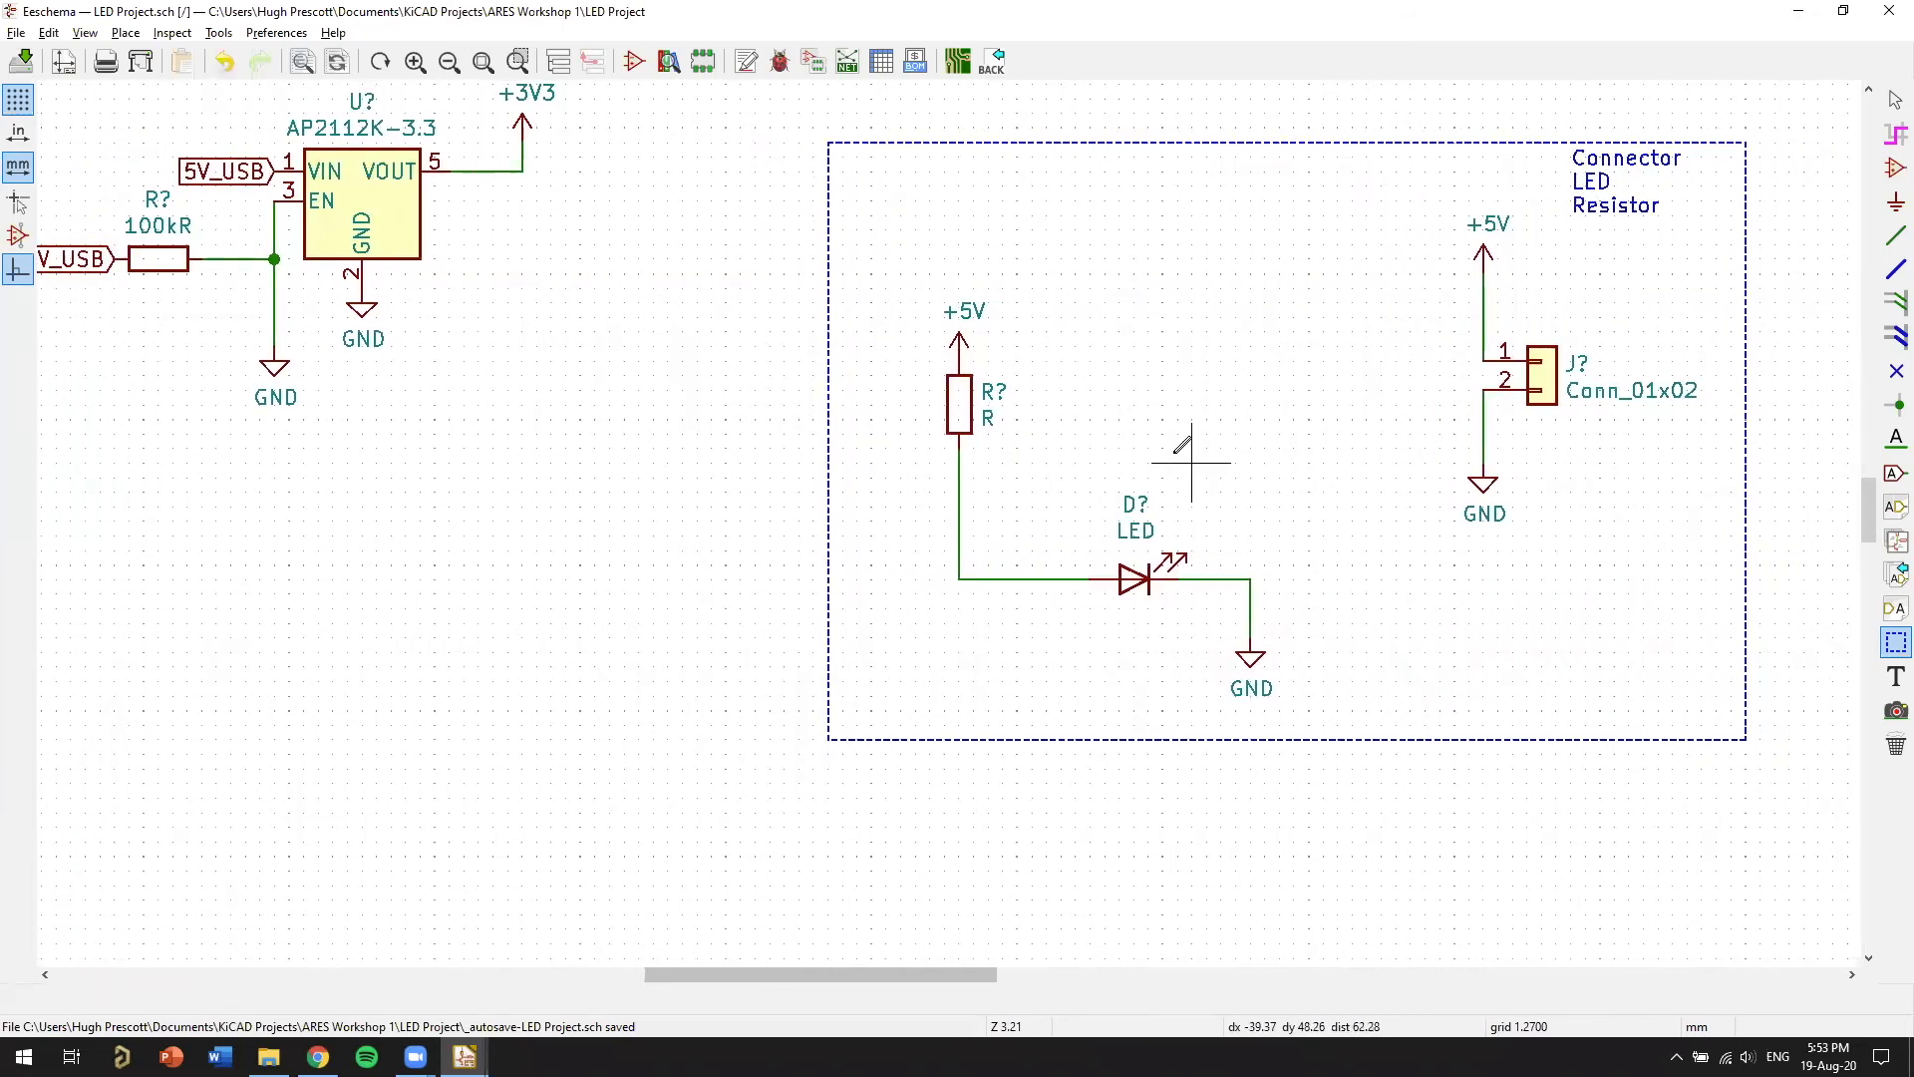
{"action": "scroll", "coordinate": [1237, 468], "scroll_direction": "right", "scroll_amount": 3, "text": "ctrl"}
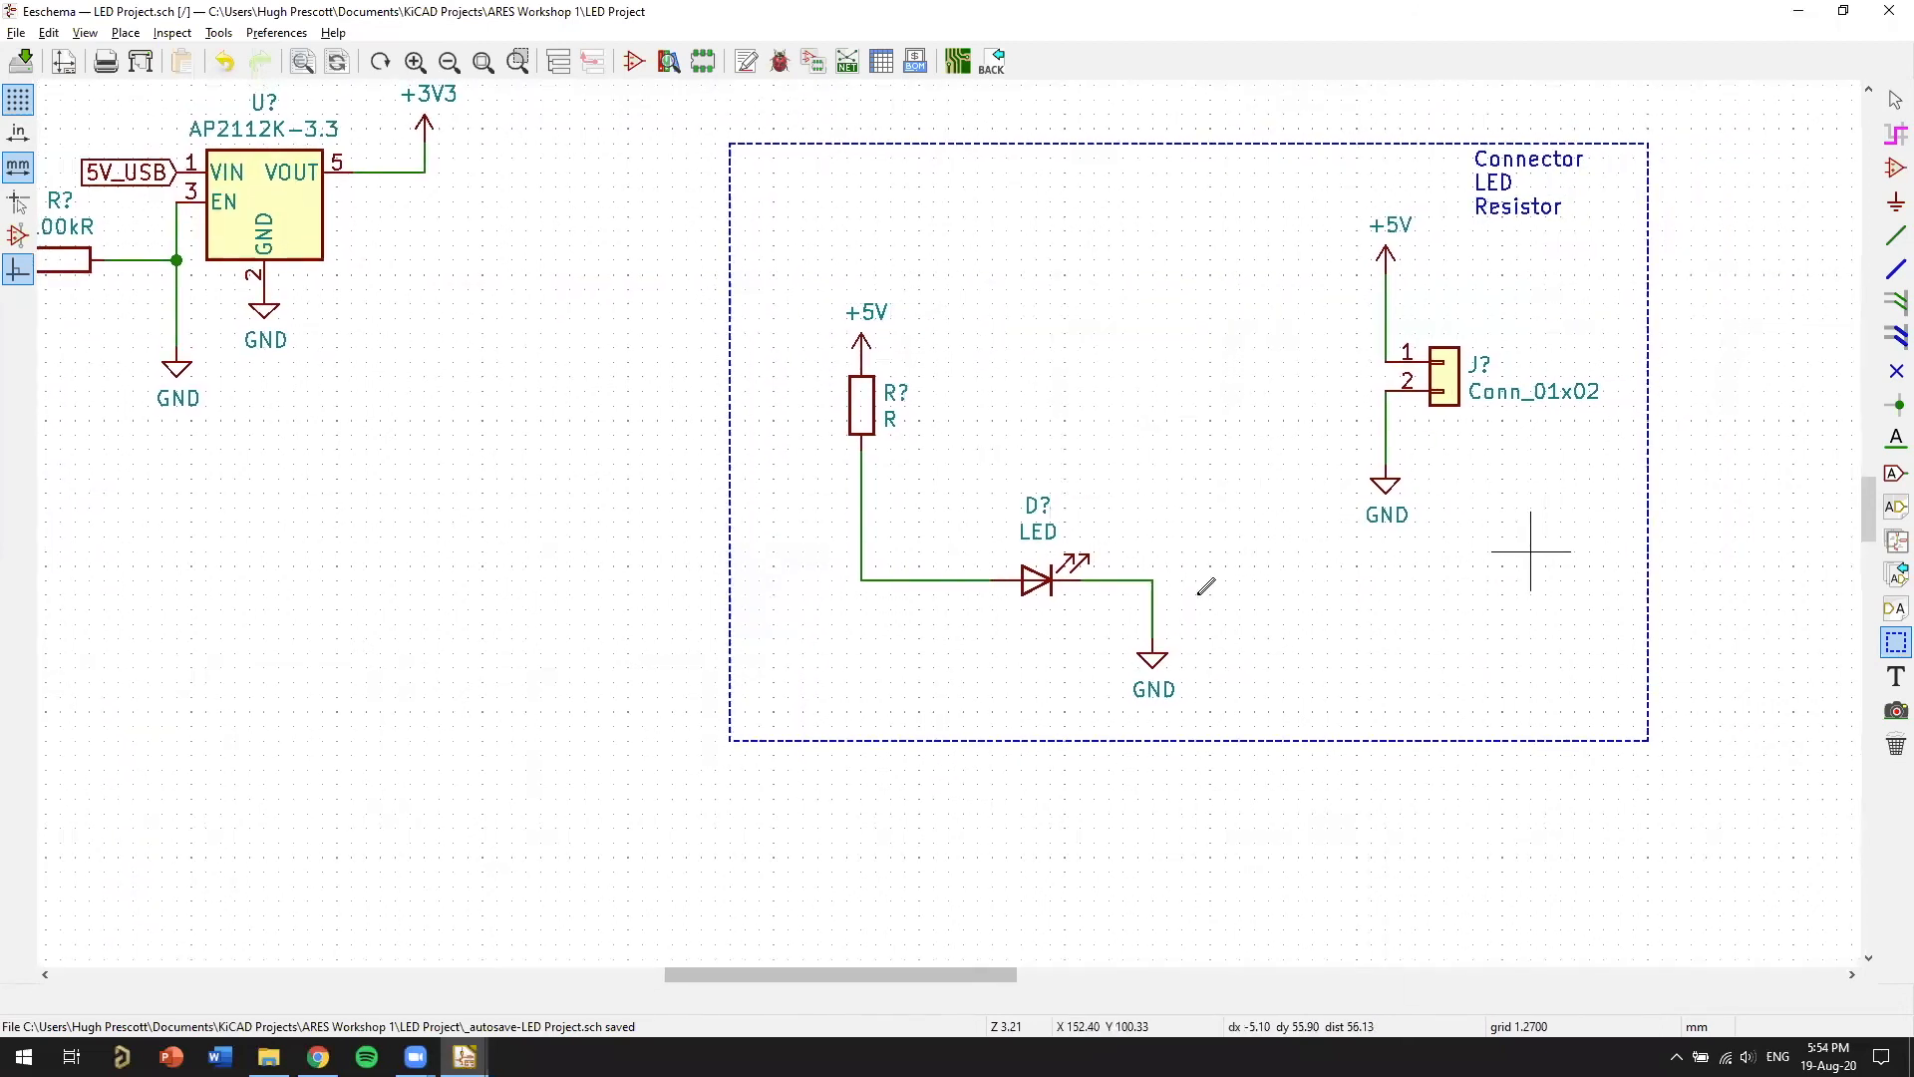
{"action": "scroll", "coordinate": [1444, 624], "scroll_direction": "up", "scroll_amount": 2}
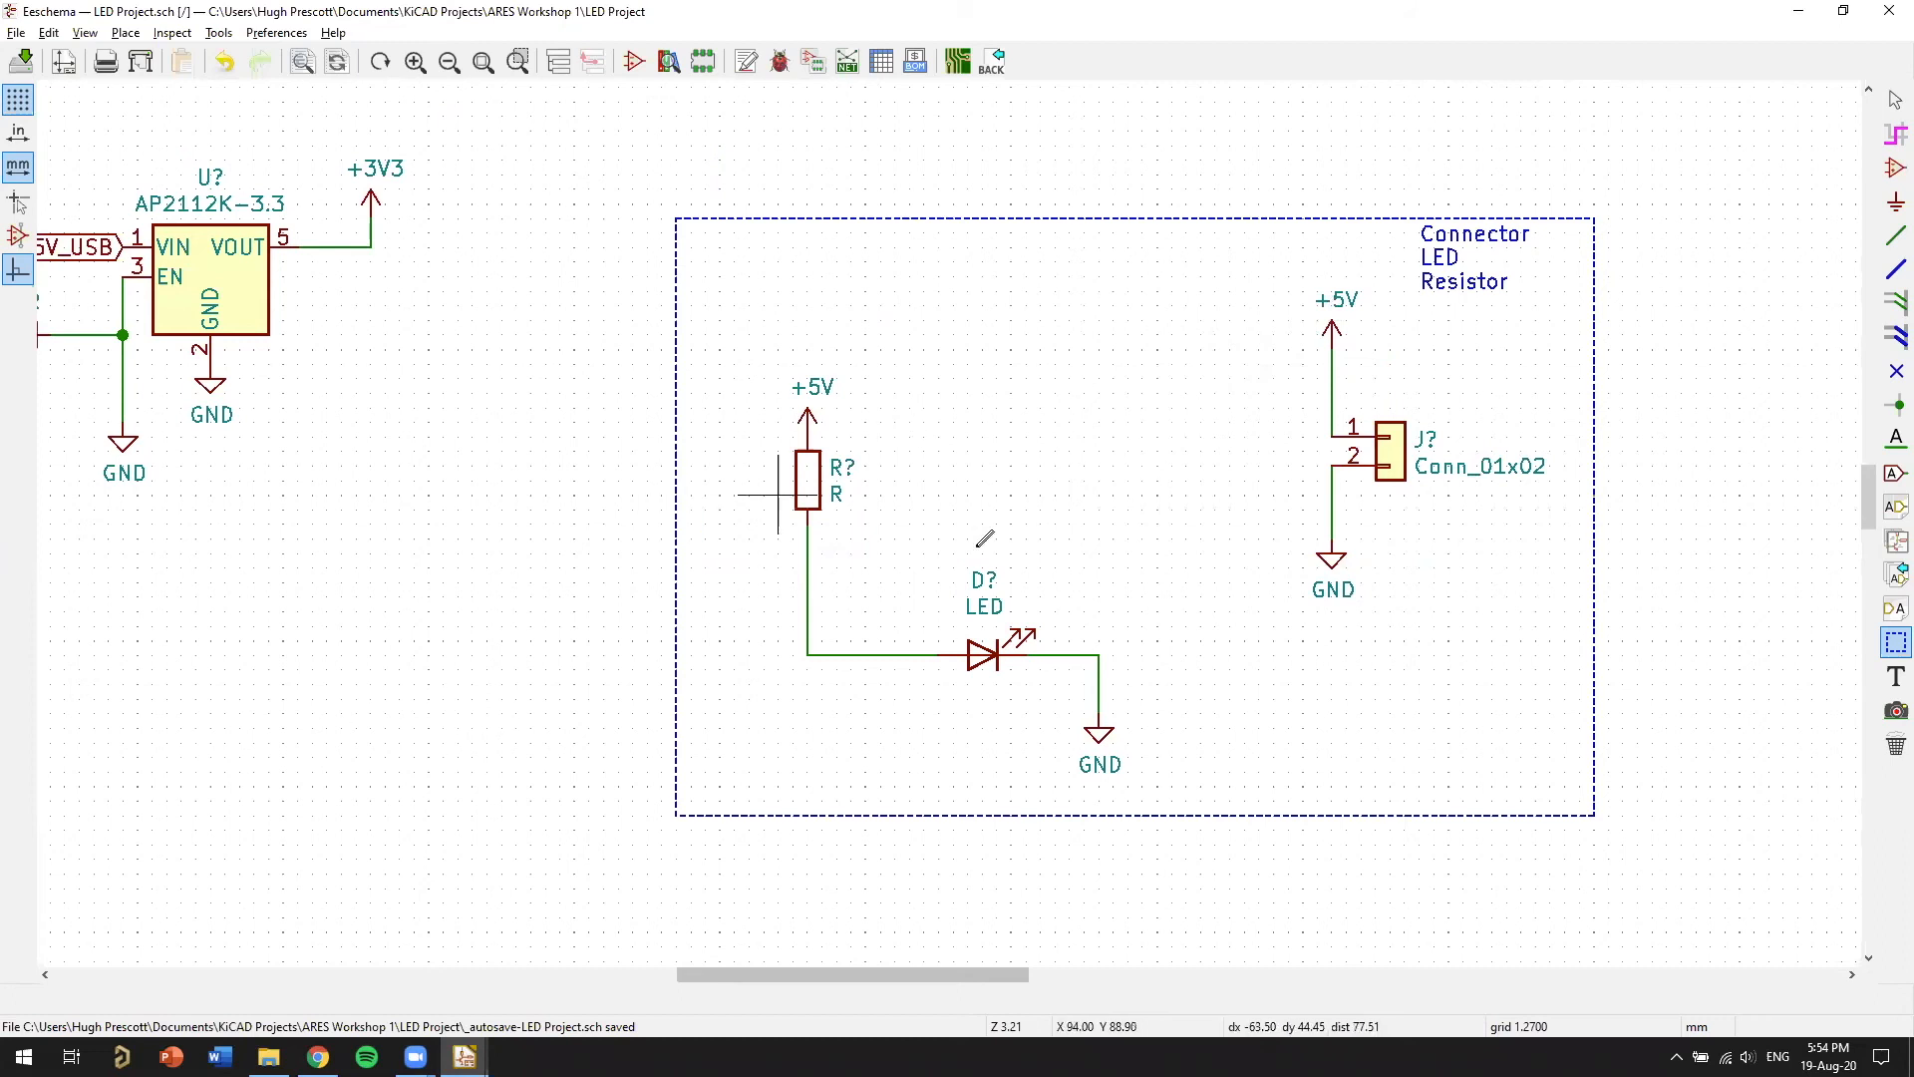
{"action": "right_click", "coordinate": [1142, 553]}
{"action": "left_click", "coordinate": [1192, 567]}
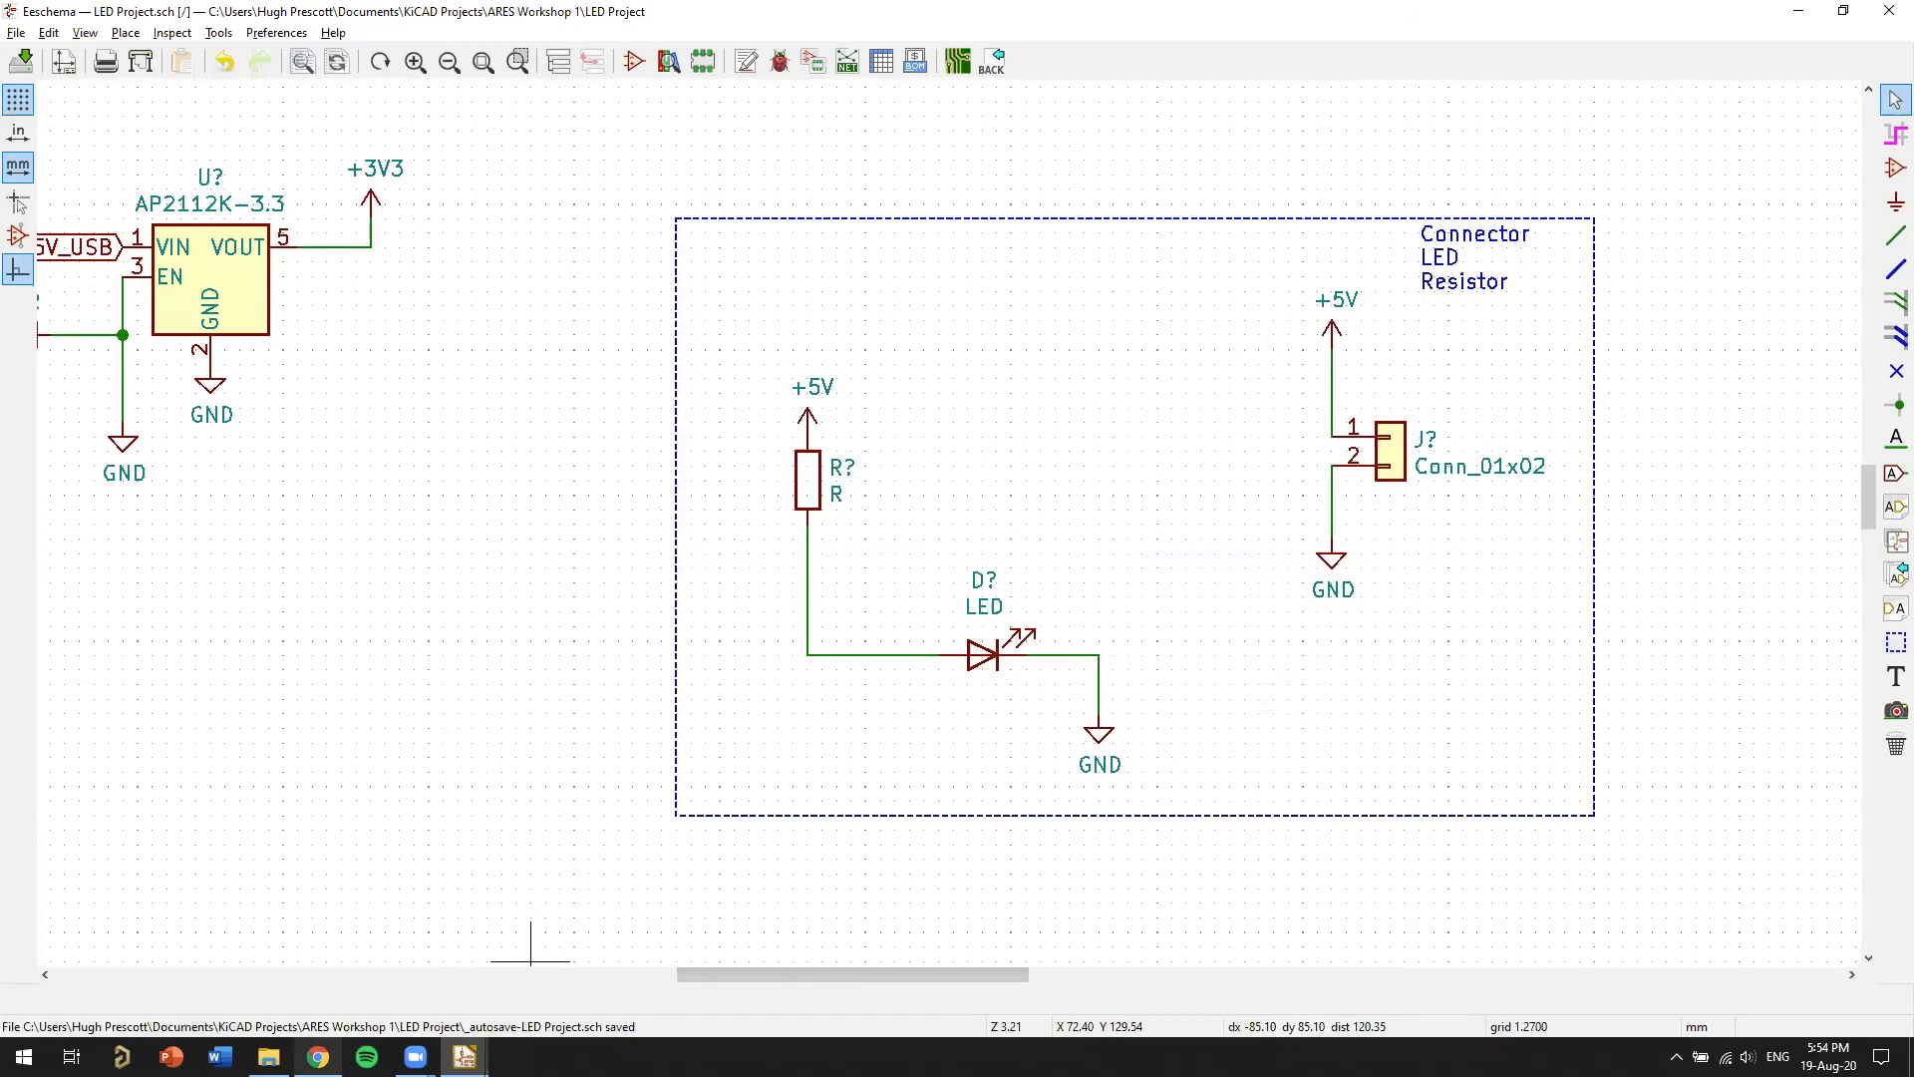
Switch to Chrome, search Google for "jlc pcb" and open the JLCPCB website
{"action": "left_click", "coordinate": [318, 1057]}
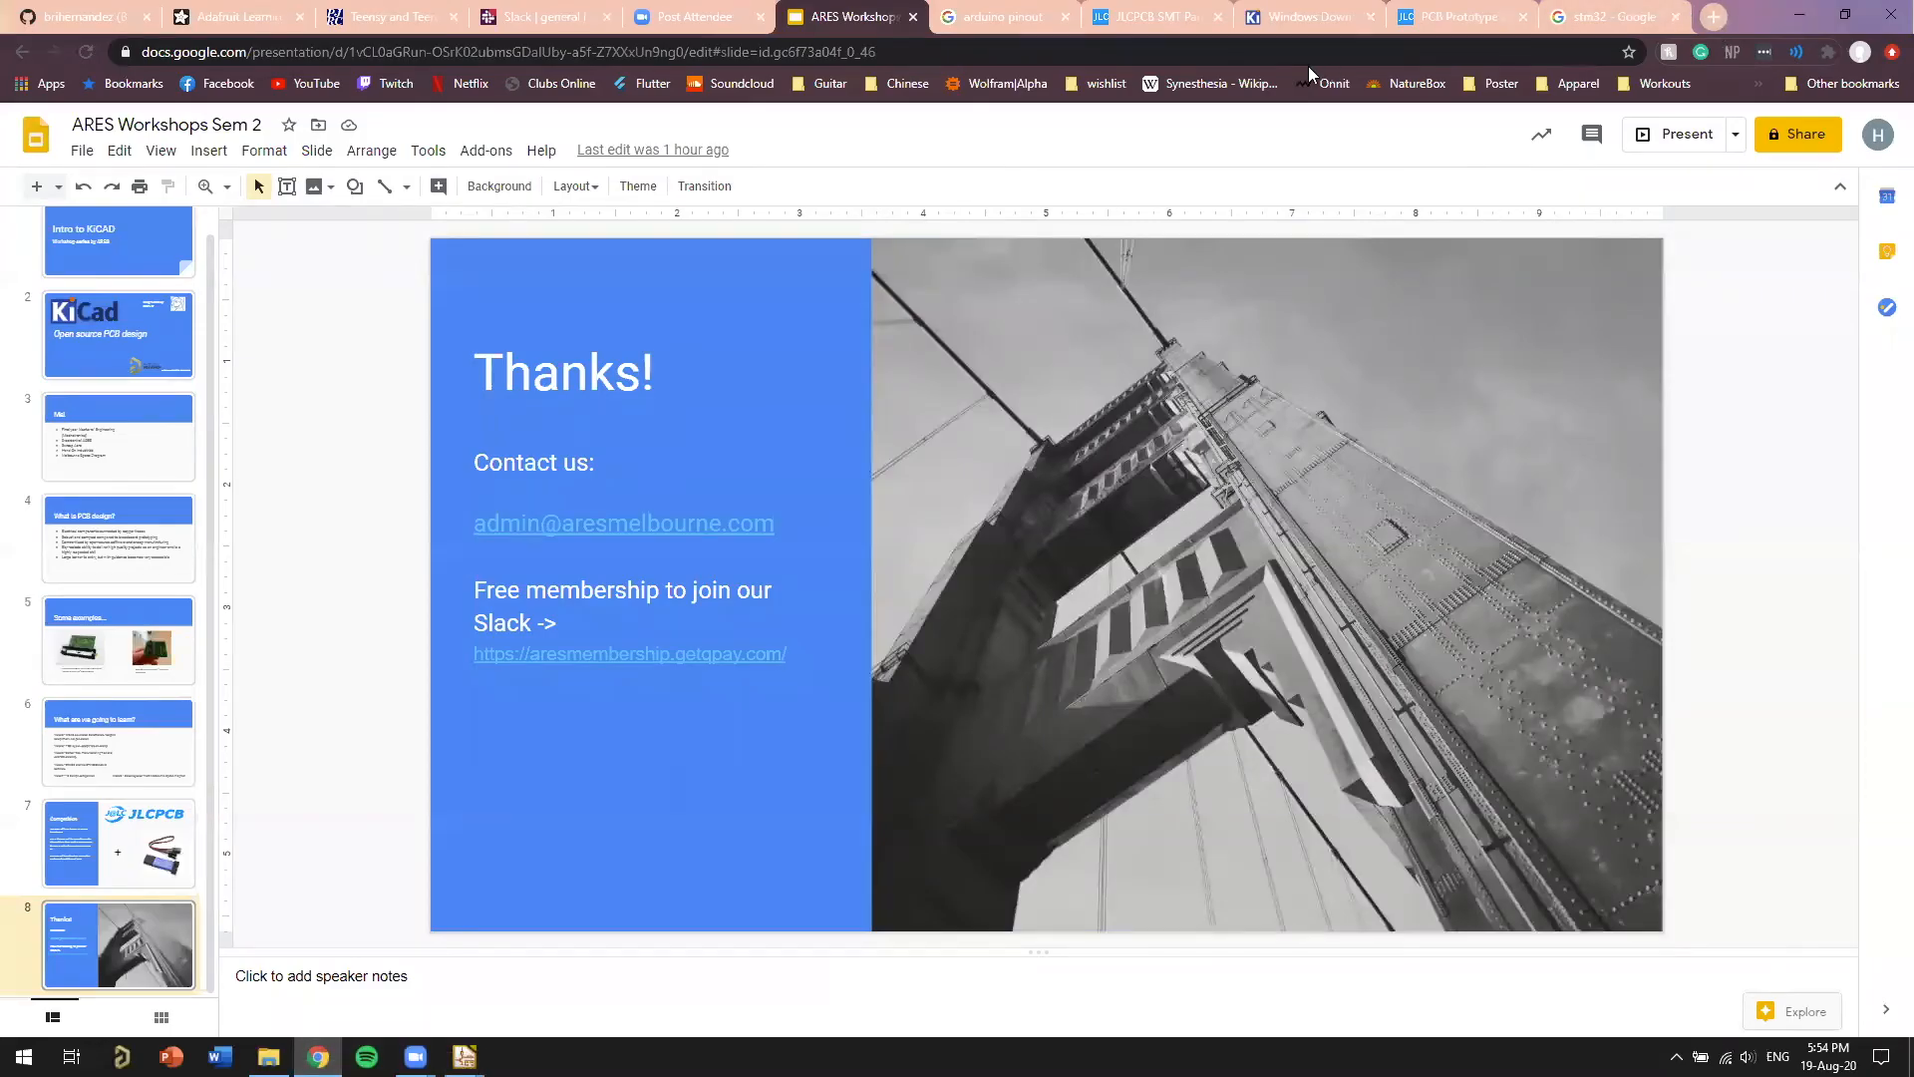
{"action": "key", "text": "ctrl+Tab"}
{"action": "key", "text": "ctrl+Tab"}
{"action": "key", "text": "ctrl+Tab"}
{"action": "key", "text": "ctrl+Tab"}
{"action": "type", "text": "jlc pcb"}
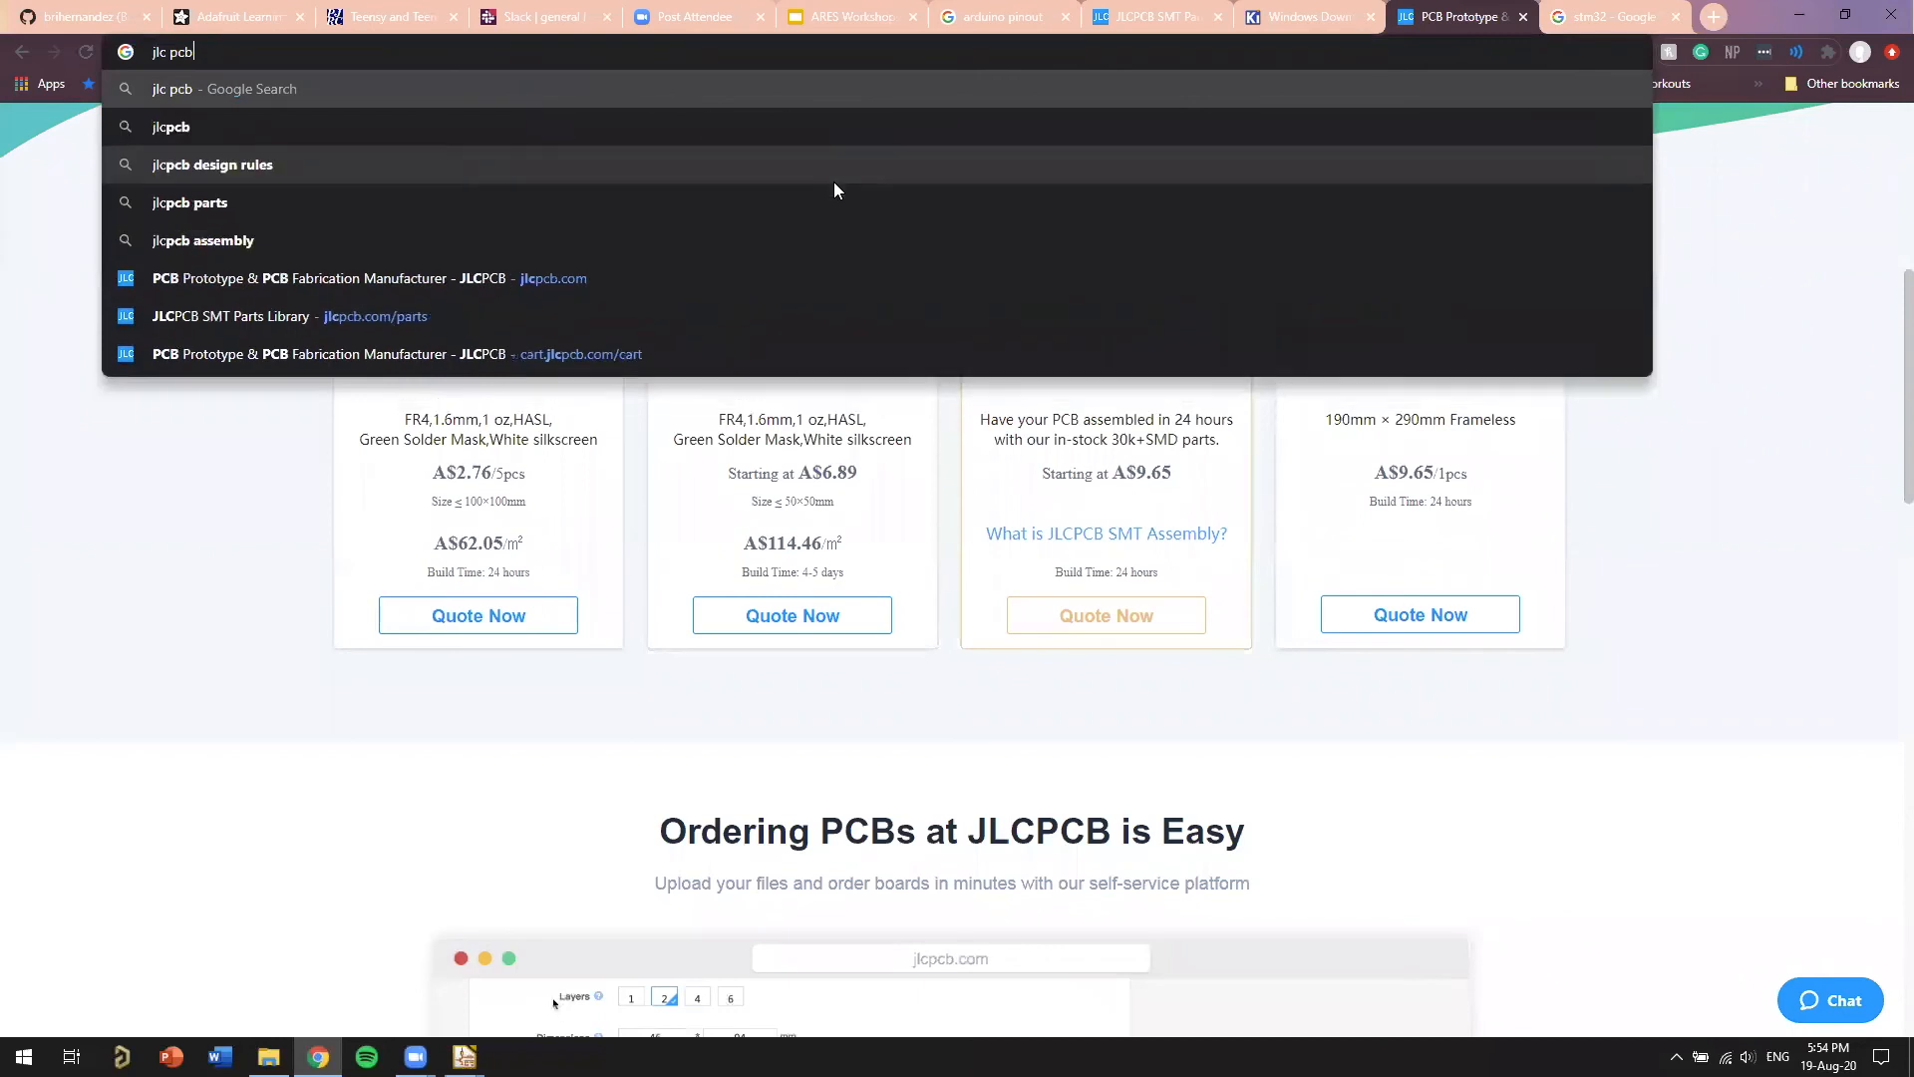
{"action": "key", "text": "Return"}
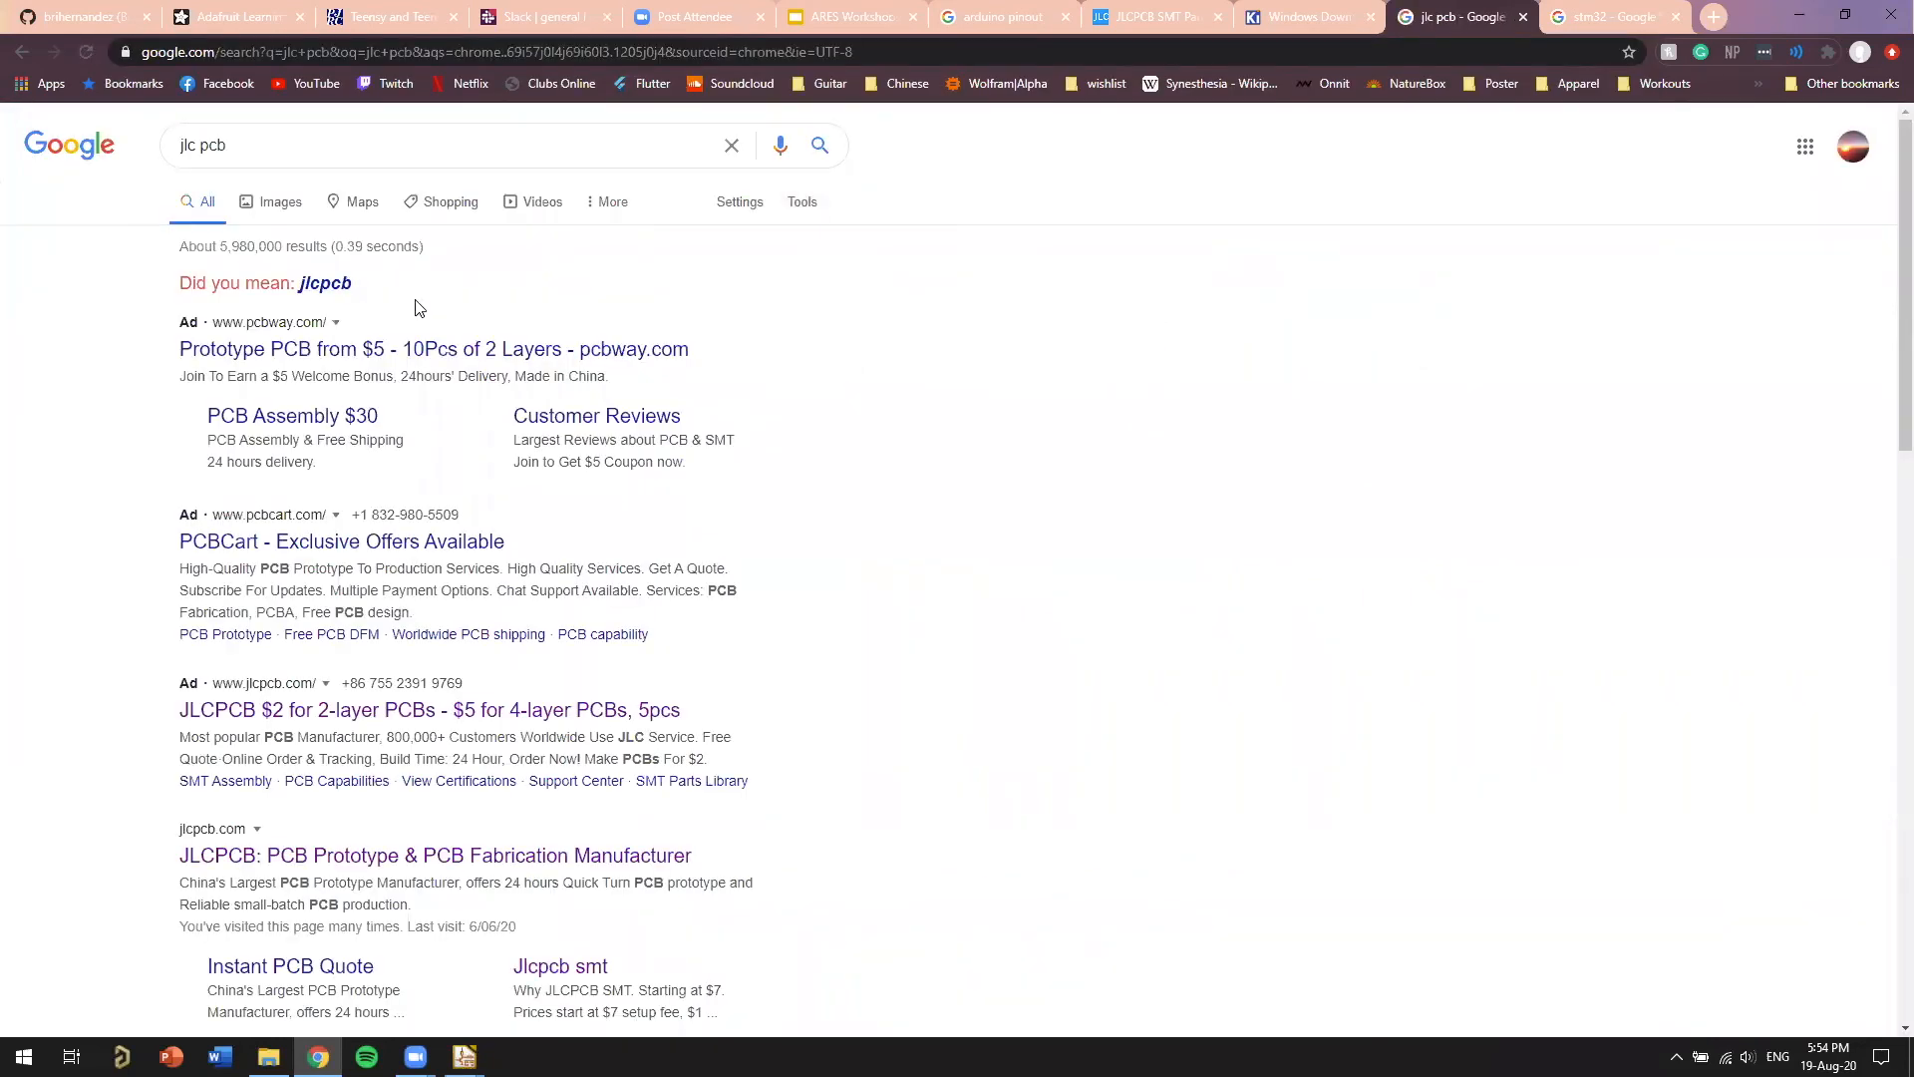
{"action": "left_click", "coordinate": [614, 724]}
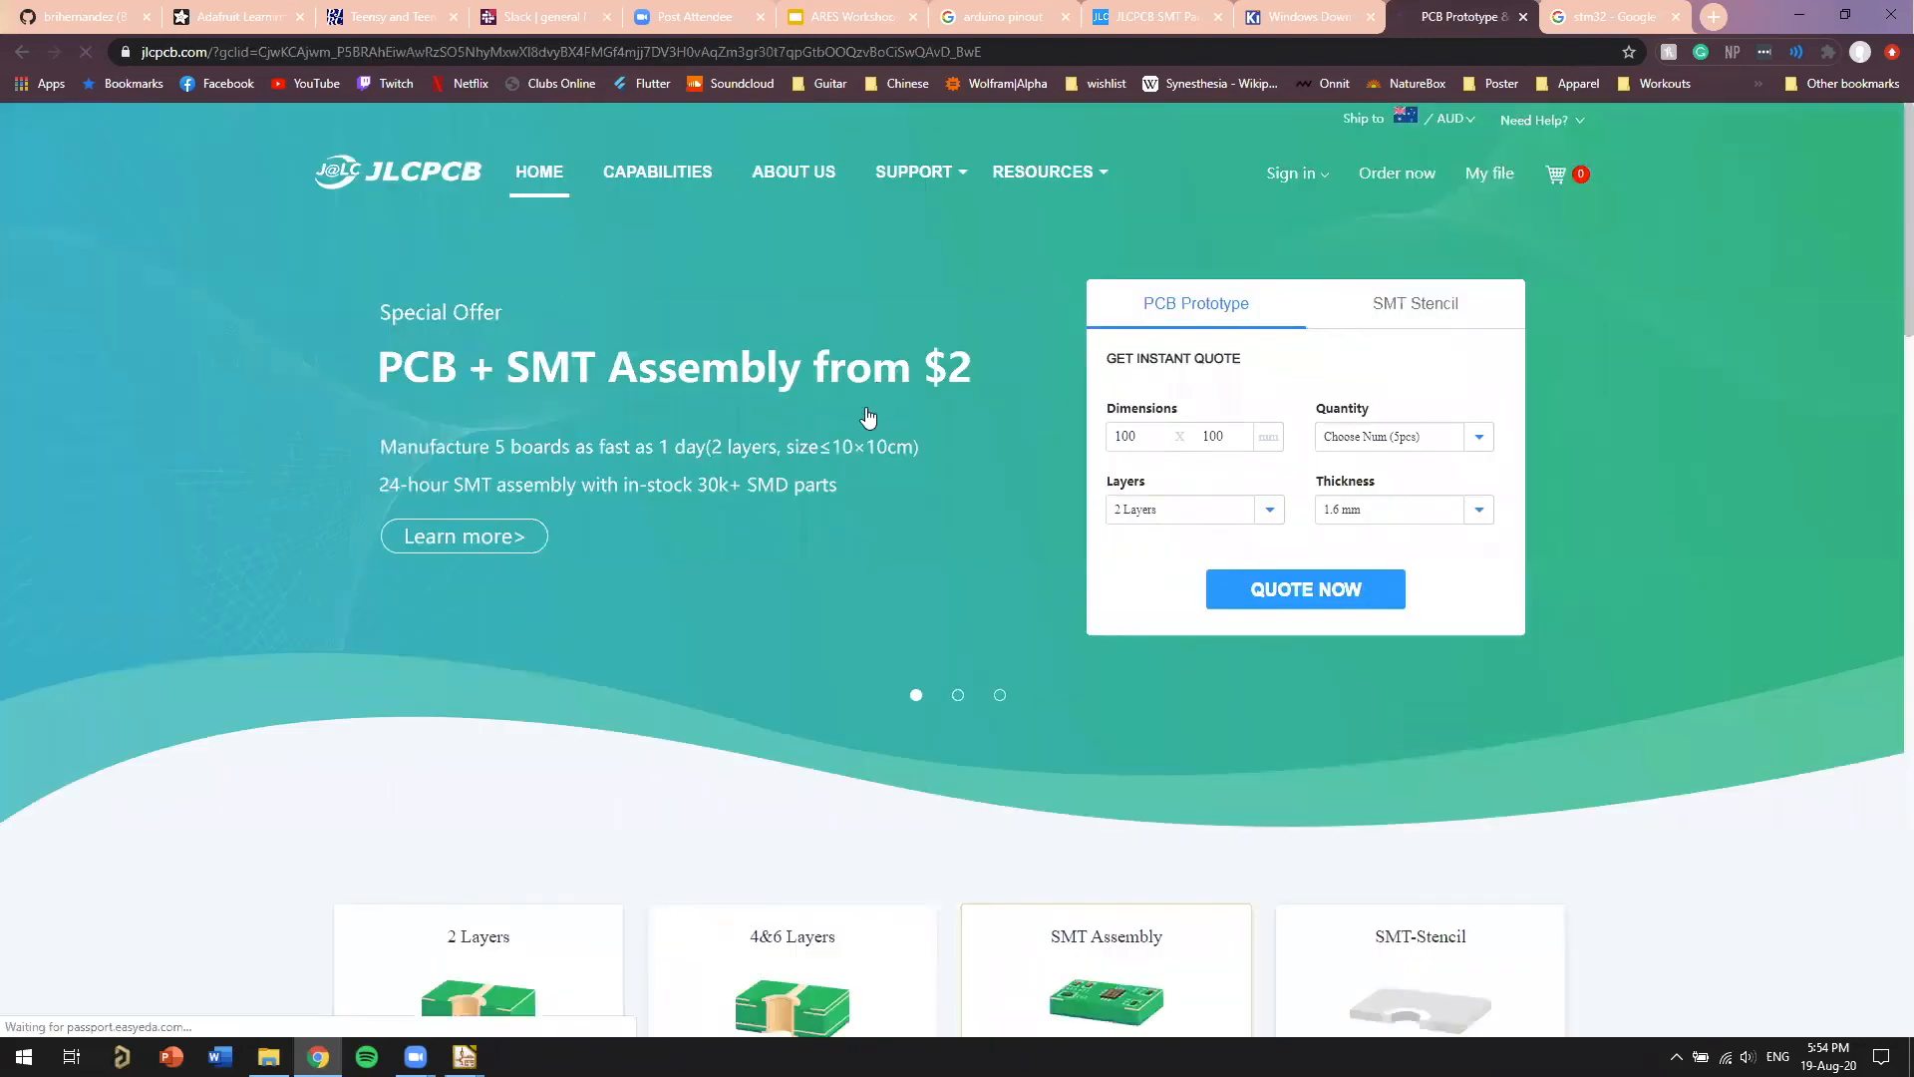
Look over the PCB and SMT assembly offers on the JLCPCB homepage and its list of resources
{"action": "scroll", "coordinate": [868, 416], "scroll_direction": "down", "scroll_amount": 2}
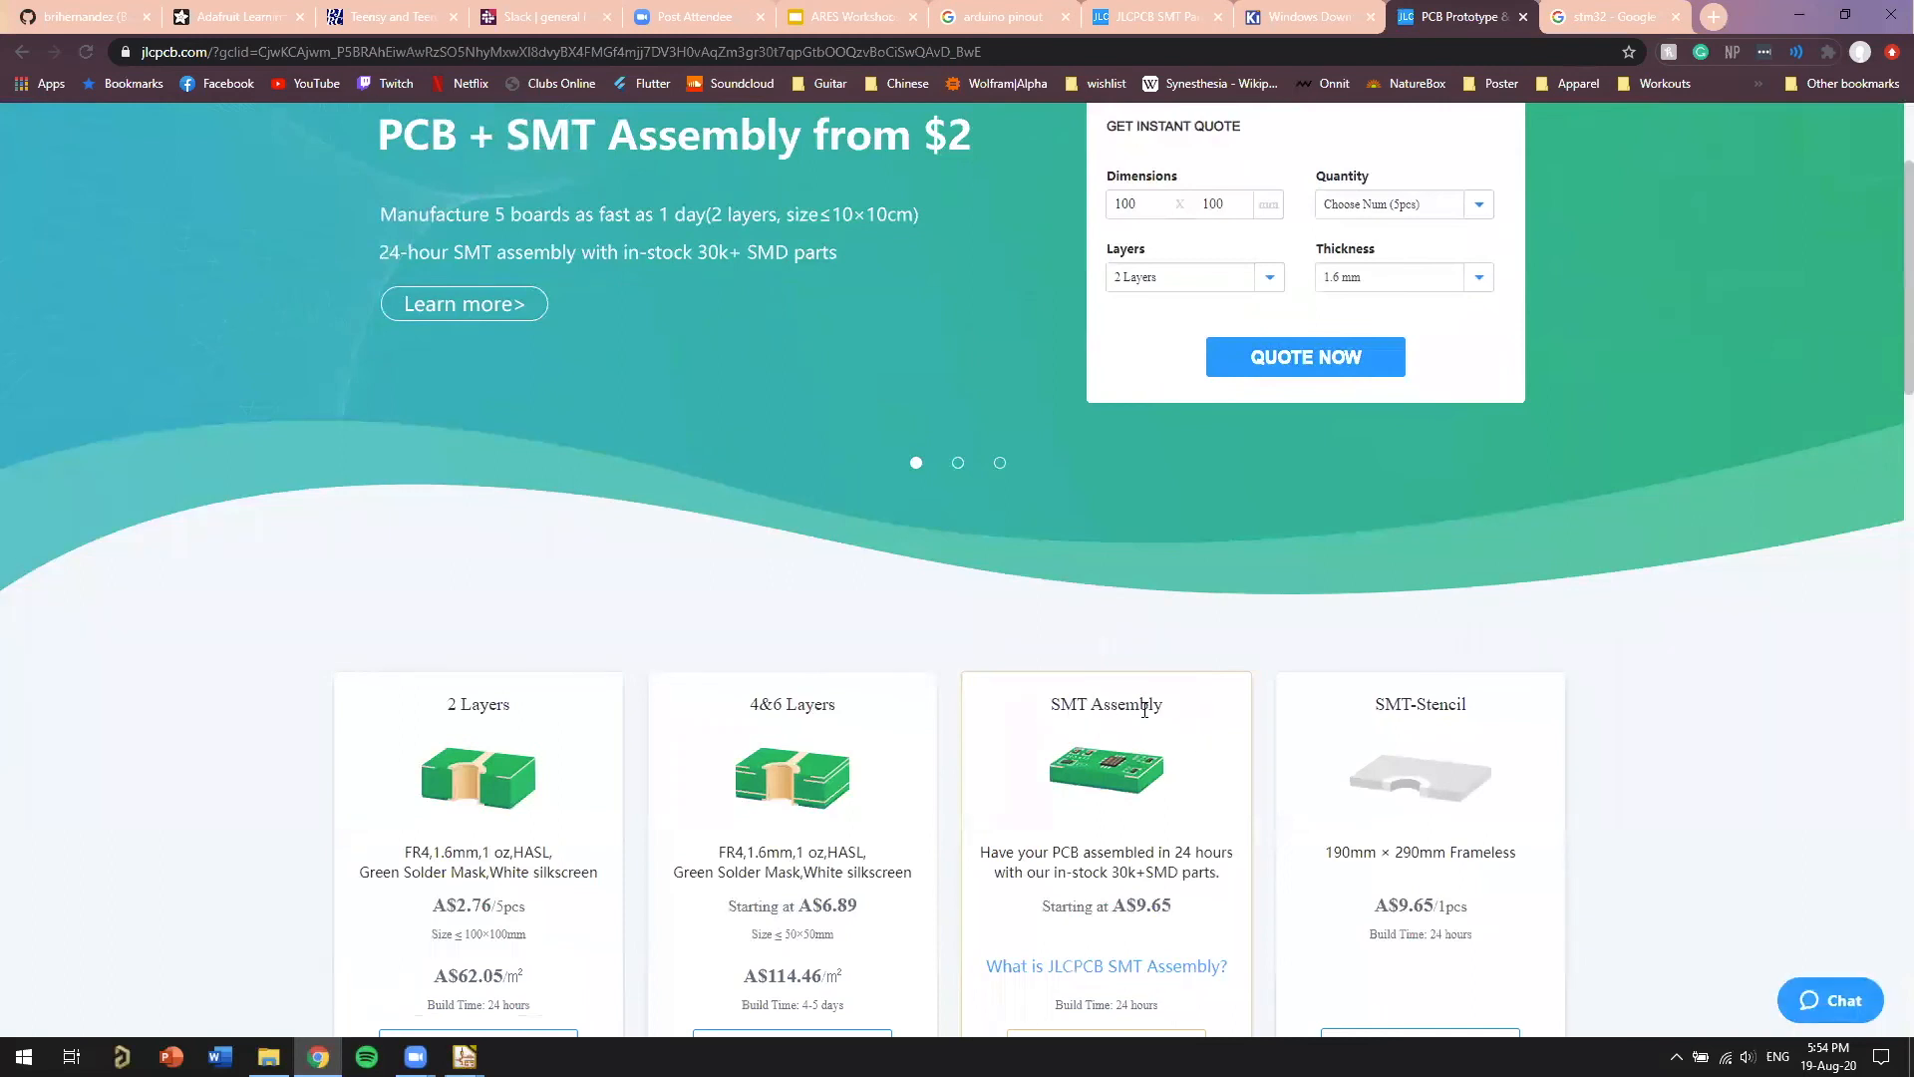
{"action": "scroll", "coordinate": [1143, 698], "scroll_direction": "up", "scroll_amount": 2}
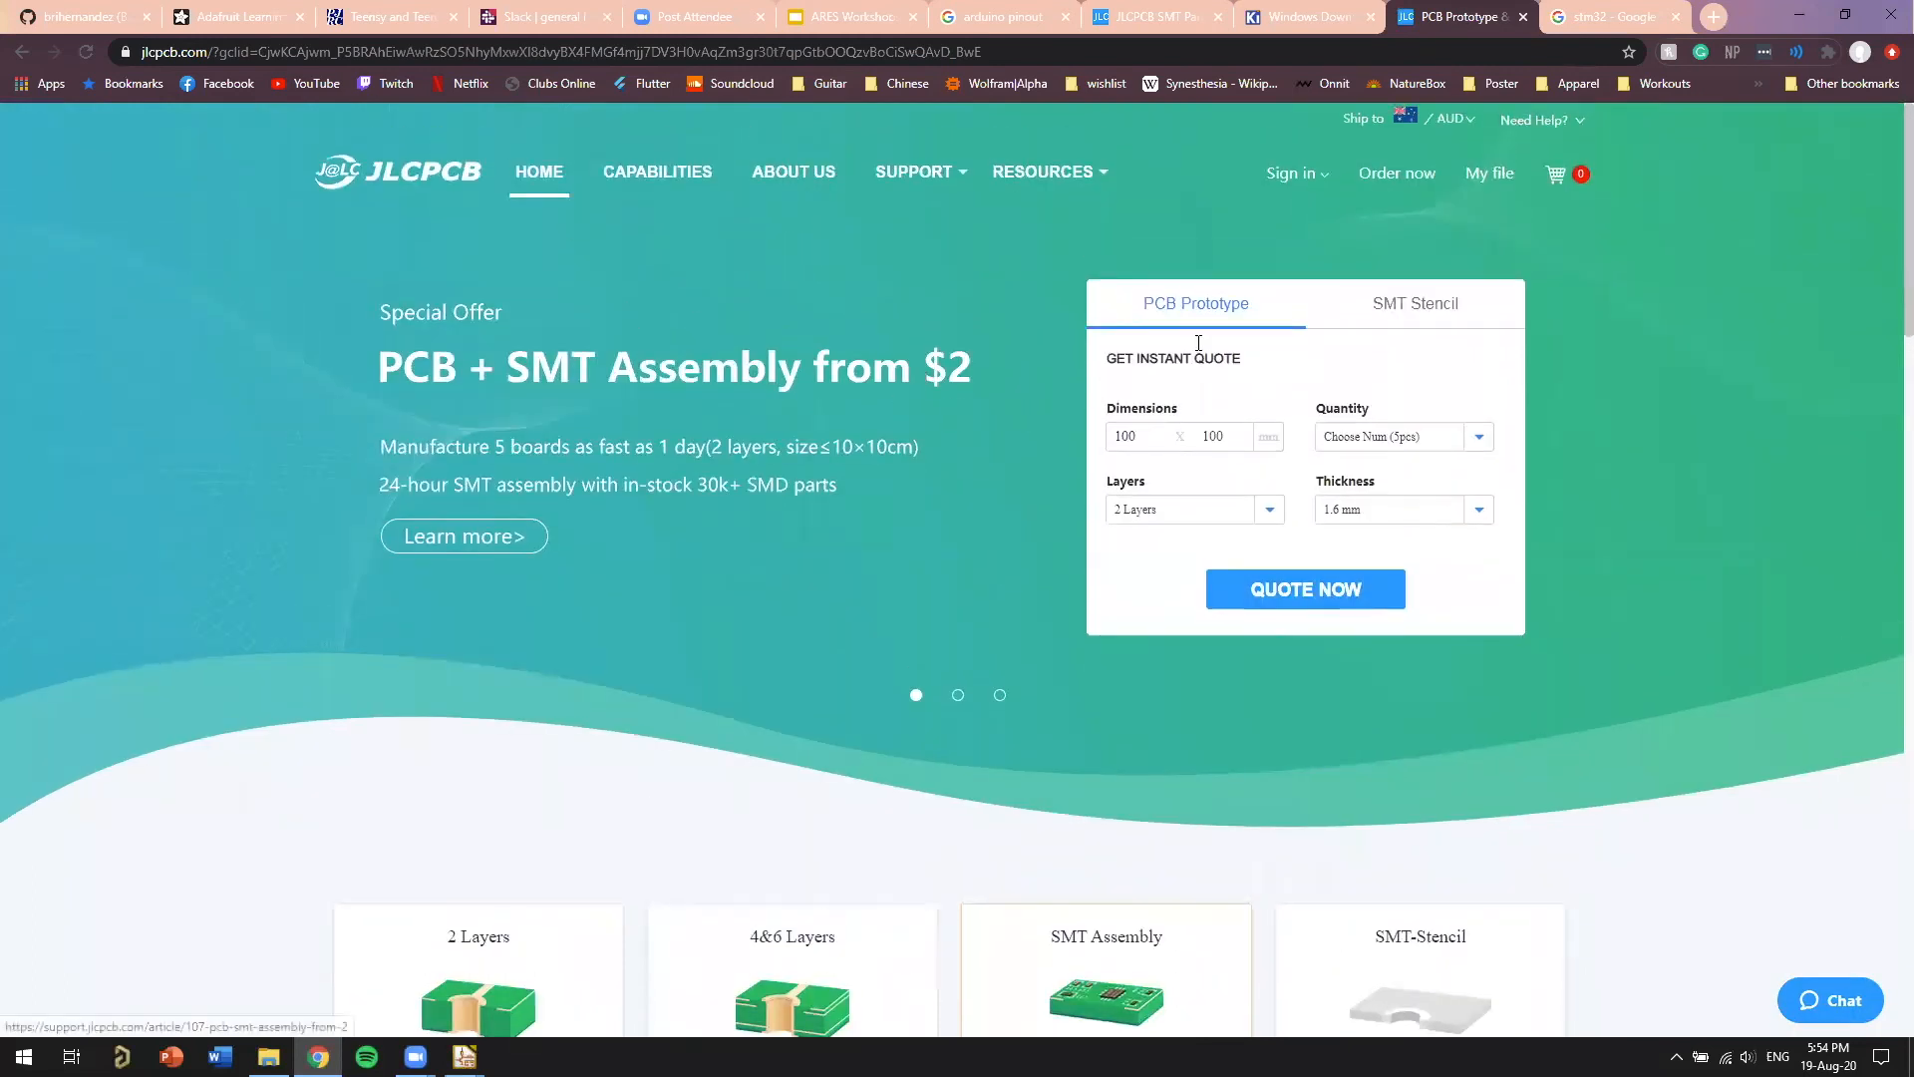
{"action": "mouse_move", "coordinate": [1043, 171]}
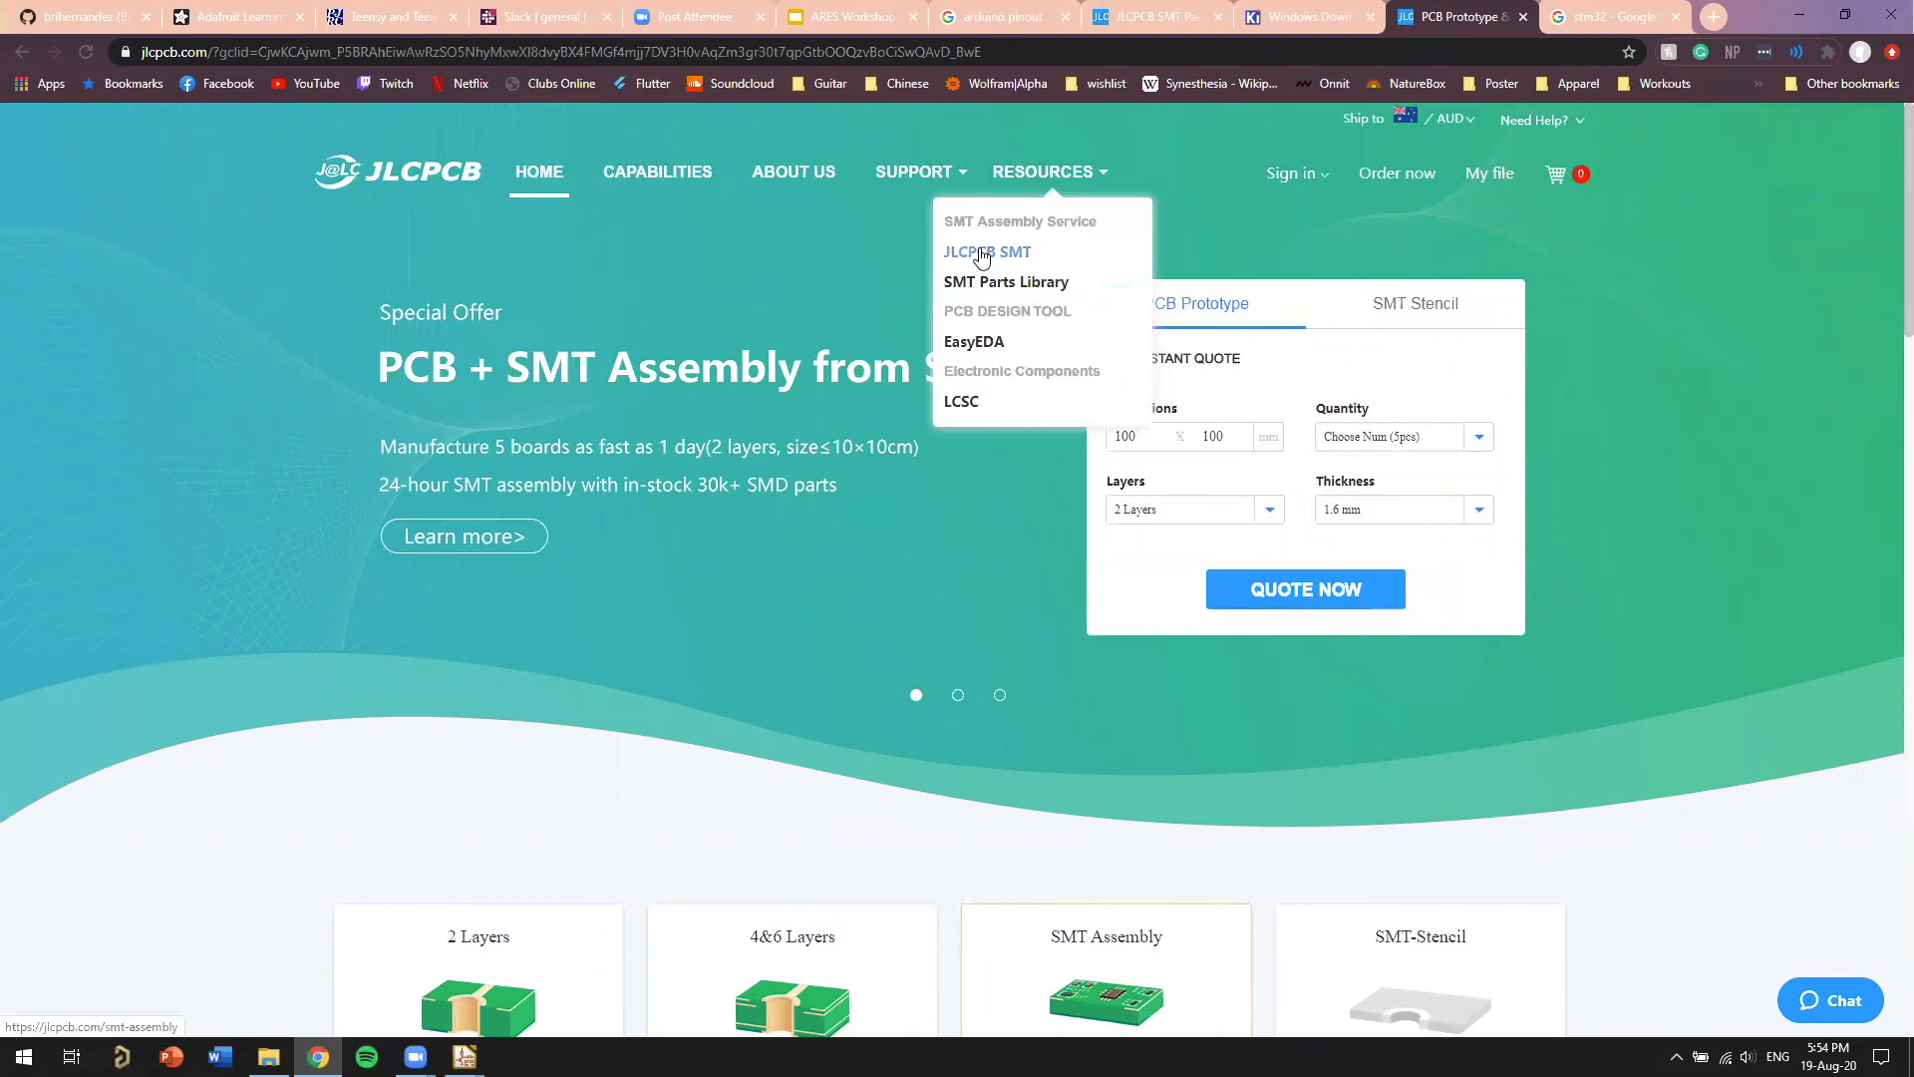
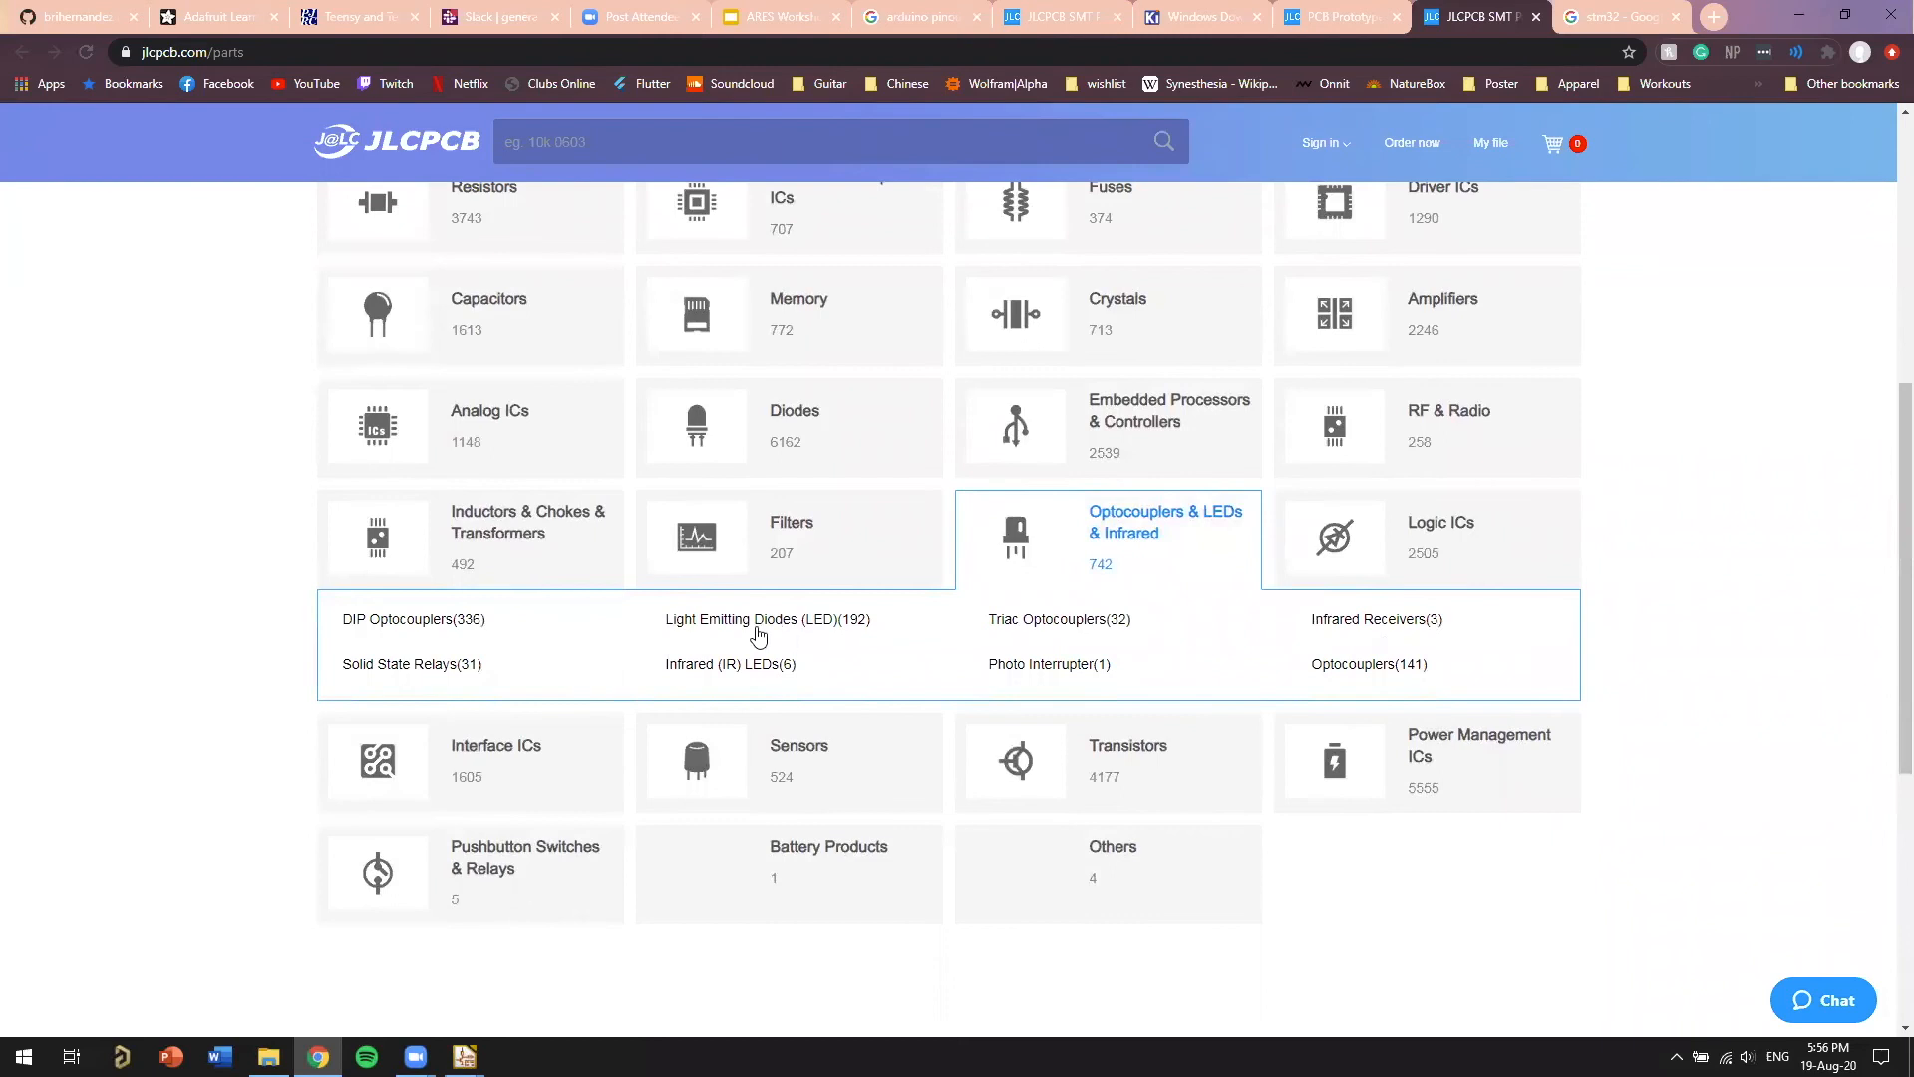
Open the Light Emitting Diodes (LED) category of Optocouplers & LEDs & Infrared and look through its parts list
{"action": "left_click", "coordinate": [768, 620]}
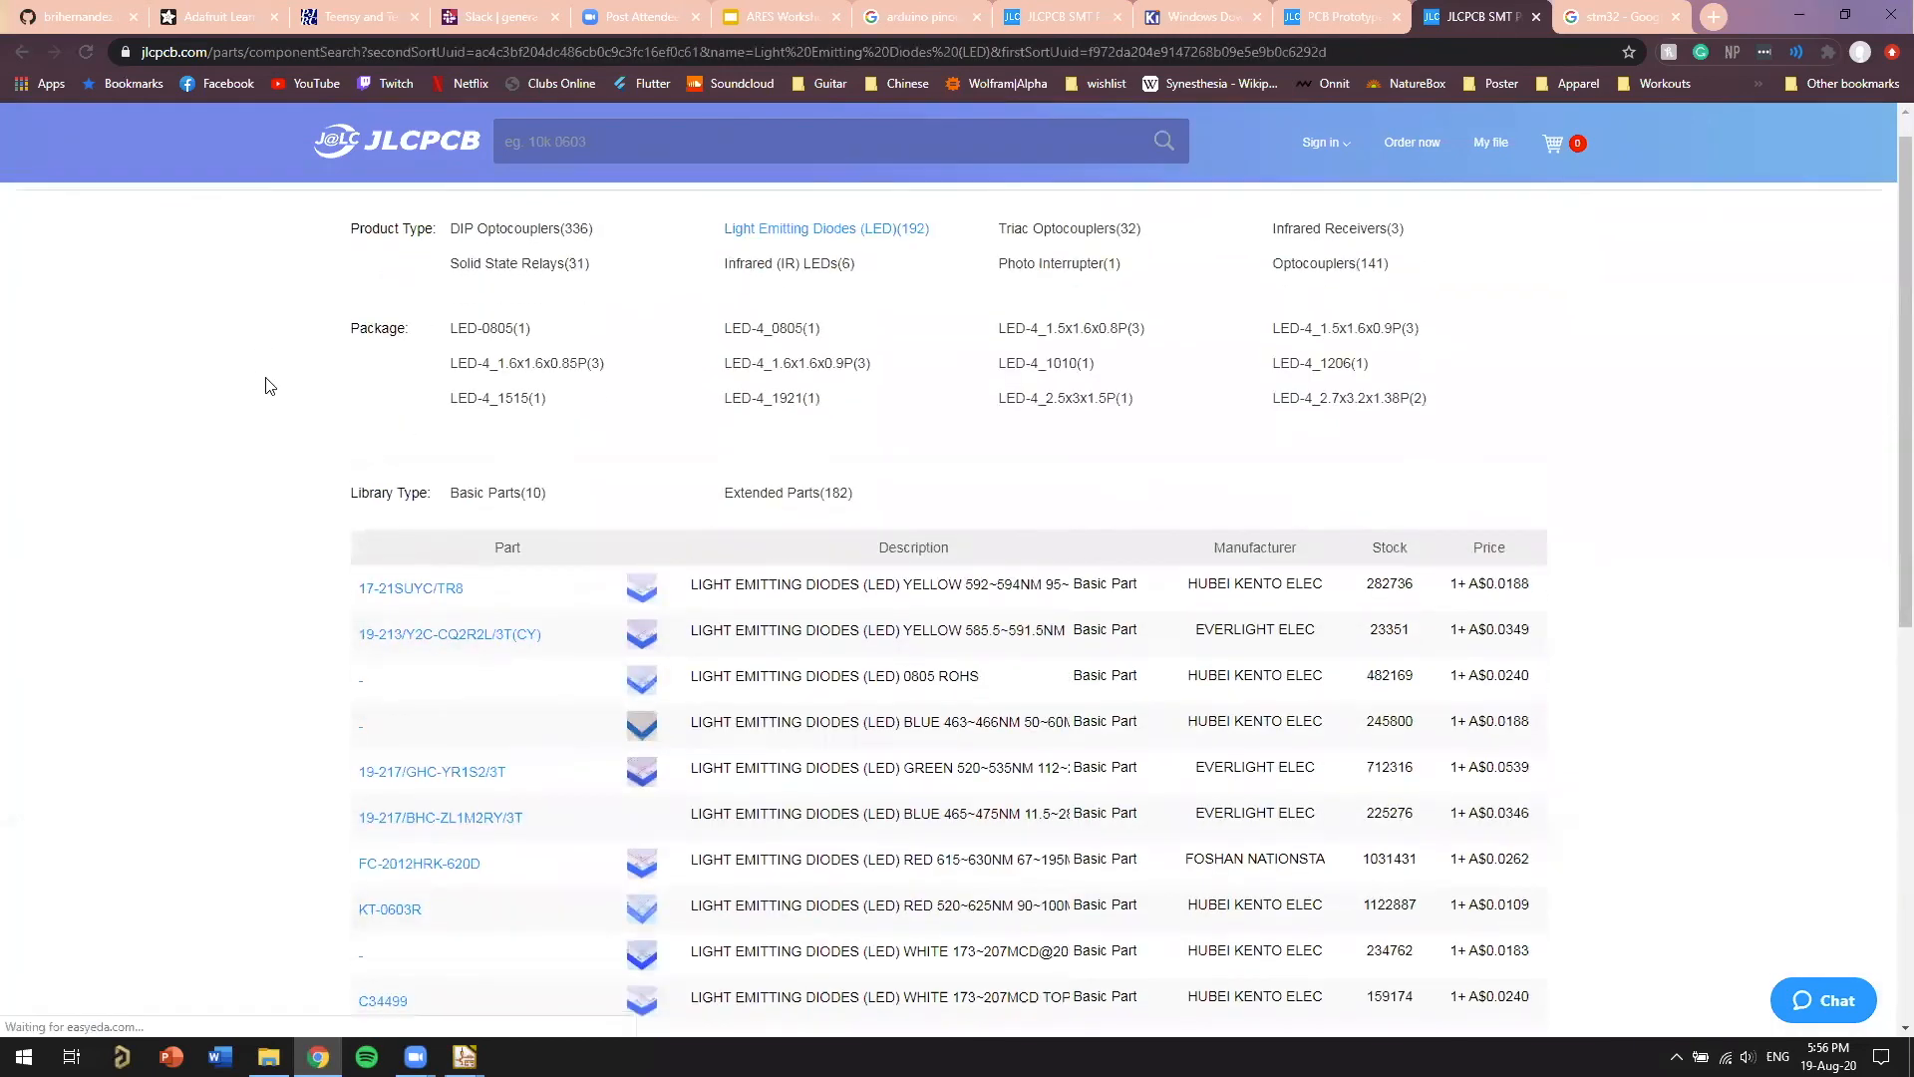
{"action": "scroll", "coordinate": [260, 454], "scroll_direction": "down", "scroll_amount": 1}
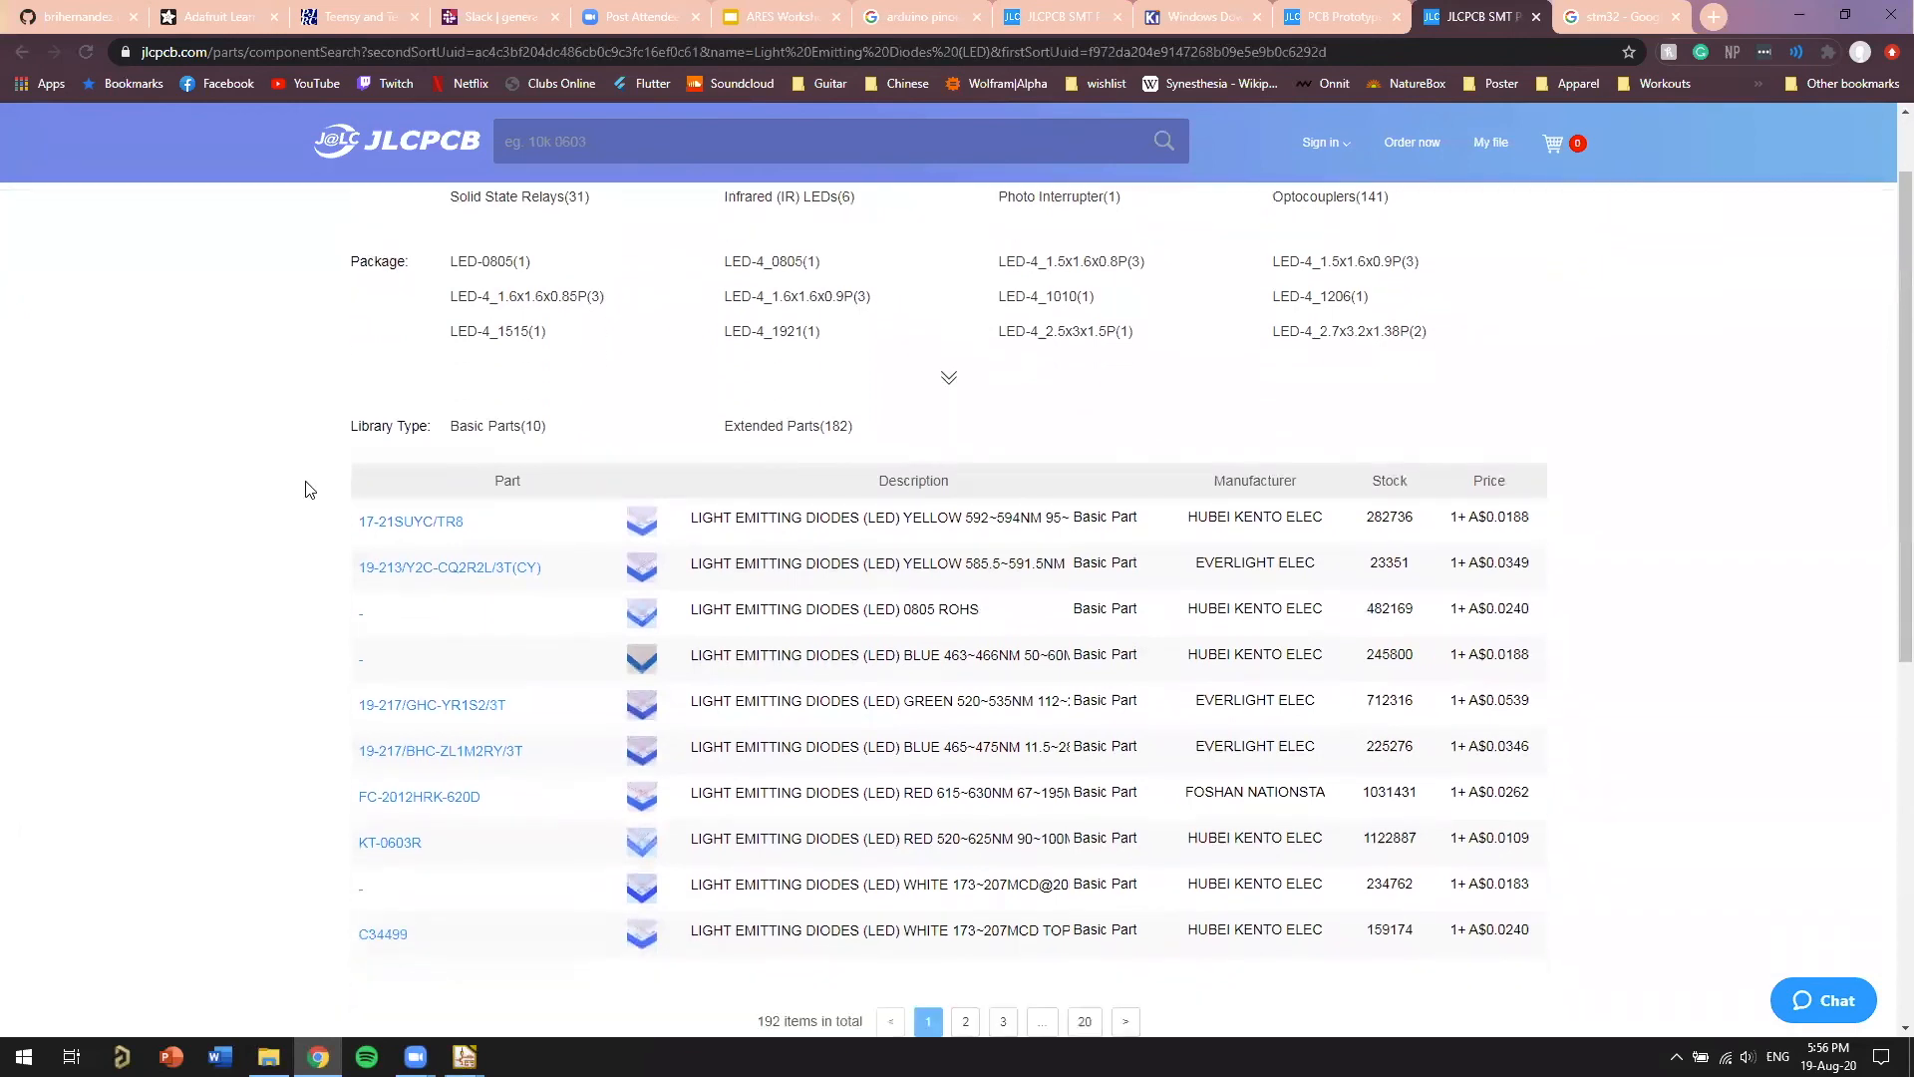
{"action": "scroll", "coordinate": [304, 494], "scroll_direction": "down", "scroll_amount": 1}
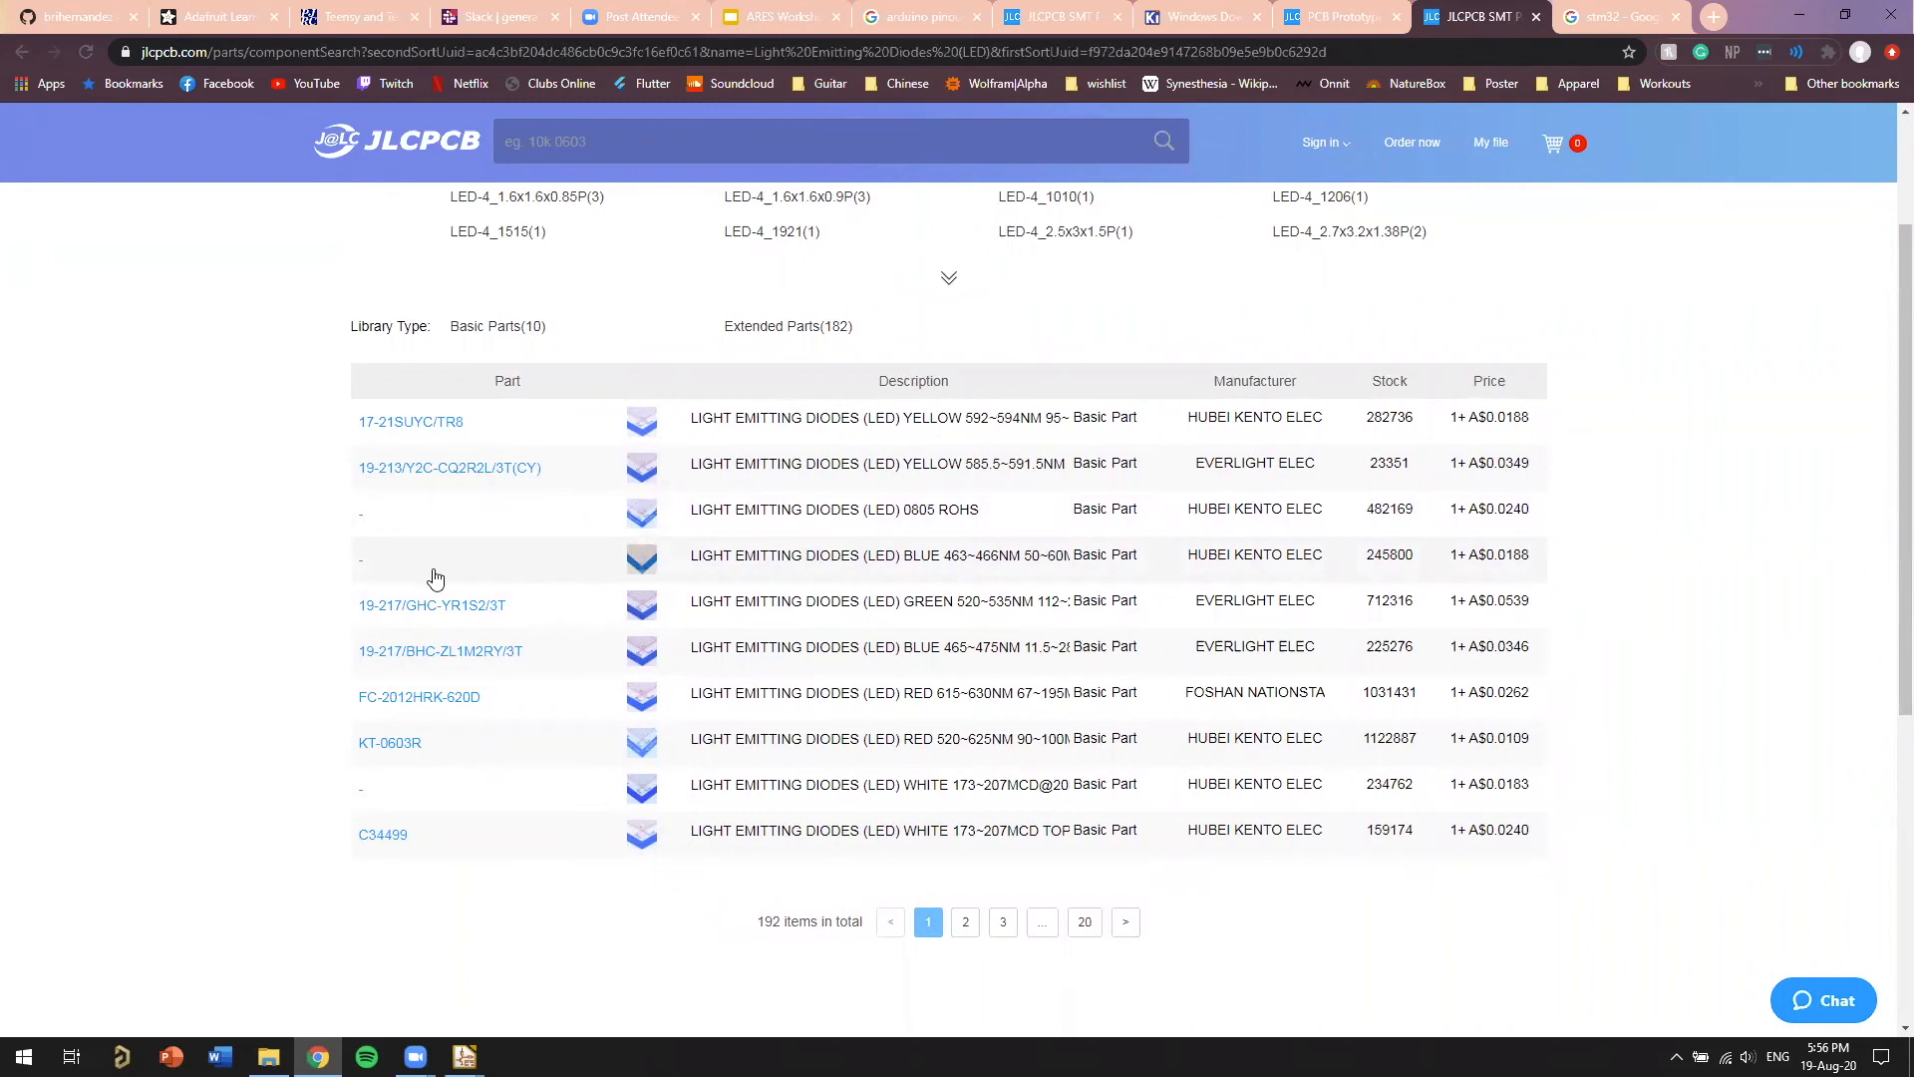
{"action": "scroll", "coordinate": [1300, 515], "scroll_direction": "up", "scroll_amount": 1}
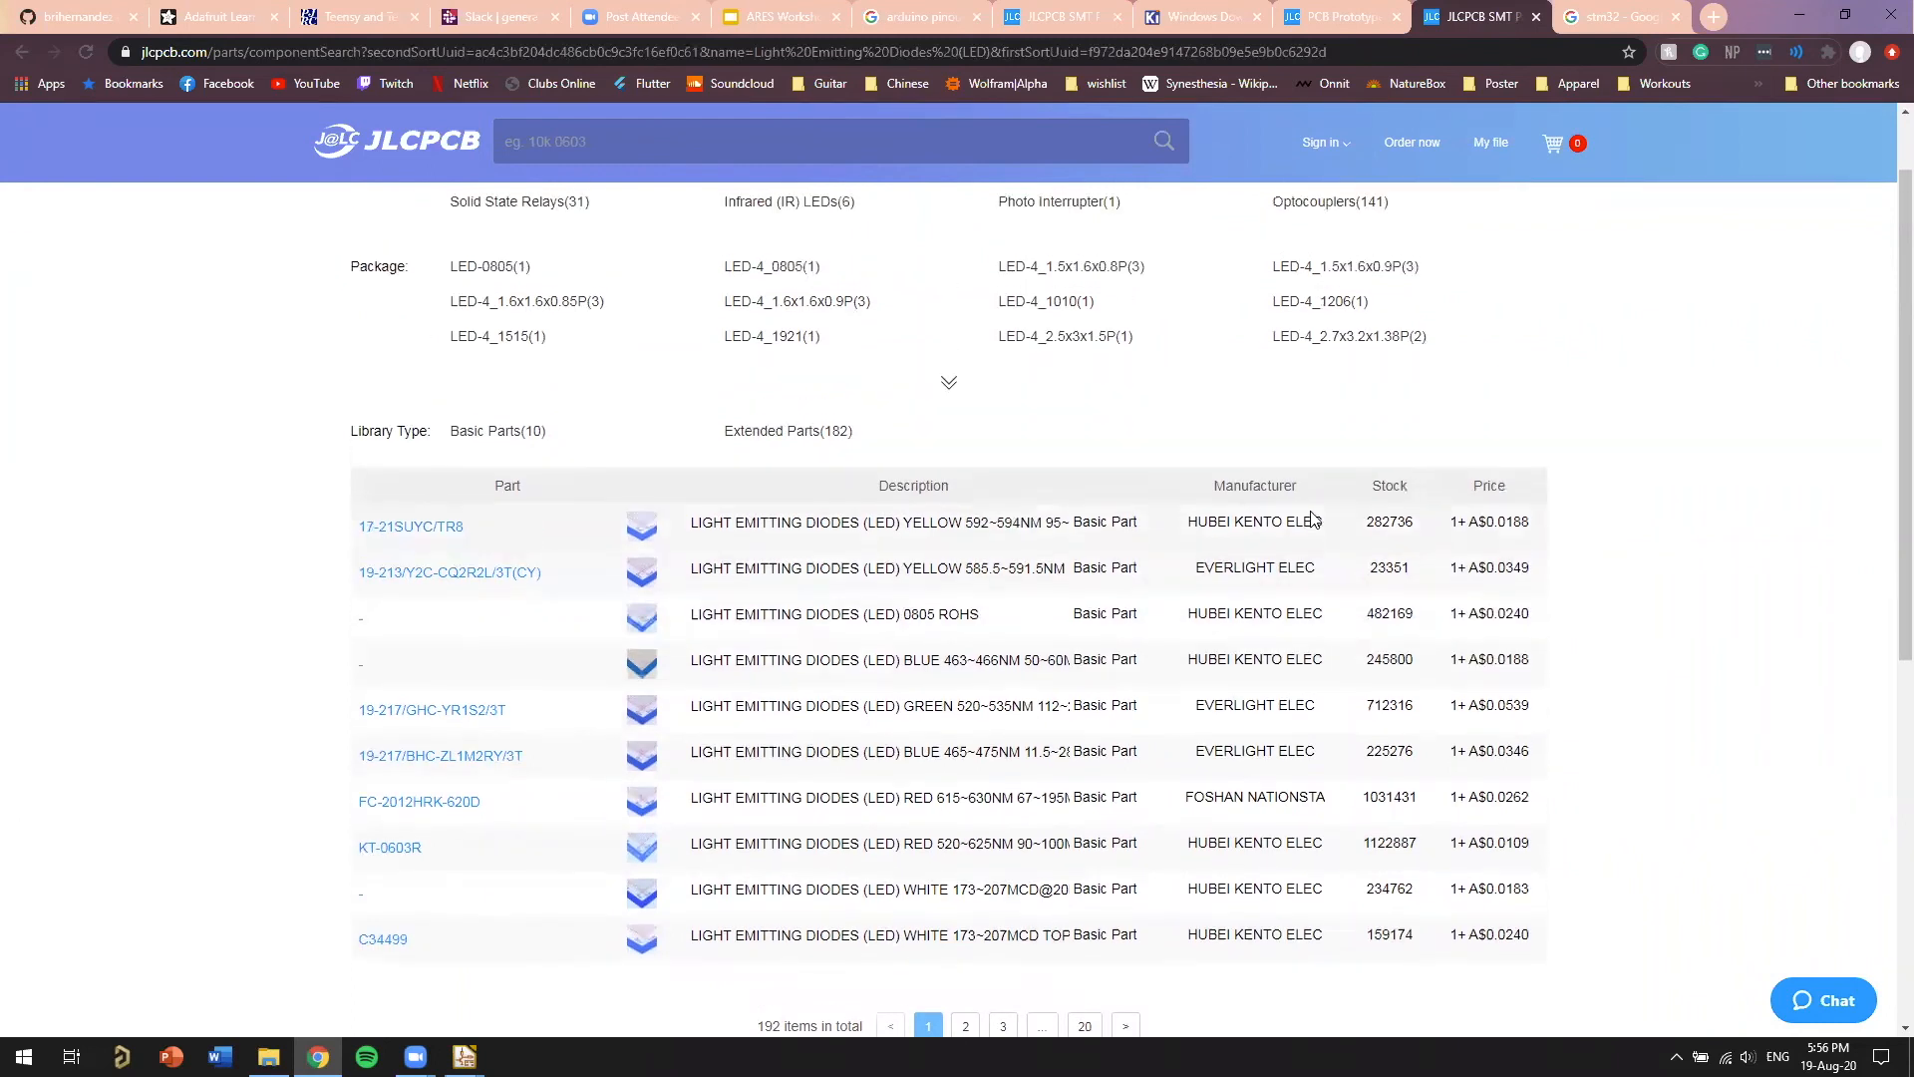
{"action": "scroll", "coordinate": [1307, 530], "scroll_direction": "down", "scroll_amount": 1}
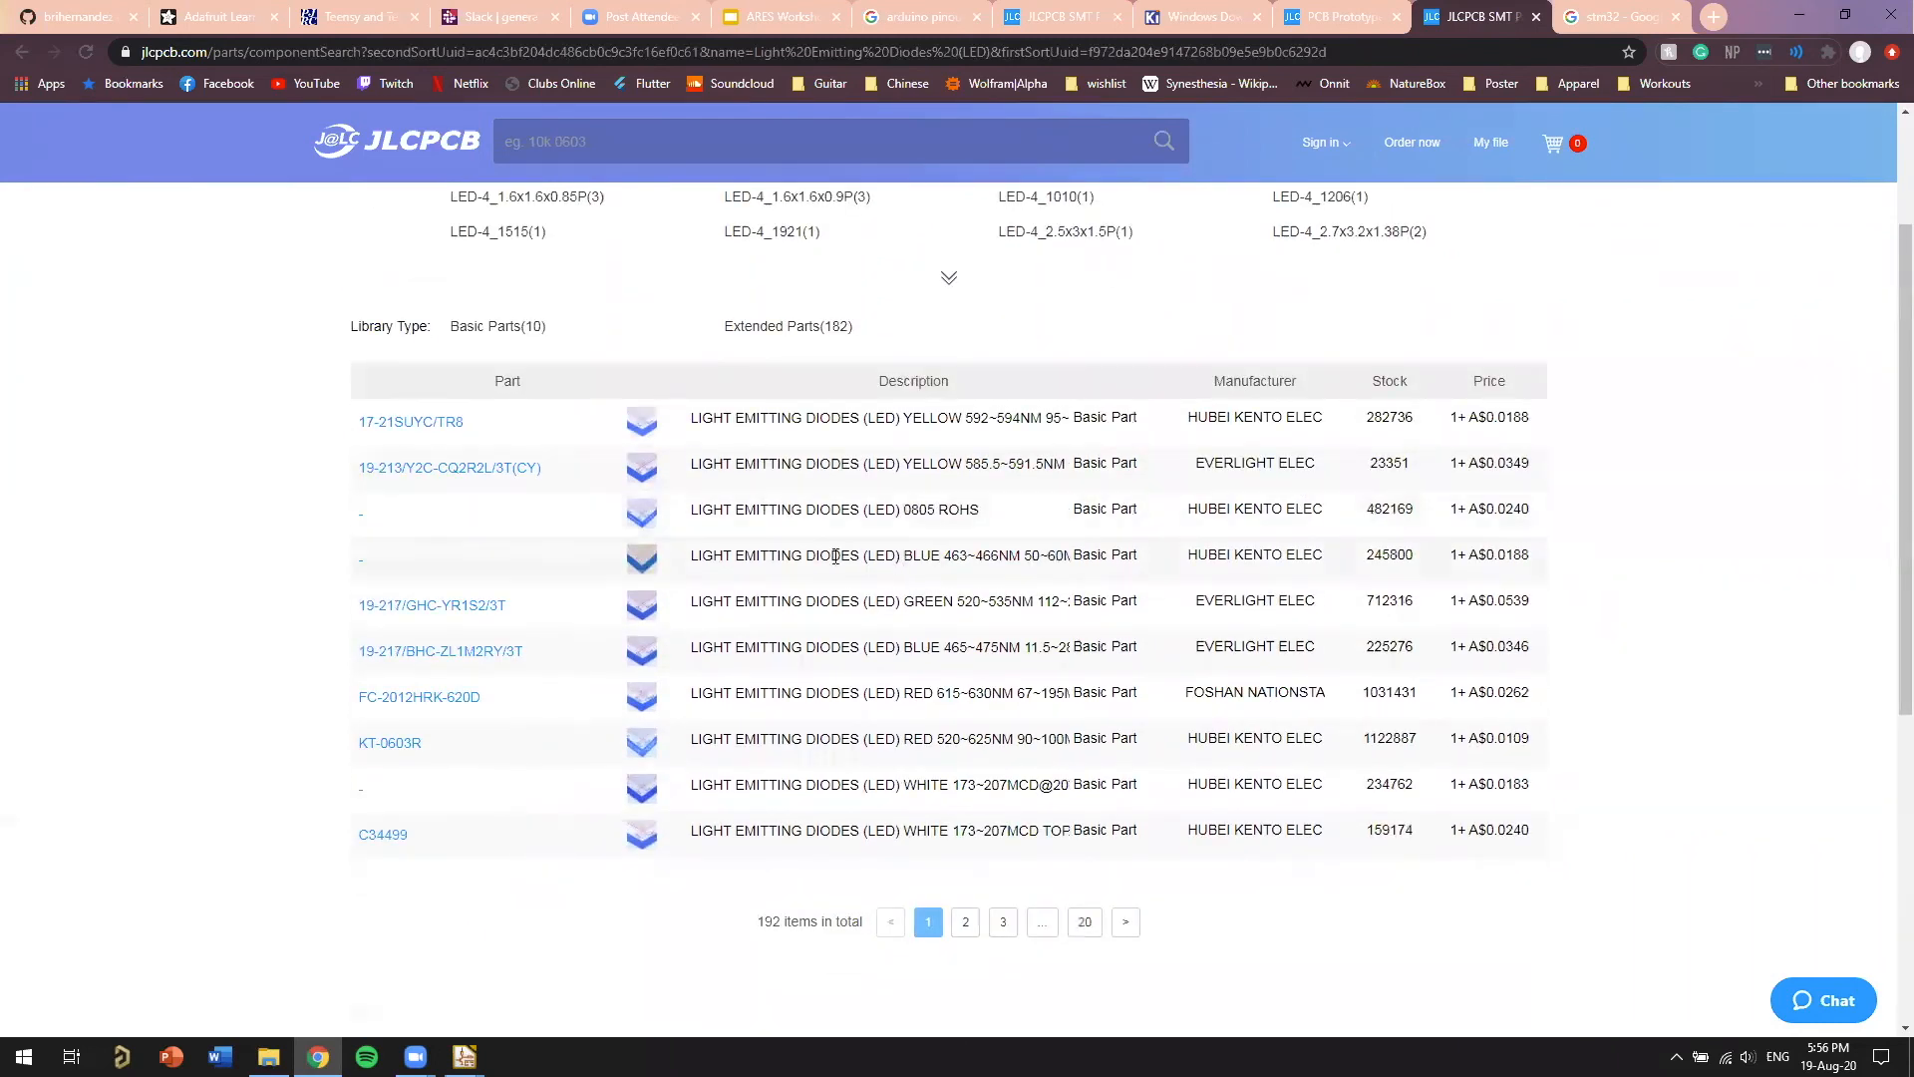
Compare the colours given in the descriptions of the listed blue, green and red LEDs
{"action": "left_click_drag", "start_coordinate": [915, 549], "coordinate": [937, 740]}
{"action": "left_click", "coordinate": [927, 698]}
{"action": "left_click", "coordinate": [917, 698]}
{"action": "left_click", "coordinate": [939, 739]}
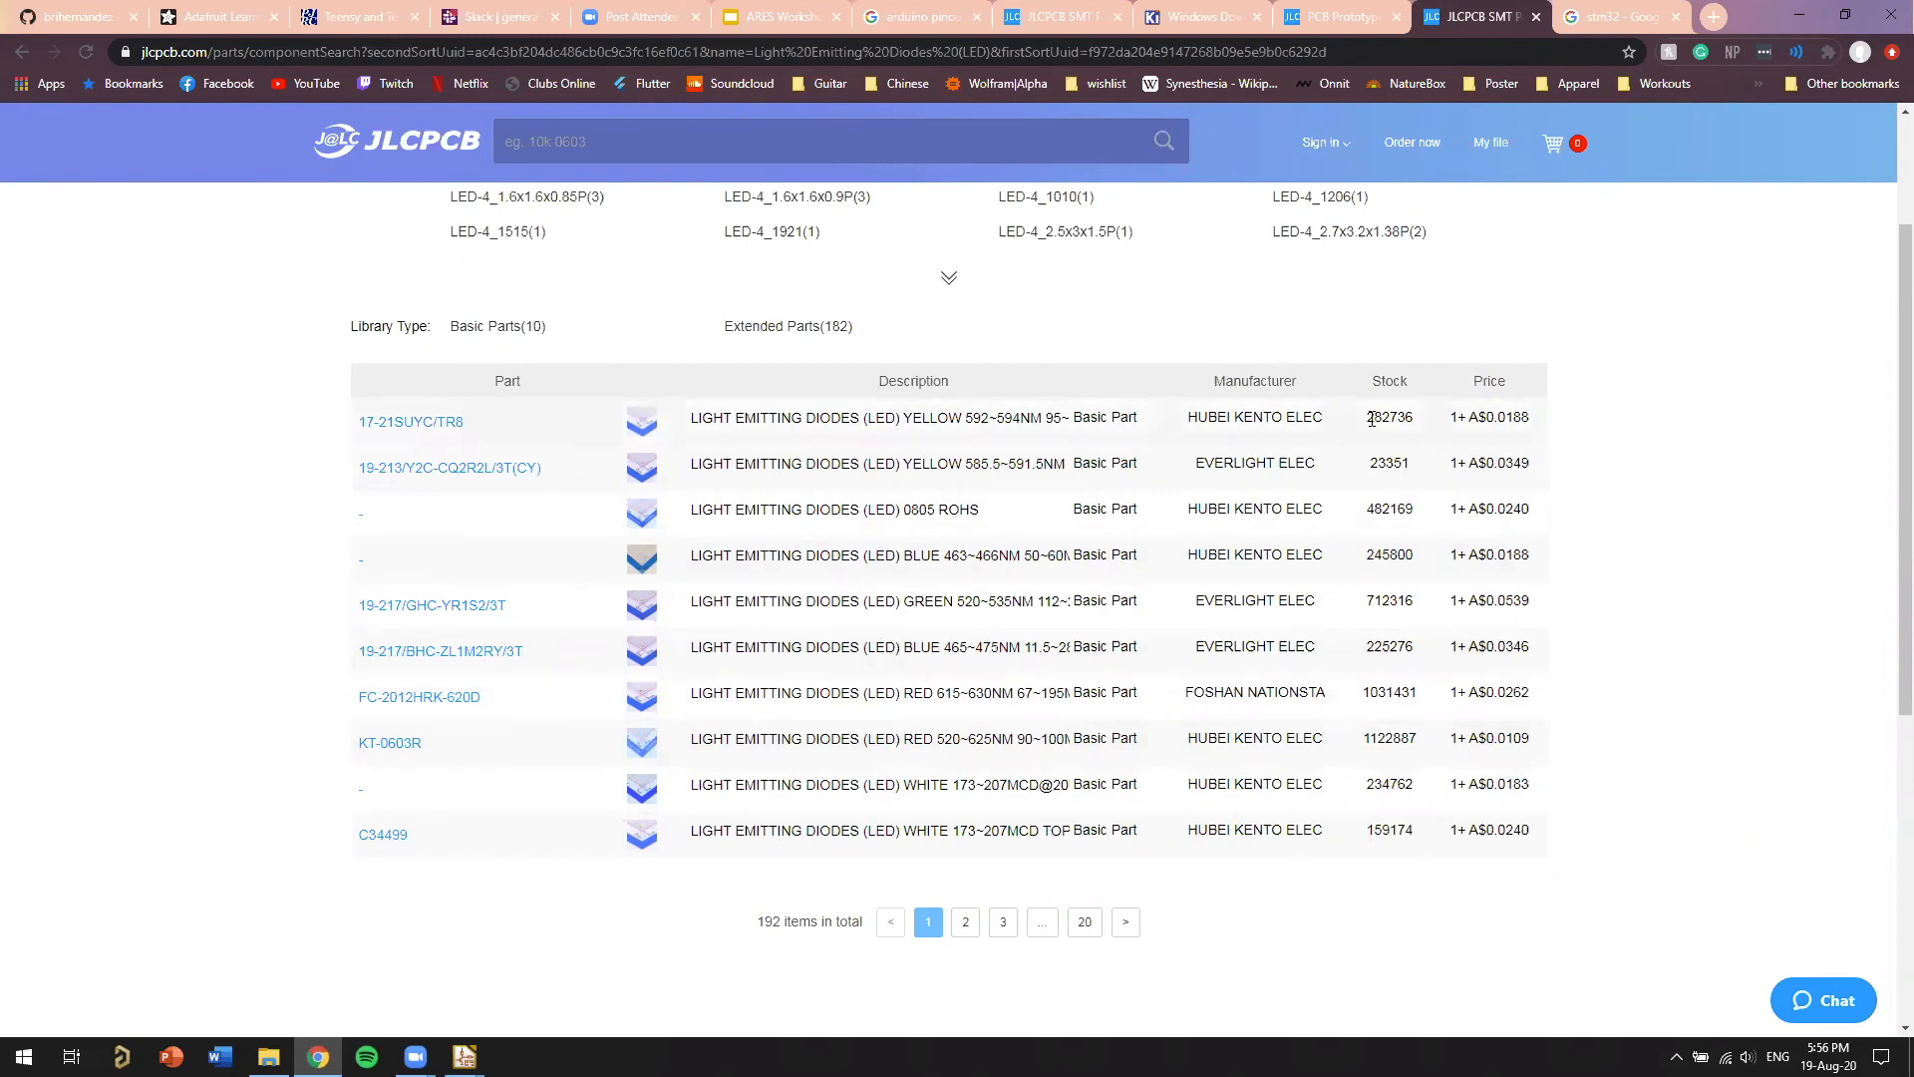
Check the stock figures of the listed LEDs and expand the details of the blue 463~466NM LED from HUBEI KENTO ELEC
{"action": "double_click", "coordinate": [1416, 420]}
{"action": "left_click", "coordinate": [1437, 423]}
{"action": "double_click", "coordinate": [1424, 521]}
{"action": "double_click", "coordinate": [1342, 564]}
{"action": "left_click", "coordinate": [1436, 564]}
{"action": "double_click", "coordinate": [1412, 554]}
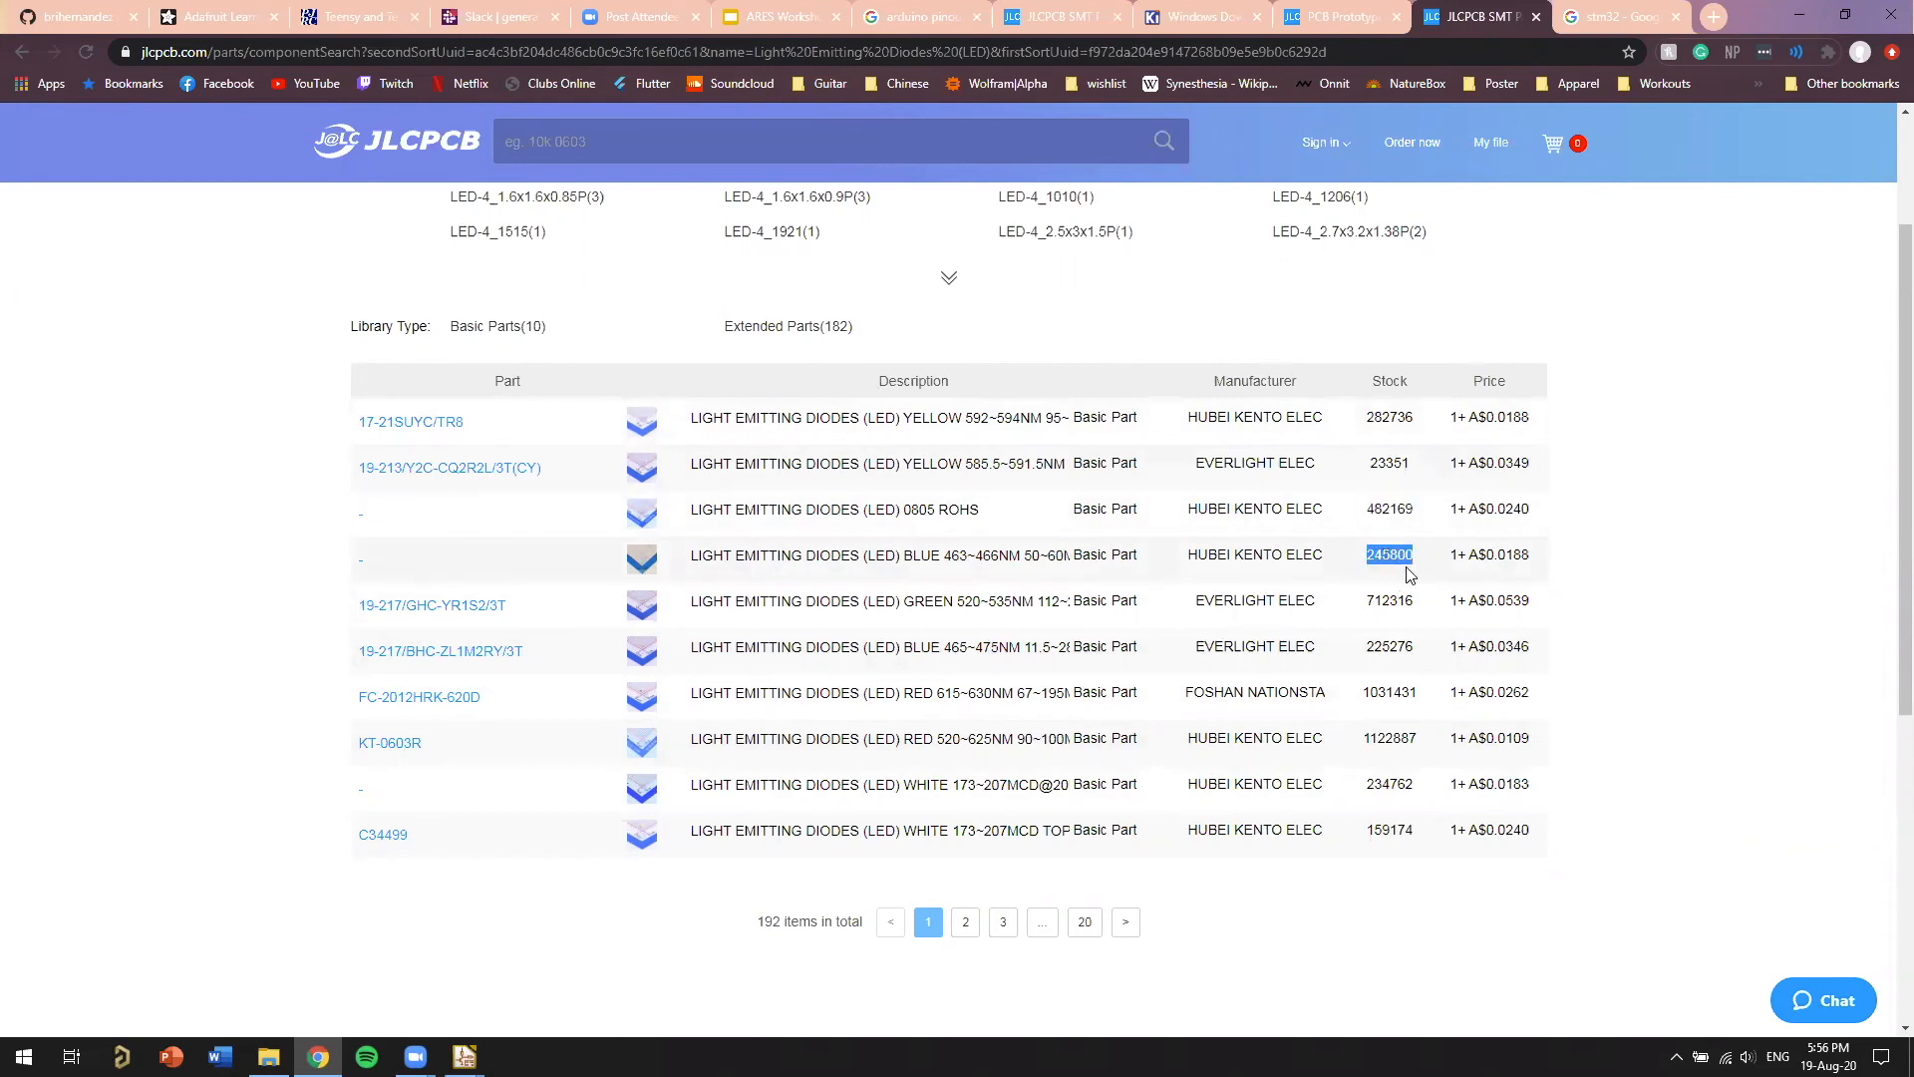
{"action": "left_click", "coordinate": [394, 572]}
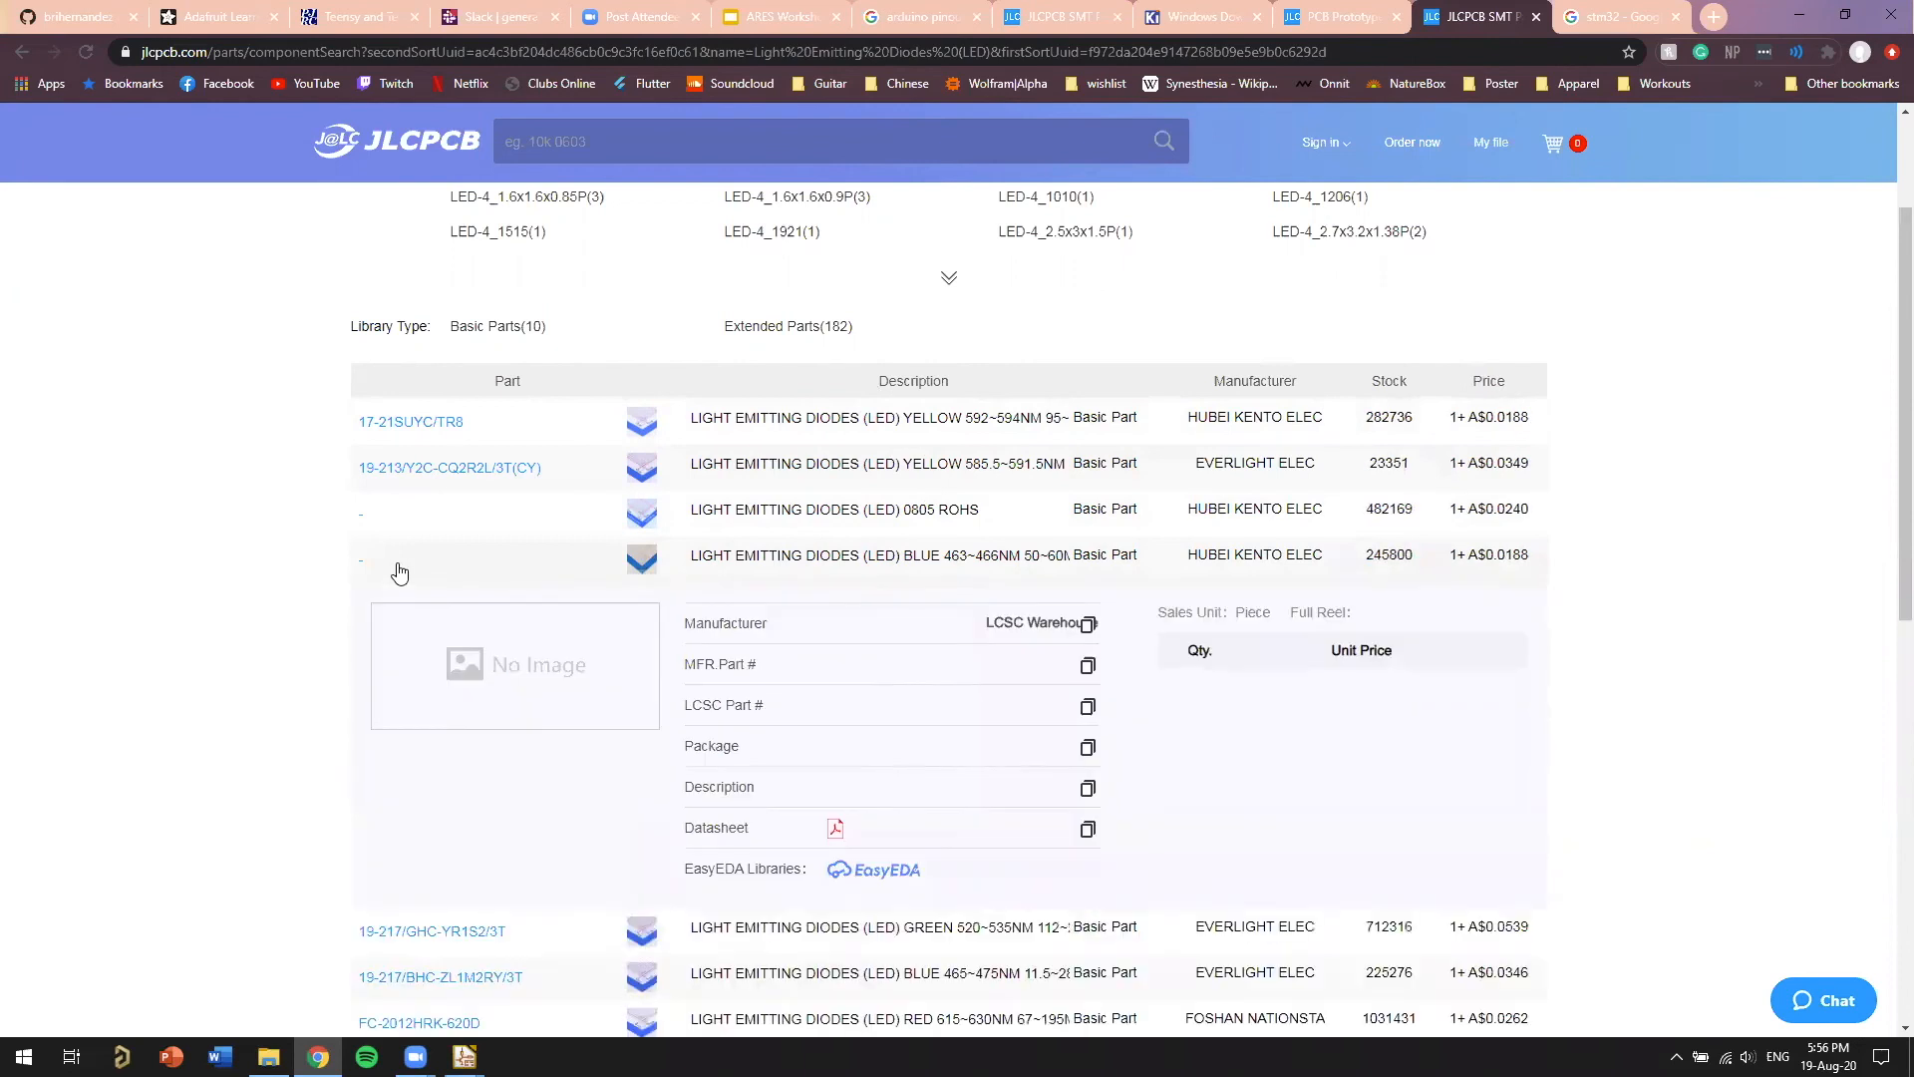
Review the blue 463~466NM LED's details, collapse them and expand the 0805 ROHS LED from HUBEI KENTO ELEC
{"action": "scroll", "coordinate": [229, 458], "scroll_direction": "down", "scroll_amount": 1}
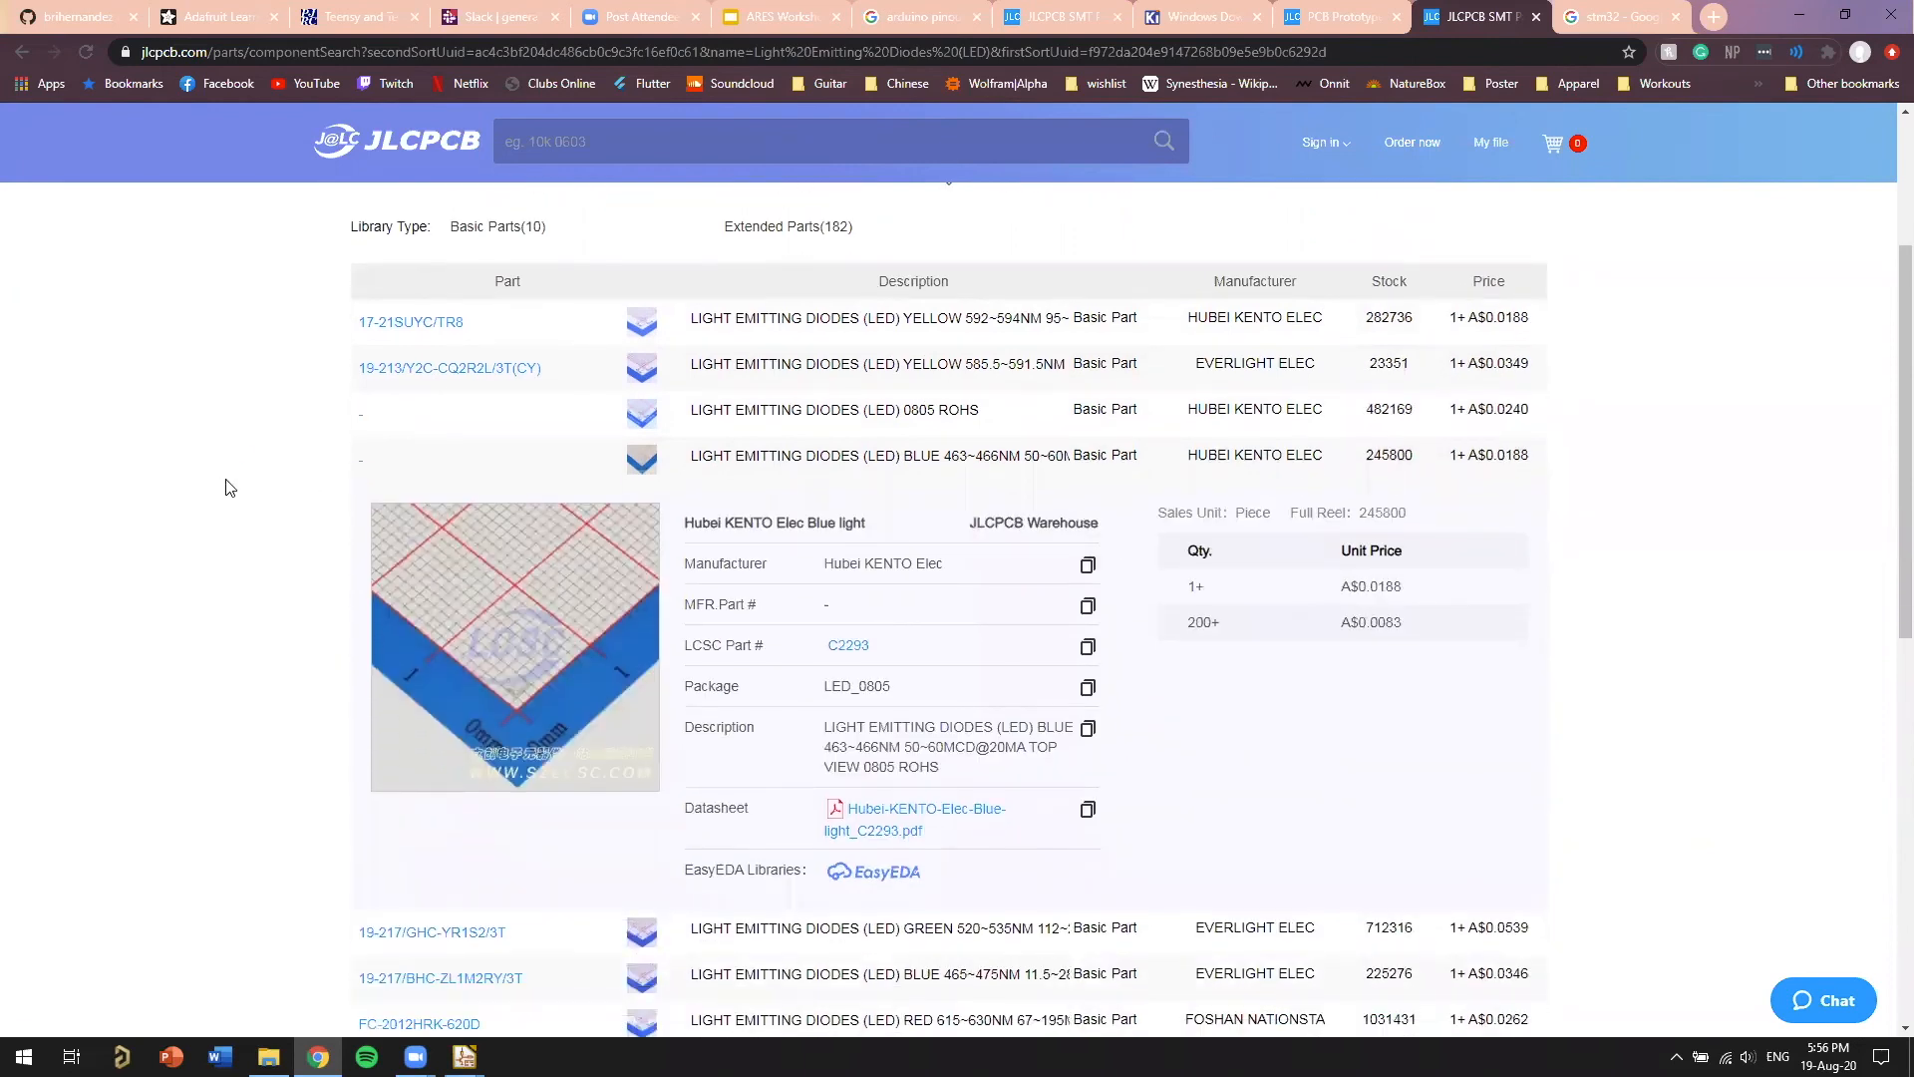
{"action": "scroll", "coordinate": [225, 489], "scroll_direction": "up", "scroll_amount": 1}
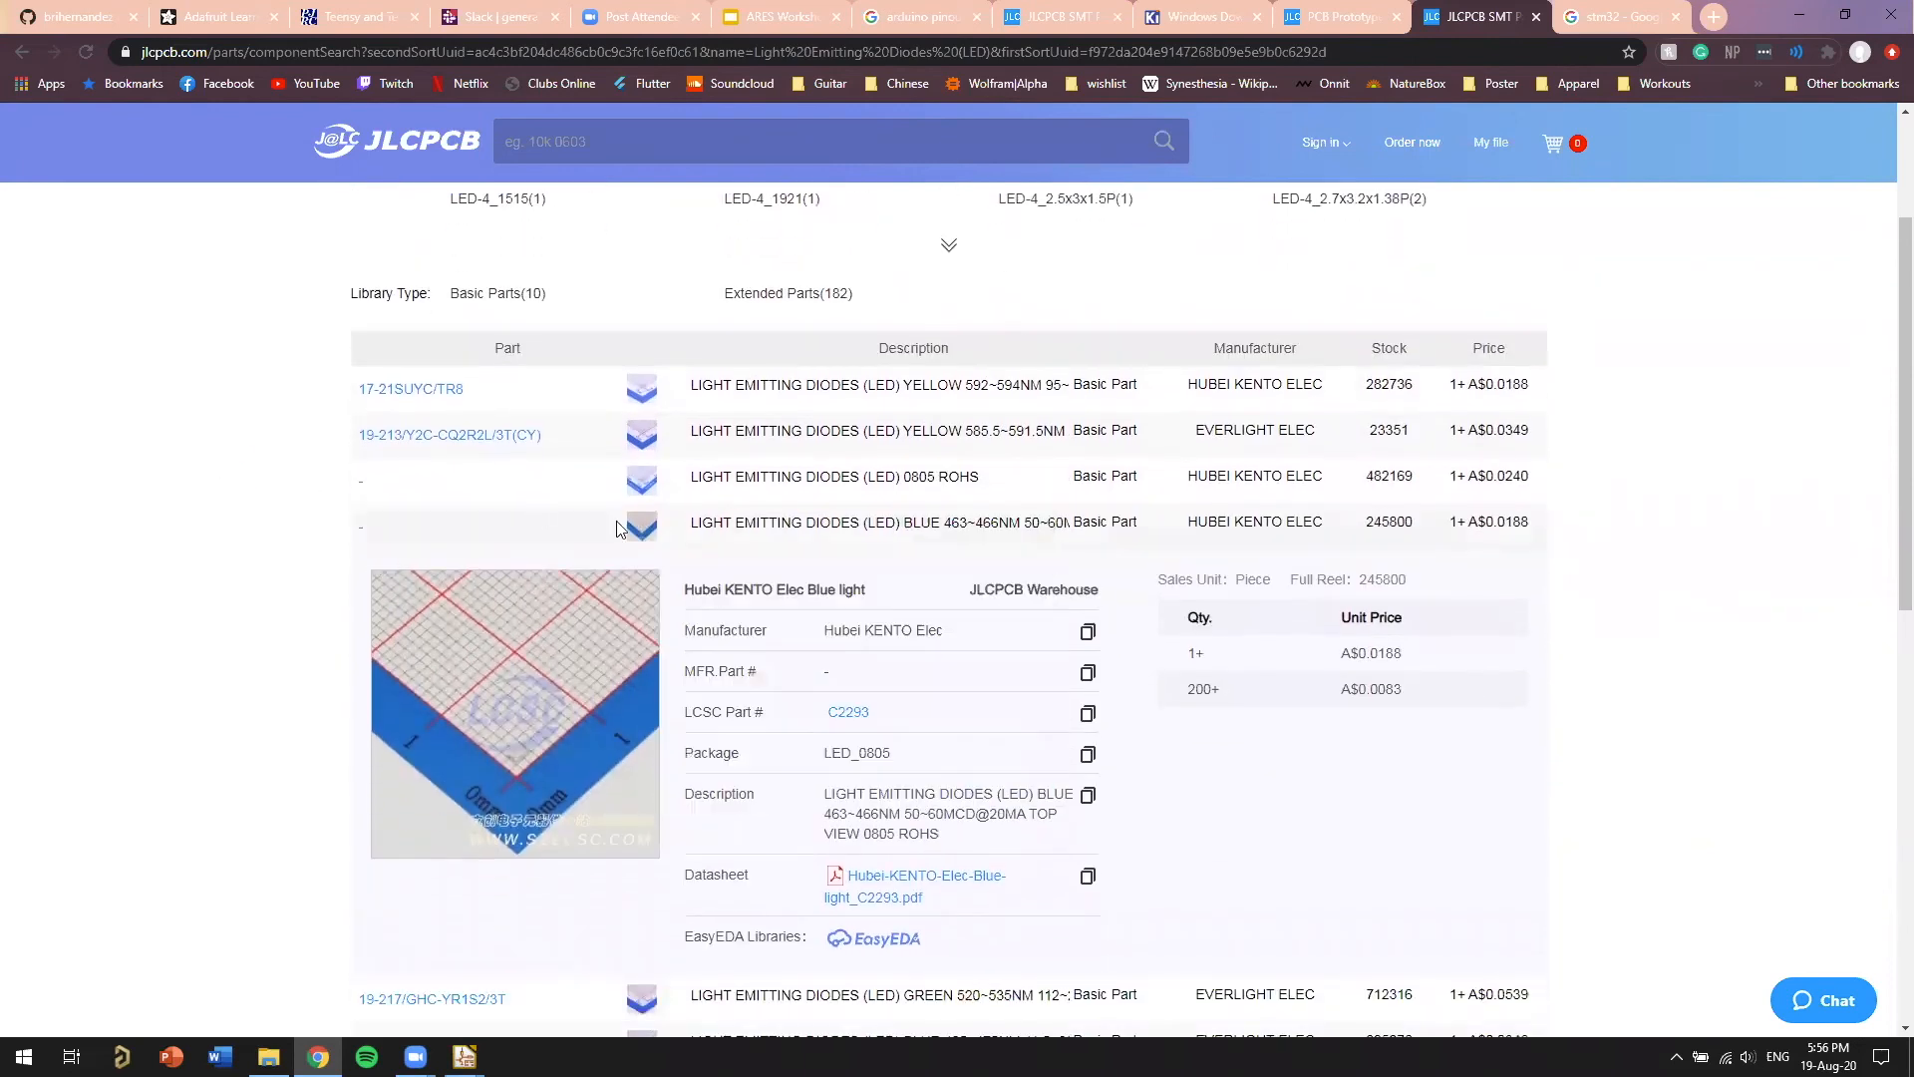
{"action": "left_click", "coordinate": [376, 533]}
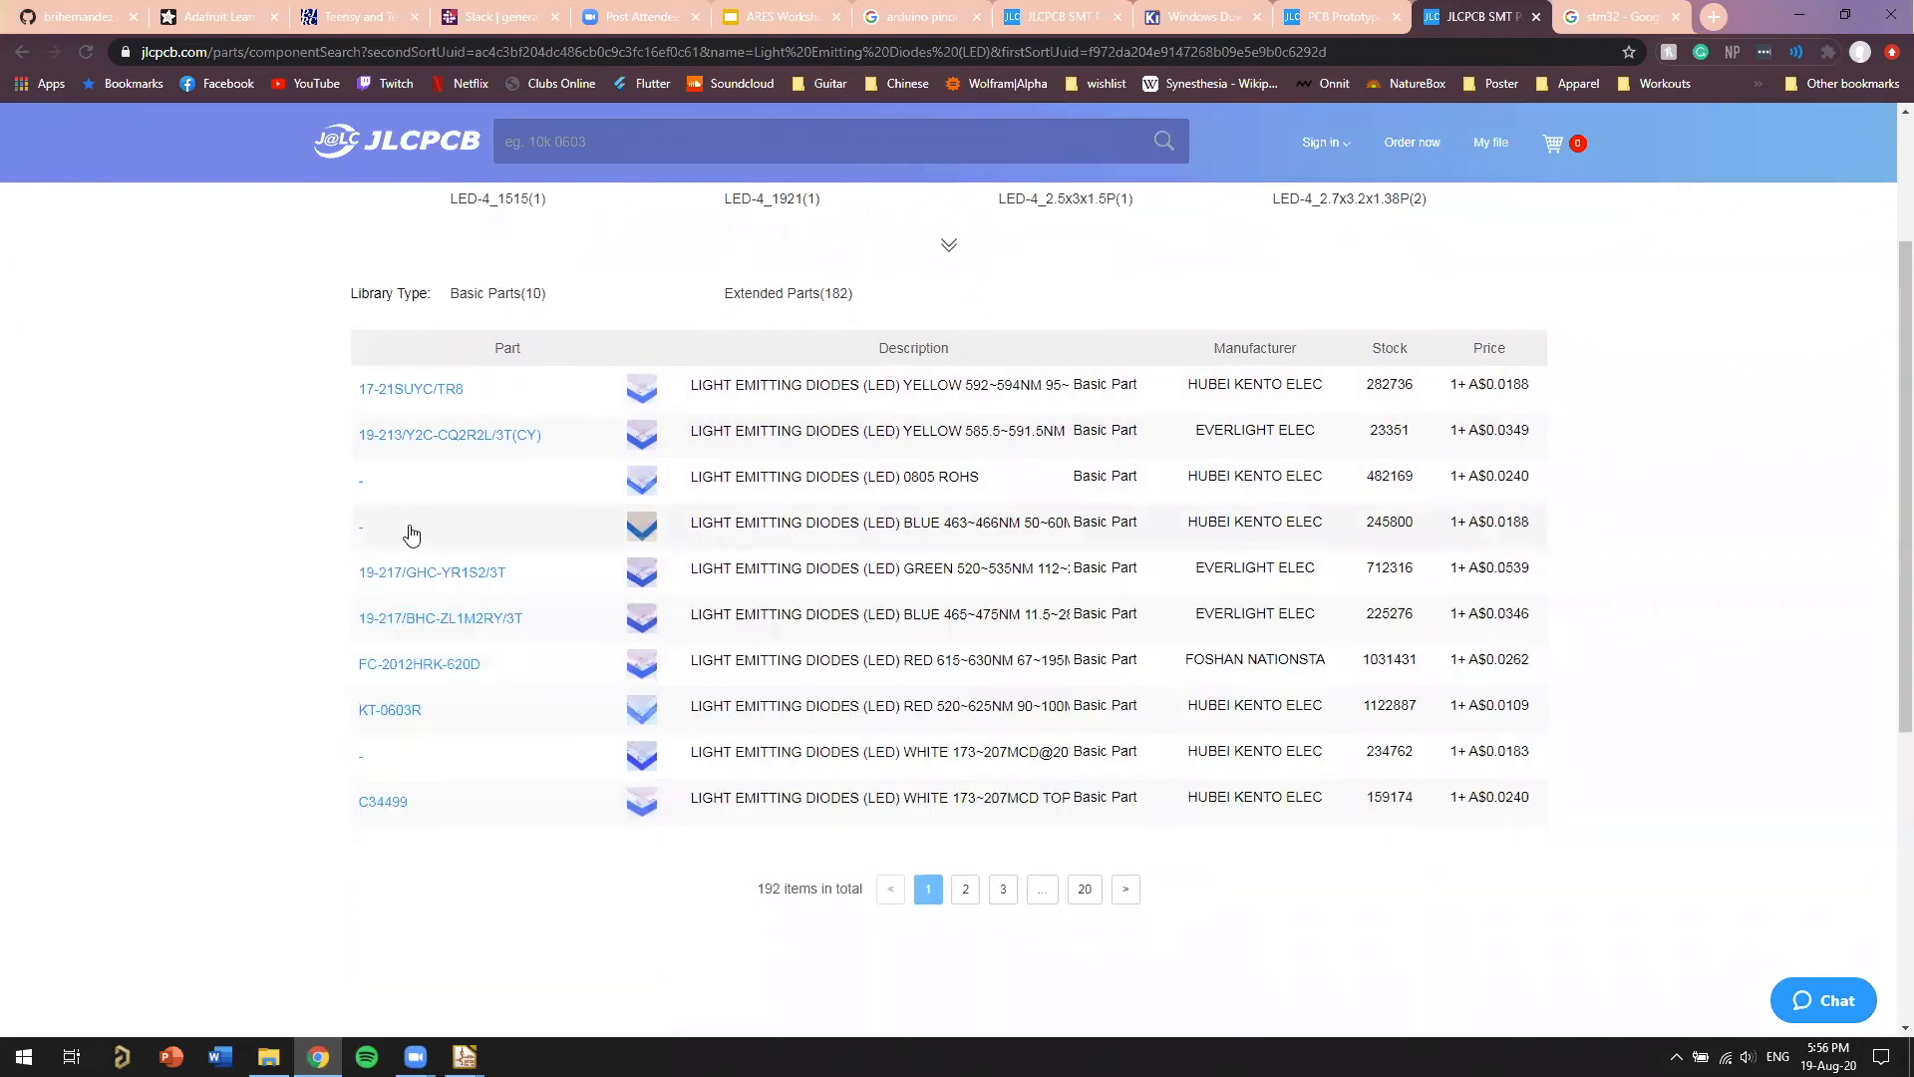
{"action": "left_click", "coordinate": [411, 536]}
{"action": "left_click", "coordinate": [385, 488]}
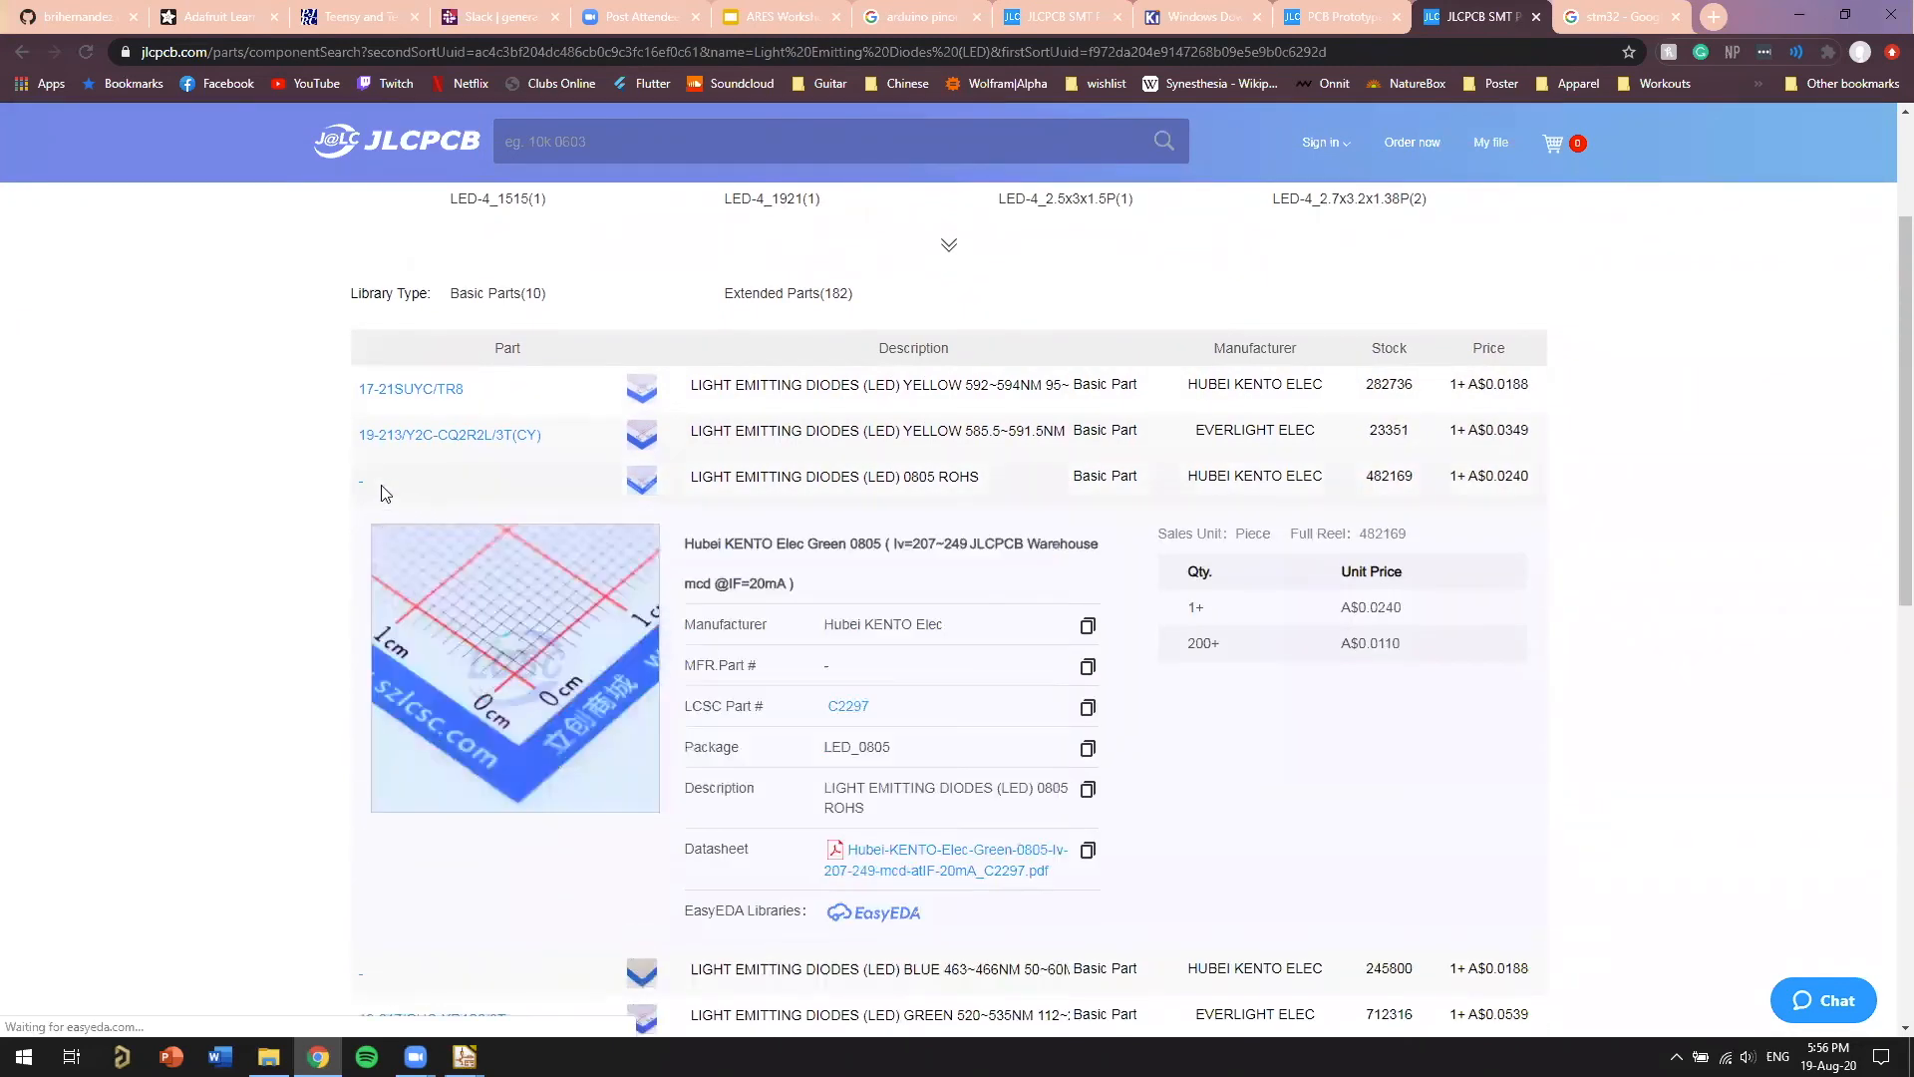
Examine the package, description and magnified product photo of the expanded 0805 ROHS LED
{"action": "scroll", "coordinate": [175, 544], "scroll_direction": "down", "scroll_amount": 3}
{"action": "scroll", "coordinate": [150, 546], "scroll_direction": "up", "scroll_amount": 1}
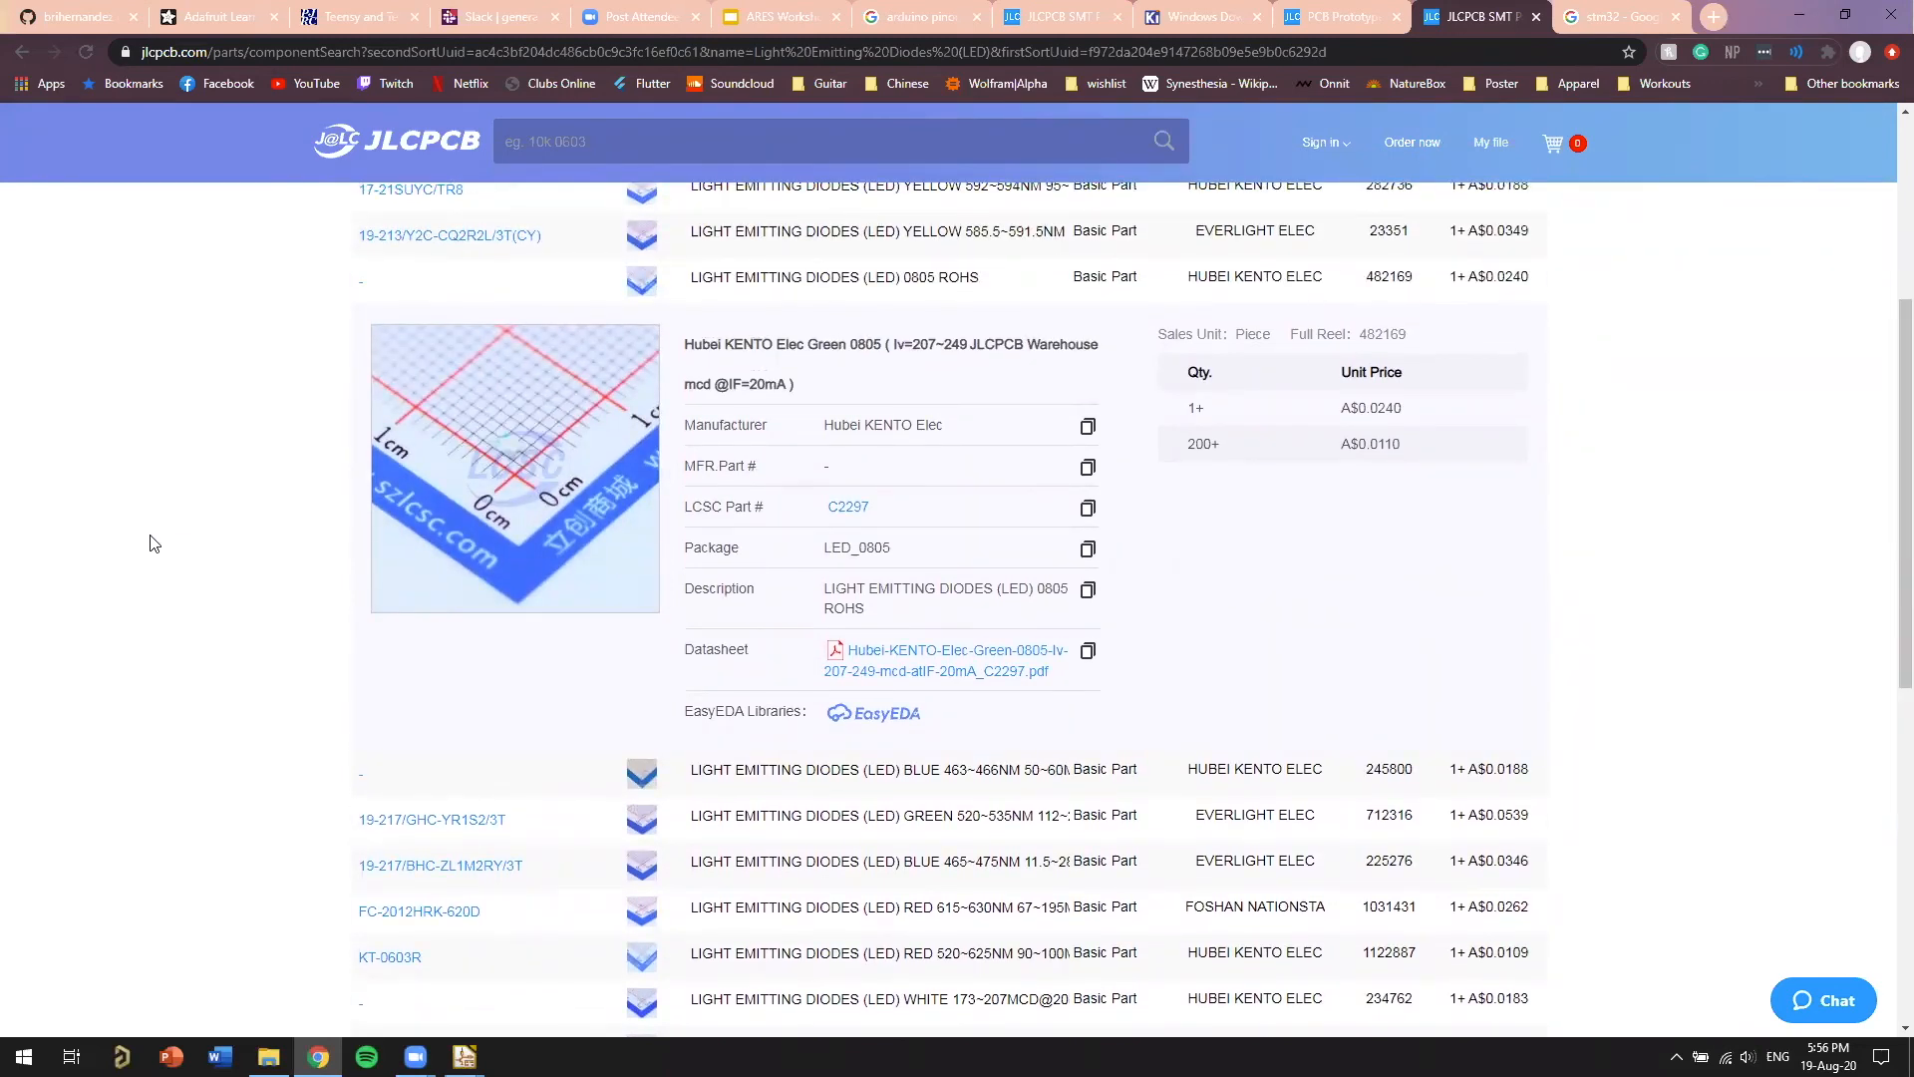
{"action": "scroll", "coordinate": [244, 496], "scroll_direction": "up", "scroll_amount": 1}
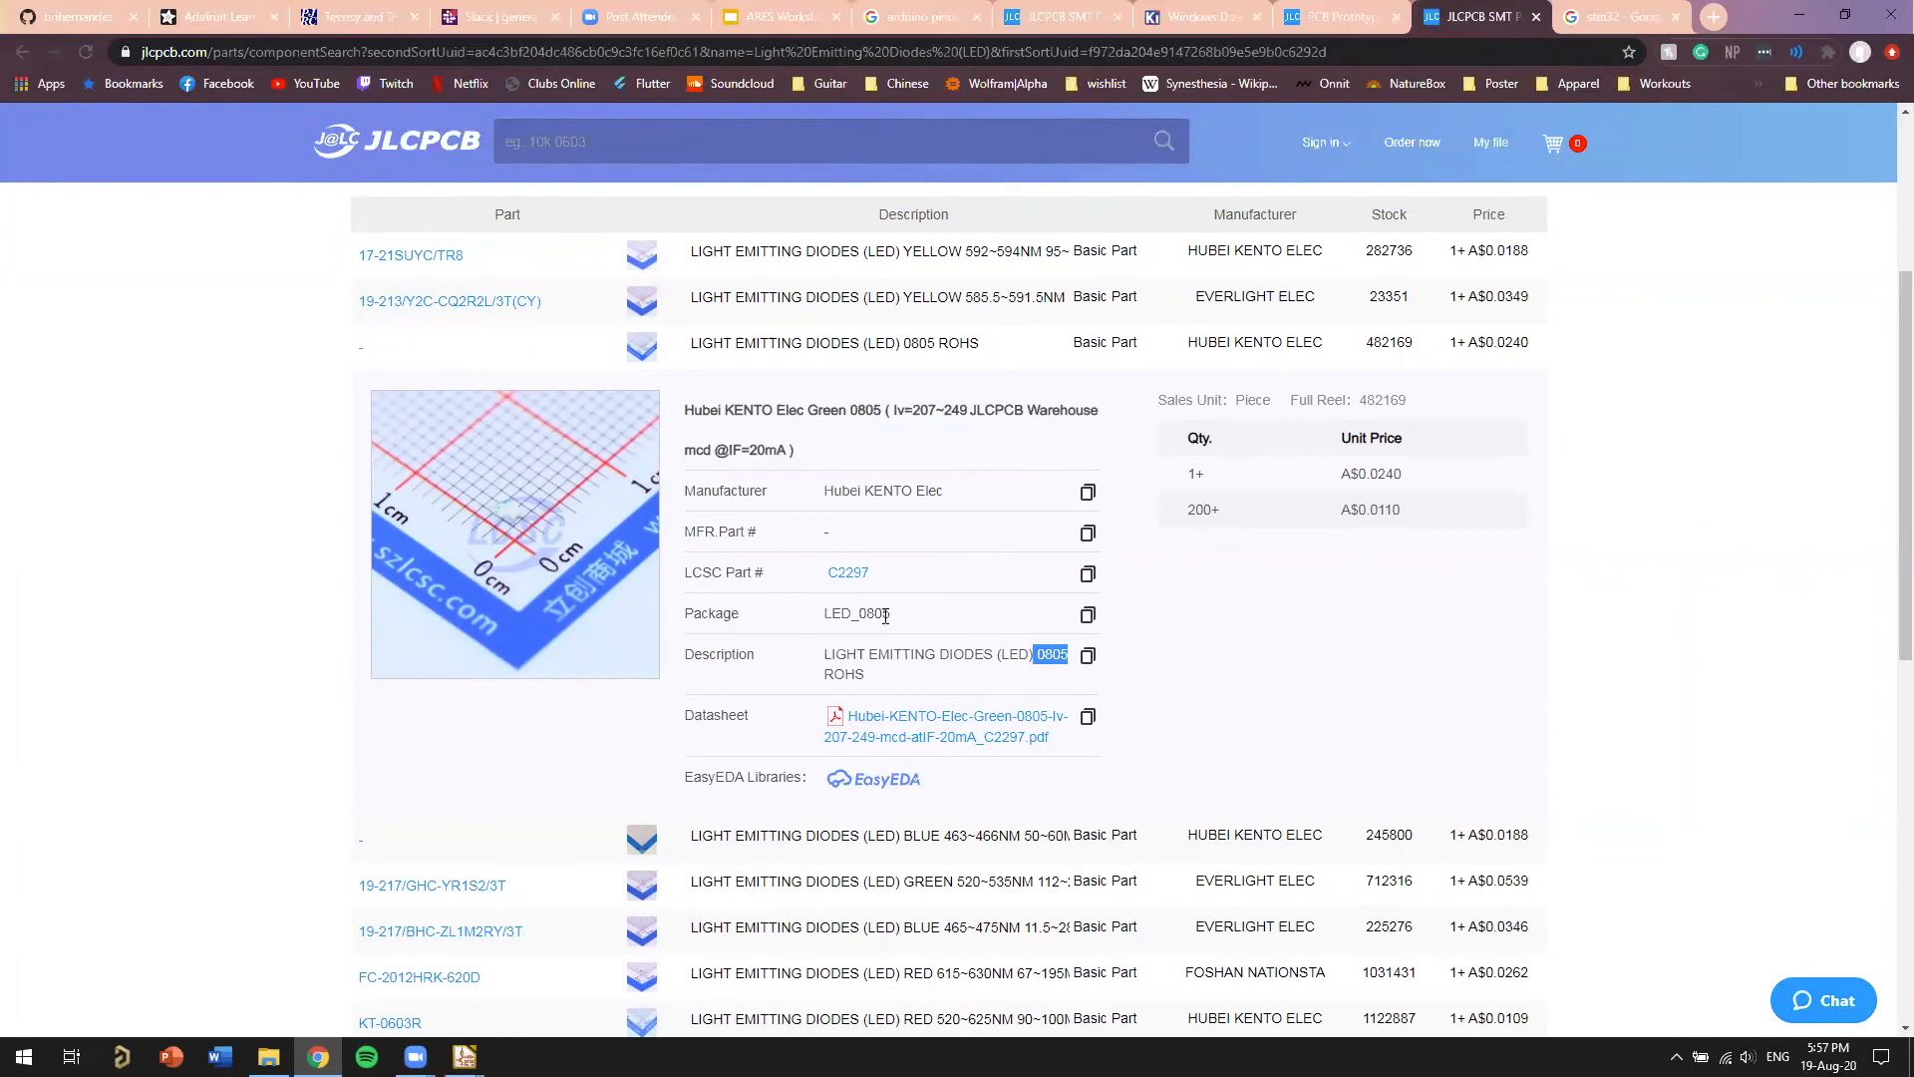
{"action": "mouse_move", "coordinate": [487, 521]}
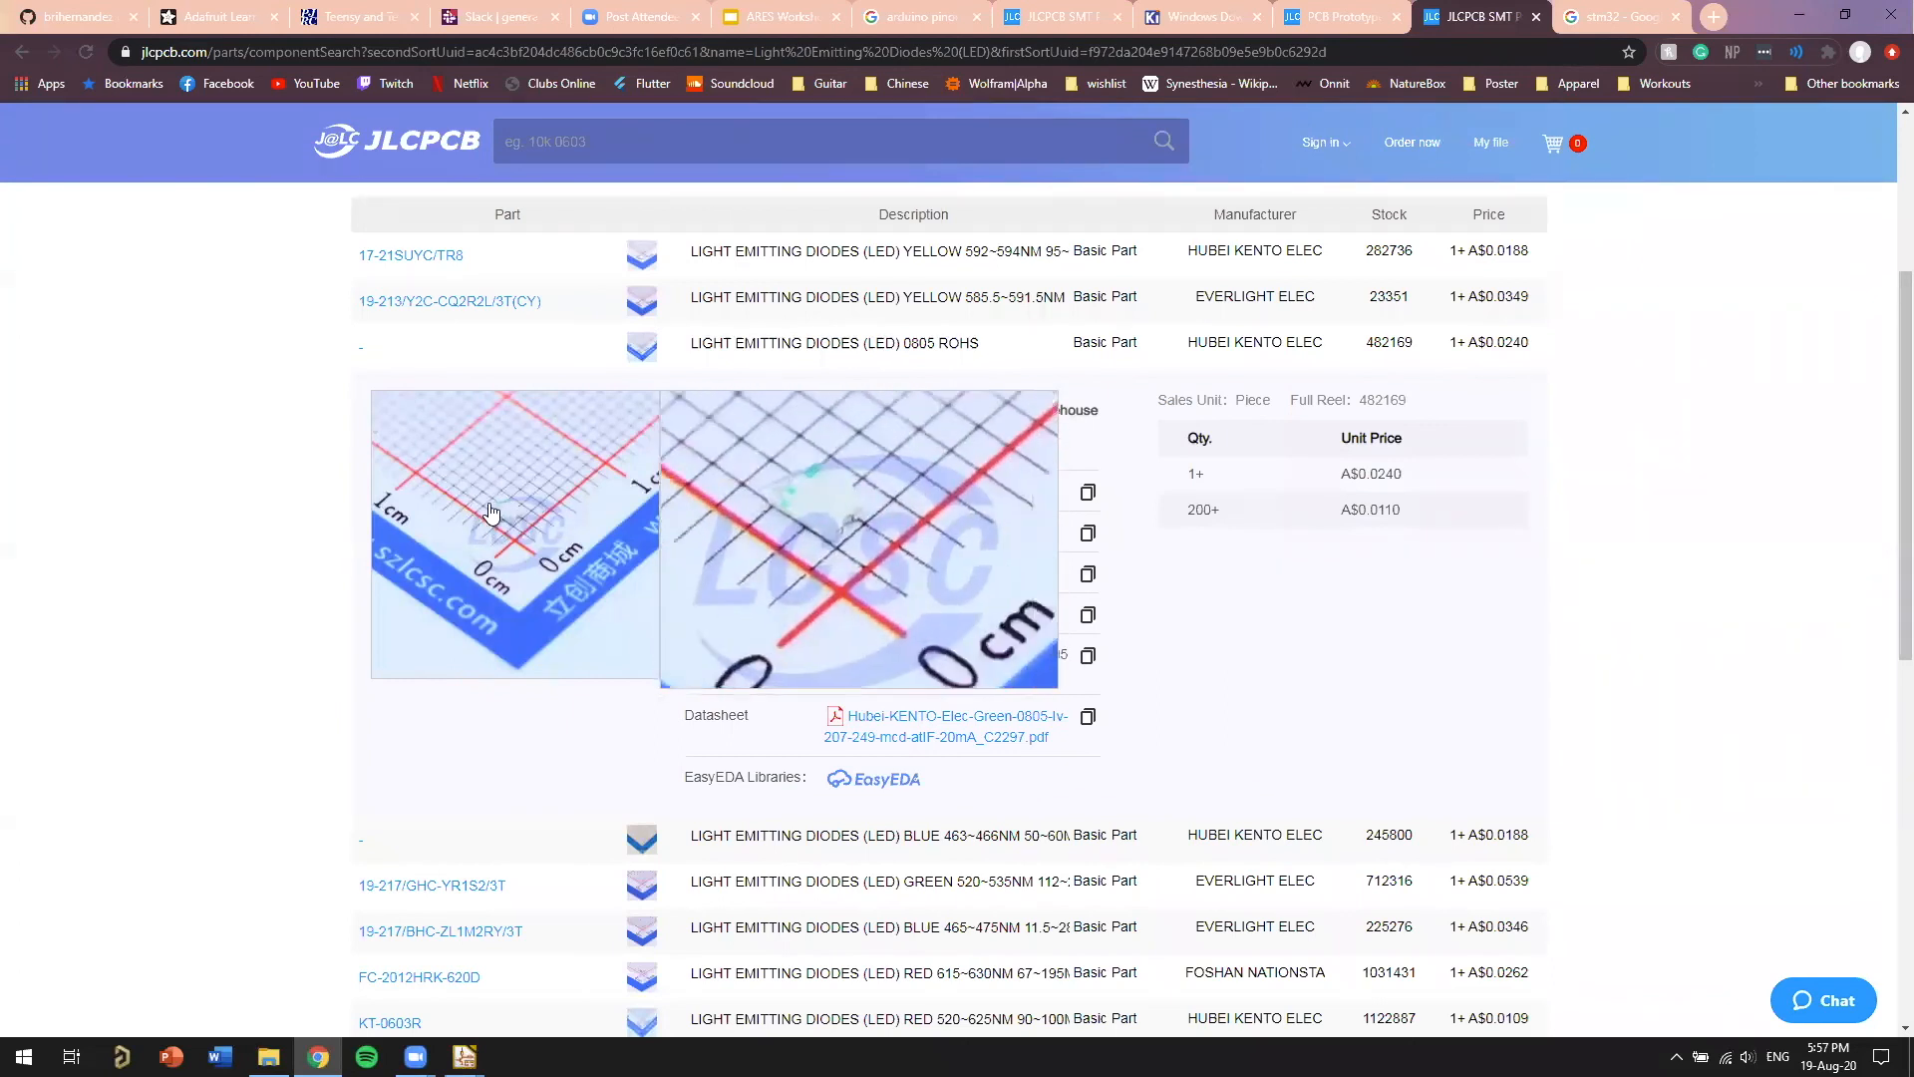
Go to page 2 of the LED parts list and expand the details of the ORH-G36G green LED
{"action": "scroll", "coordinate": [160, 502], "scroll_direction": "up", "scroll_amount": 4}
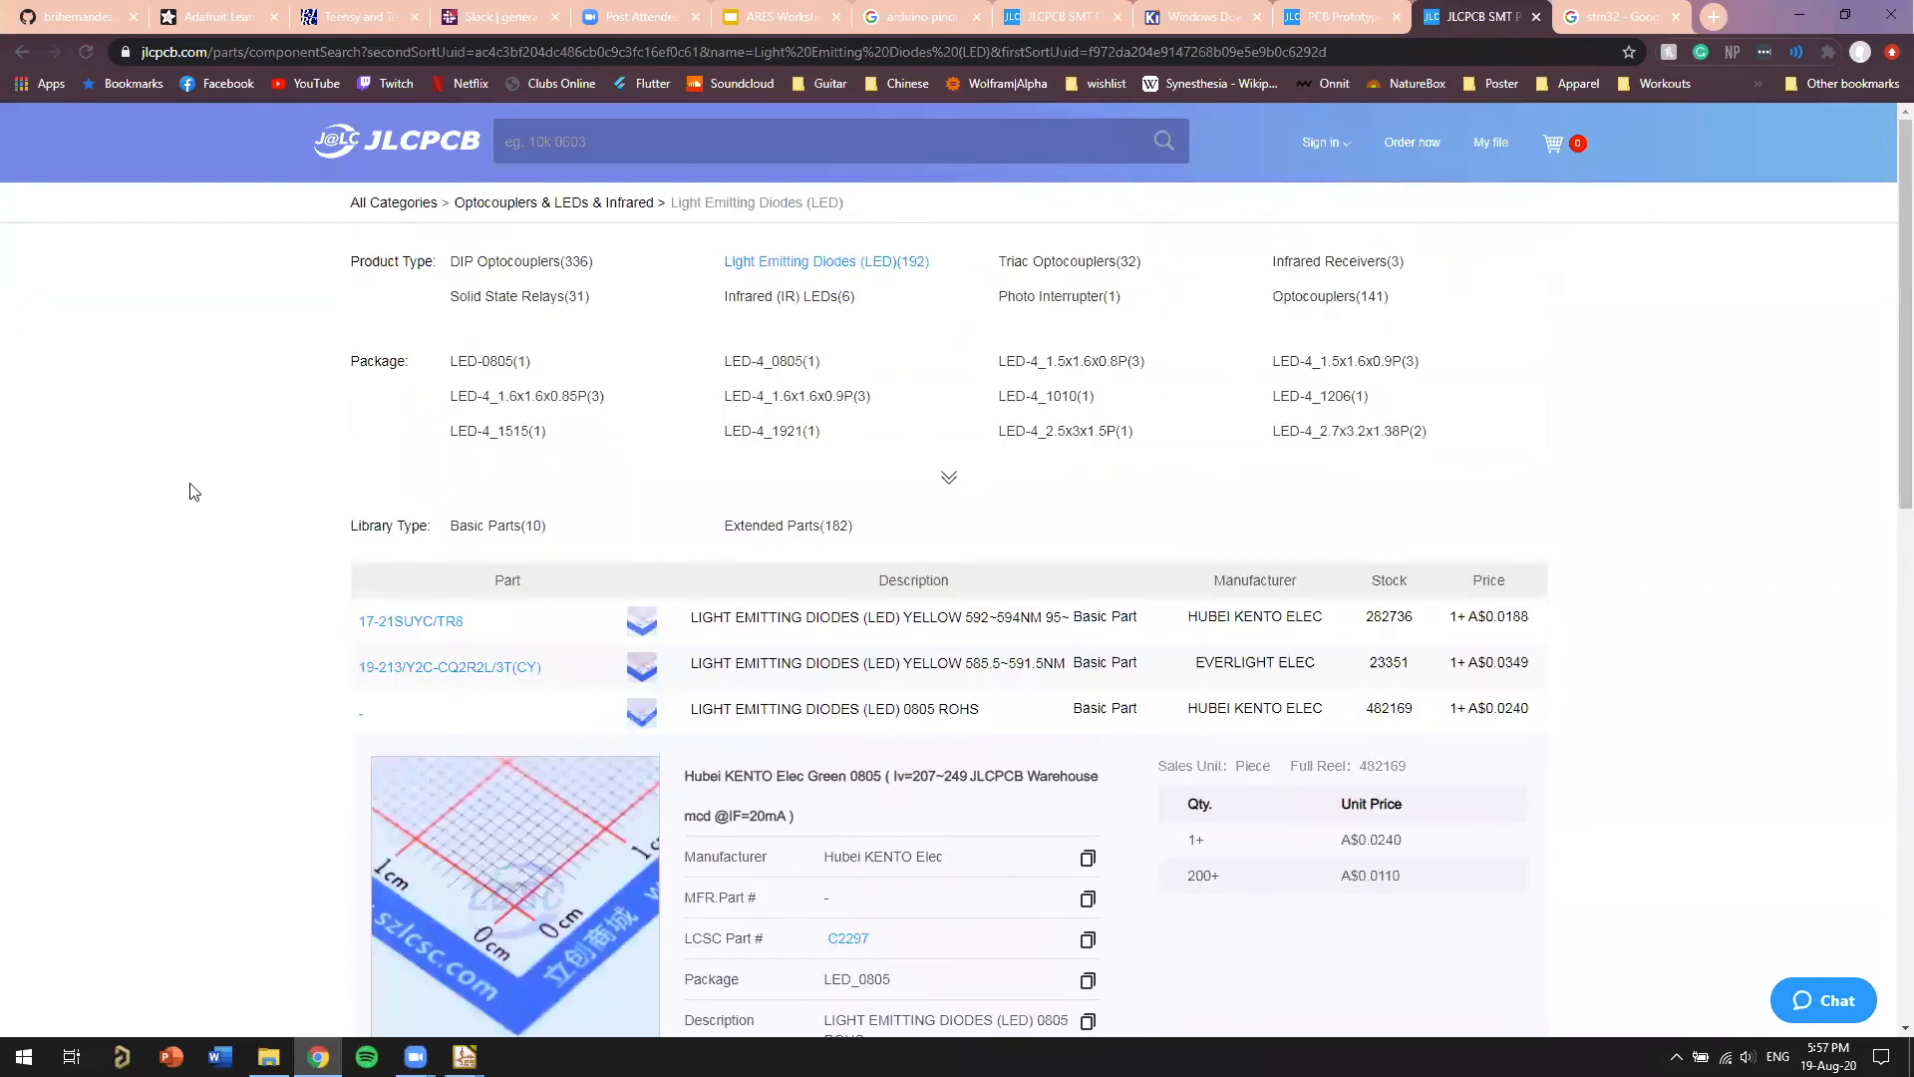
{"action": "scroll", "coordinate": [990, 591], "scroll_direction": "down", "scroll_amount": 10}
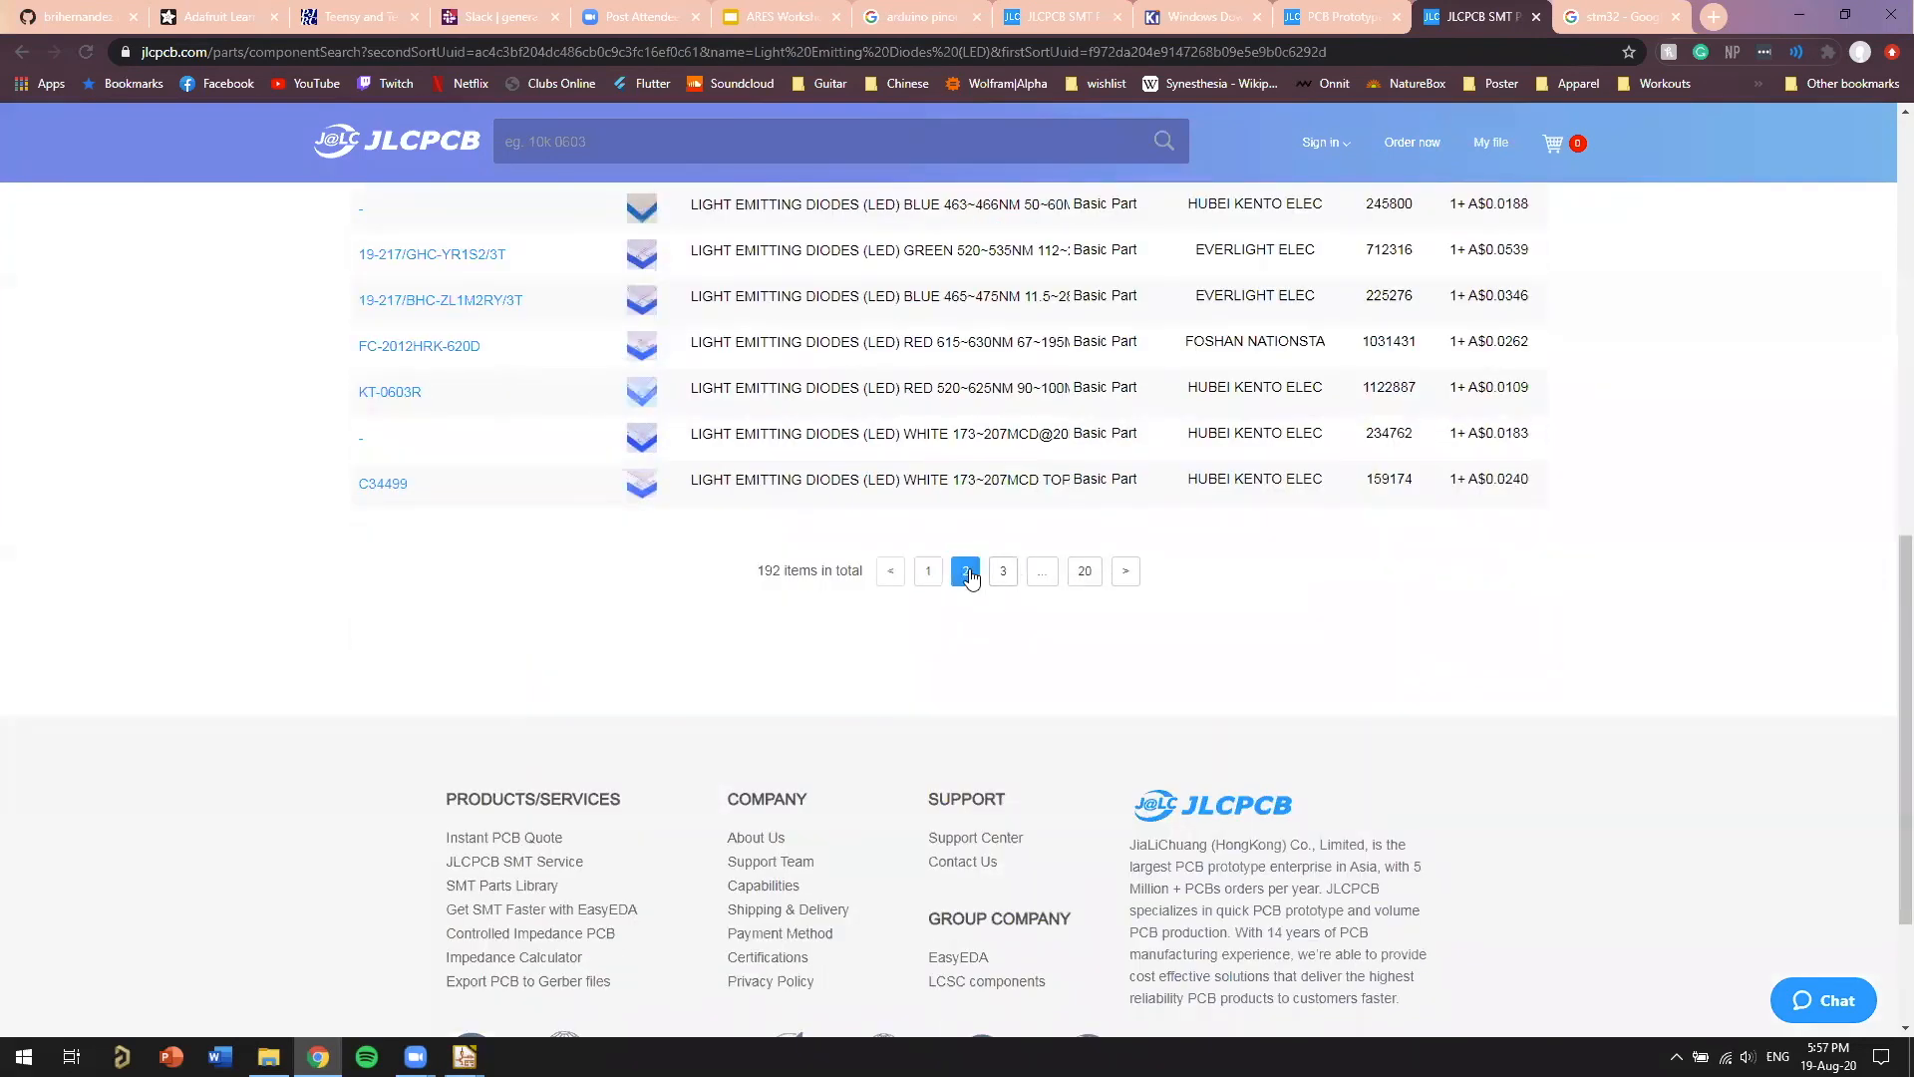
{"action": "scroll", "coordinate": [967, 586], "scroll_direction": "up", "scroll_amount": 4}
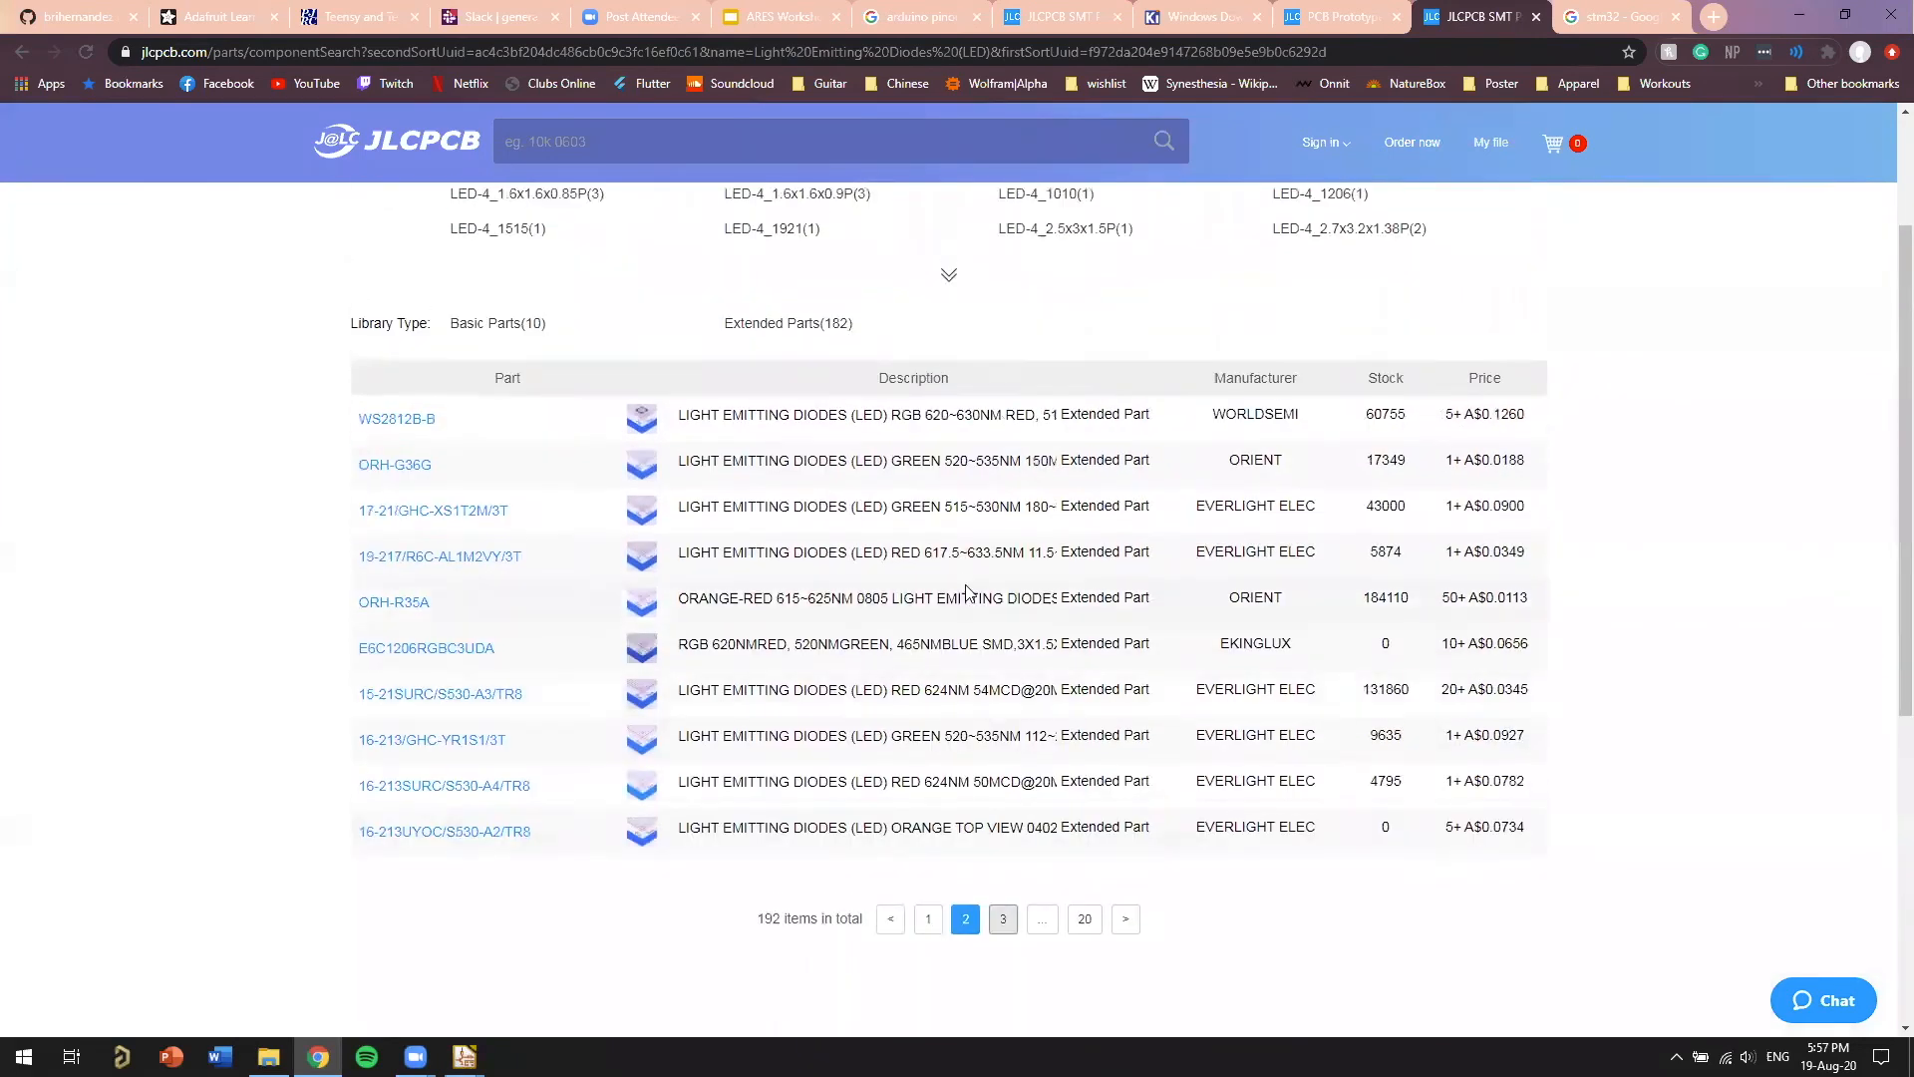
{"action": "scroll", "coordinate": [967, 592], "scroll_direction": "up", "scroll_amount": 1}
{"action": "scroll", "coordinate": [429, 415], "scroll_direction": "down", "scroll_amount": 2}
{"action": "left_click", "coordinate": [419, 416]}
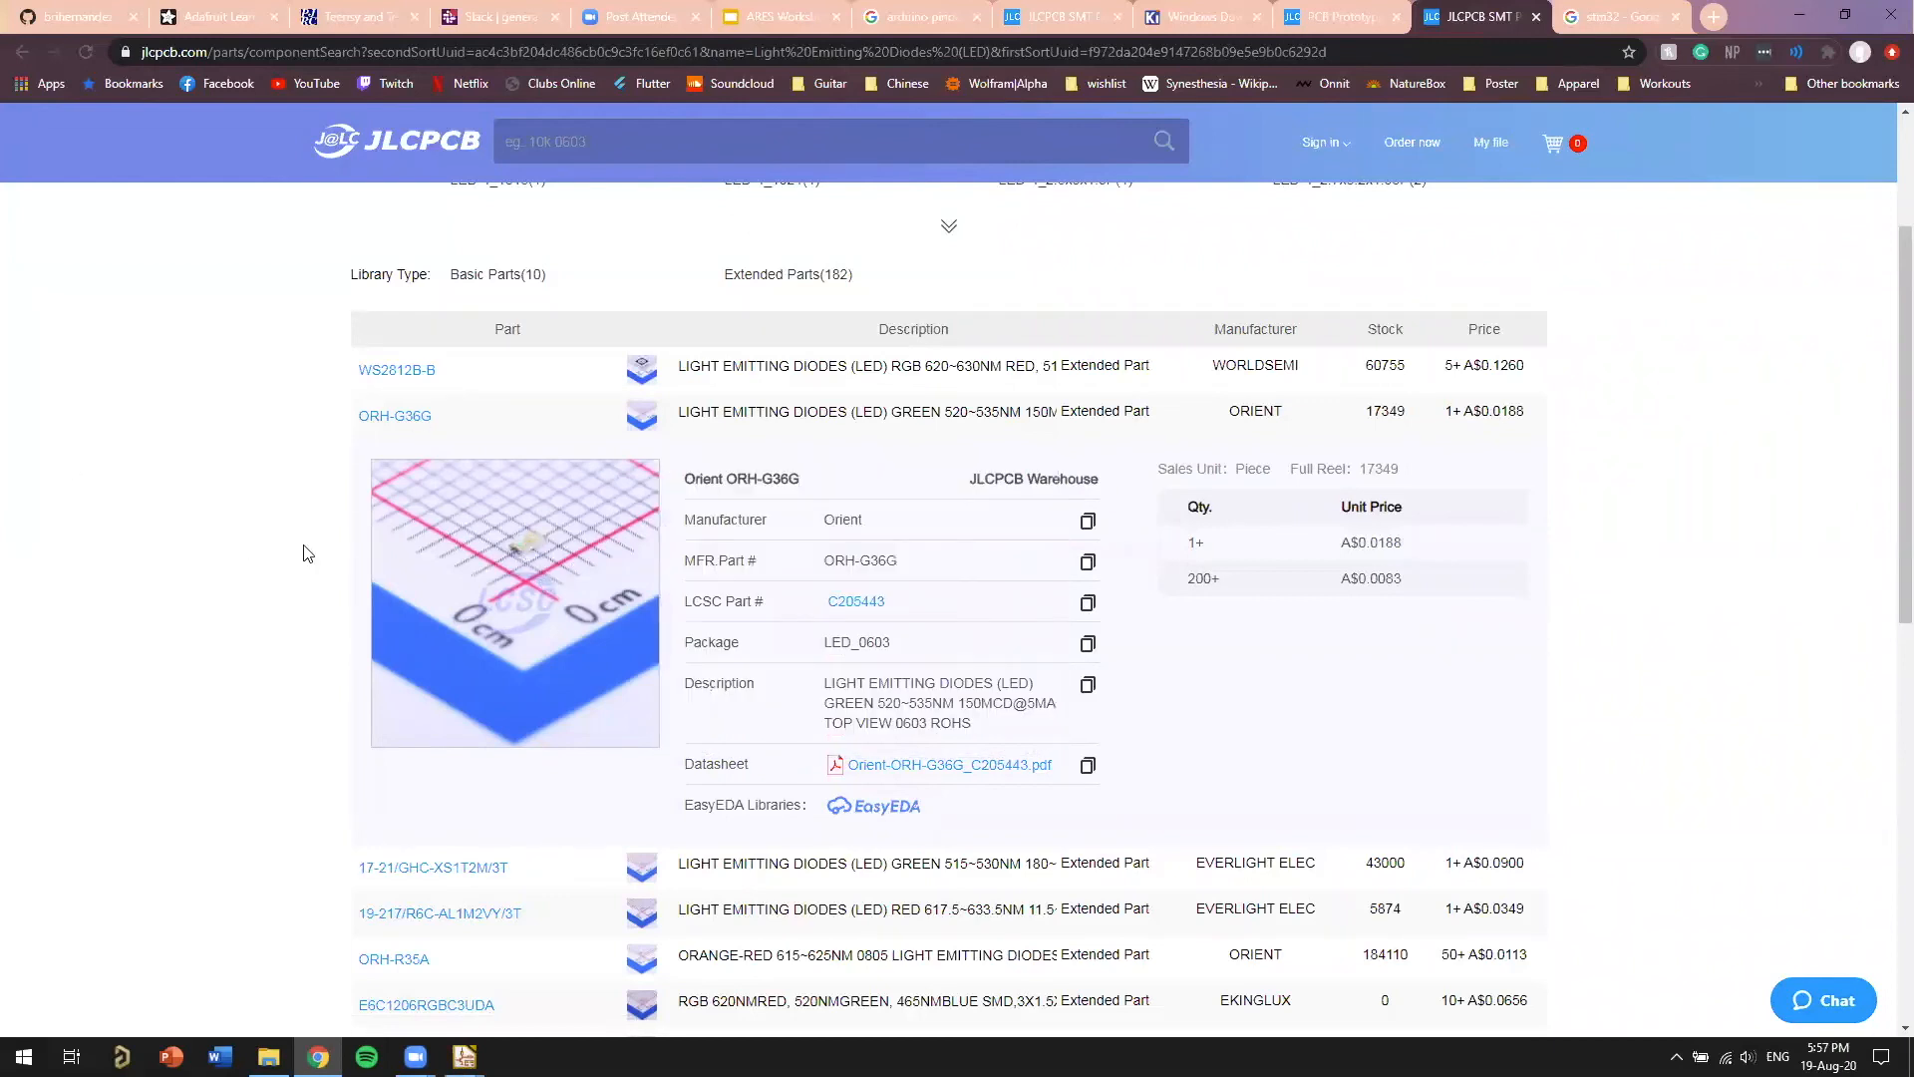
Check the package size in the ORH-G36G description and open its datasheet, Orient-ORH-G36G_C205443.pdf
{"action": "mouse_move", "coordinate": [928, 726]}
{"action": "left_mouse_down"}
{"action": "mouse_move", "coordinate": [896, 725]}
{"action": "mouse_move", "coordinate": [922, 724]}
{"action": "left_mouse_up"}
{"action": "left_click", "coordinate": [931, 726]}
{"action": "left_click", "coordinate": [906, 723]}
{"action": "left_click", "coordinate": [931, 725]}
{"action": "left_click", "coordinate": [962, 766]}
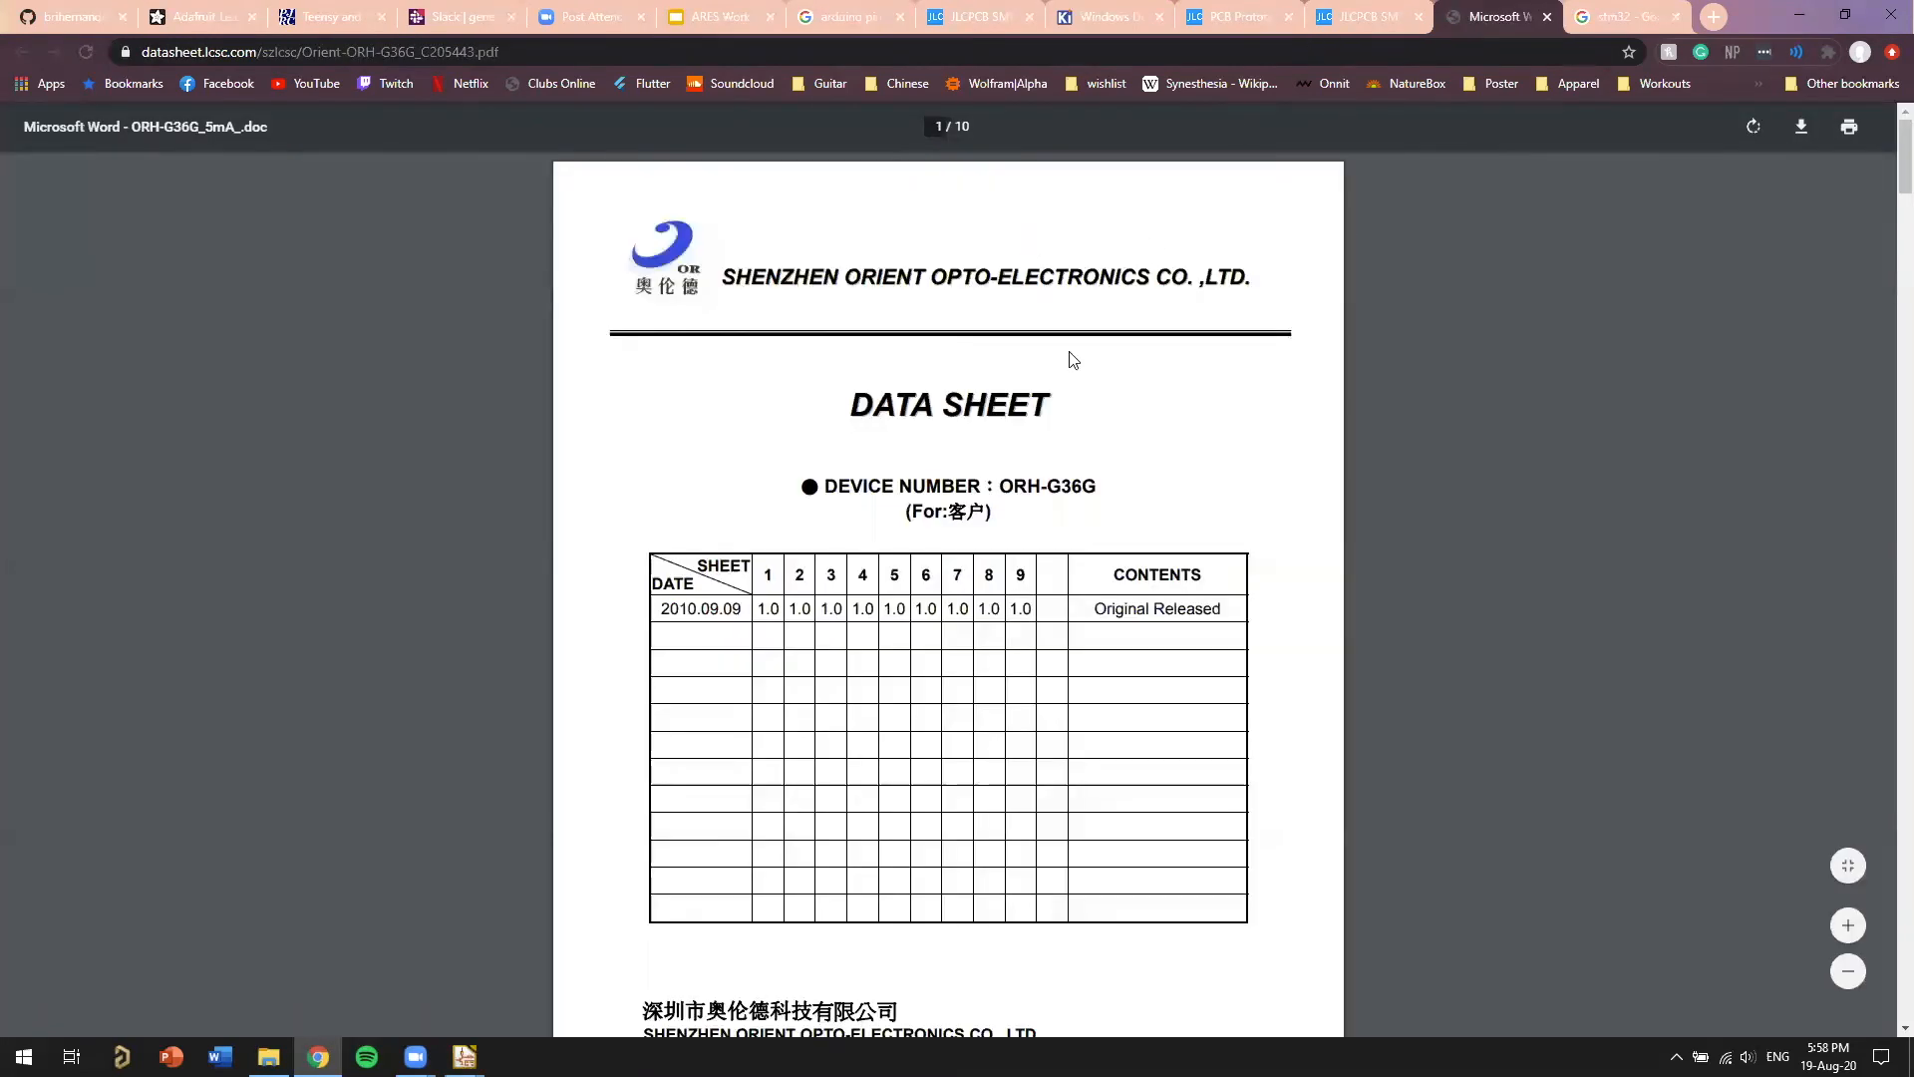
Find the Absolute Maximum Ratings table on page 4 of the ORH-G36G datasheet and highlight its heading
{"action": "scroll", "coordinate": [1073, 359], "scroll_direction": "down", "scroll_amount": 4}
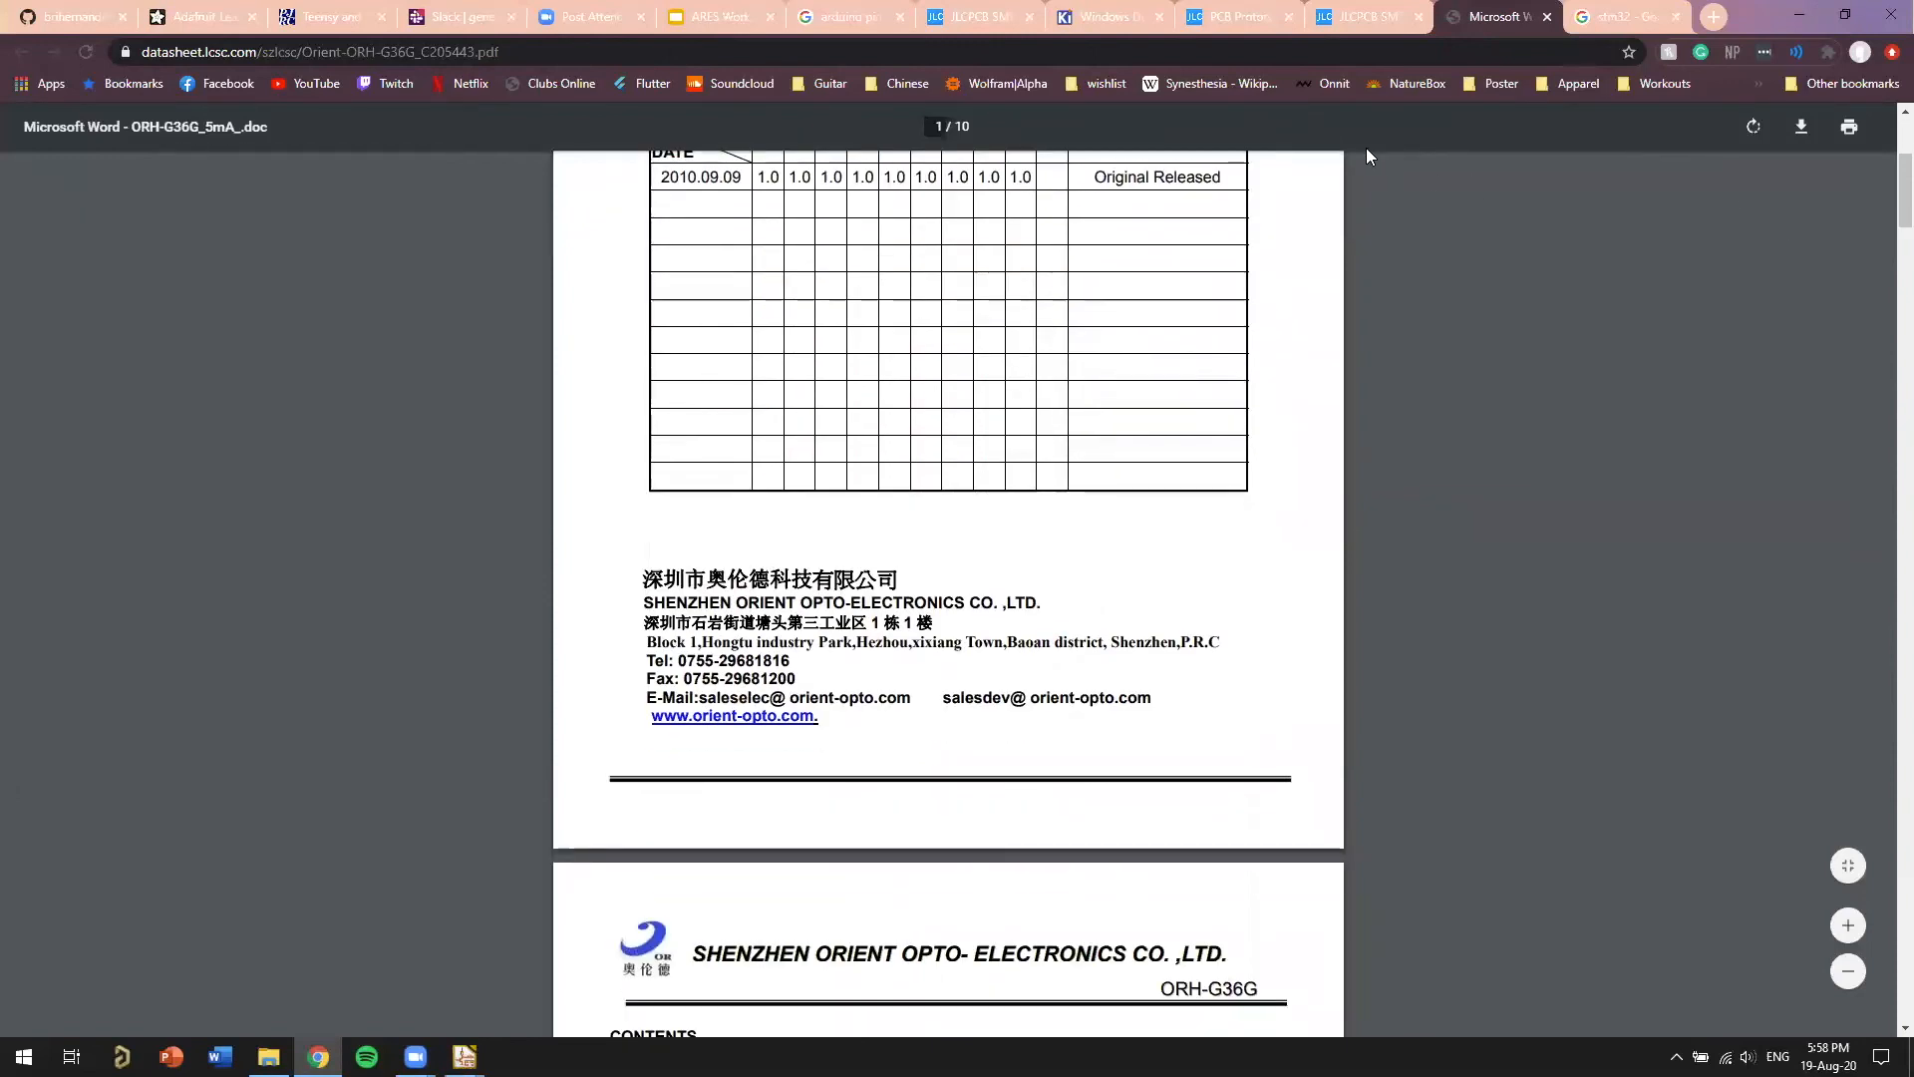
{"action": "scroll", "coordinate": [1886, 253], "scroll_direction": "down", "scroll_amount": 4}
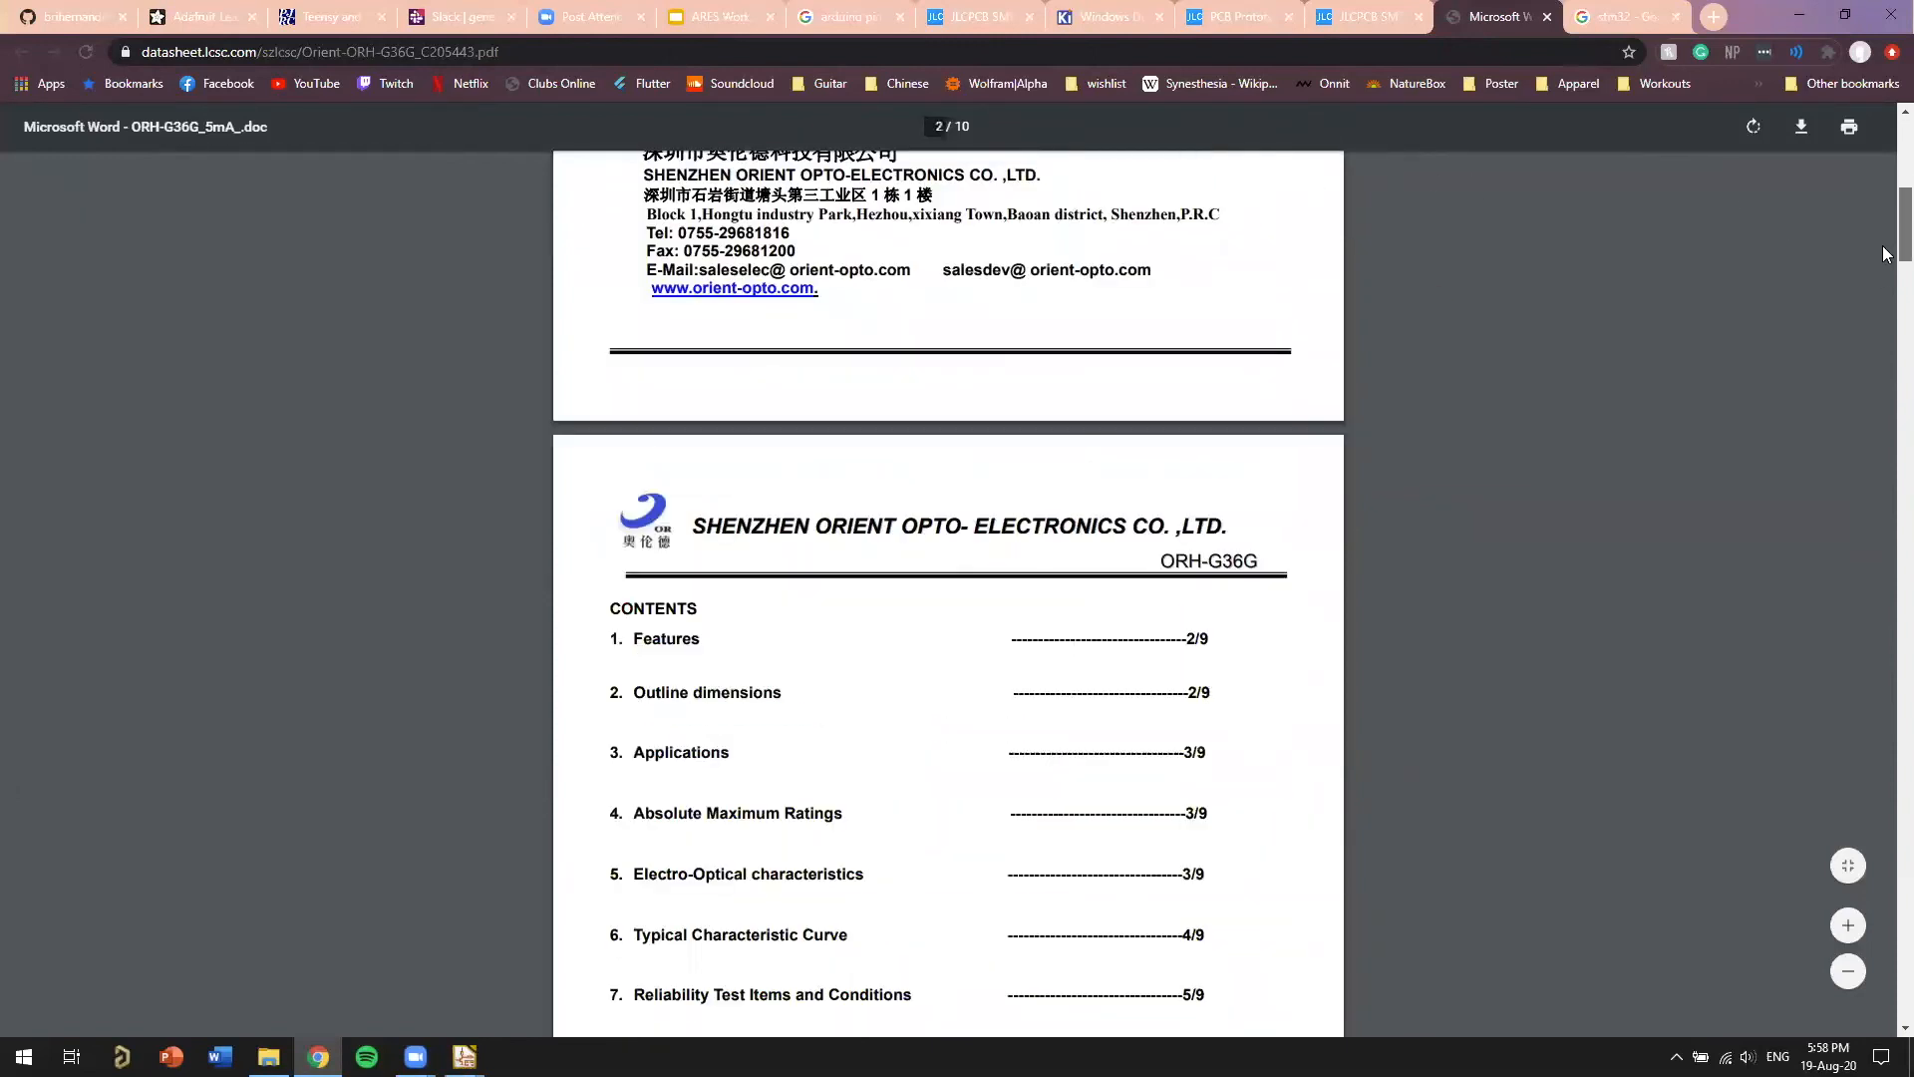
{"action": "scroll", "coordinate": [1887, 254], "scroll_direction": "down", "scroll_amount": 14}
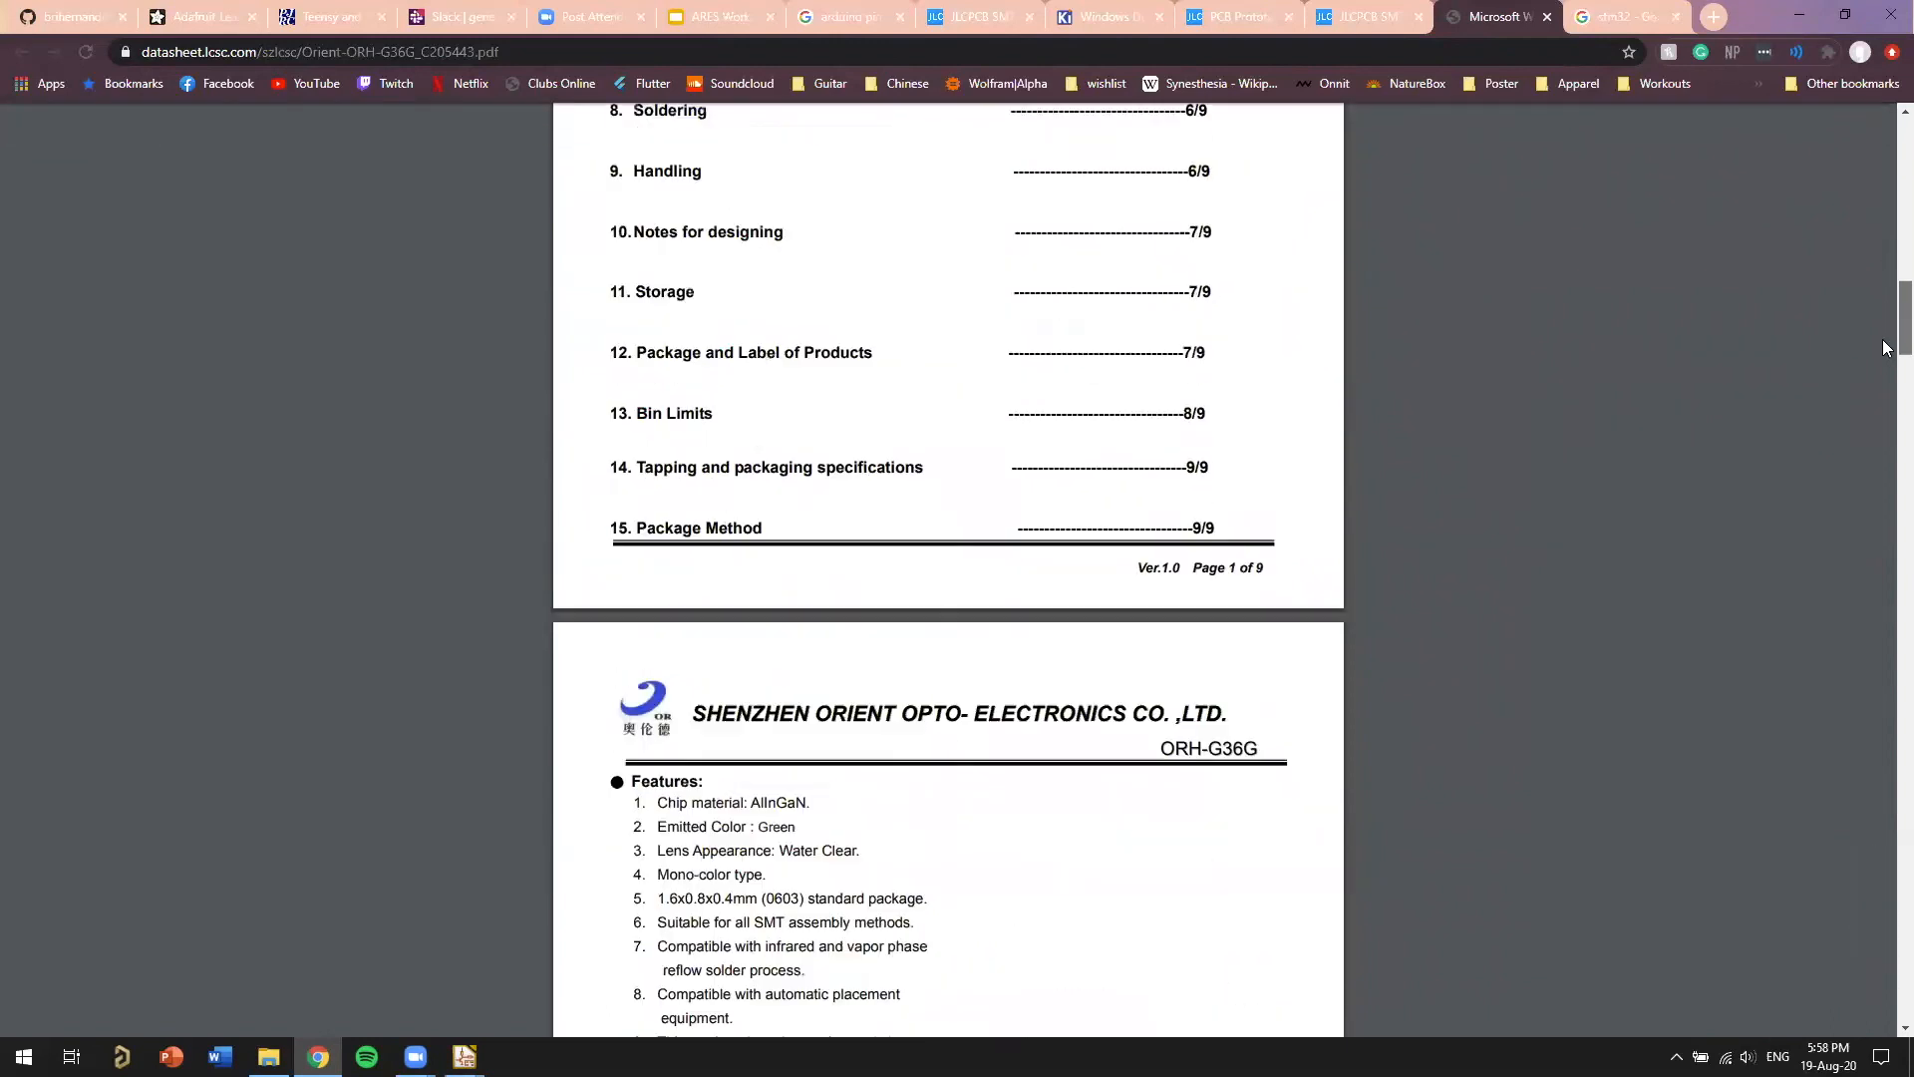
{"action": "scroll", "coordinate": [1887, 386], "scroll_direction": "down", "scroll_amount": 10}
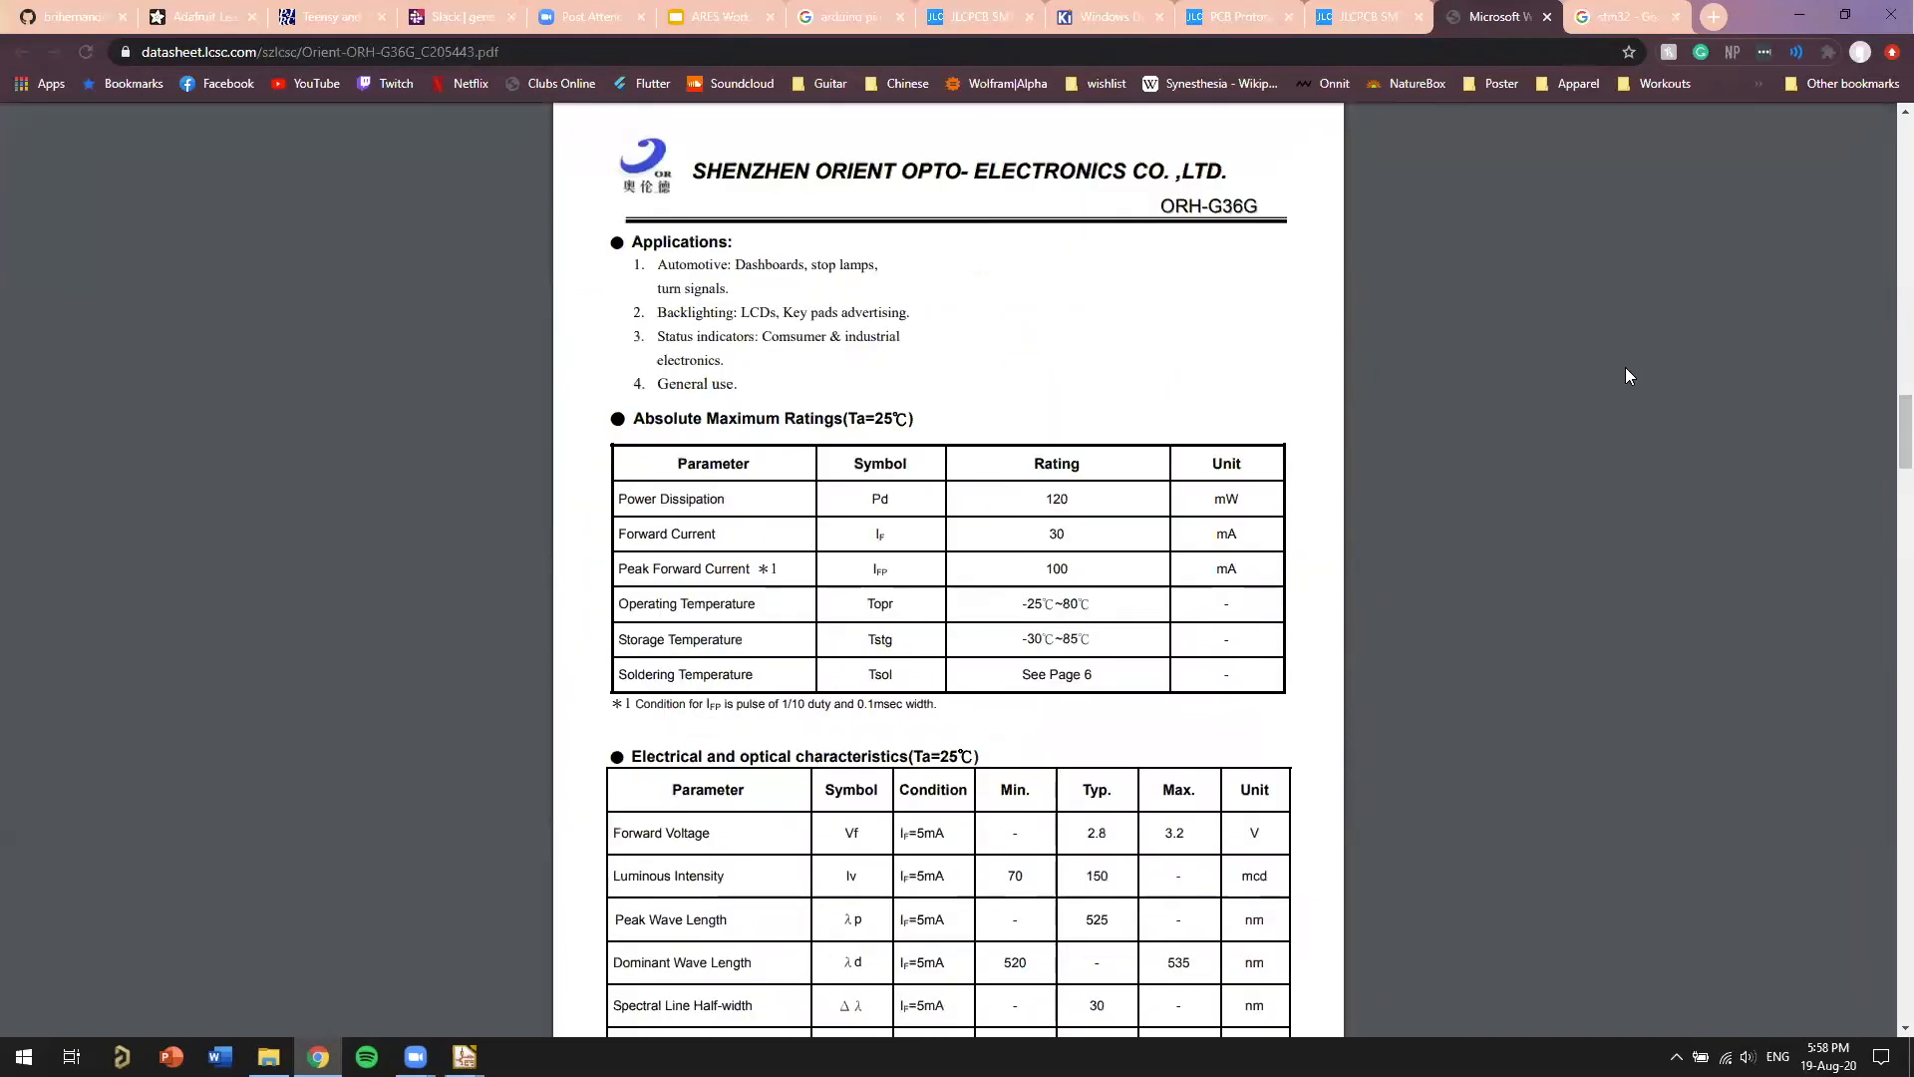
{"action": "scroll", "coordinate": [1628, 369], "scroll_direction": "up", "scroll_amount": 1}
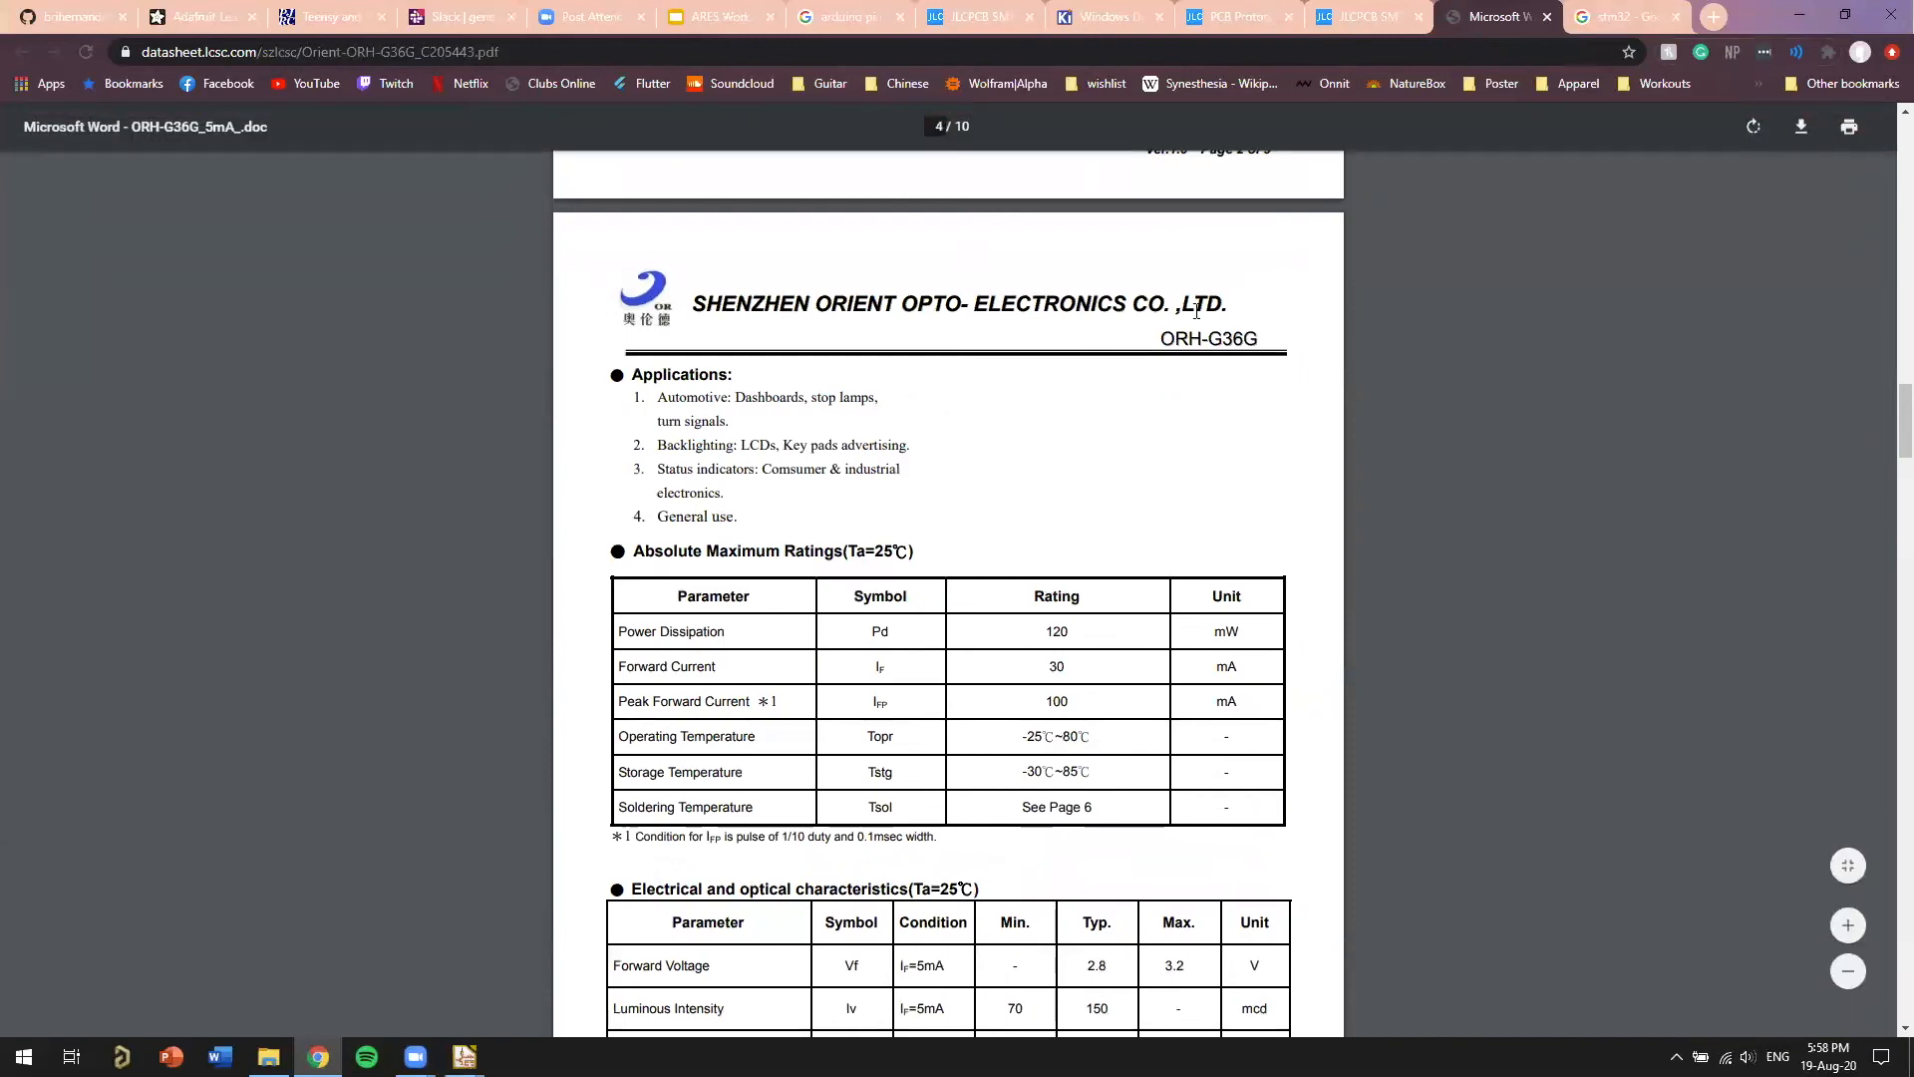
{"action": "scroll", "coordinate": [1421, 364], "scroll_direction": "down", "scroll_amount": 2}
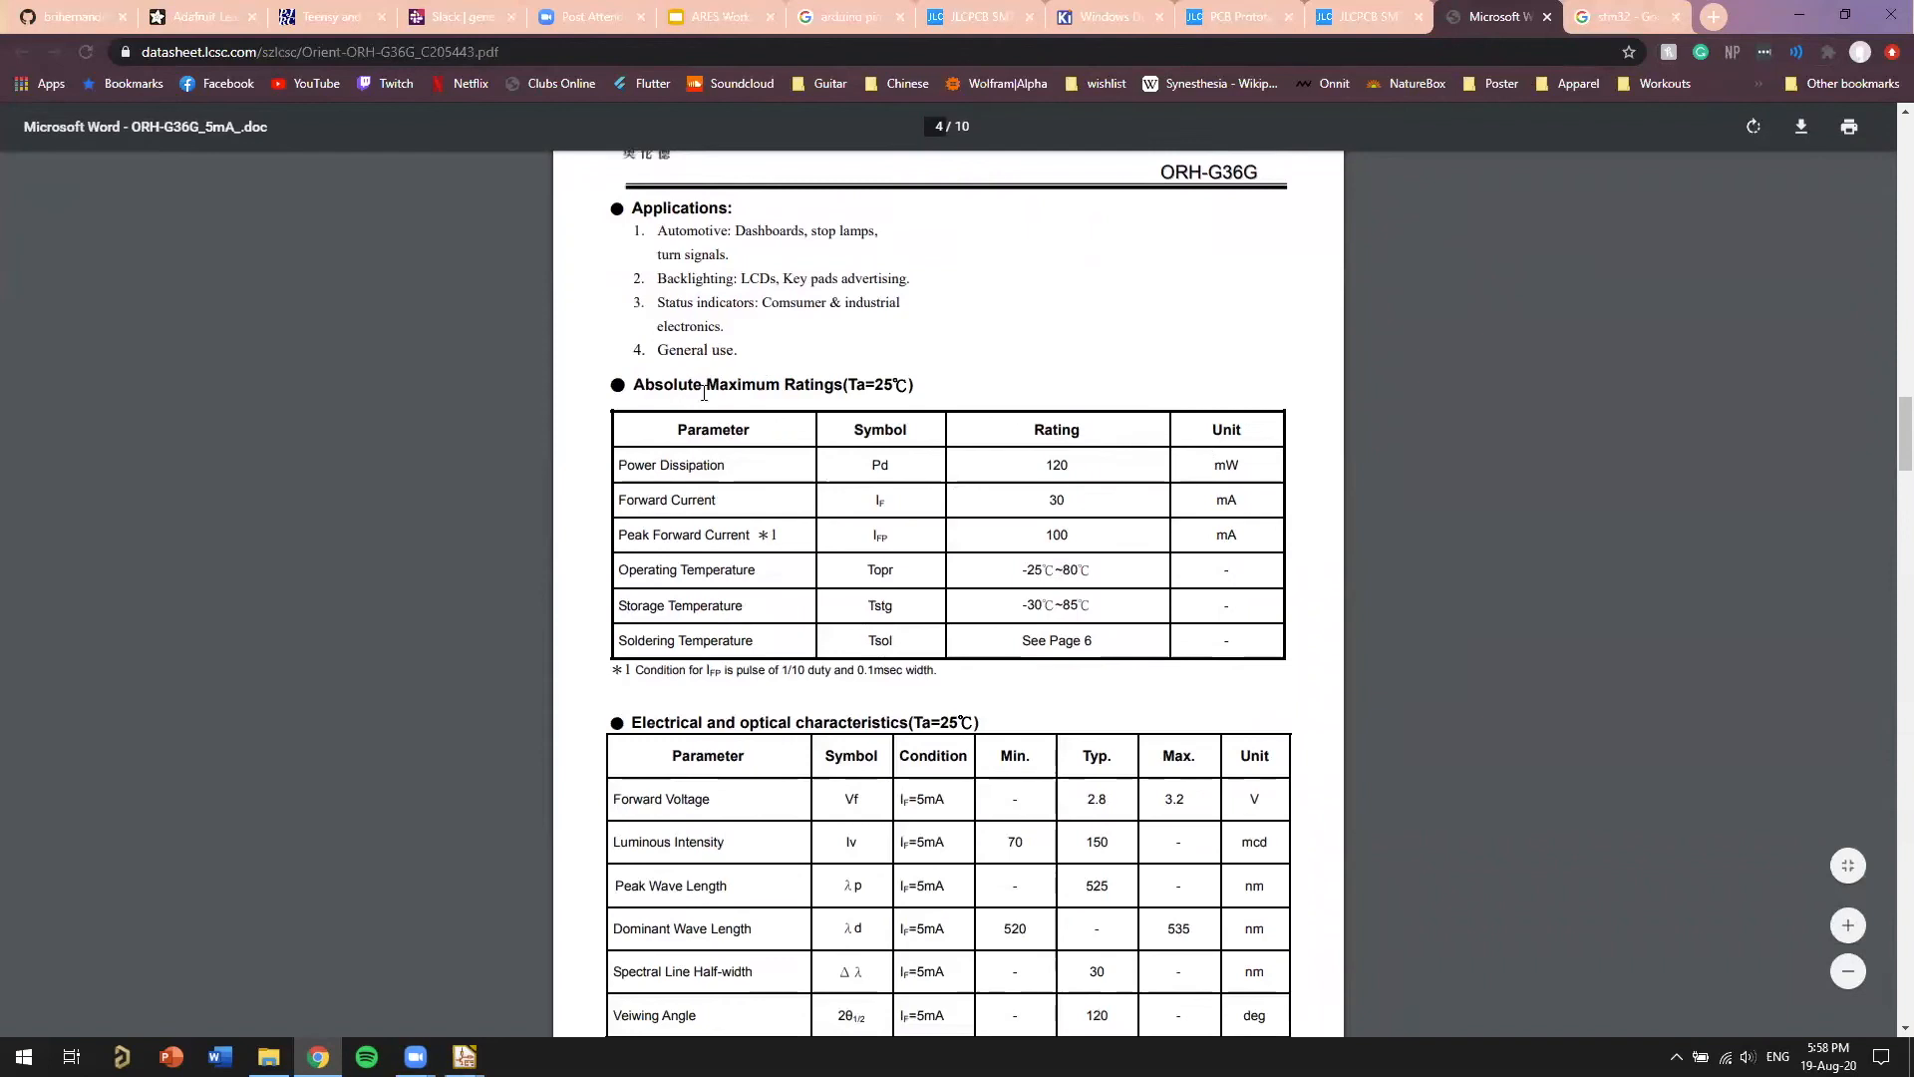
{"action": "left_click_drag", "start_coordinate": [674, 382], "coordinate": [897, 423]}
{"action": "left_click", "coordinate": [891, 403]}
{"action": "scroll", "coordinate": [968, 443], "scroll_direction": "down", "scroll_amount": 1}
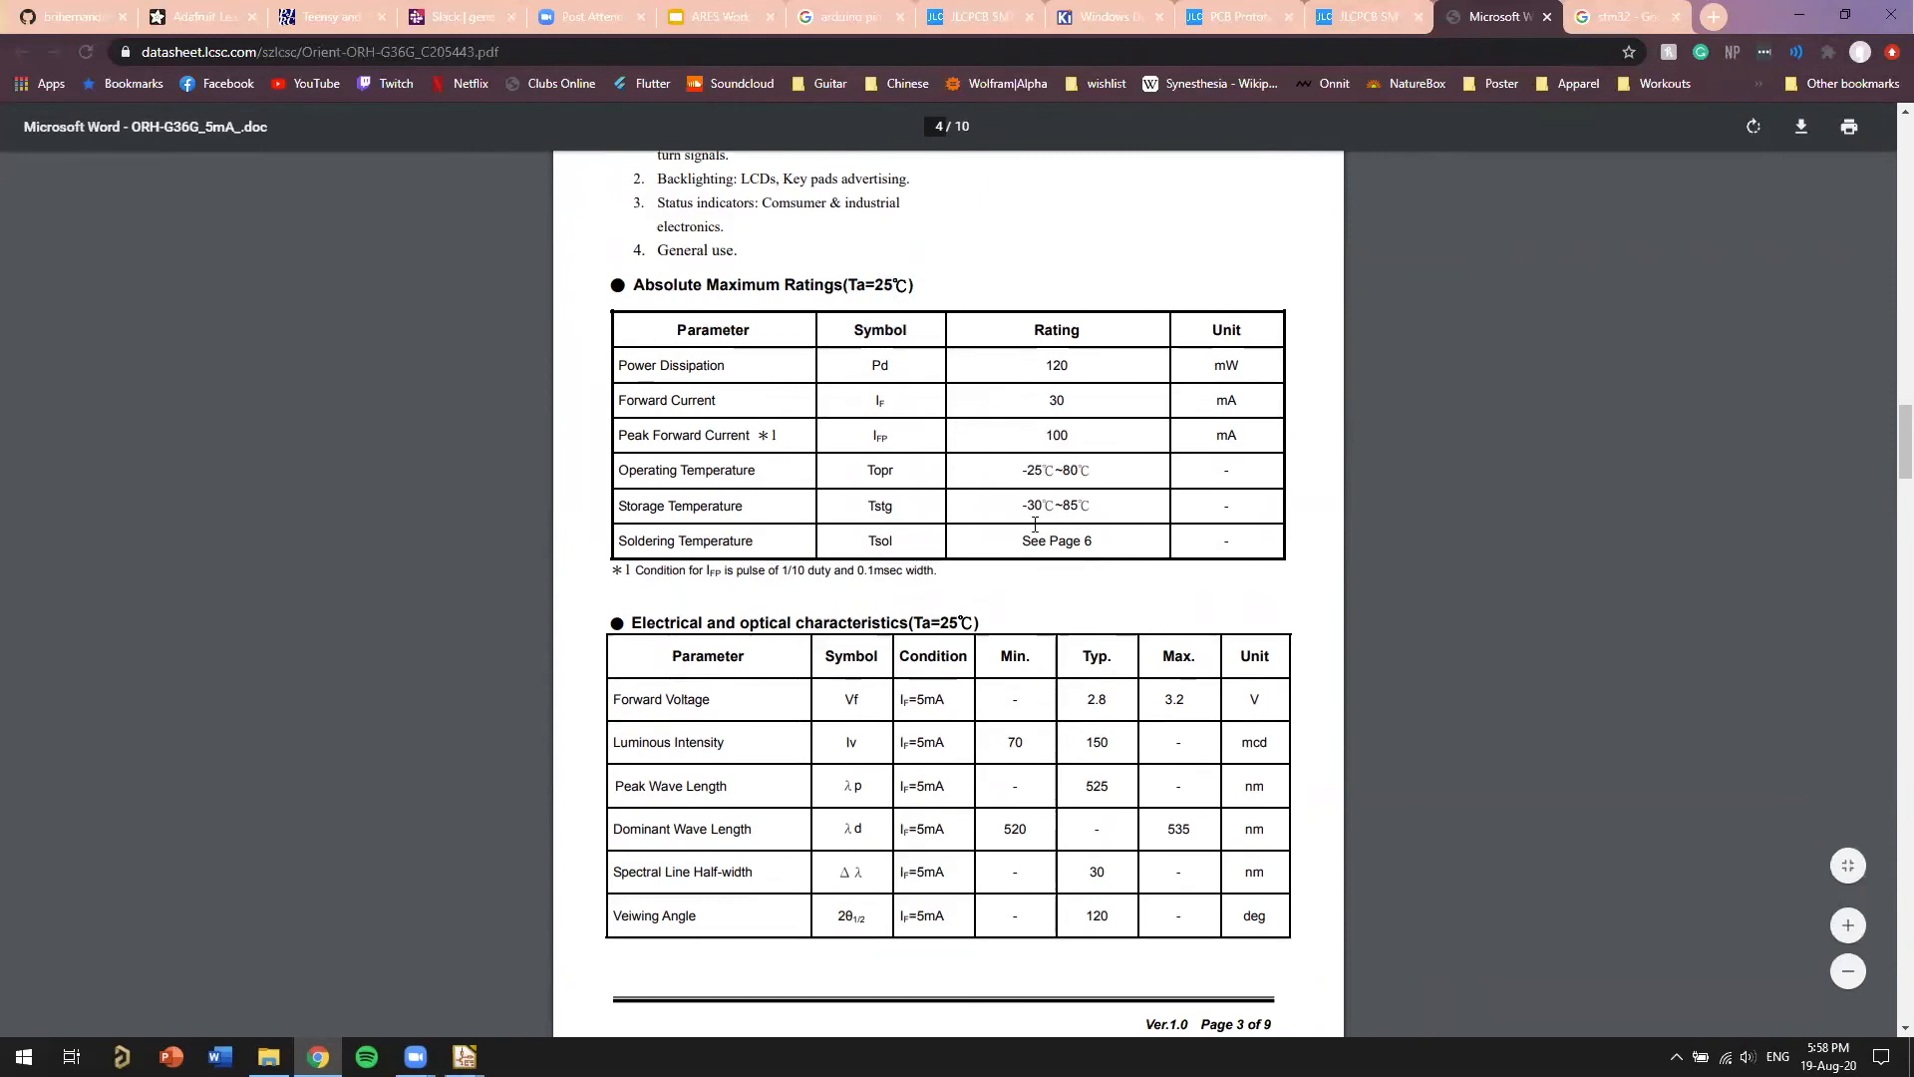
Highlight the Forward Voltage parameter and its maximum value in the Electrical and optical characteristics table
{"action": "scroll", "coordinate": [1033, 533], "scroll_direction": "down", "scroll_amount": 1}
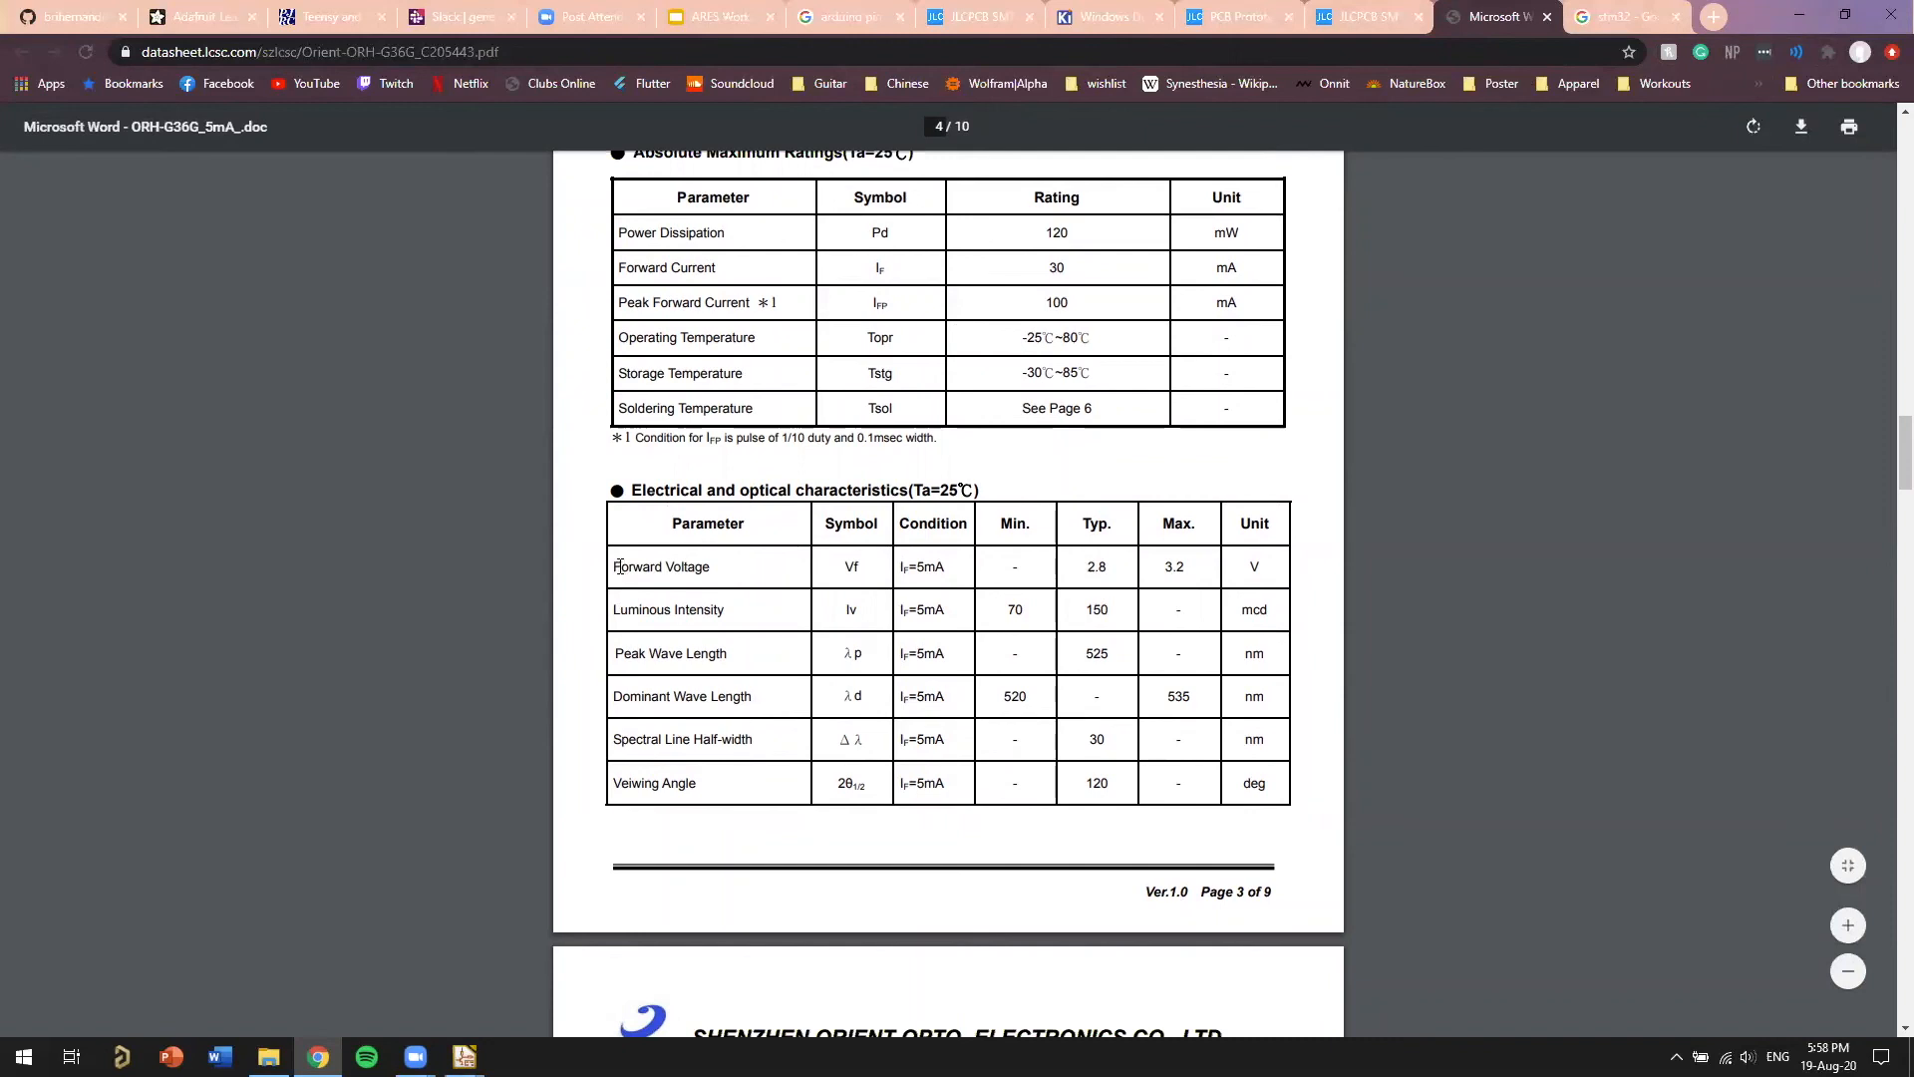
{"action": "left_click_drag", "start_coordinate": [714, 566], "coordinate": [623, 568]}
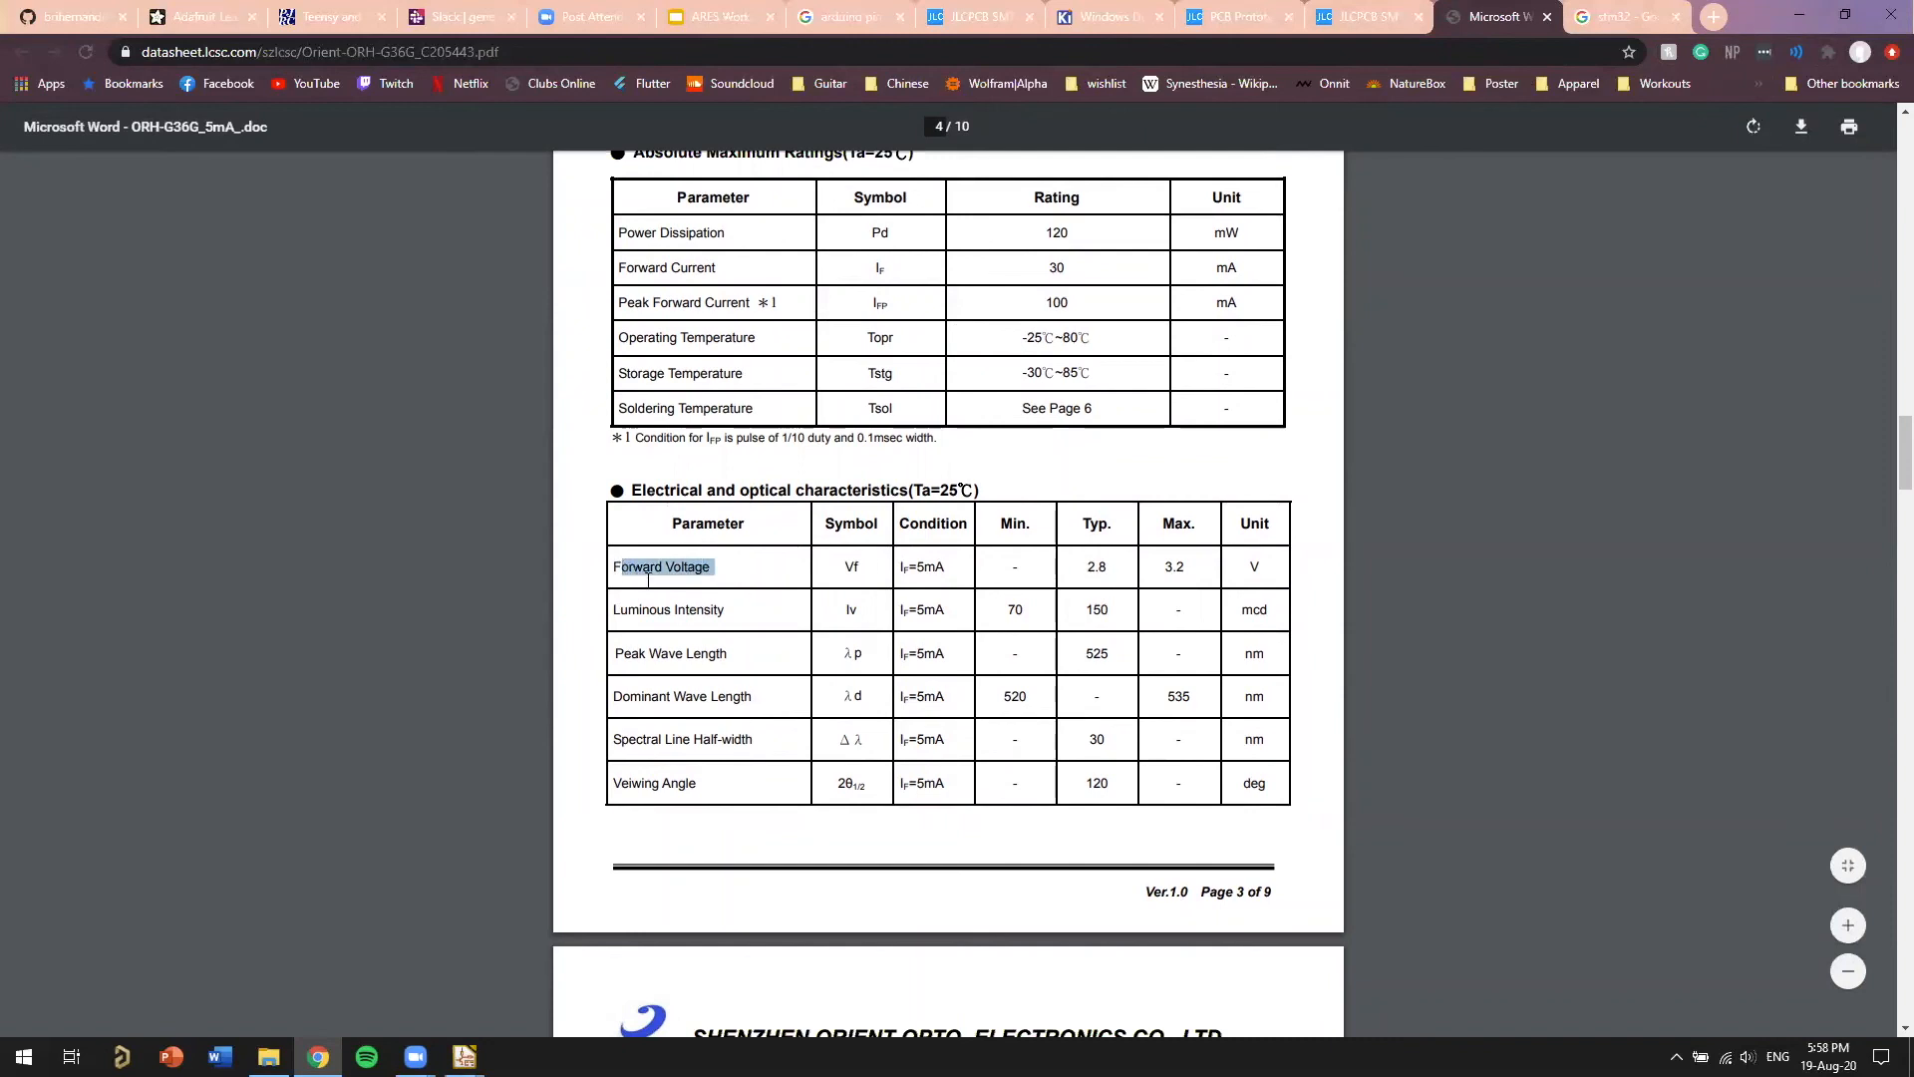
{"action": "left_click_drag", "start_coordinate": [666, 495], "coordinate": [804, 497]}
{"action": "left_click", "coordinate": [831, 501]}
{"action": "left_click", "coordinate": [793, 502]}
{"action": "mouse_move", "coordinate": [611, 569]}
{"action": "left_mouse_down"}
{"action": "mouse_move", "coordinate": [702, 567]}
{"action": "mouse_move", "coordinate": [602, 566]}
{"action": "left_mouse_up"}
{"action": "left_click", "coordinate": [716, 566]}
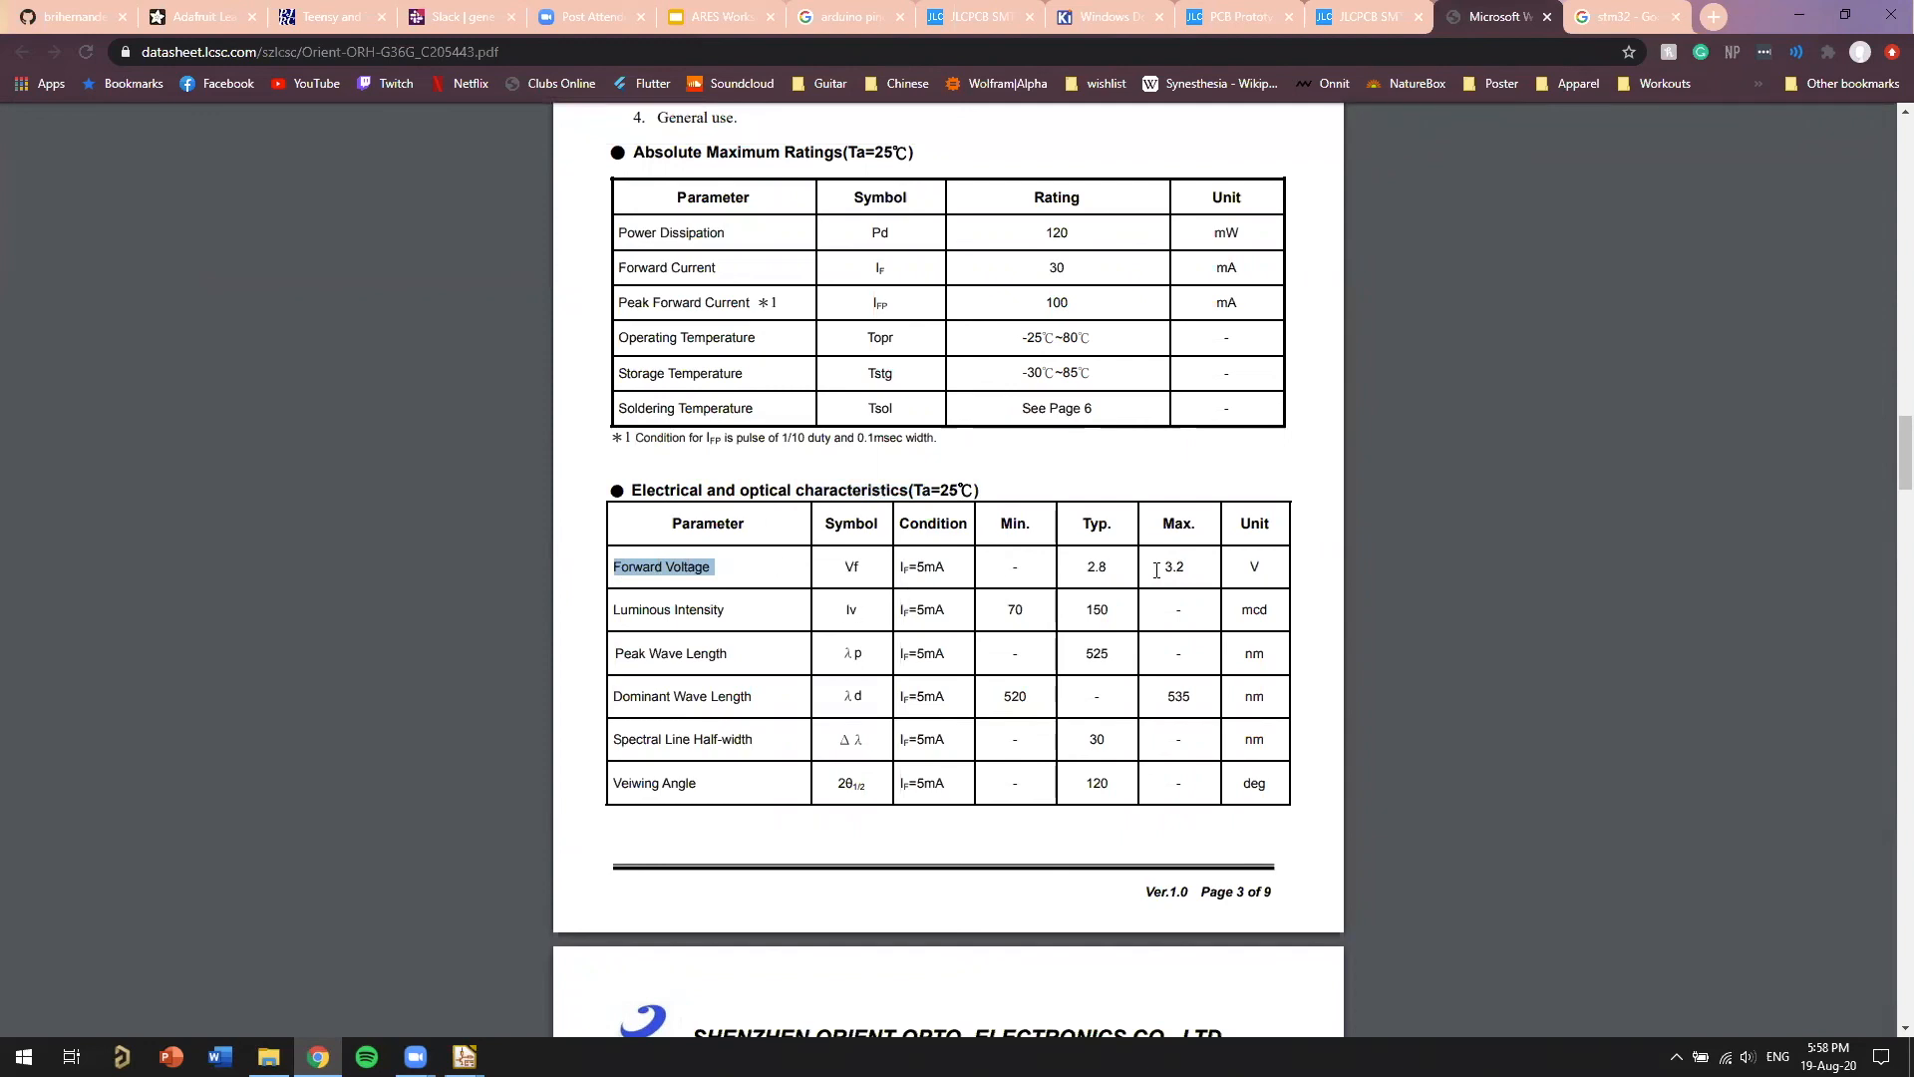
{"action": "left_click_drag", "start_coordinate": [1157, 571], "coordinate": [1188, 569]}
{"action": "left_click", "coordinate": [1187, 568]}
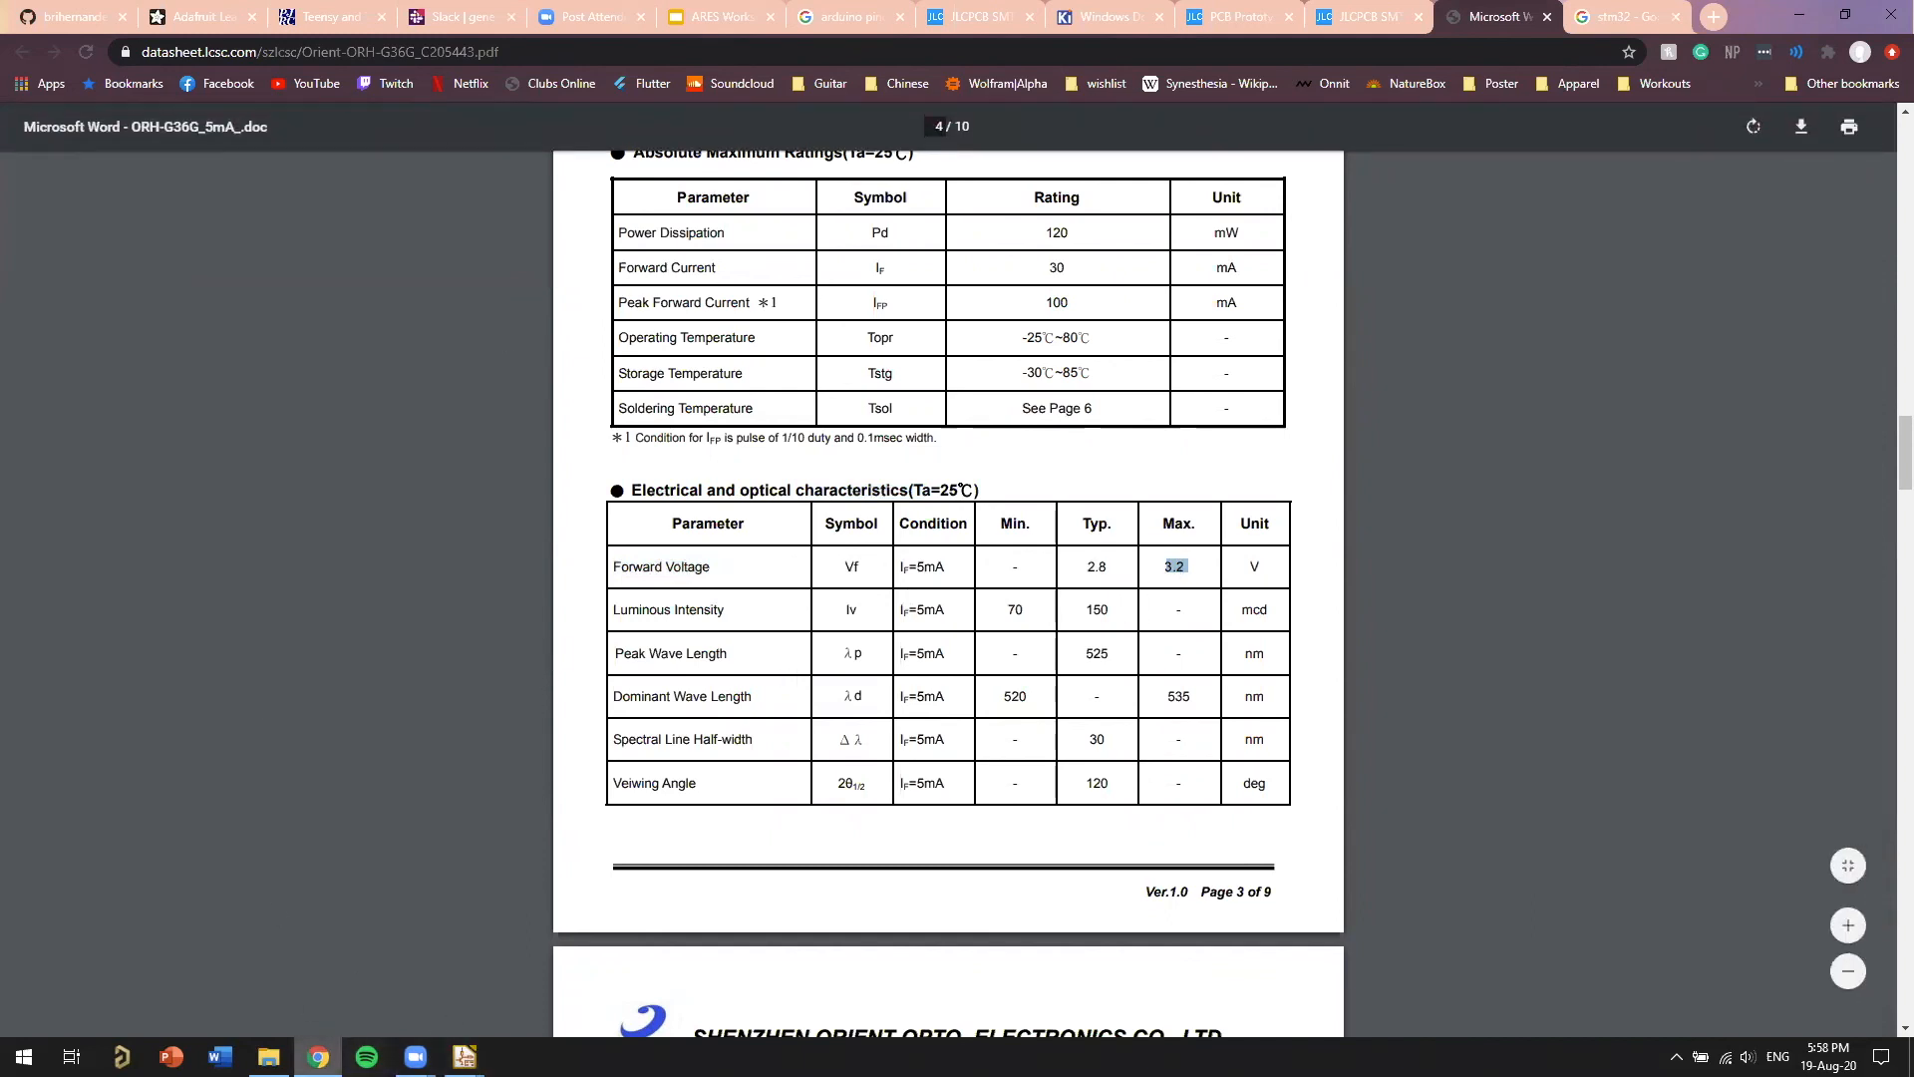
Switch to the LED Project schematic in Eeschema, look over the resistor-LED circuit and return to the datasheet in Chrome
{"action": "mouse_move", "coordinate": [318, 1057]}
{"action": "mouse_move", "coordinate": [464, 1055]}
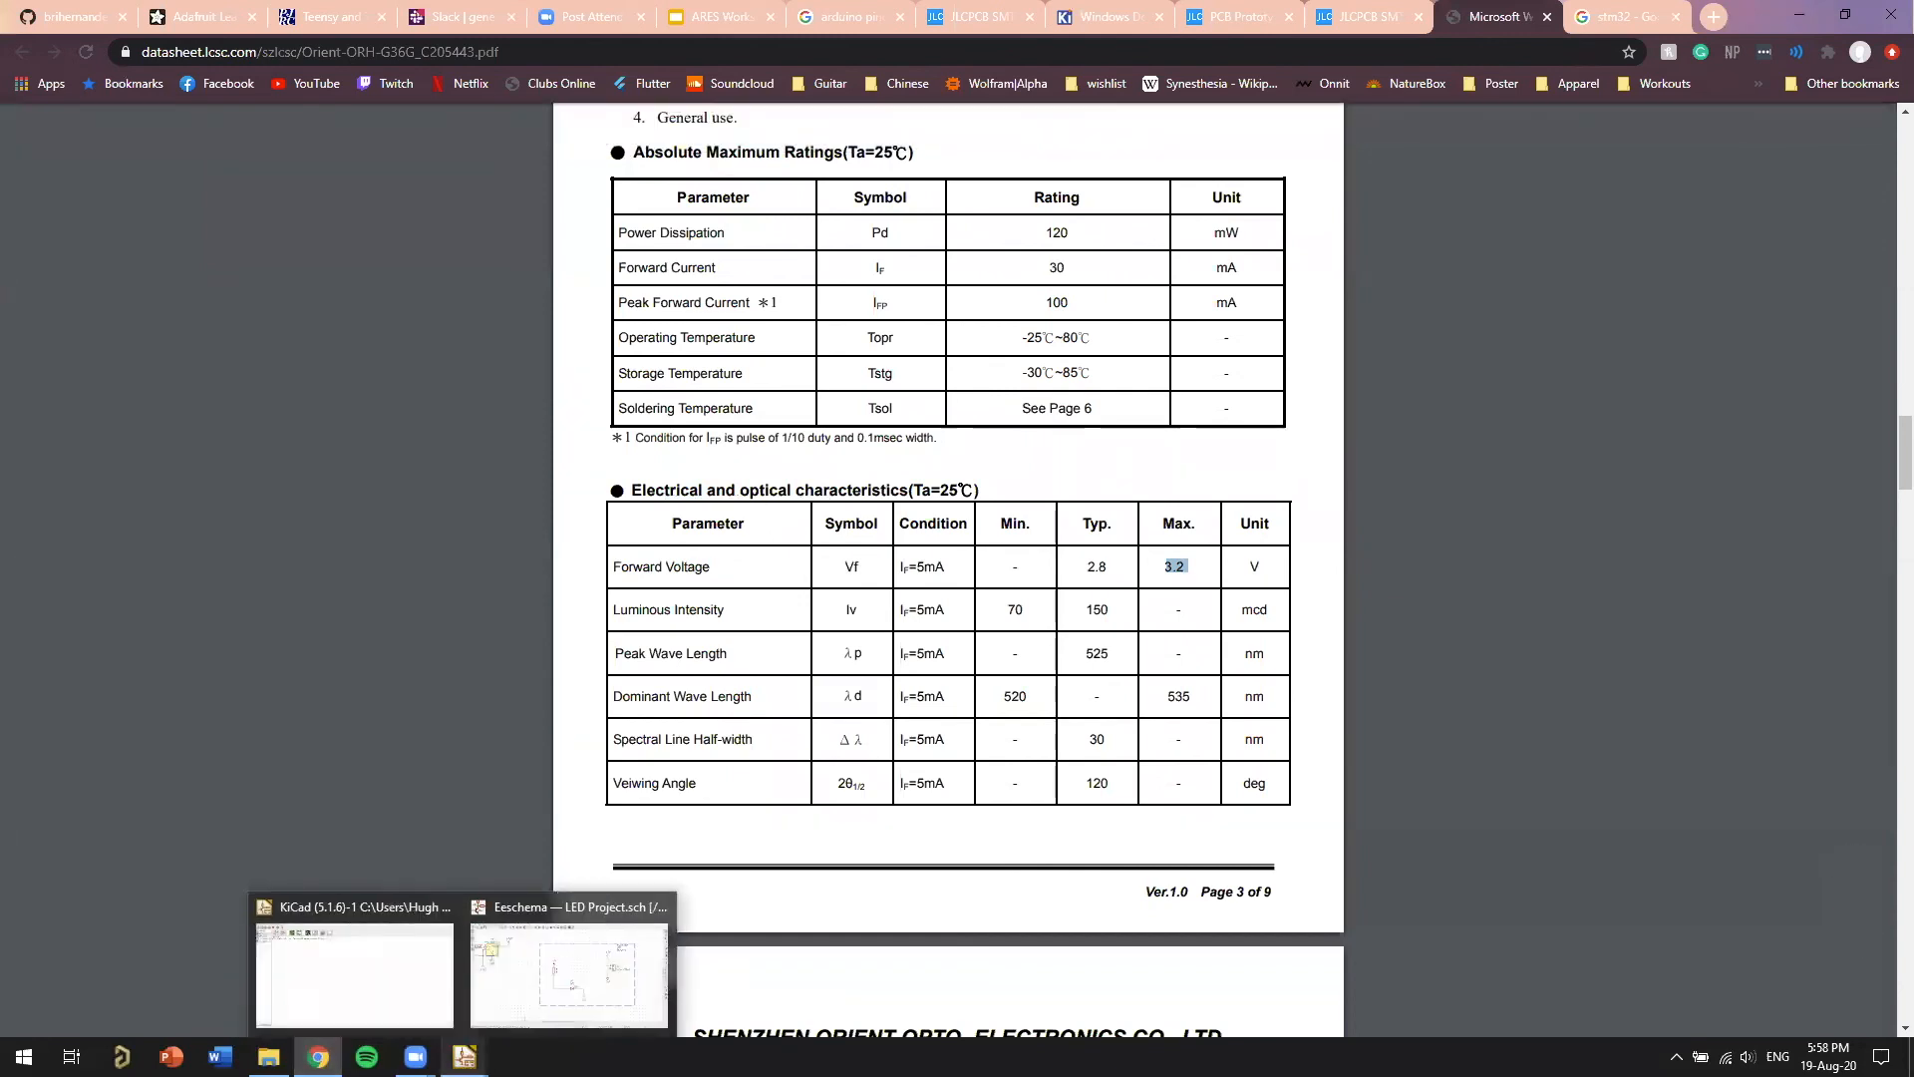
{"action": "left_click", "coordinate": [555, 977]}
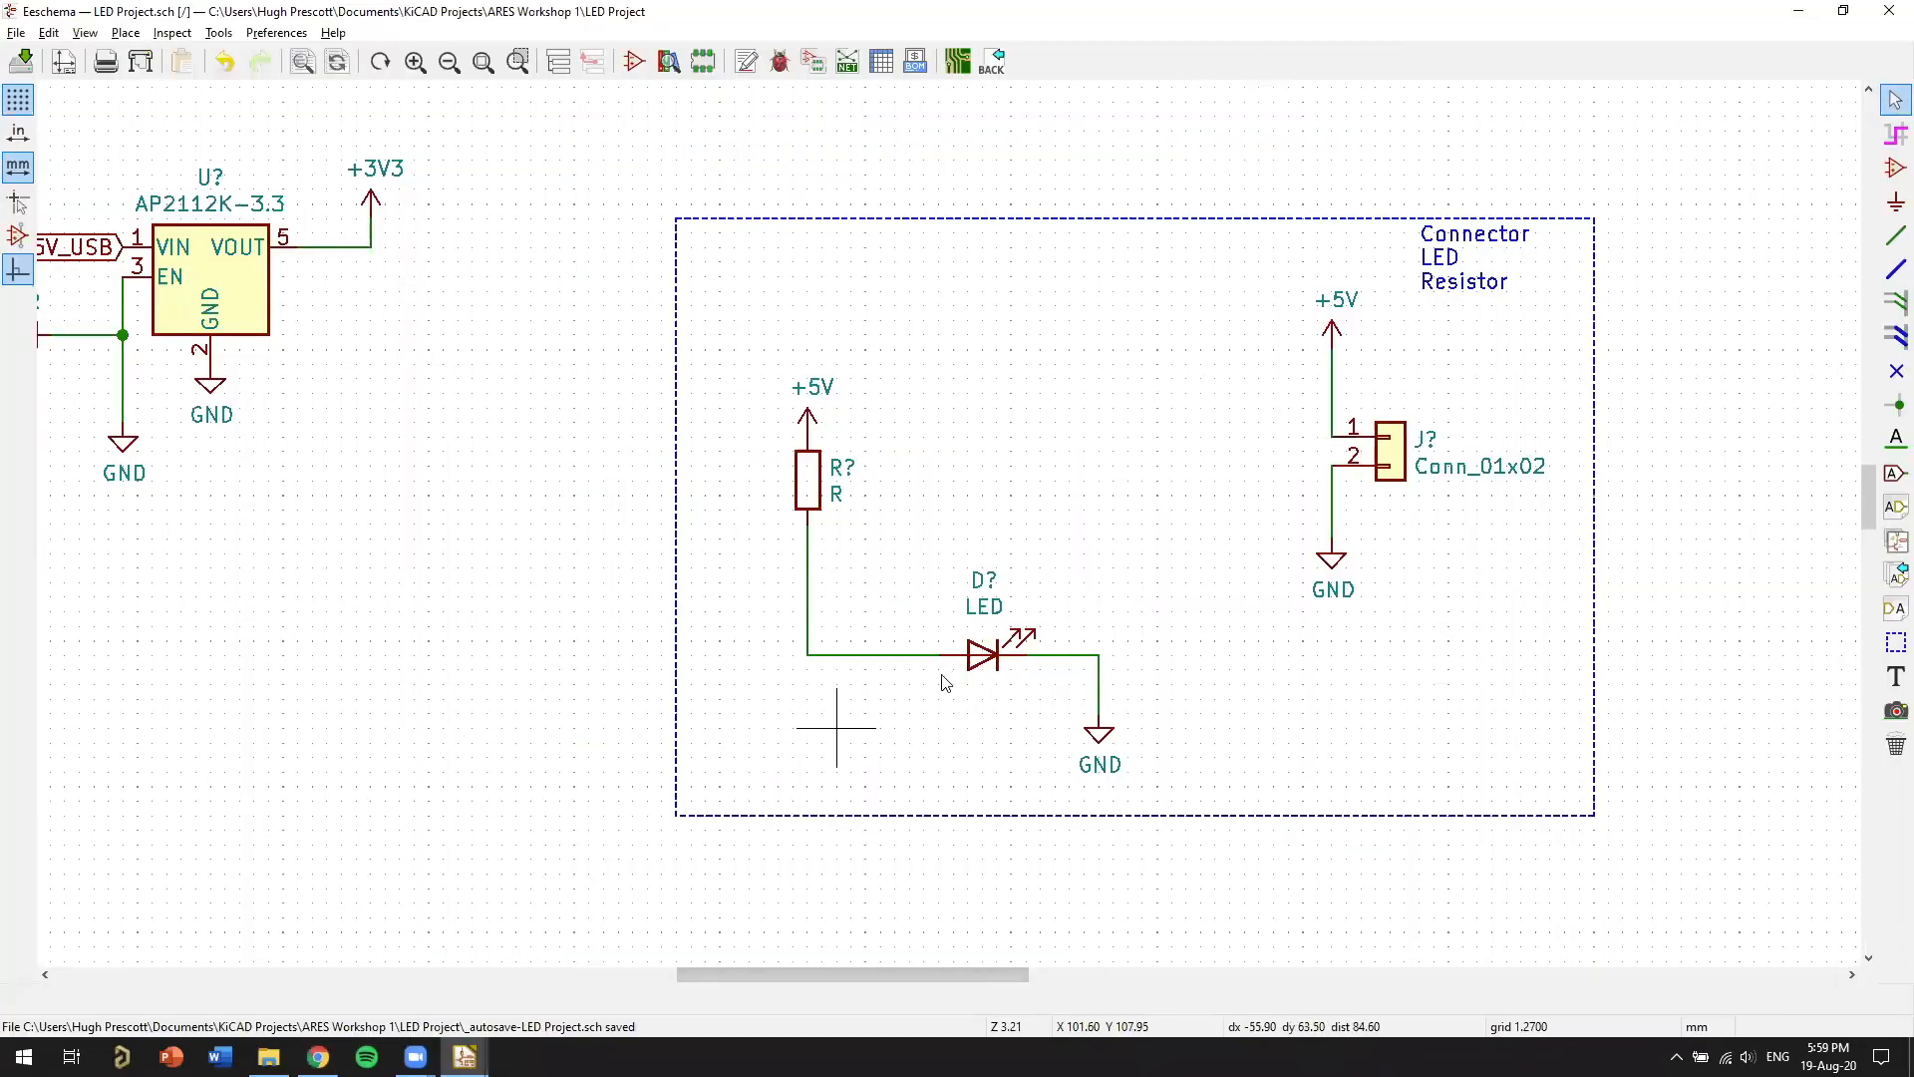
{"action": "scroll", "coordinate": [834, 833], "scroll_direction": "up", "scroll_amount": 1}
{"action": "middle_click_drag", "start_coordinate": [1044, 356], "coordinate": [1161, 528]}
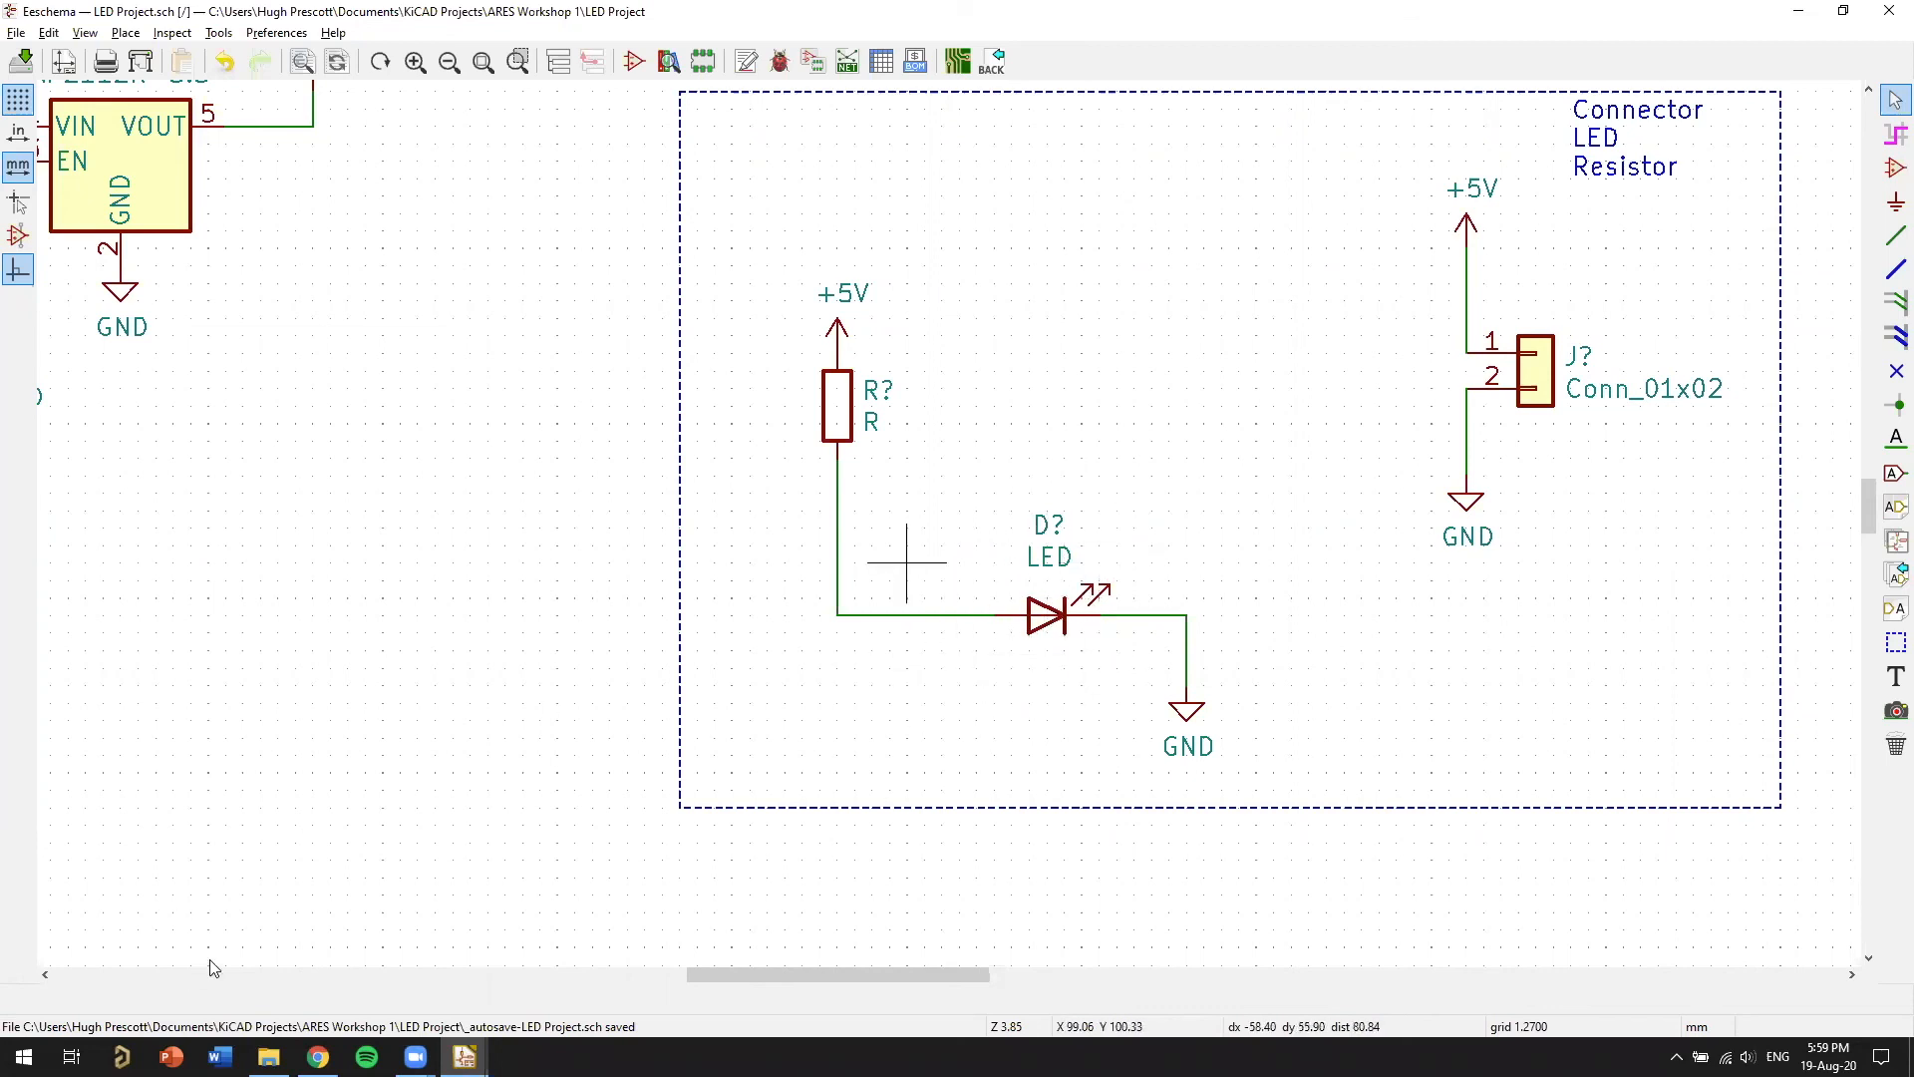
{"action": "left_click", "coordinate": [318, 1057]}
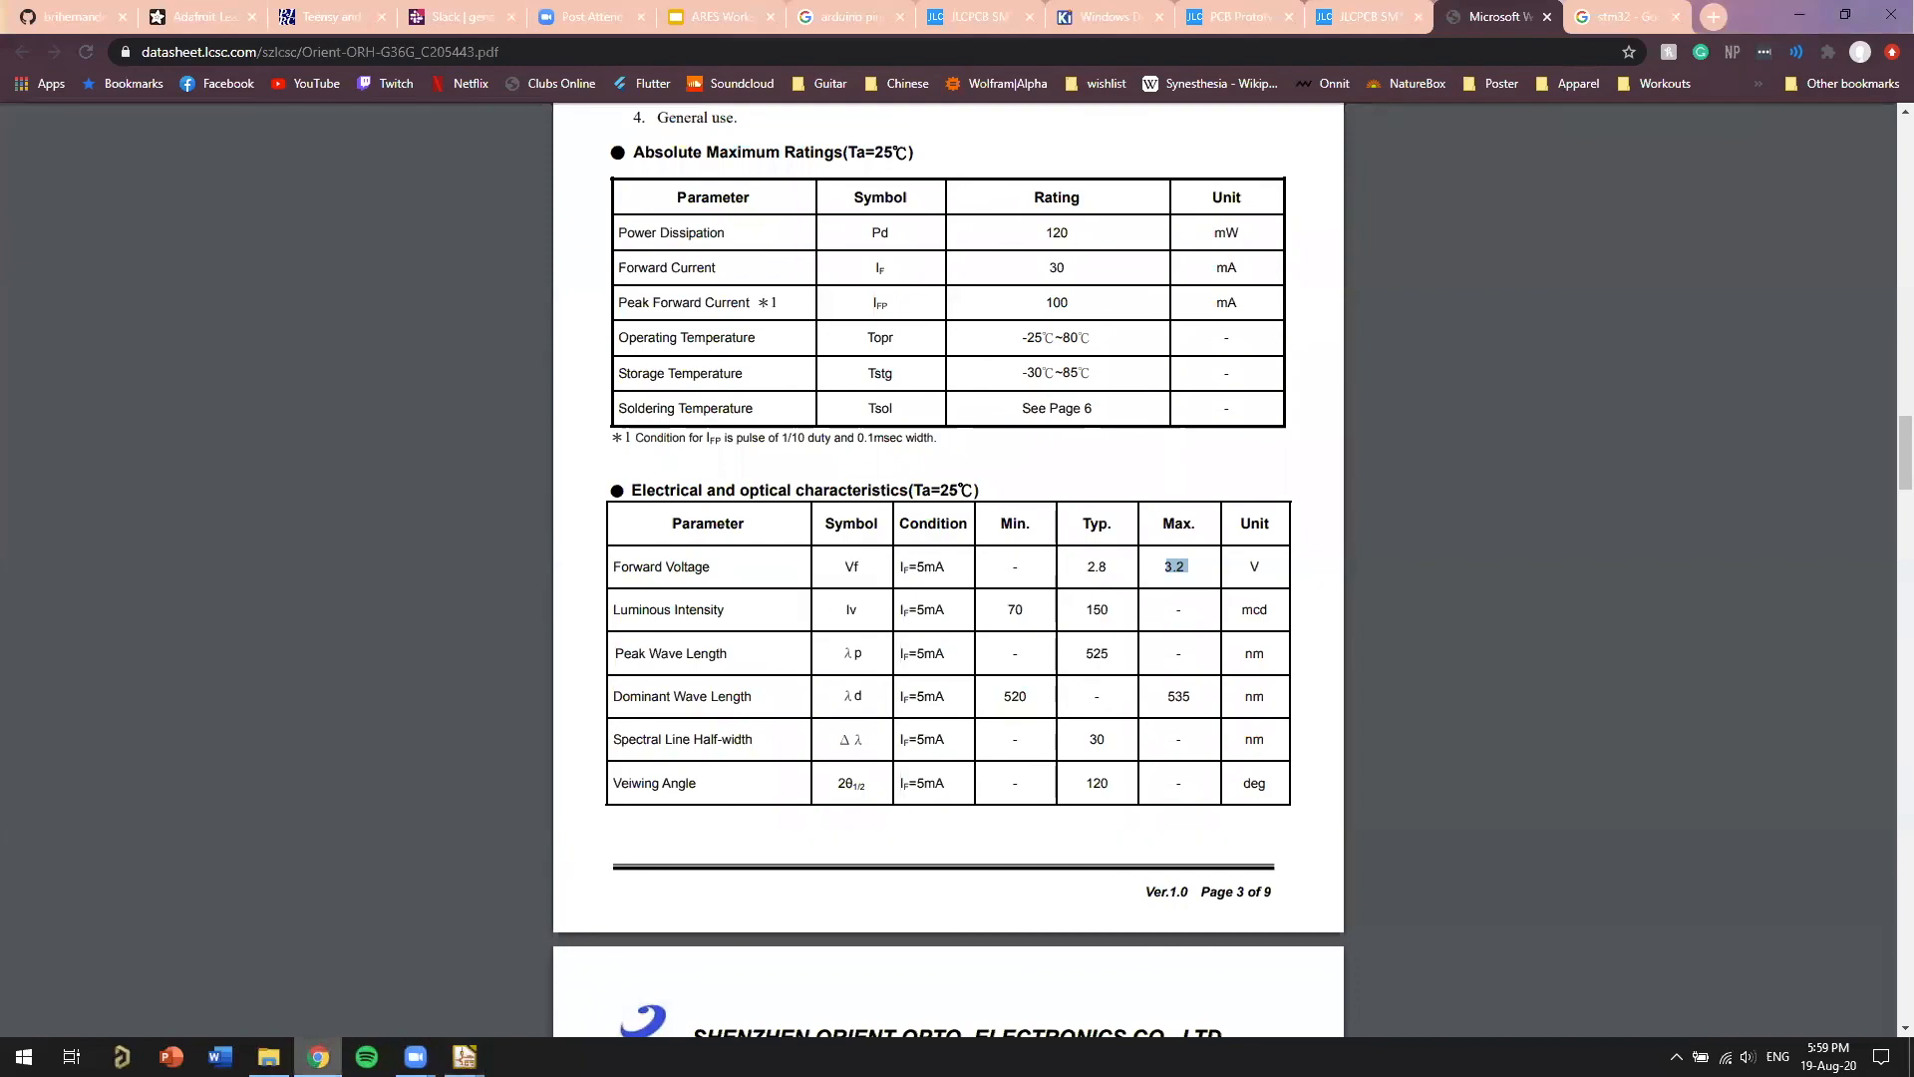
Switch back to Eeschema and place the text note "3.2V" just below the LED symbol
{"action": "key", "text": "alt+Tab"}
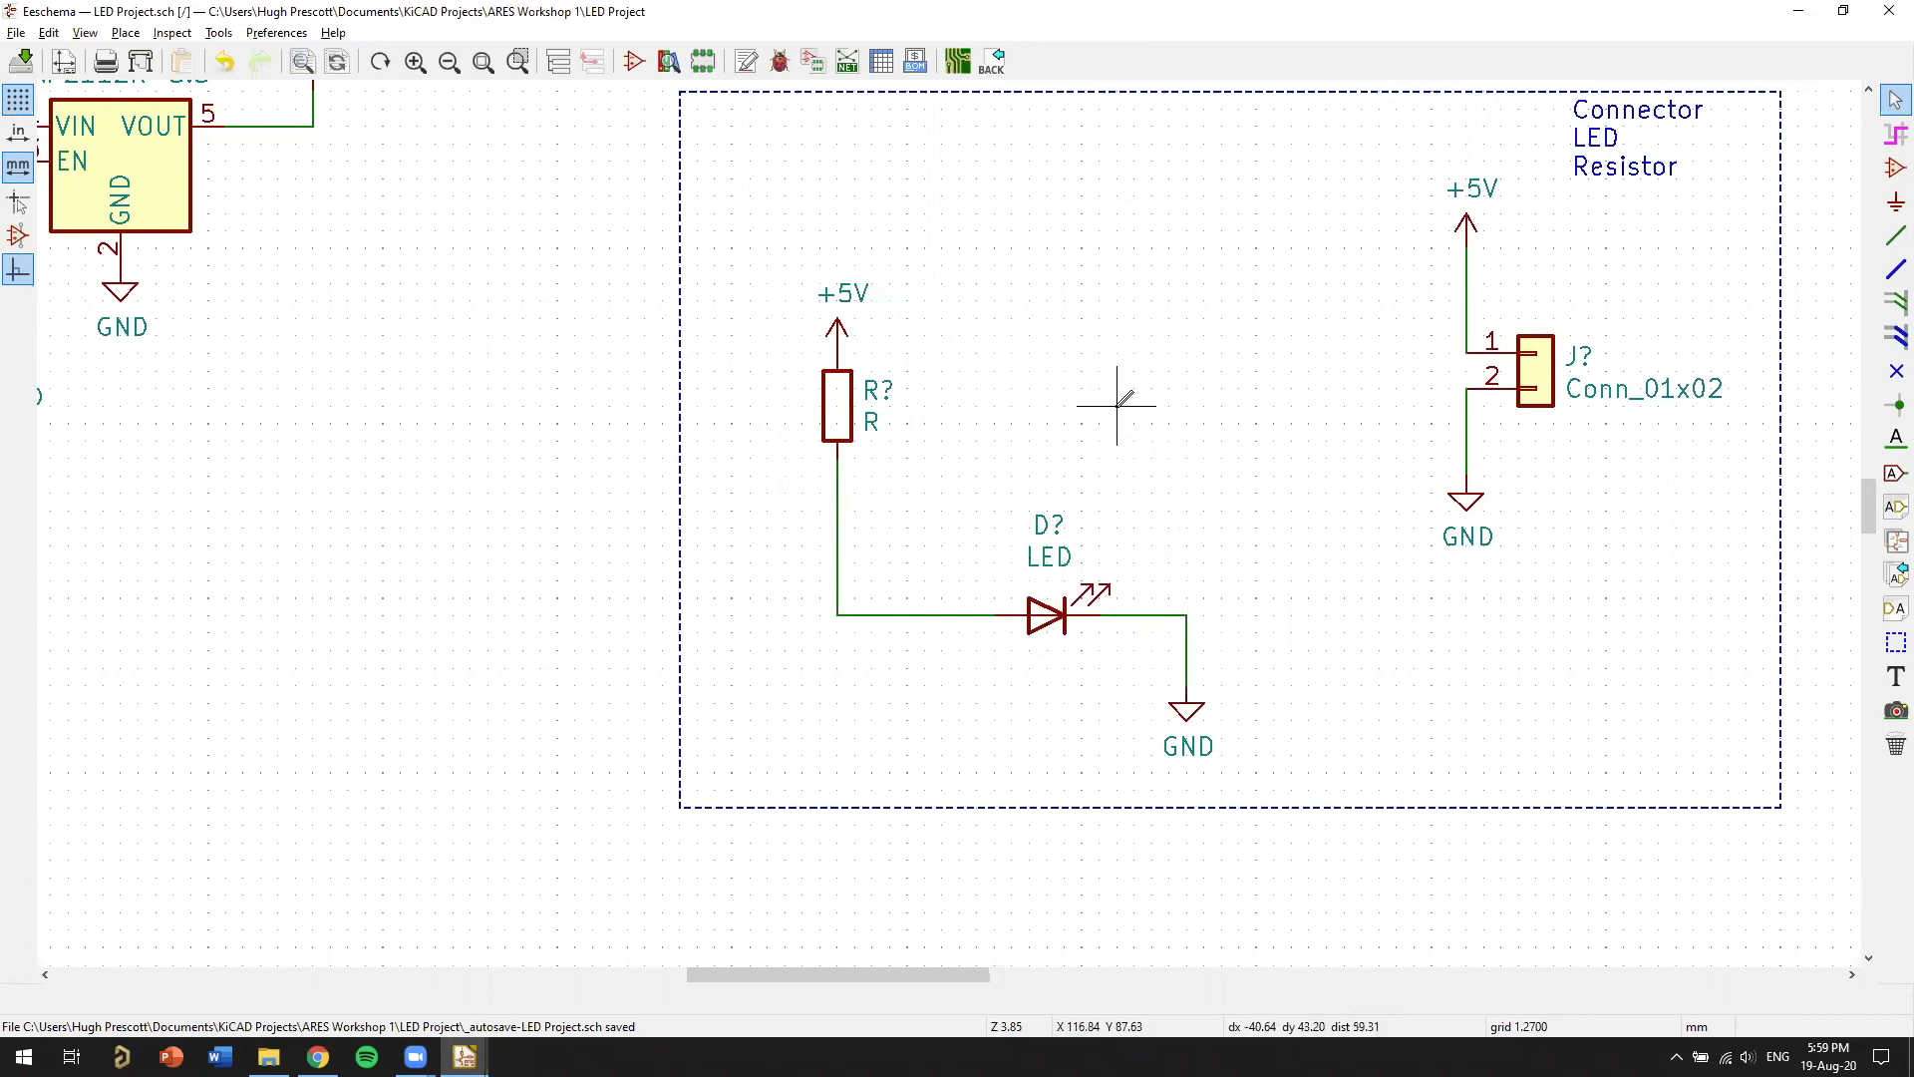
{"action": "key", "text": "t"}
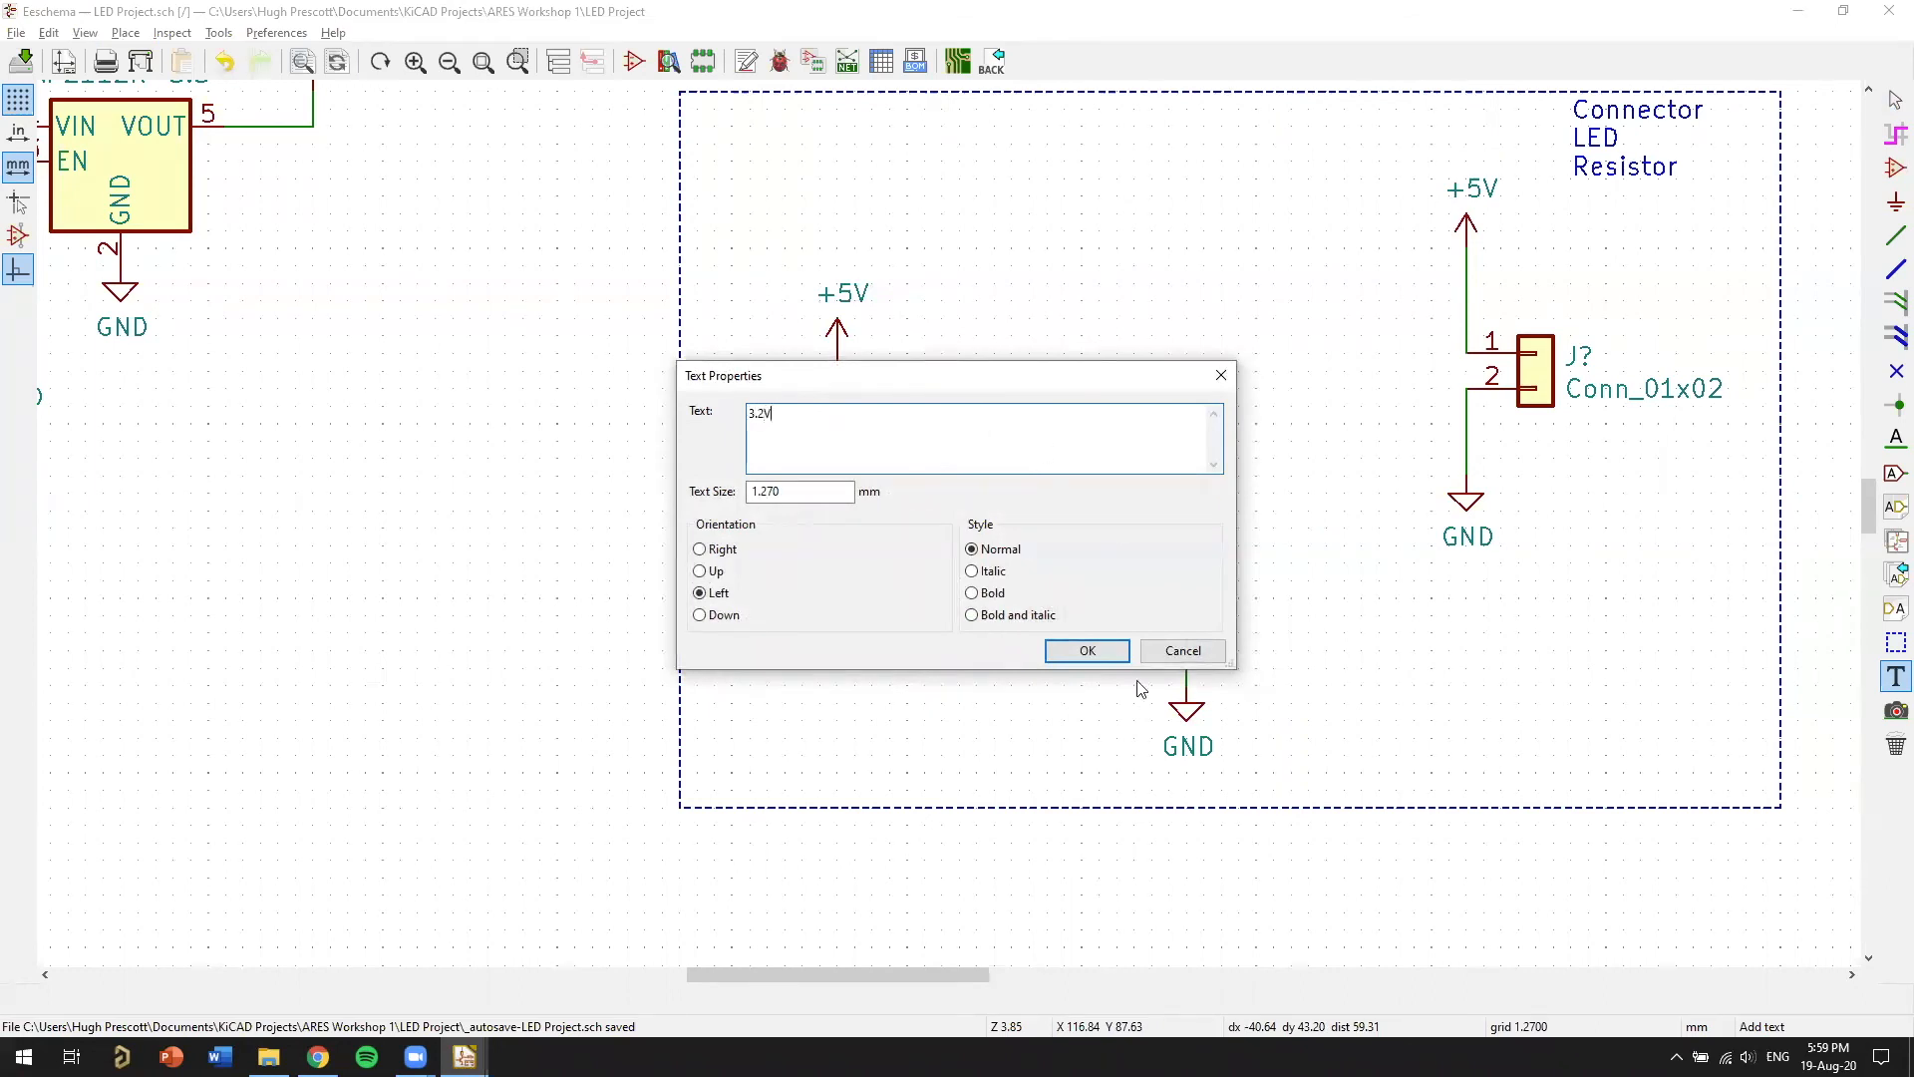
{"action": "left_click", "coordinate": [1111, 659]}
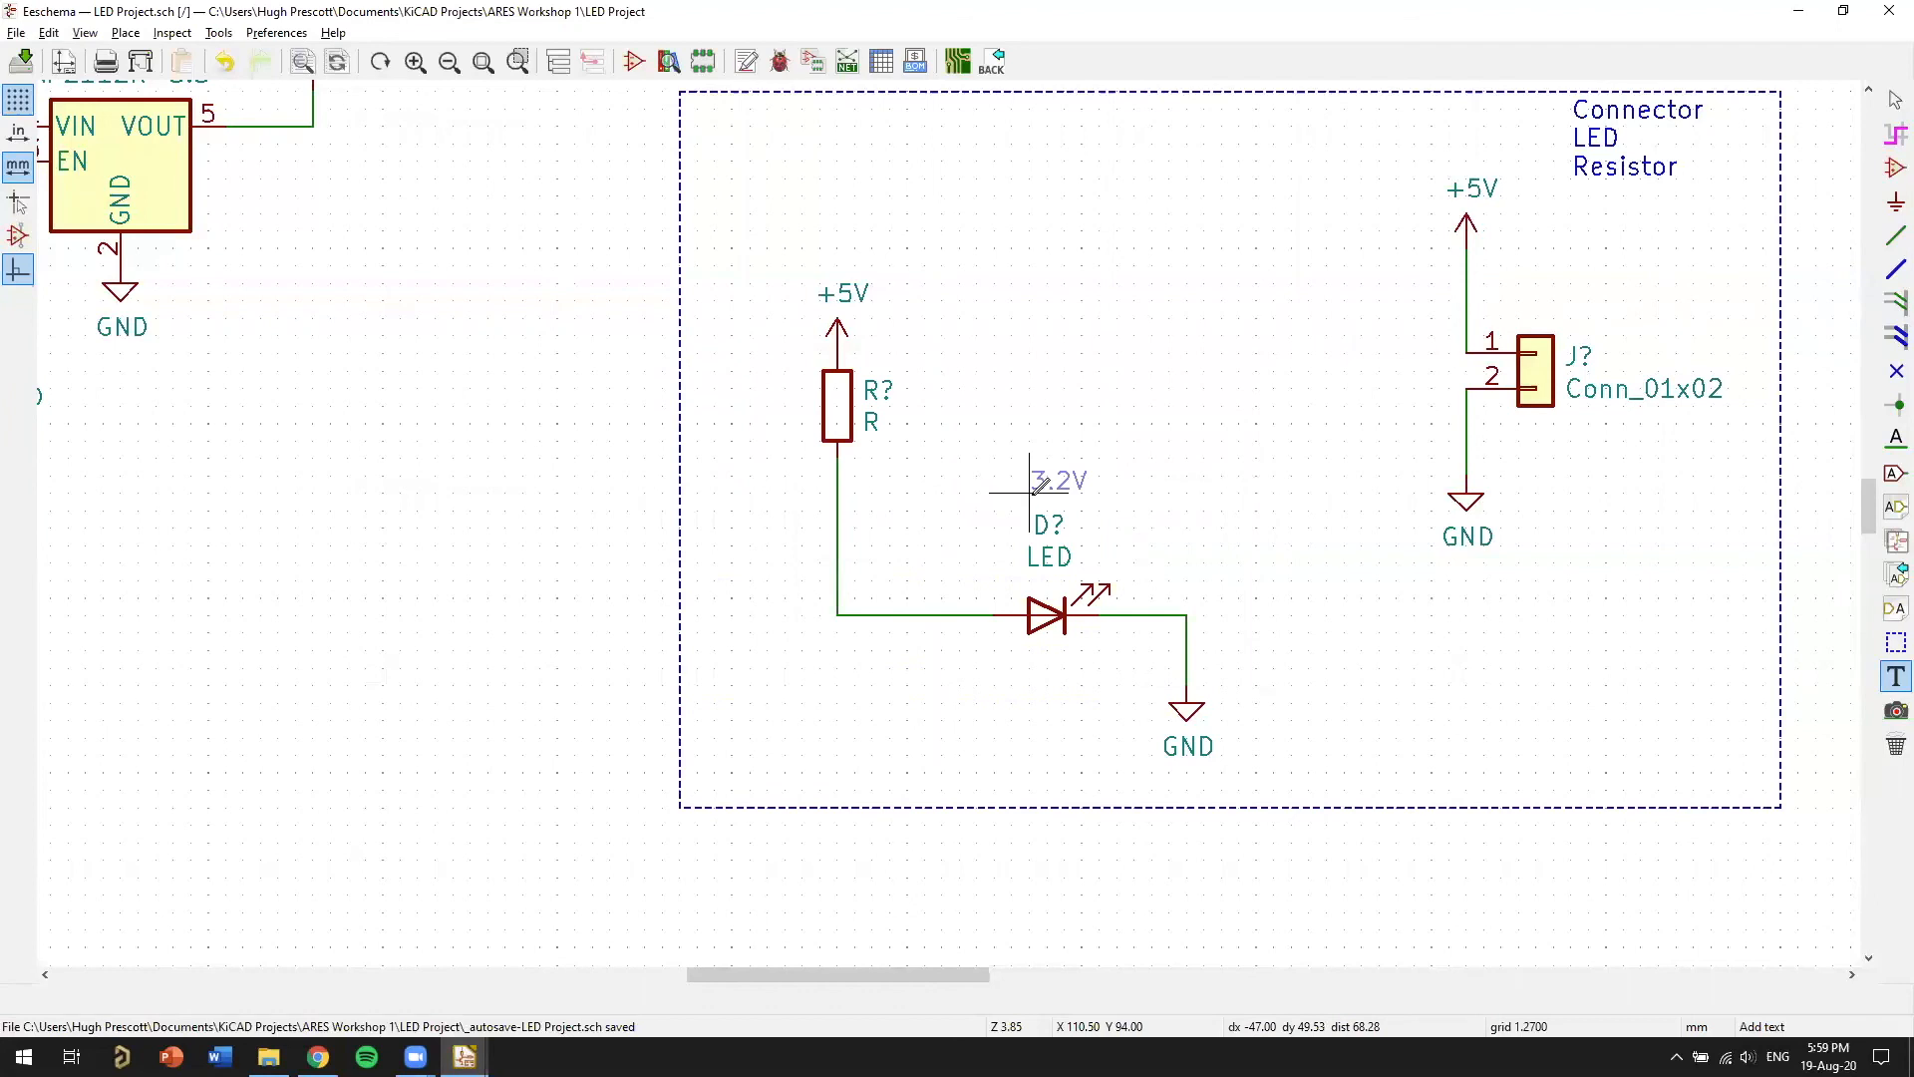
{"action": "left_click", "coordinate": [1031, 686]}
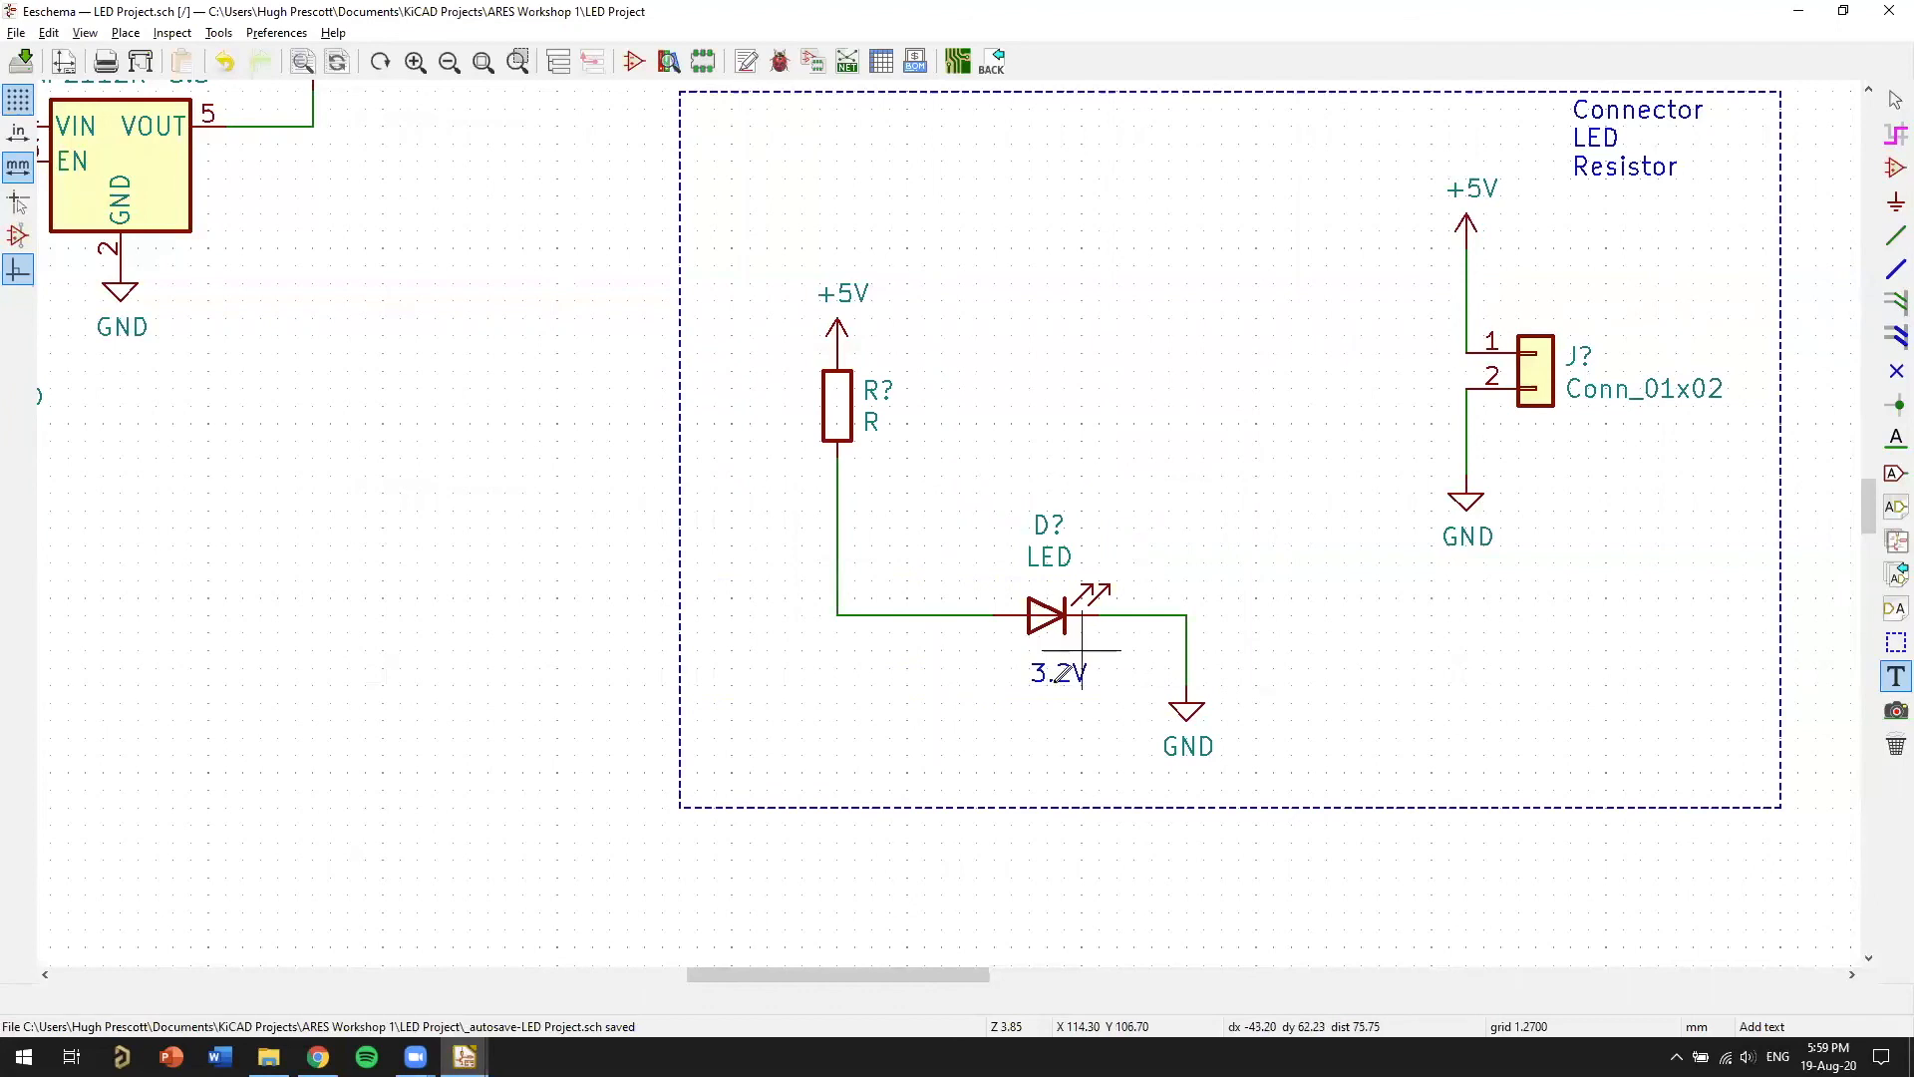
Place the text note "1.8V" beside the resistor R? to mark its voltage drop
{"action": "left_click", "coordinate": [976, 406]}
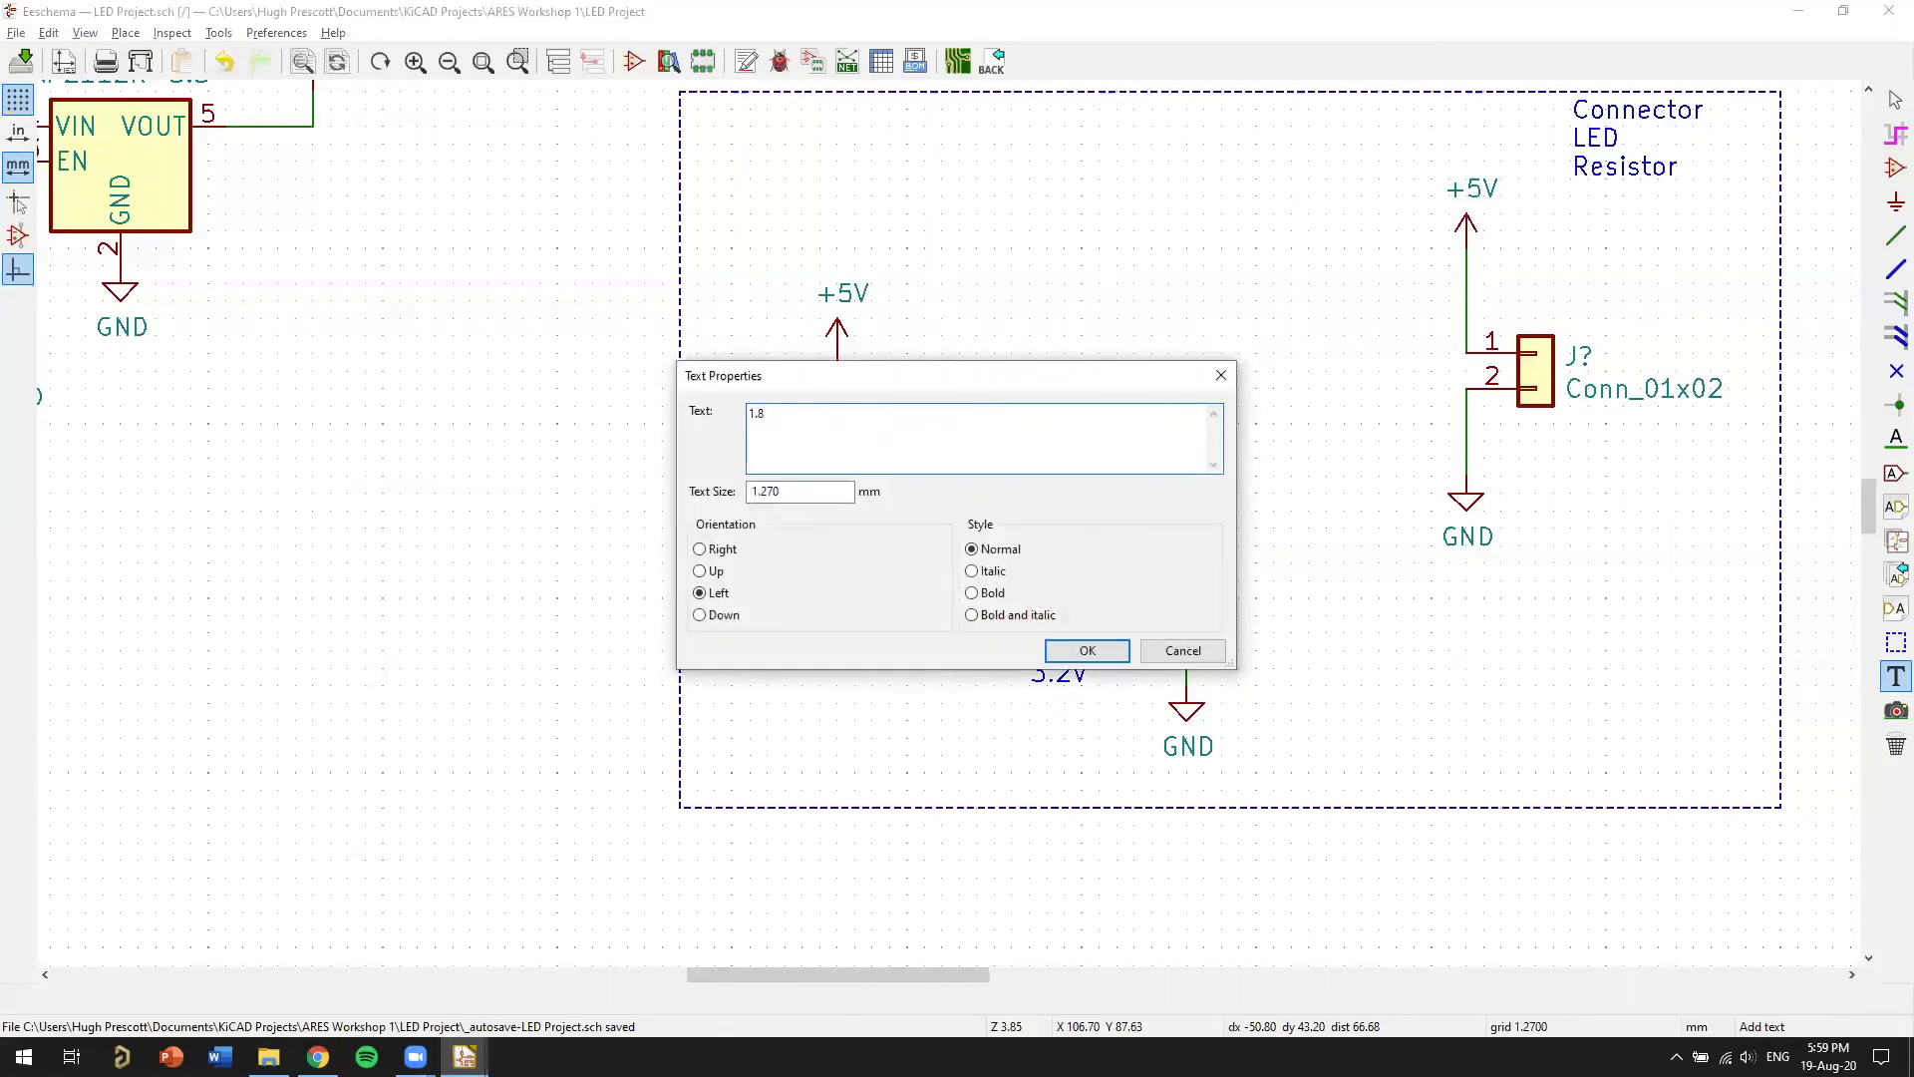
{"action": "left_click", "coordinate": [1085, 650]}
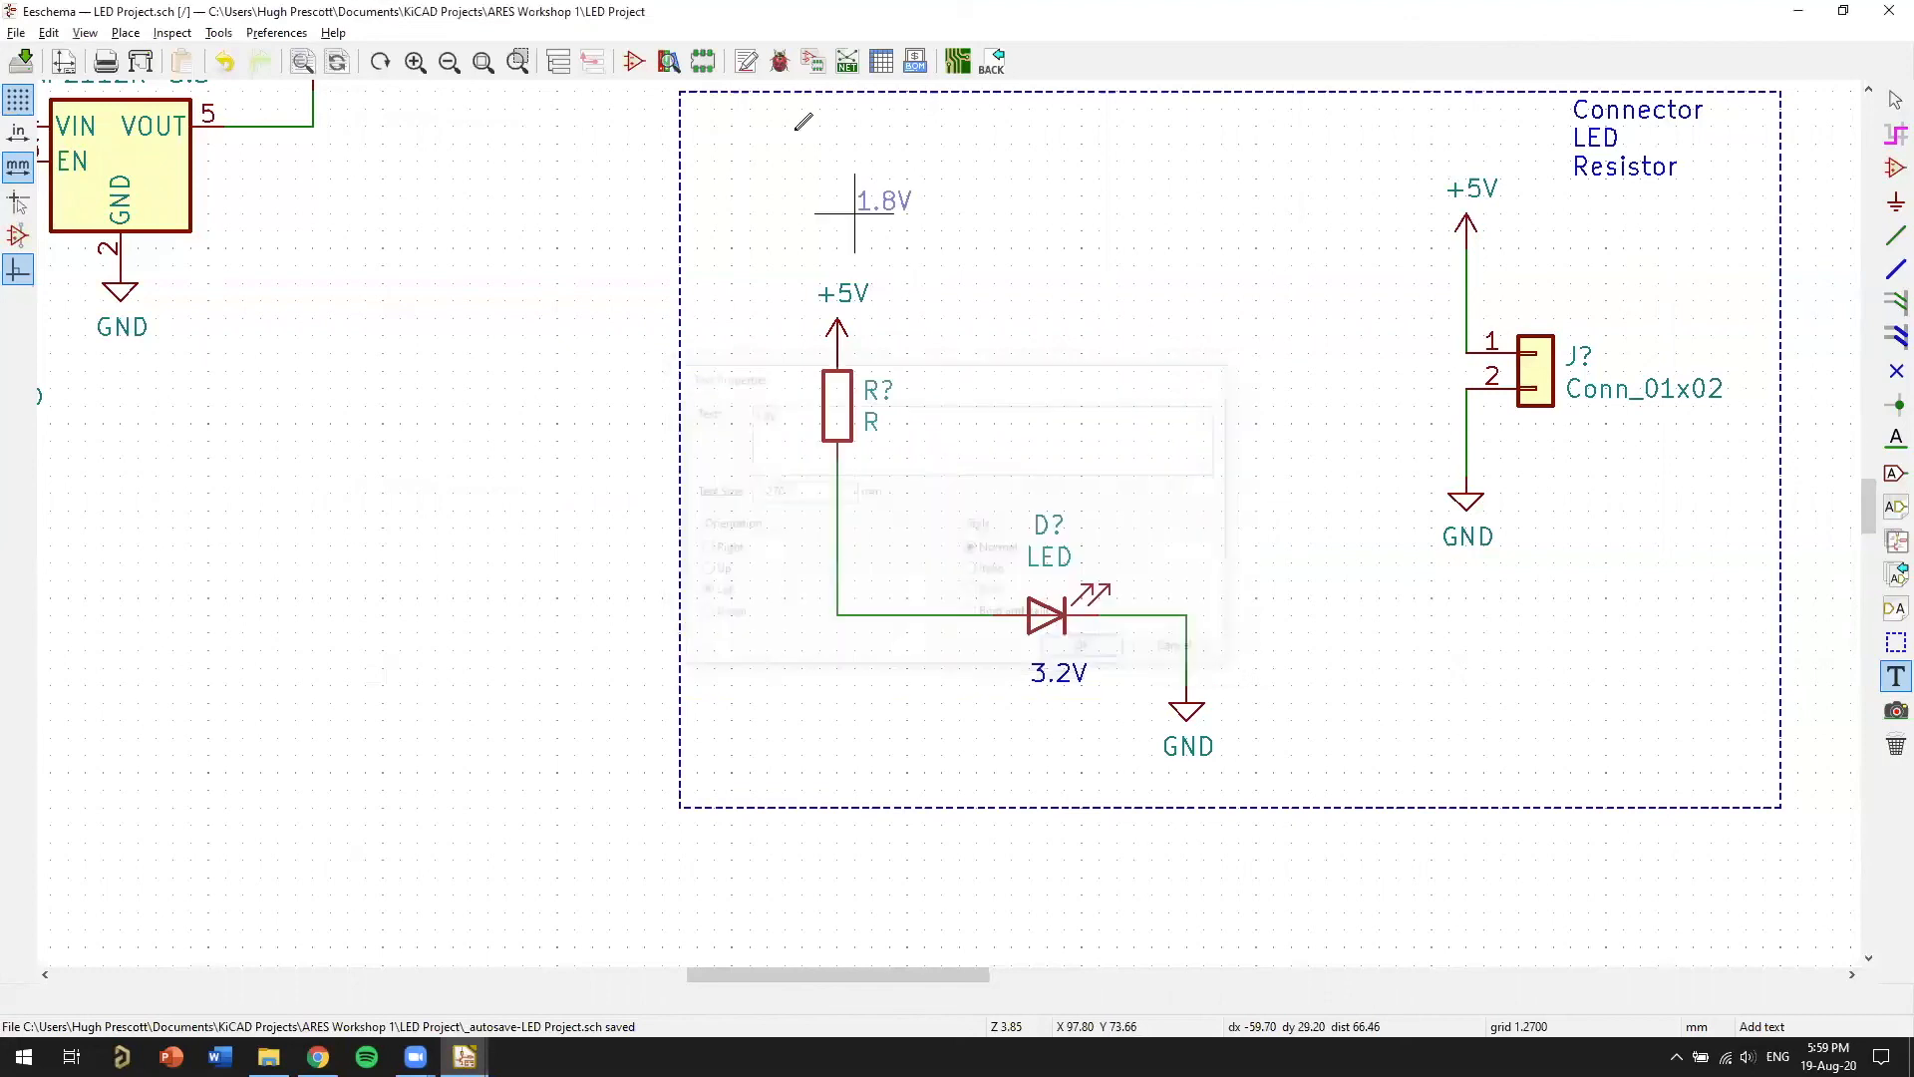
{"action": "left_click", "coordinate": [907, 439]}
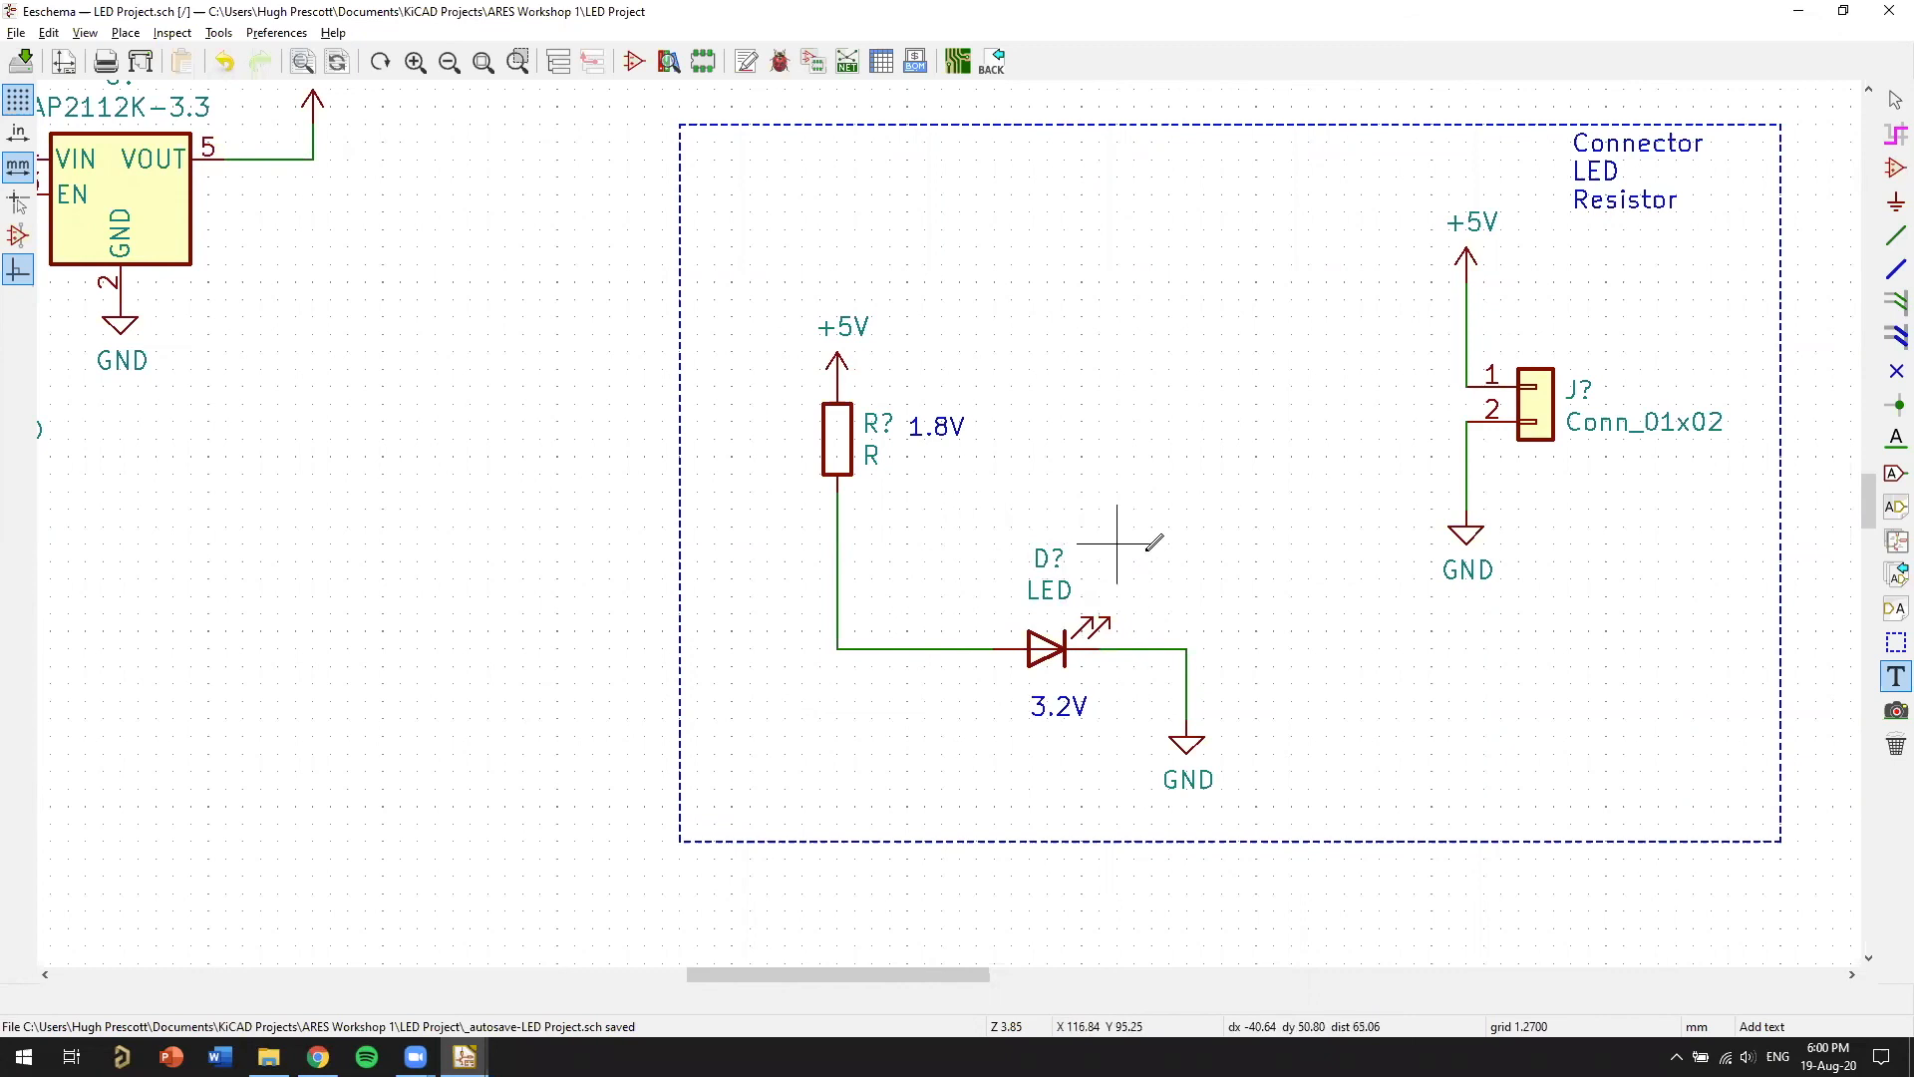
Switch to the LED datasheet in Chrome and examine the Absolute Maximum Ratings and the Electrical and optical characteristics tables
{"action": "left_click", "coordinate": [318, 1056]}
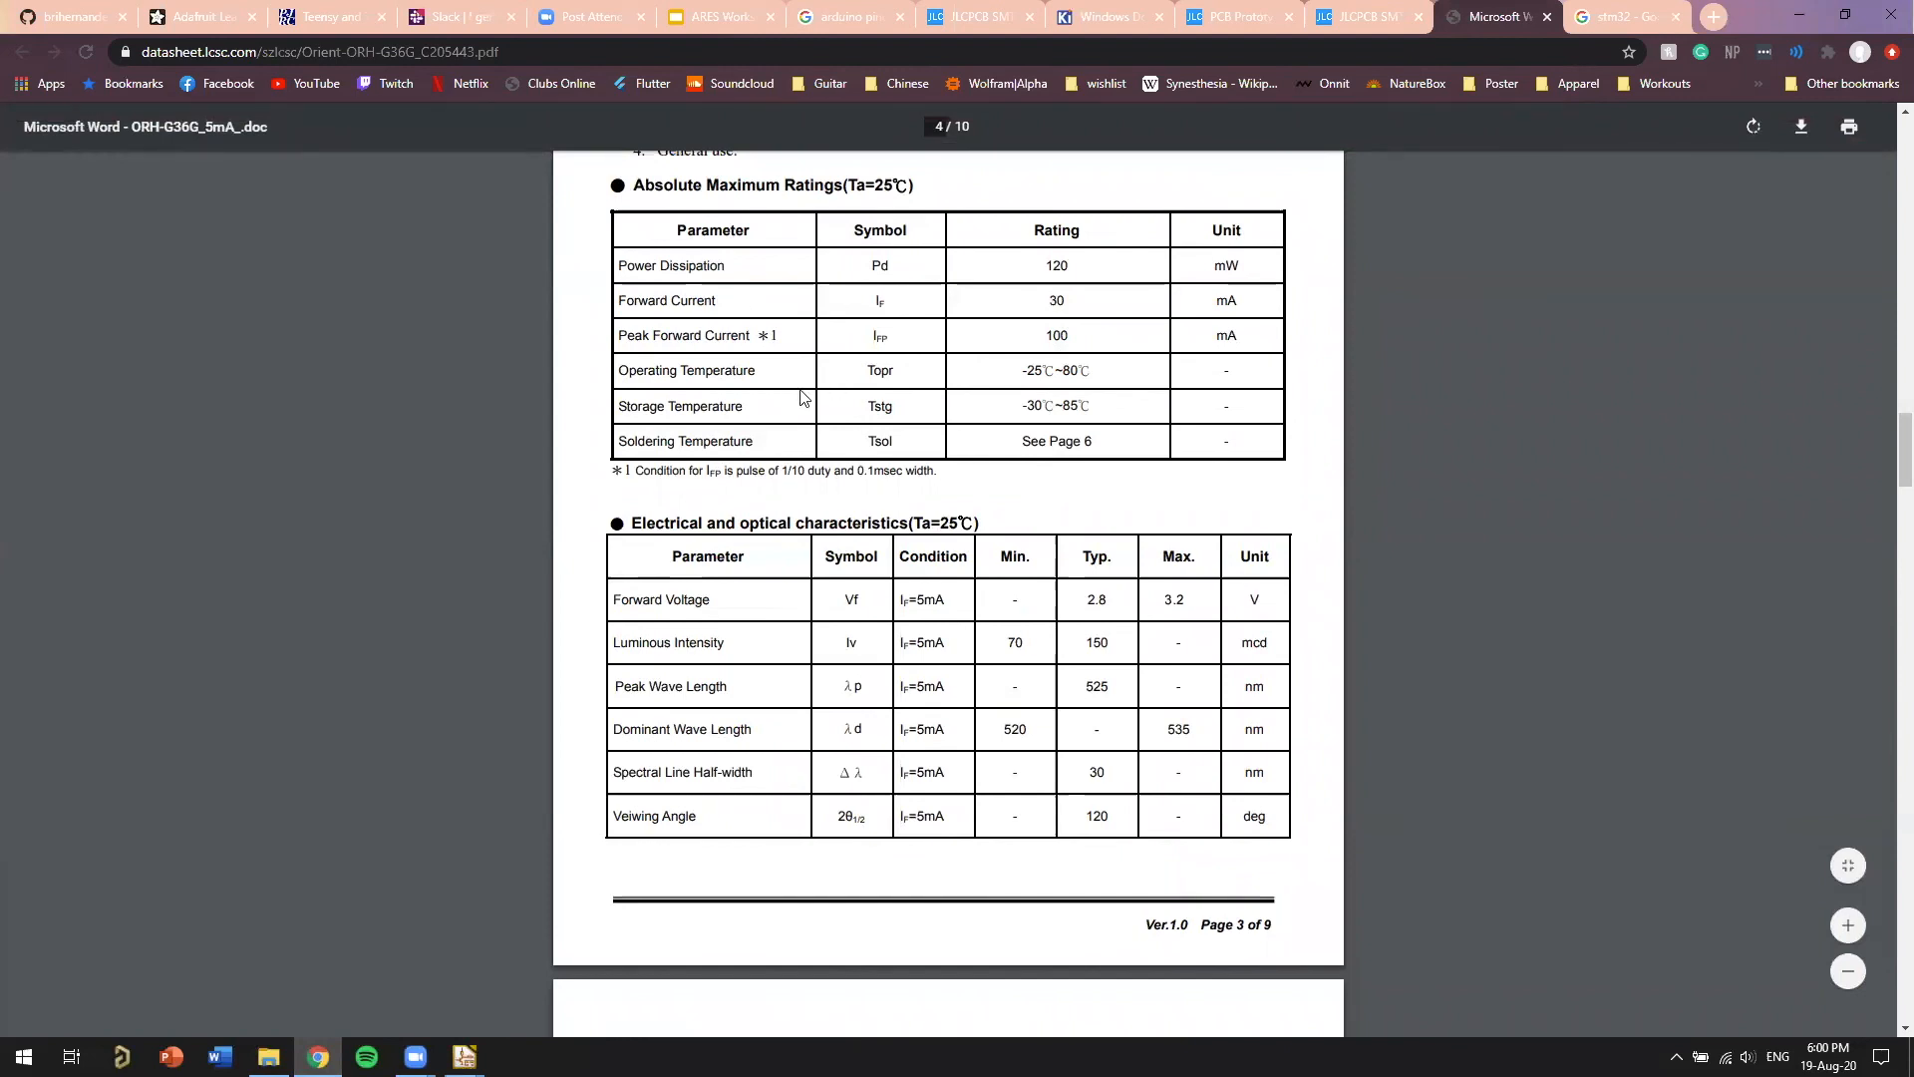
{"action": "scroll", "coordinate": [800, 396], "scroll_direction": "down", "scroll_amount": 1}
{"action": "scroll", "coordinate": [1003, 559], "scroll_direction": "down", "scroll_amount": 3}
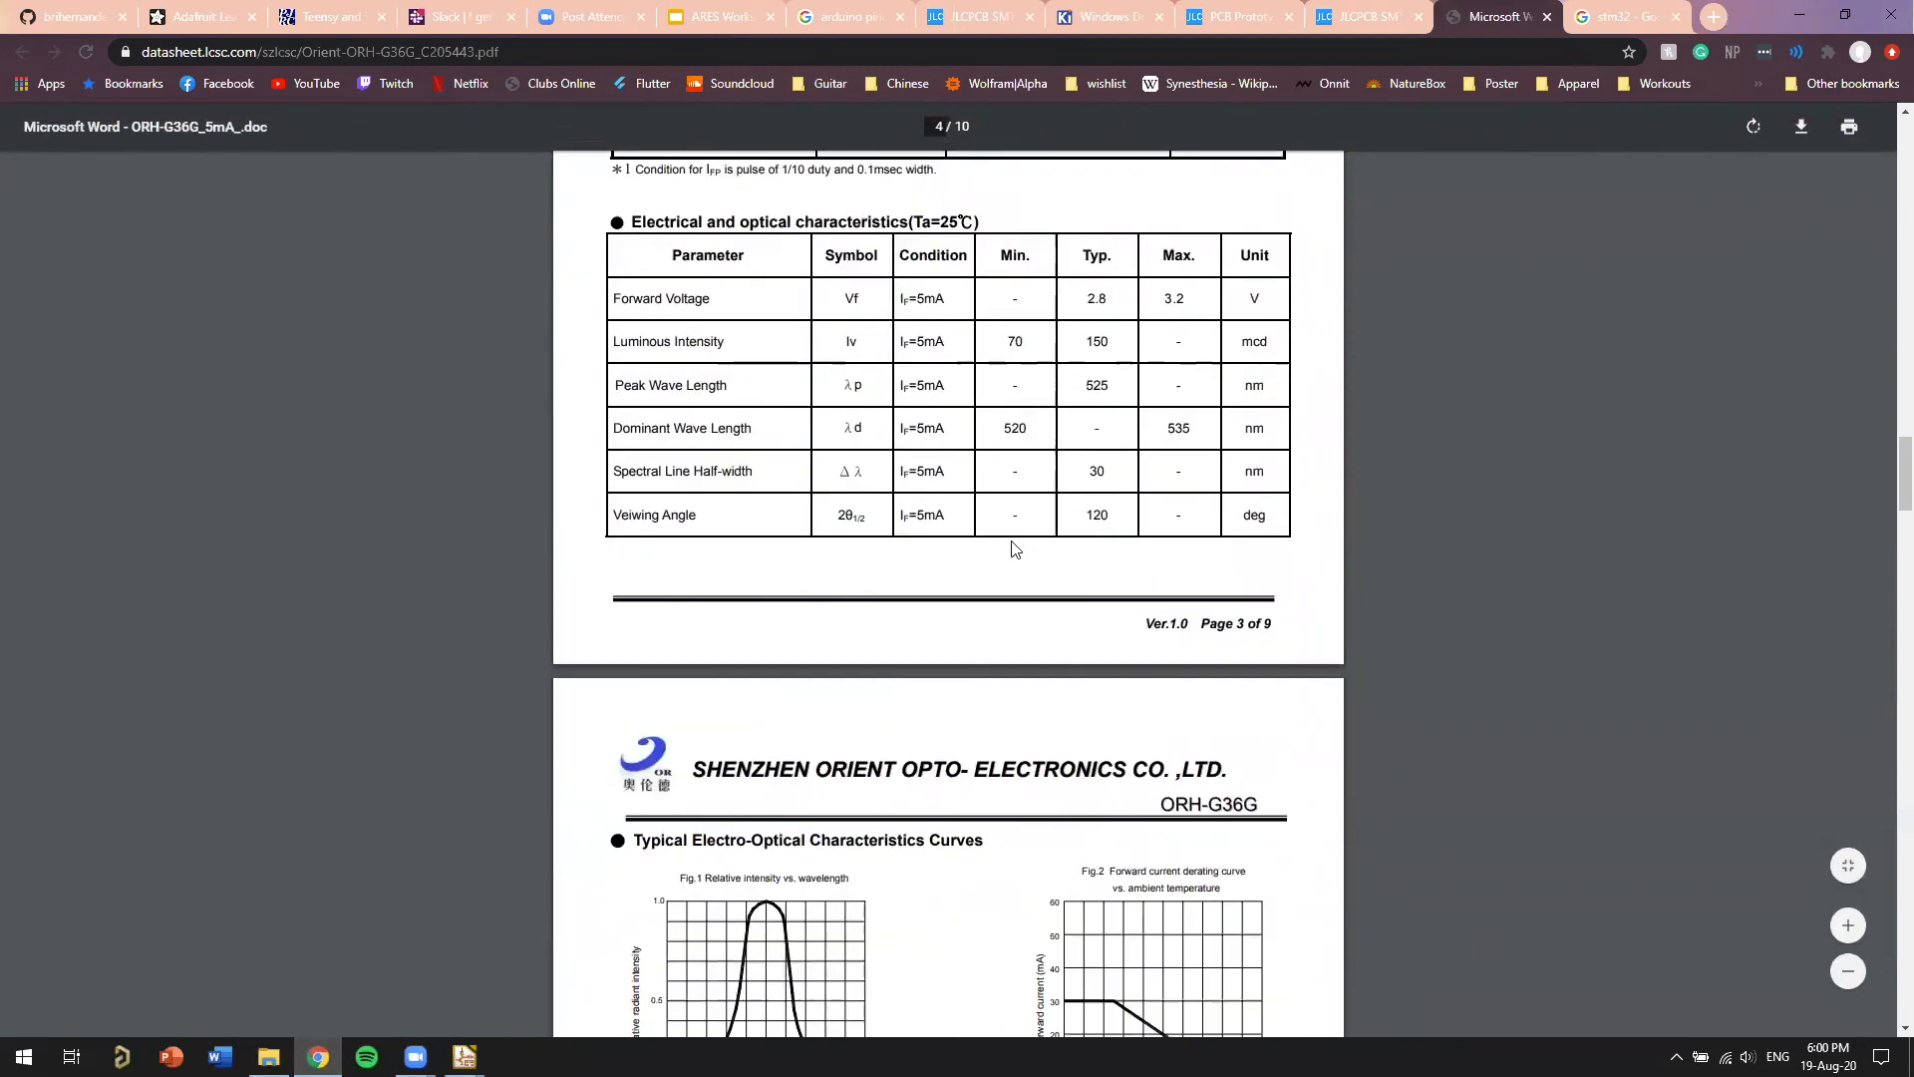
{"action": "scroll", "coordinate": [1013, 555], "scroll_direction": "up", "scroll_amount": 3}
{"action": "scroll", "coordinate": [1017, 559], "scroll_direction": "up", "scroll_amount": 2}
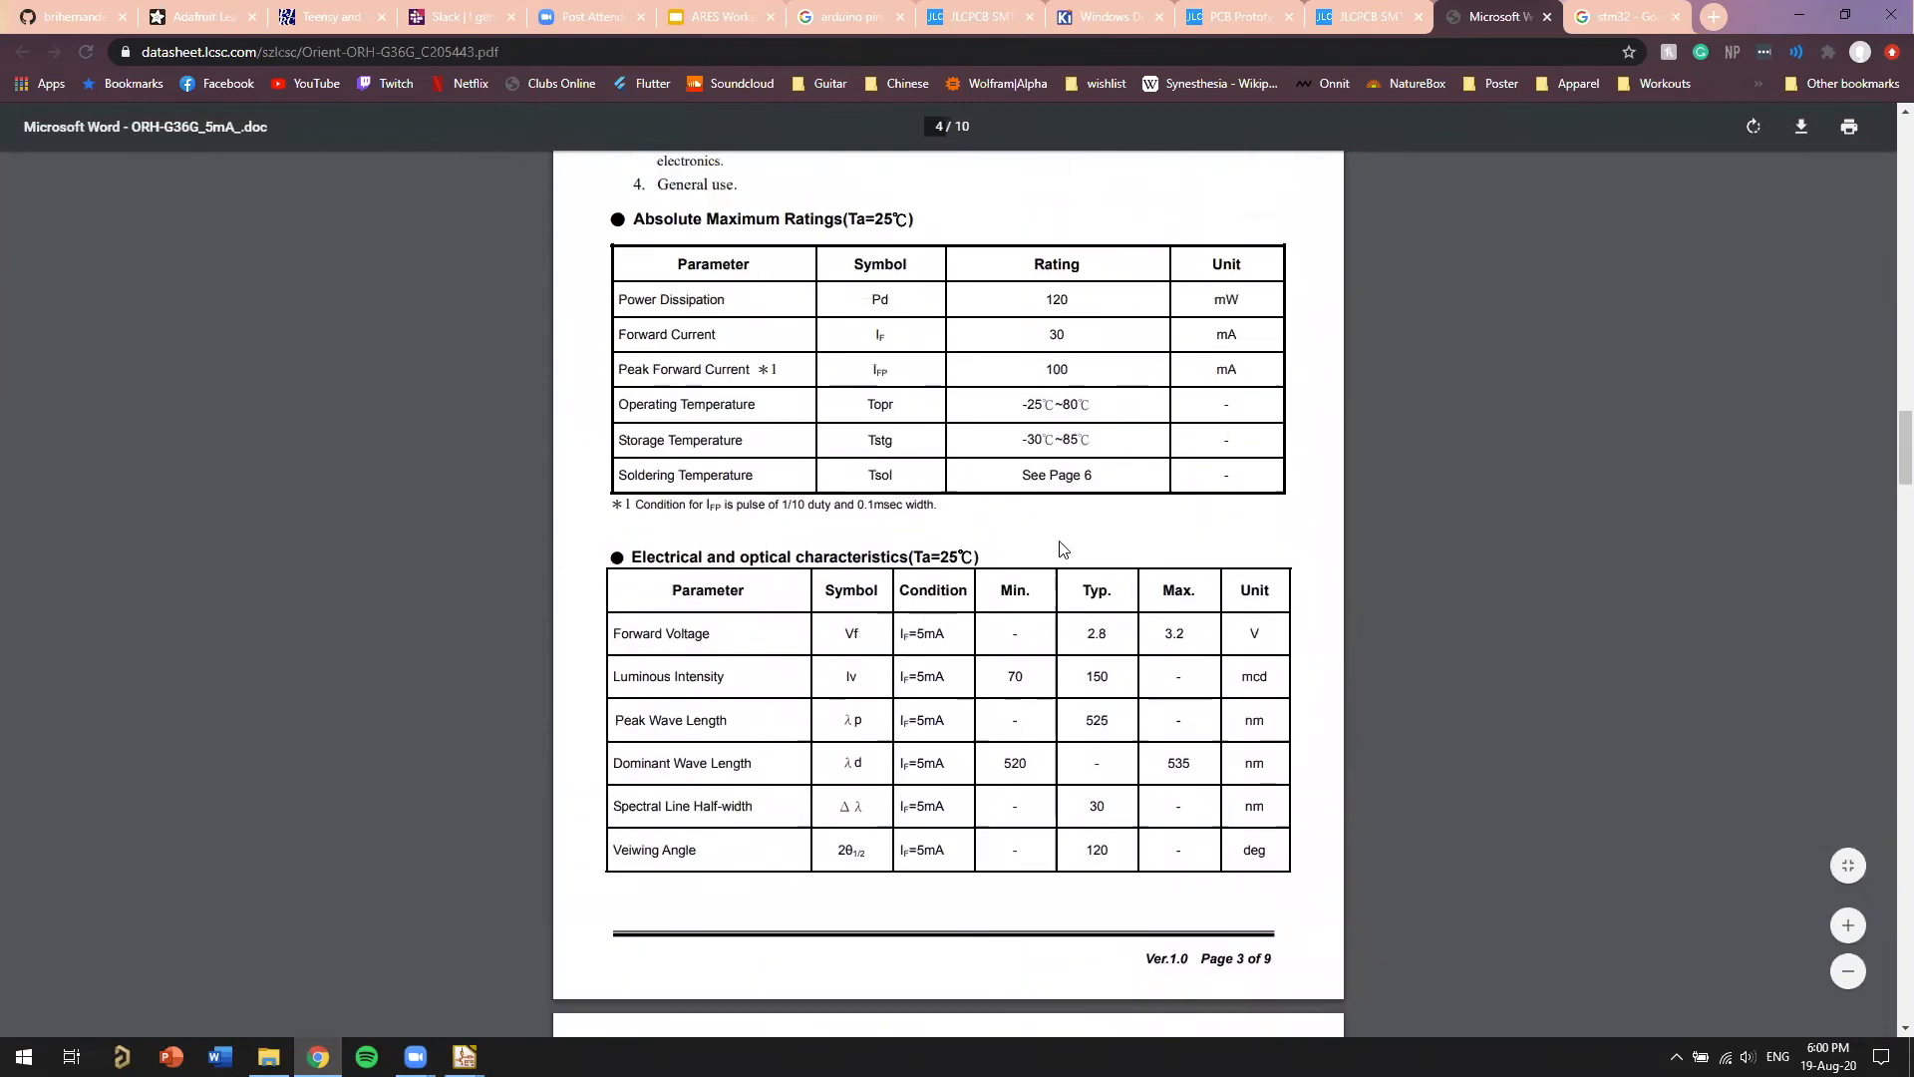
{"action": "scroll", "coordinate": [1127, 373], "scroll_direction": "up", "scroll_amount": 2}
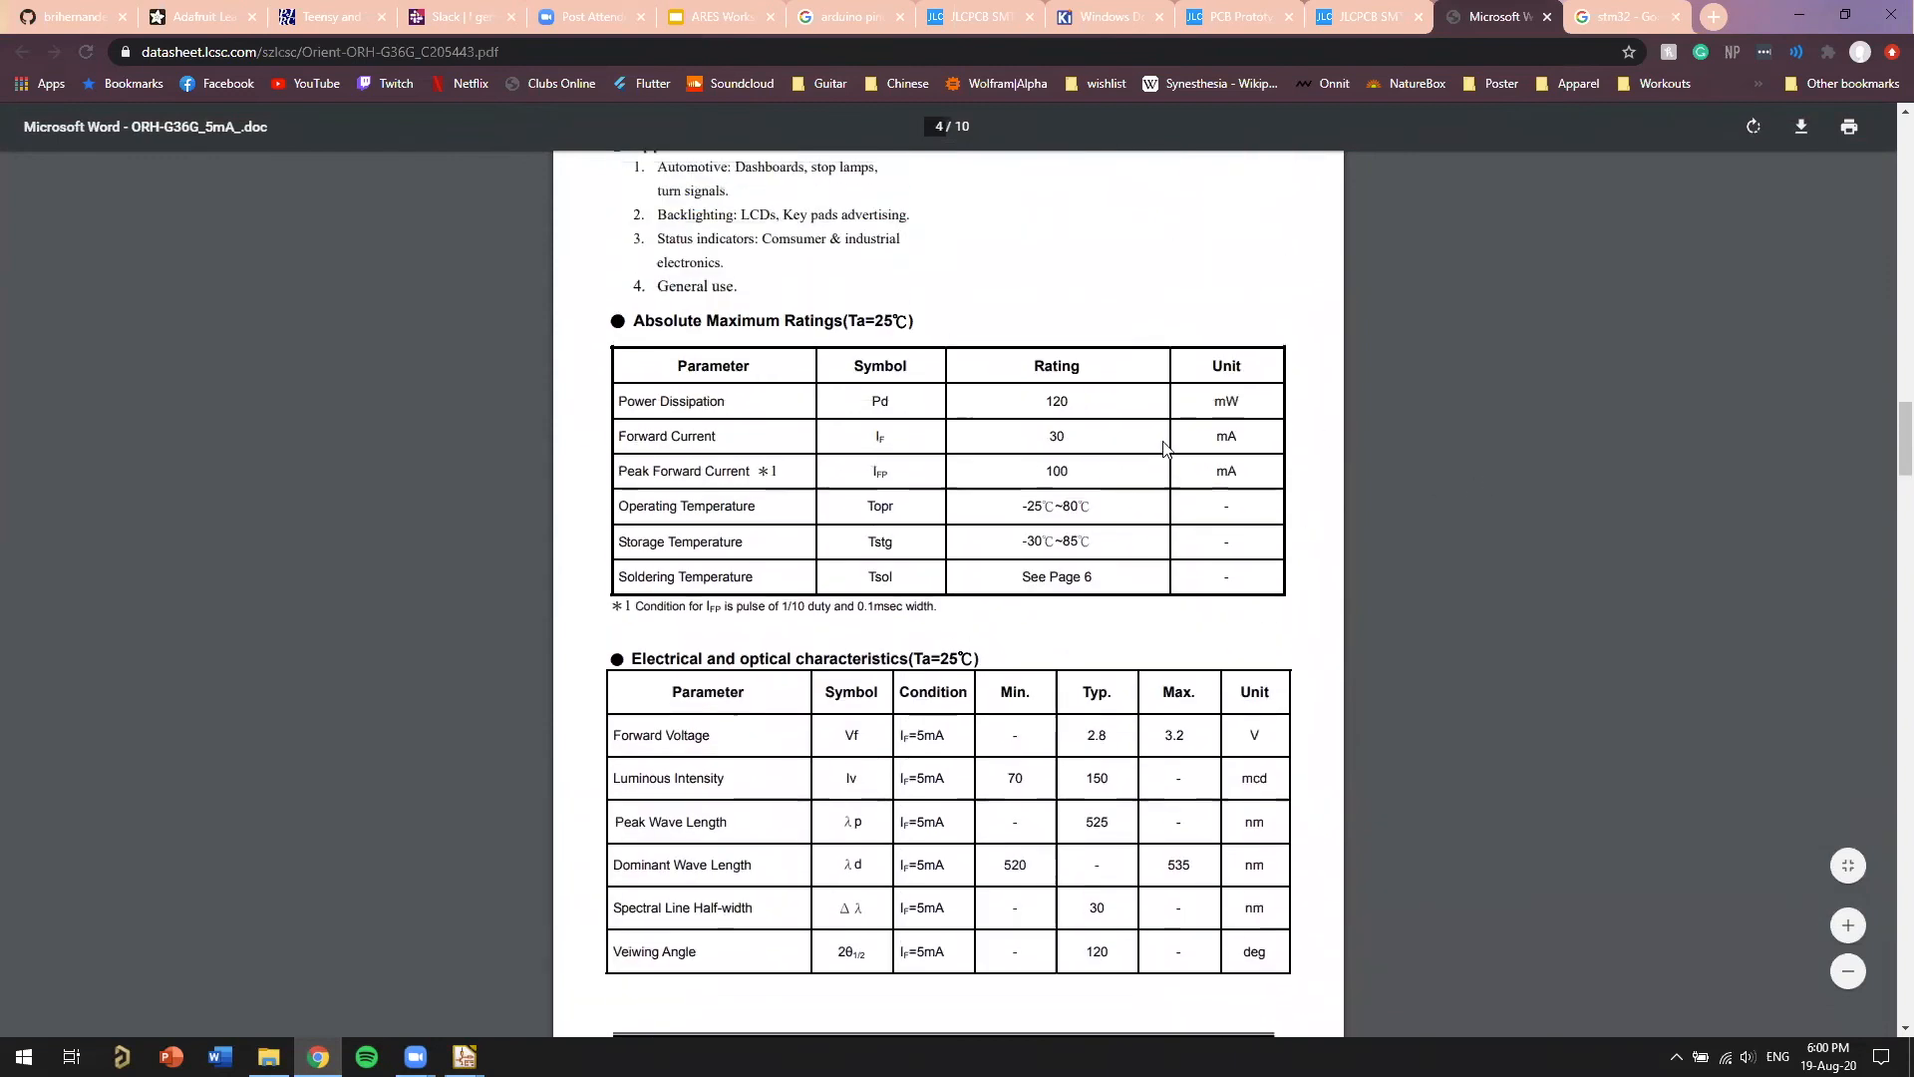
{"action": "scroll", "coordinate": [1119, 534], "scroll_direction": "down", "scroll_amount": 1}
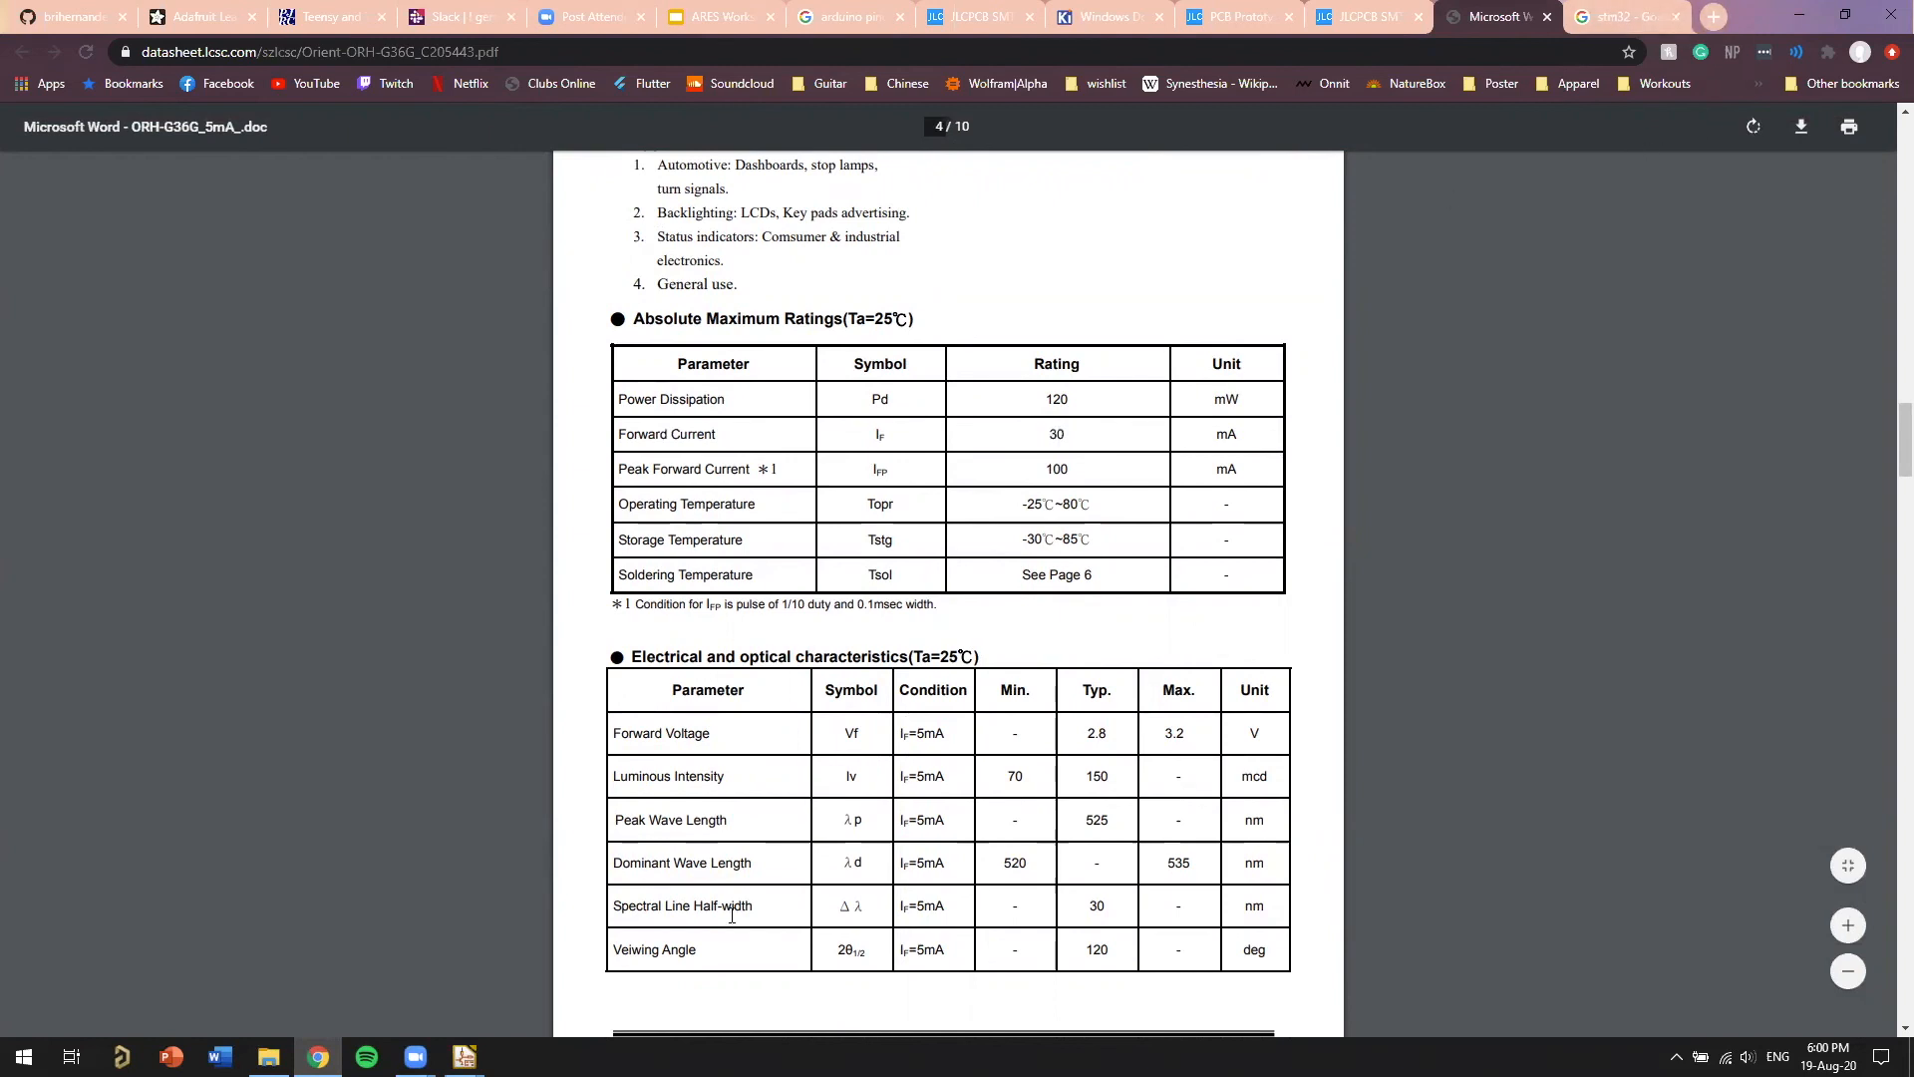
Switch back to the Eeschema schematic and place the text note "V = IR" above the resistor-LED circuit
{"action": "mouse_move", "coordinate": [465, 1056]}
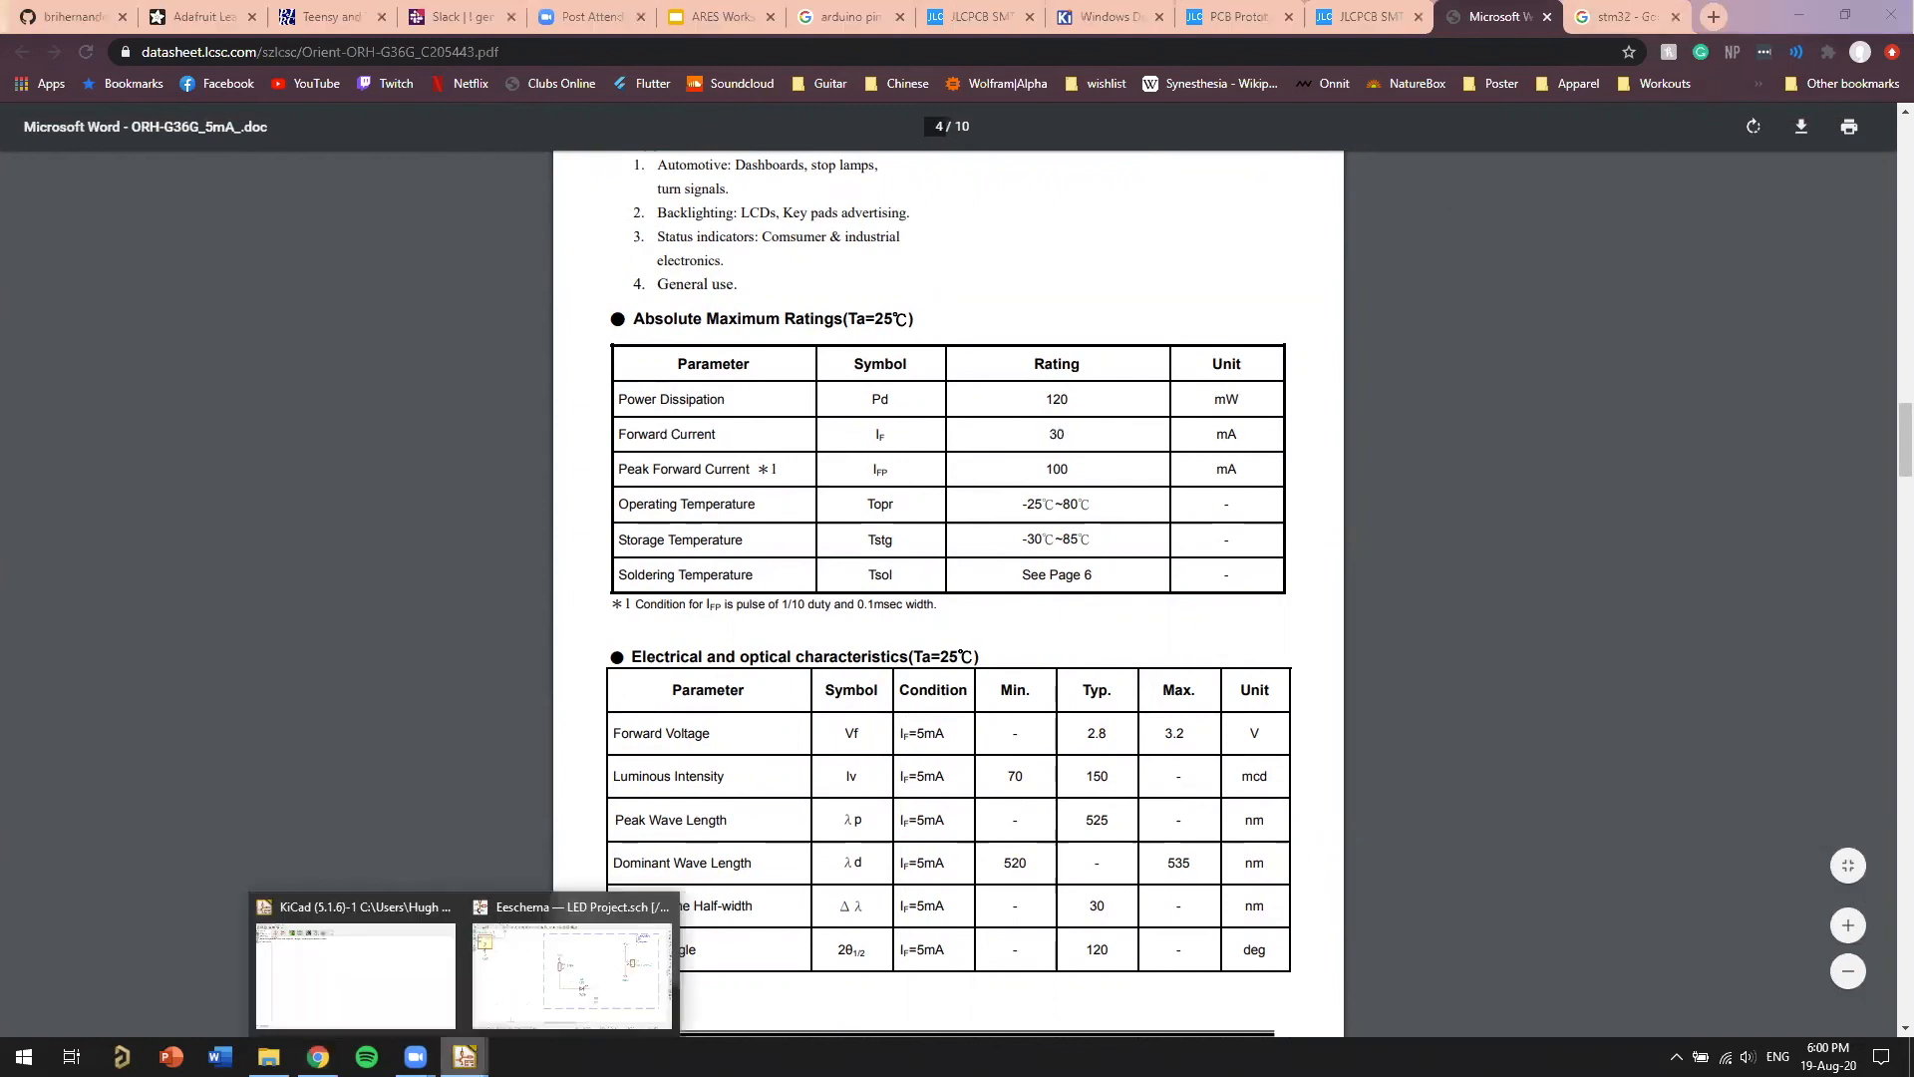
{"action": "left_click", "coordinate": [564, 995]}
{"action": "left_click", "coordinate": [1011, 351]}
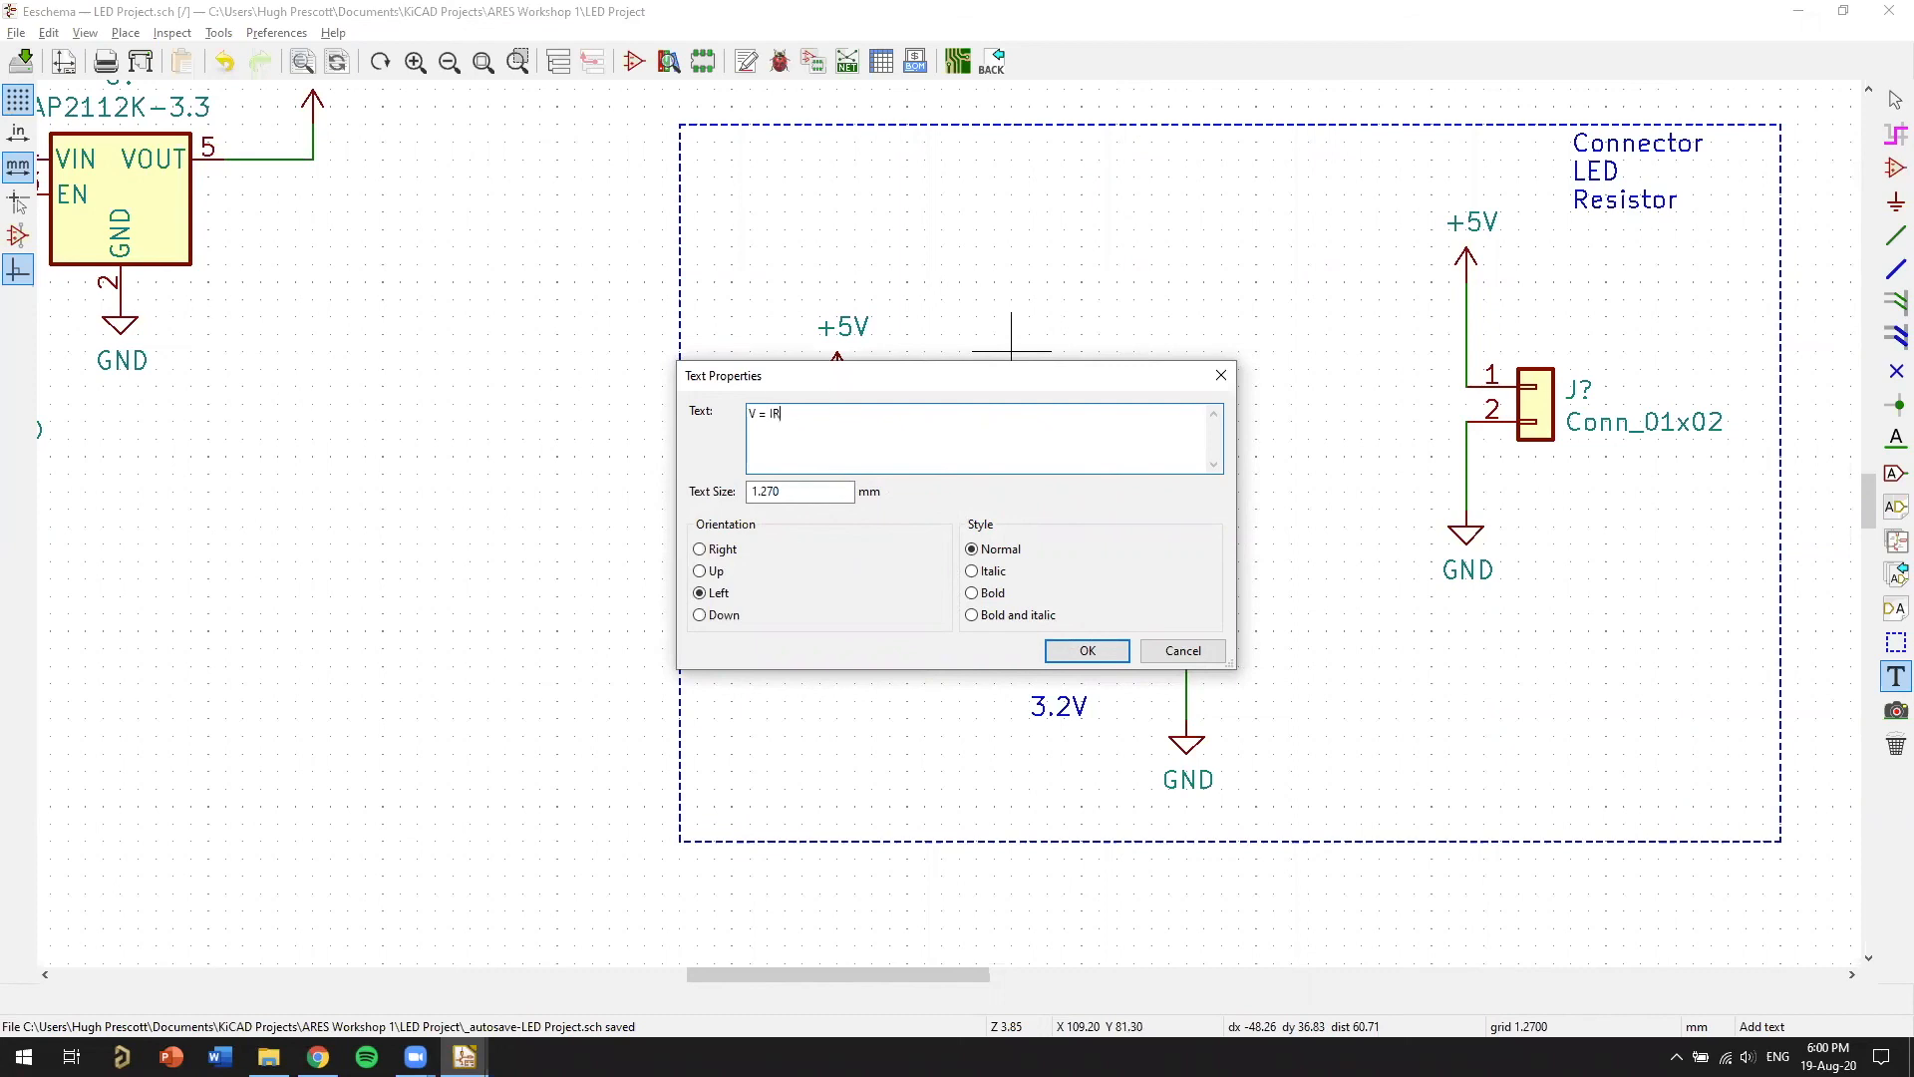
{"action": "left_click", "coordinate": [1089, 650]}
{"action": "left_click", "coordinate": [952, 223]}
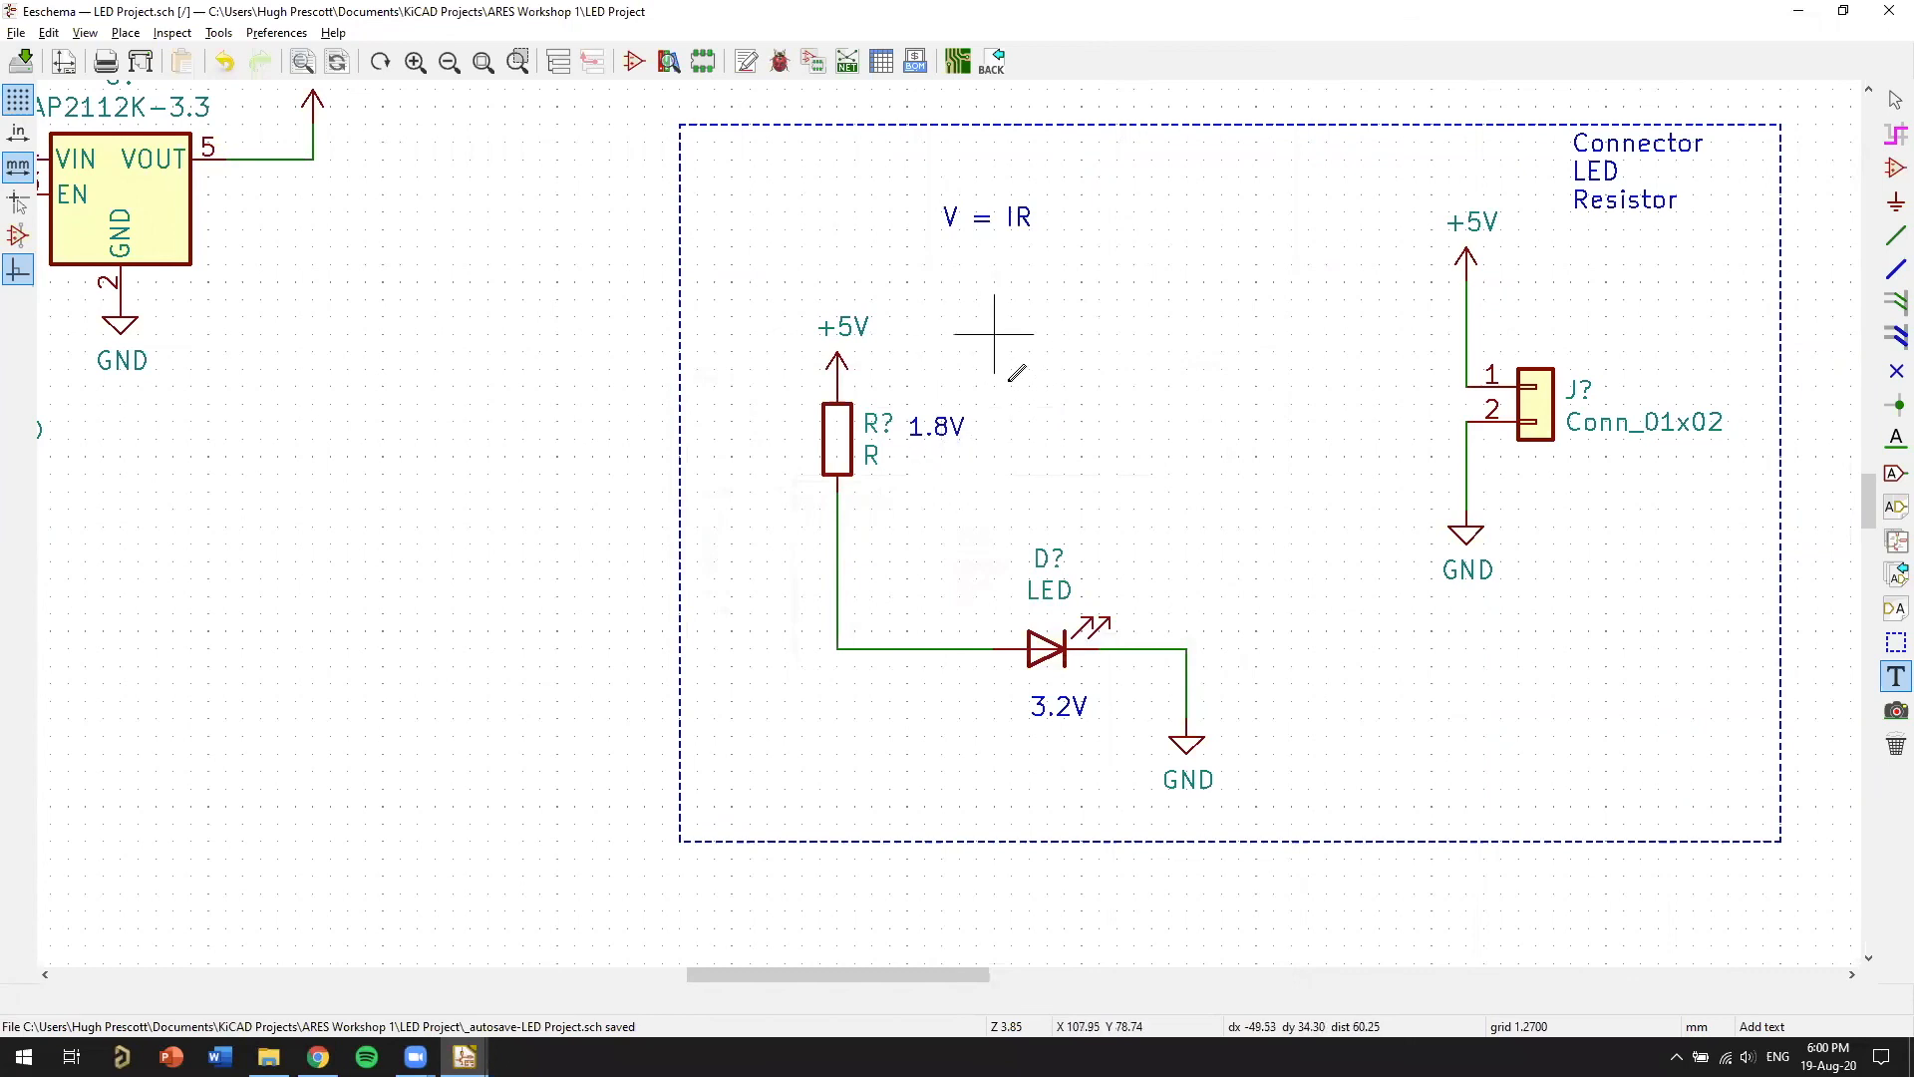
Place the text note "V/R = I" directly below the "V = IR" note, left-aligned with it
{"action": "left_click", "coordinate": [1033, 318]}
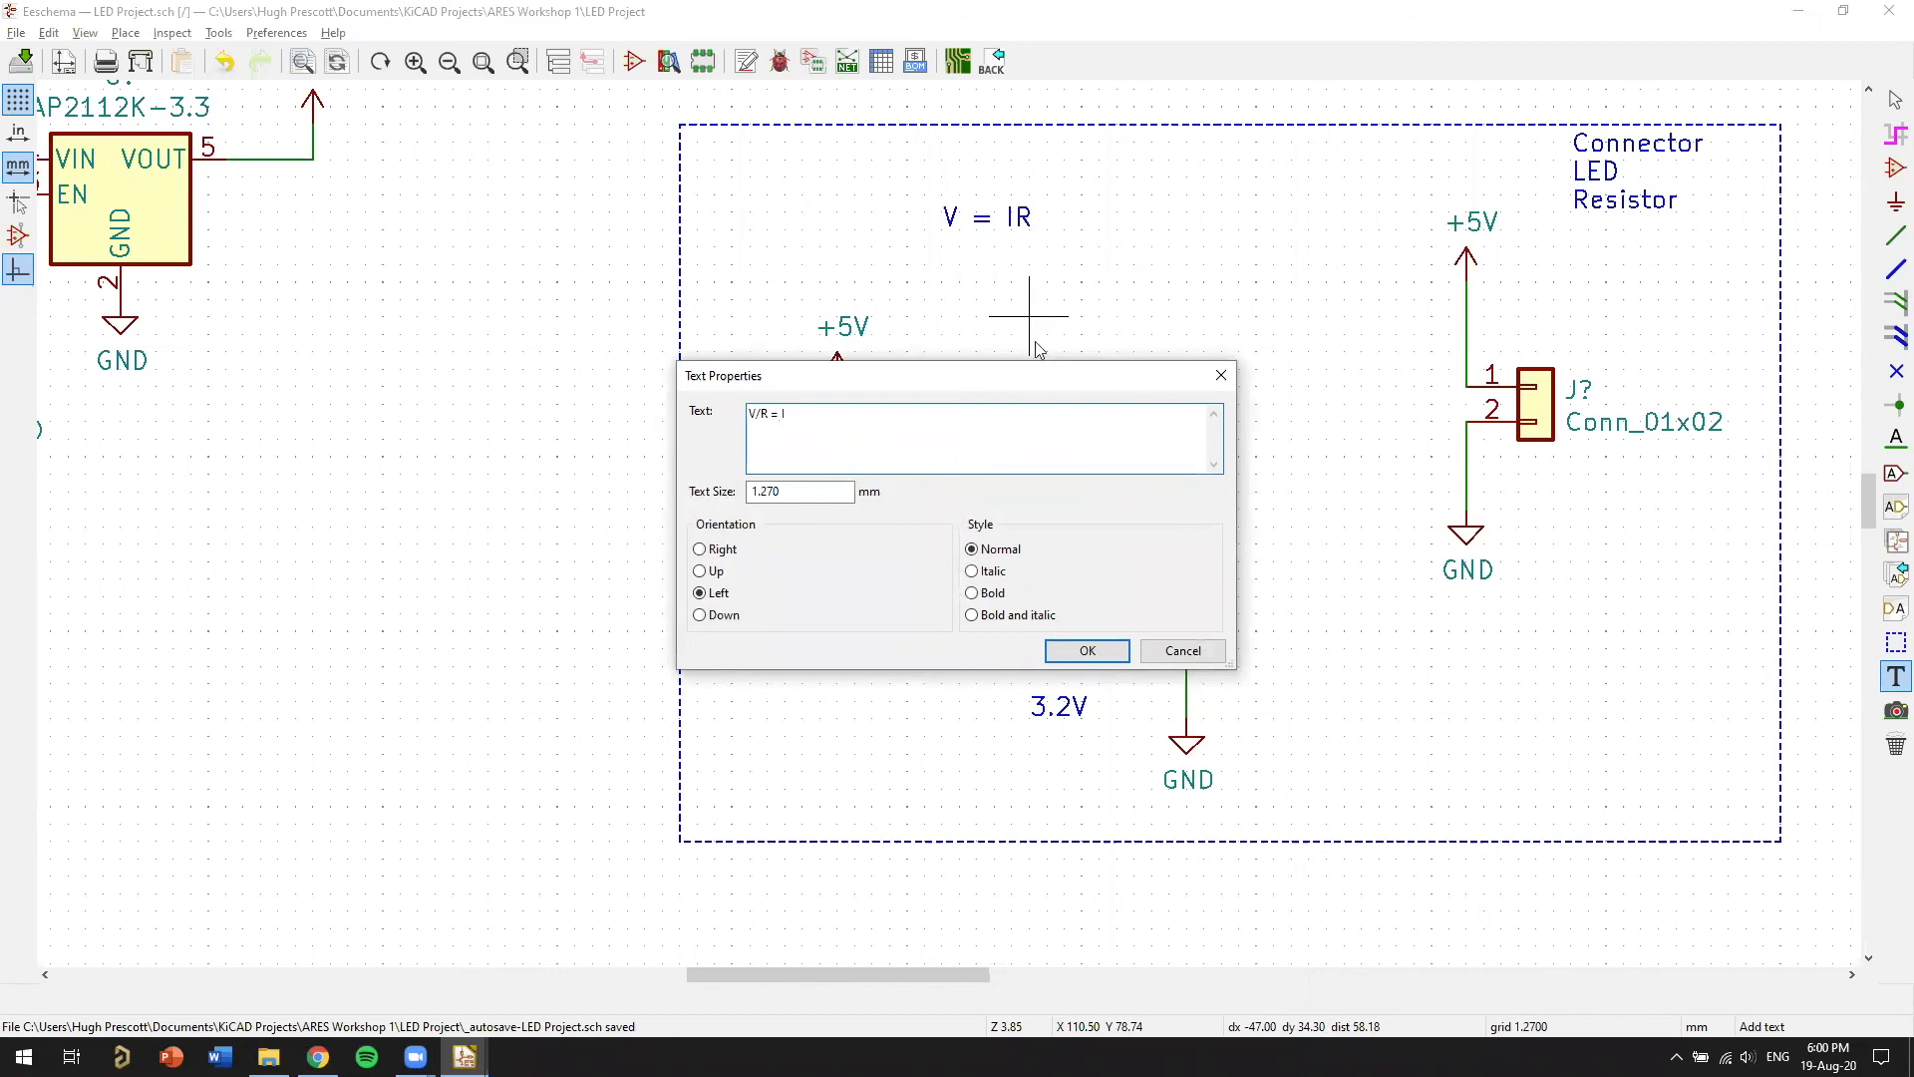
{"action": "key", "text": "Return"}
{"action": "left_click", "coordinate": [953, 384]}
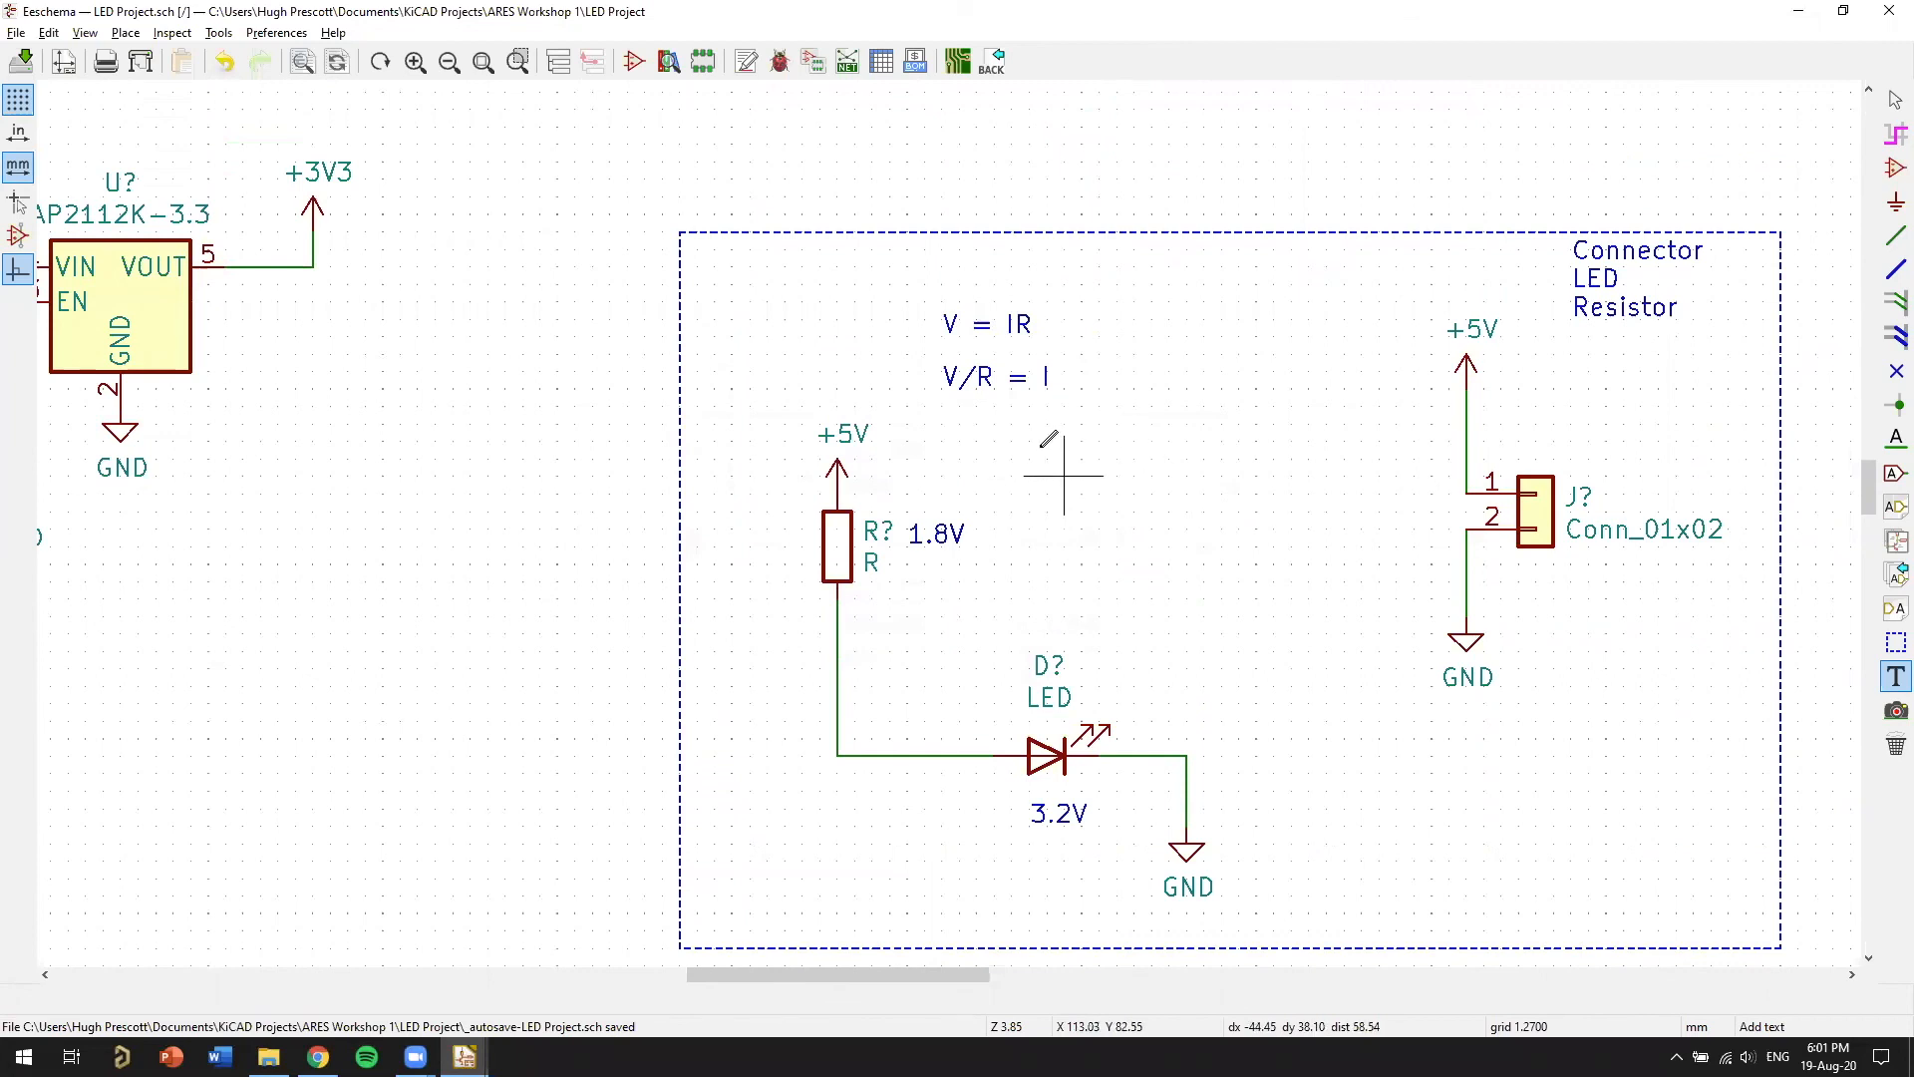
Place the text note "1.8/(R?) = 15mA" directly below the "V/R = I" note
{"action": "left_click", "coordinate": [1100, 458]}
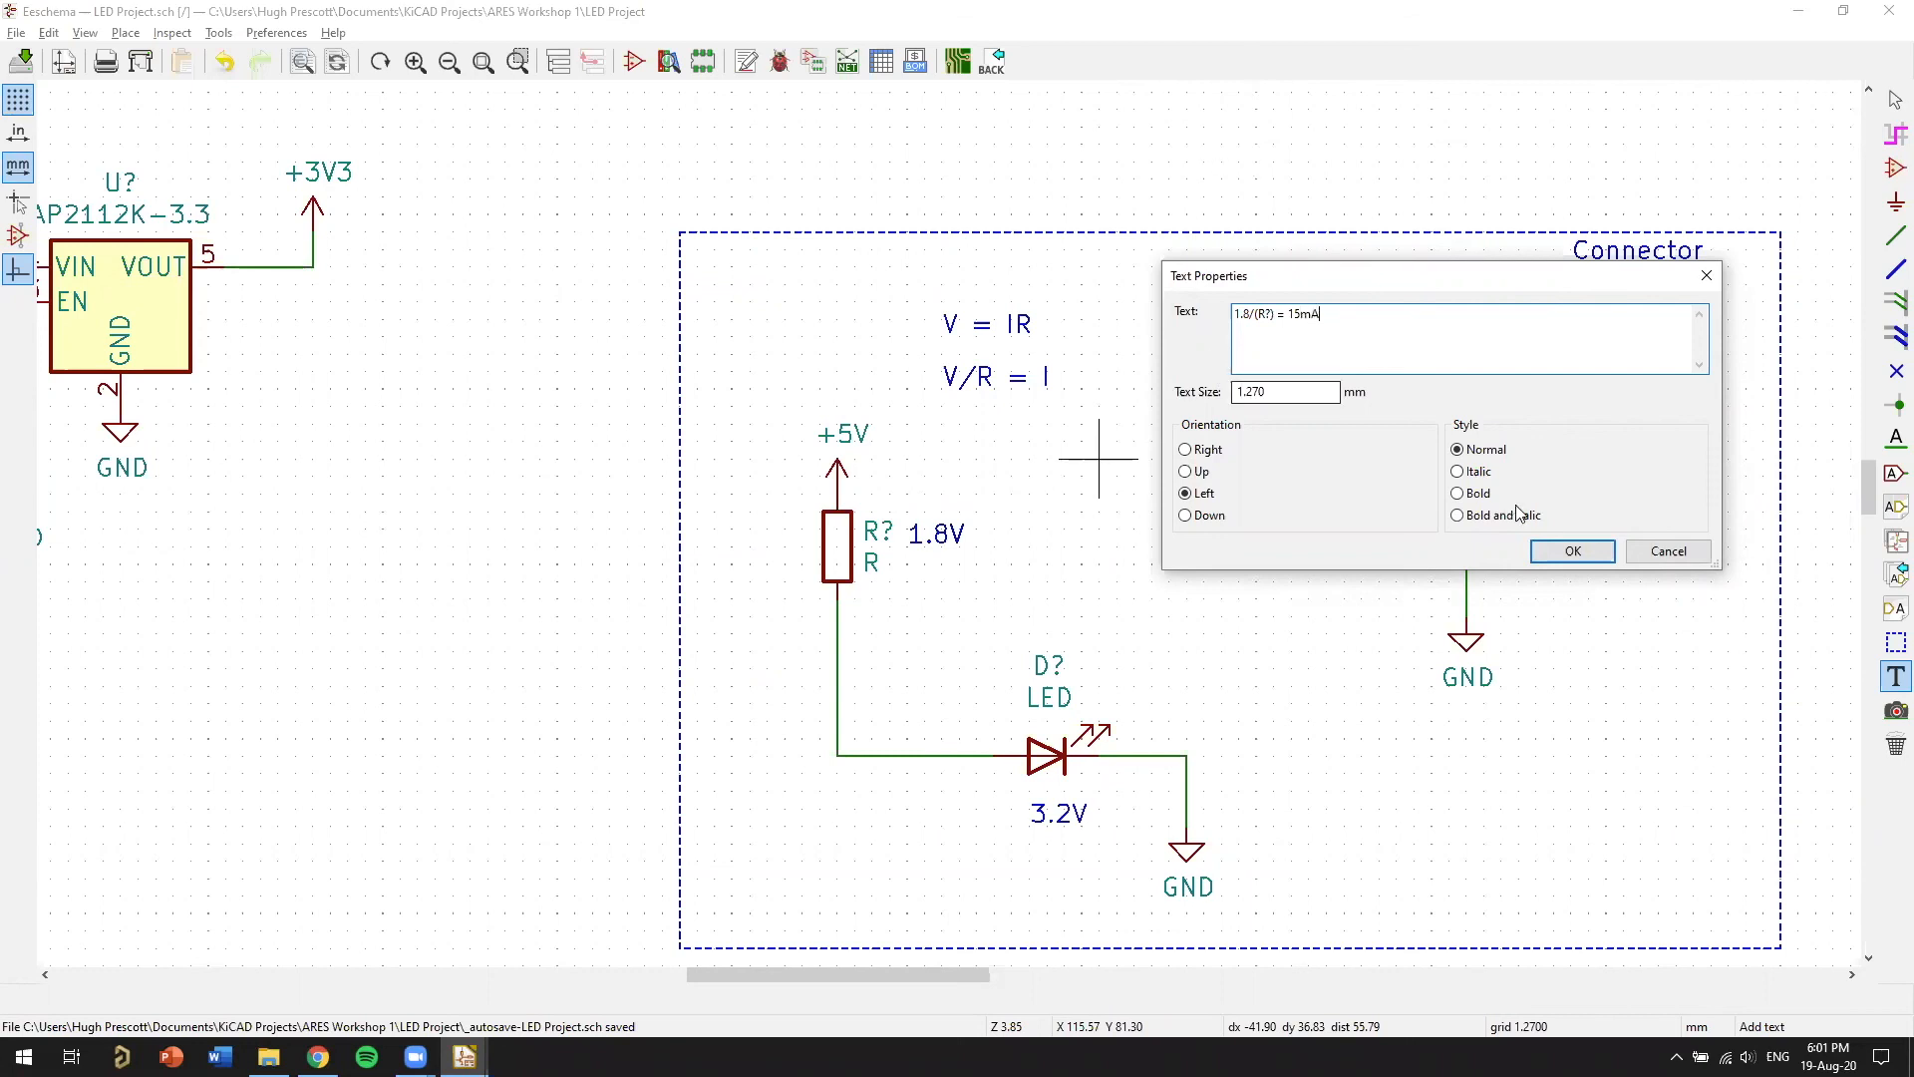
{"action": "left_click", "coordinate": [1572, 550]}
{"action": "left_click", "coordinate": [941, 440]}
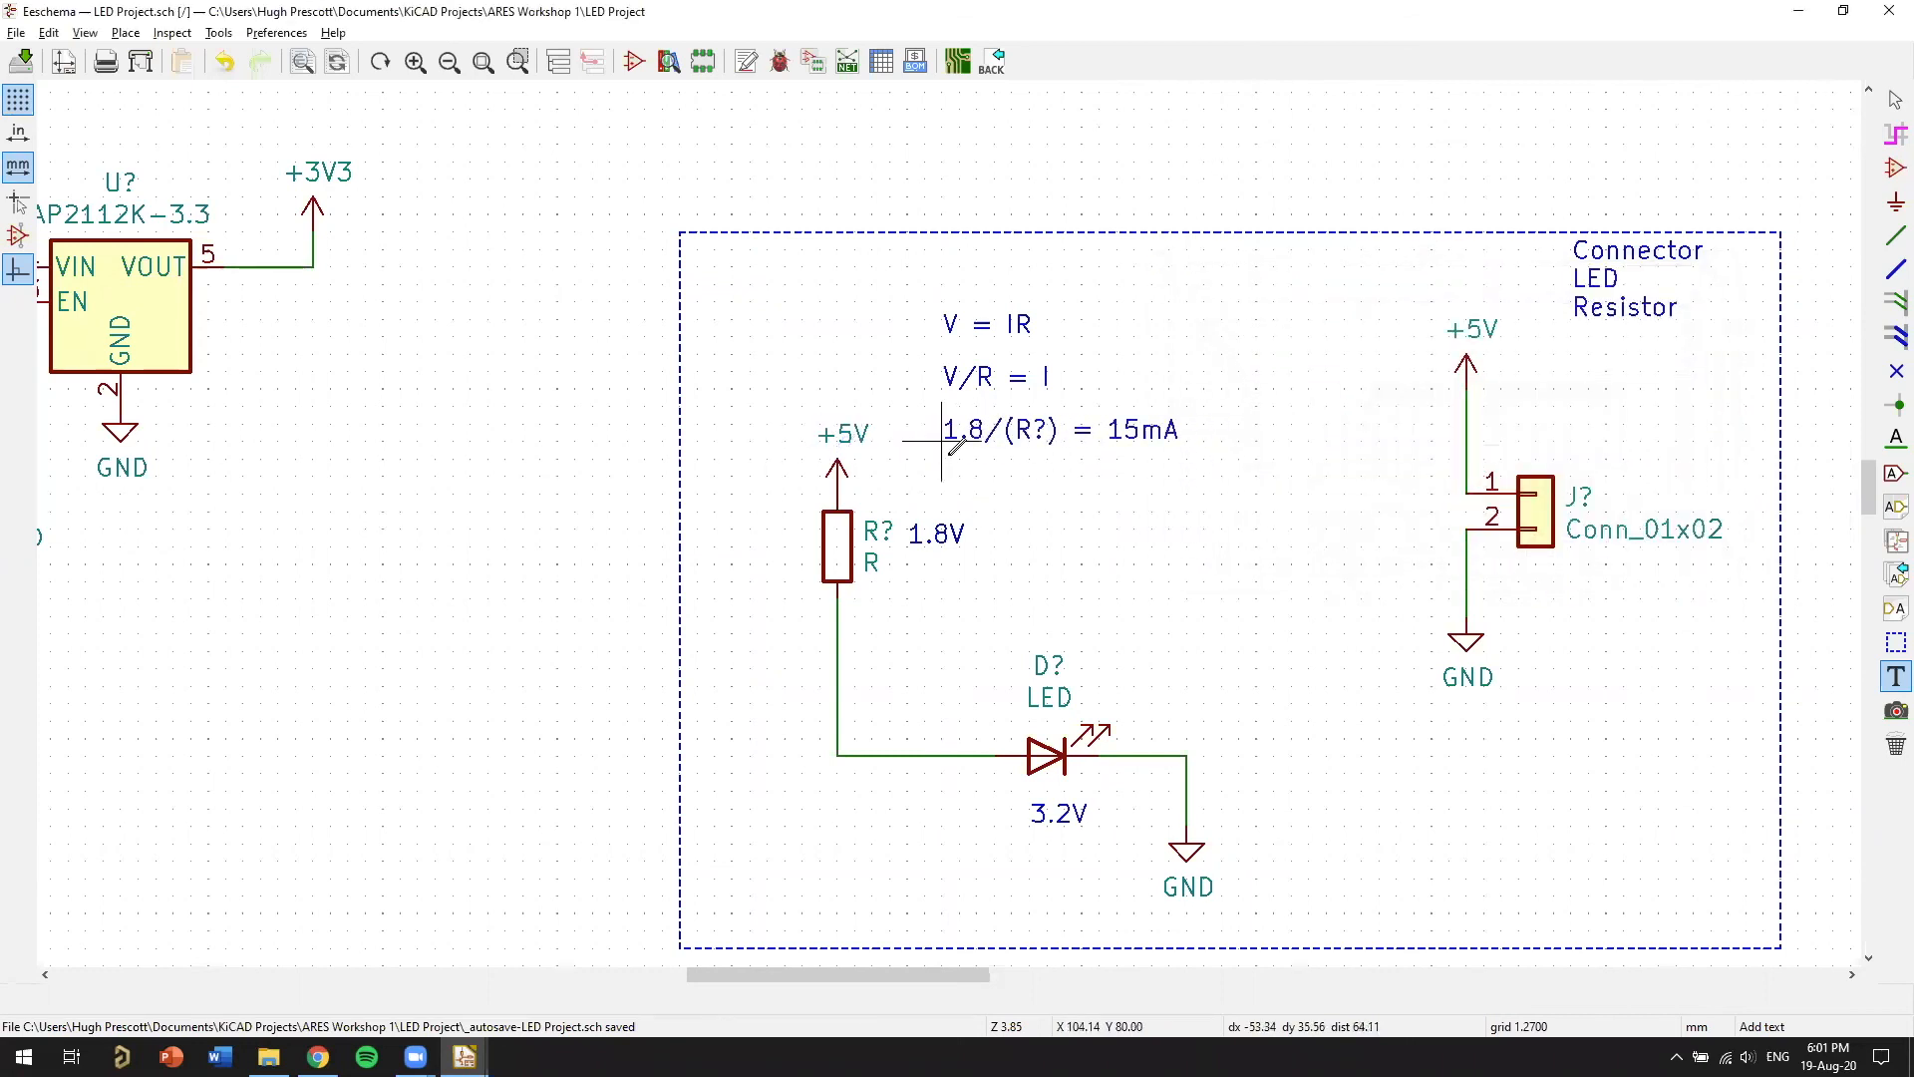
Examine the resistor-LED circuit together with its voltage notes and the Ohm's law formulas above it
{"action": "scroll", "coordinate": [987, 531], "scroll_direction": "down", "scroll_amount": 1}
{"action": "scroll", "coordinate": [829, 373], "scroll_direction": "up", "scroll_amount": 3}
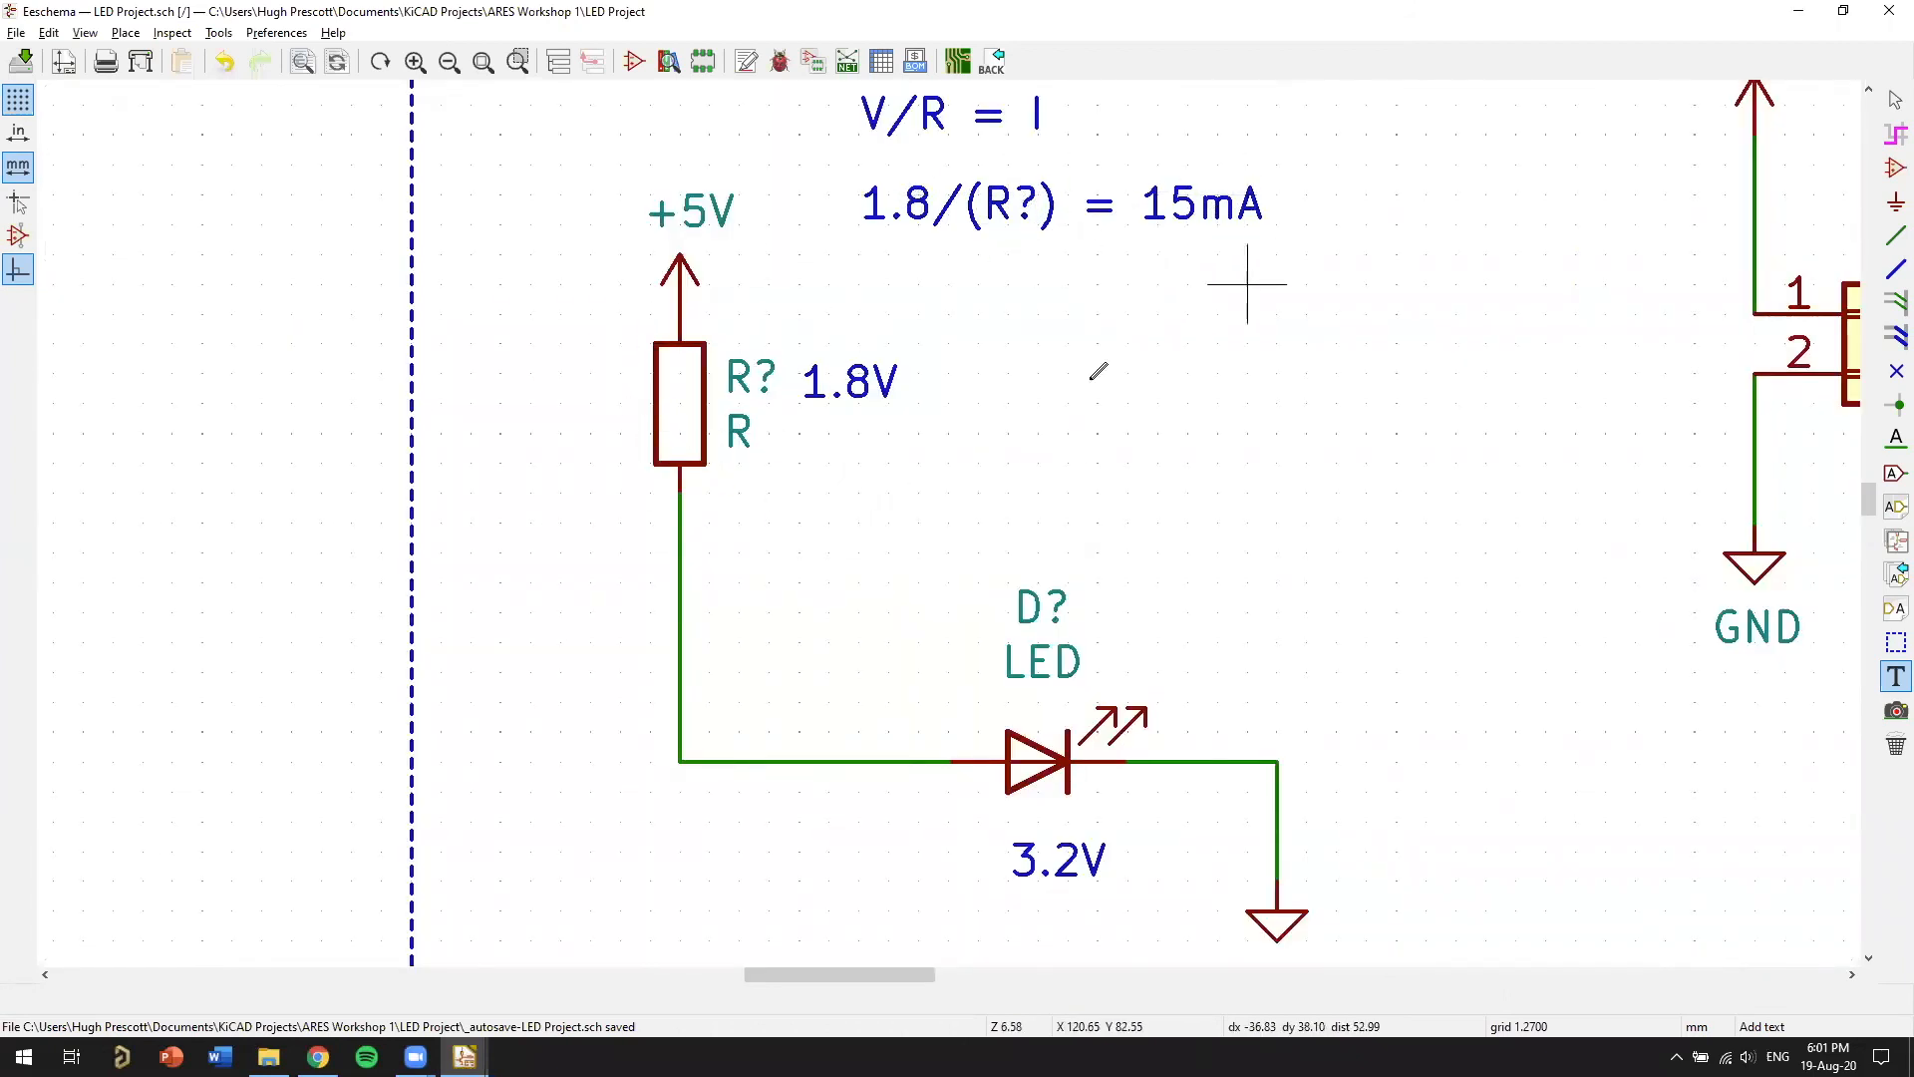
{"action": "scroll", "coordinate": [1047, 489], "scroll_direction": "down", "scroll_amount": 2}
{"action": "scroll", "coordinate": [998, 518], "scroll_direction": "up", "scroll_amount": 1}
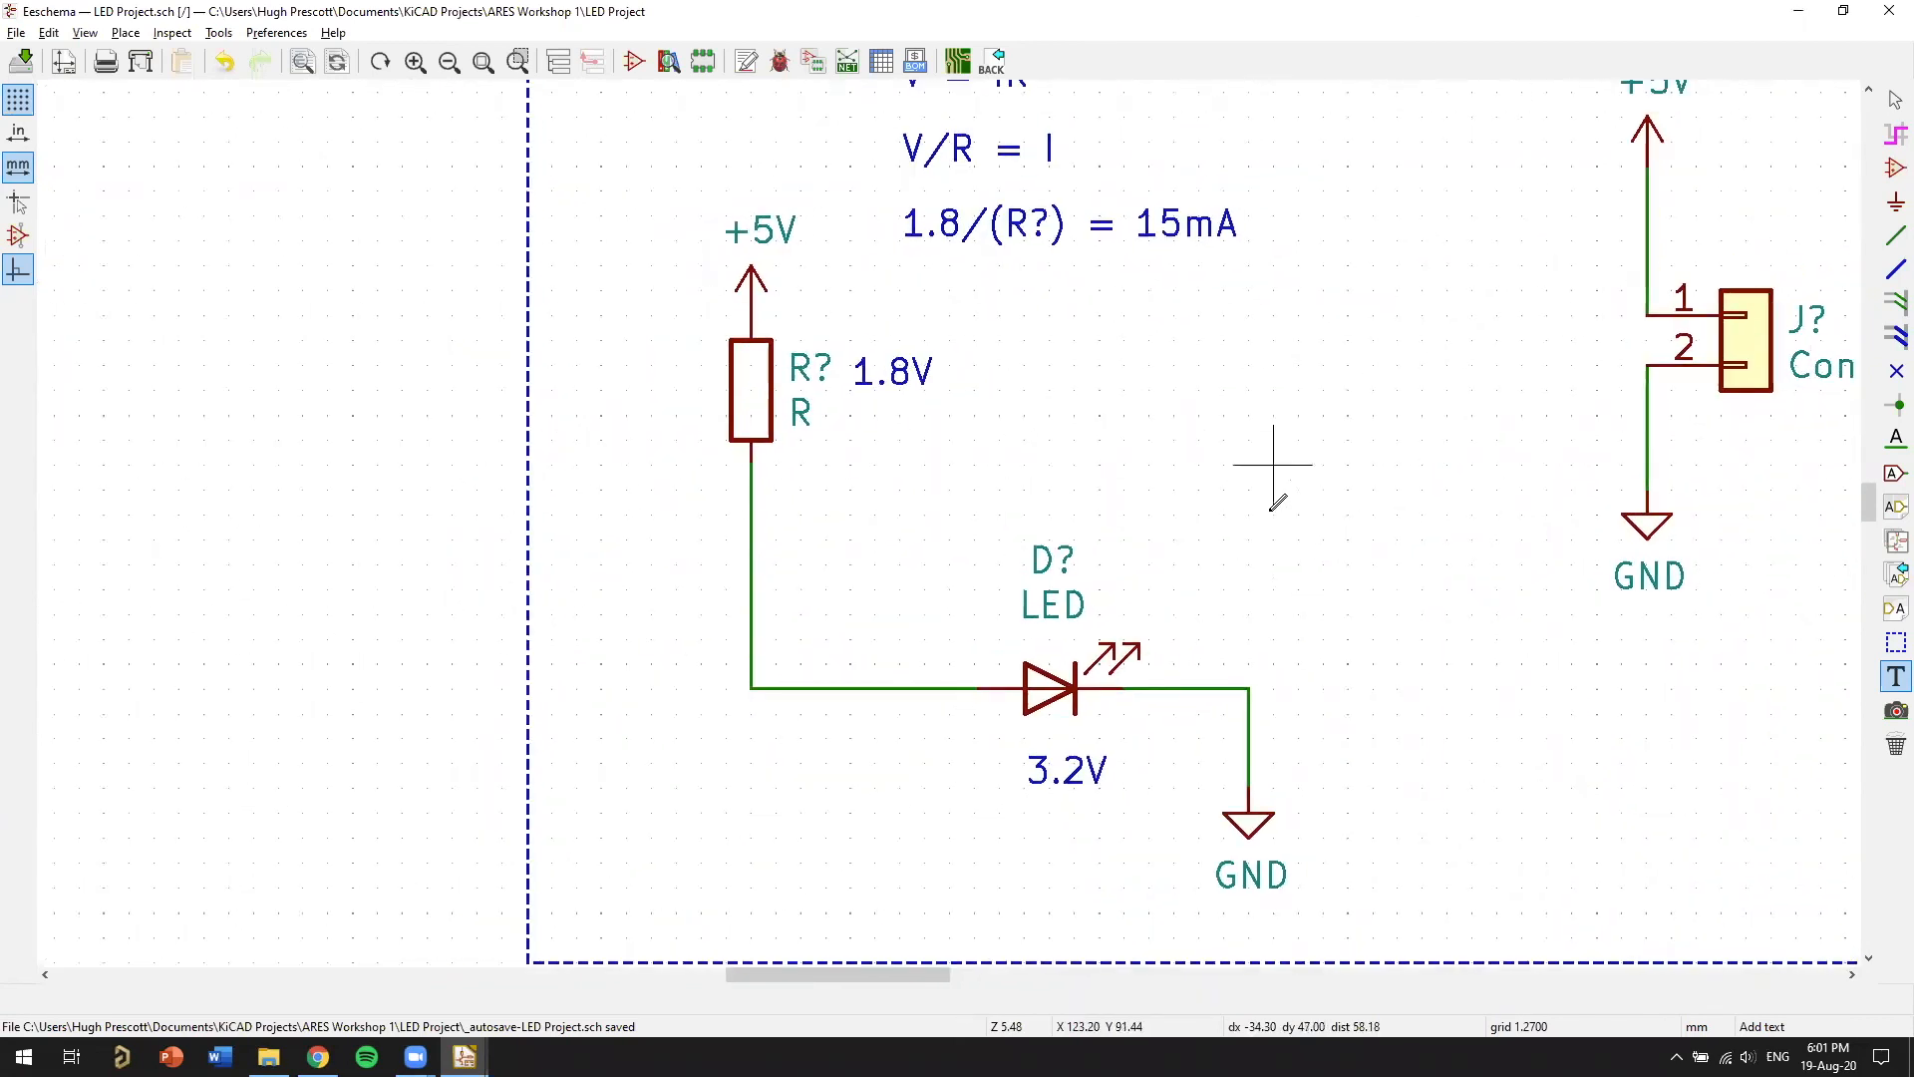
{"action": "scroll", "coordinate": [847, 608], "scroll_direction": "down", "scroll_amount": 1}
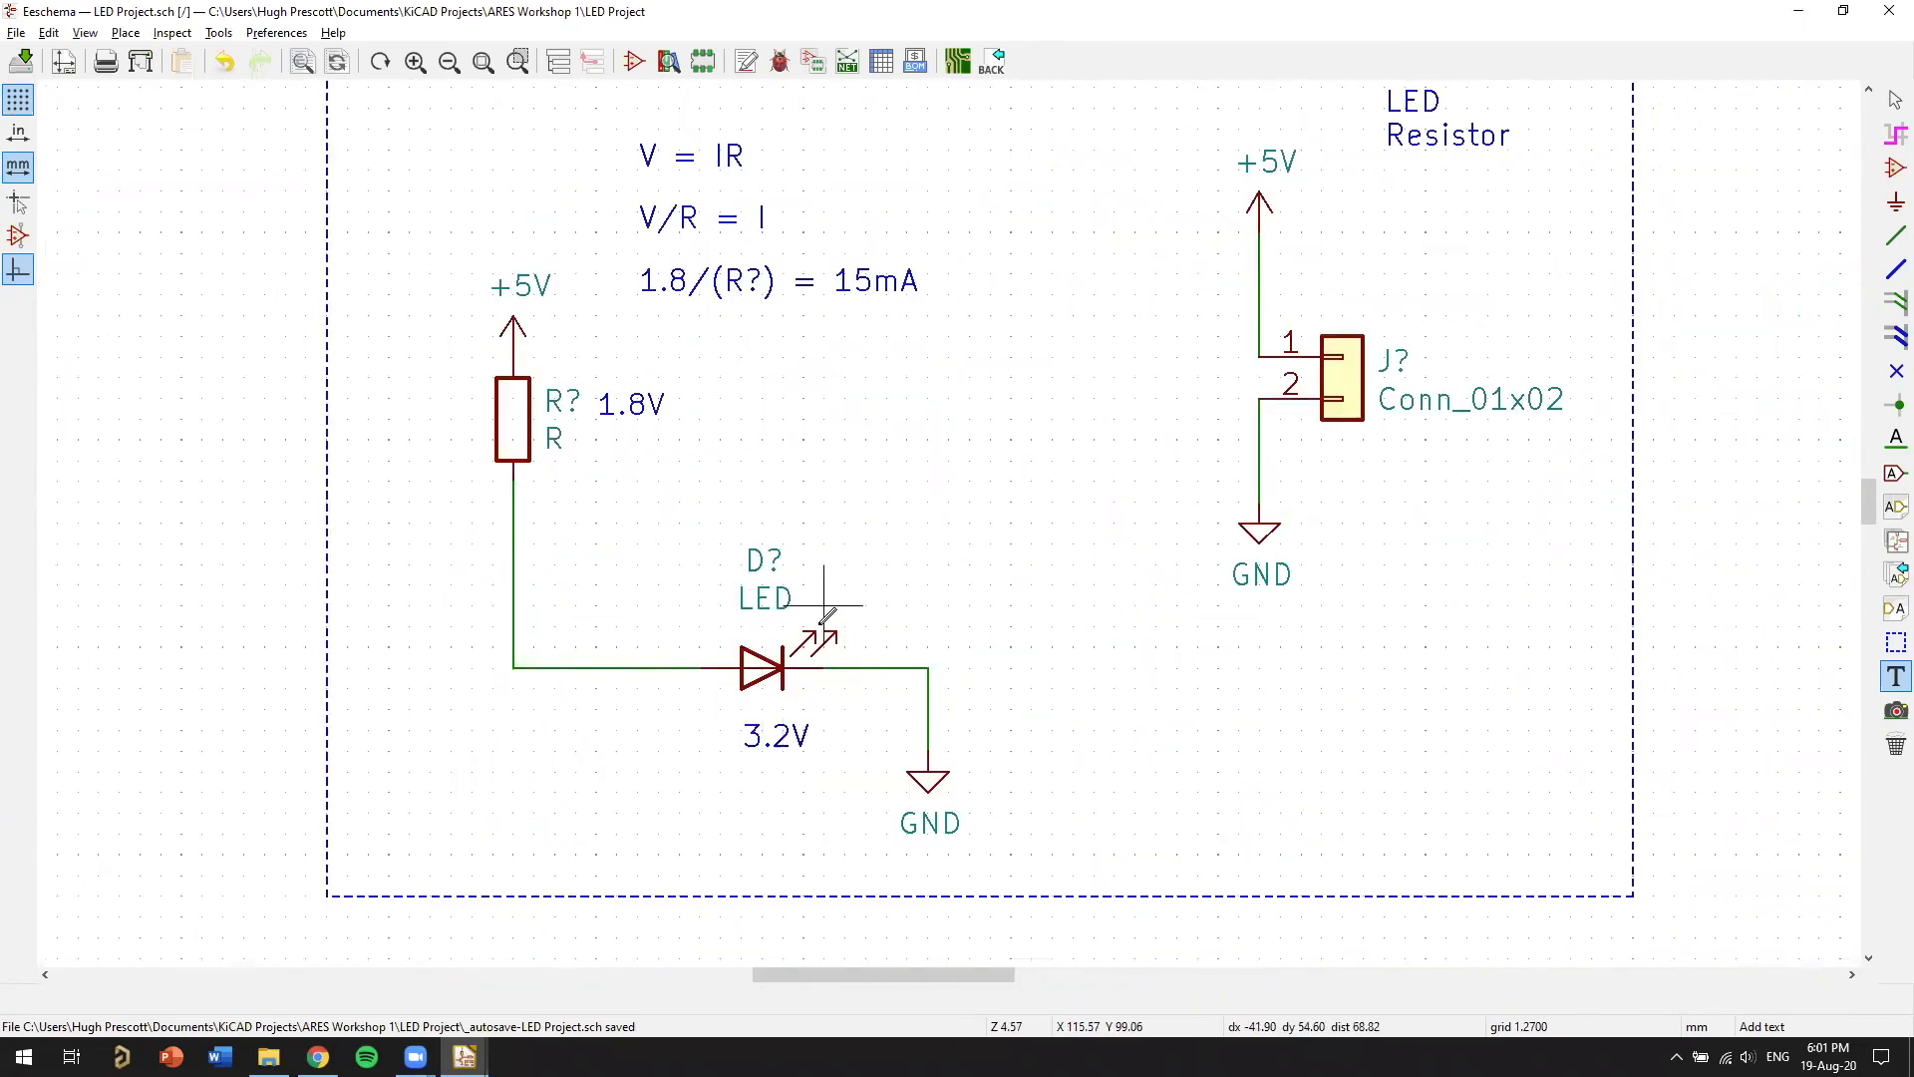
{"action": "scroll", "coordinate": [955, 527], "scroll_direction": "down", "scroll_amount": 3}
{"action": "scroll", "coordinate": [959, 524], "scroll_direction": "up", "scroll_amount": 2}
{"action": "scroll", "coordinate": [972, 519], "scroll_direction": "down", "scroll_amount": 1}
{"action": "scroll", "coordinate": [947, 508], "scroll_direction": "up", "scroll_amount": 1}
{"action": "scroll", "coordinate": [957, 513], "scroll_direction": "down", "scroll_amount": 1}
{"action": "scroll", "coordinate": [957, 512], "scroll_direction": "up", "scroll_amount": 1}
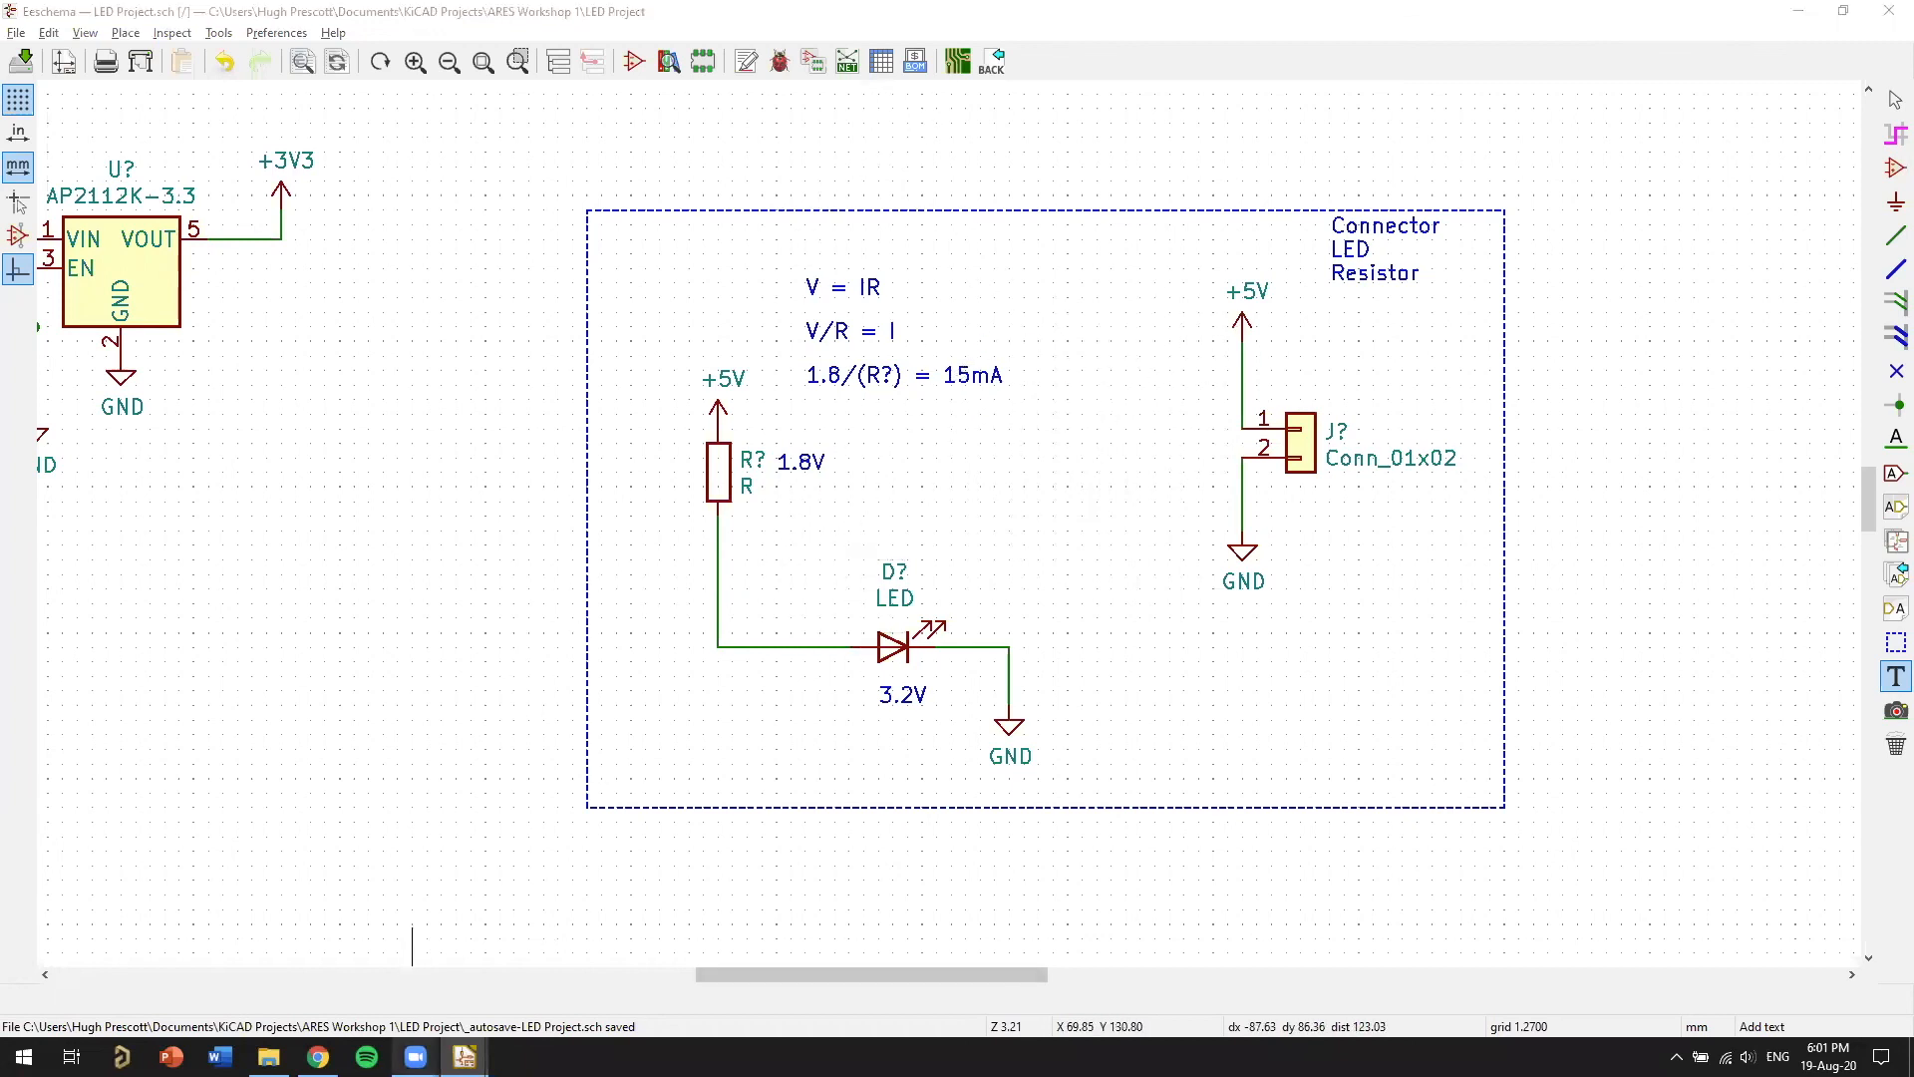
{"action": "mouse_move", "coordinate": [416, 1056]}
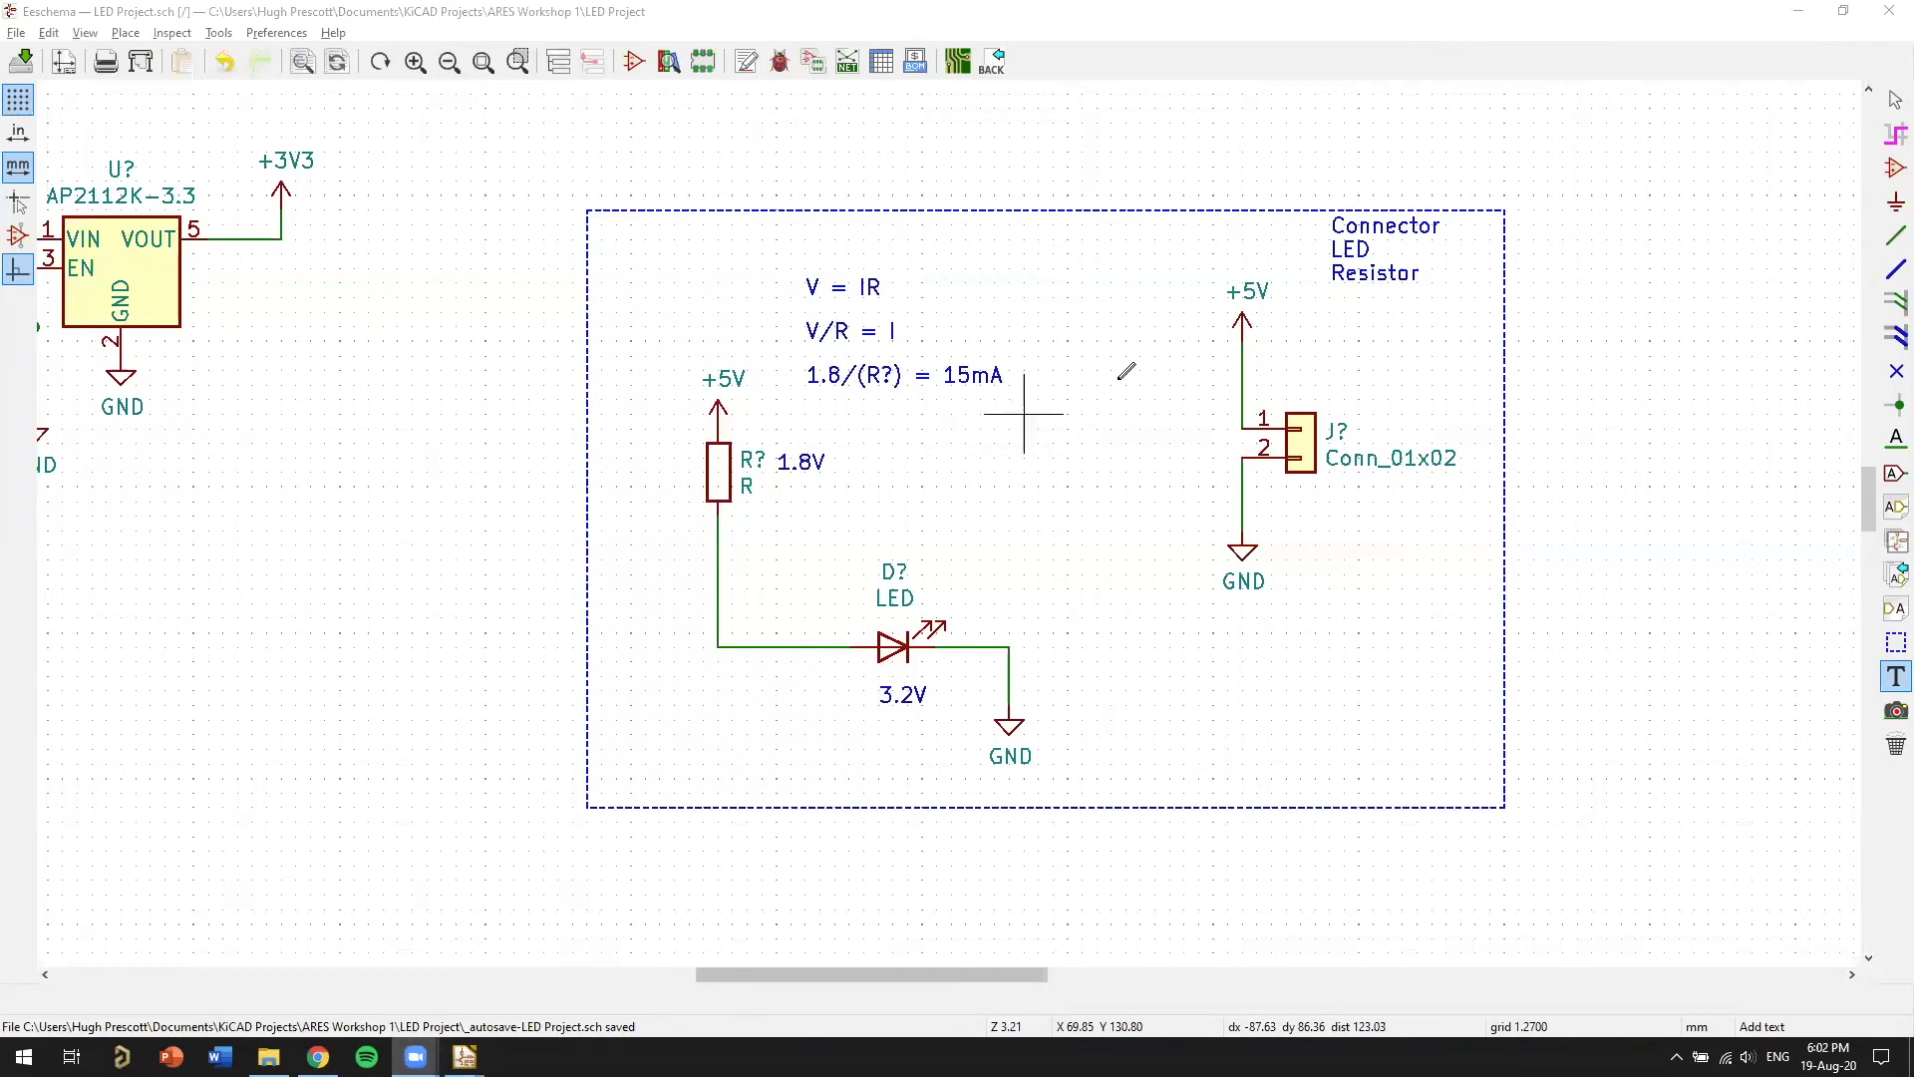
End the text tool, start adding a symbol in the empty area above the boxed circuit and filter the symbol library for "stm32"
{"action": "scroll", "coordinate": [1157, 399], "scroll_direction": "down", "scroll_amount": 1}
{"action": "scroll", "coordinate": [783, 484], "scroll_direction": "down", "scroll_amount": 3}
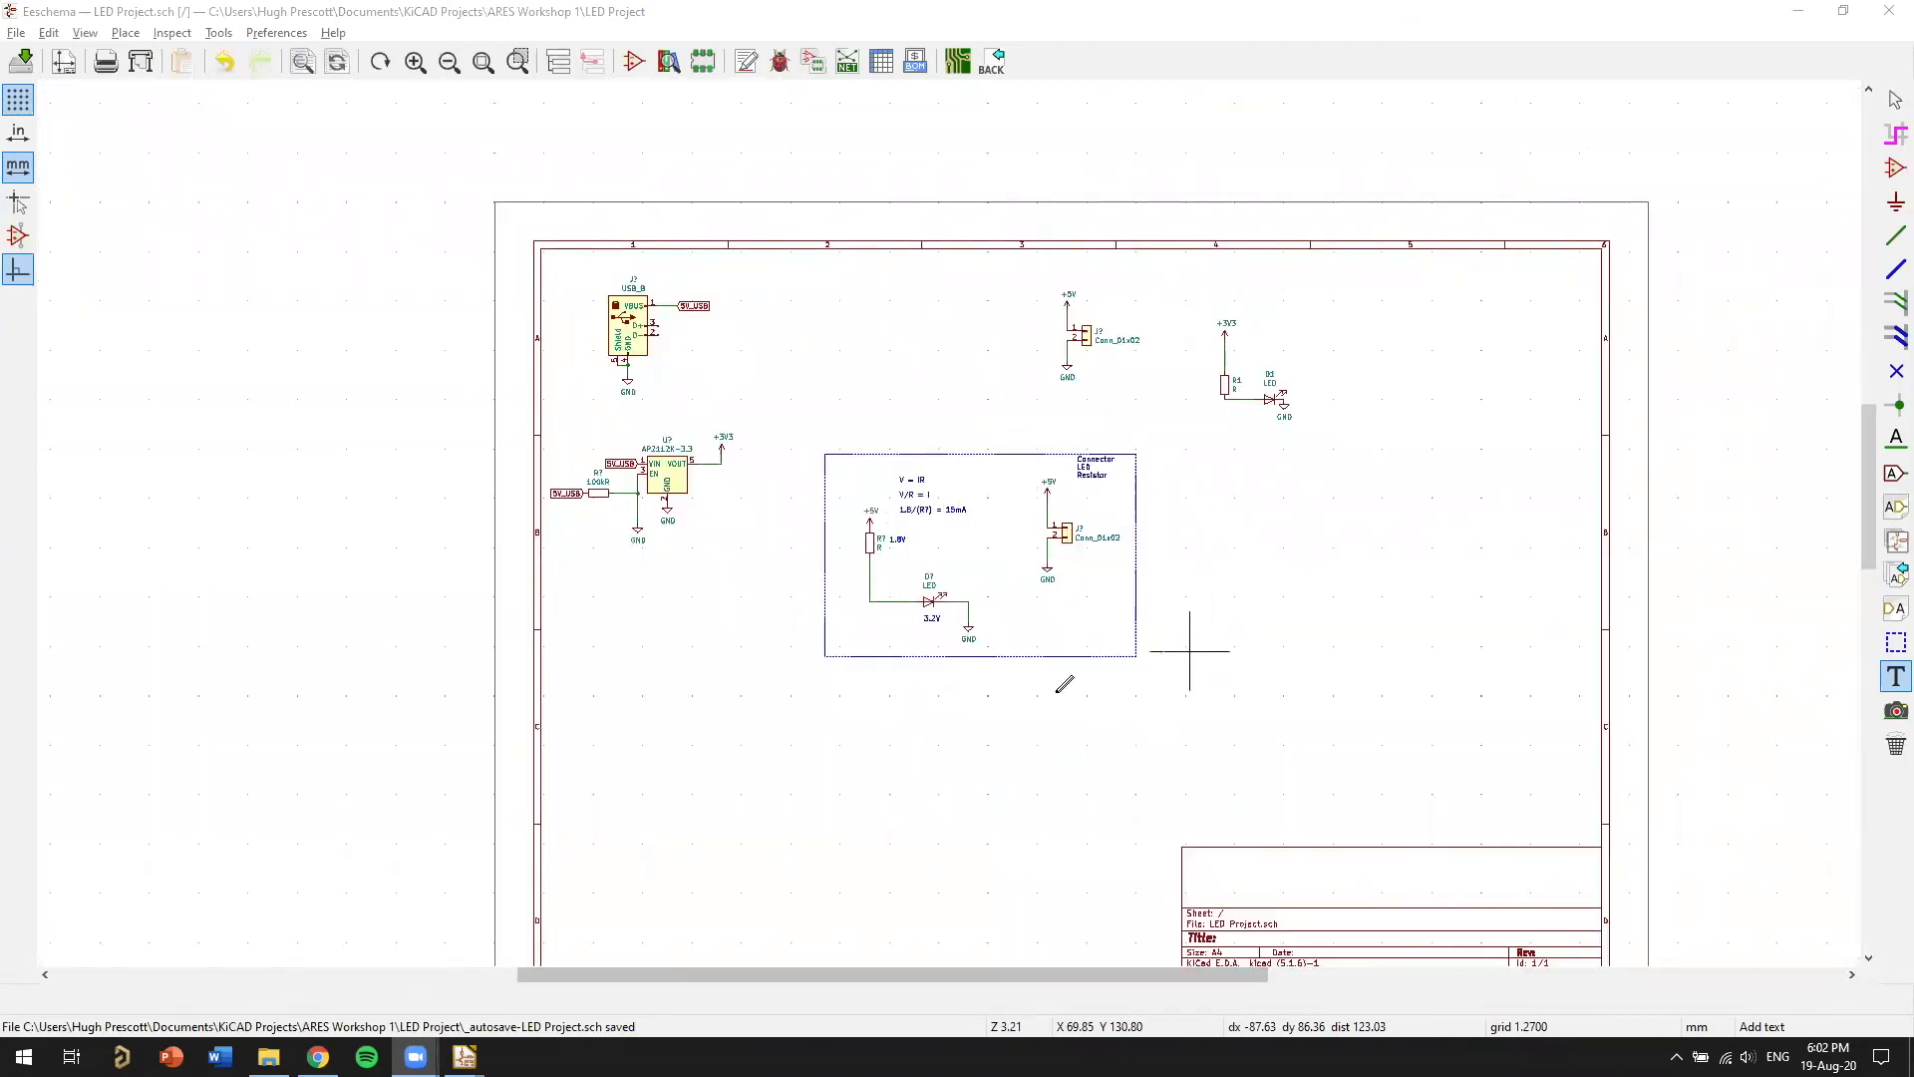
{"action": "scroll", "coordinate": [1003, 686], "scroll_direction": "up", "scroll_amount": 1}
{"action": "middle_click_drag", "start_coordinate": [922, 444], "coordinate": [1071, 584]}
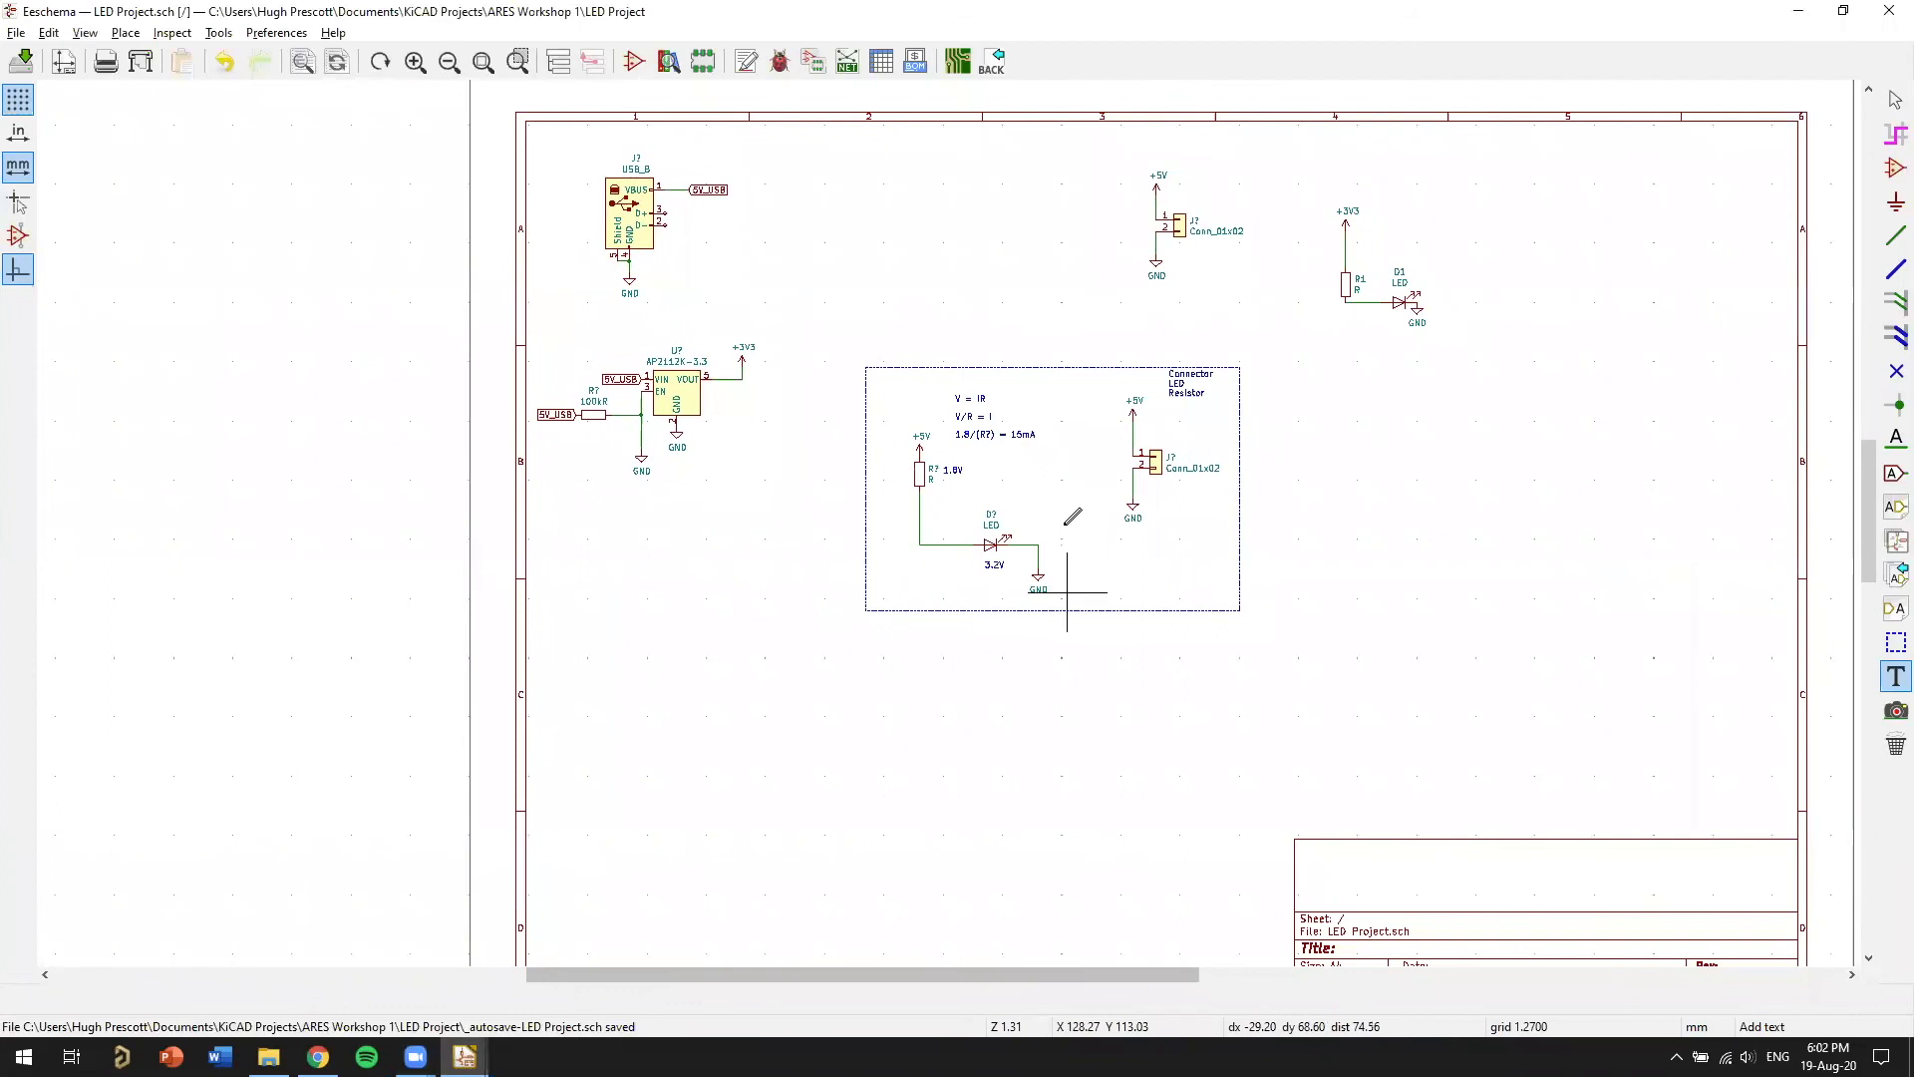
{"action": "middle_click_drag", "start_coordinate": [1110, 427], "coordinate": [1036, 527]}
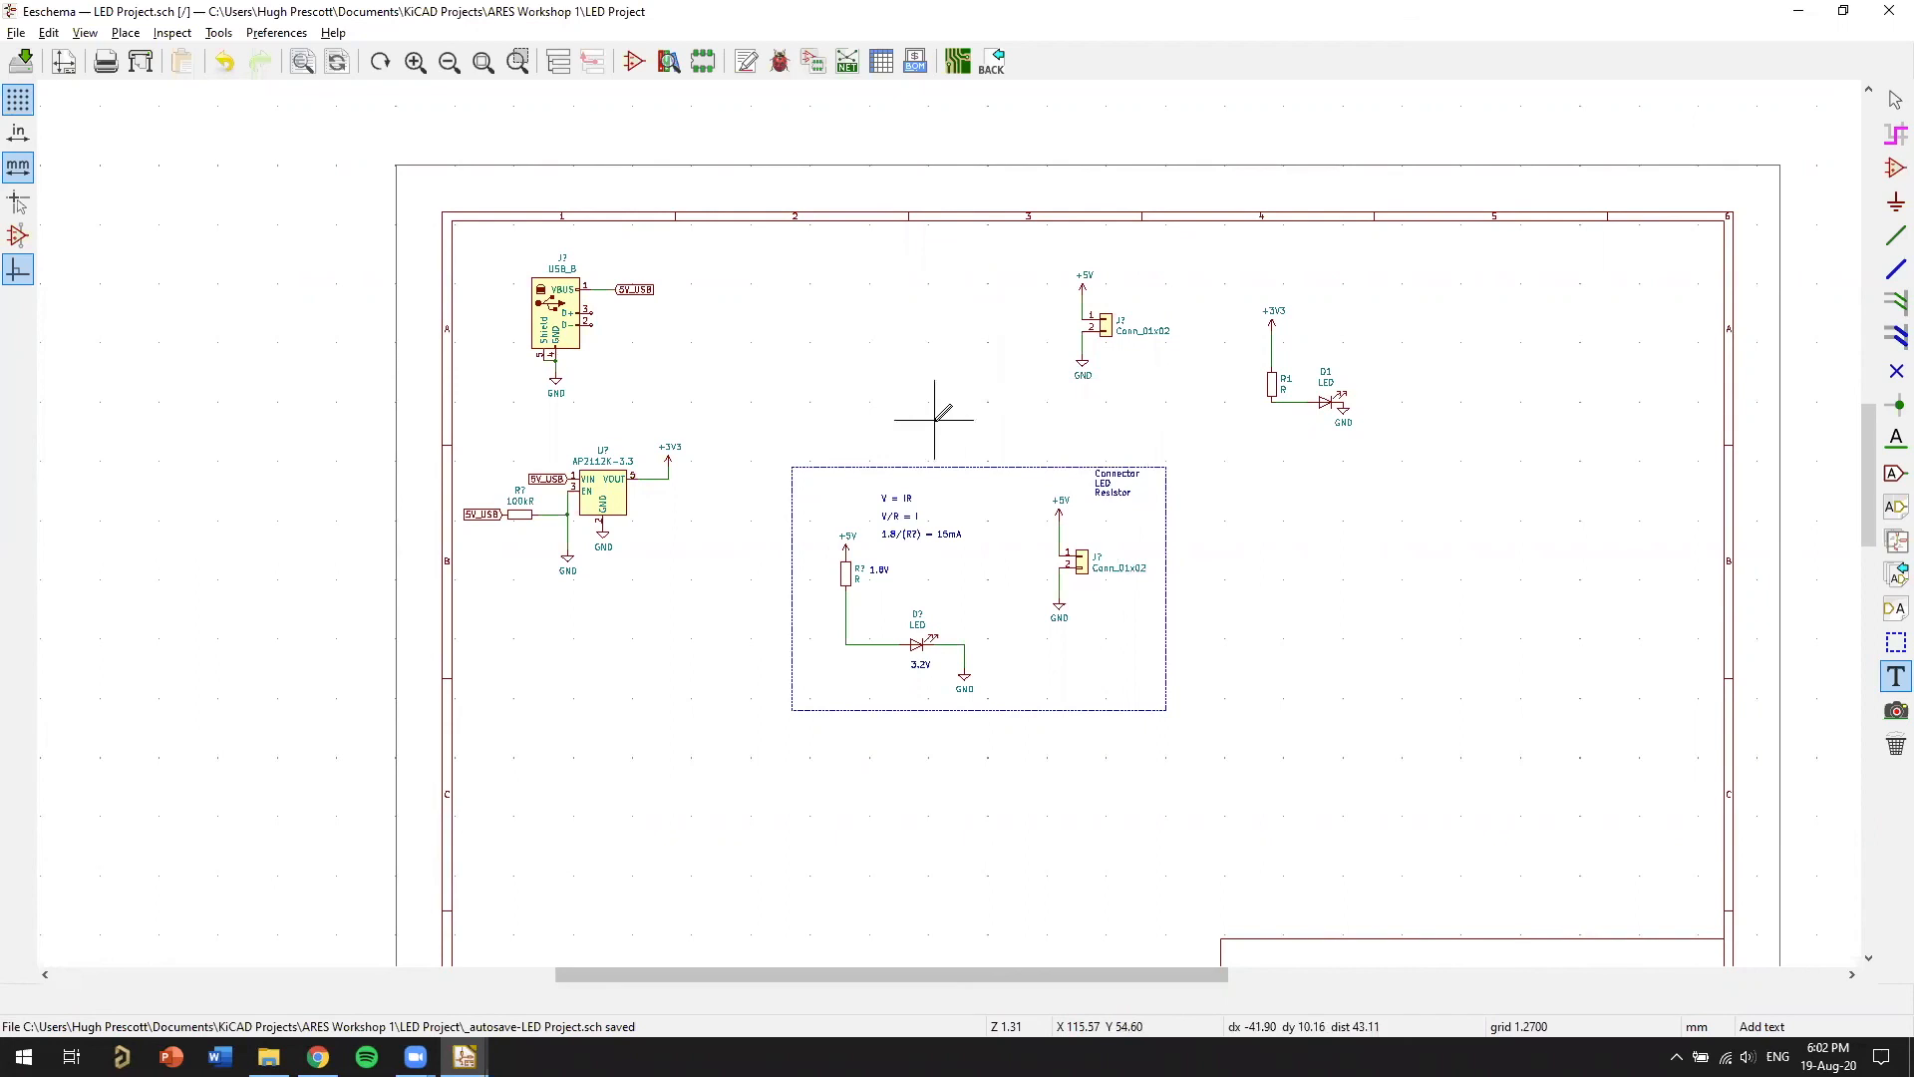
{"action": "right_click", "coordinate": [897, 335]}
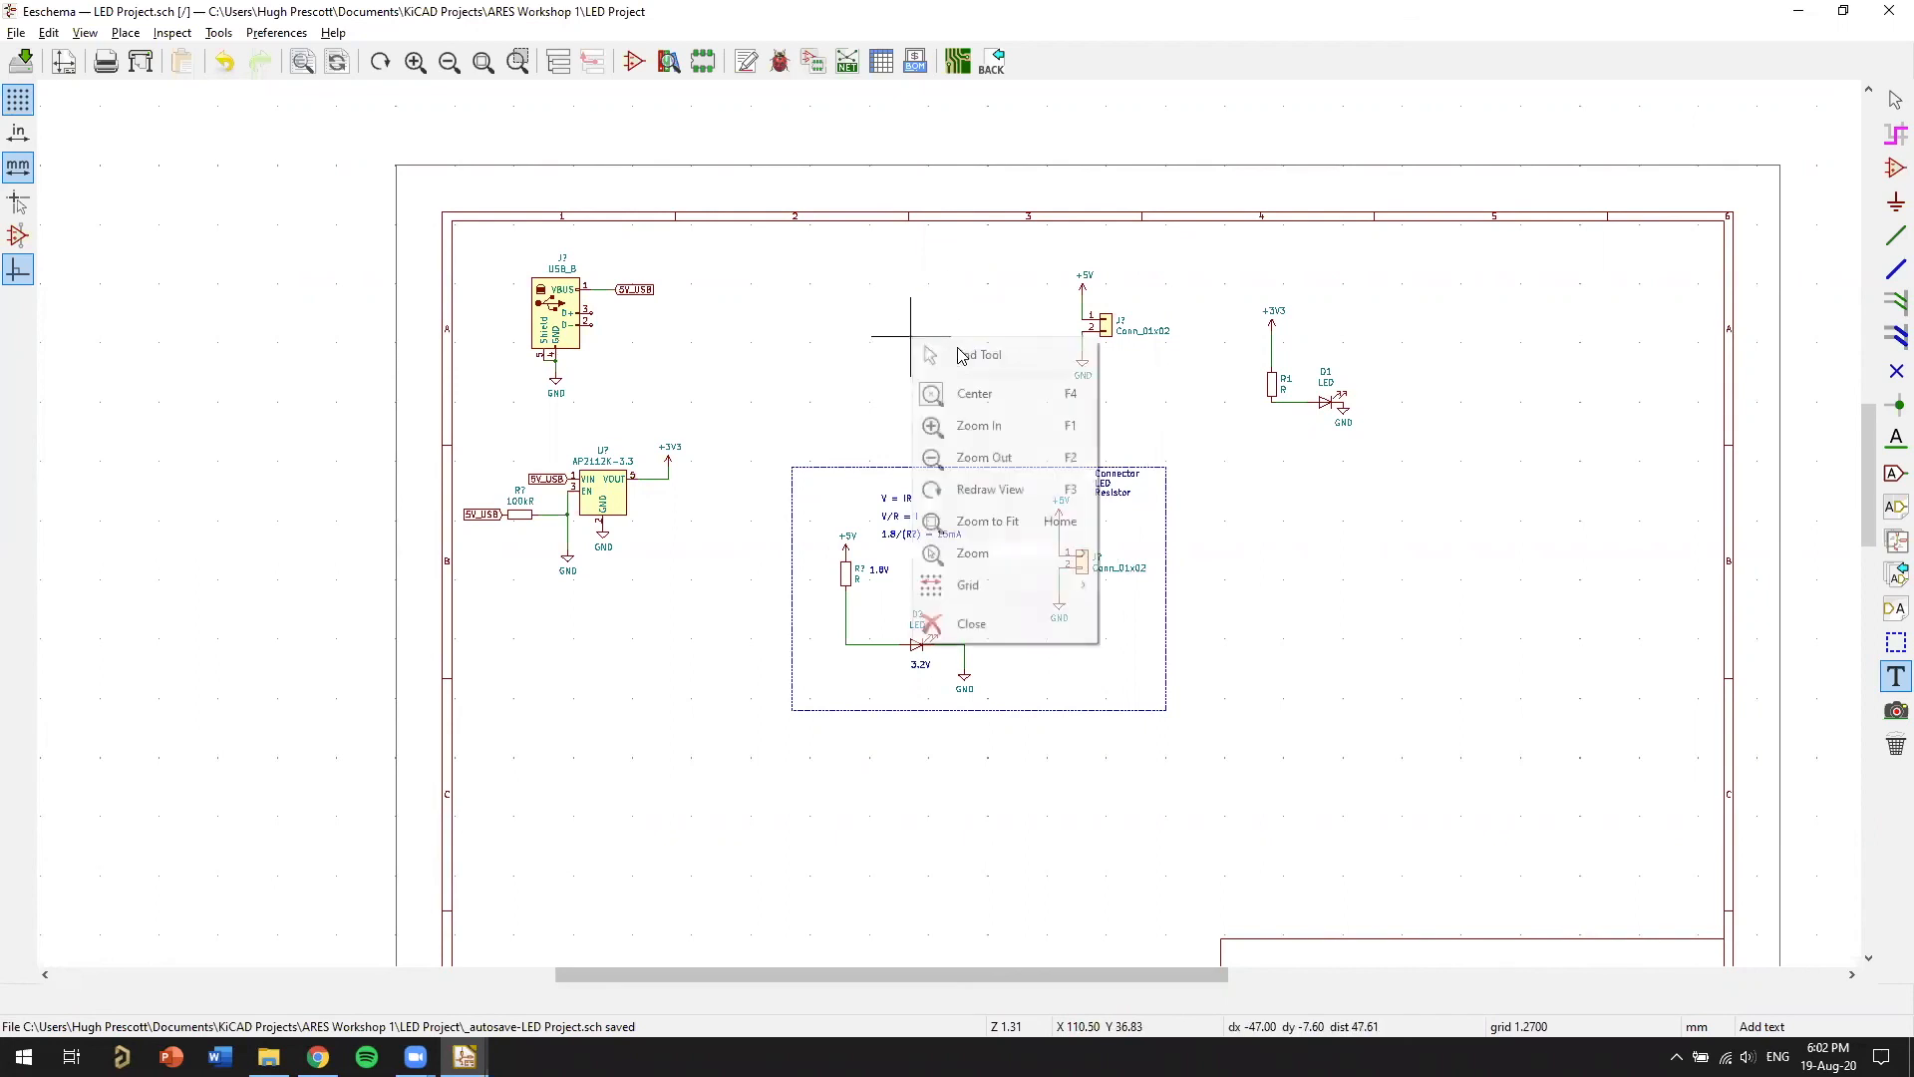
{"action": "left_click", "coordinate": [904, 349]}
{"action": "left_click", "coordinate": [898, 342]}
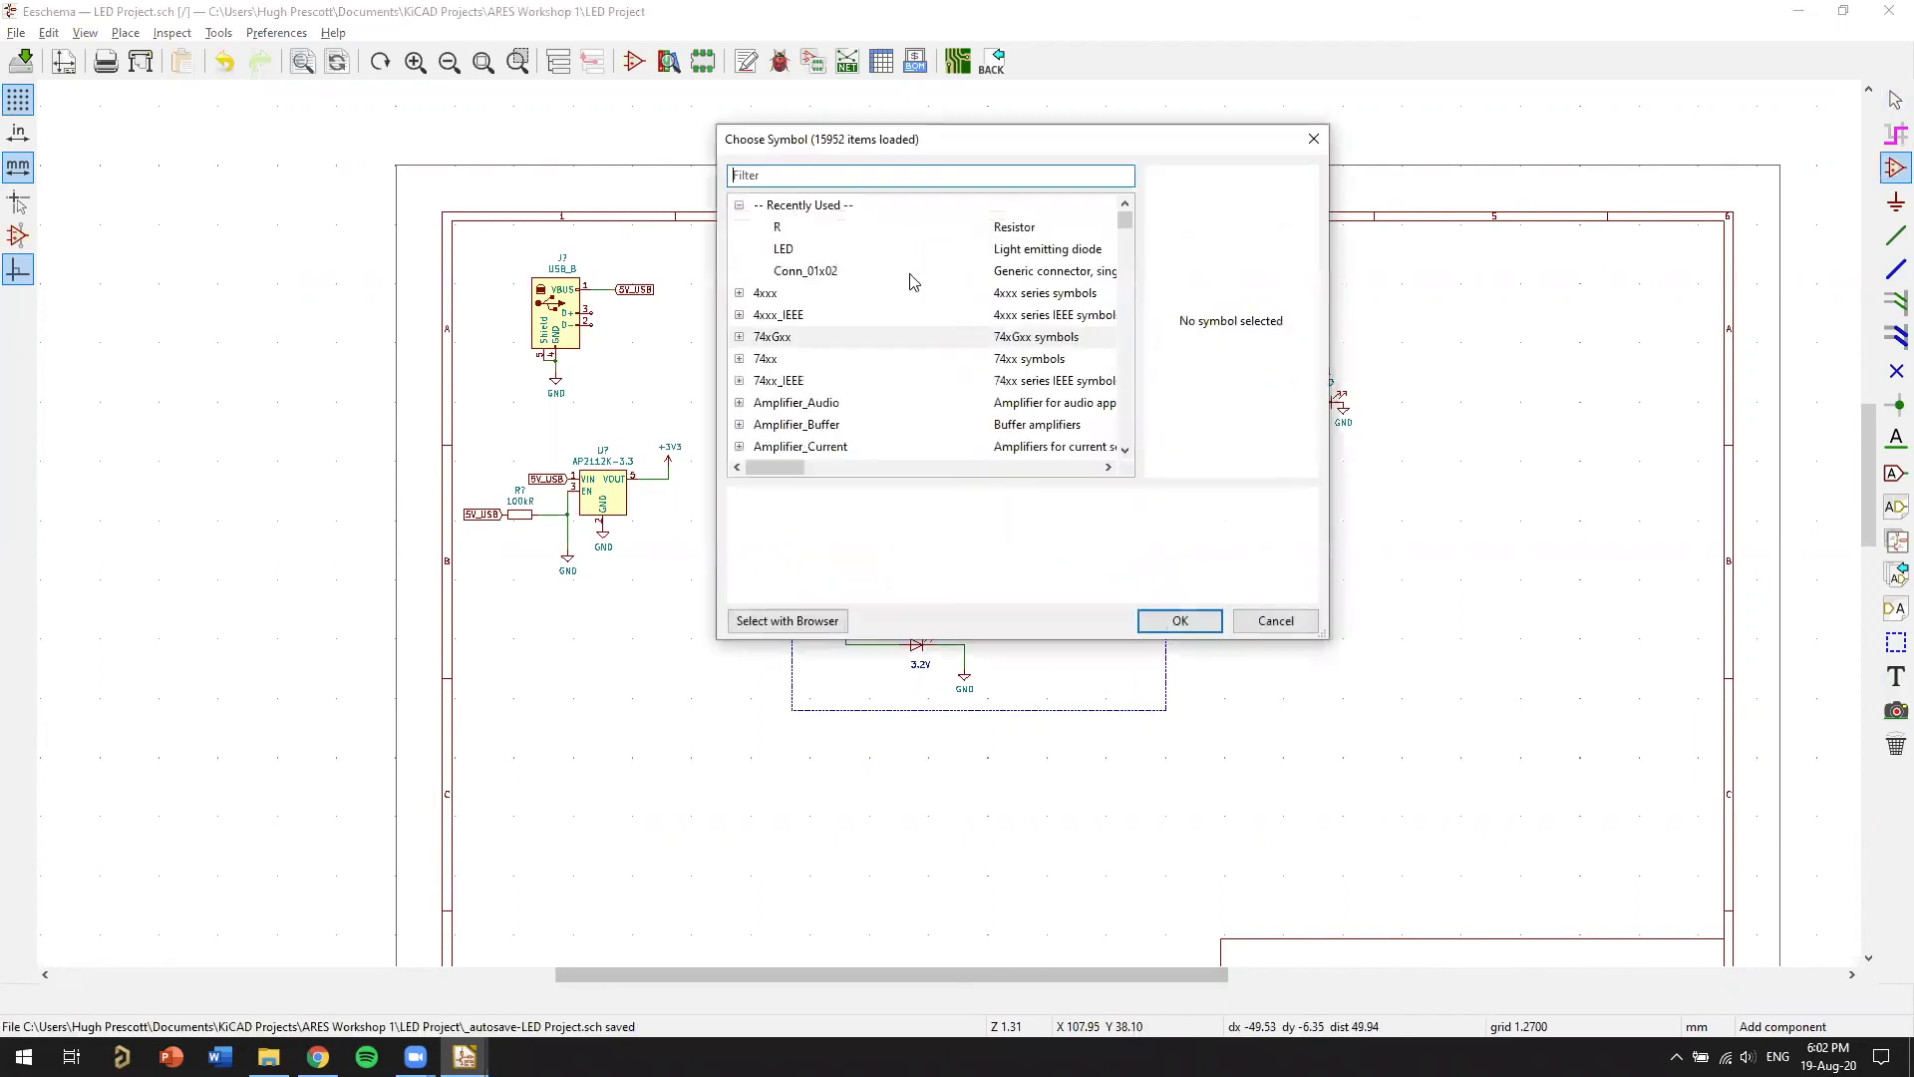
{"action": "type", "text": "stme2"}
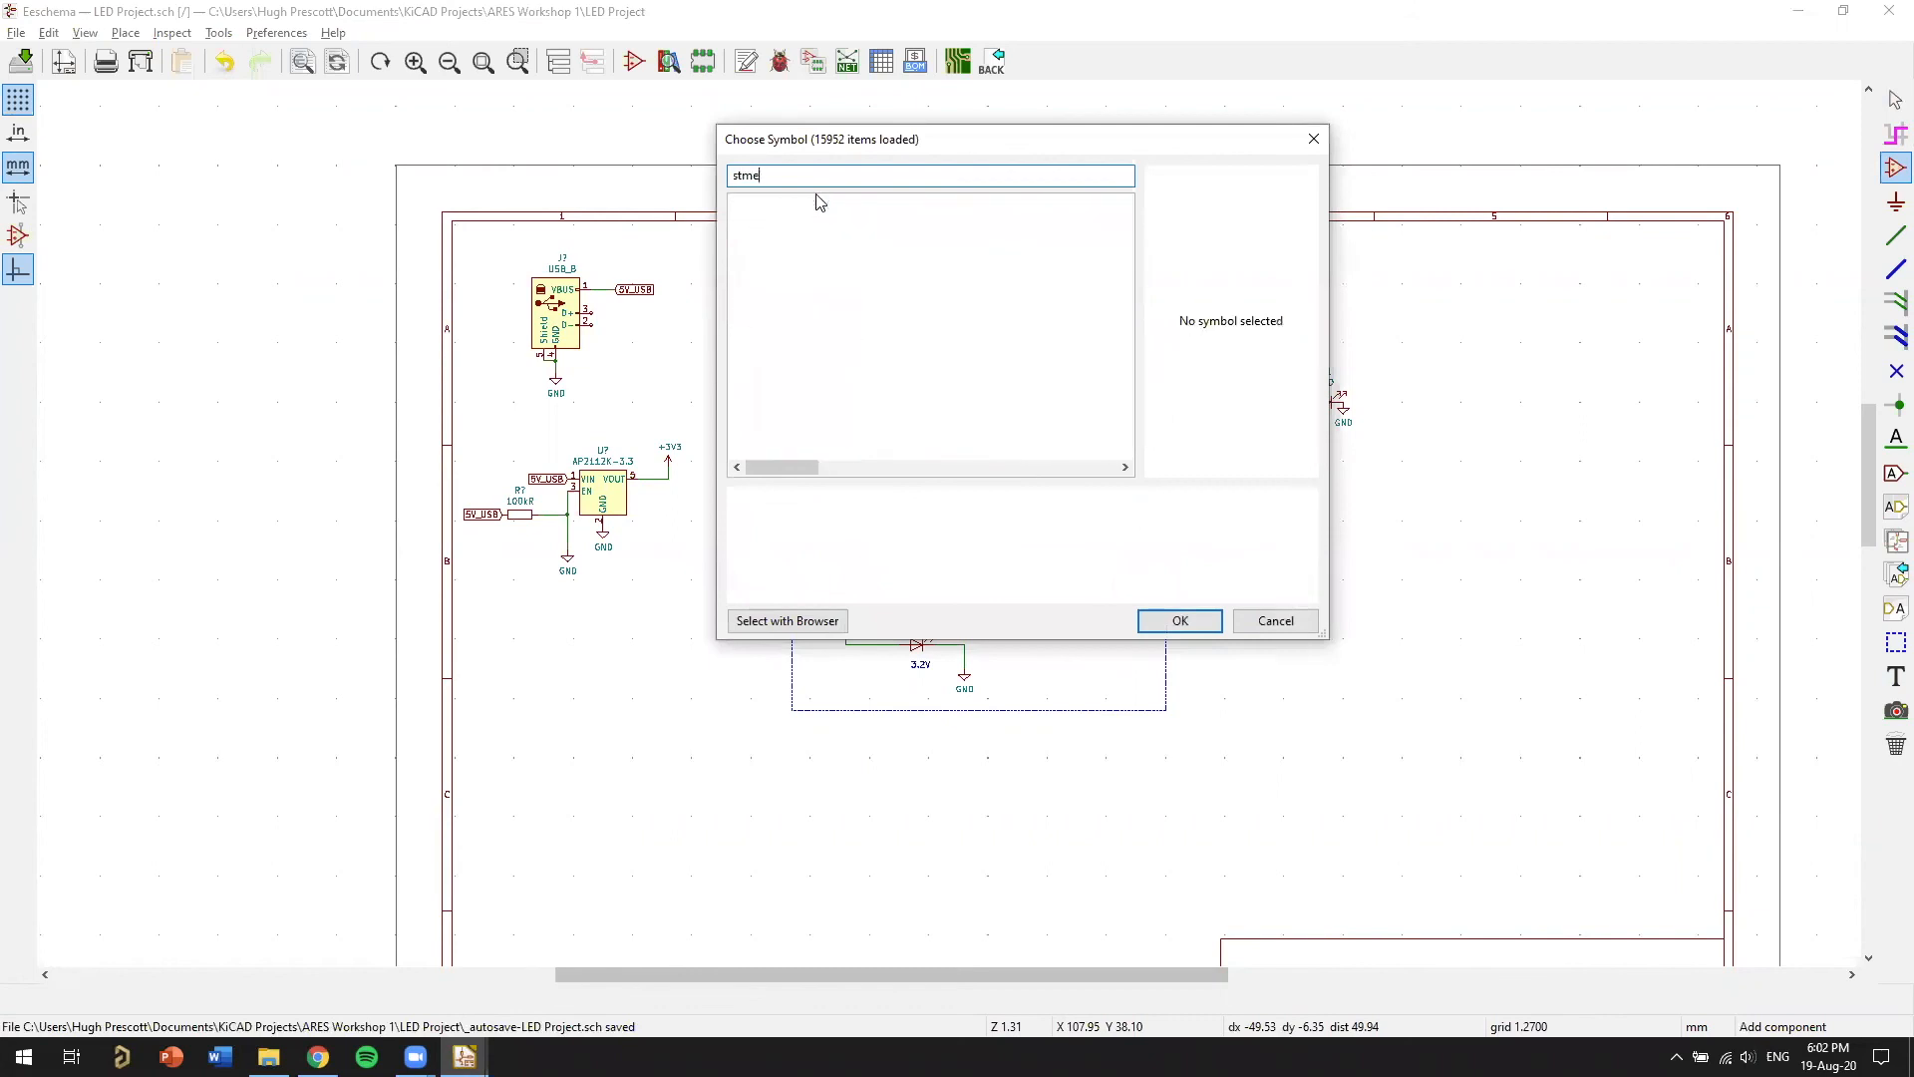
{"action": "key", "text": "BackSpace"}
{"action": "type", "text": "32"}
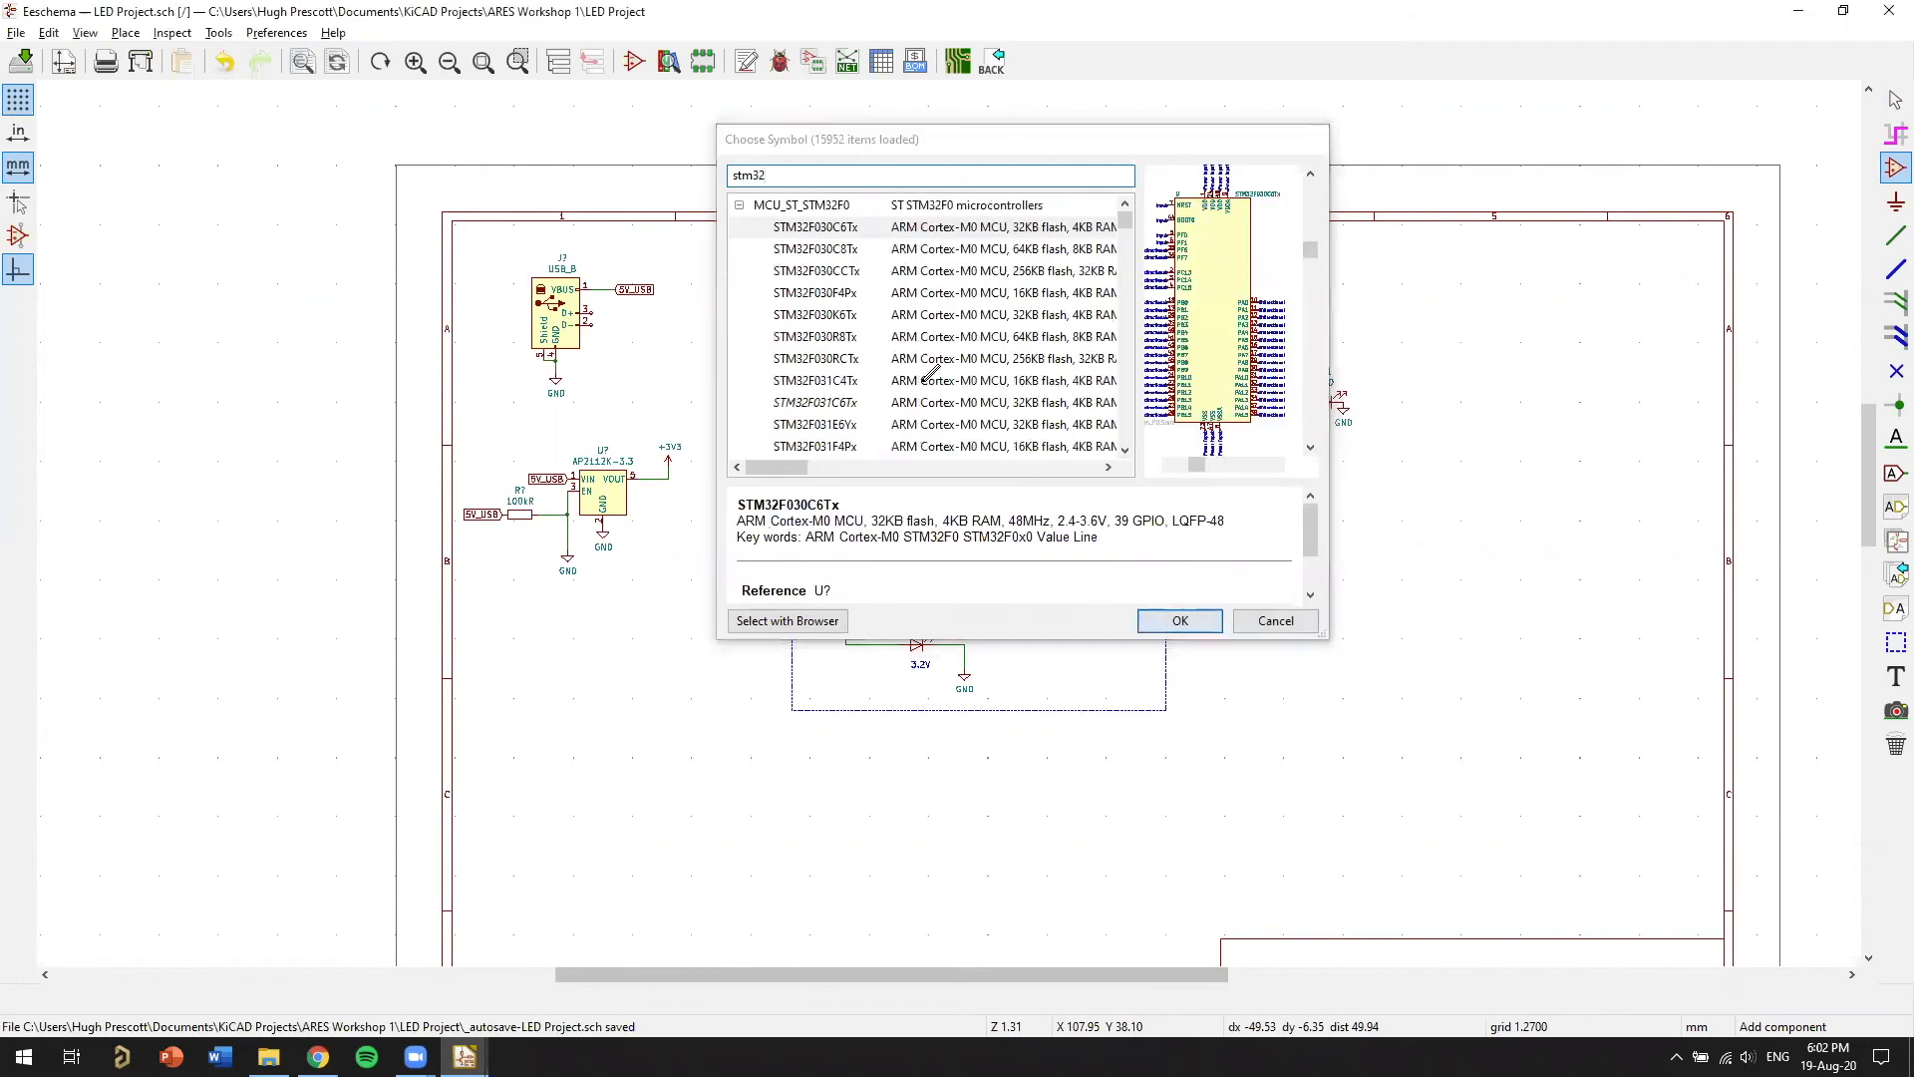
Place the STM32F030C6Tx microcontroller symbol in the empty area between the boxed LED circuit and the sheet's right edge, above the title block
{"action": "left_click", "coordinate": [1182, 622]}
{"action": "middle_click_drag", "start_coordinate": [1082, 468], "coordinate": [995, 455]}
{"action": "left_click", "coordinate": [1017, 466]}
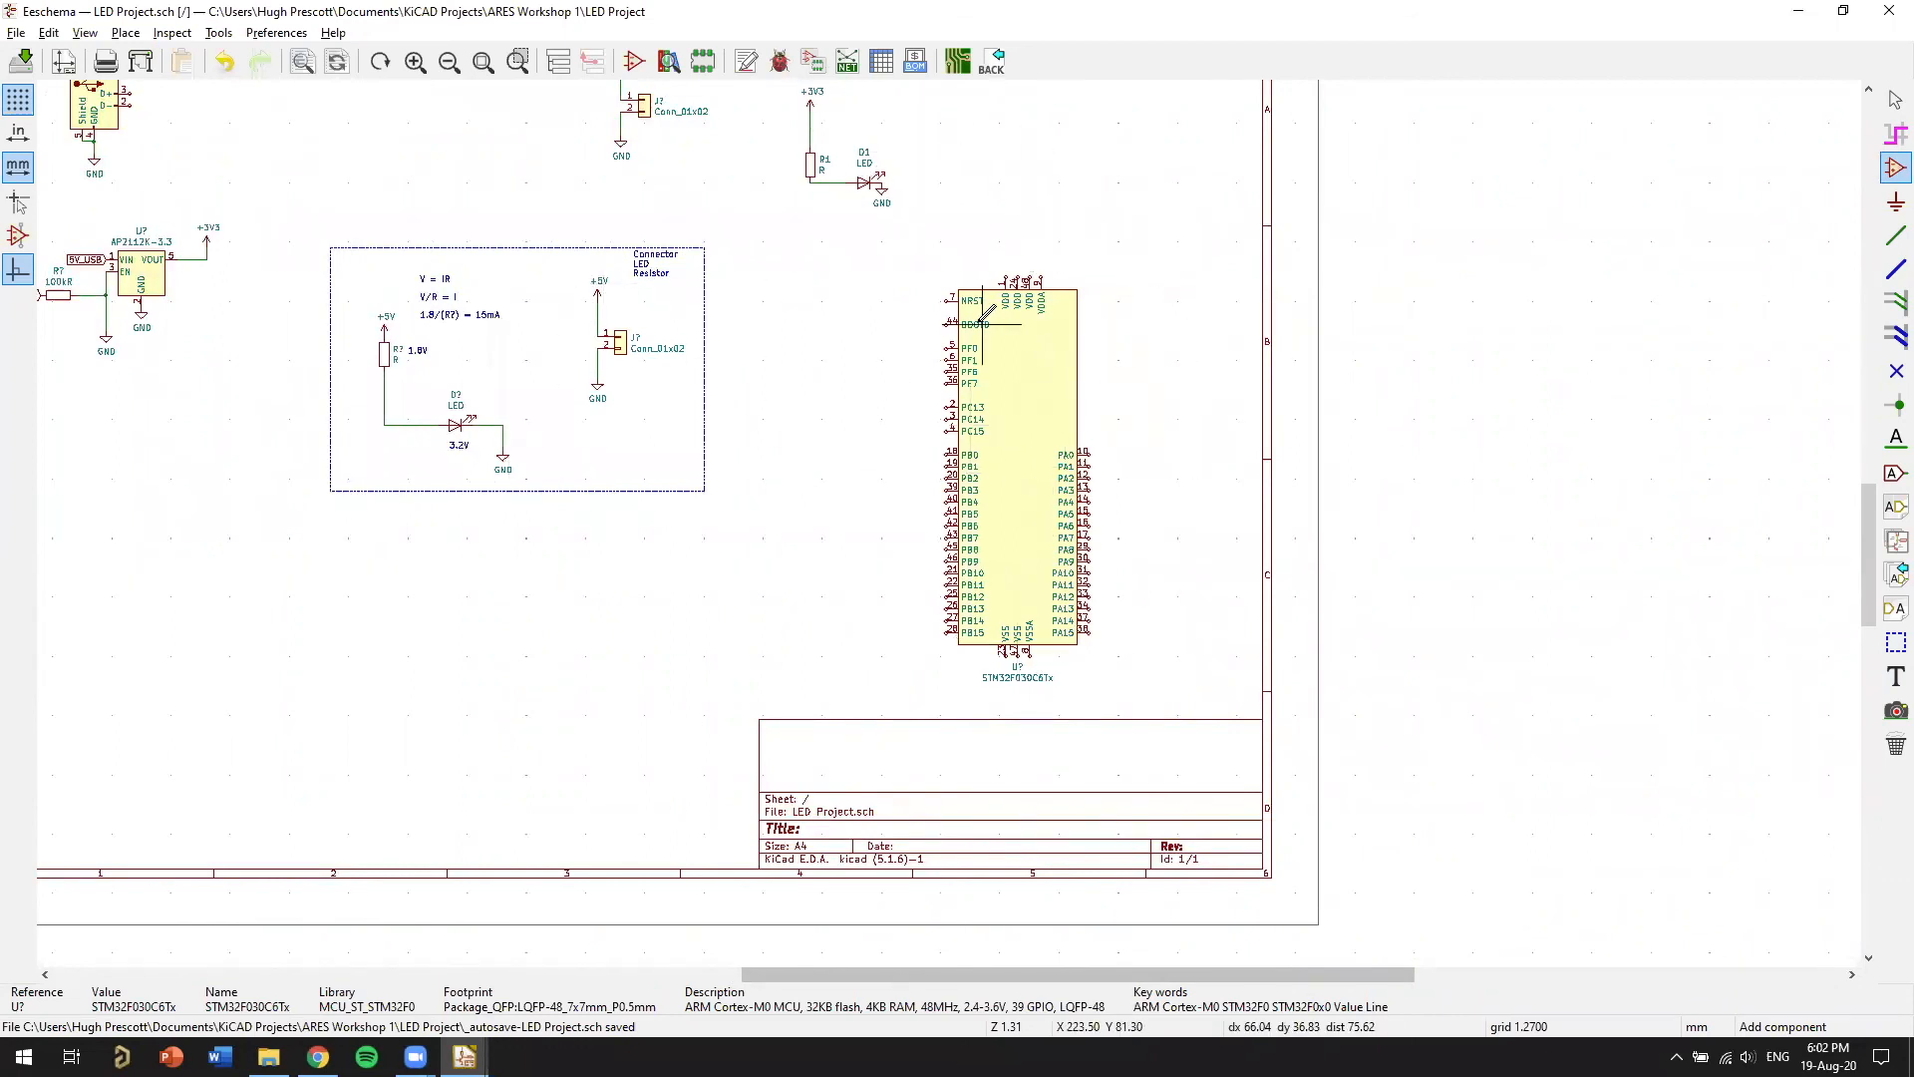
Start adding another symbol in the empty area just outside the sheet's upper right edge
{"action": "scroll", "coordinate": [987, 389], "scroll_direction": "up", "scroll_amount": 1, "text": "shift"}
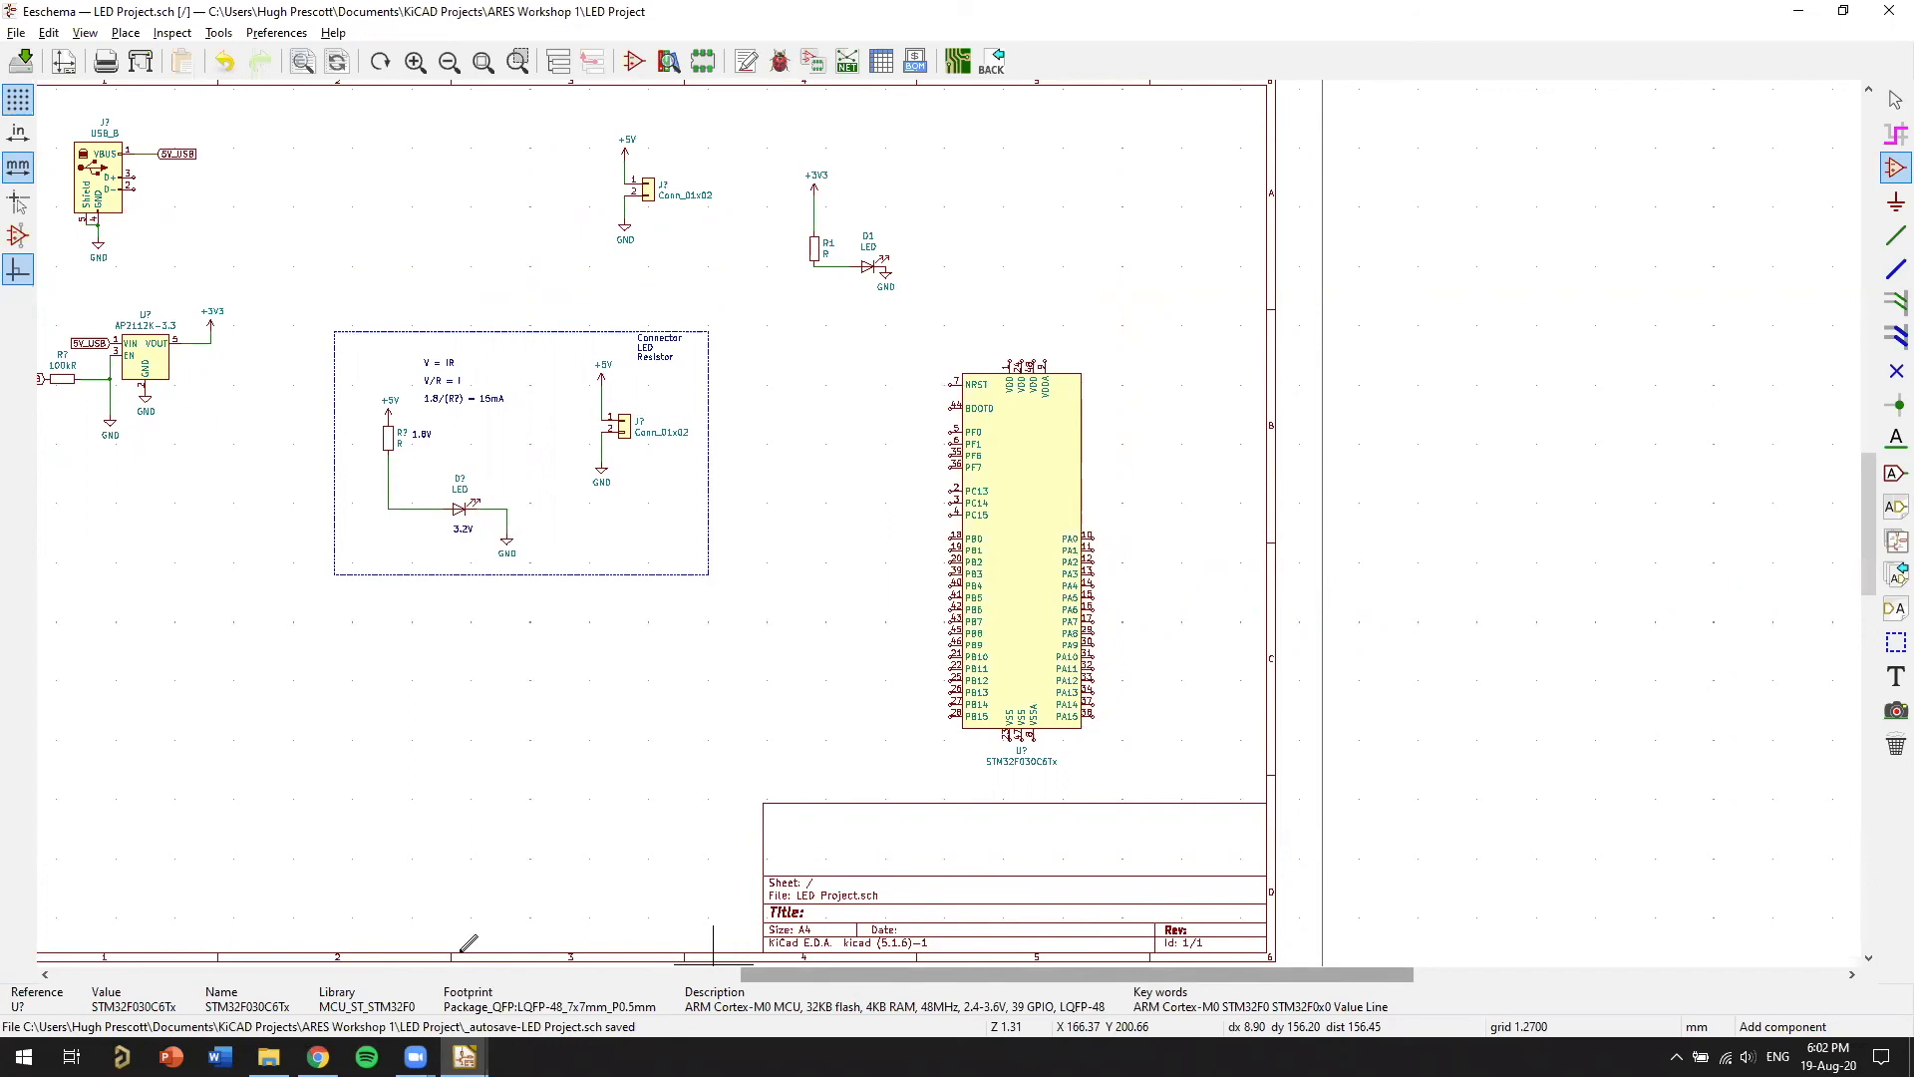
{"action": "scroll", "coordinate": [775, 713], "scroll_direction": "down", "scroll_amount": 2}
{"action": "scroll", "coordinate": [961, 556], "scroll_direction": "up", "scroll_amount": 1}
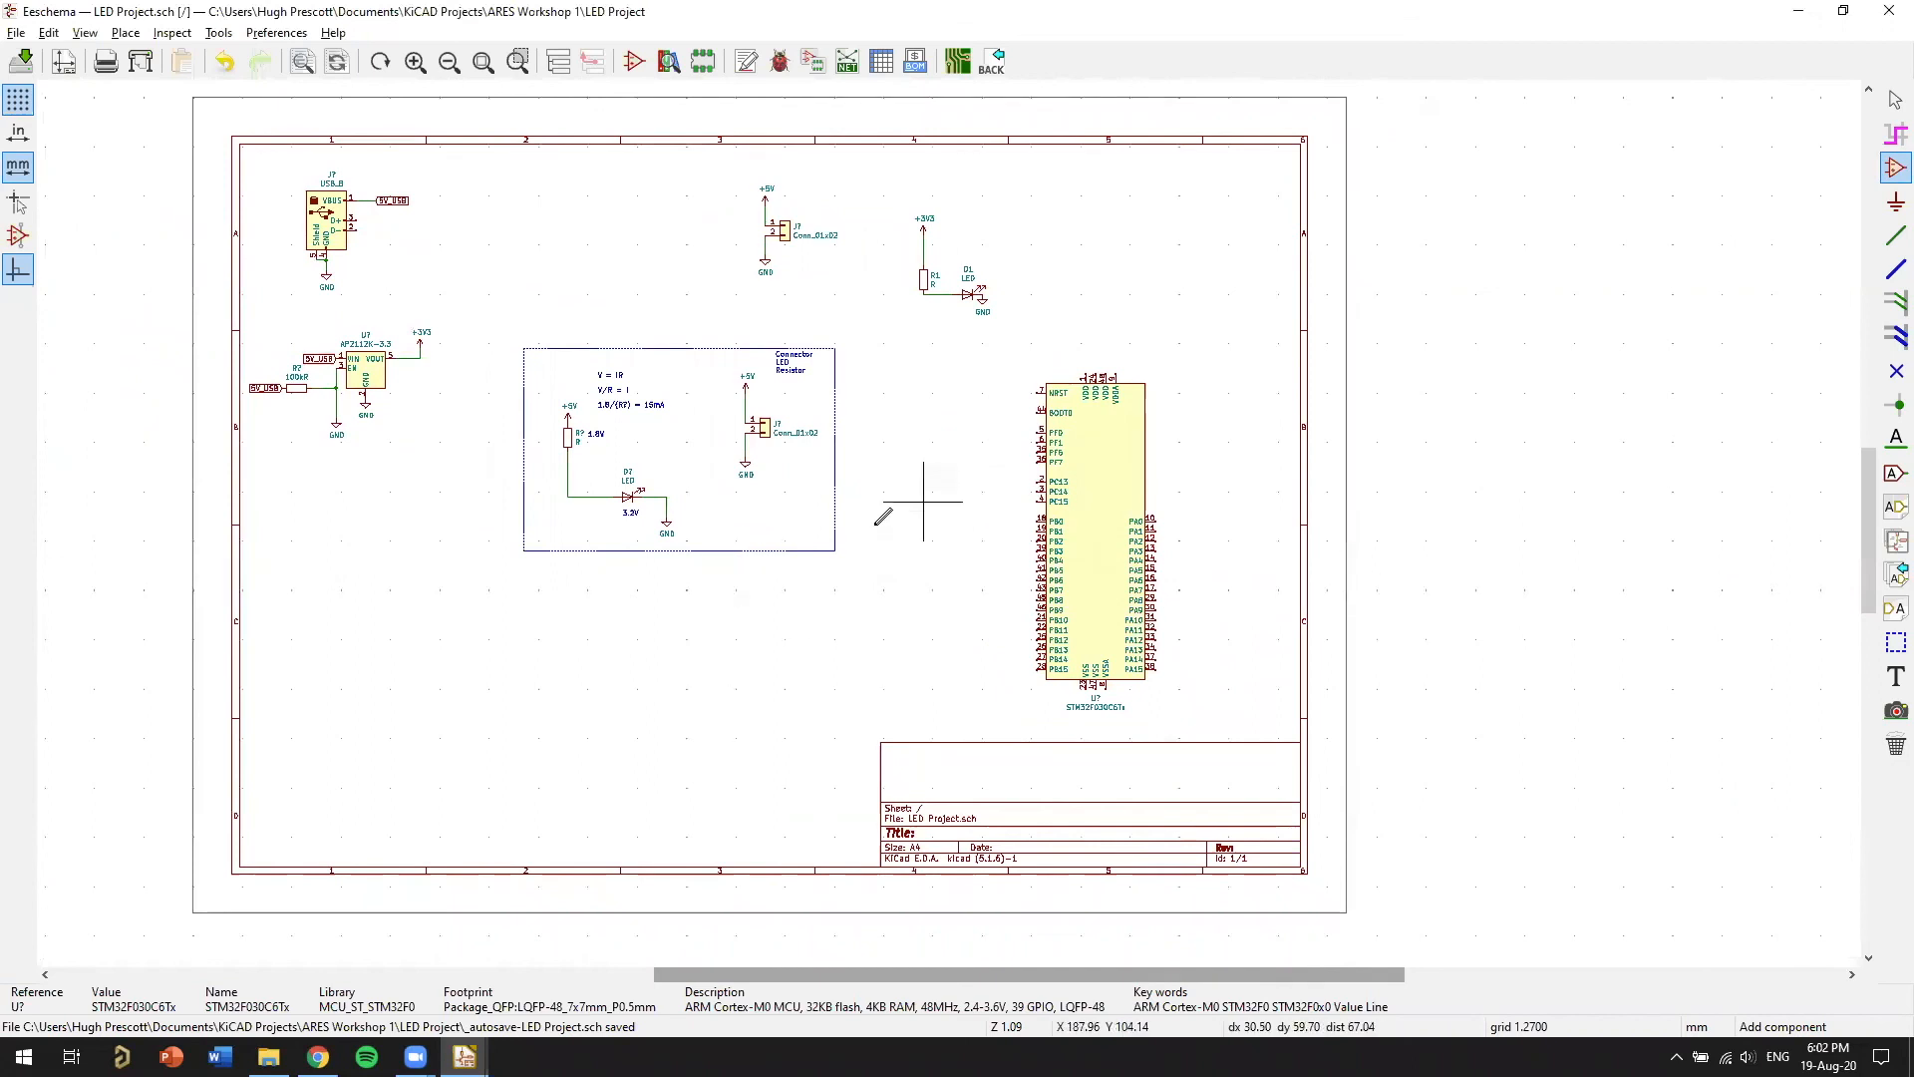
{"action": "scroll", "coordinate": [929, 526], "scroll_direction": "down", "scroll_amount": 1}
{"action": "middle_click_drag", "start_coordinate": [983, 504], "coordinate": [1067, 519]}
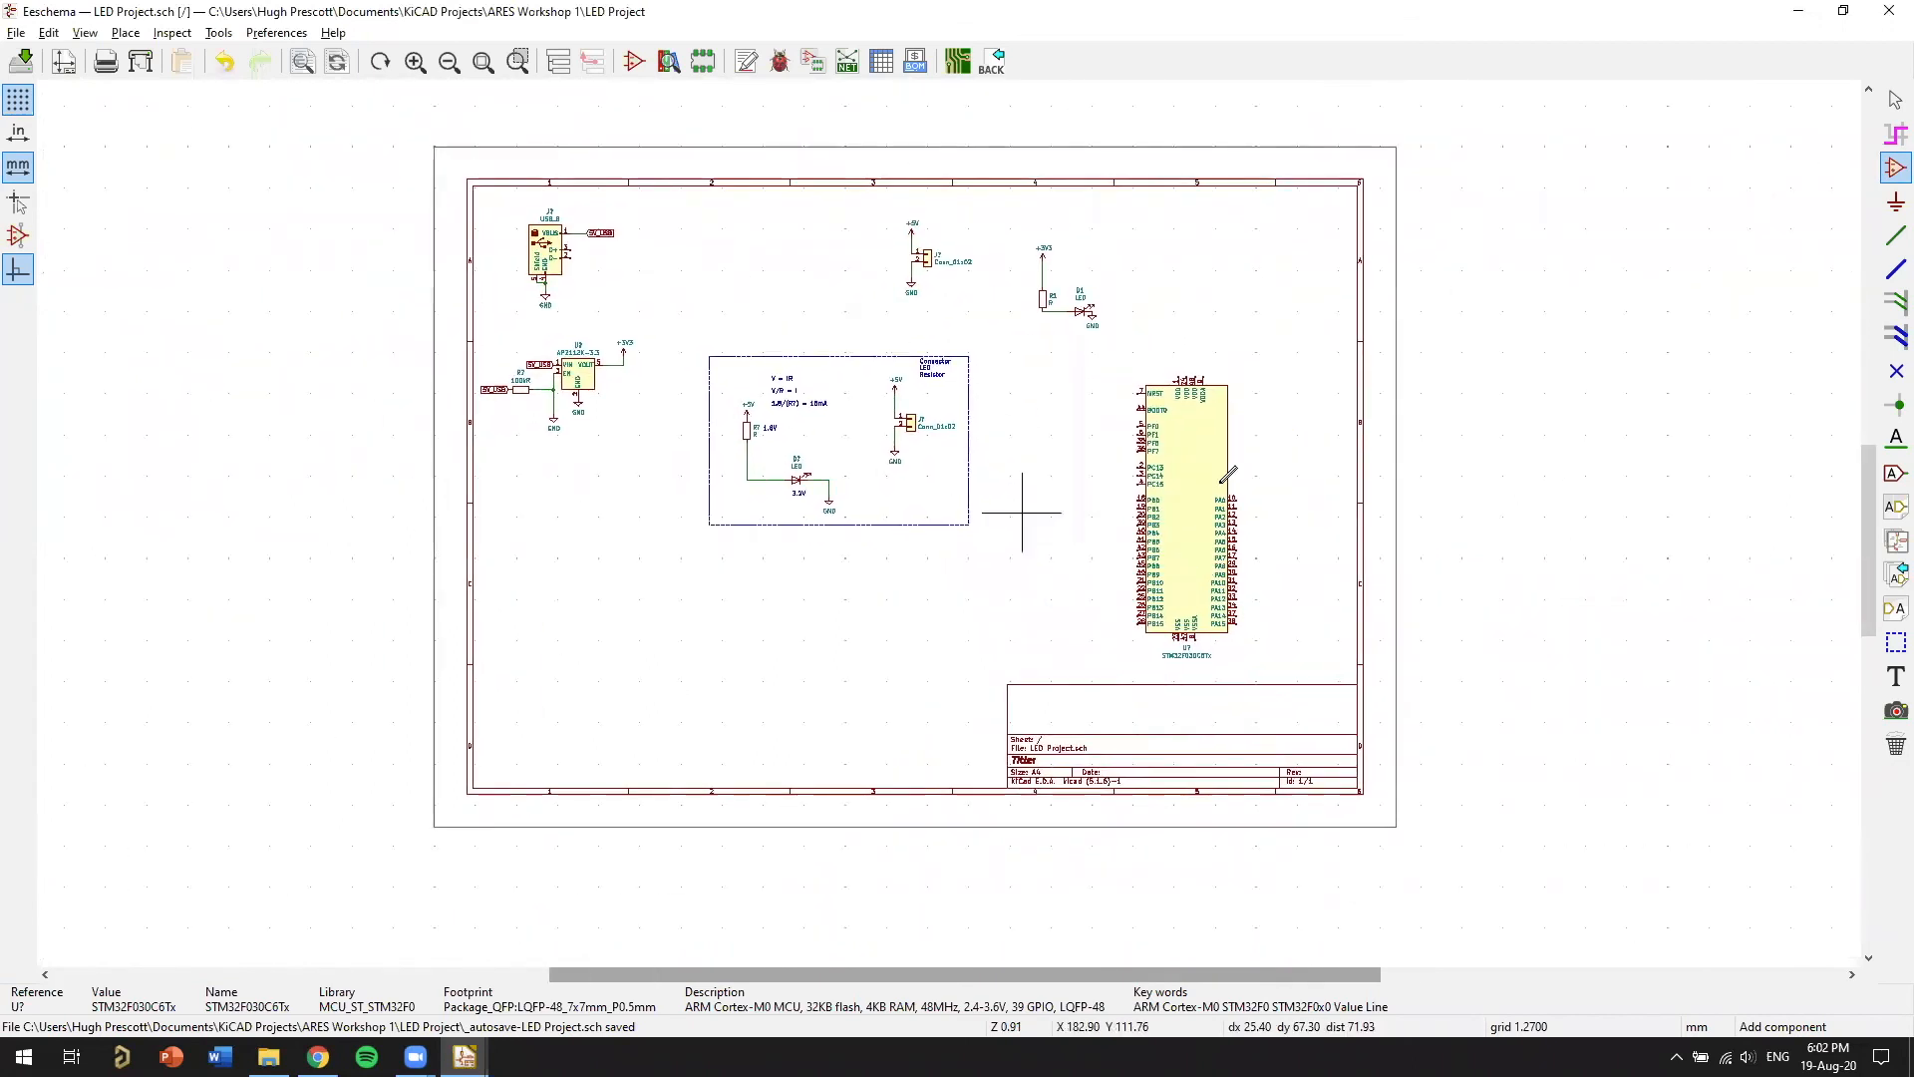
{"action": "left_click", "coordinate": [1544, 240]}
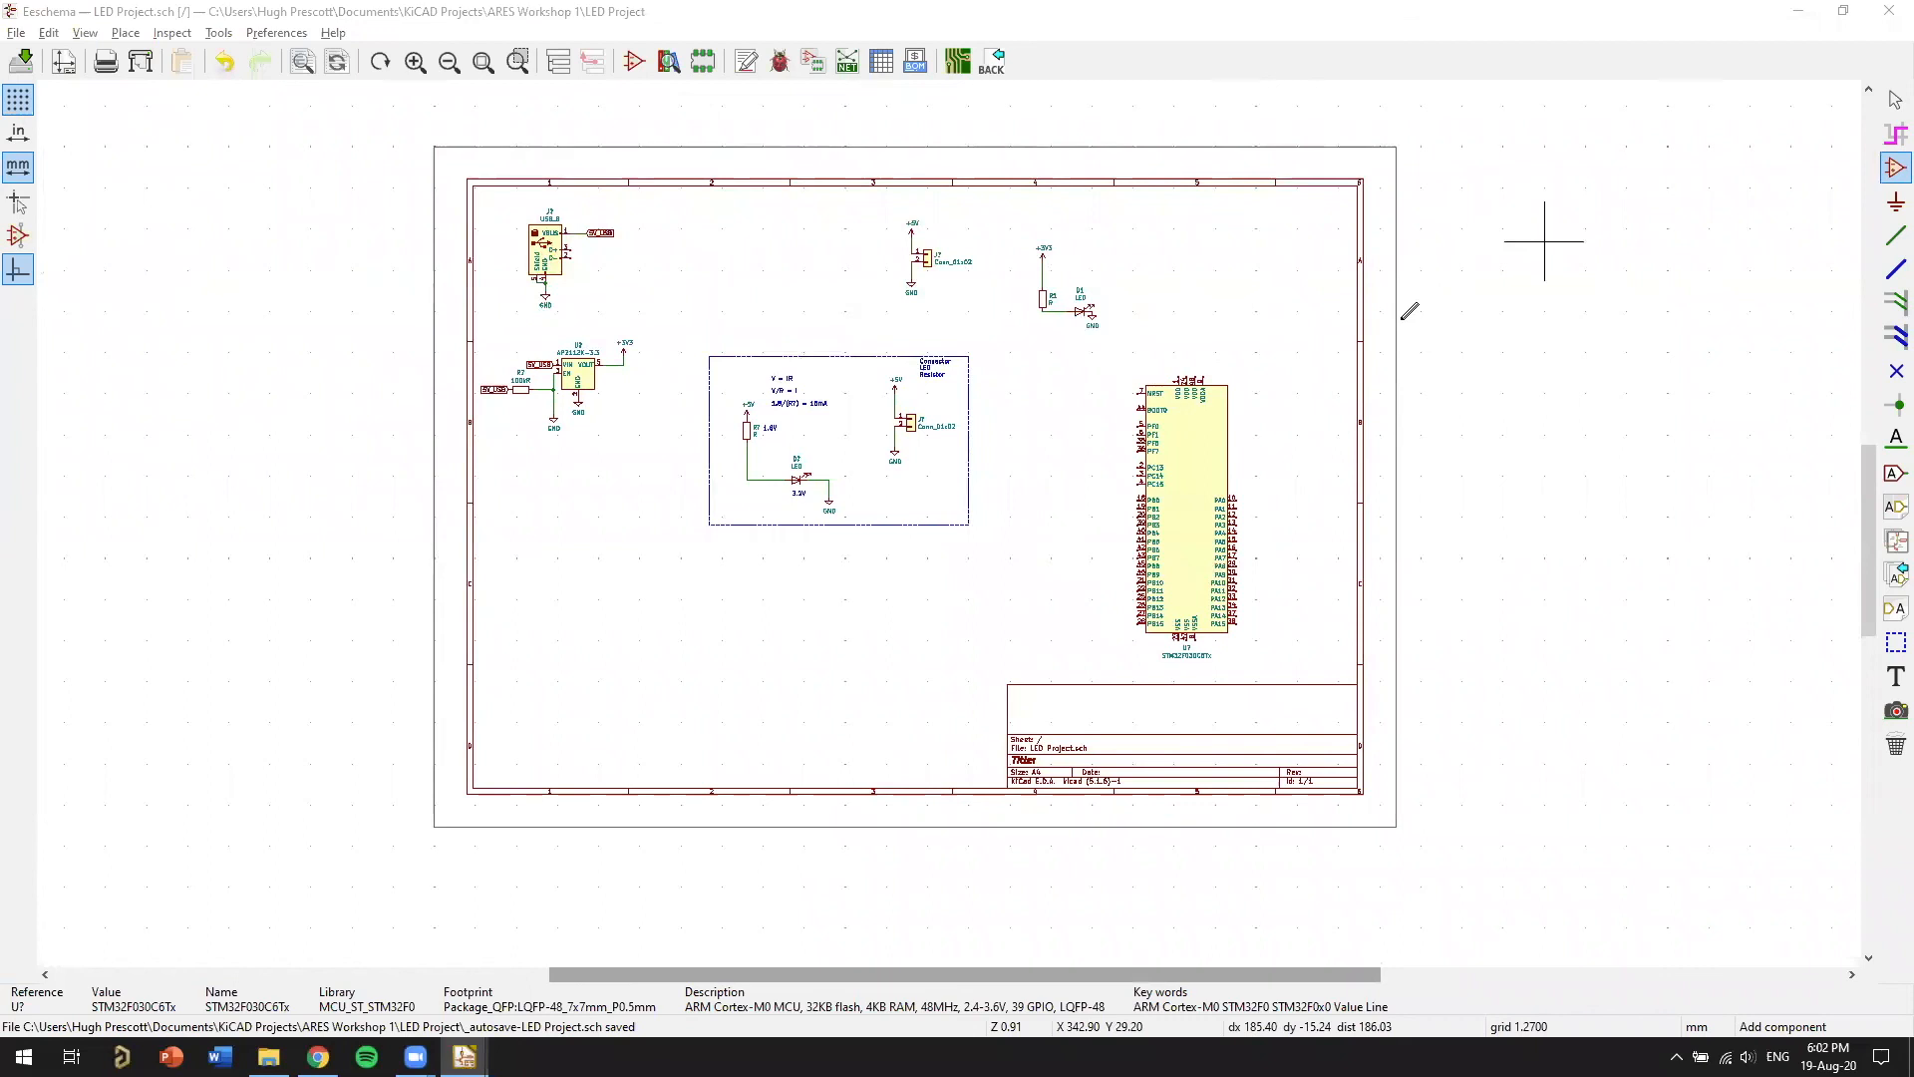